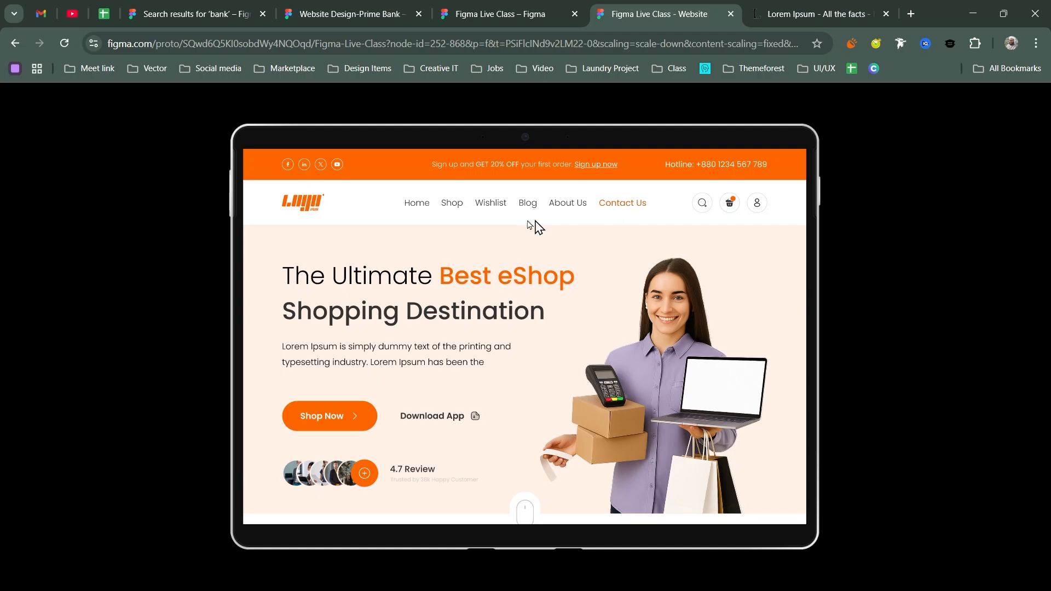
# - Zoom and pan the canvas in around the hero banner's scroll-mouse icon
pyautogui.scroll(-2, 550, 242)
pyautogui.scroll(-1, 550, 242)
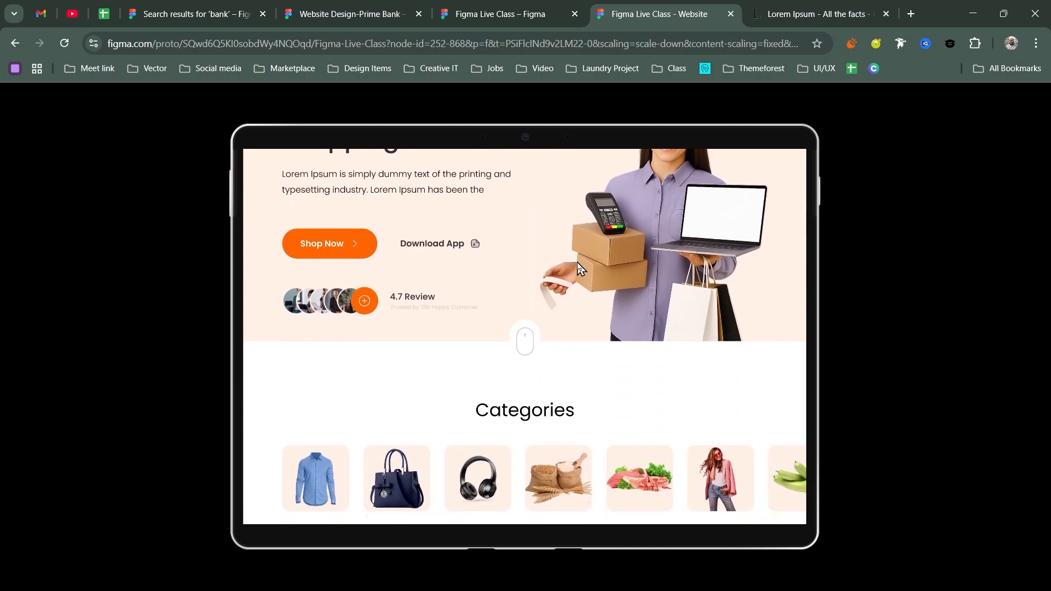
pyautogui.scroll(-1, 640, 246)
pyautogui.scroll(-1, 645, 241)
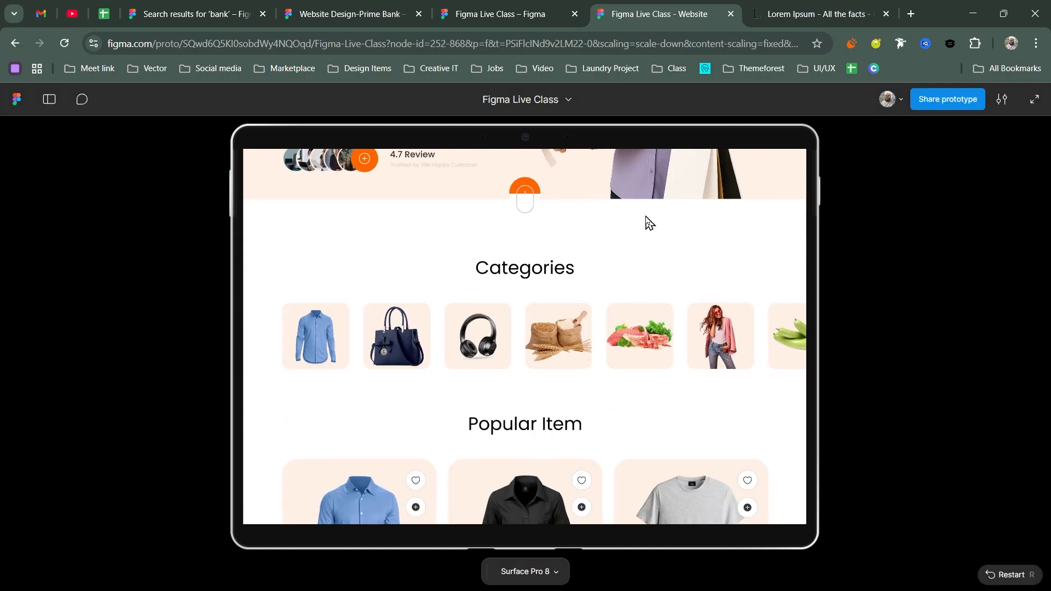
pyautogui.scroll(-1, 602, 192)
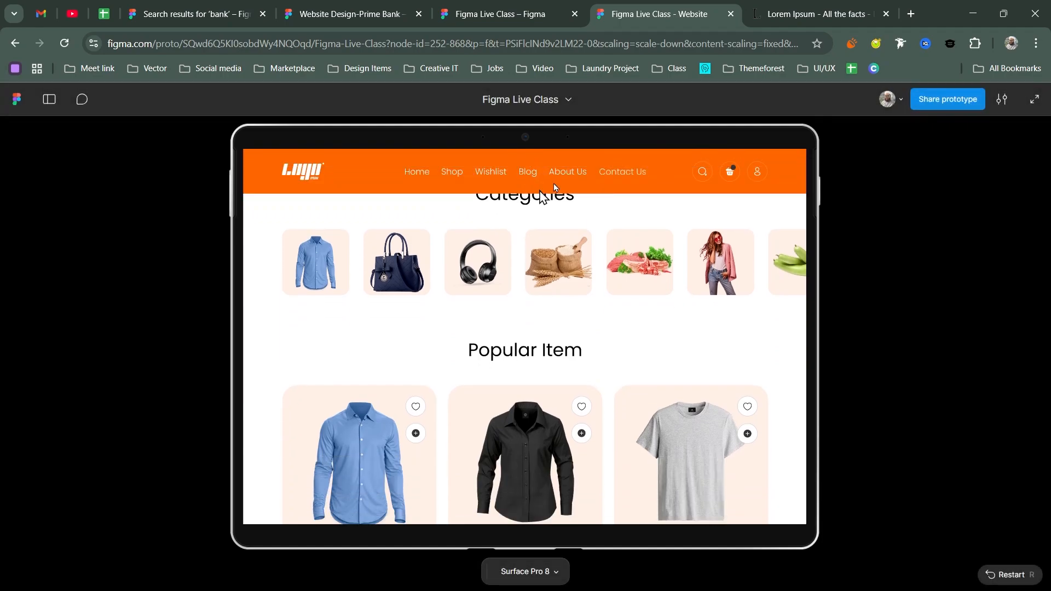
pyautogui.scroll(-2, 613, 329)
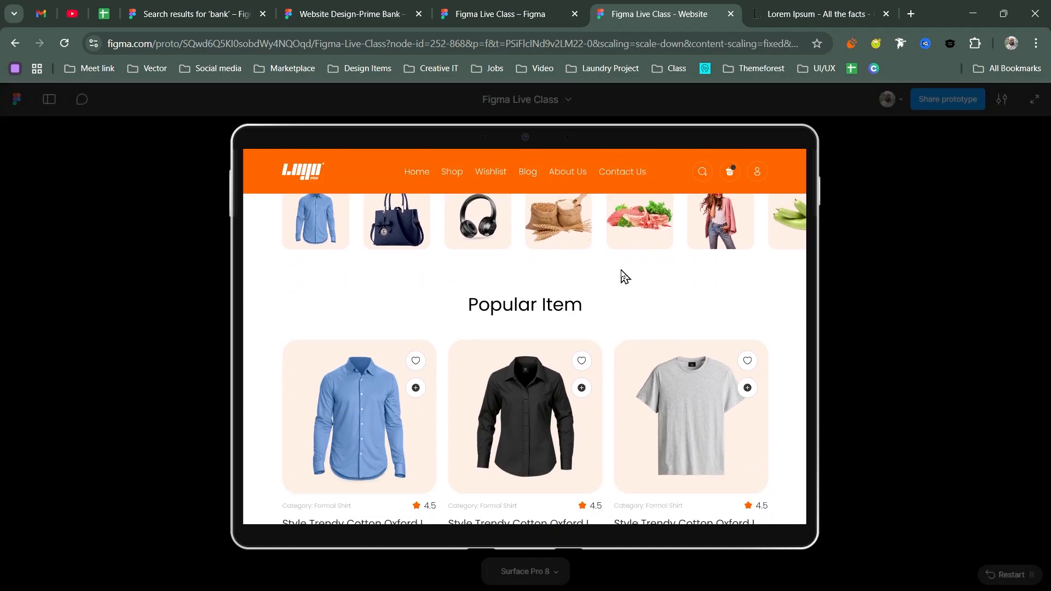
pyautogui.scroll(-2, 584, 261)
pyautogui.scroll(-3, 583, 262)
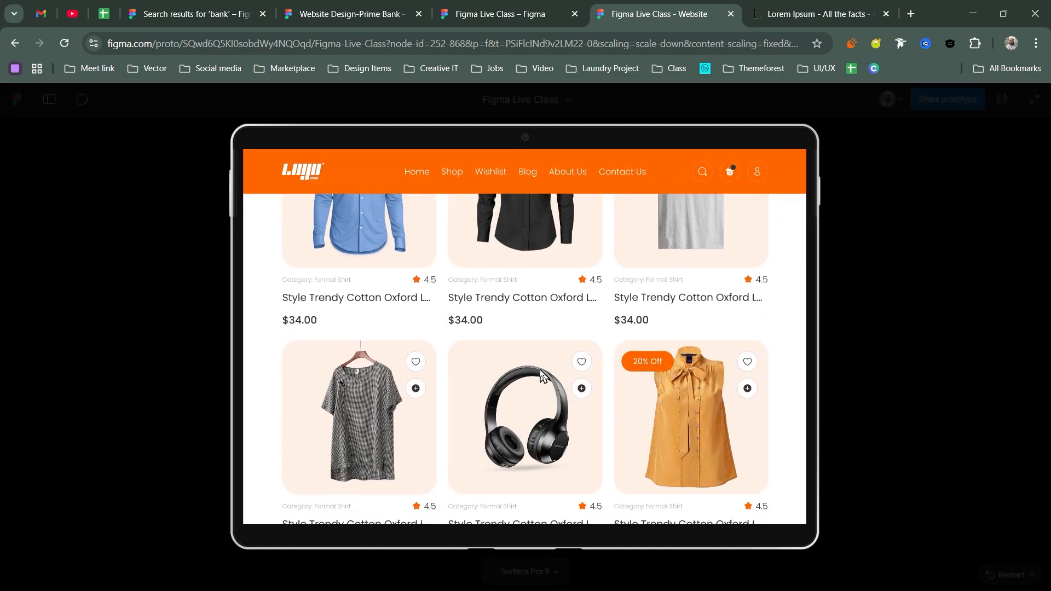
pyautogui.scroll(-1, 637, 268)
pyautogui.scroll(-6, 638, 267)
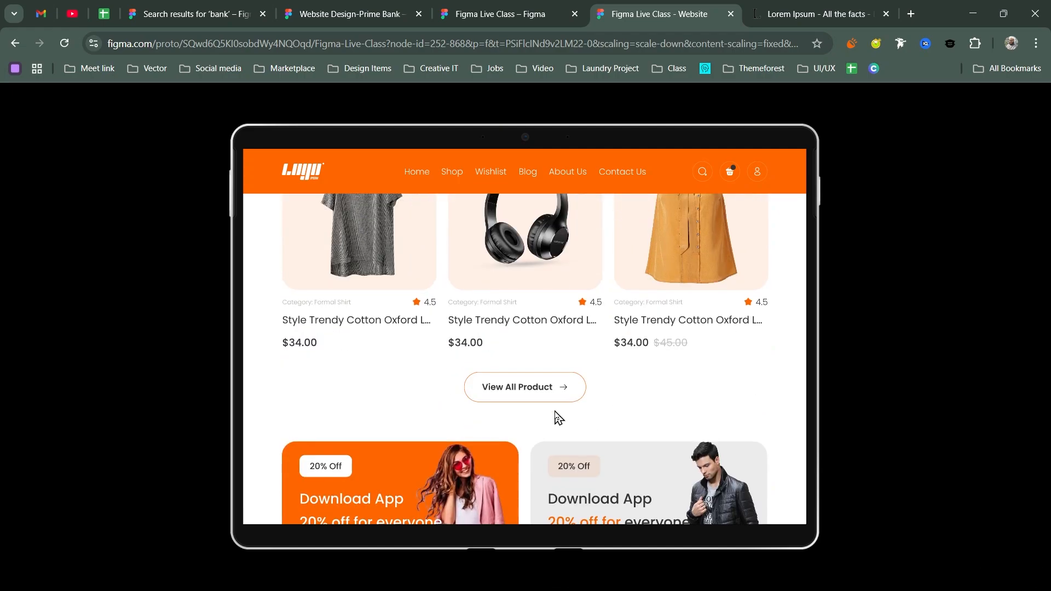
pyautogui.scroll(-3, 574, 394)
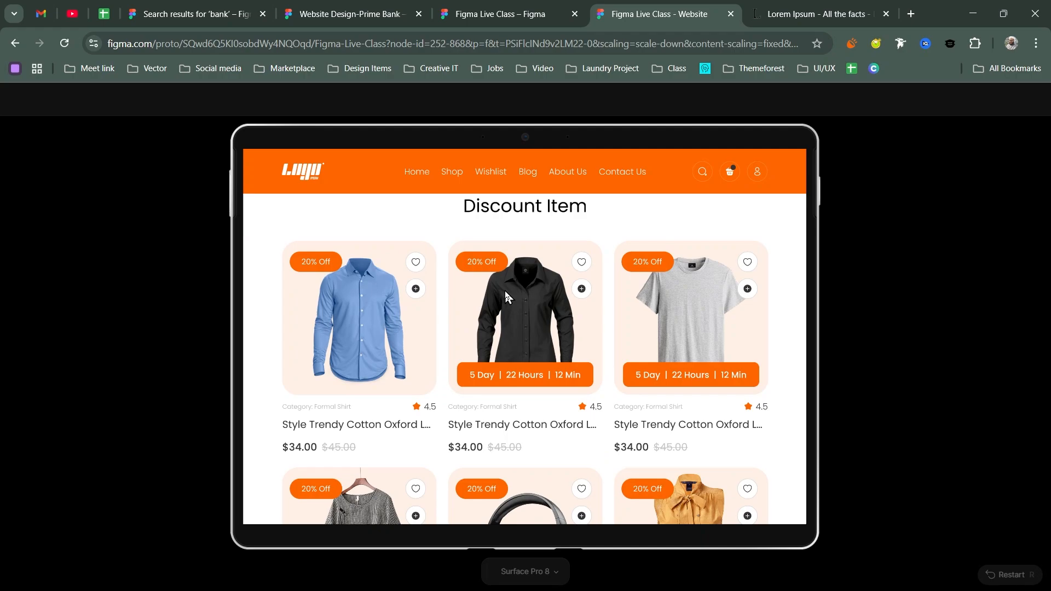
pyautogui.scroll(6, 538, 347)
pyautogui.scroll(6, 540, 347)
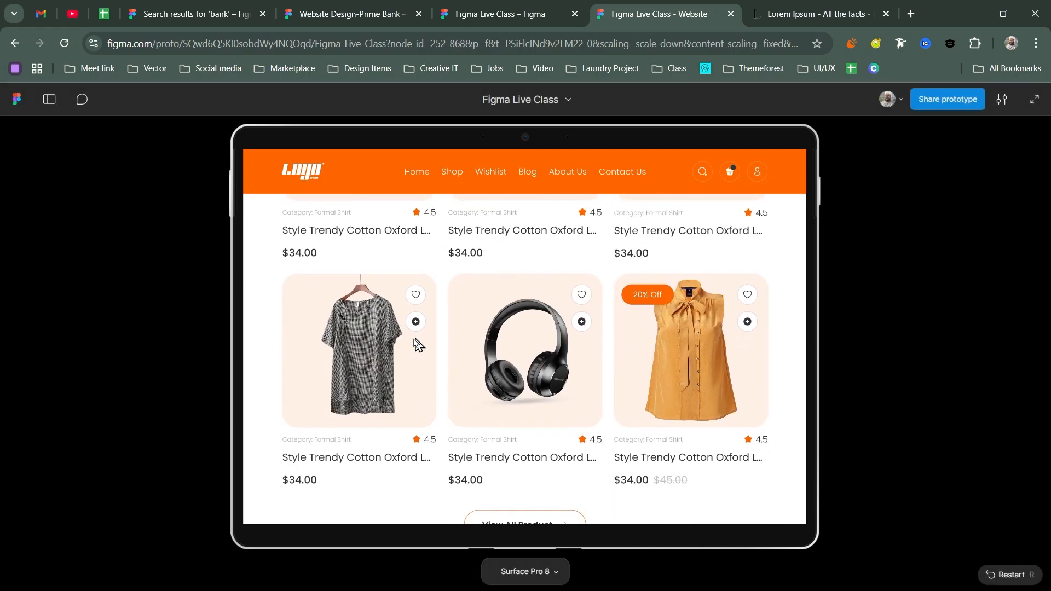
pyautogui.scroll(4, 459, 454)
pyautogui.scroll(-3, 462, 400)
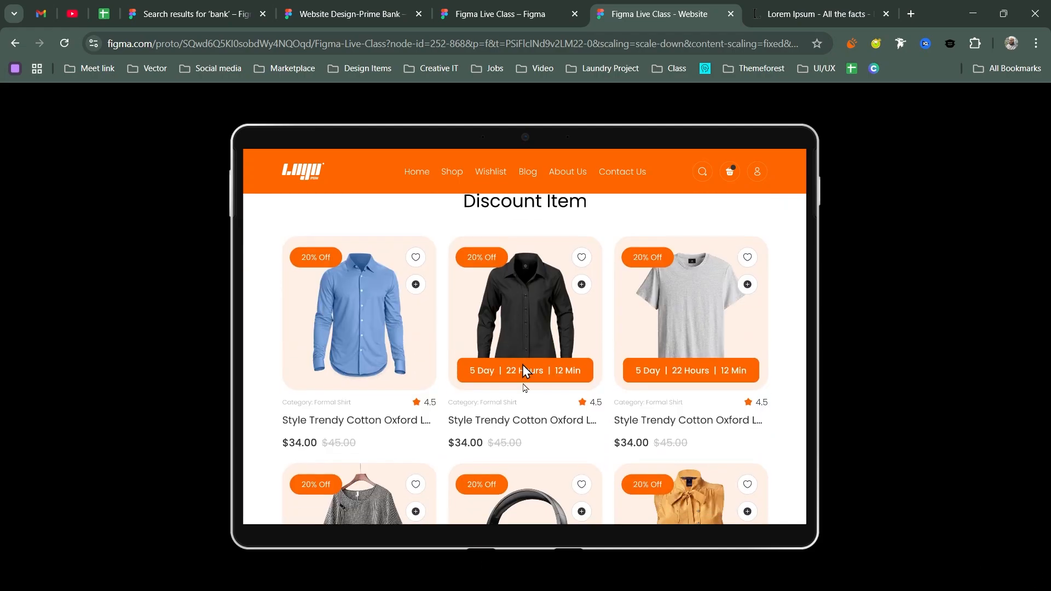
pyautogui.scroll(4, 596, 393)
pyautogui.scroll(-2, 580, 429)
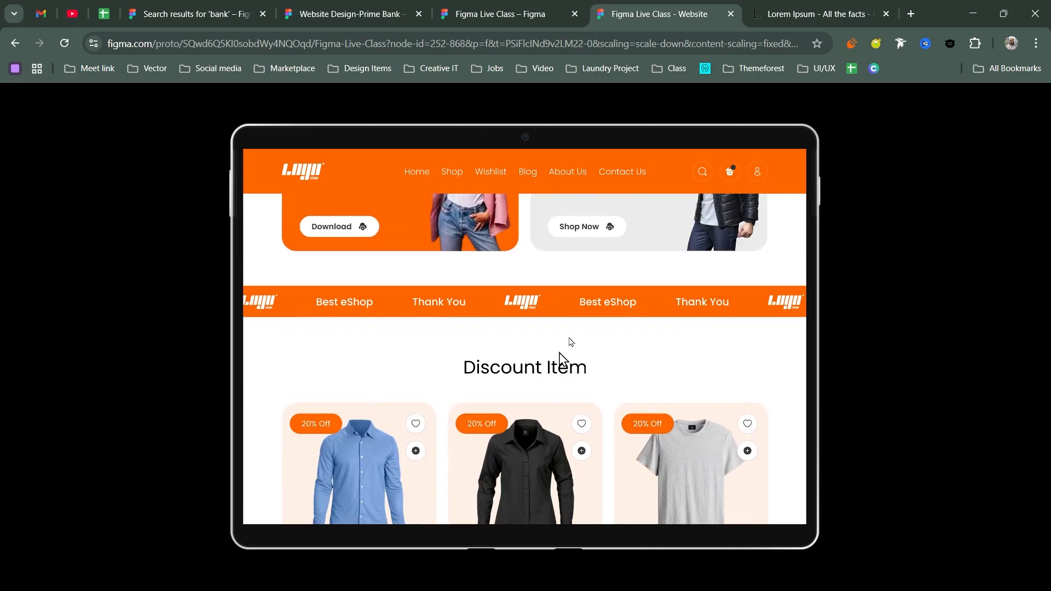
pyautogui.scroll(-5, 580, 364)
pyautogui.scroll(-3, 591, 350)
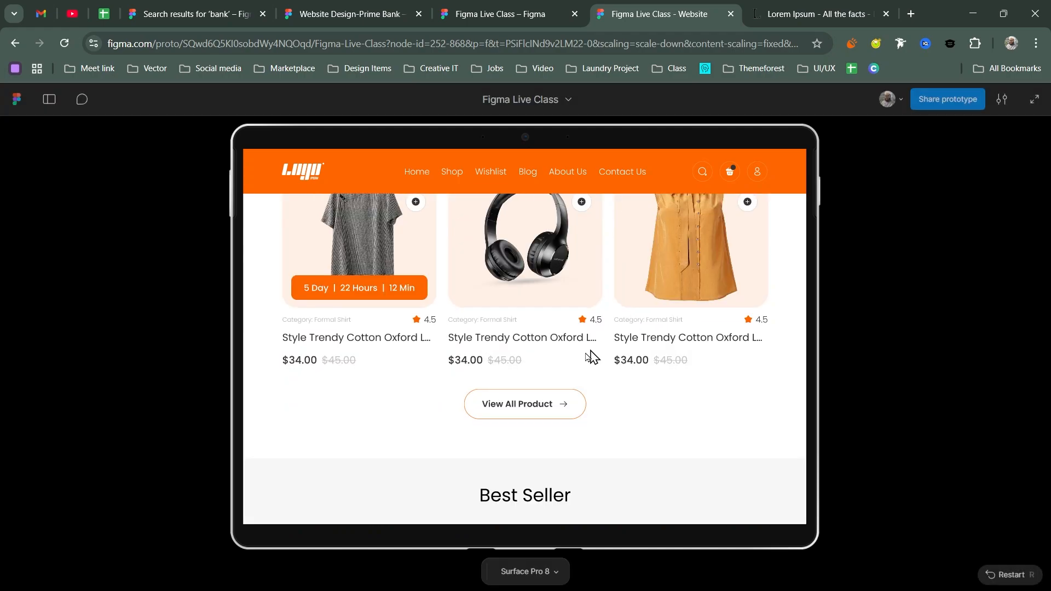
pyautogui.scroll(-4, 565, 328)
pyautogui.scroll(-3, 651, 384)
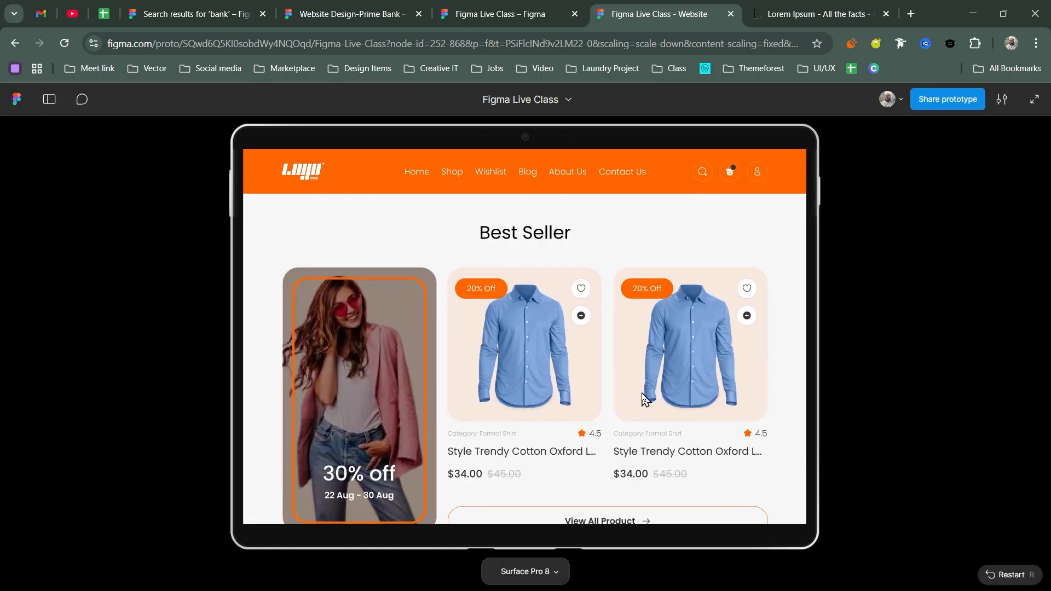
pyautogui.scroll(-2, 629, 323)
pyautogui.scroll(-2, 679, 274)
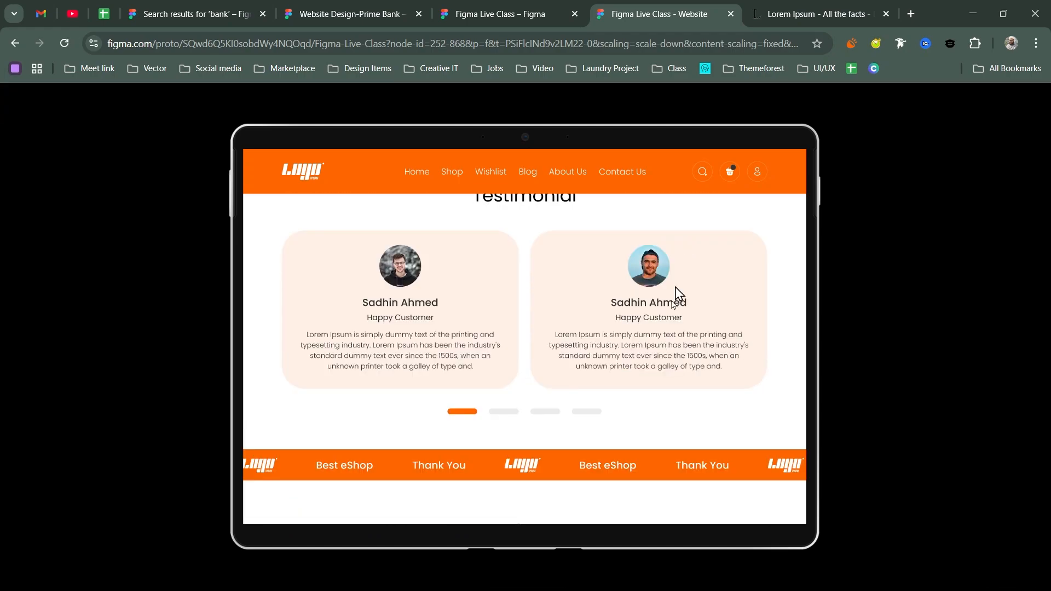
pyautogui.scroll(1, 679, 296)
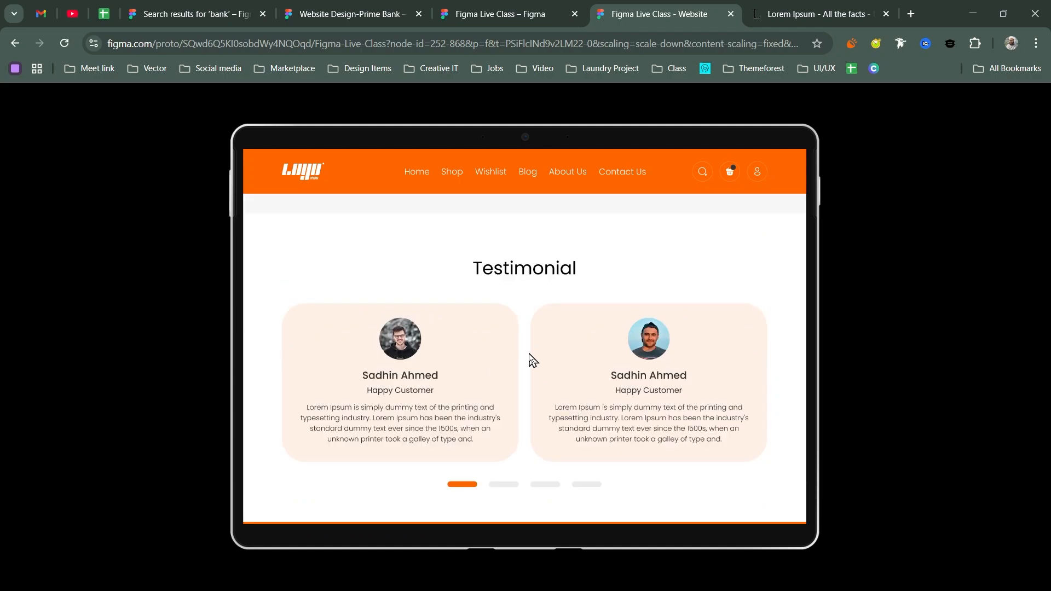
pyautogui.scroll(-2, 603, 309)
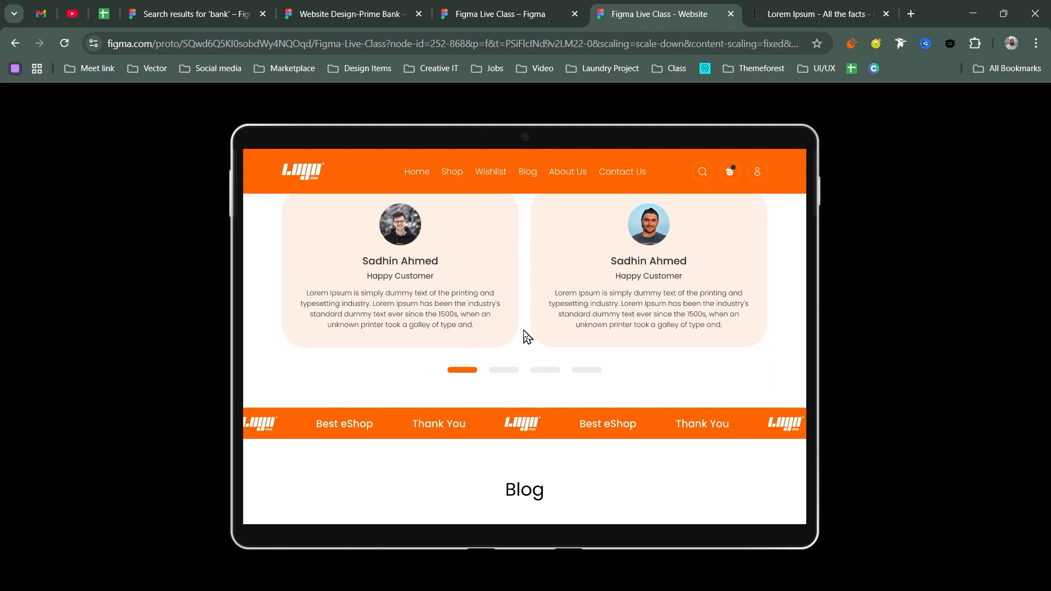
pyautogui.scroll(-5, 593, 272)
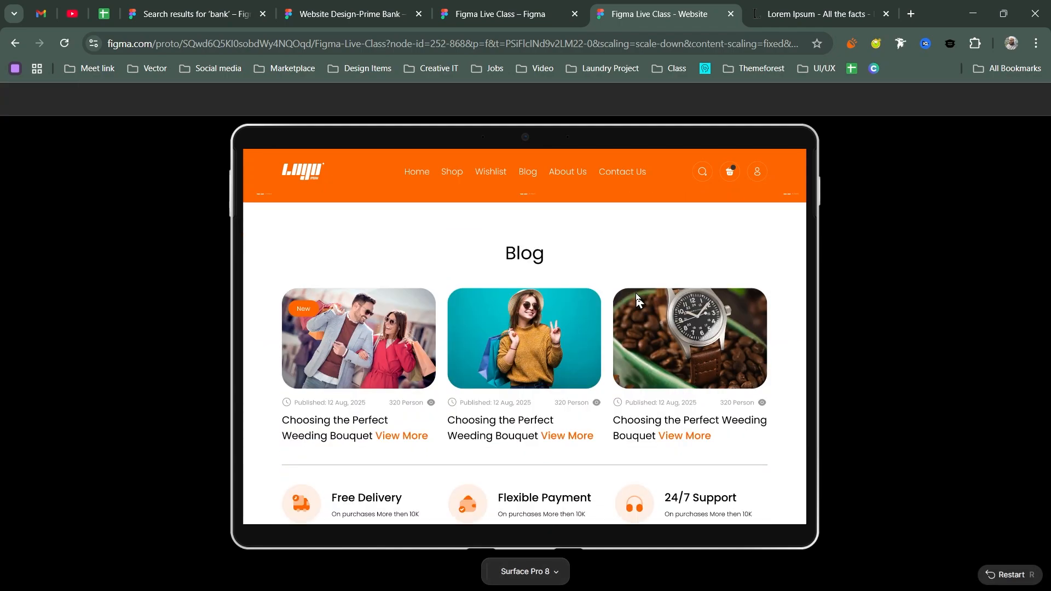
pyautogui.scroll(-2, 605, 382)
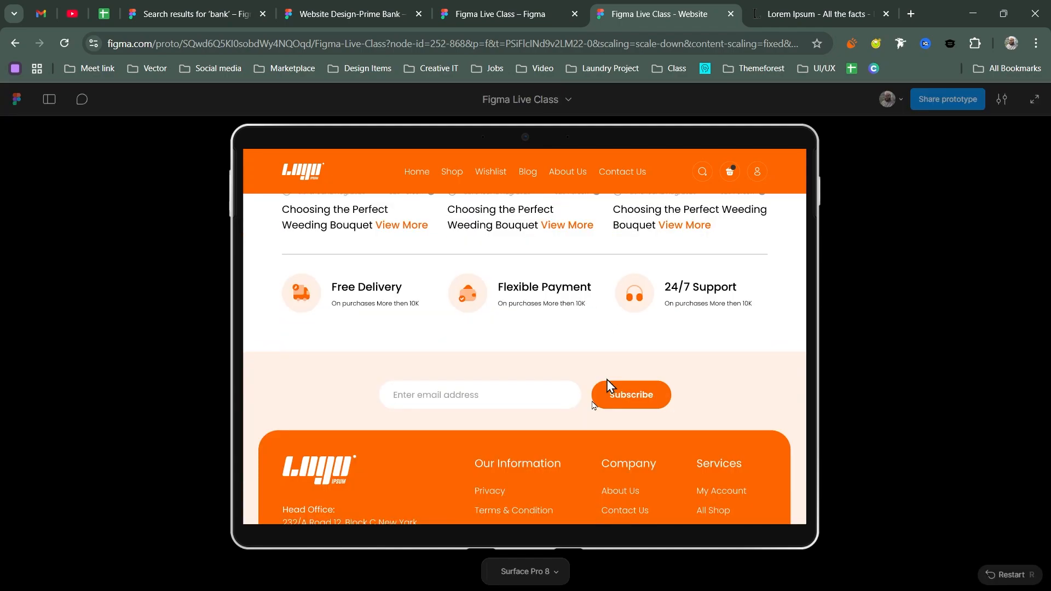
pyautogui.scroll(-2, 518, 327)
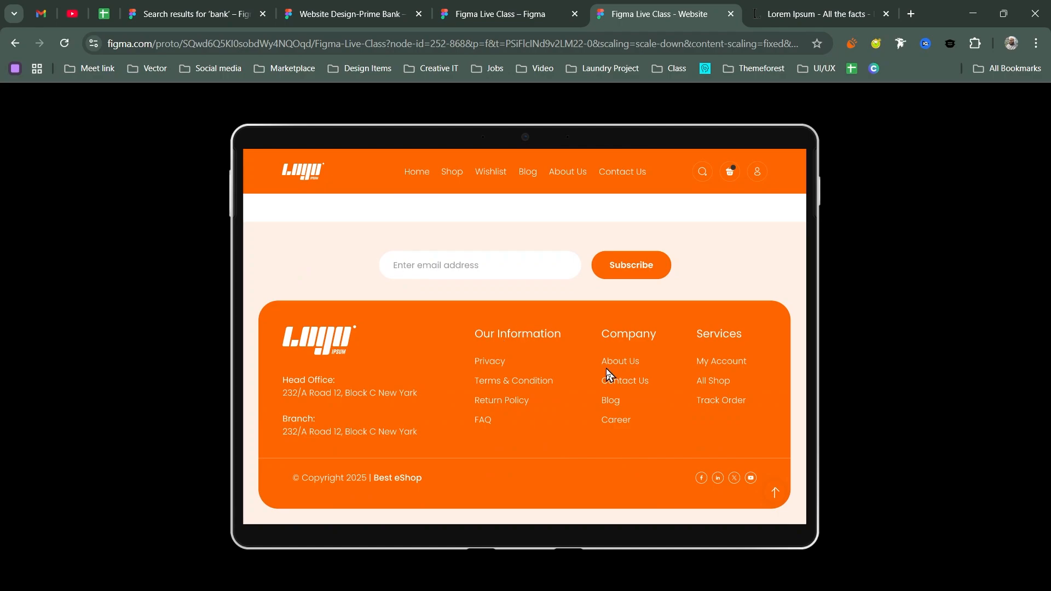
pyautogui.scroll(6, 629, 395)
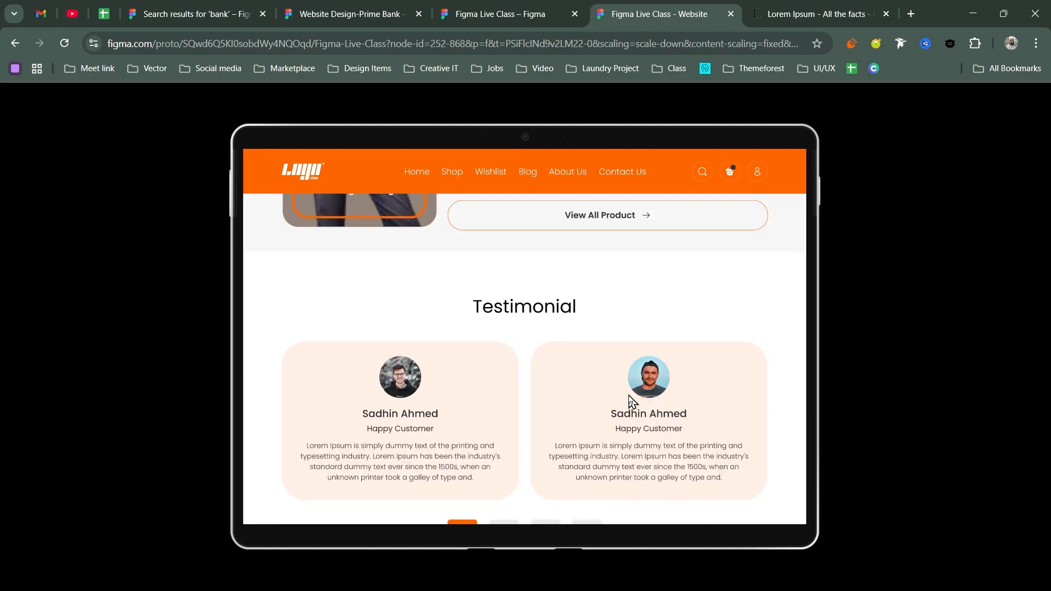
pyautogui.scroll(3, 629, 401)
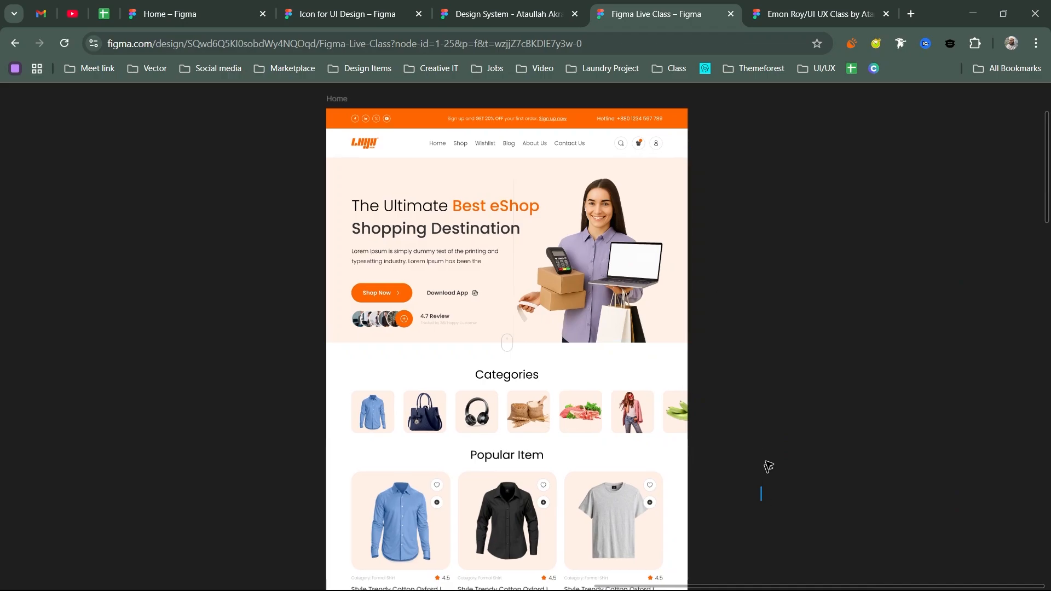
pyautogui.scroll(-3, 767, 340)
pyautogui.scroll(-5, 765, 400)
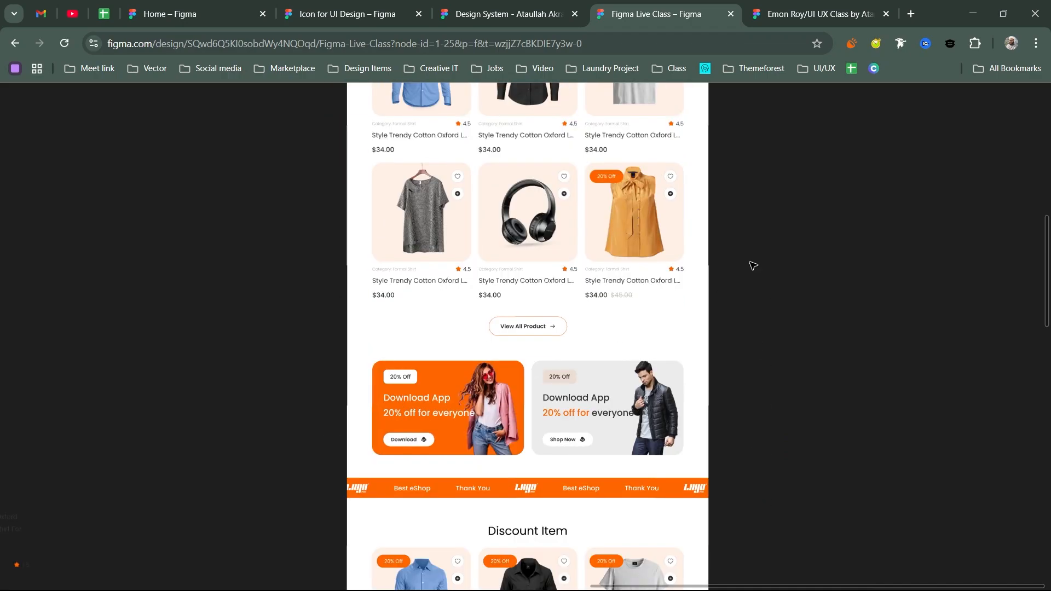
pyautogui.scroll(4, 749, 329)
pyautogui.scroll(3, 764, 272)
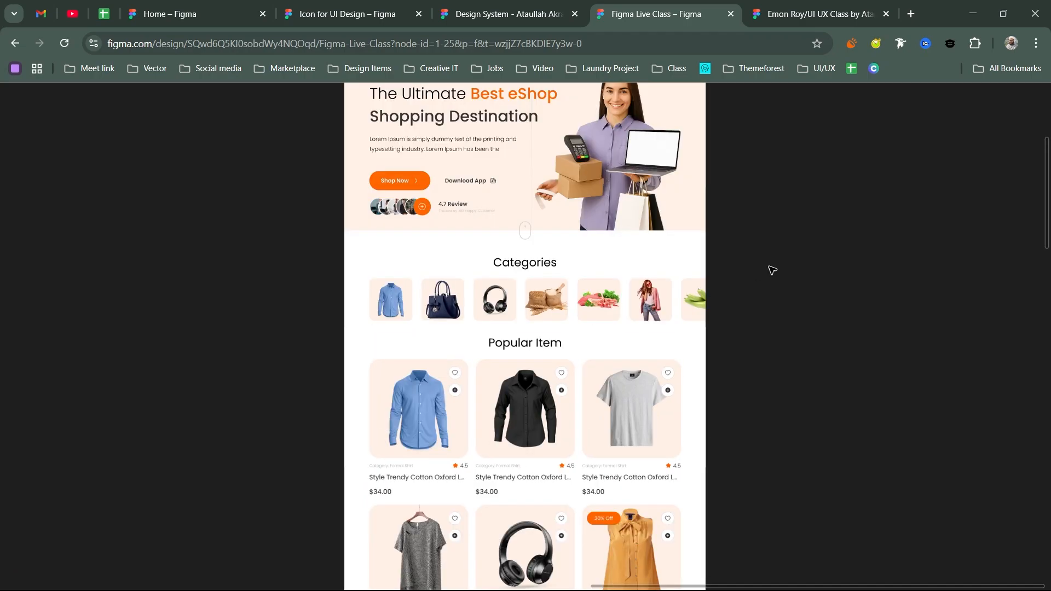
pyautogui.scroll(2, 772, 270)
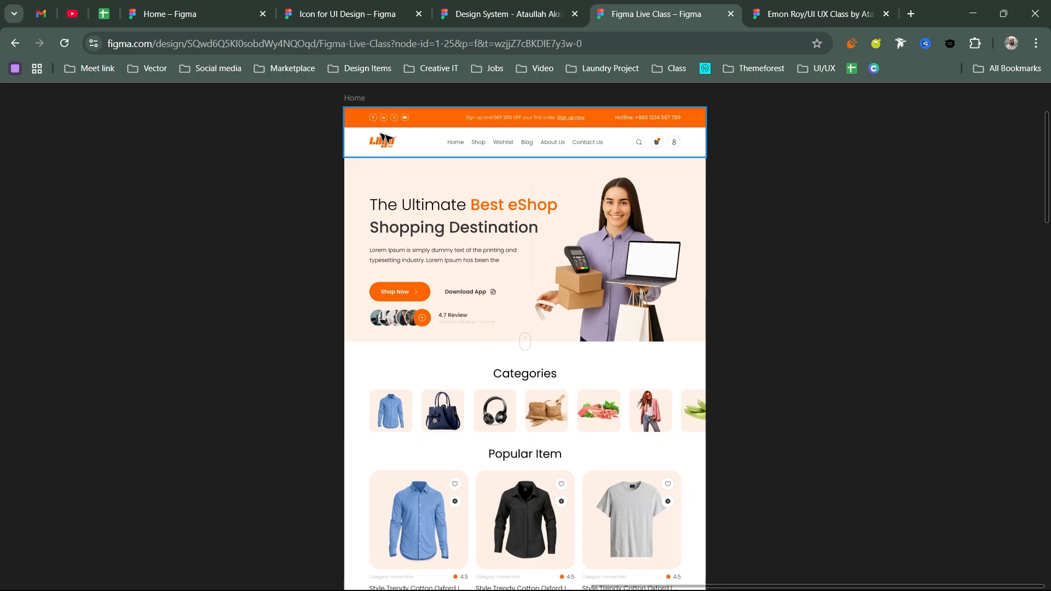
pyautogui.scroll(-4, 549, 404)
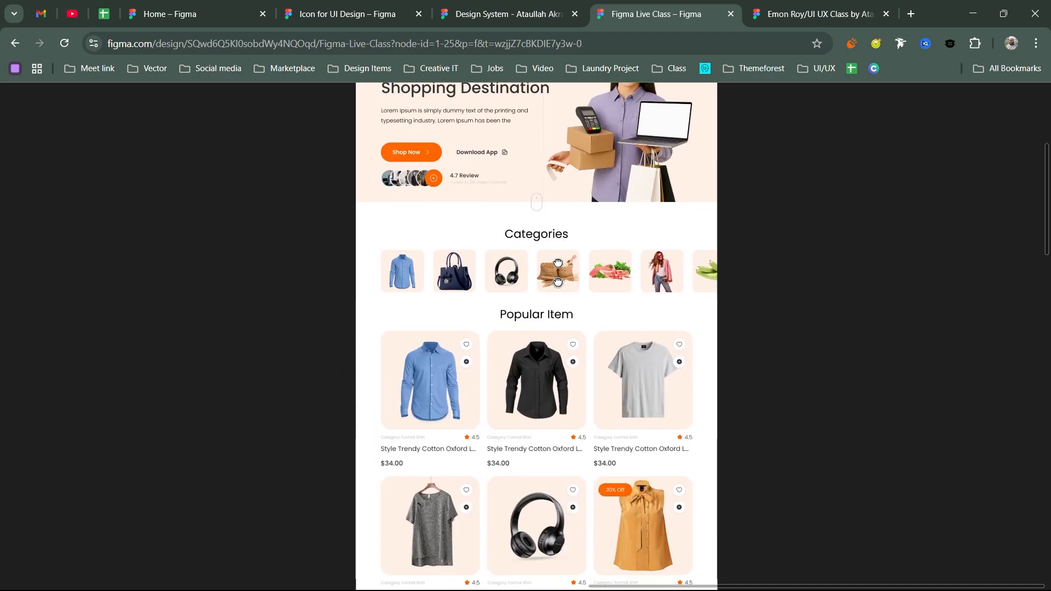
pyautogui.scroll(-9, 578, 464)
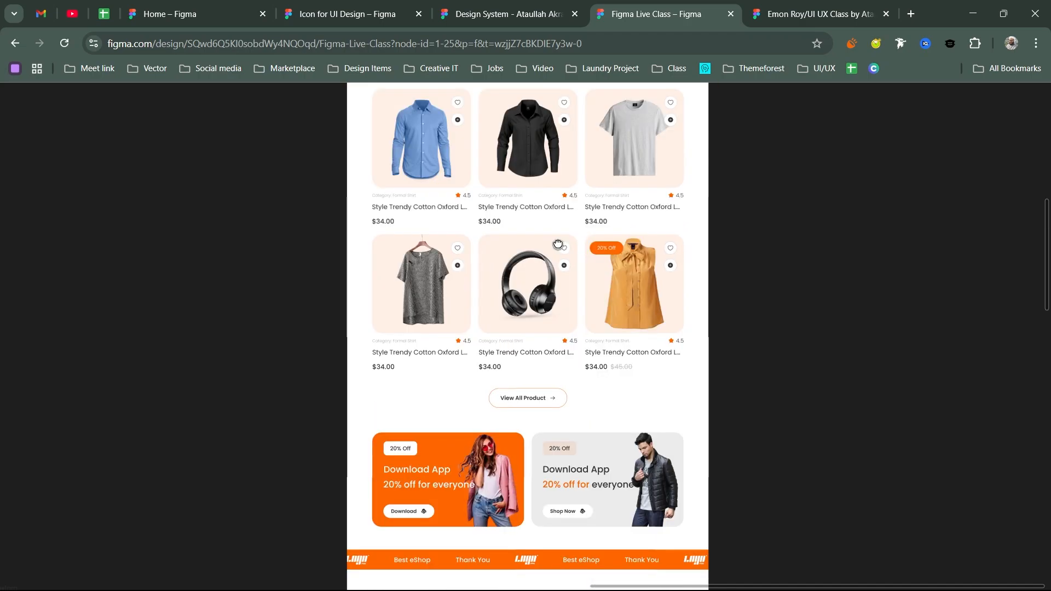
pyautogui.scroll(-2, 581, 270)
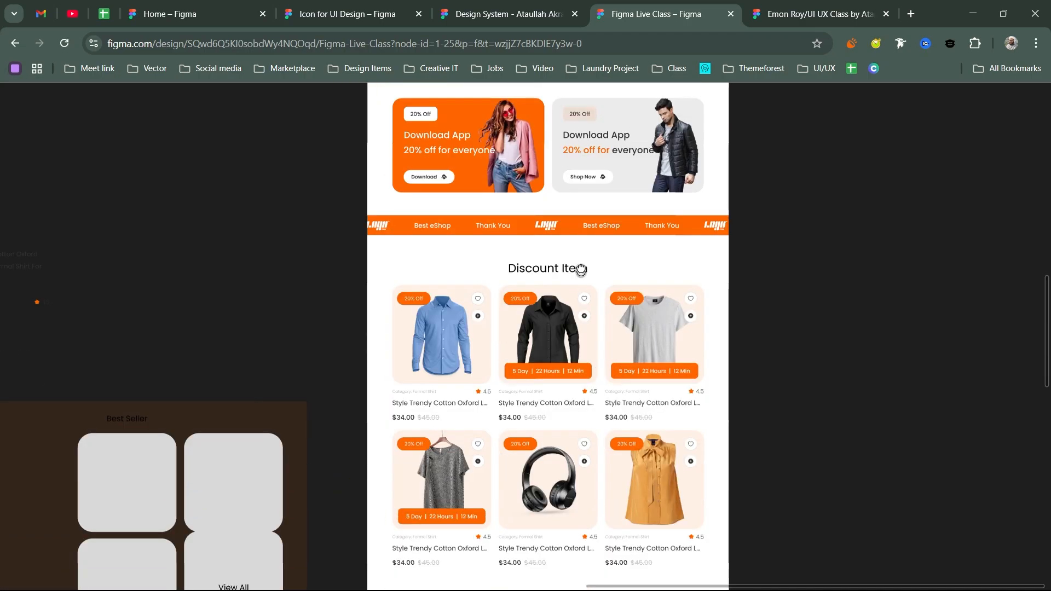
pyautogui.scroll(-5, 581, 270)
pyautogui.scroll(-2, 618, 274)
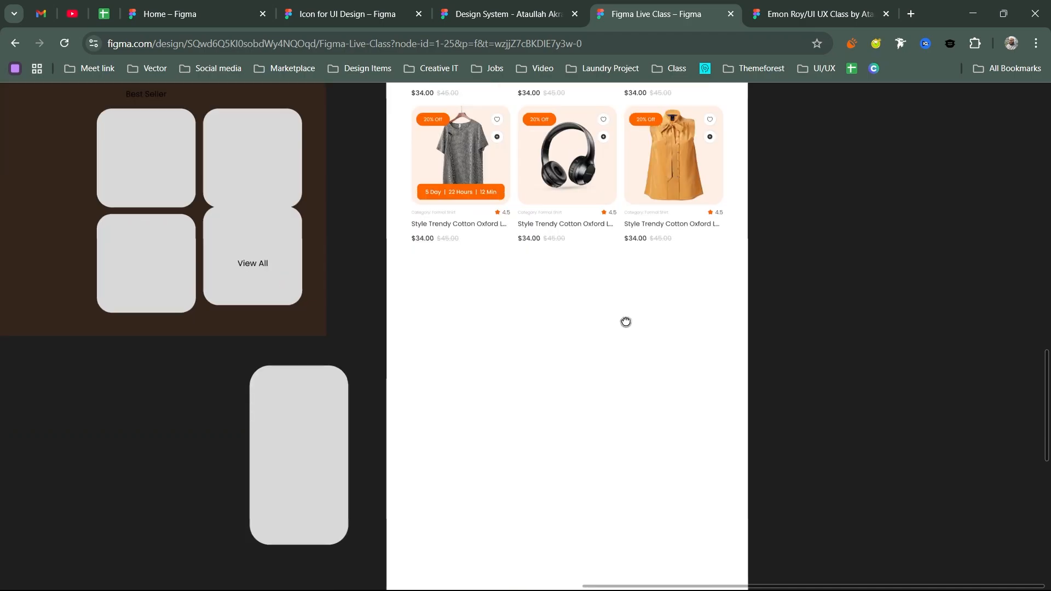
pyautogui.scroll(-3, 626, 321)
pyautogui.scroll(-2, 581, 356)
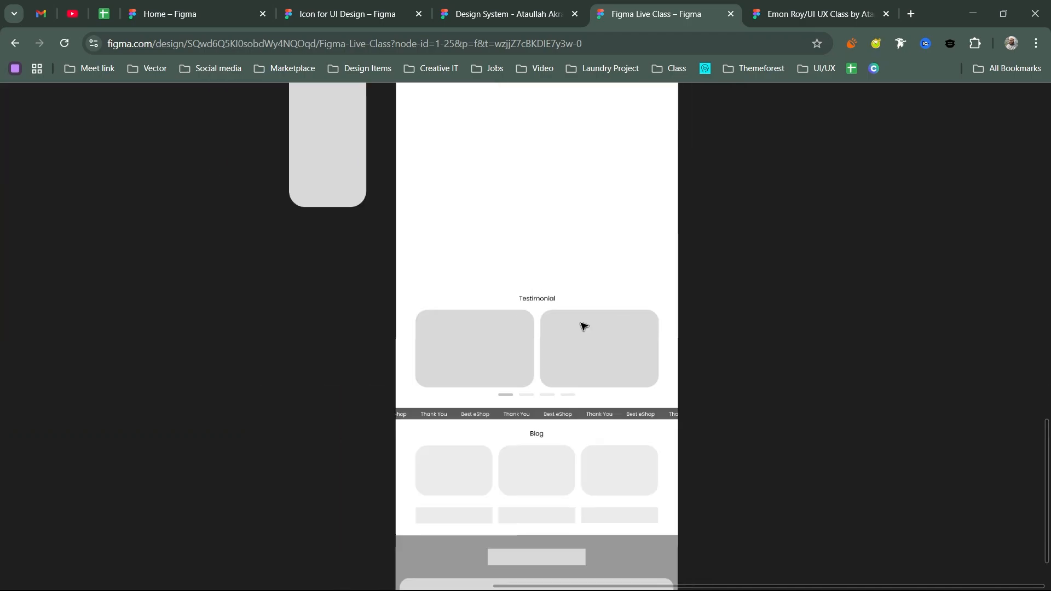
pyautogui.scroll(-2, 584, 326)
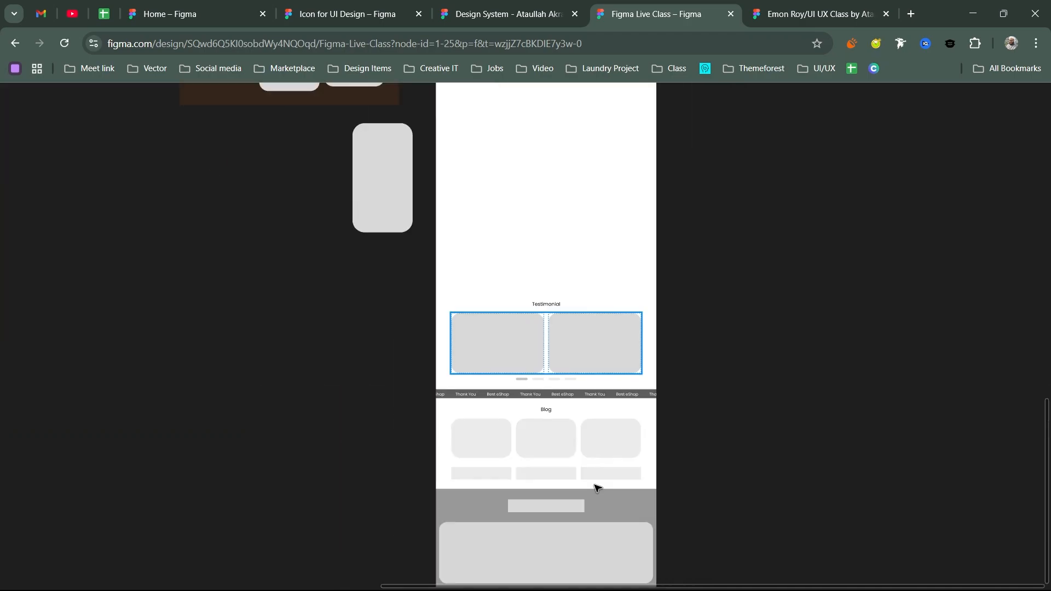
pyautogui.scroll(2, 597, 487)
pyautogui.scroll(5, 624, 416)
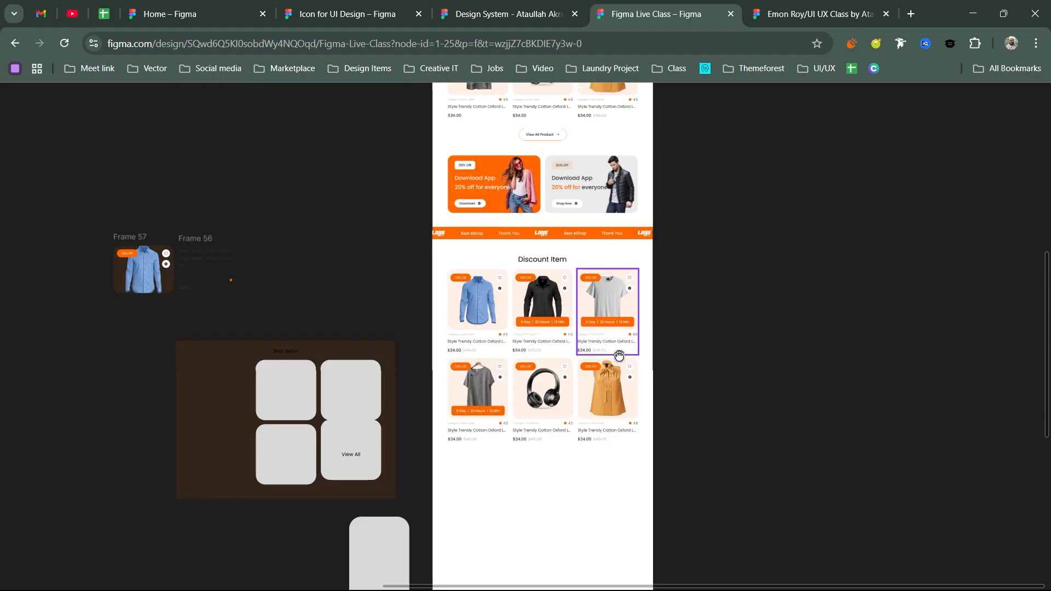
pyautogui.scroll(6, 619, 356)
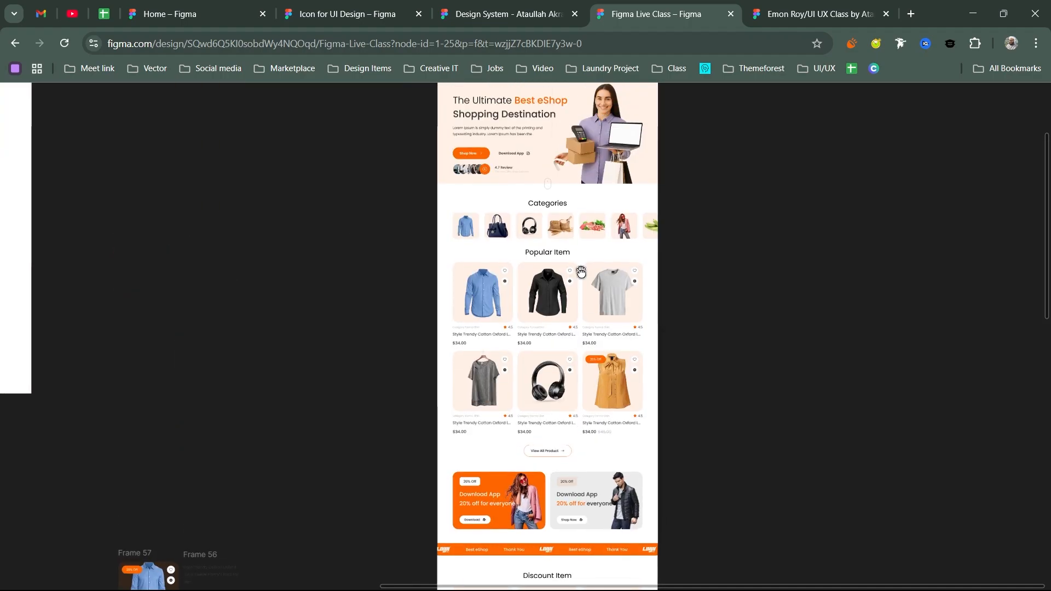
pyautogui.scroll(2, 581, 272)
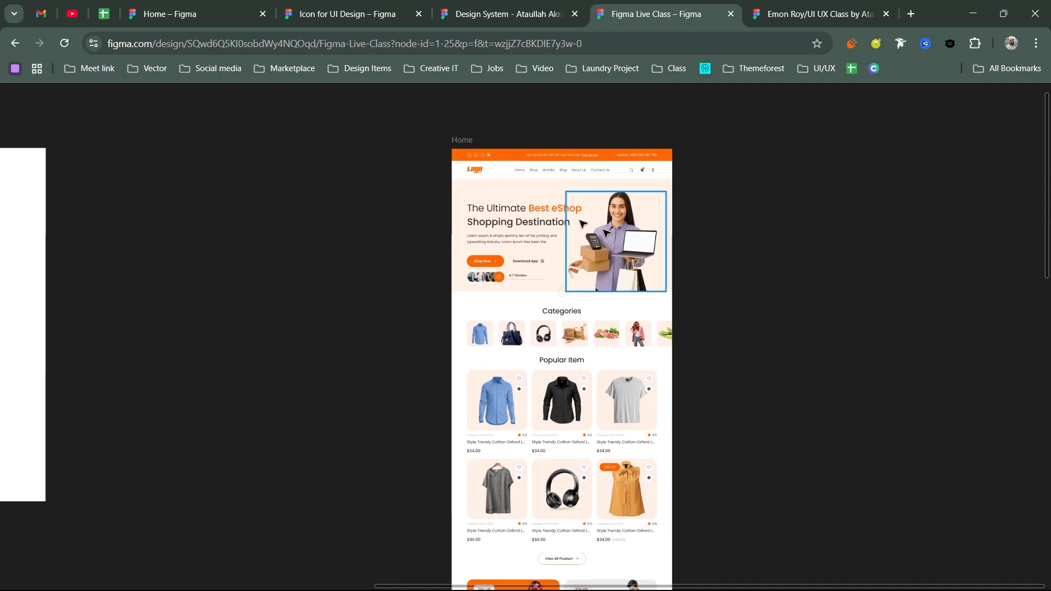
pyautogui.scroll(-6, 673, 364)
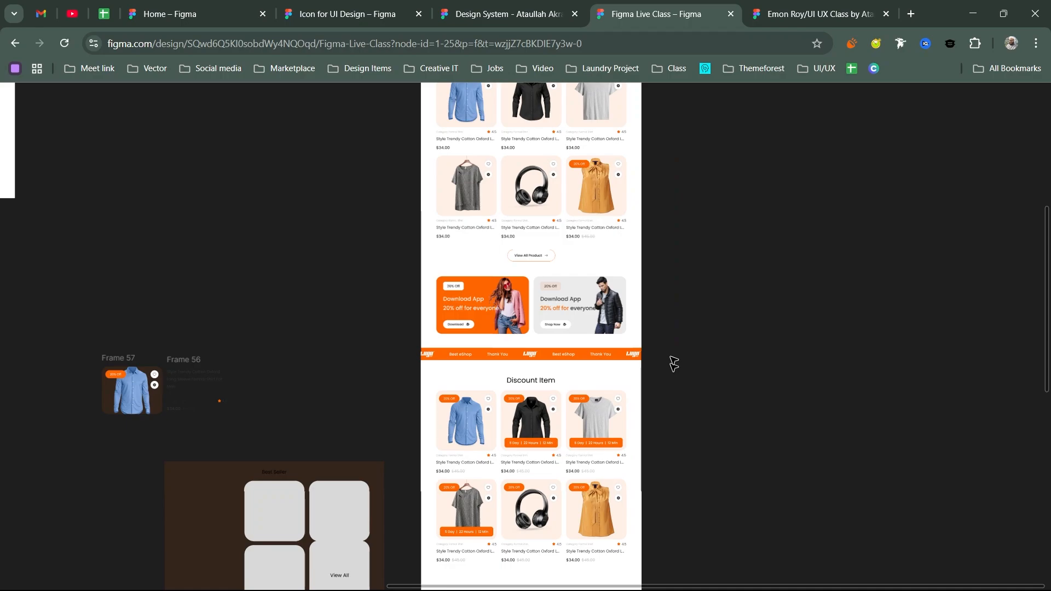
pyautogui.scroll(6, 595, 371)
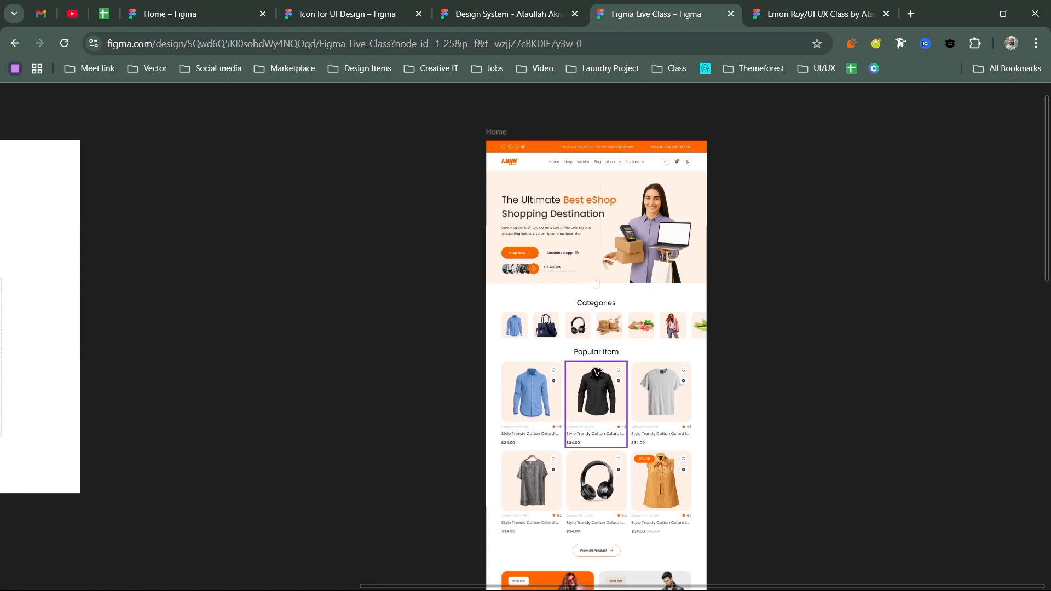
pyautogui.scroll(-3, 595, 368)
pyautogui.scroll(5, 248, 339)
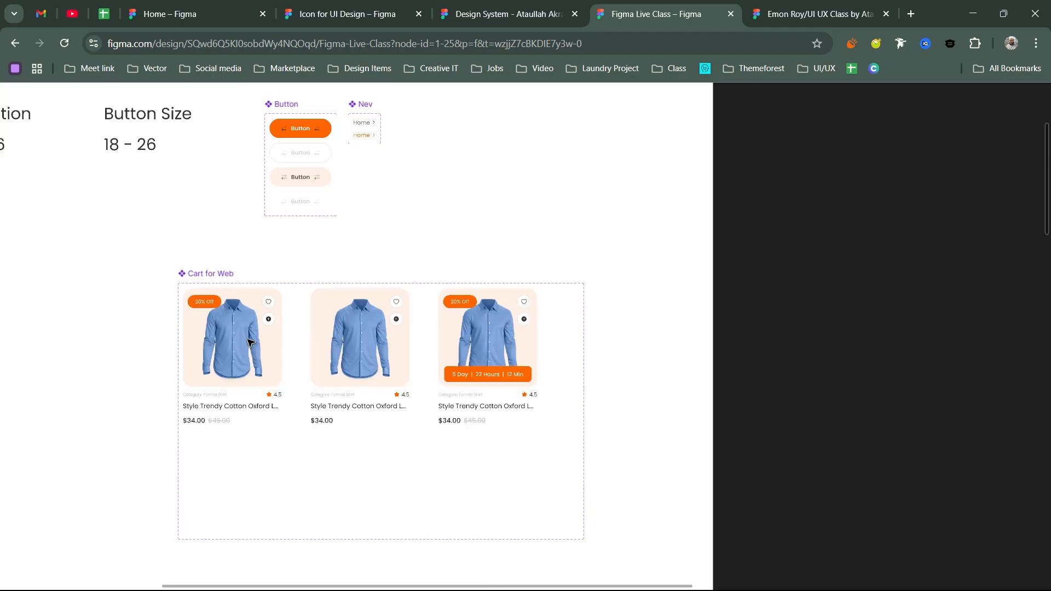
pyautogui.scroll(3, 248, 342)
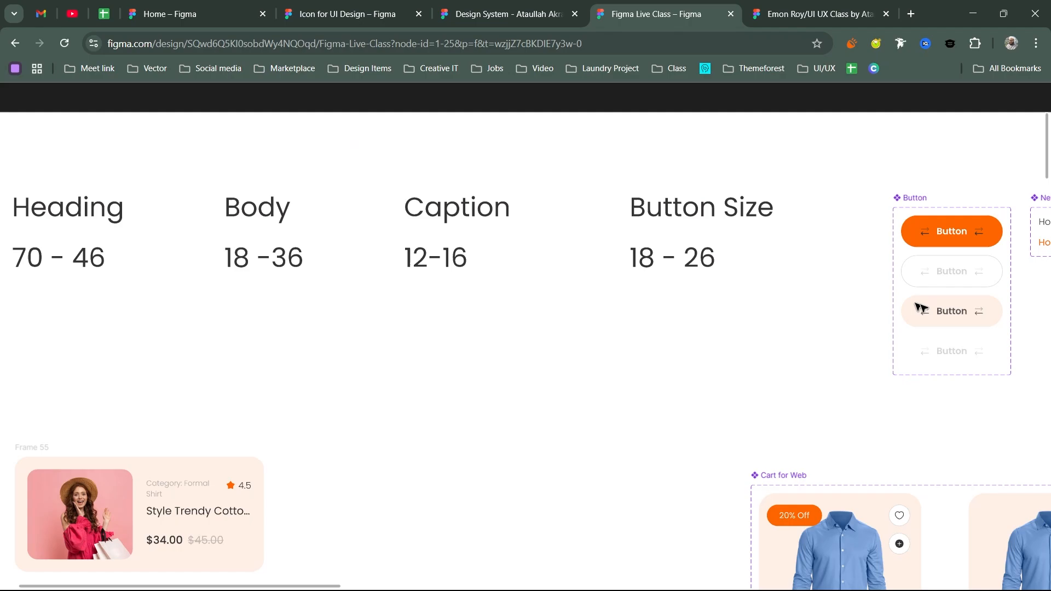
pyautogui.scroll(-3, 921, 309)
pyautogui.hscroll(15, 568, 282)
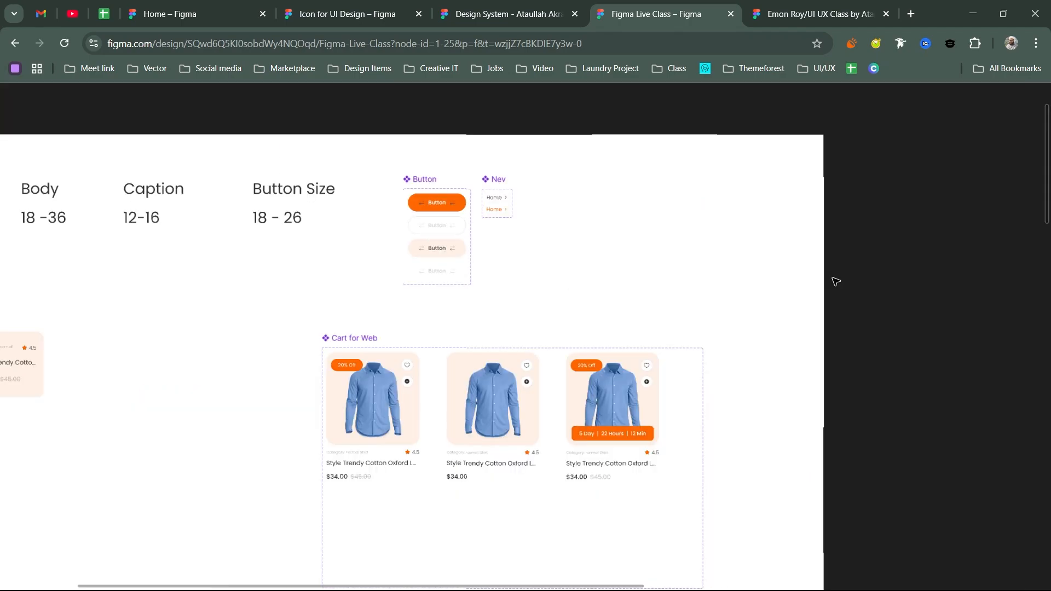
pyautogui.hscroll(10, 838, 294)
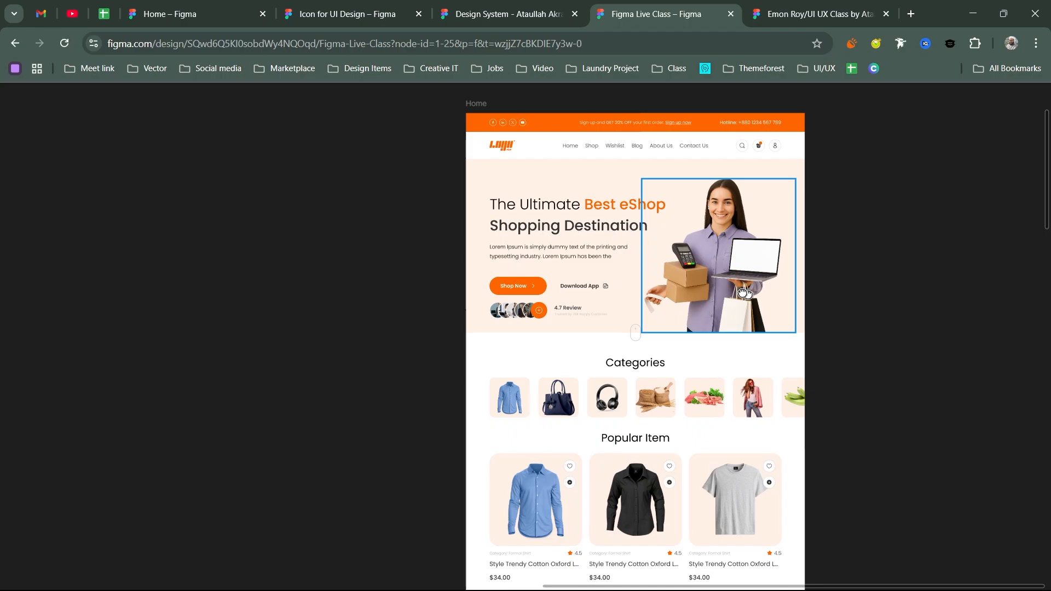
pyautogui.scroll(-2, 743, 293)
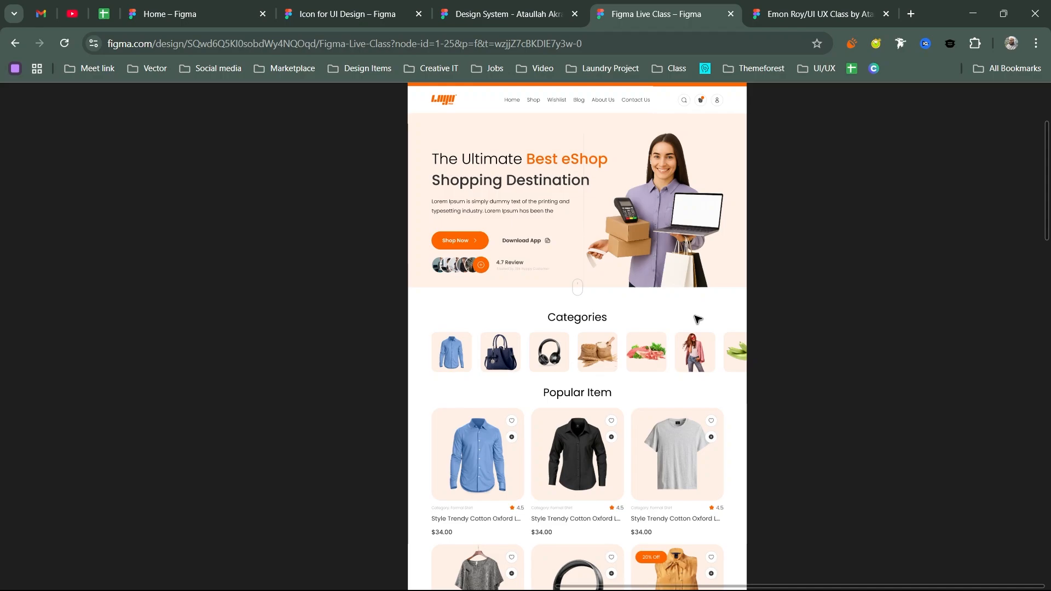
pyautogui.keyDown('ctrl'); pyautogui.scroll(3, 553, 457); pyautogui.keyUp('ctrl')
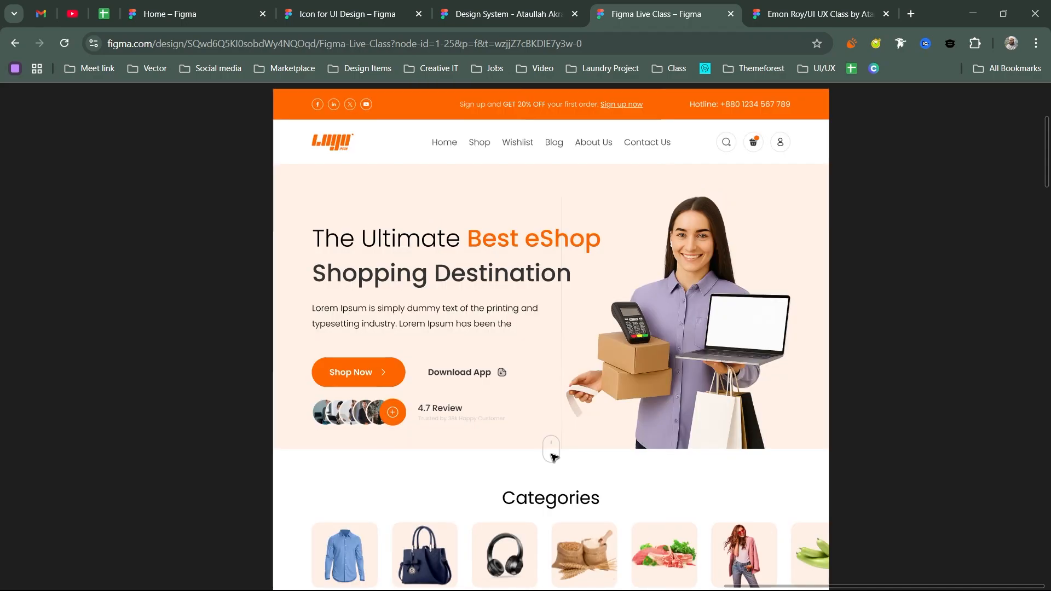
pyautogui.keyDown('ctrl'); pyautogui.scroll(3, 553, 457); pyautogui.keyUp('ctrl')
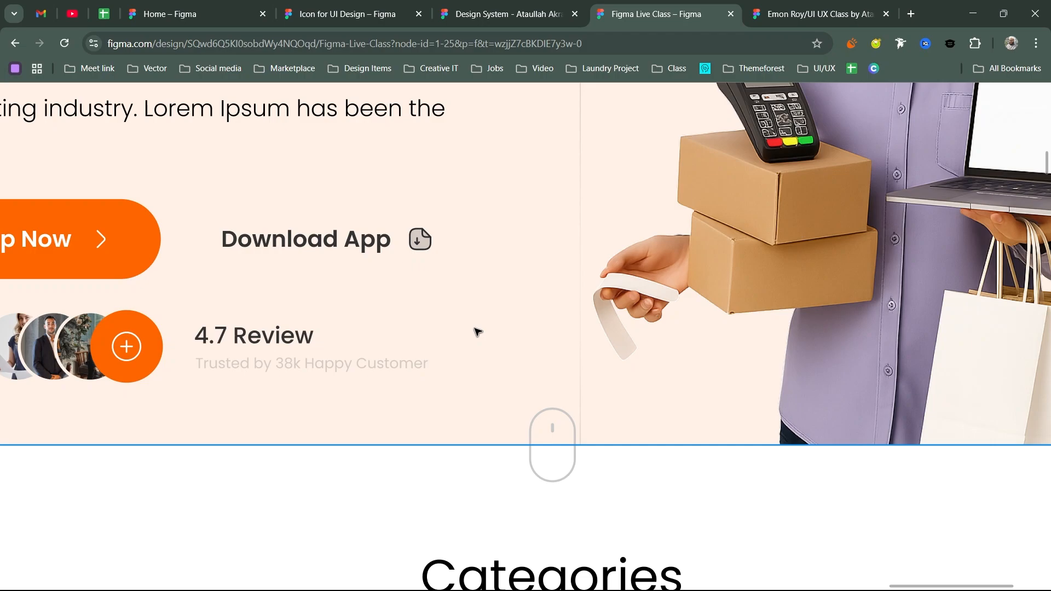
pyautogui.hscroll(-1, 477, 332)
pyautogui.scroll(-1, 478, 332)
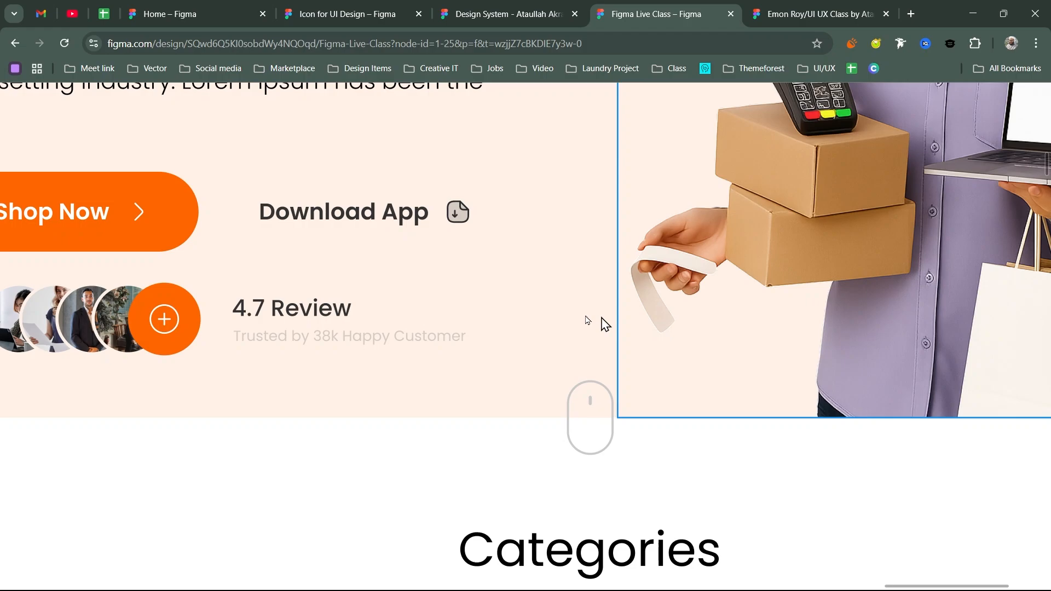
# - Select the hero background shape and zoom to fit it on screen
pyautogui.click(605, 324)
pyautogui.hotkey('shift', '2')
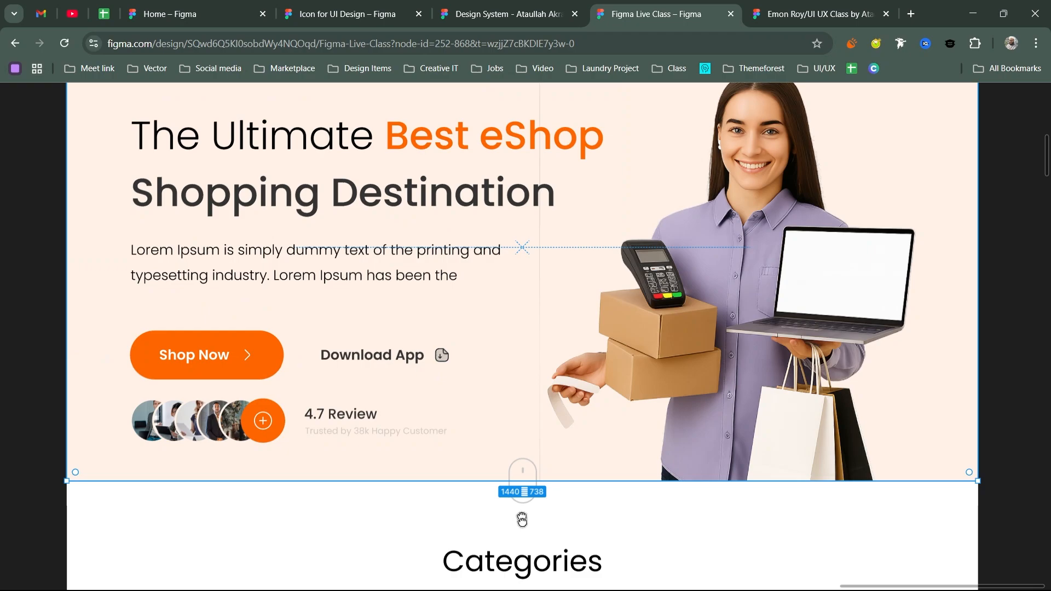
pyautogui.scroll(2, 491, 505)
# - Enter vector edit mode on the hero background rectangle and restore the hidden side panels
pyautogui.doubleClick(490, 502)
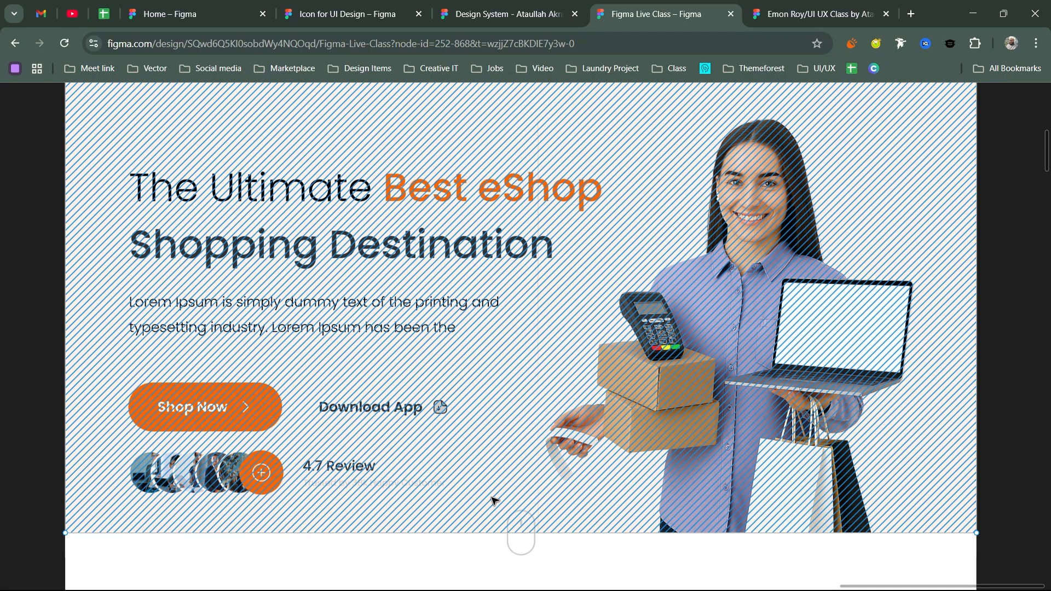
pyautogui.hotkey('ctrl', '\\')
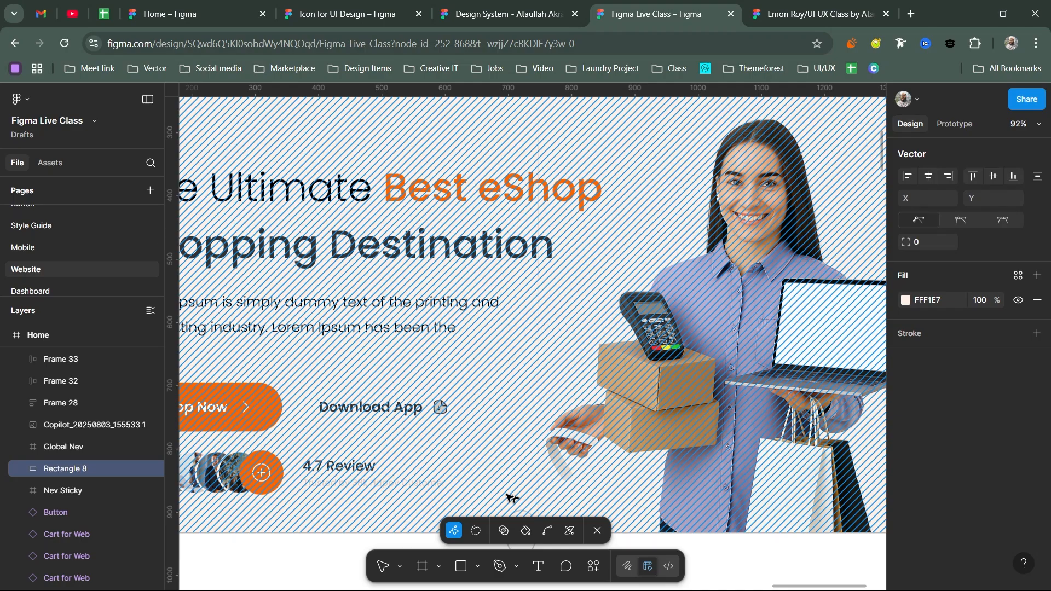
pyautogui.scroll(-5, 509, 496)
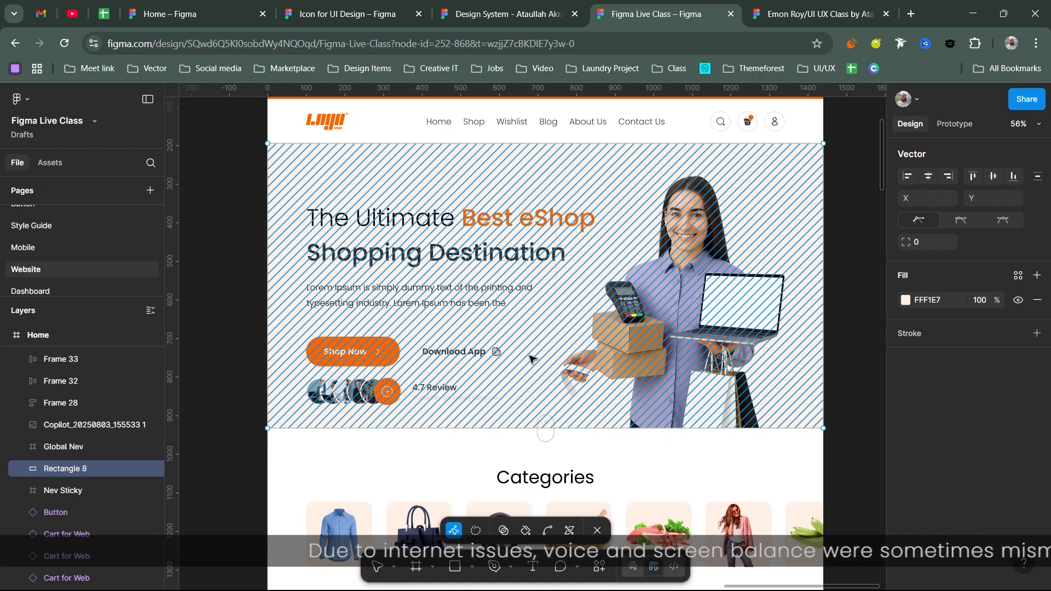
# - Pick the hero background's bottom-centre vertex under the scroll icon, then exit point editing
pyautogui.click(545, 429)
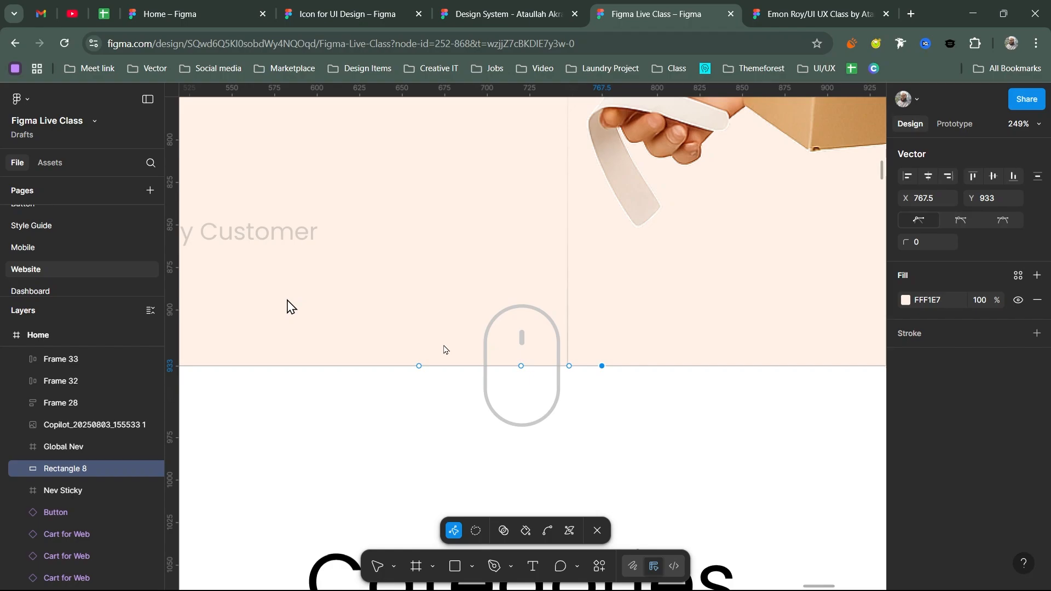
pyautogui.press('Escape')
pyautogui.scroll(-5, 493, 383)
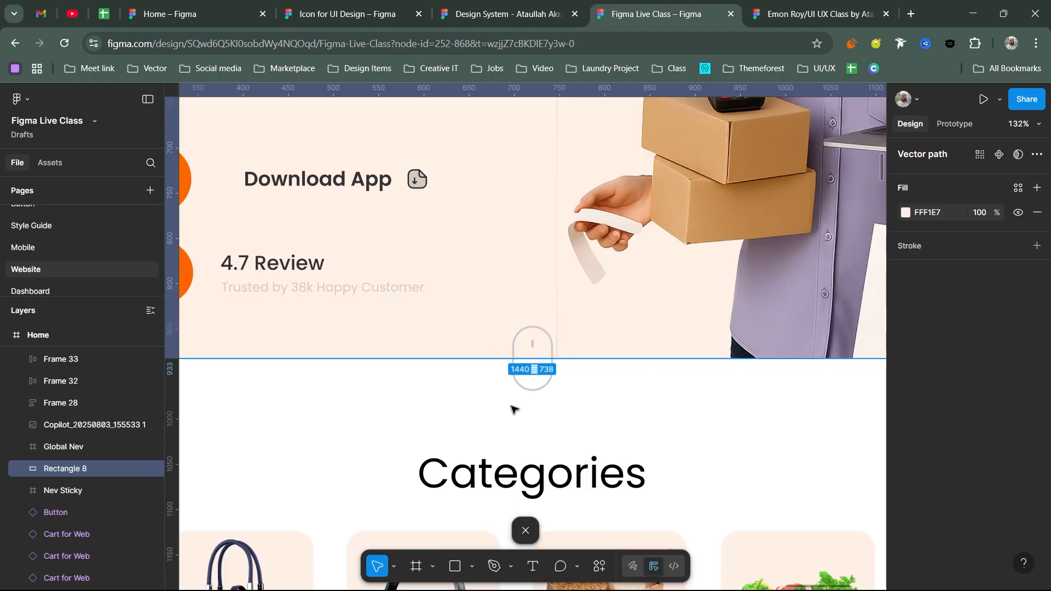
pyautogui.press('r')
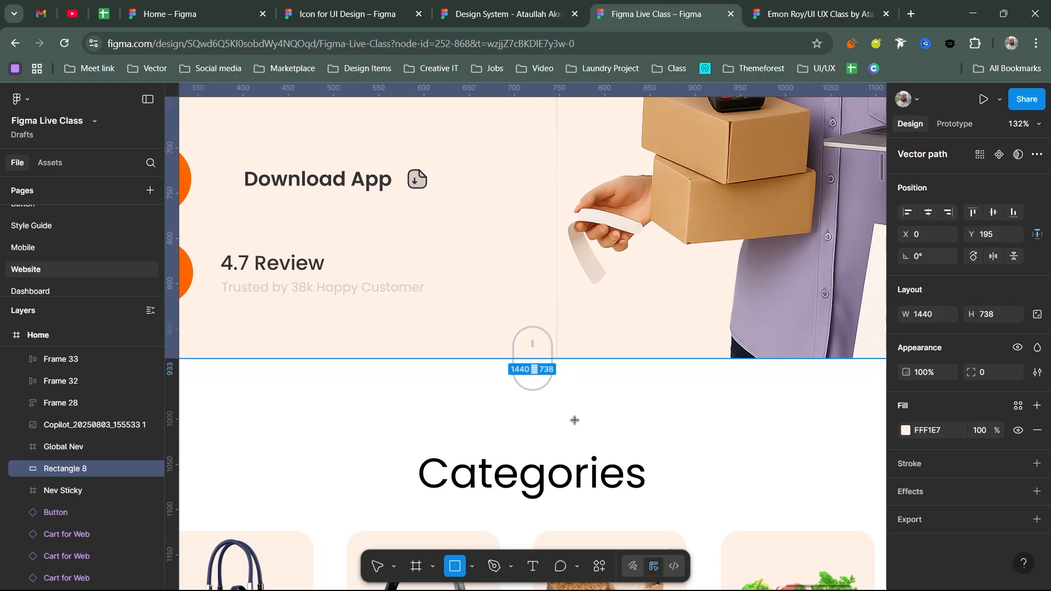
# - Draw a small grey rectangle under the scroll icon and leave point editing
pyautogui.moveTo(504, 396); pyautogui.dragTo(583, 423)
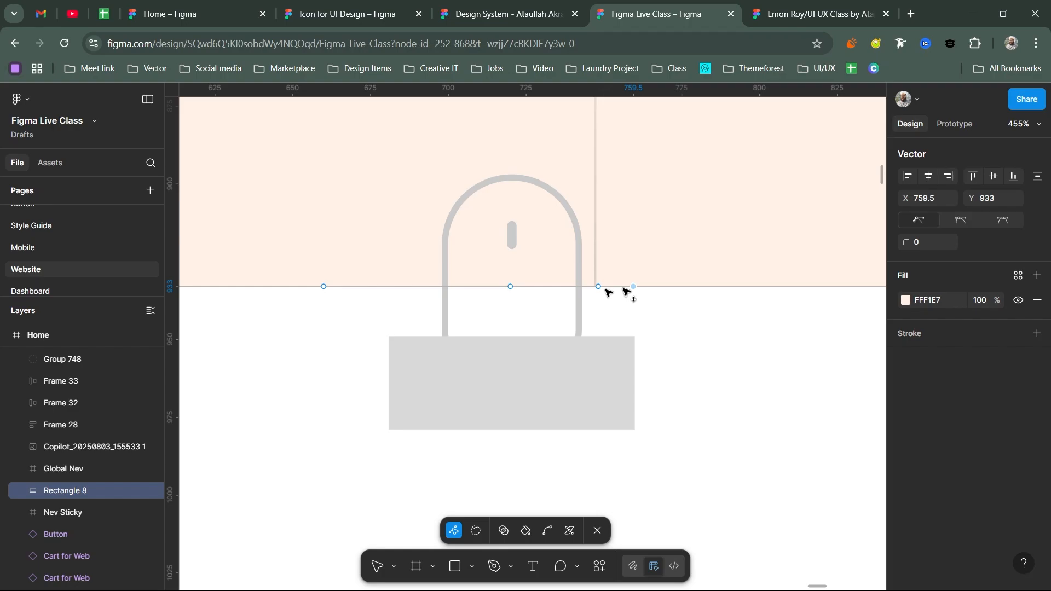
pyautogui.press('Escape')
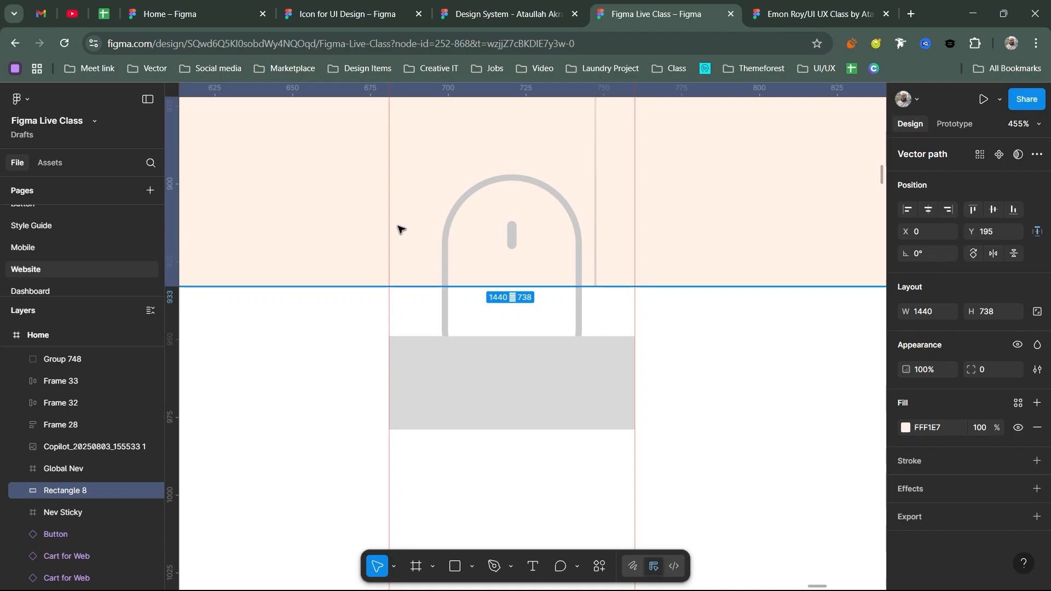
# - Raise the bottom-edge vertices at x 681 and 760 to y 889, then select the Home frame
pyautogui.doubleClick(634, 286)
pyautogui.scroll(10, 635, 284)
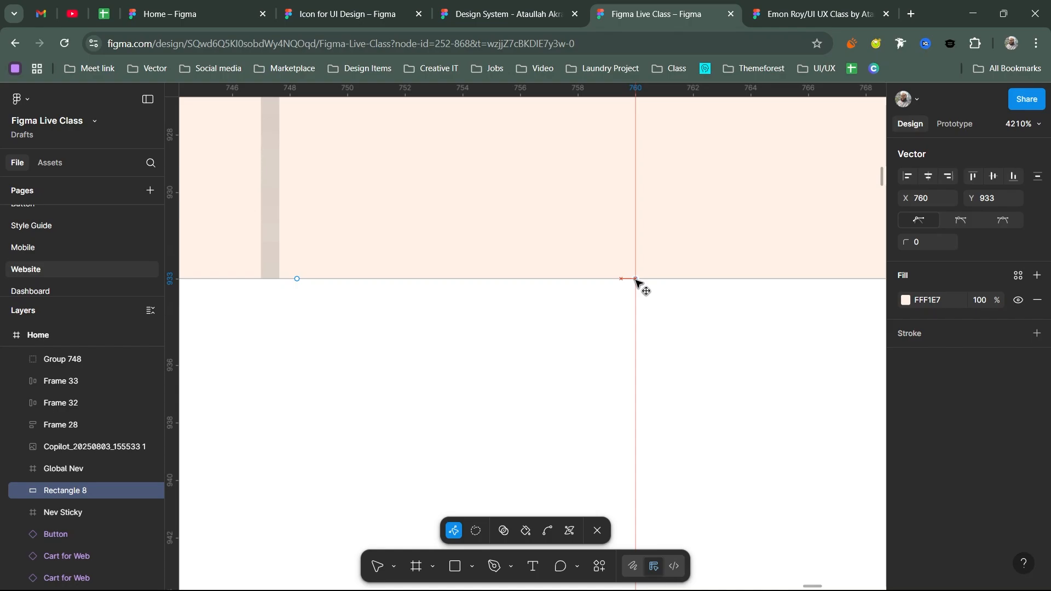
pyautogui.scroll(-5, 635, 280)
pyautogui.scroll(8, 225, 342)
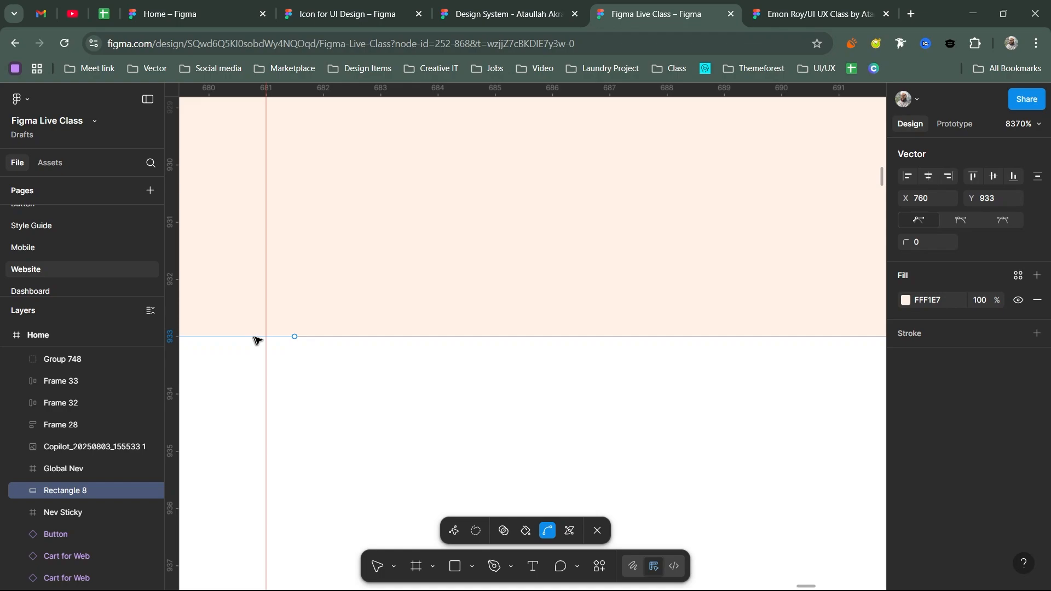
pyautogui.click(266, 336)
pyautogui.scroll(-5, 417, 342)
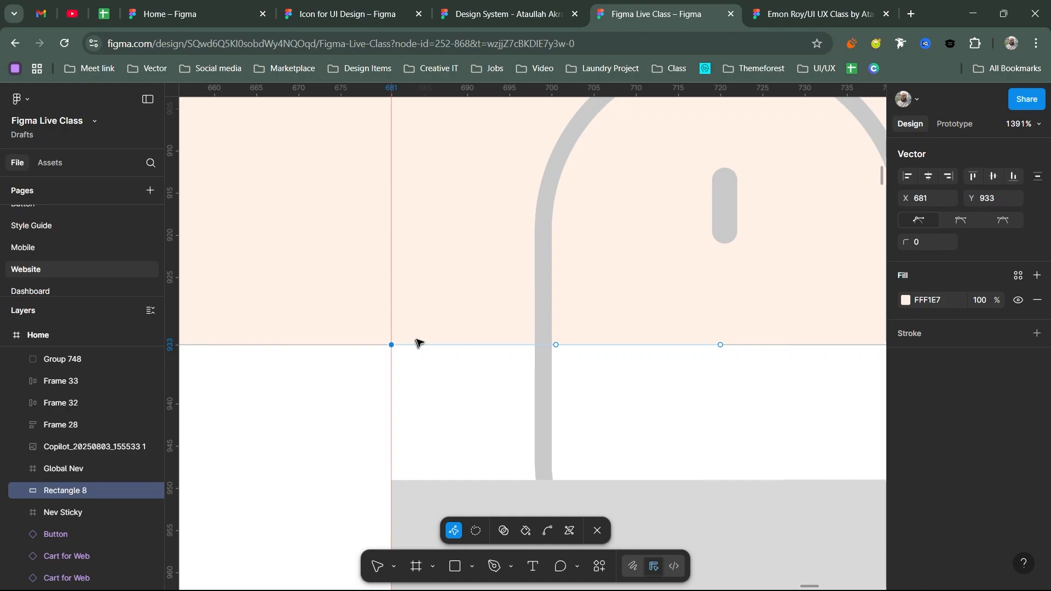
pyautogui.scroll(-5, 416, 343)
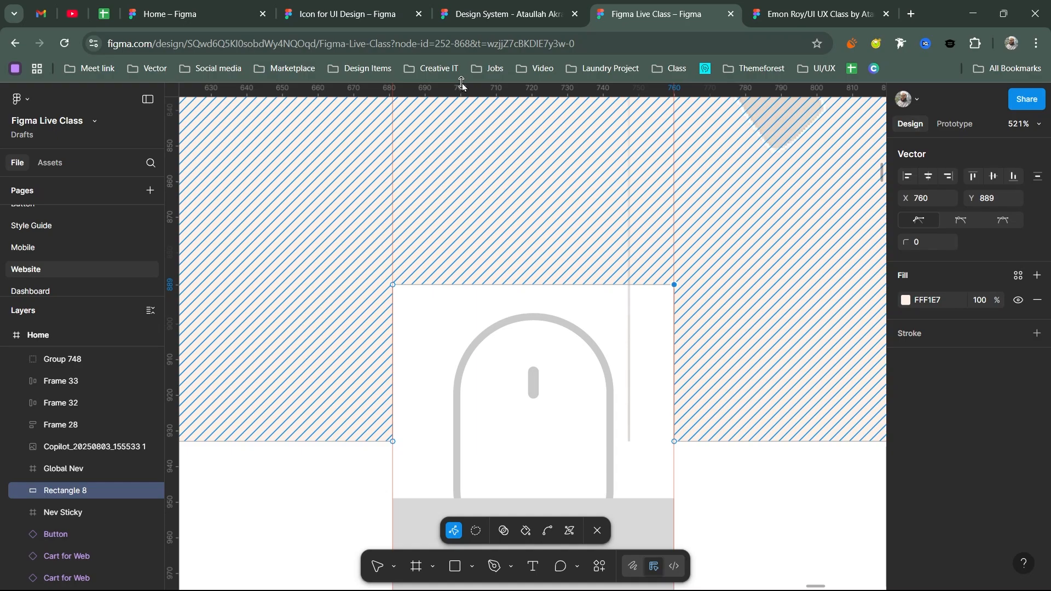
pyautogui.press('Escape')
pyautogui.scroll(-5, 494, 483)
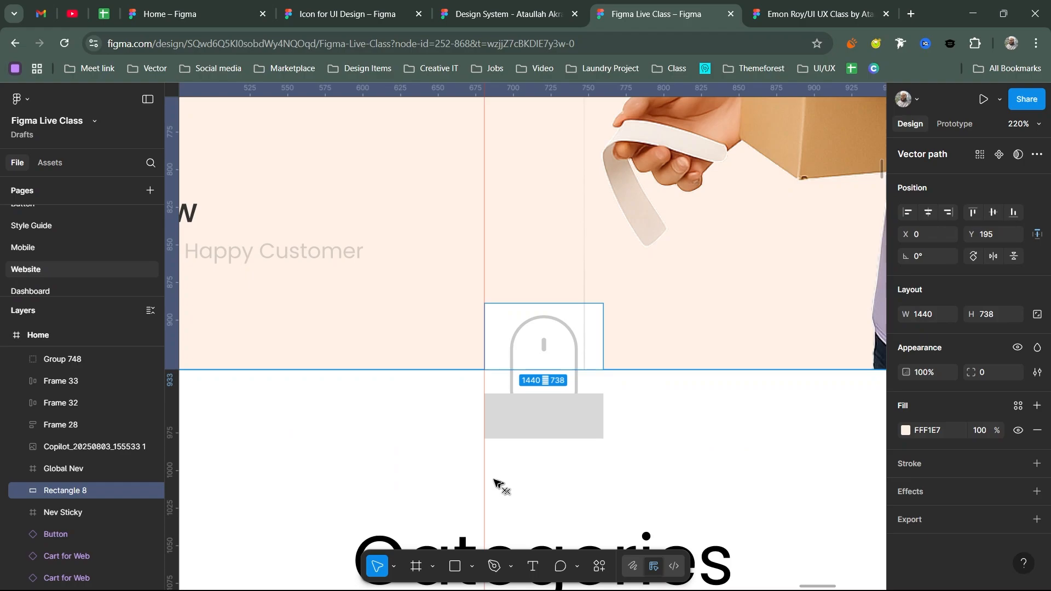
pyautogui.press('Escape')
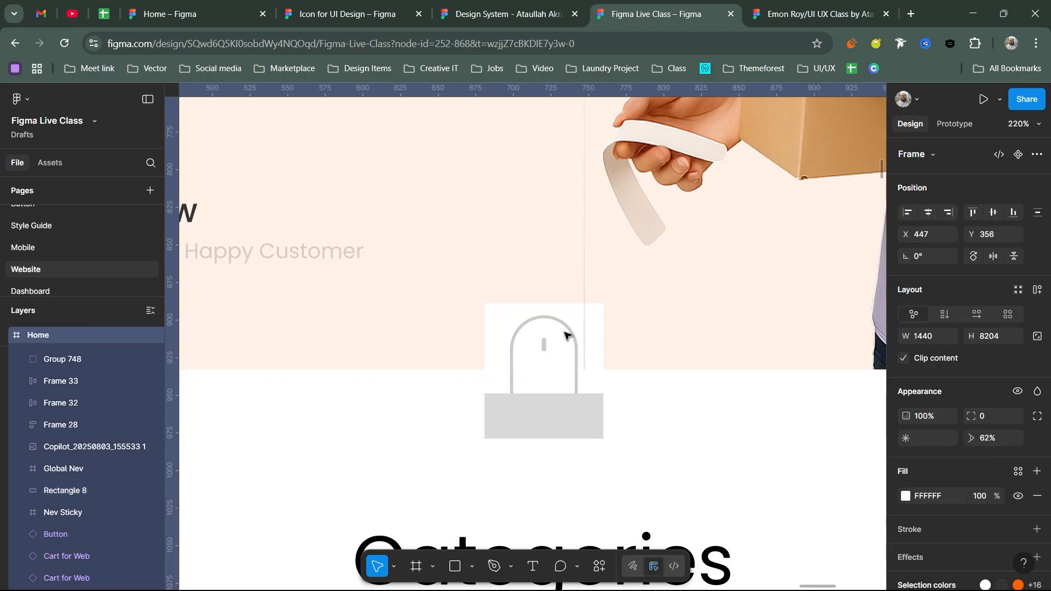
# - Delete the grey placeholder rectangle and re-enter vector editing on Rectangle 8
pyautogui.click(540, 415)
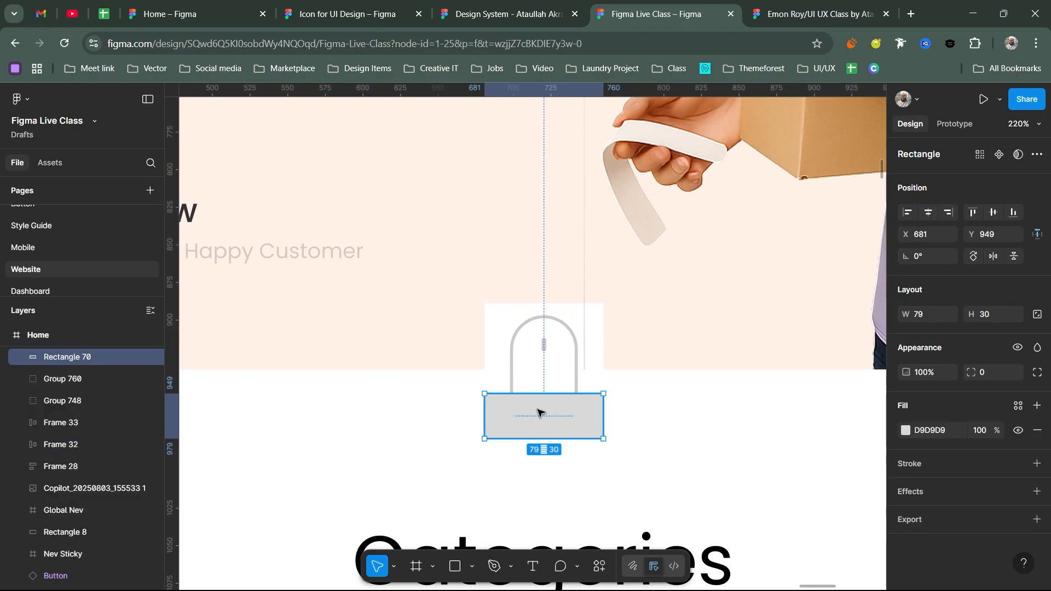
pyautogui.press('Delete')
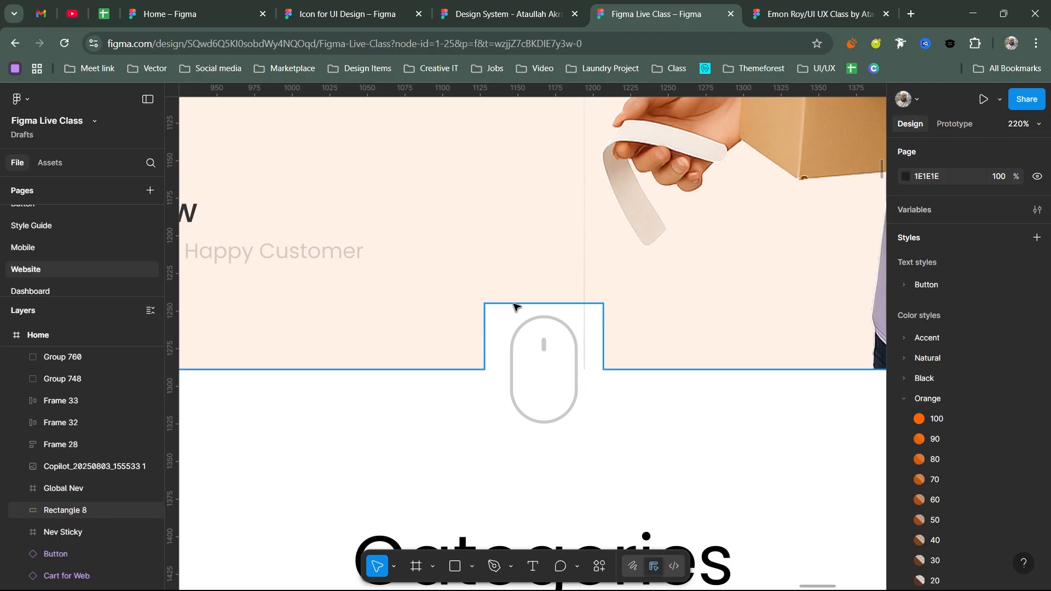
pyautogui.doubleClick(514, 306)
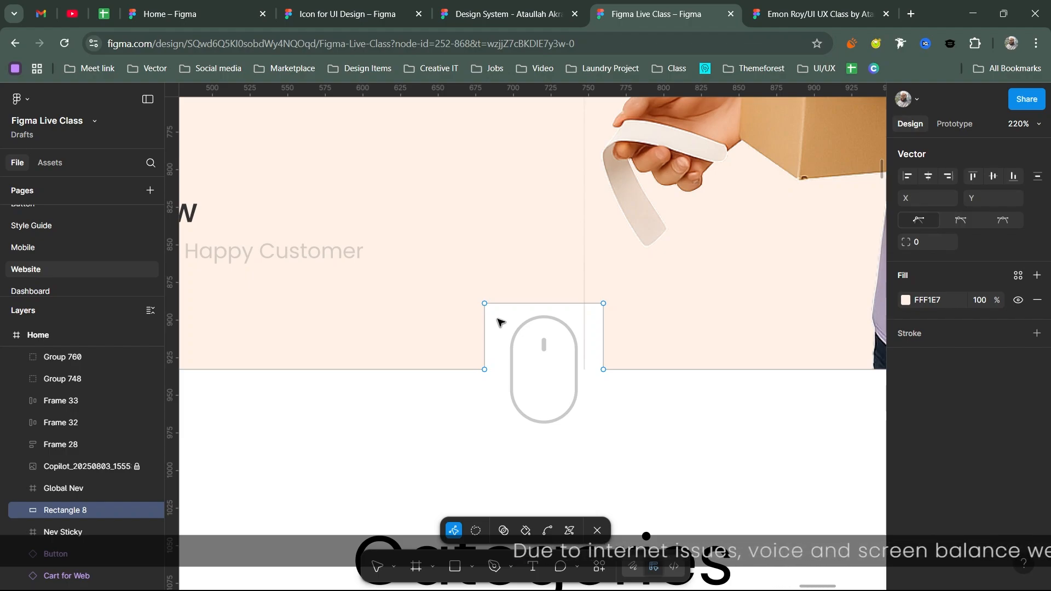
# - Undo a stray point move and round the notch's two top corners to radius 170
pyautogui.moveTo(603, 303); pyautogui.dragTo(606, 287)
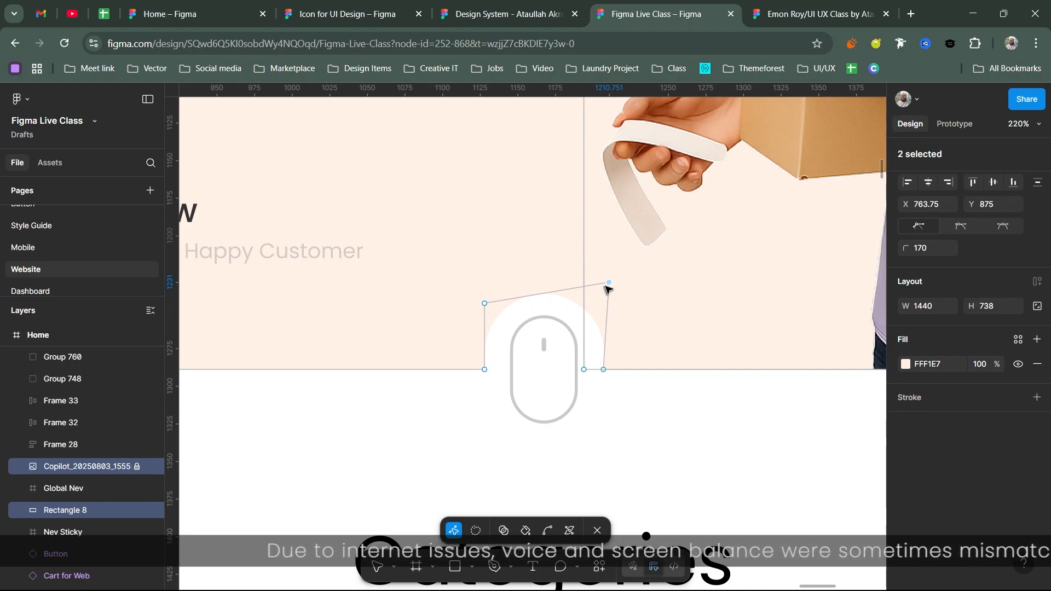
pyautogui.hotkey('ctrl', 'z')
pyautogui.click(484, 303)
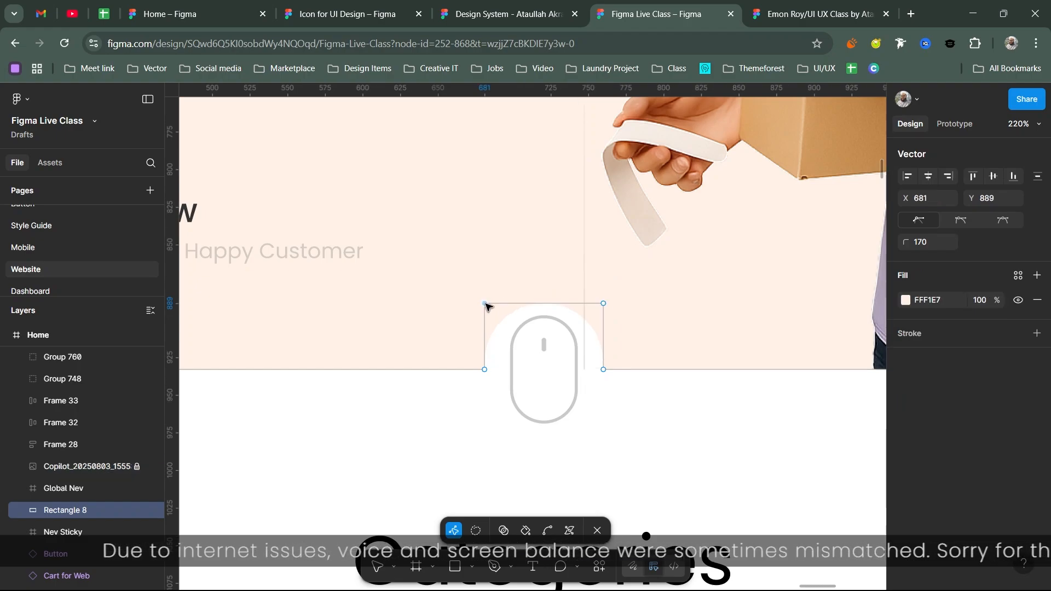
pyautogui.keyDown('shift'); pyautogui.click(603, 303); pyautogui.keyUp('shift')
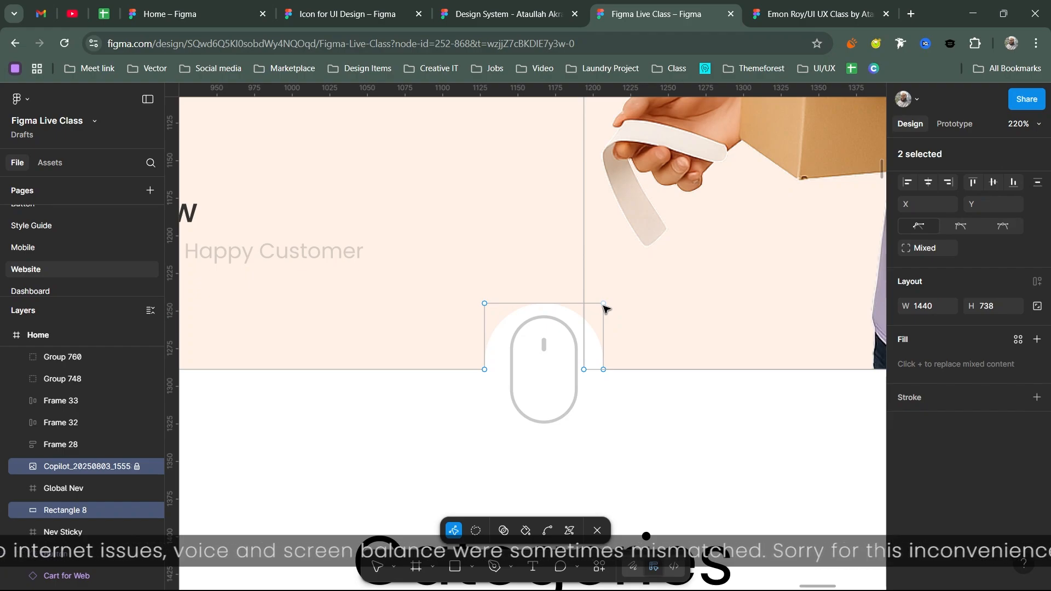
pyautogui.click(523, 296)
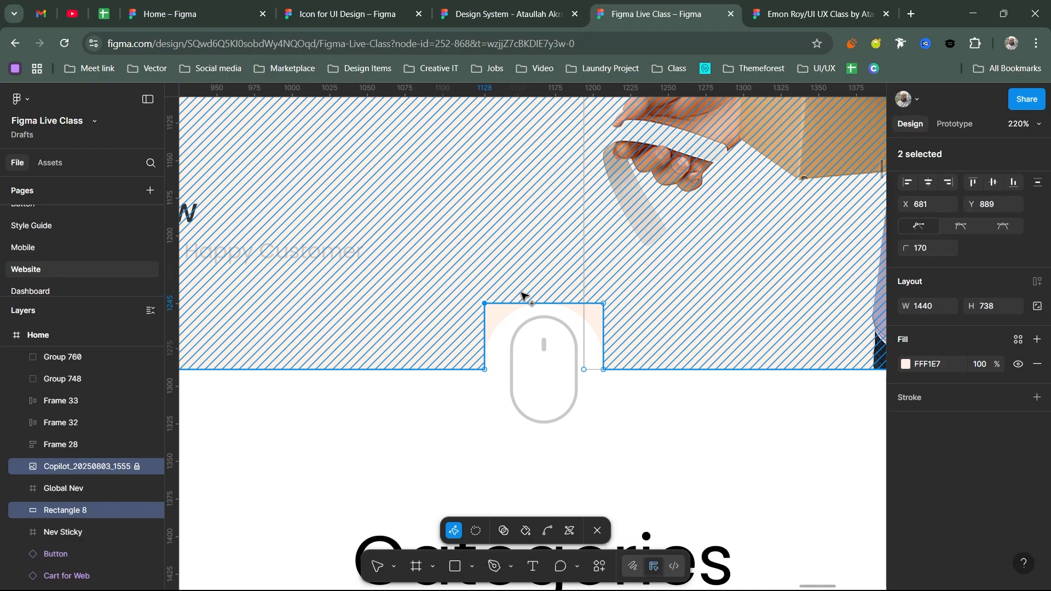
# - Select the arch's top edge points, then switch to the restaurant design file
pyautogui.click(521, 296)
pyautogui.scroll(5, 547, 329)
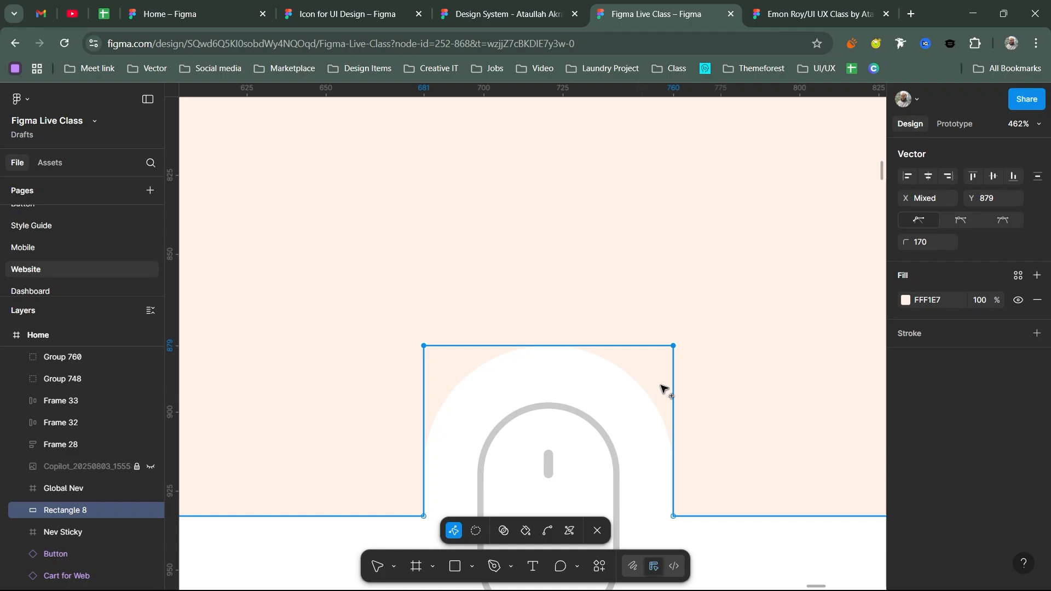
pyautogui.hotkey('ctrl', 'Tab')
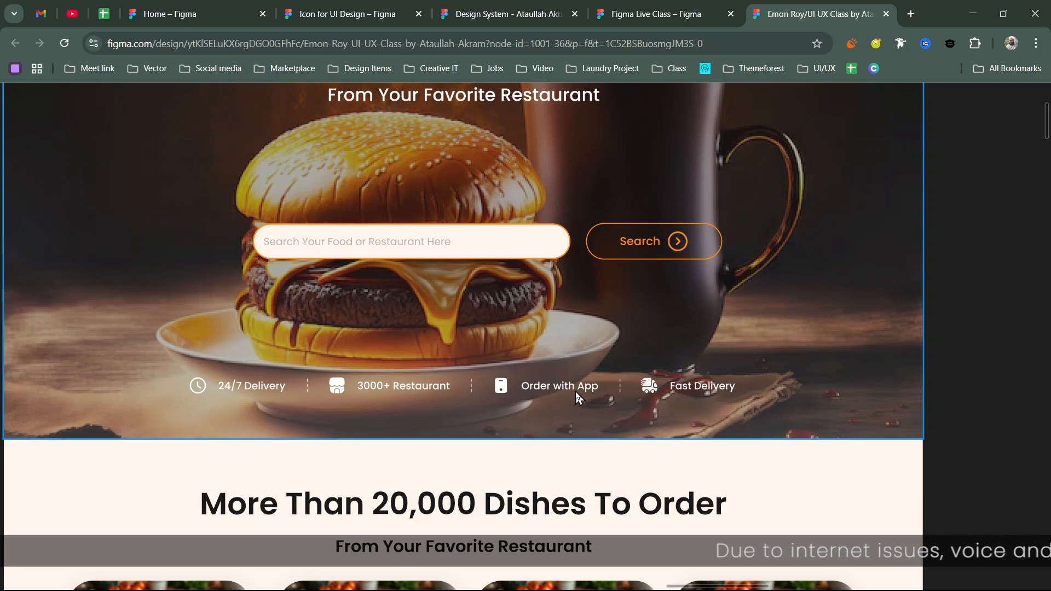
# - Exit the food-delivery page's full-window preview back to the editor
pyautogui.press('Escape')
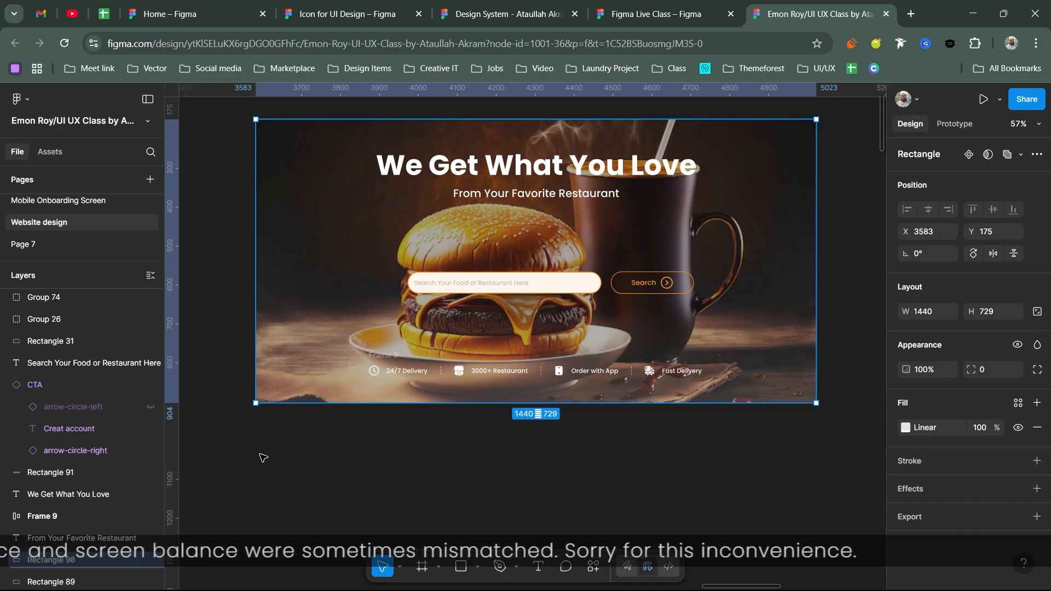
# - Replace the overlay gradient's F4F4F4 stop with dark 3C3C3C stops near 30% and 48%, recolouring 100%
pyautogui.click(905, 427)
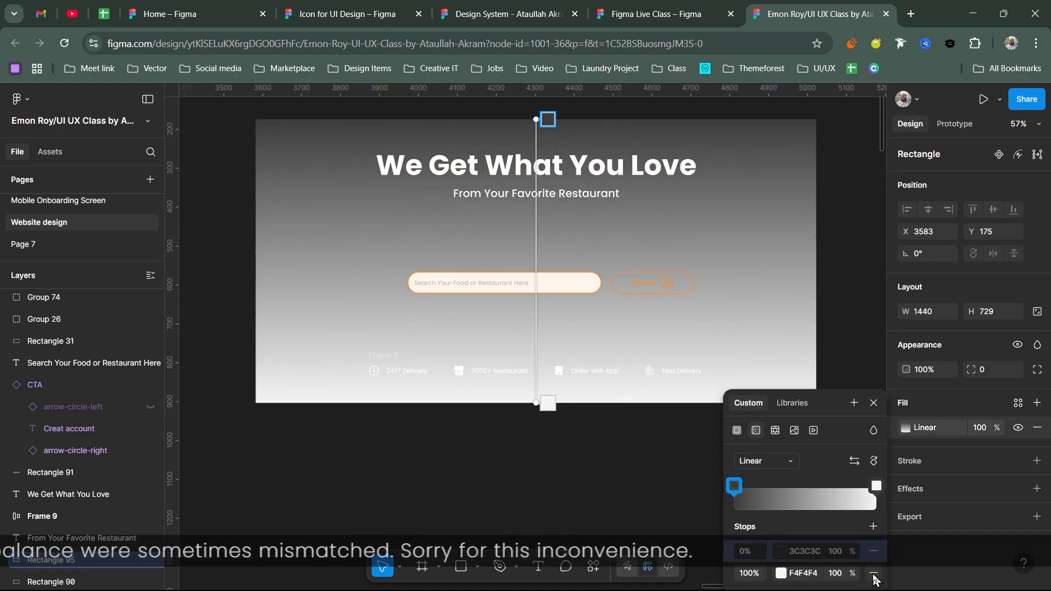
pyautogui.click(873, 573)
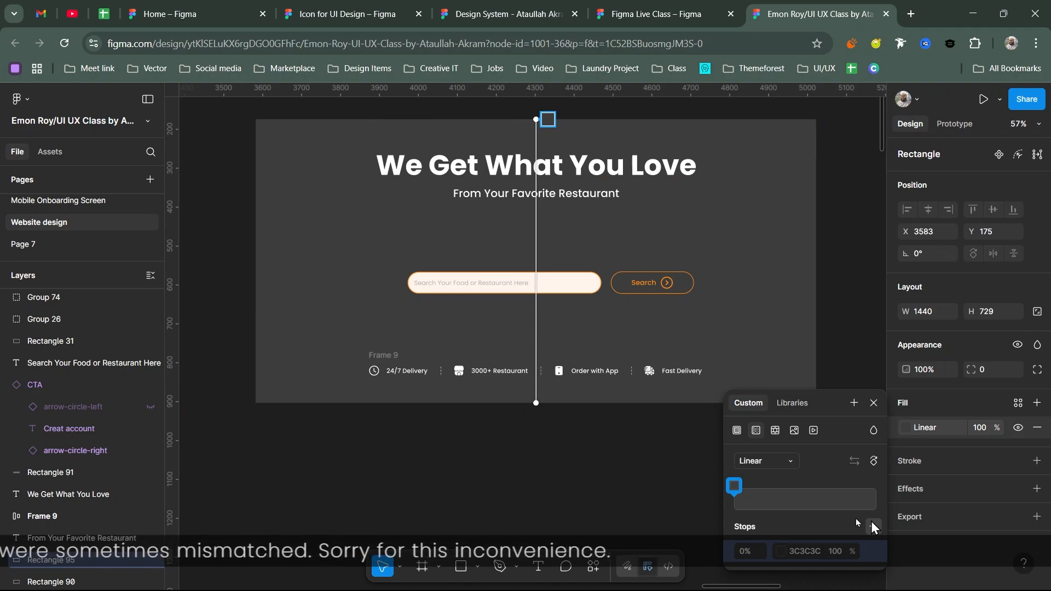
pyautogui.click(872, 524)
pyautogui.moveTo(734, 485); pyautogui.dragTo(803, 484)
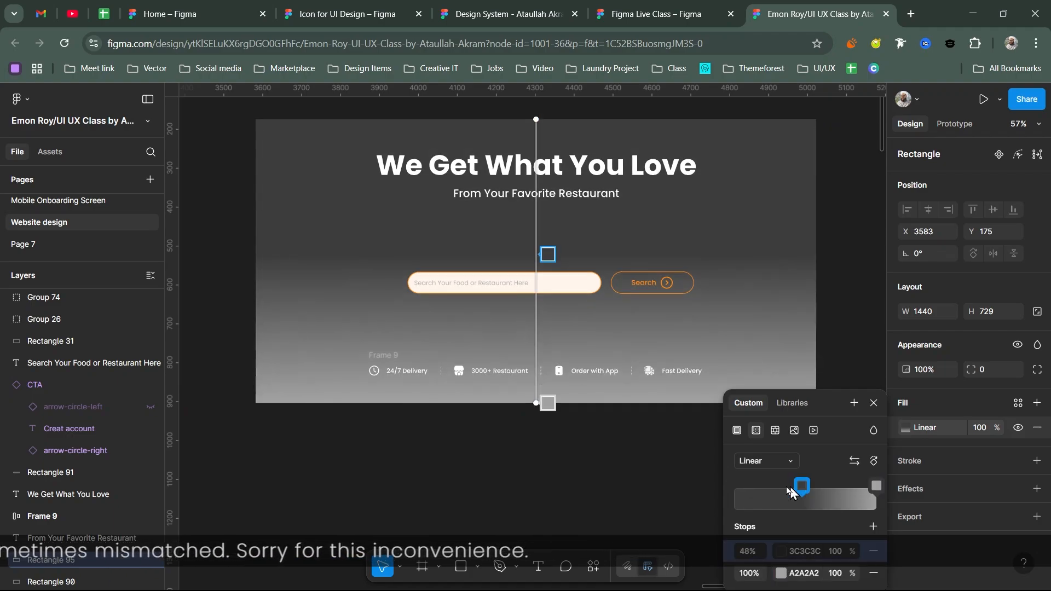
pyautogui.click(778, 486)
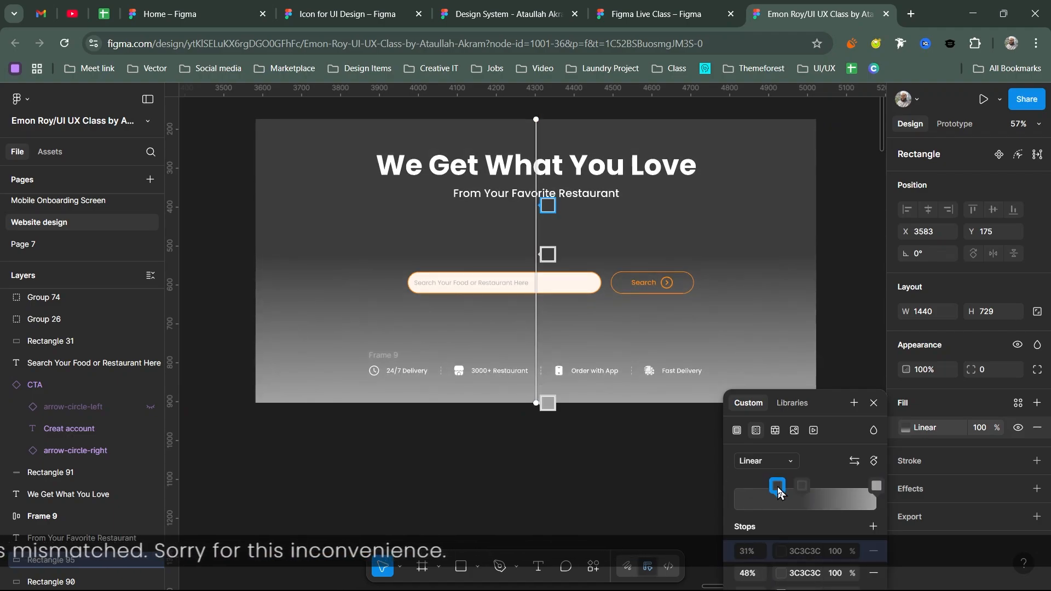
pyautogui.click(876, 486)
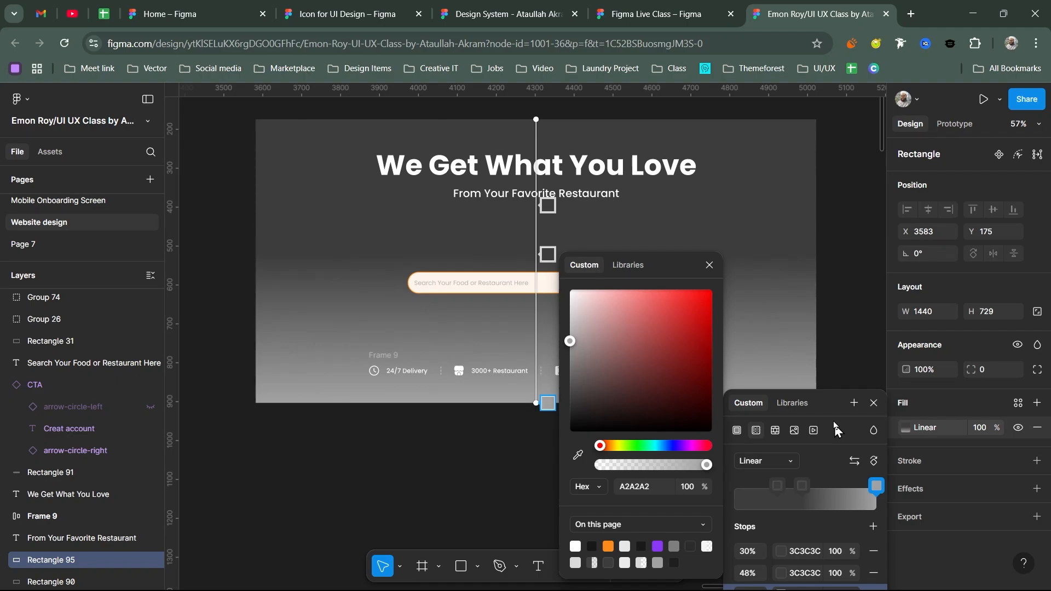
pyautogui.click(1037, 345)
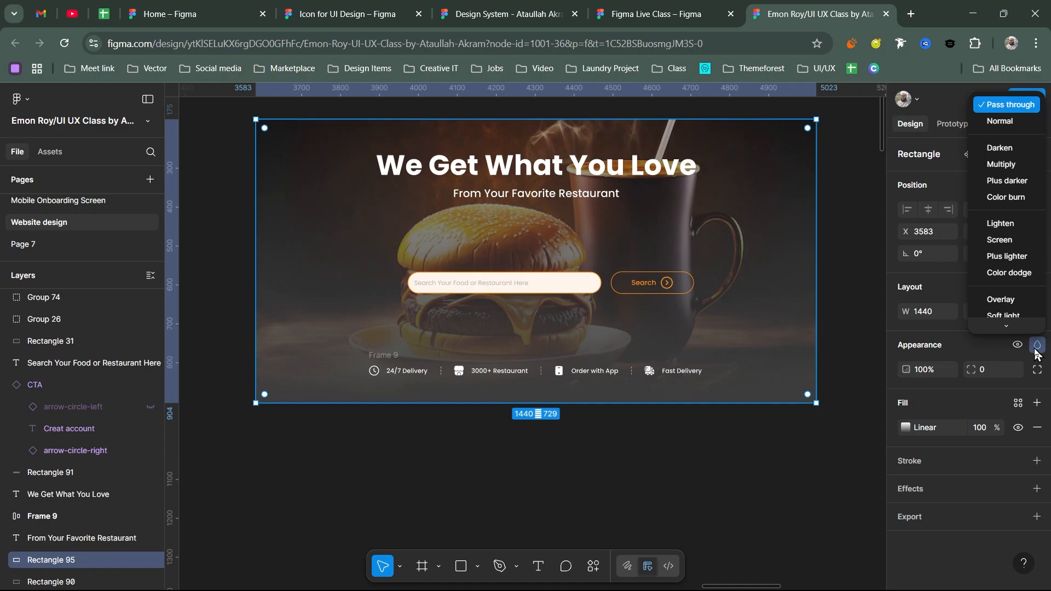
# - Switch the hero overlay to Multiply and adjust its gradient's end stop colour
pyautogui.click(1001, 164)
pyautogui.click(905, 449)
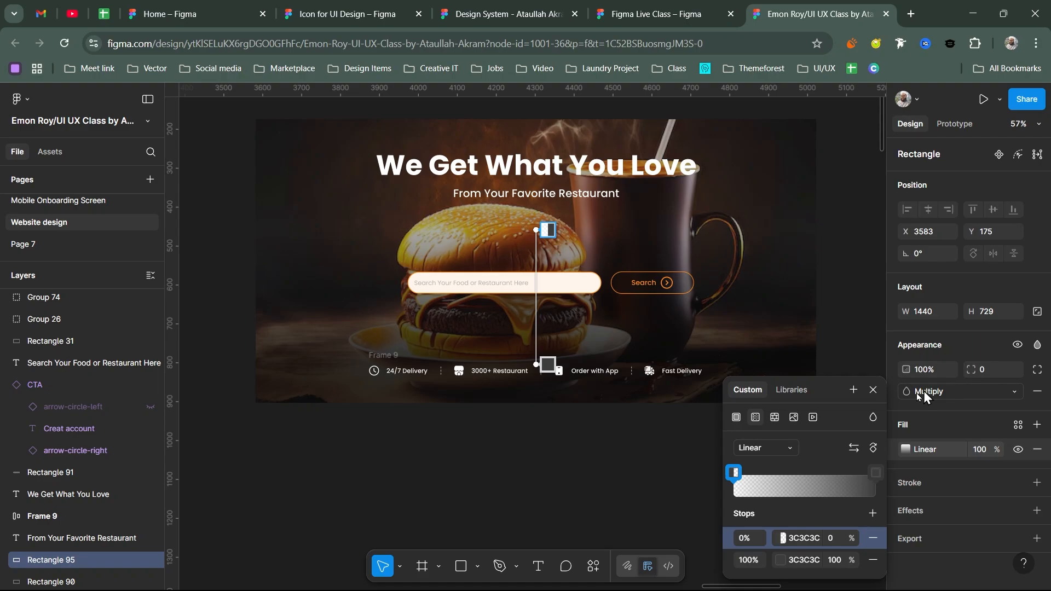
pyautogui.click(569, 383)
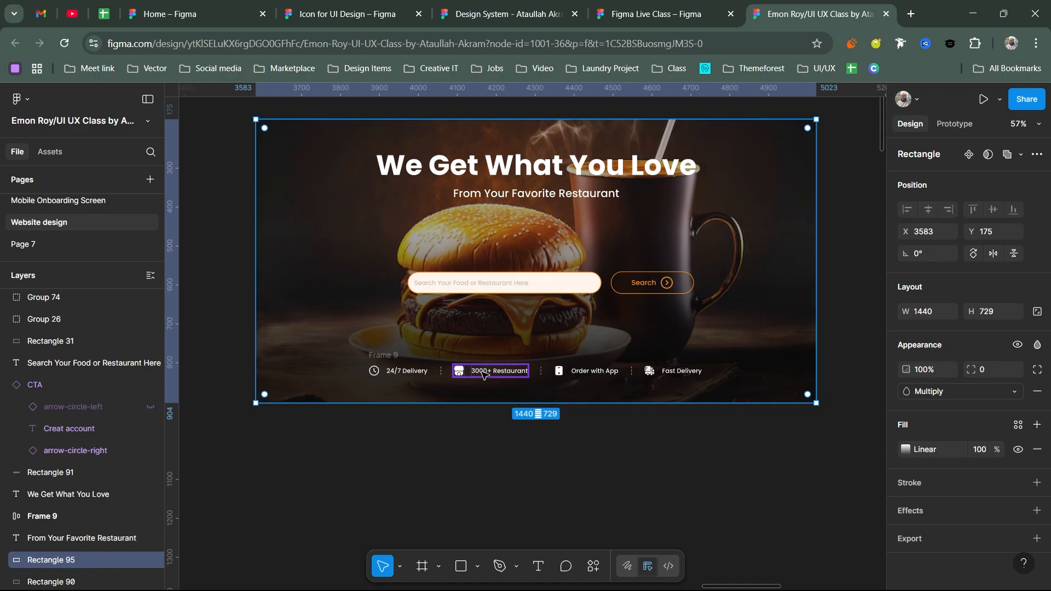
pyautogui.click(905, 449)
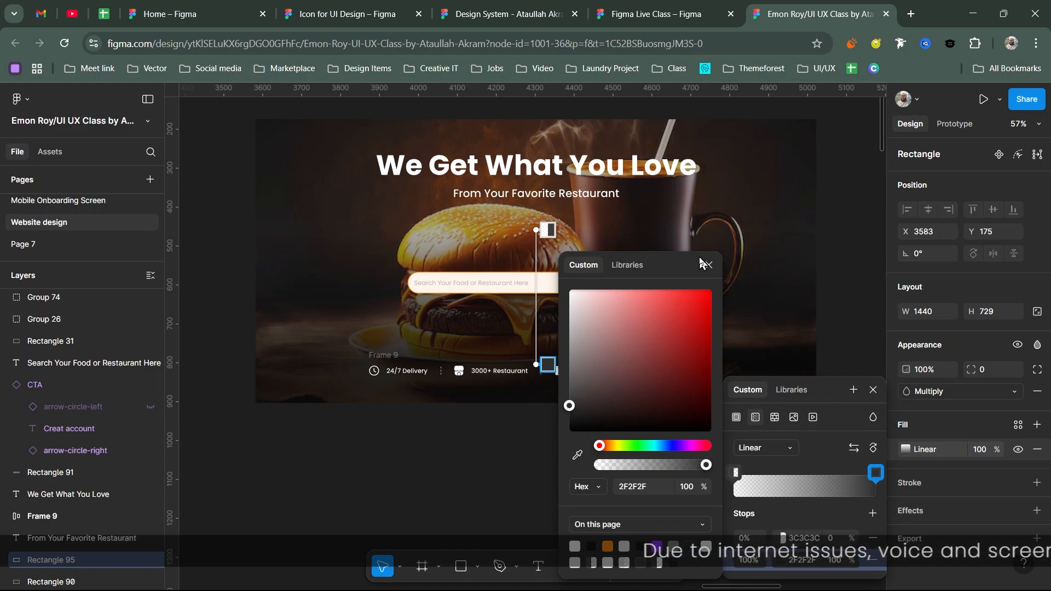
pyautogui.hotkey('ctrl', 'w')
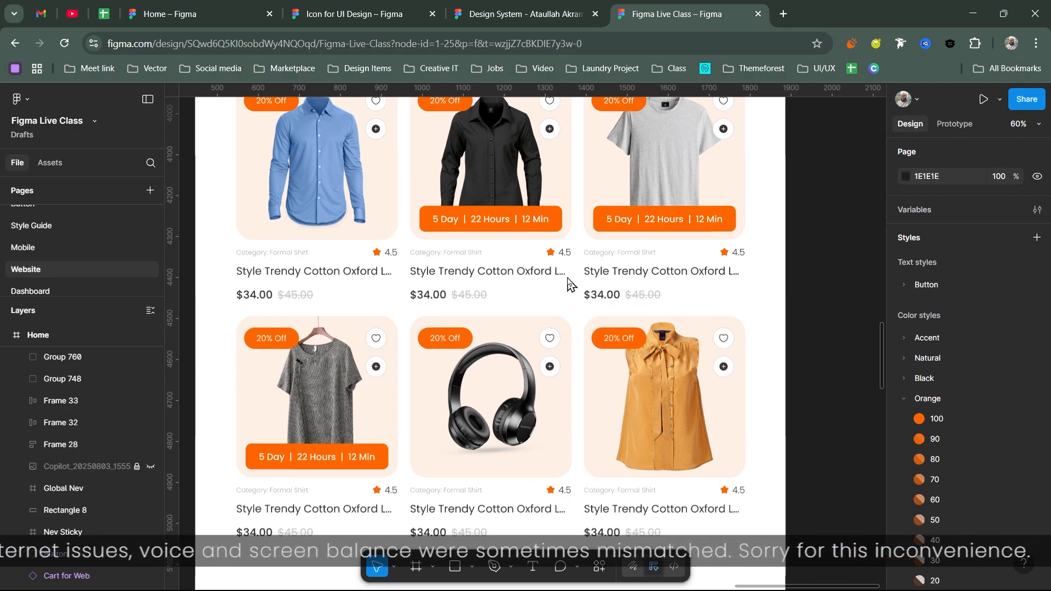
# - Insert the Website Button component as a 312 × 77 'View All Product' button below the product cards
pyautogui.scroll(-3, 569, 282)
pyautogui.click(49, 162)
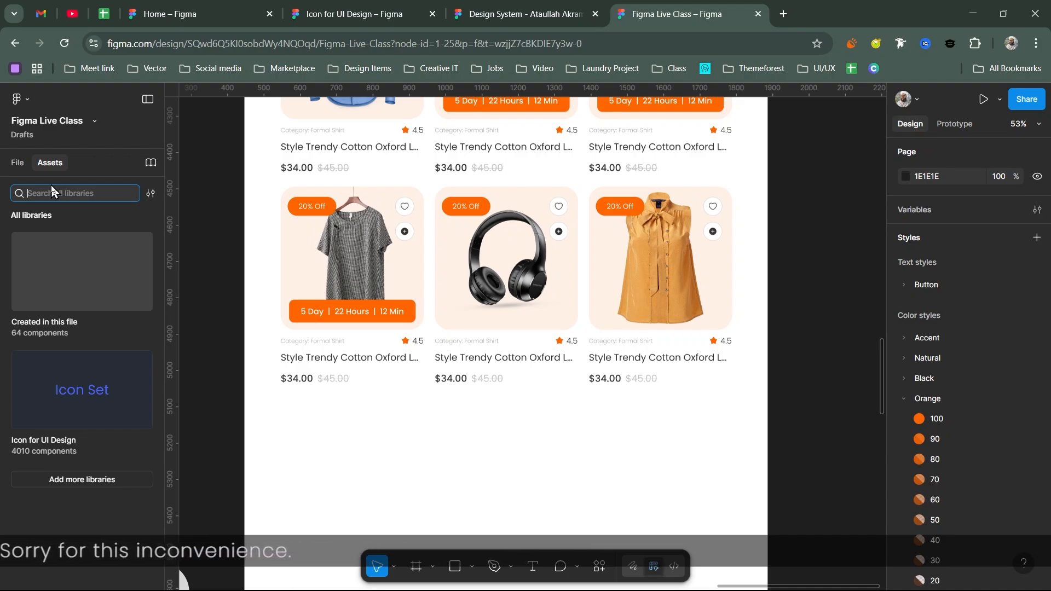
pyautogui.click(80, 275)
pyautogui.click(71, 356)
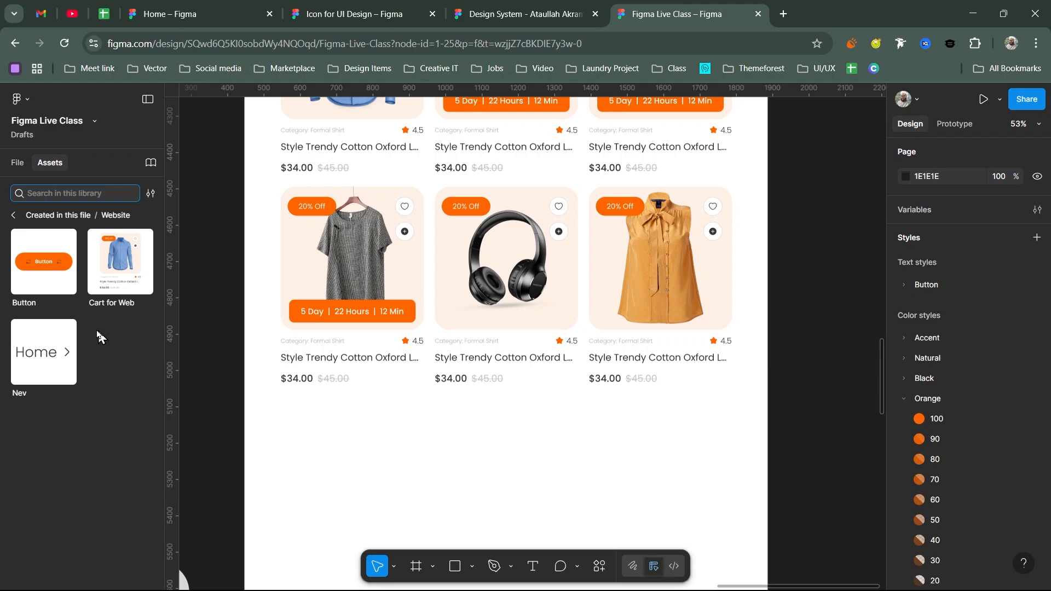
pyautogui.hotkey('ctrl', 'v')
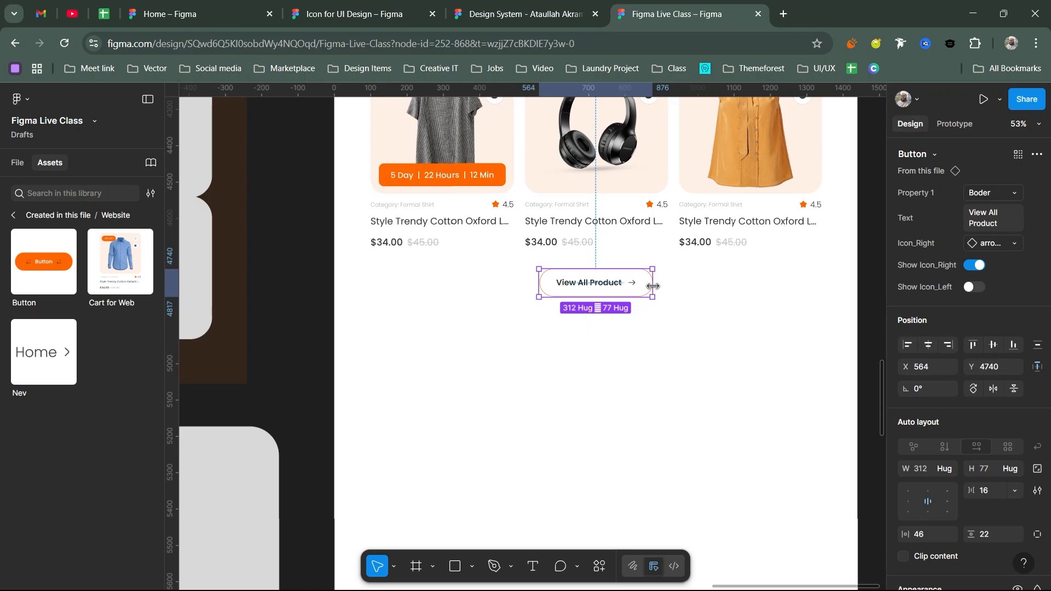
# - Move the 393 × 730 radius-80 grey rectangle into the homepage frame under the first product column
pyautogui.scroll(-3, 452, 378)
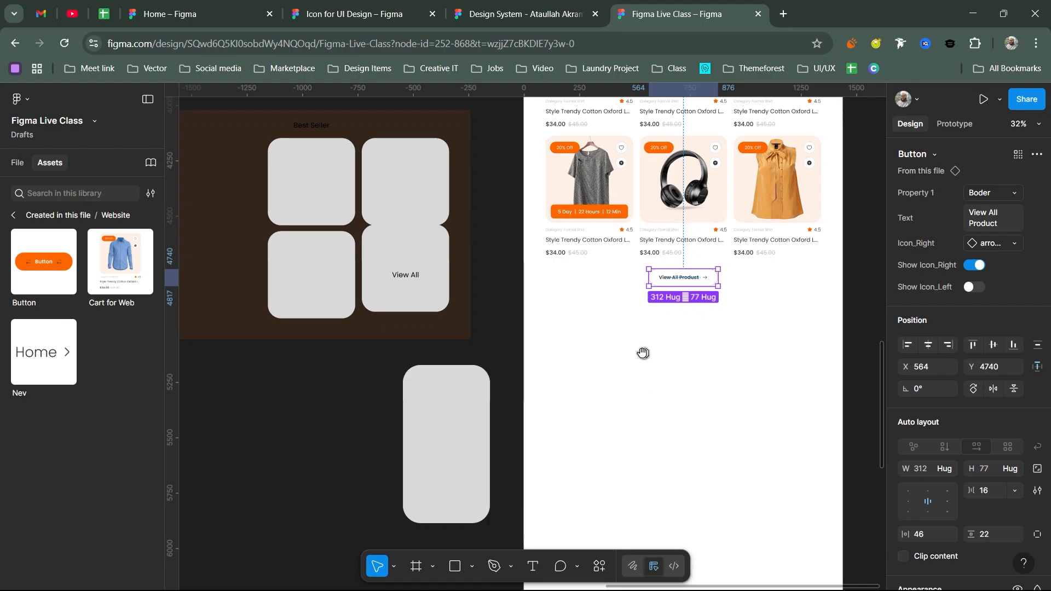
pyautogui.moveTo(600, 347); pyautogui.dragTo(594, 343)
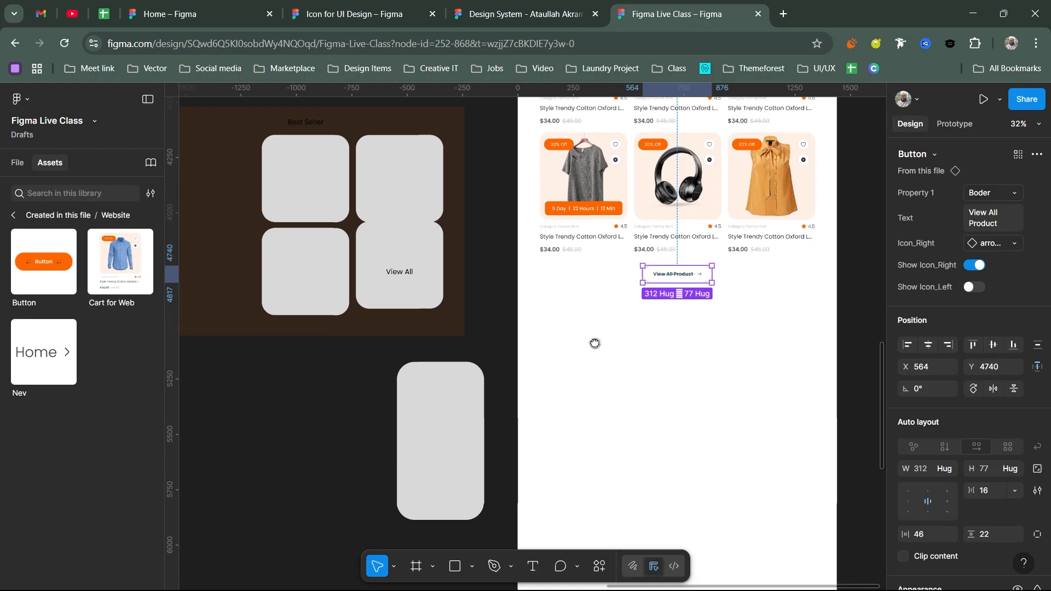
pyautogui.moveTo(595, 343); pyautogui.dragTo(495, 378)
pyautogui.moveTo(341, 476); pyautogui.dragTo(484, 430)
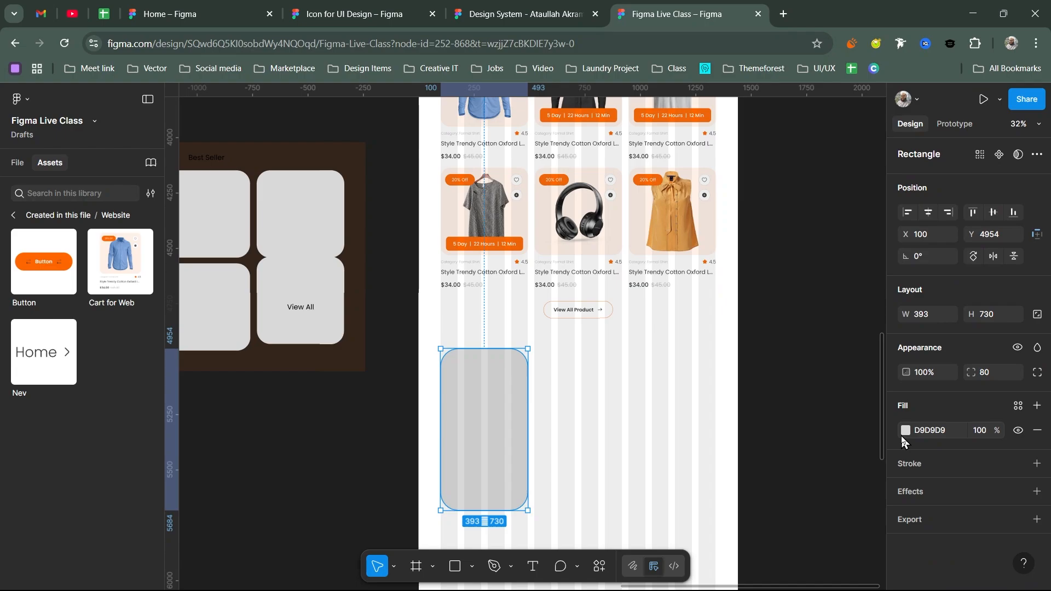
# - Fill the 393 × 730 rectangle with images_1_-removebg-preview from the UIUX Image folder
pyautogui.click(904, 432)
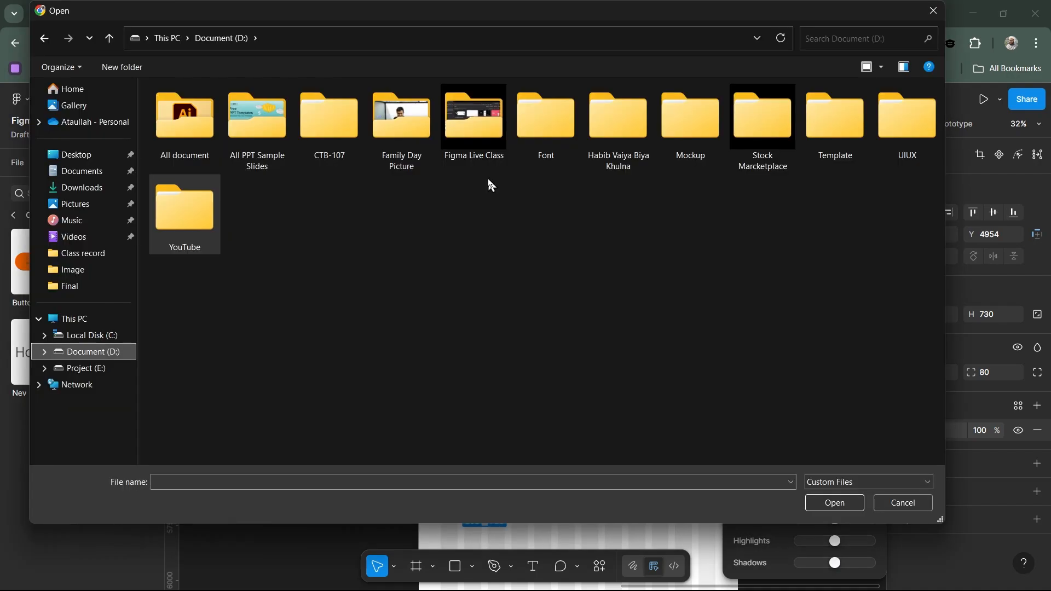
pyautogui.doubleClick(900, 134)
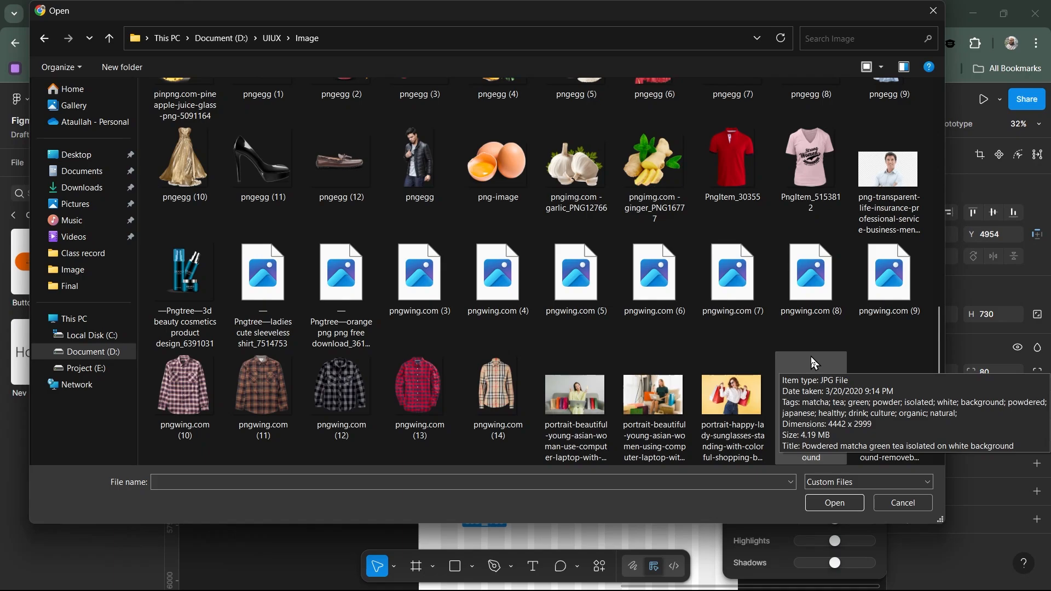
pyautogui.doubleClick(810, 357)
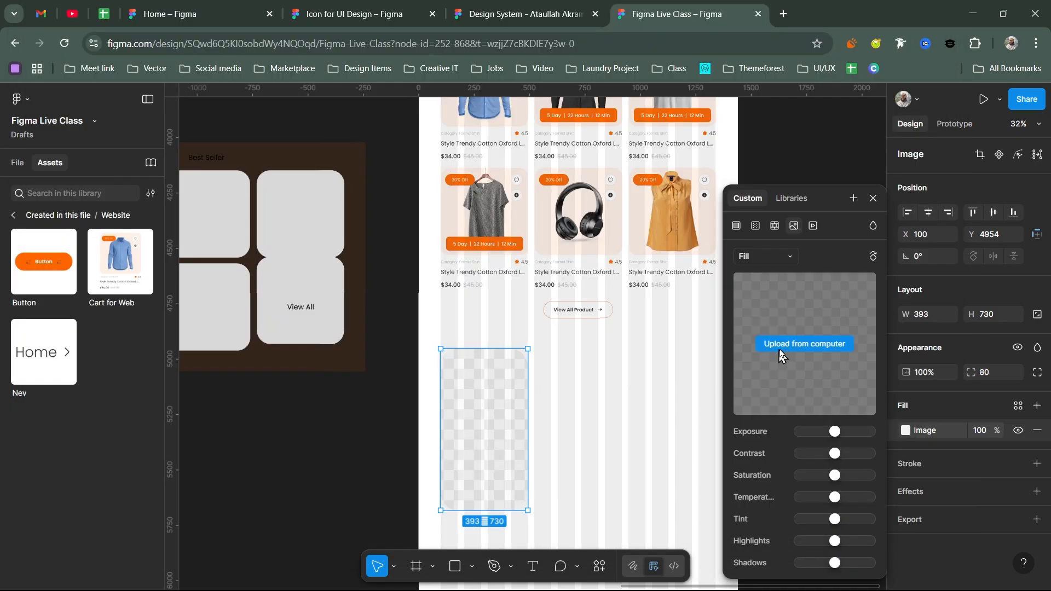
pyautogui.click(770, 342)
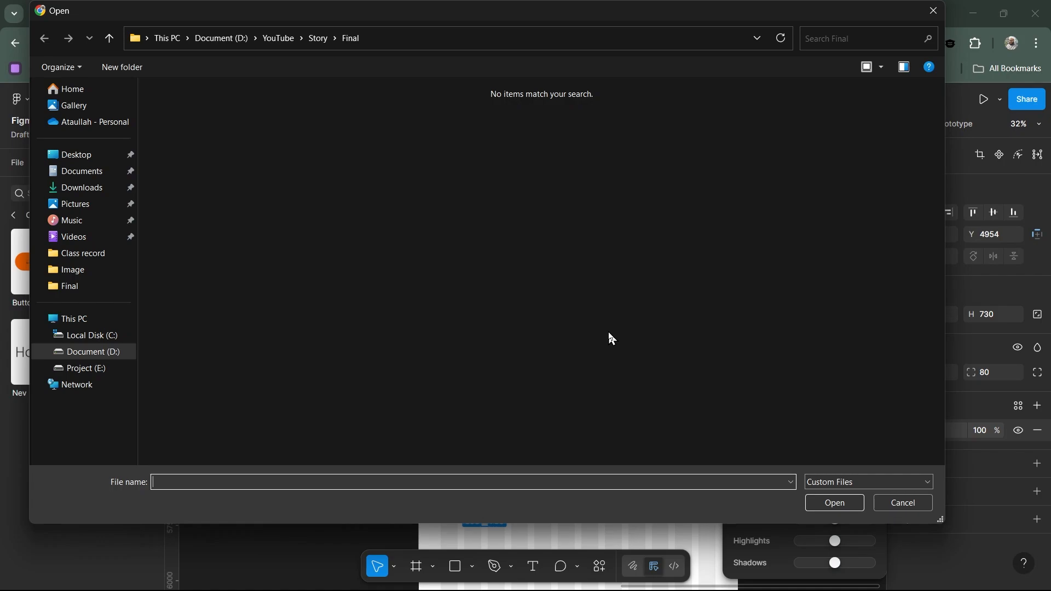
pyautogui.click(249, 40)
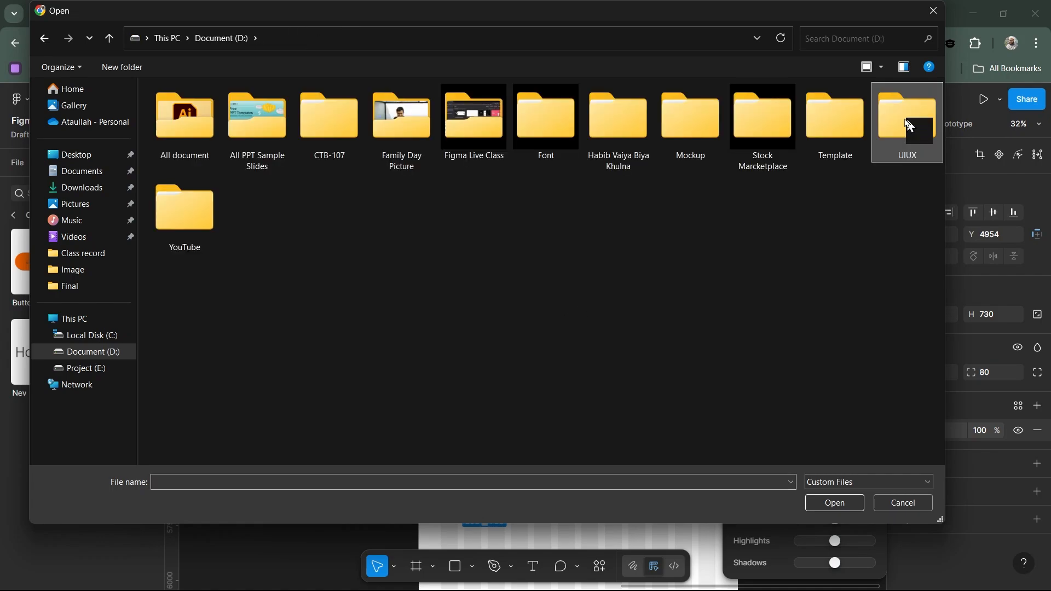
pyautogui.doubleClick(908, 125)
pyautogui.doubleClick(351, 113)
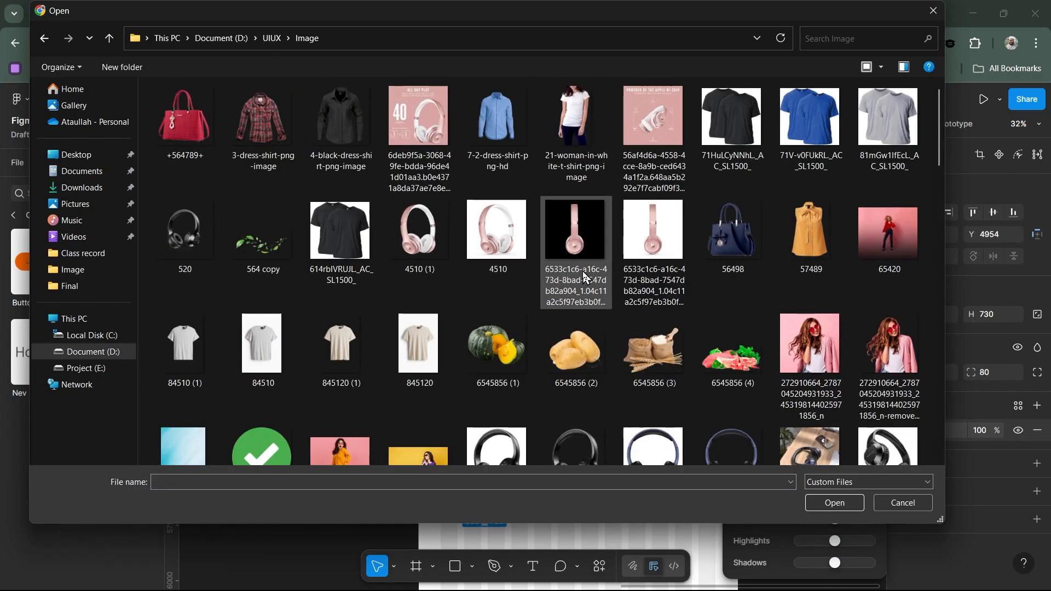
pyautogui.scroll(-3, 739, 315)
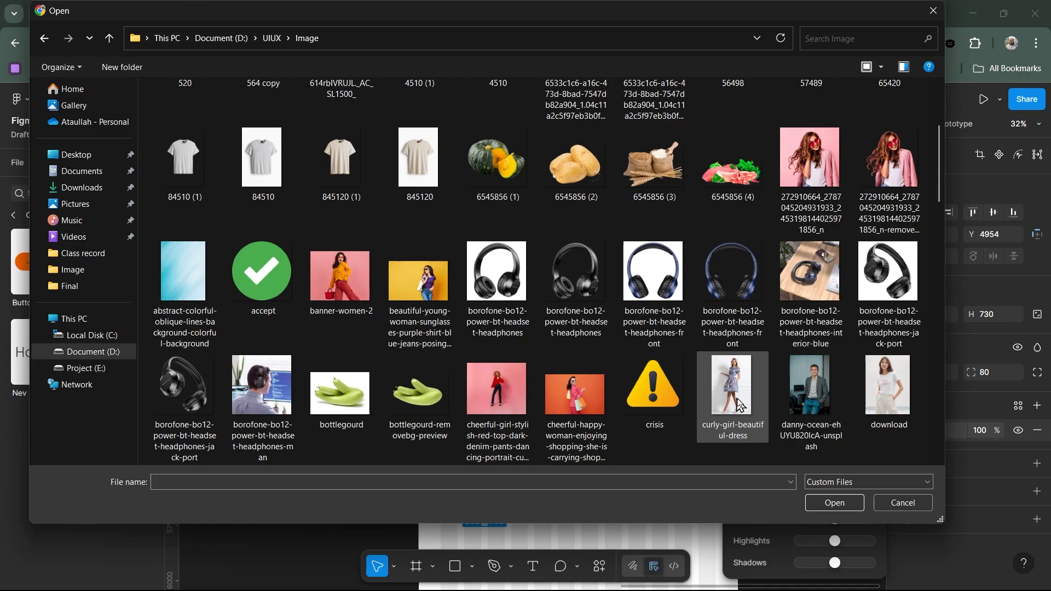
pyautogui.scroll(-3, 620, 363)
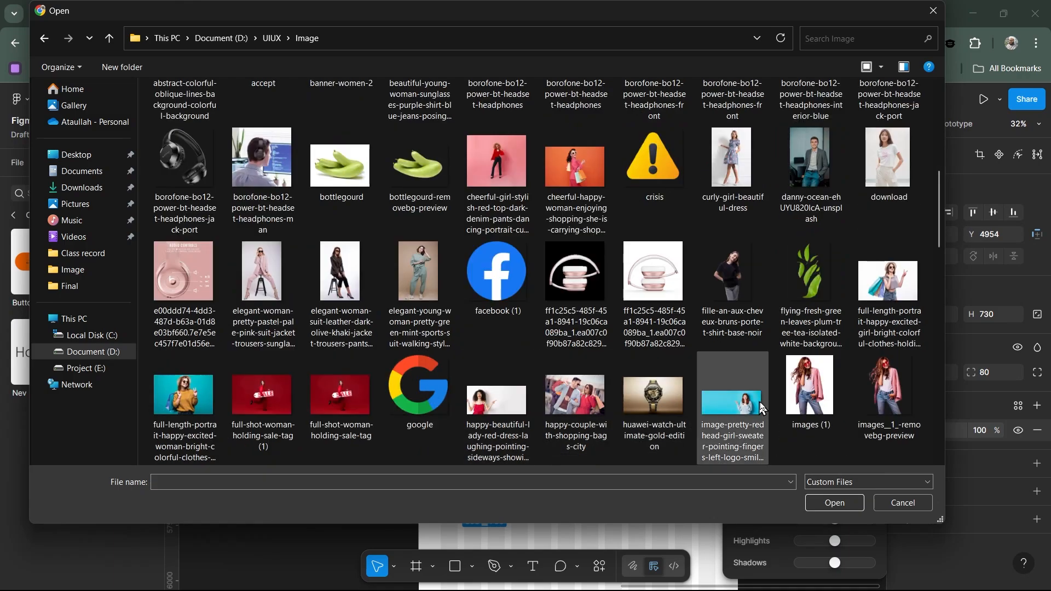
pyautogui.scroll(-3, 764, 401)
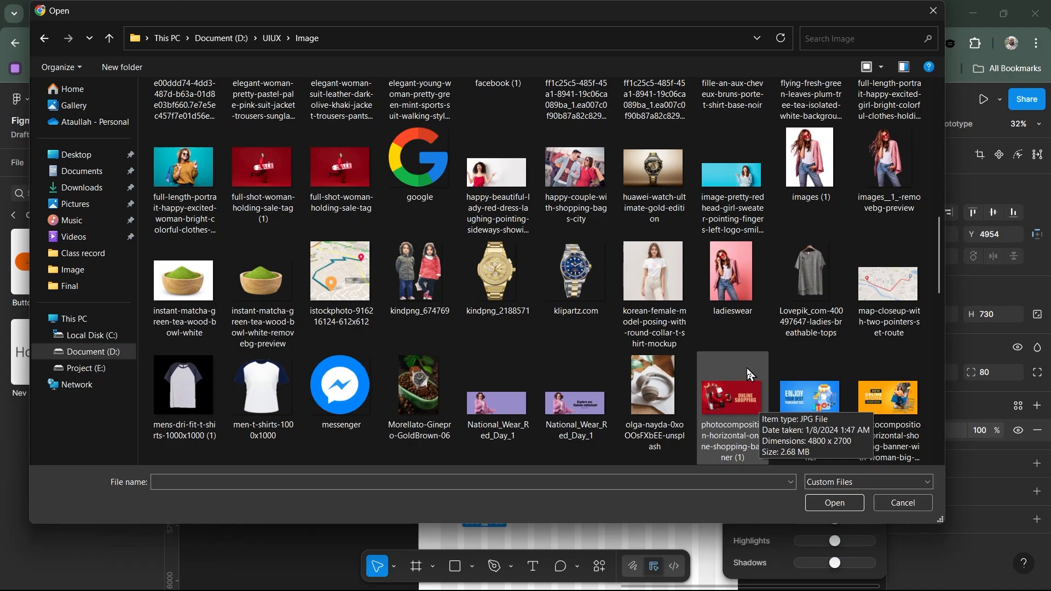
pyautogui.click(887, 176)
pyautogui.doubleClick(887, 176)
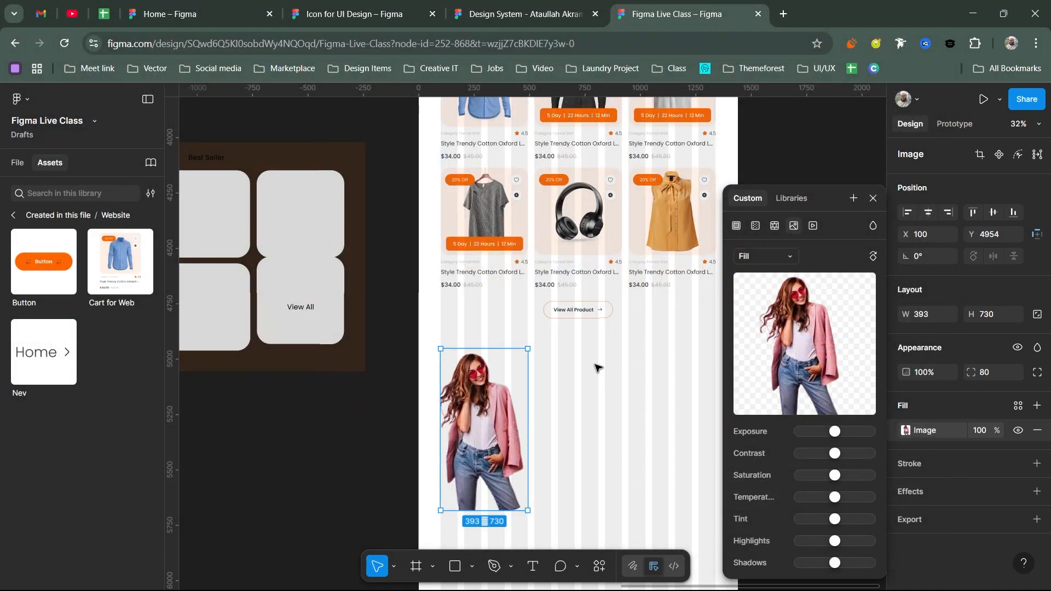
# - Duplicate the photo rectangle, remove the copy's image fill, and give it the Orange/10 fill style
pyautogui.click(873, 199)
pyautogui.scroll(-1, 511, 378)
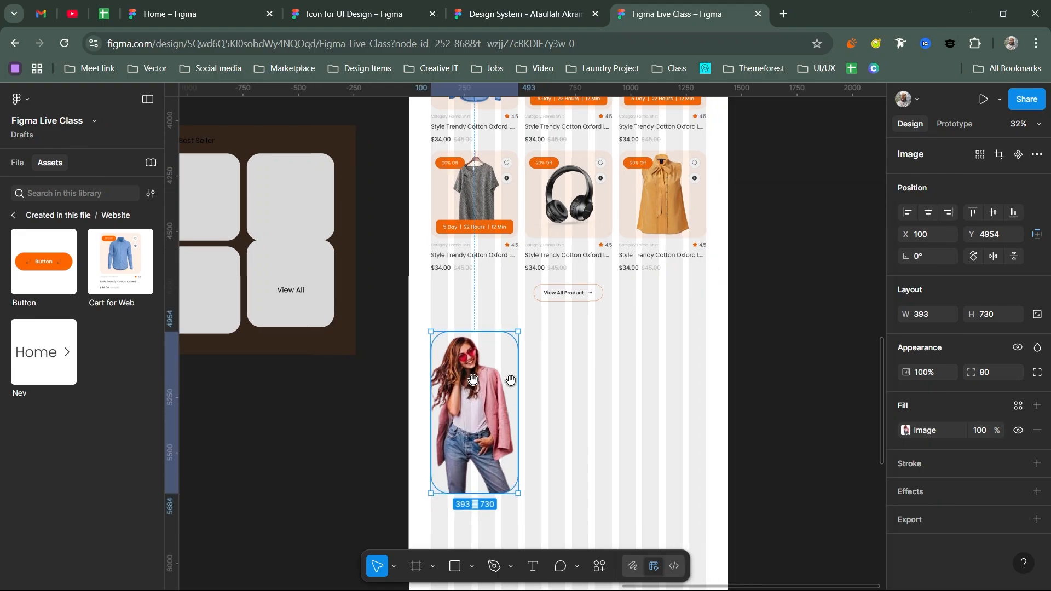
pyautogui.moveTo(511, 378); pyautogui.dragTo(575, 382)
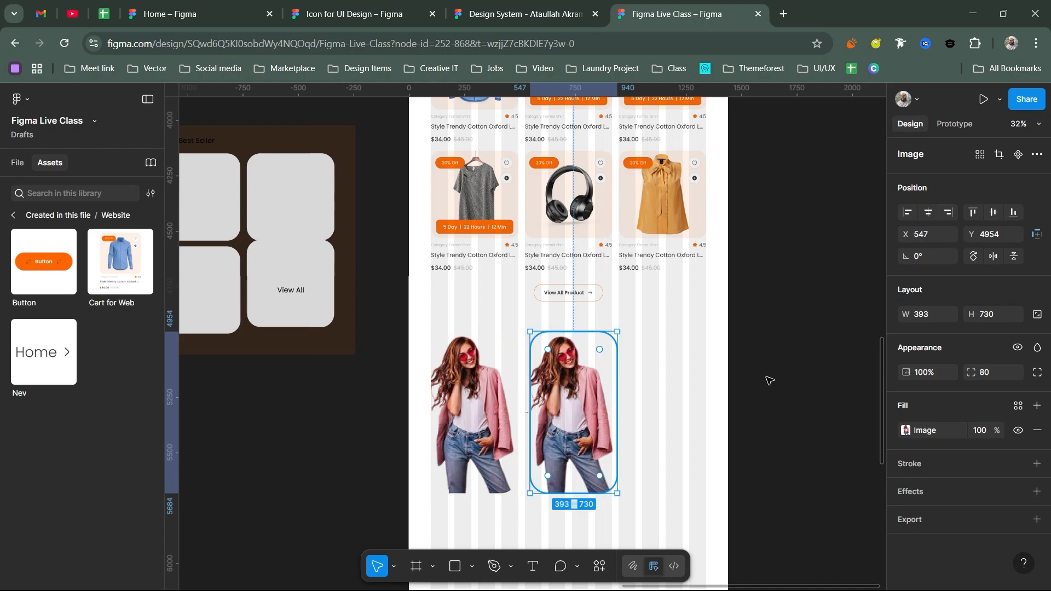
pyautogui.click(905, 431)
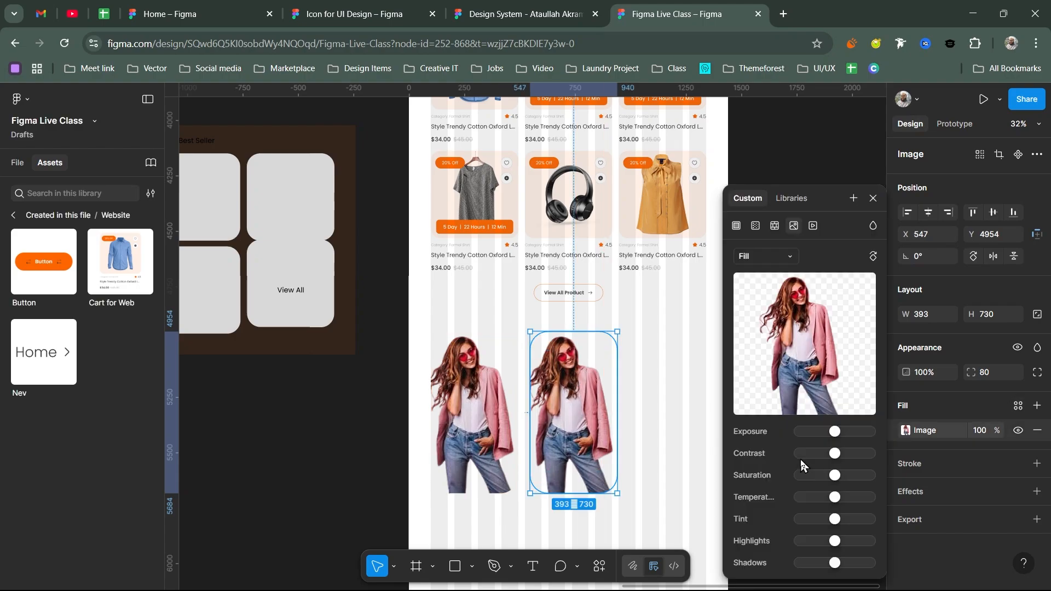
pyautogui.click(1026, 419)
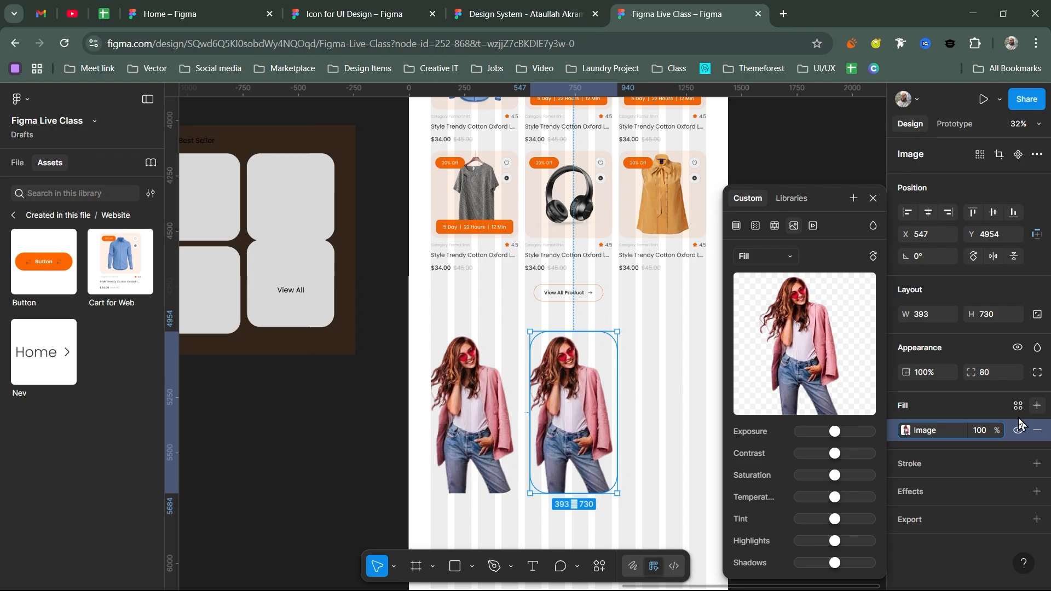
pyautogui.click(1037, 430)
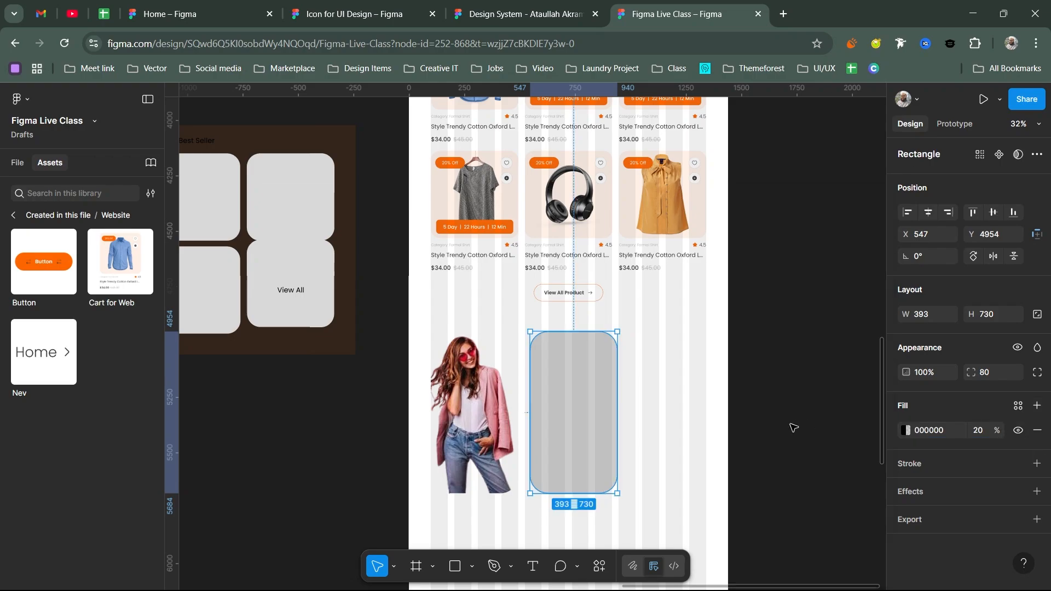
pyautogui.scroll(-2, 793, 427)
pyautogui.click(1018, 405)
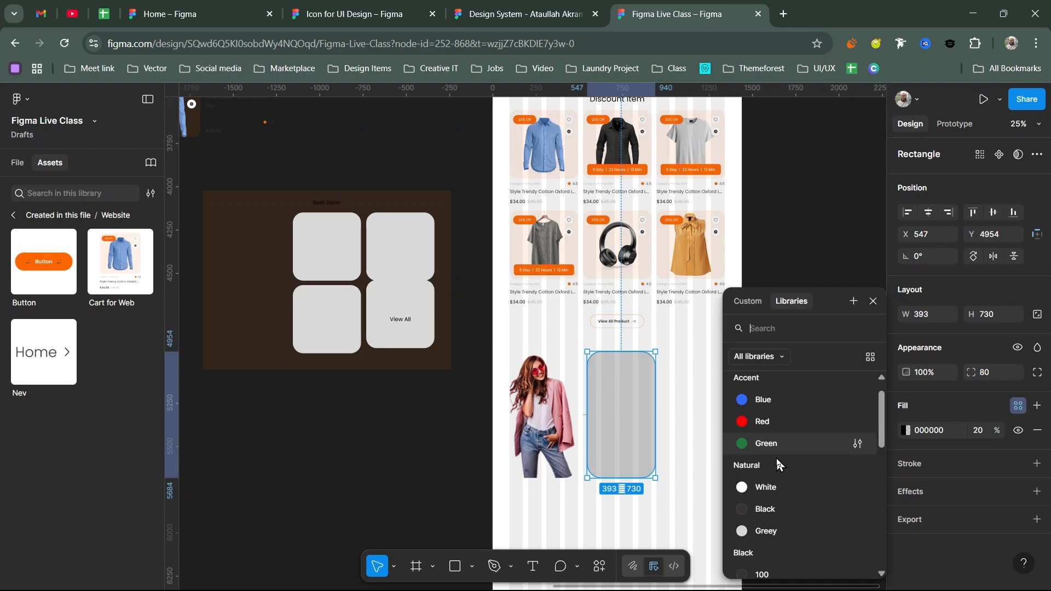
pyautogui.scroll(-10, 776, 462)
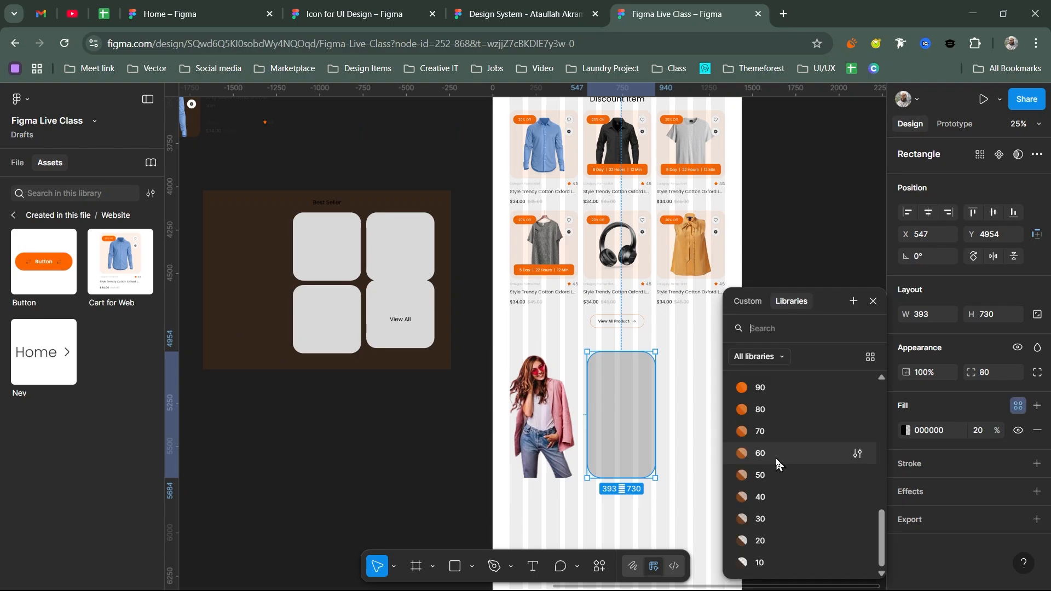
pyautogui.click(765, 571)
# - Centre the photo over the Orange/10 rectangle, group them, and move the card to the row's left edge
pyautogui.keyDown('shift'); pyautogui.click(558, 425); pyautogui.keyUp('shift')
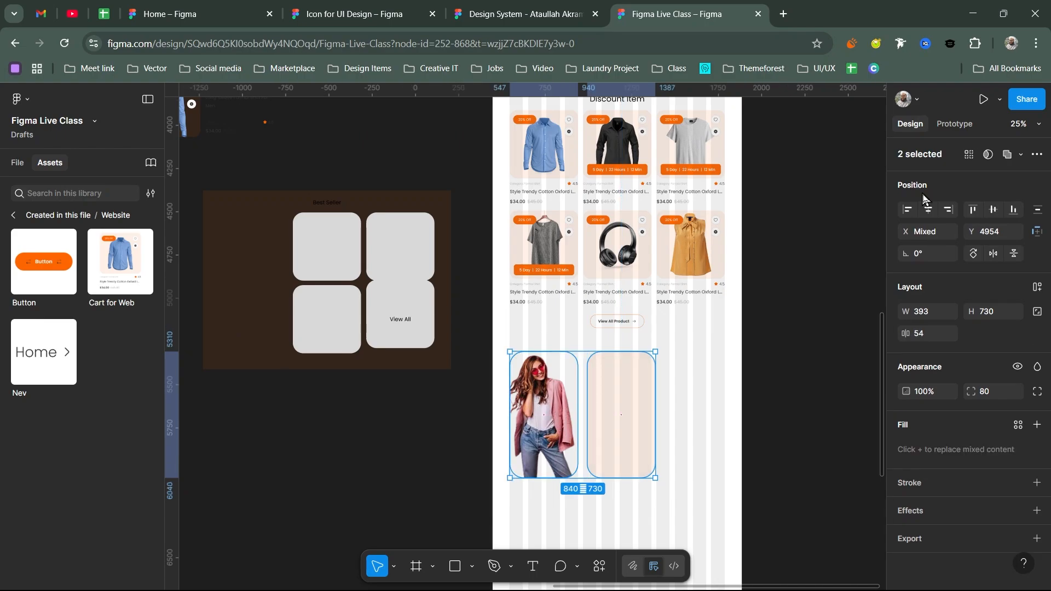
pyautogui.click(928, 210)
pyautogui.click(728, 293)
pyautogui.click(596, 402)
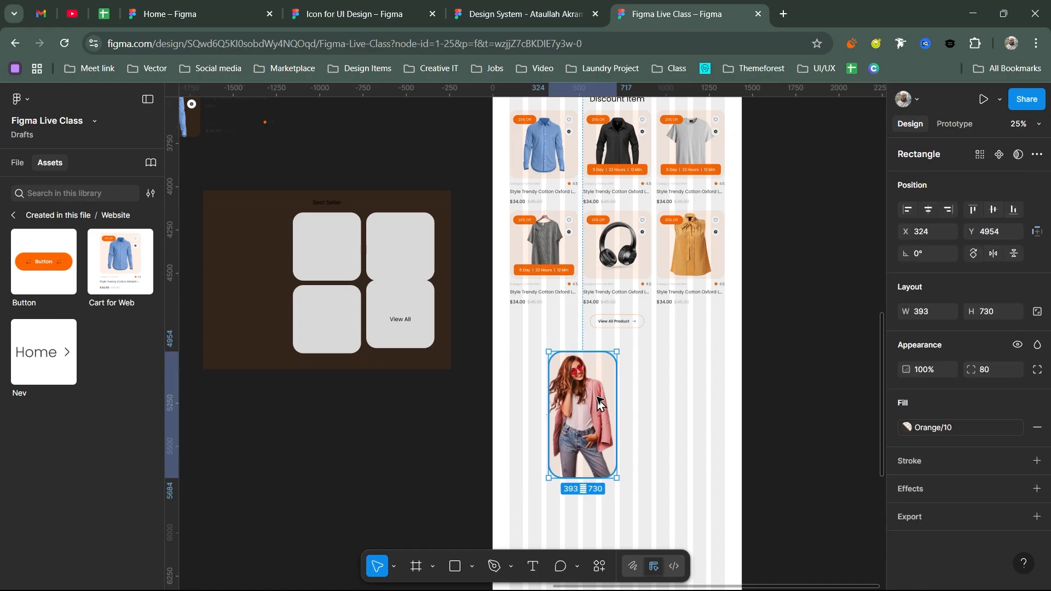
pyautogui.scroll(2, 597, 400)
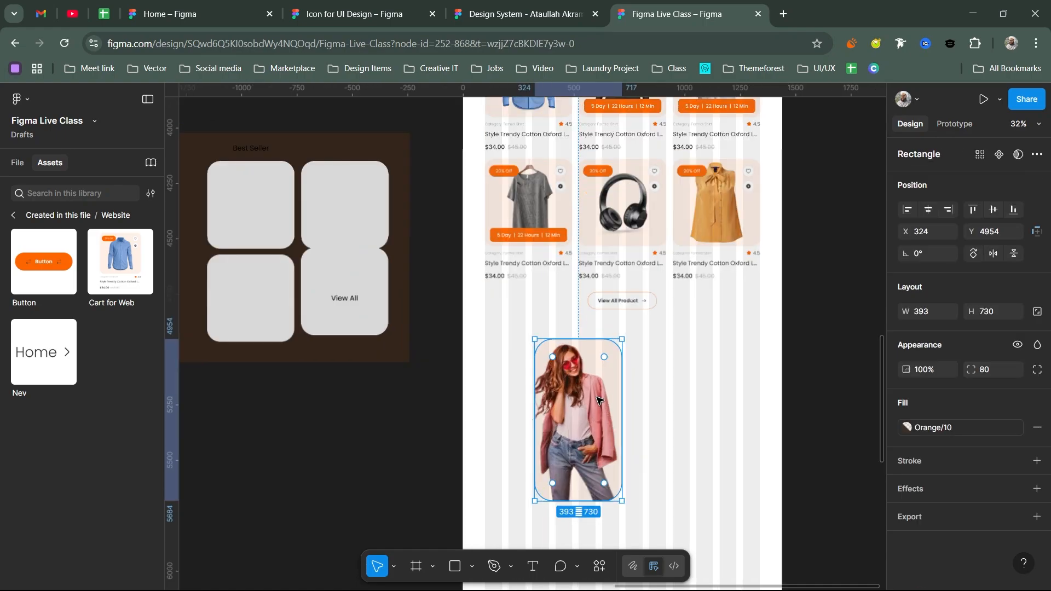
pyautogui.scroll(3, 598, 400)
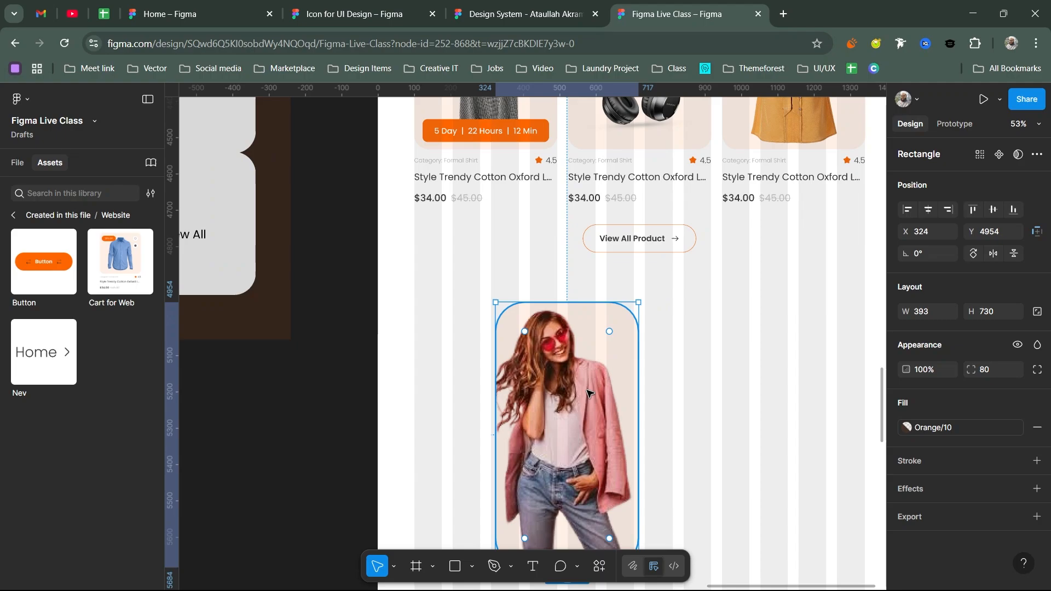
pyautogui.keyDown('shift'); pyautogui.click(602, 399); pyautogui.keyUp('shift')
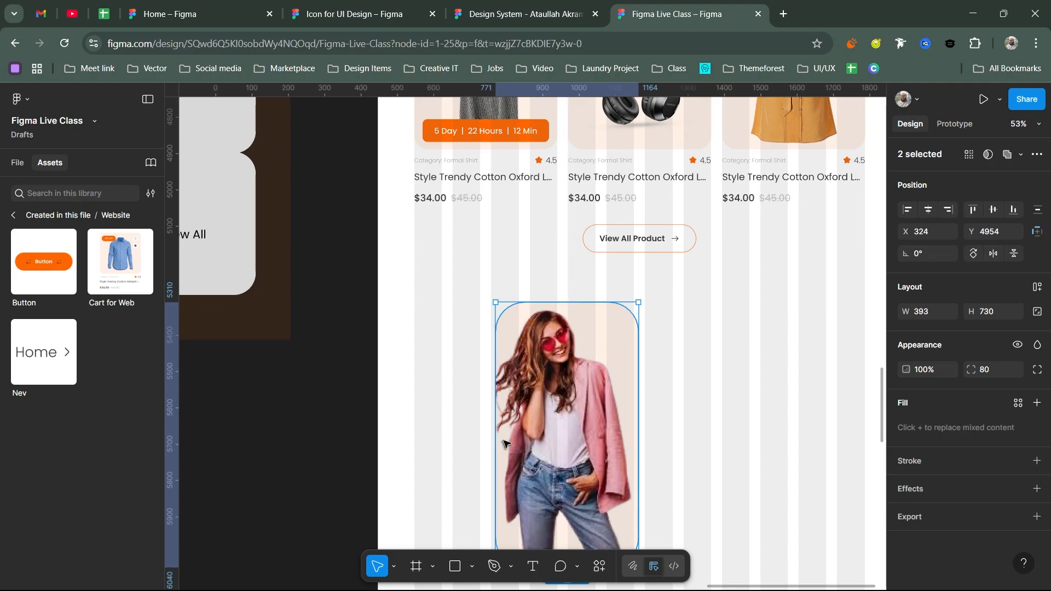
pyautogui.hotkey('ctrl', 'g')
pyautogui.moveTo(504, 443); pyautogui.dragTo(486, 415)
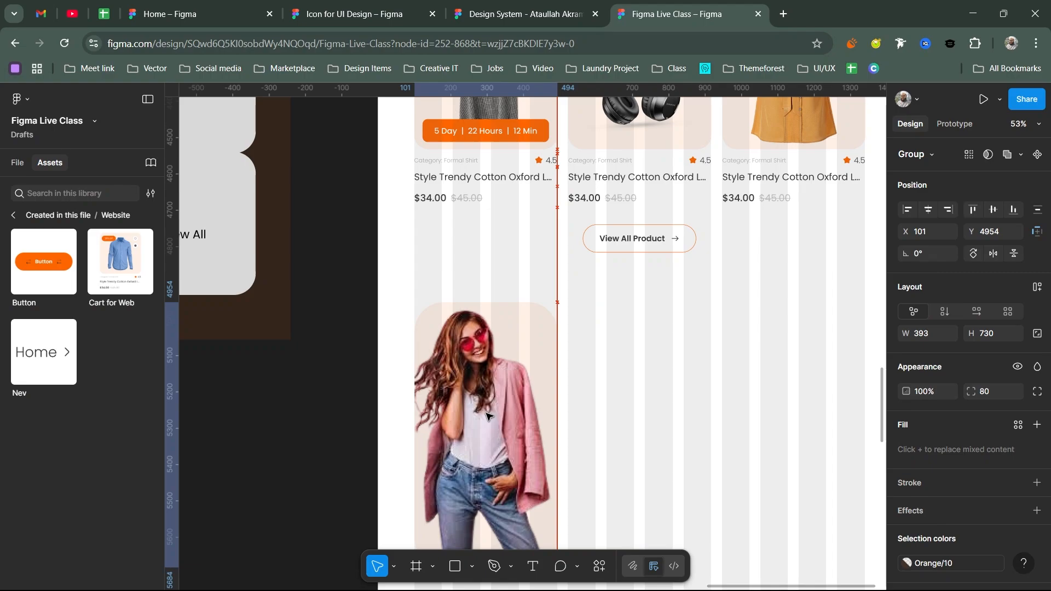
# - Set the promo card group's corner radius to 40 and place a copy to its right at X 593
pyautogui.scroll(-3, 498, 373)
pyautogui.press('Escape')
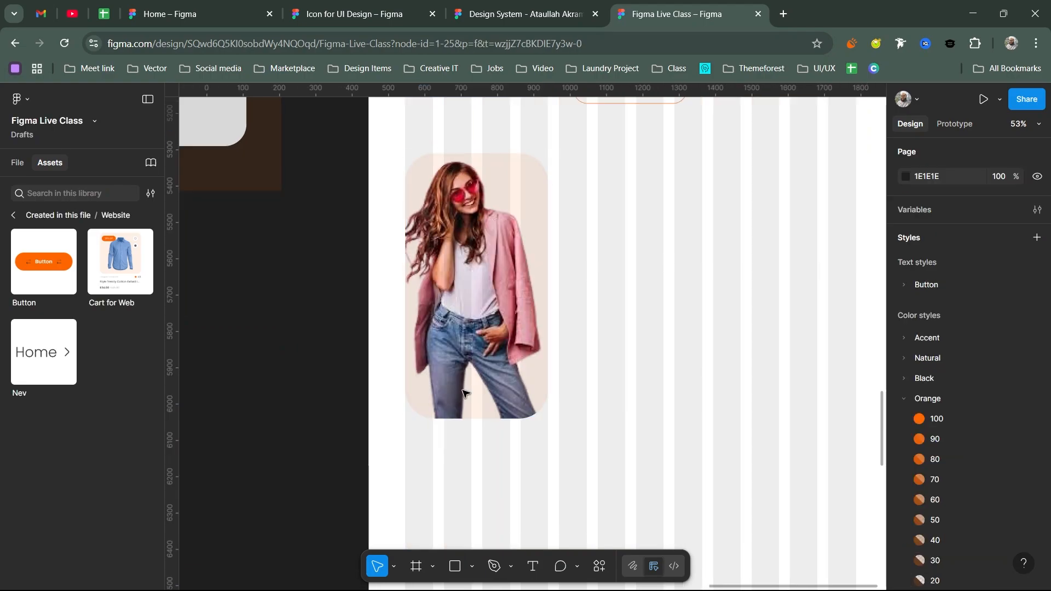
pyautogui.click(463, 393)
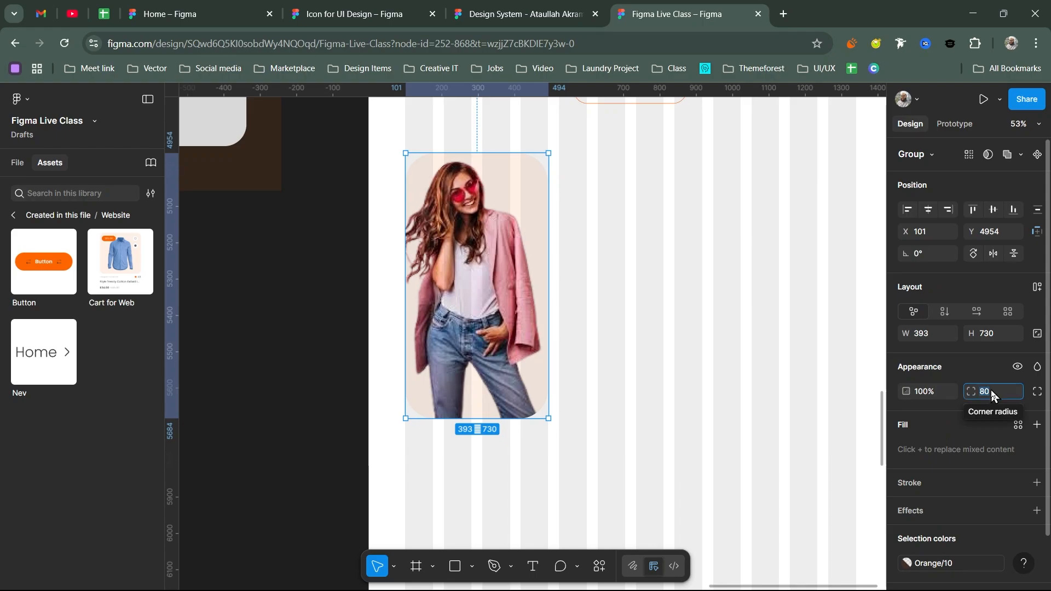
pyautogui.write('40')
pyautogui.press('Return')
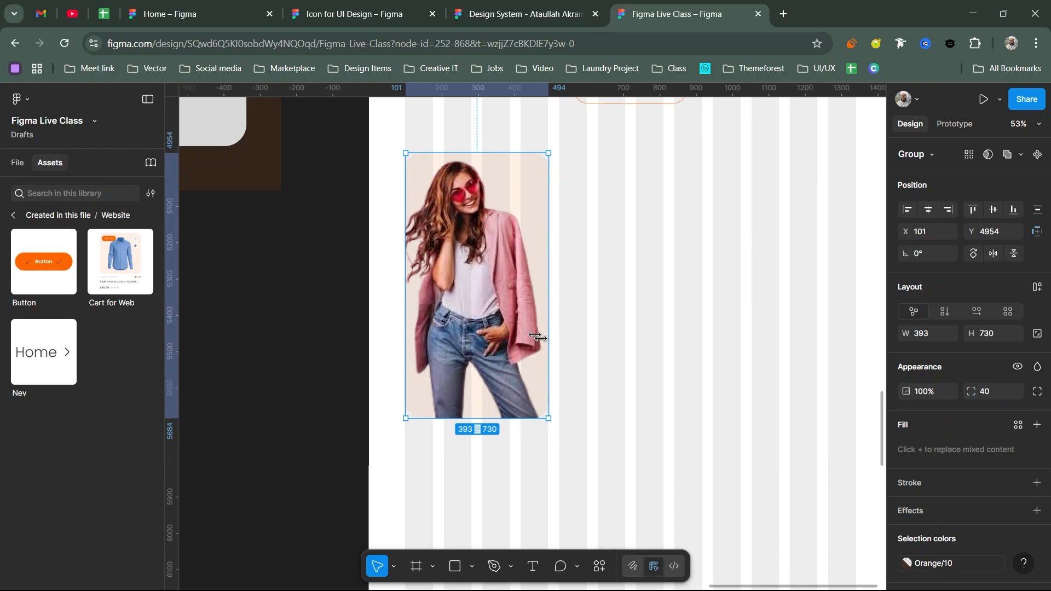
pyautogui.press('Escape')
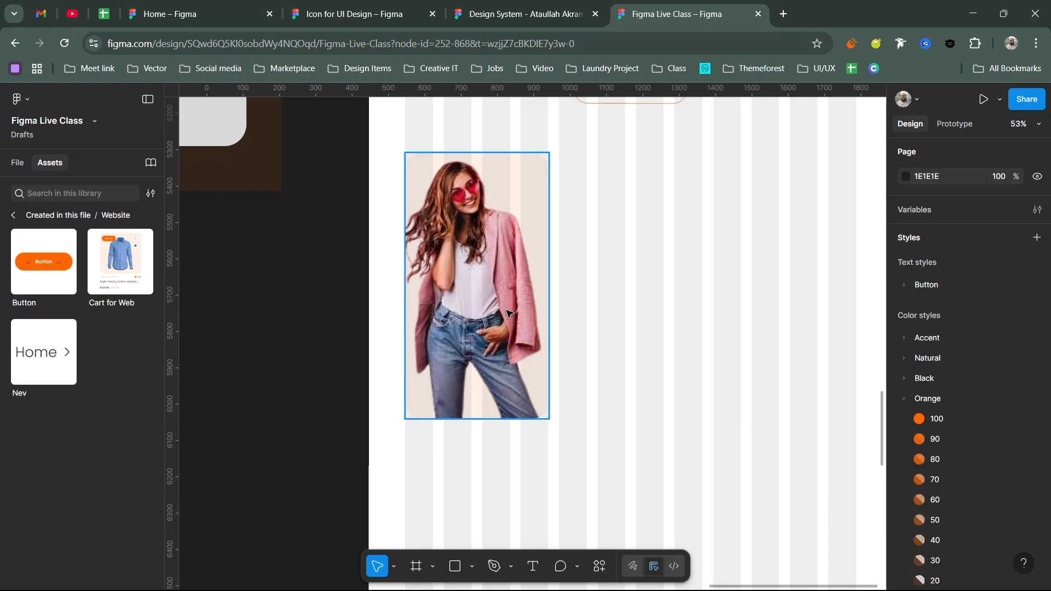
pyautogui.keyDown('alt'); pyautogui.moveTo(508, 313); pyautogui.dragTo(670, 296); pyautogui.keyUp('alt')
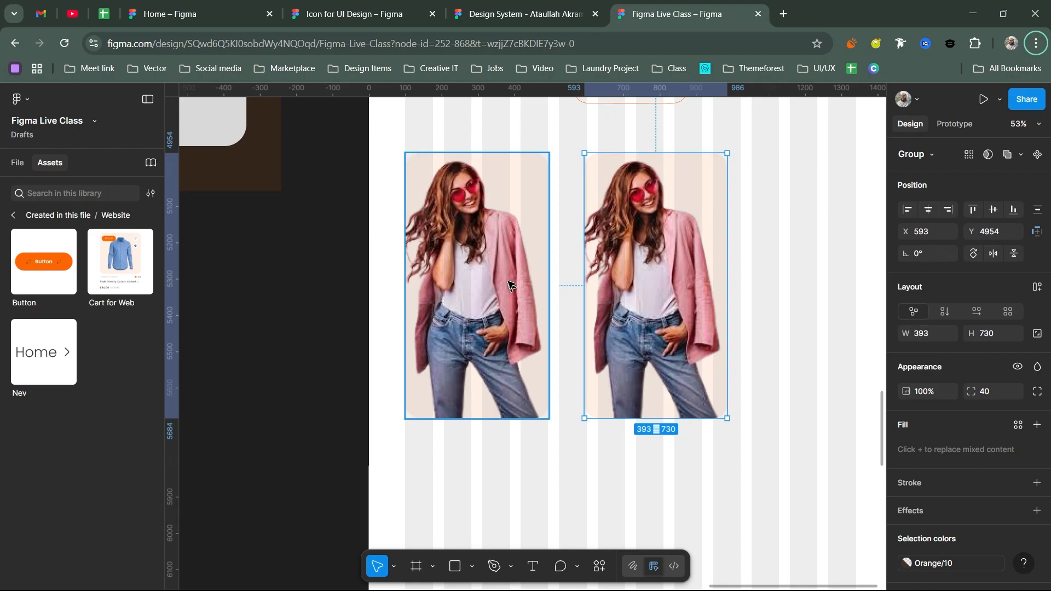
# - Resize the copied card to 343 × 680 by subtracting 50 from its width and height
pyautogui.click(940, 333)
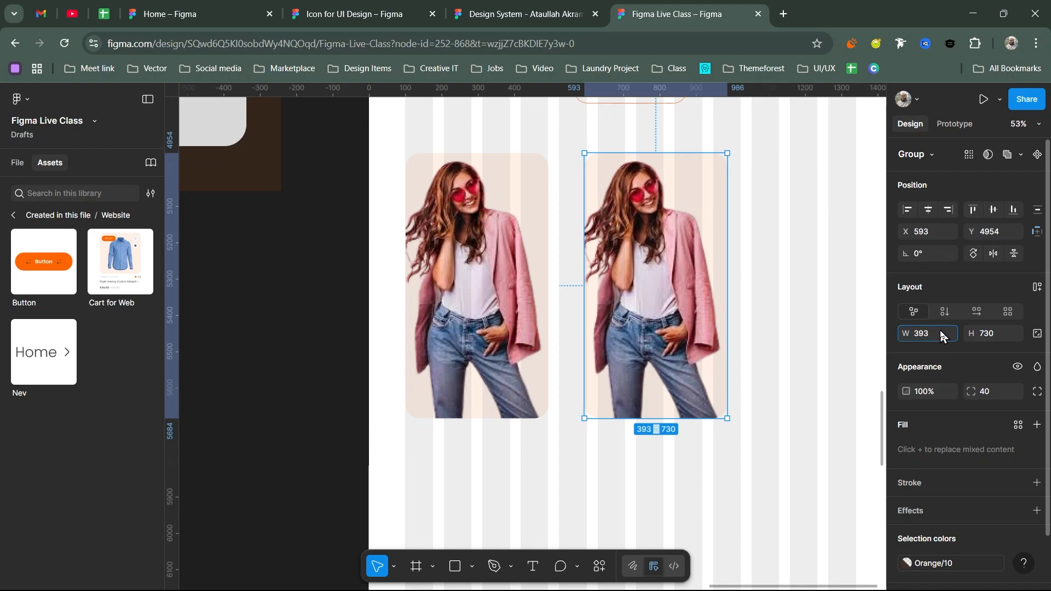
pyautogui.write('-20')
pyautogui.press('Return')
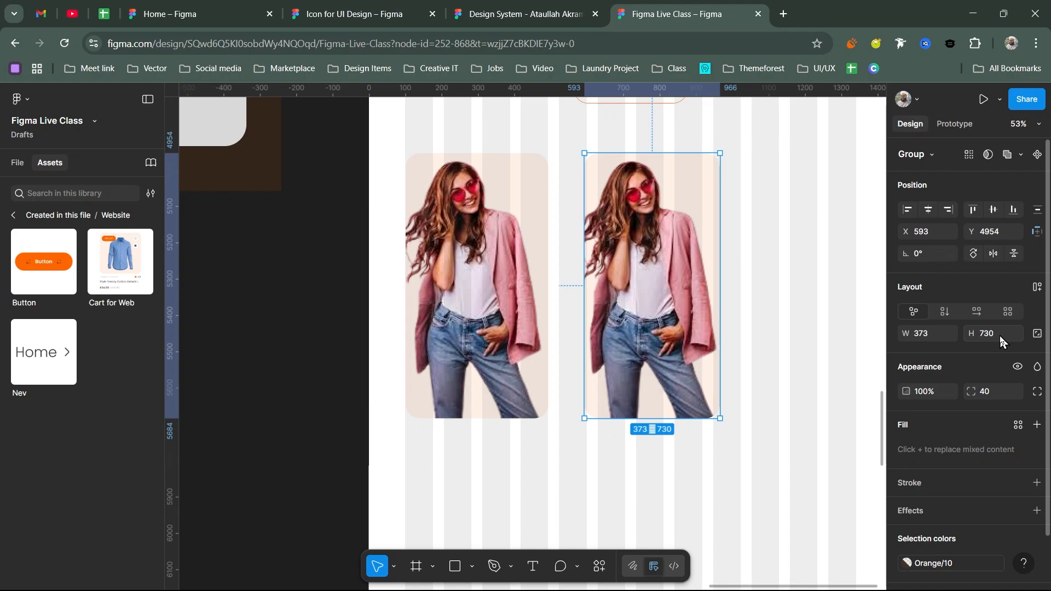
pyautogui.hotkey('ctrl', 'z')
pyautogui.click(934, 333)
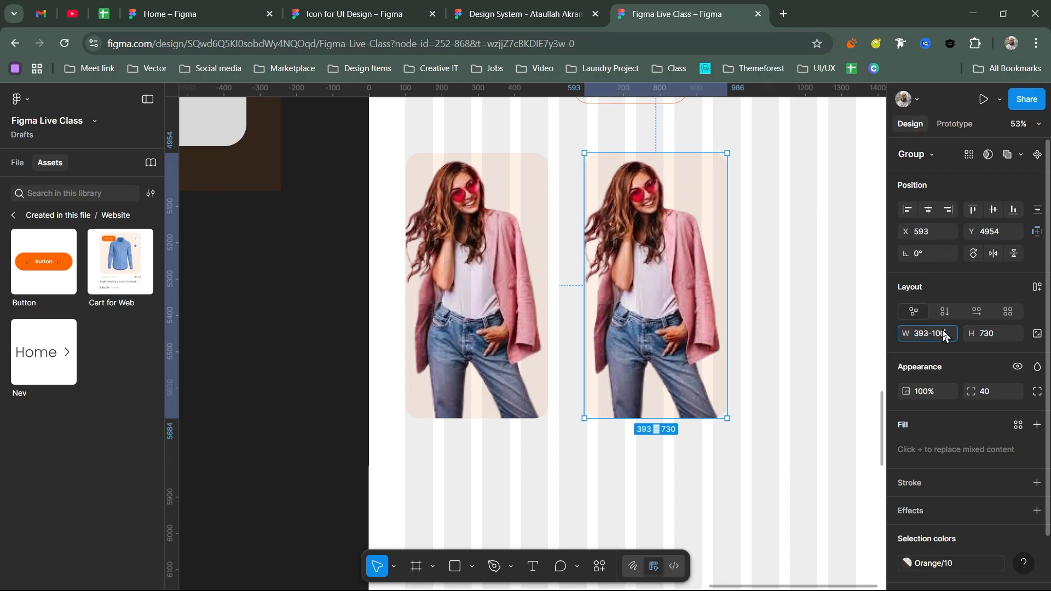
pyautogui.press('Return')
pyautogui.hotkey('ctrl', 'z')
pyautogui.click(942, 332)
pyautogui.write('-50')
pyautogui.press('Return')
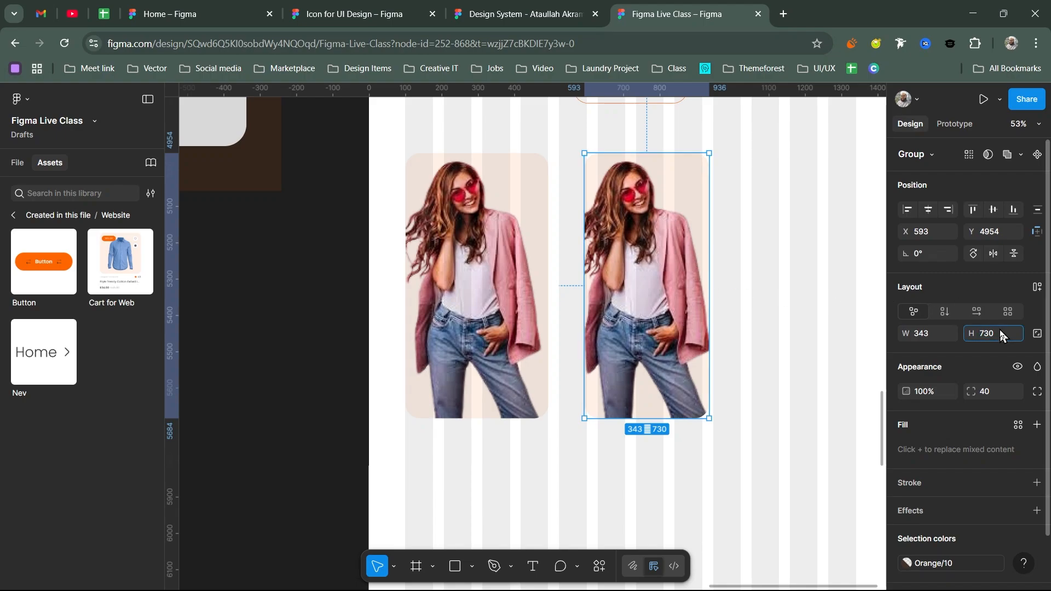
pyautogui.write('50')
pyautogui.press('Return')
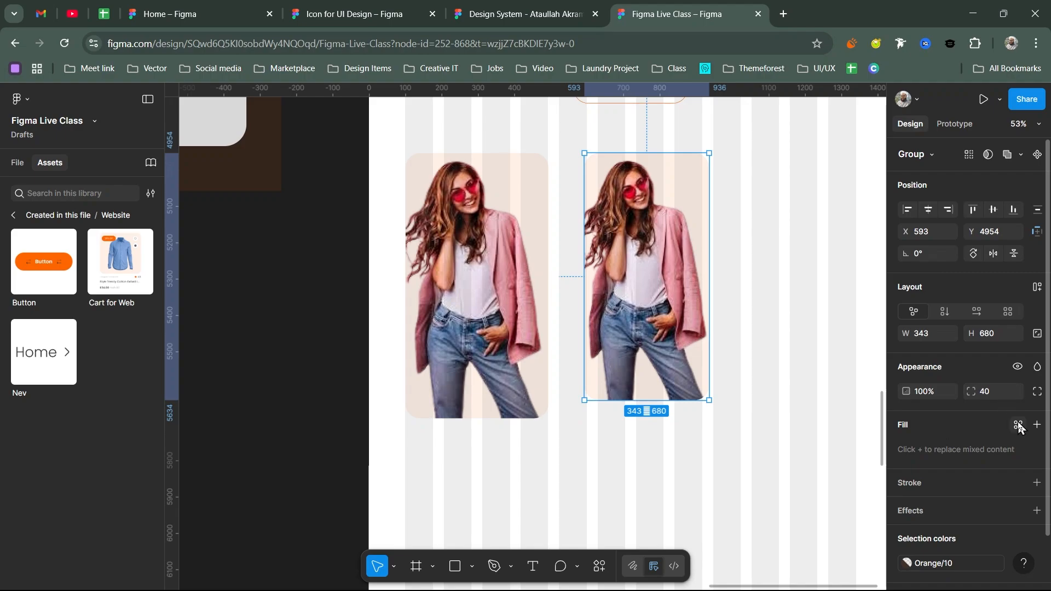
# - Remove the copied frame's fill and give it a Natural/Black stroke instead
pyautogui.click(1037, 425)
pyautogui.click(995, 452)
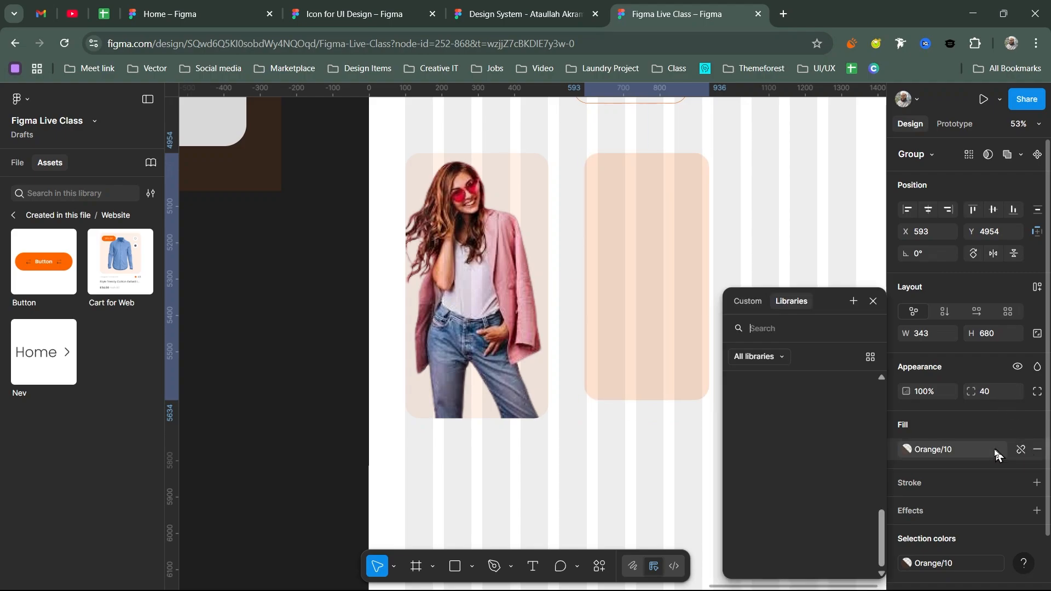
pyautogui.scroll(10, 837, 459)
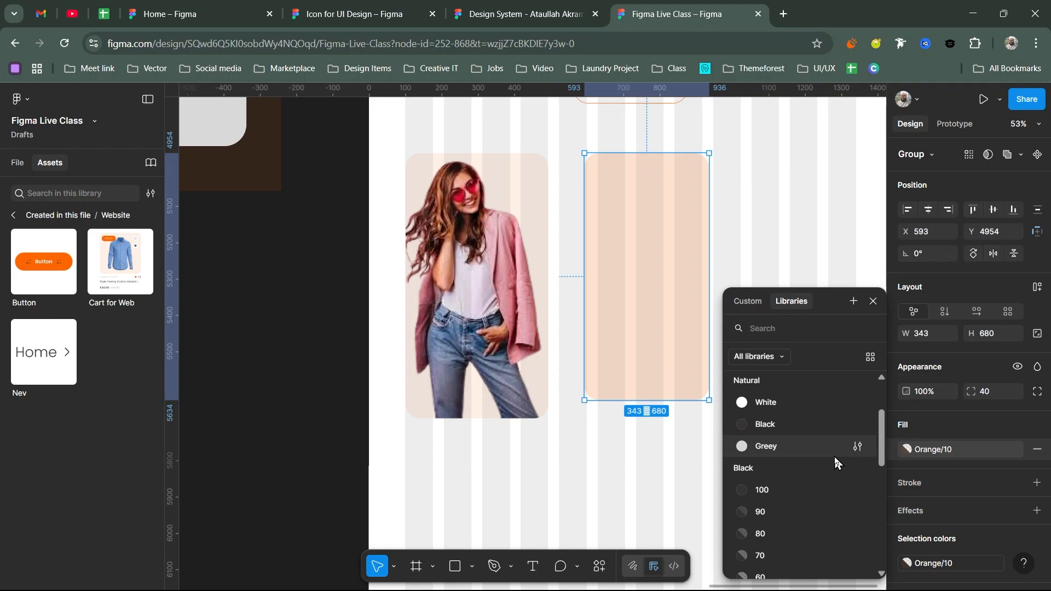
pyautogui.click(793, 402)
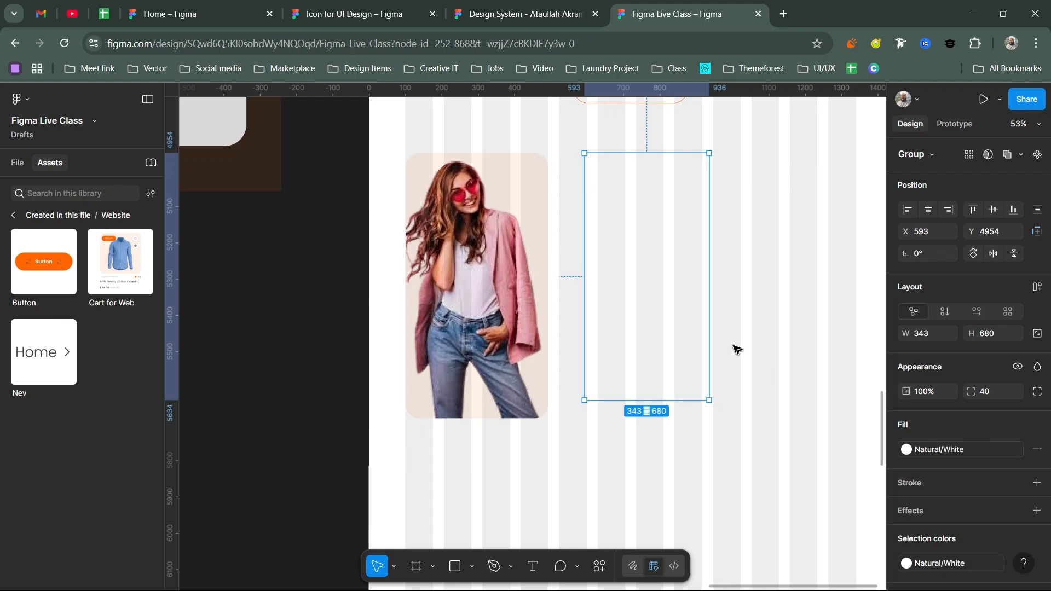
pyautogui.click(1037, 449)
pyautogui.click(1016, 454)
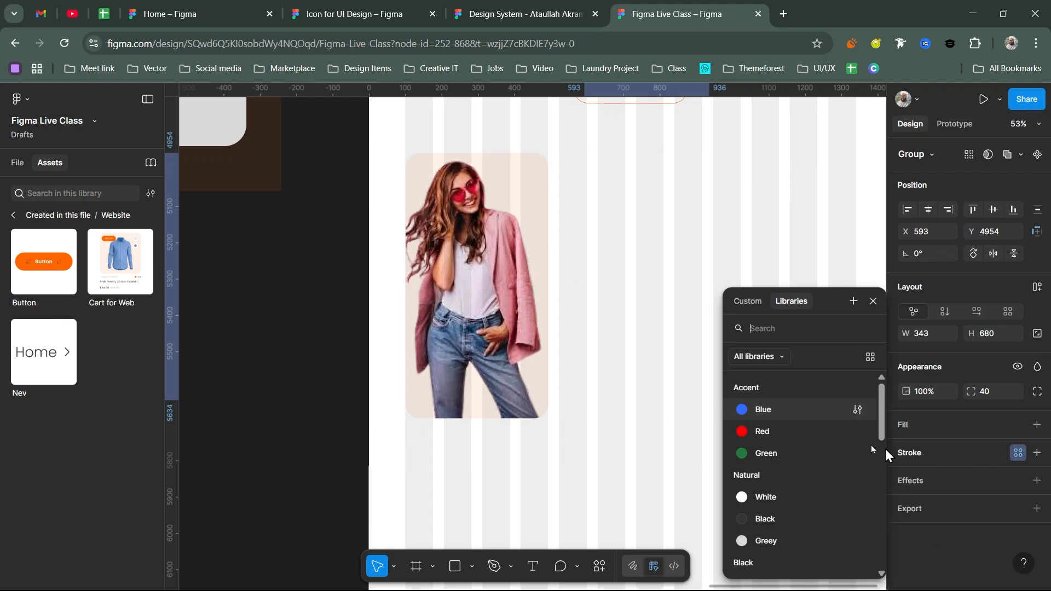
pyautogui.click(788, 519)
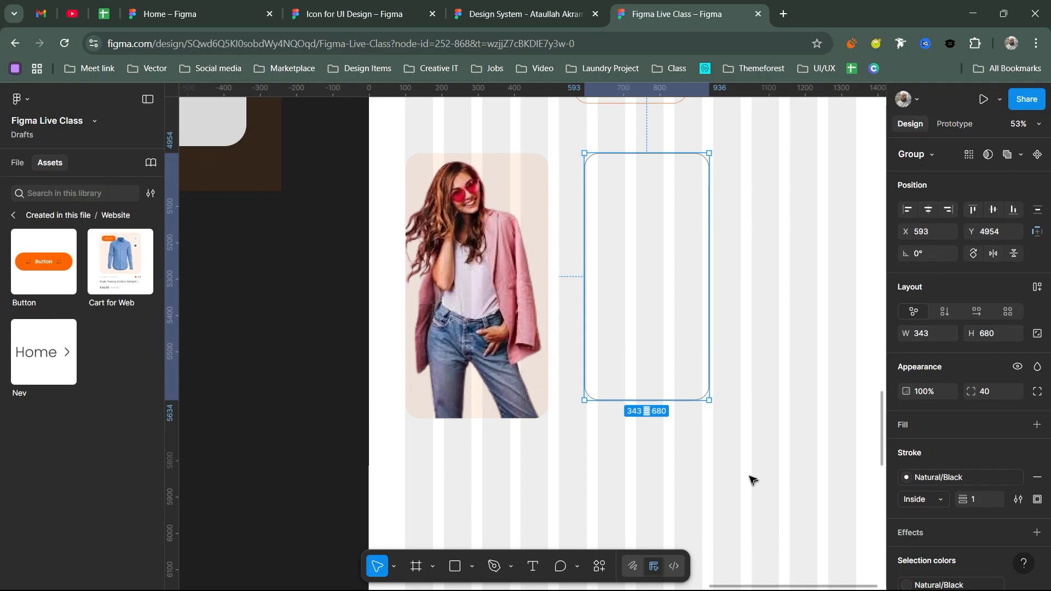
# - Centre the empty frame horizontally and vertically over the photo card
pyautogui.keyDown('shift'); pyautogui.click(529, 269); pyautogui.keyUp('shift')
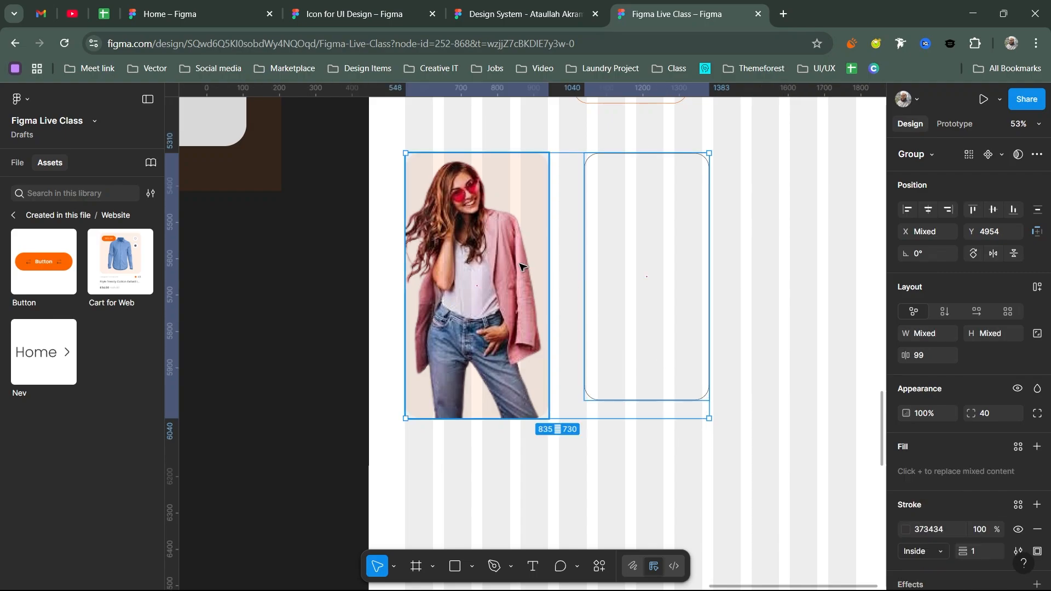
pyautogui.click(908, 209)
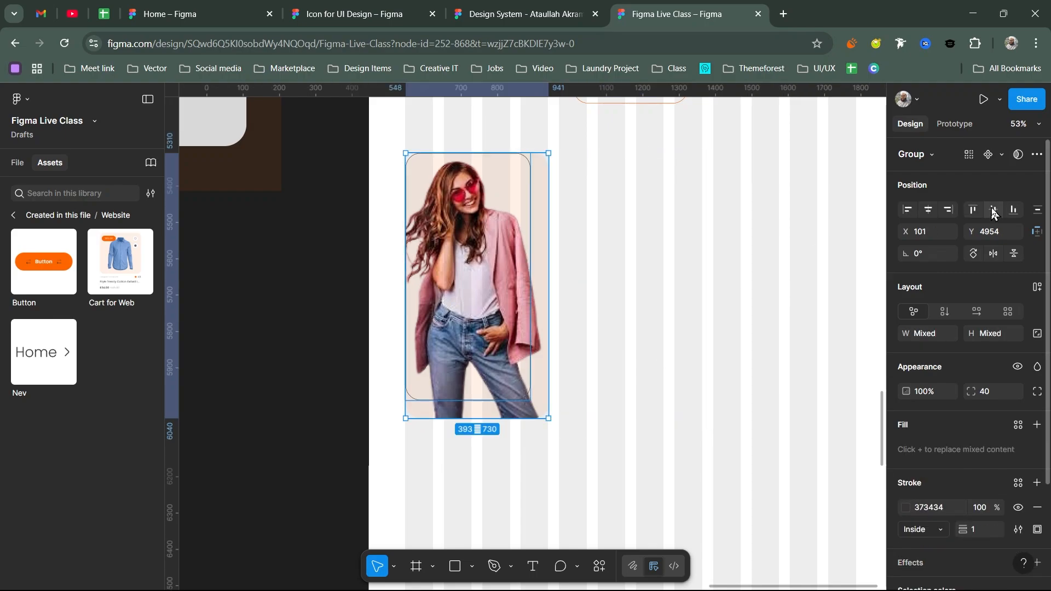
pyautogui.click(997, 209)
pyautogui.click(928, 210)
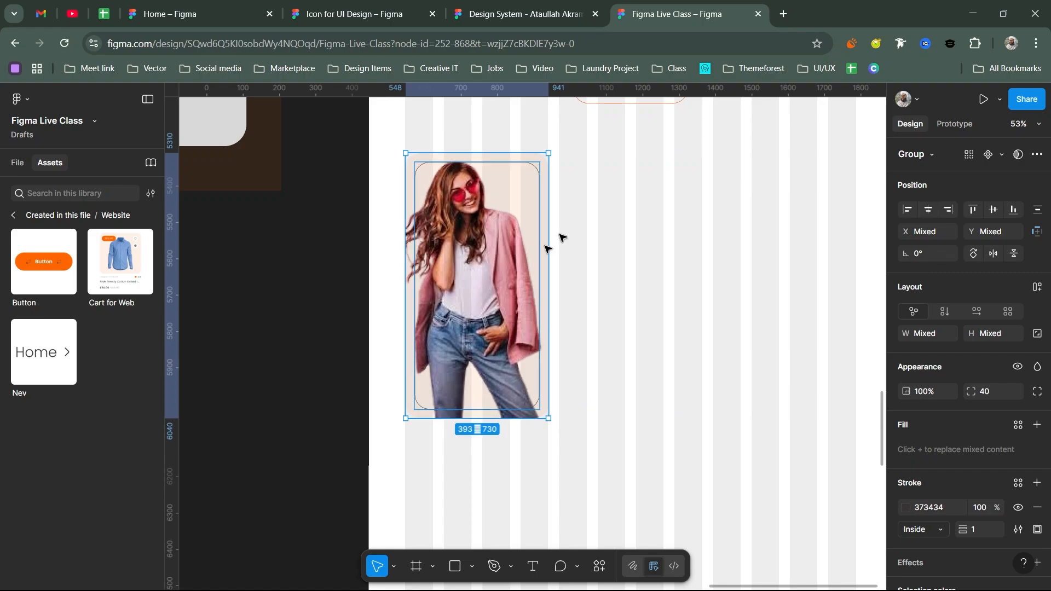
pyautogui.click(858, 394)
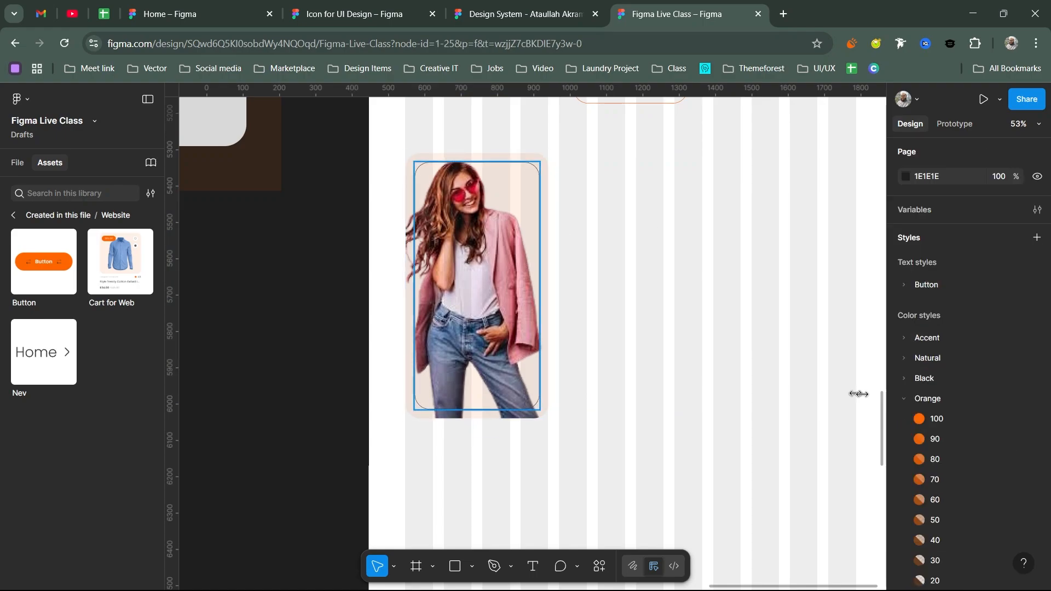
# - Set the frame's stroke weight to 6 and its colour to the Orange/100 style
pyautogui.moveTo(962, 499); pyautogui.dragTo(980, 501)
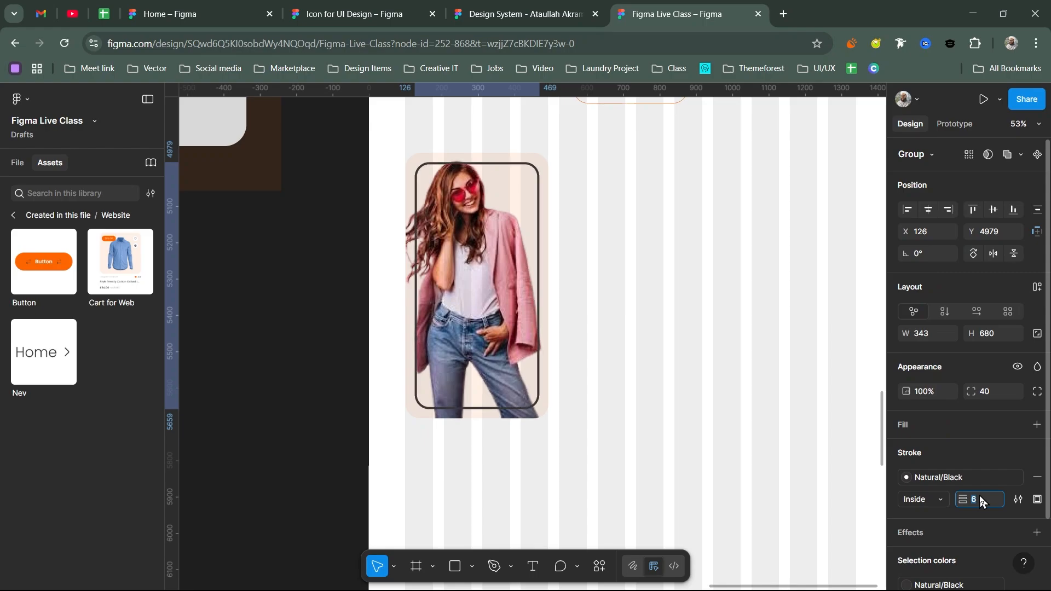
pyautogui.press('Down')
pyautogui.press('Up')
pyautogui.press('Return')
pyautogui.click(949, 481)
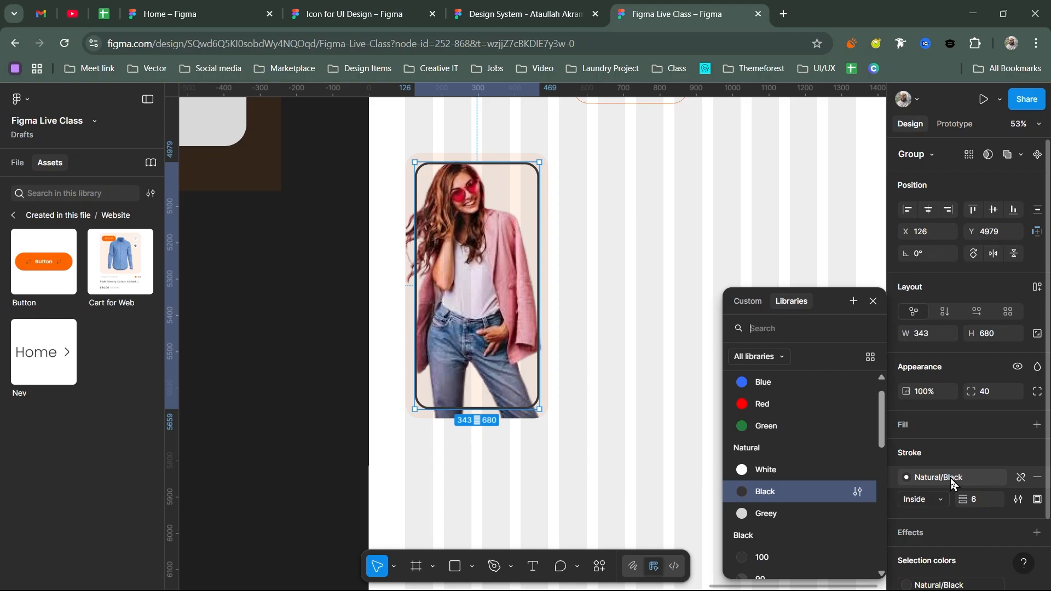
pyautogui.scroll(-10, 784, 435)
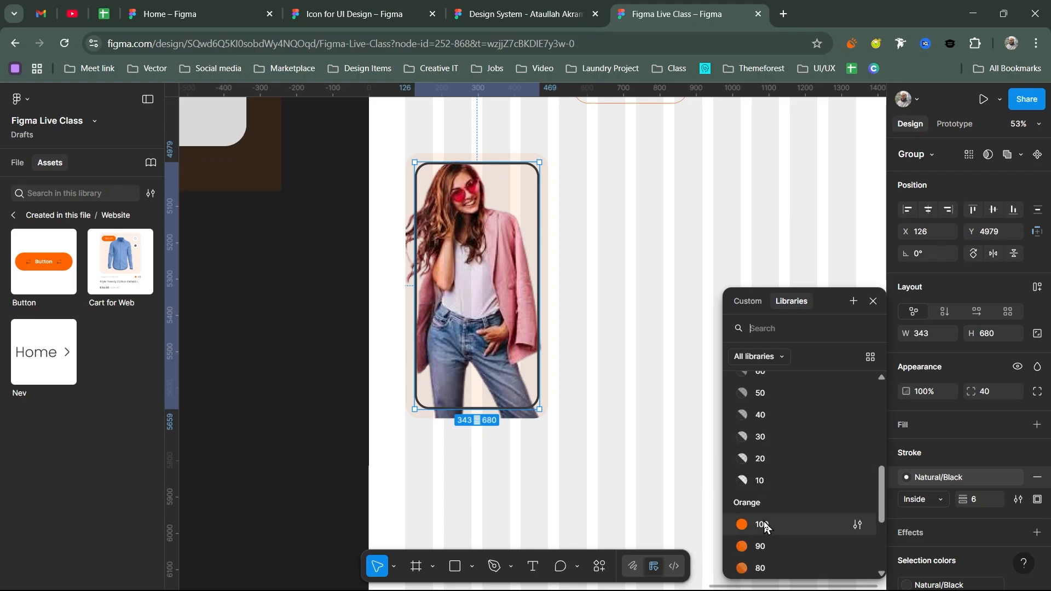
pyautogui.click(760, 524)
pyautogui.click(586, 305)
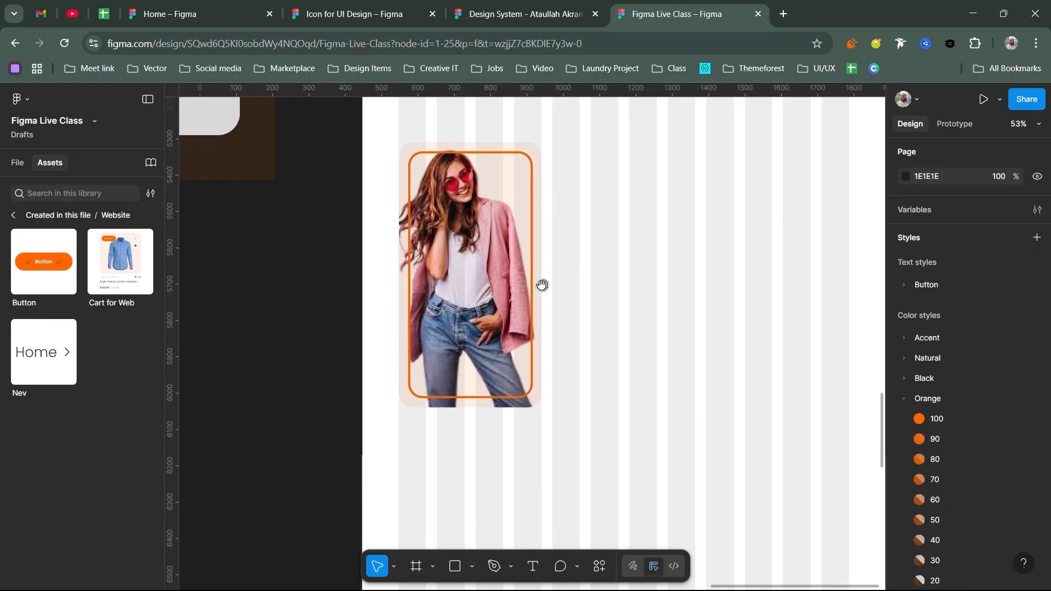
pyautogui.click(532, 289)
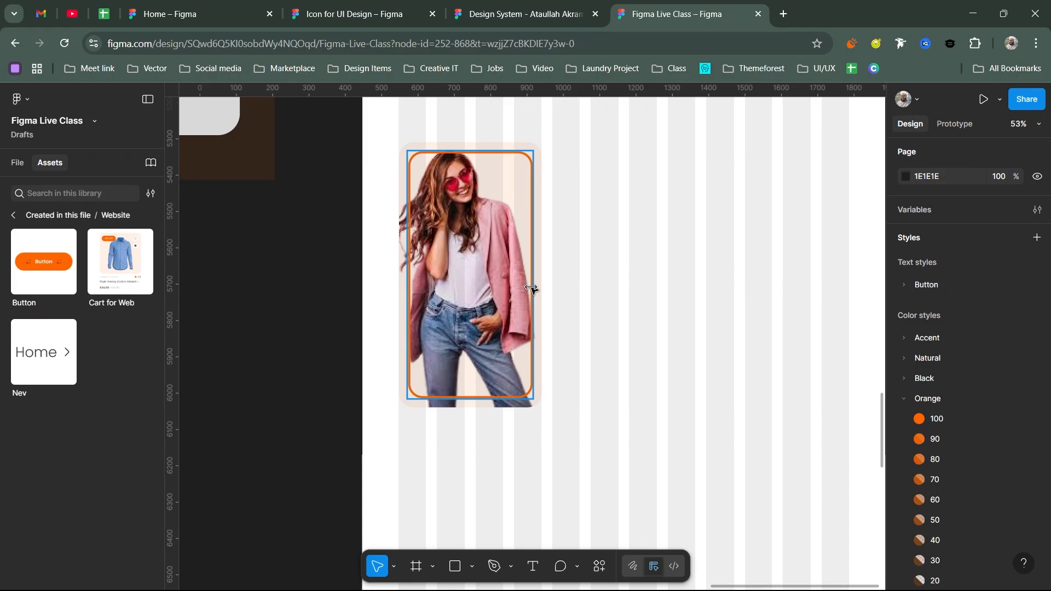
pyautogui.click(532, 288)
pyautogui.hscroll(1, 570, 286)
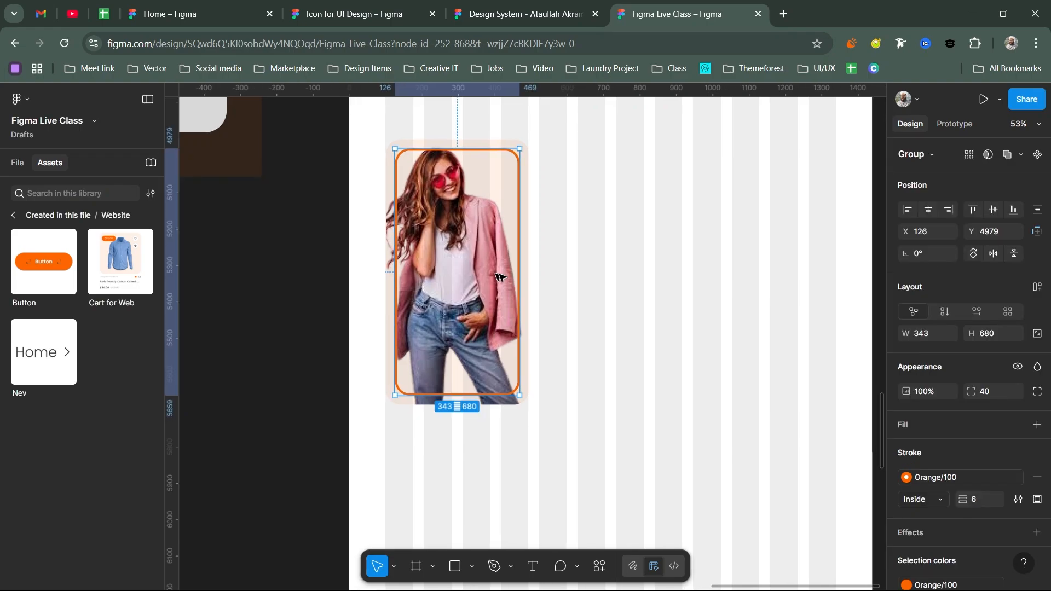
pyautogui.press('Escape')
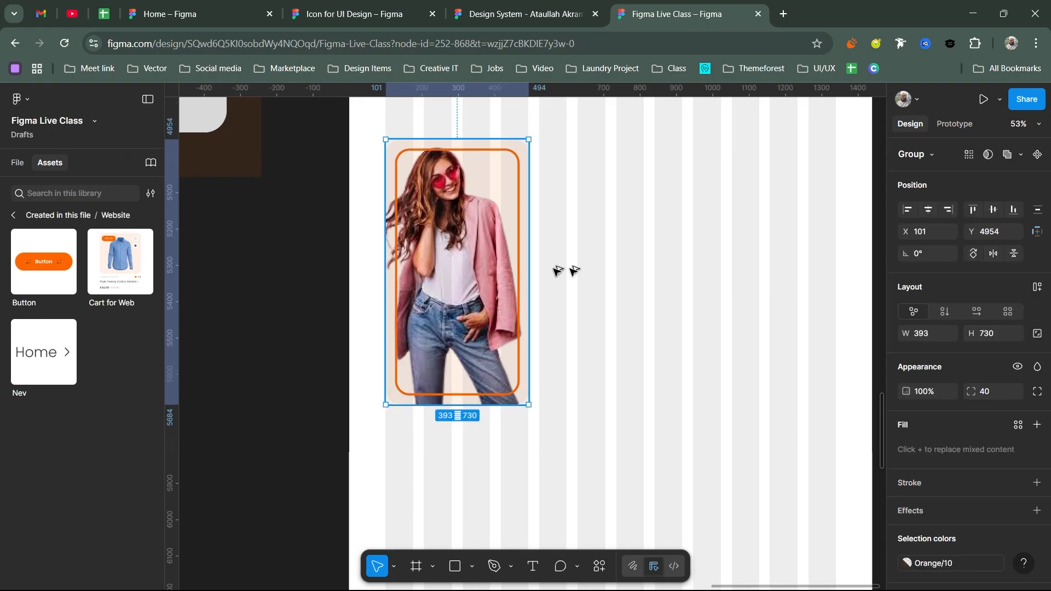
# - Duplicate the card group, set its blend mode to Multiply, and adjust the Orange/10 fill style
pyautogui.hotkey('ctrl', 'd')
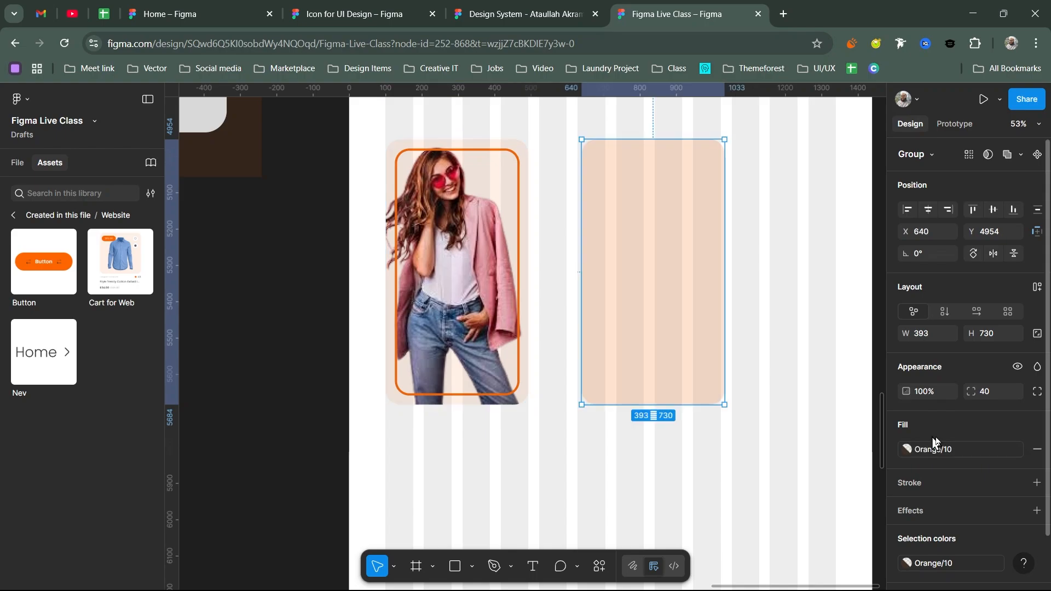
pyautogui.click(1037, 367)
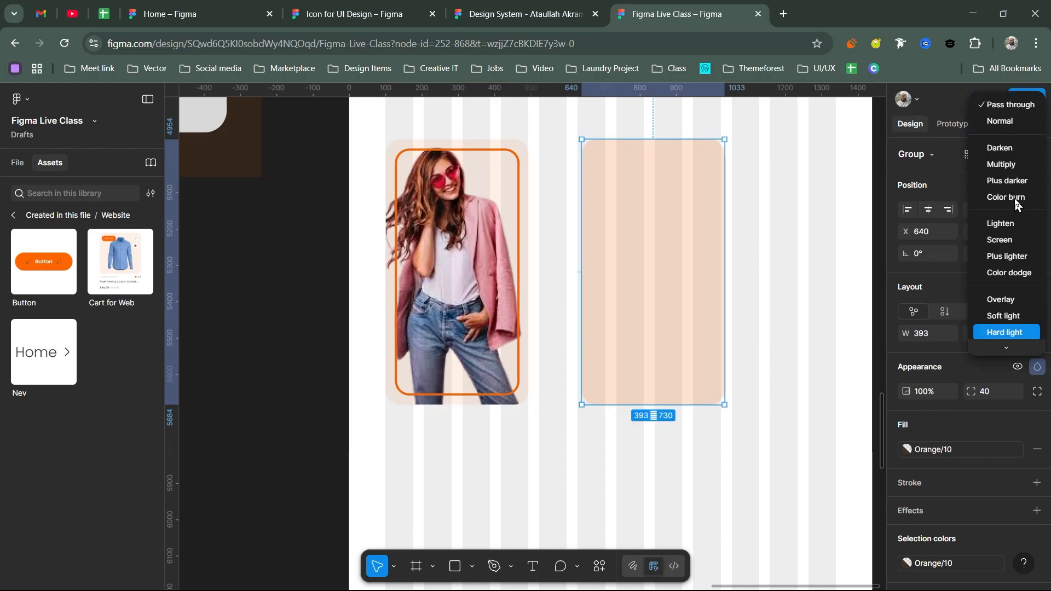
pyautogui.click(1007, 164)
pyautogui.click(974, 472)
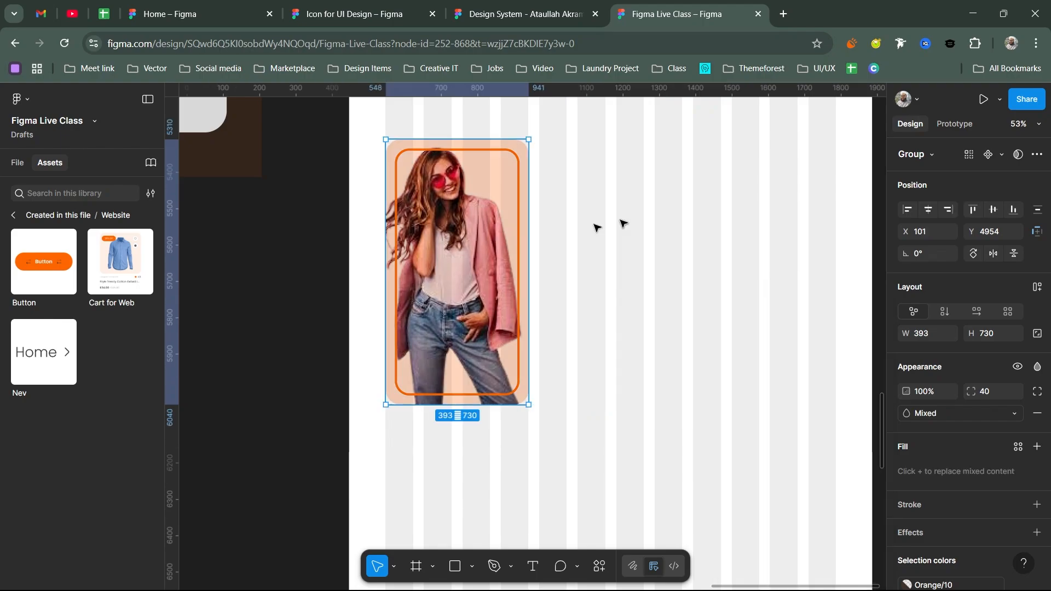
pyautogui.click(544, 347)
pyautogui.click(516, 389)
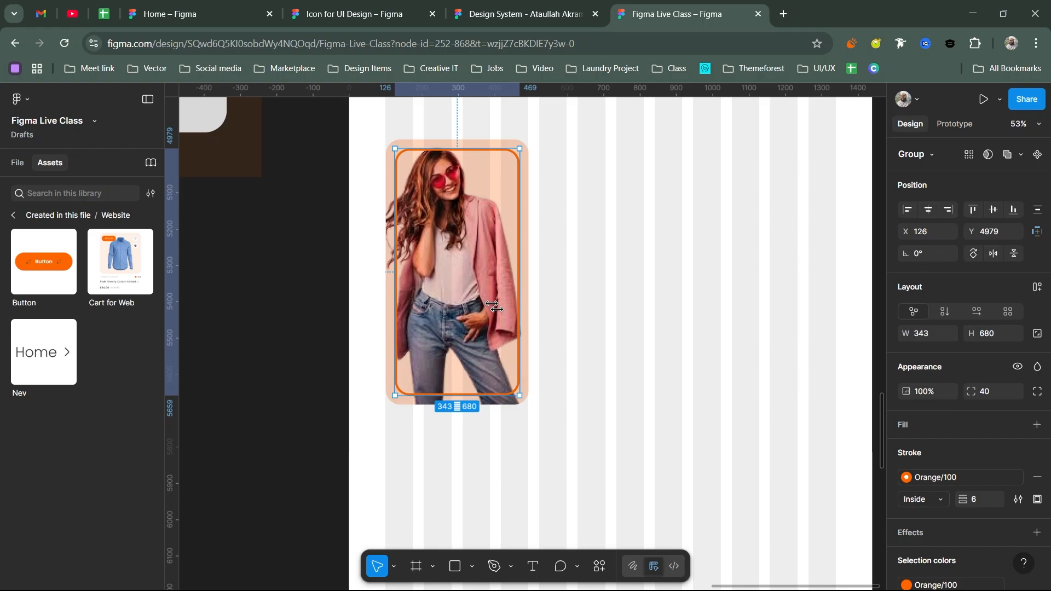
# - Create a '30% off' text label and set its font size to 46
pyautogui.hotkey('ctrl', 'z')
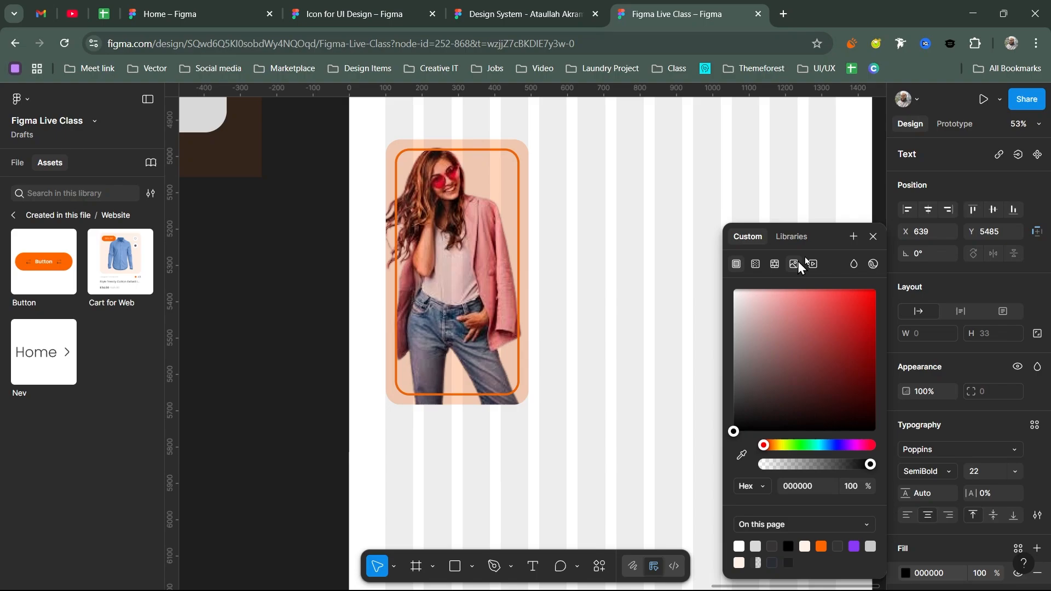
pyautogui.write('30')
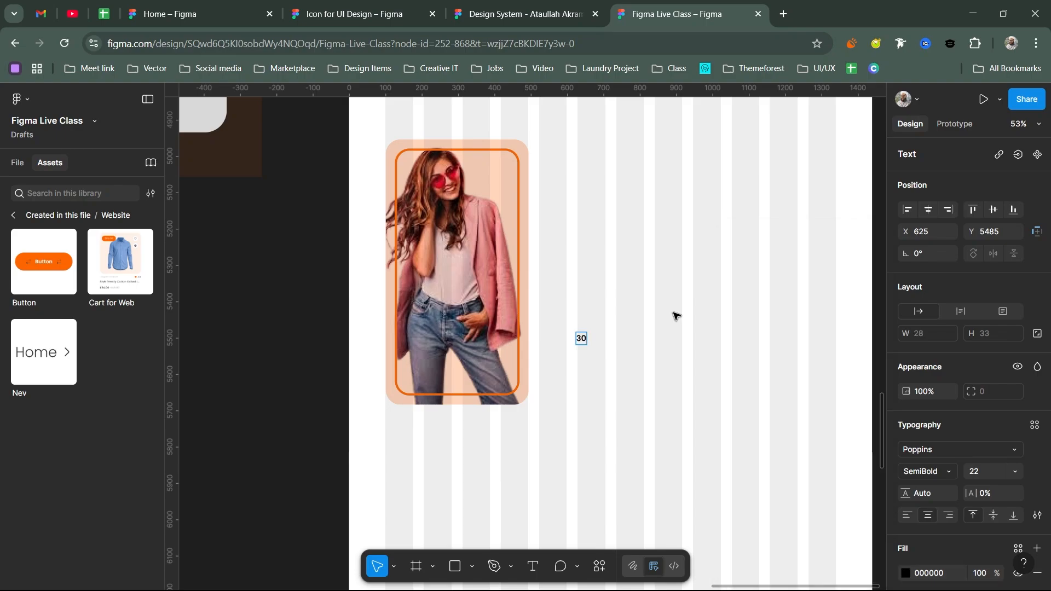
pyautogui.write('% off')
pyautogui.press('Escape')
pyautogui.click(934, 471)
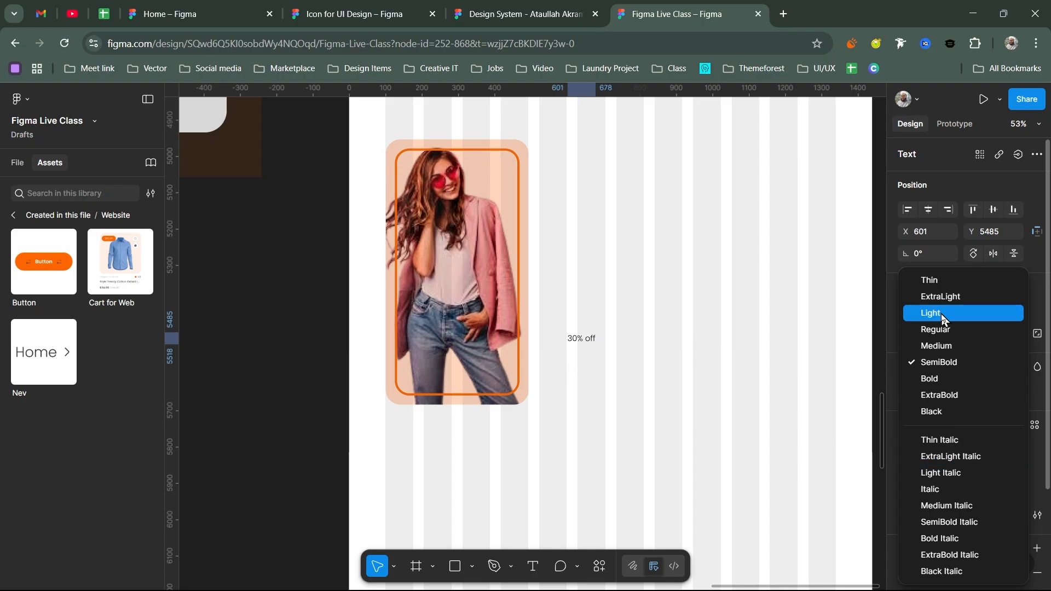
pyautogui.click(966, 412)
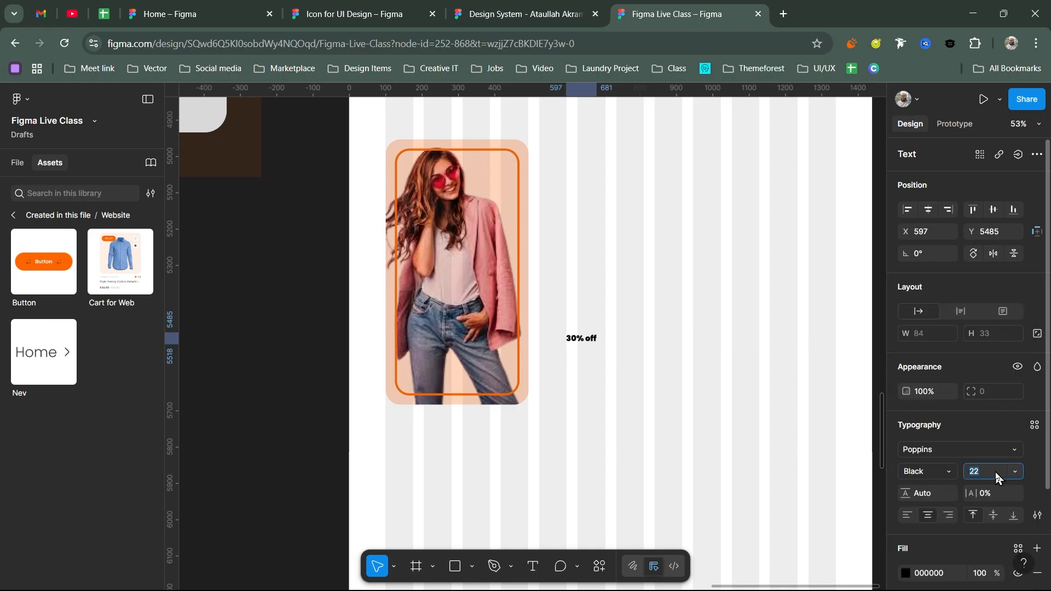
pyautogui.write('46')
pyautogui.press('Return')
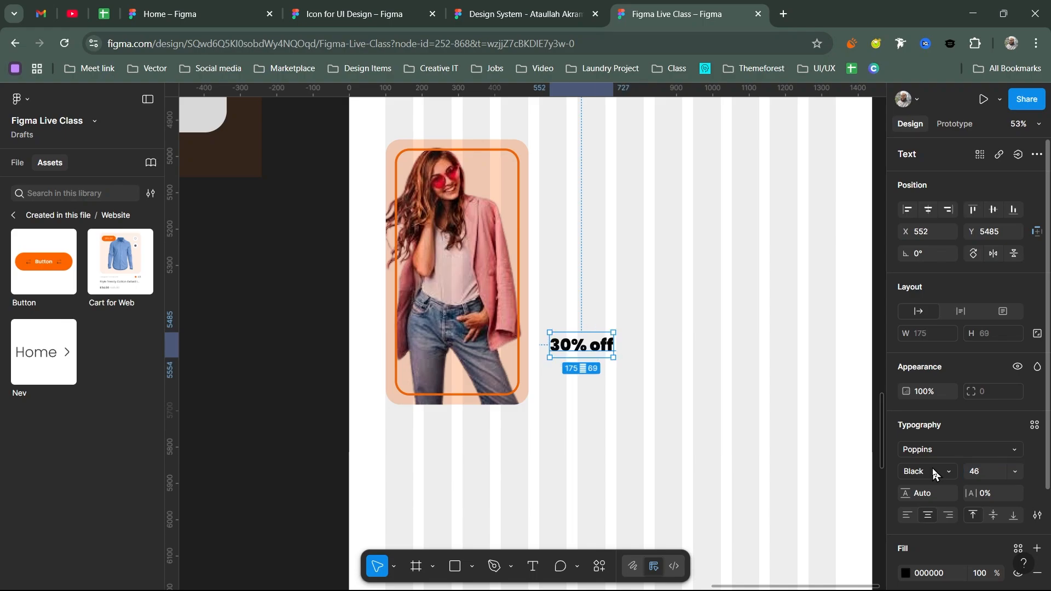
# - Revert the label to Poppins Regular at size 46 and drag it onto the lower photo card
pyautogui.click(932, 470)
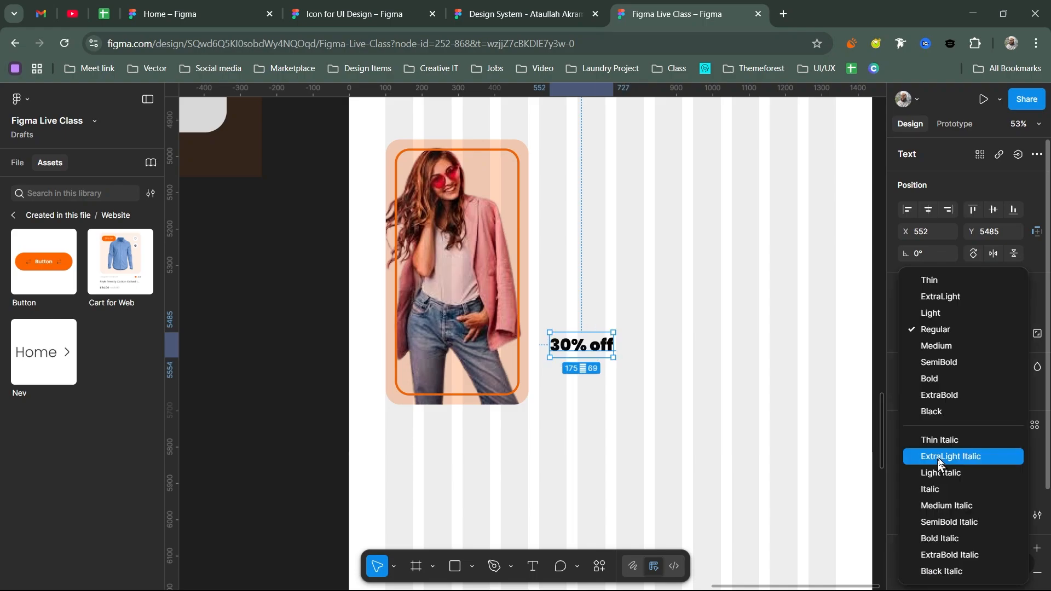
pyautogui.press('Escape')
pyautogui.hotkey('ctrl', 'z')
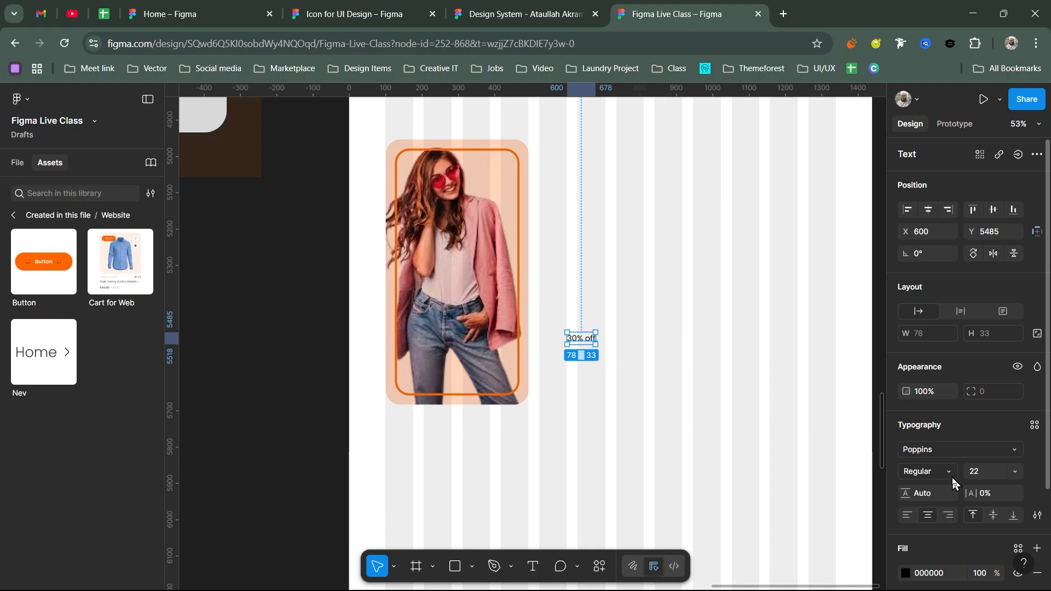
pyautogui.click(977, 474)
pyautogui.write('46')
pyautogui.press('Return')
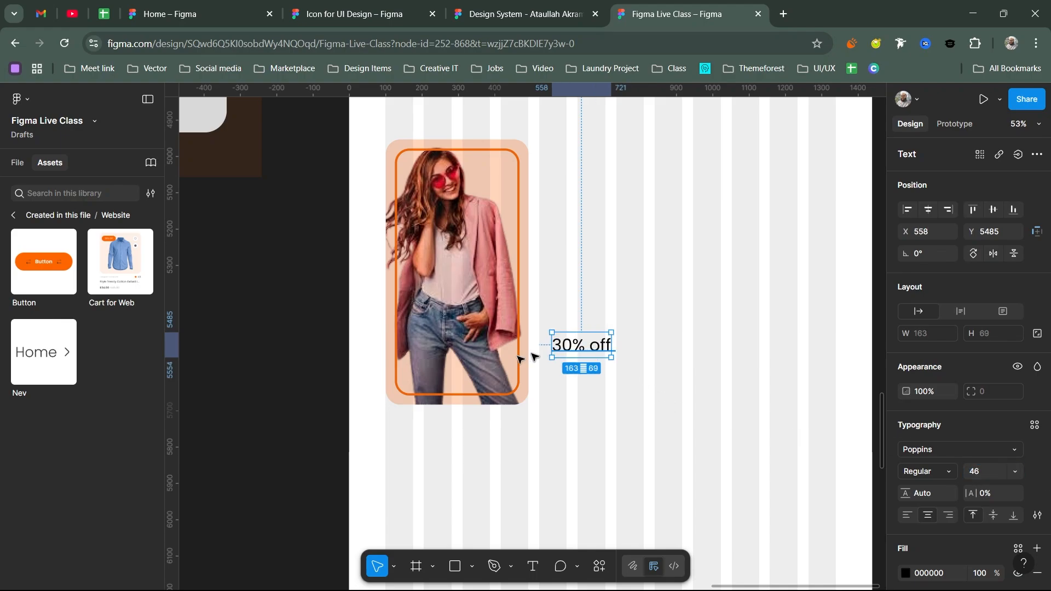
pyautogui.moveTo(593, 349); pyautogui.dragTo(465, 366)
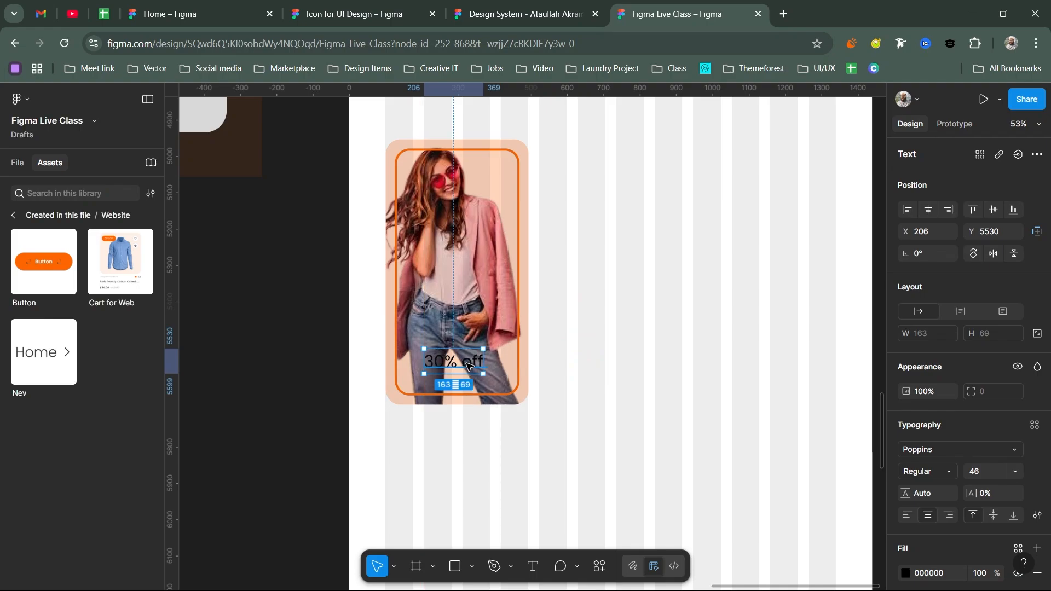
# - Detach the promo card's background rectangle from its Orange/10 fill style and set fill opacity to 100%
pyautogui.click(457, 273)
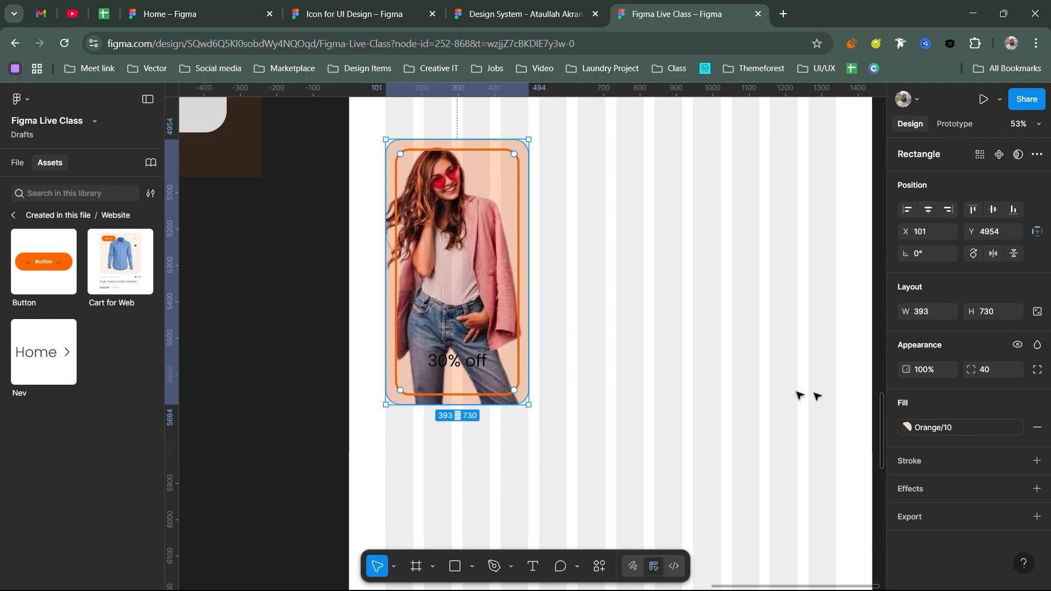
pyautogui.click(1019, 428)
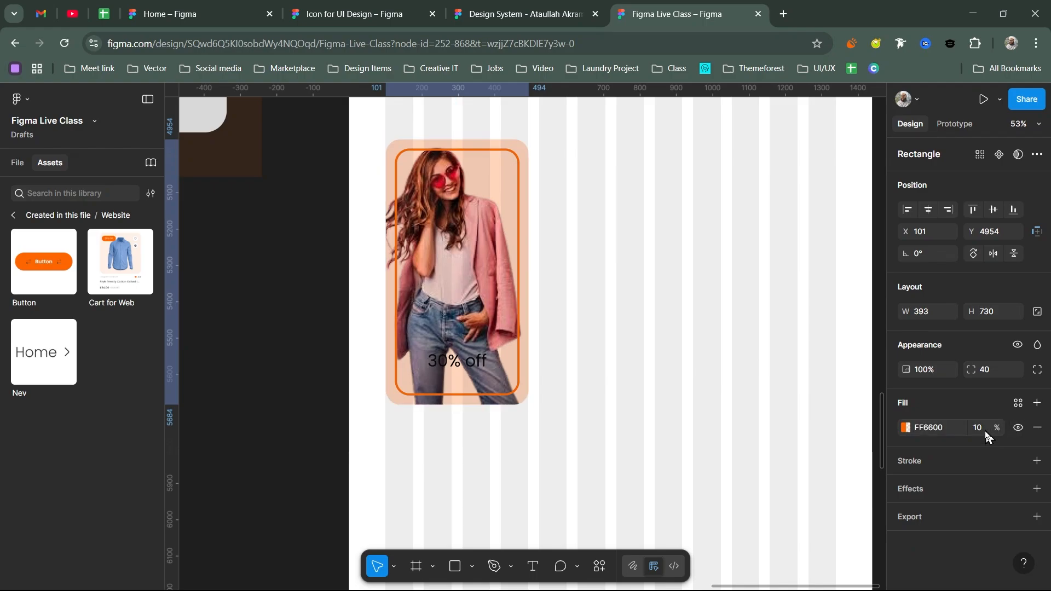
pyautogui.click(984, 432)
pyautogui.write('100')
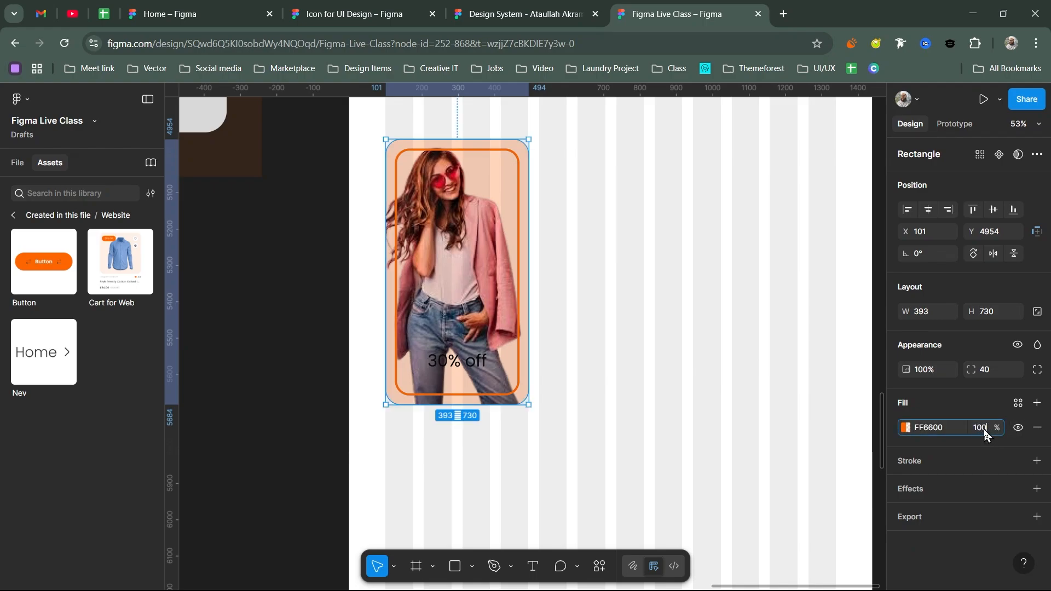
pyautogui.press('Return')
# - Give the overlay the Black/10 style, detach it, nudge it up 1 px, and set its fill fully opaque
pyautogui.click(1016, 402)
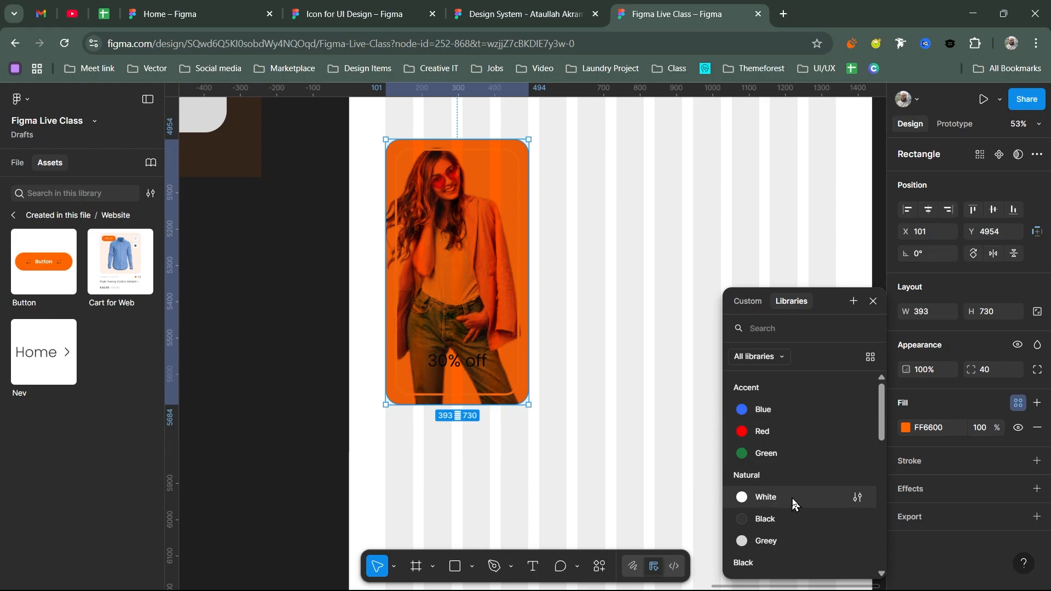
pyautogui.scroll(-5, 792, 498)
pyautogui.click(774, 505)
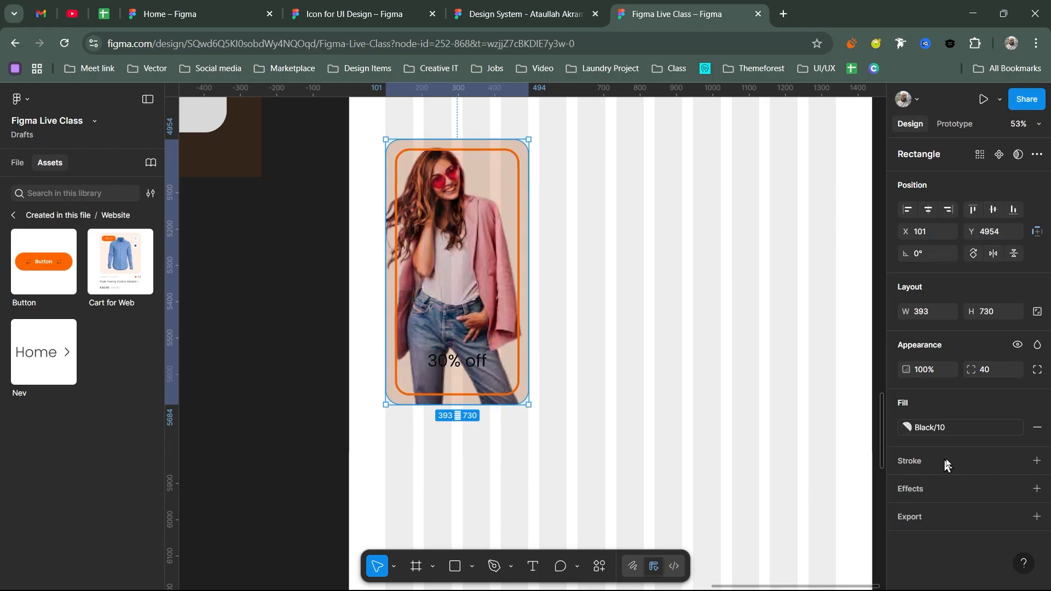
pyautogui.click(1020, 427)
pyautogui.click(983, 430)
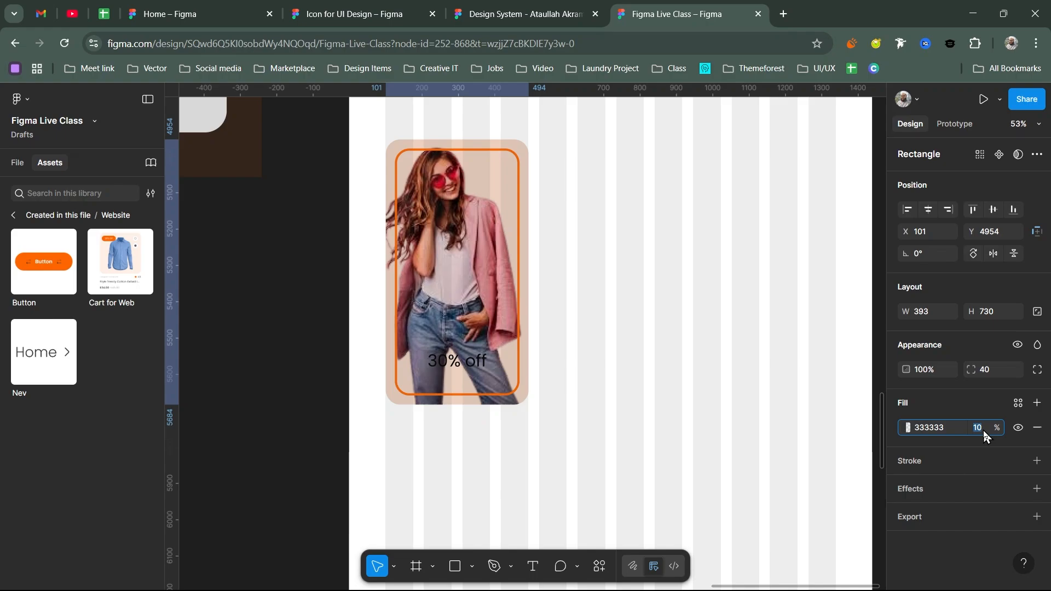
pyautogui.write('20')
pyautogui.press('Return')
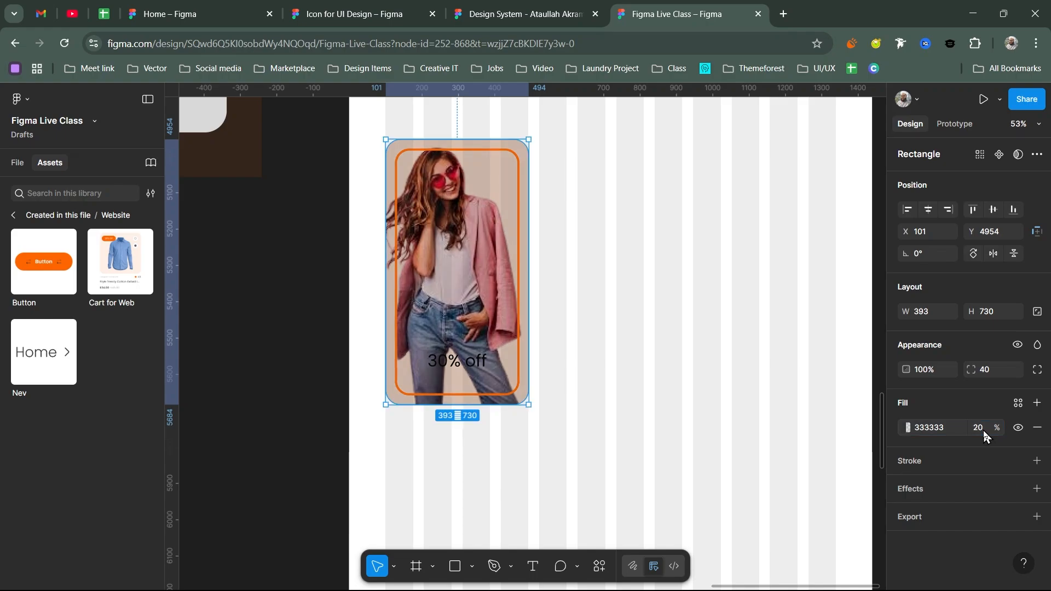
pyautogui.press('Up')
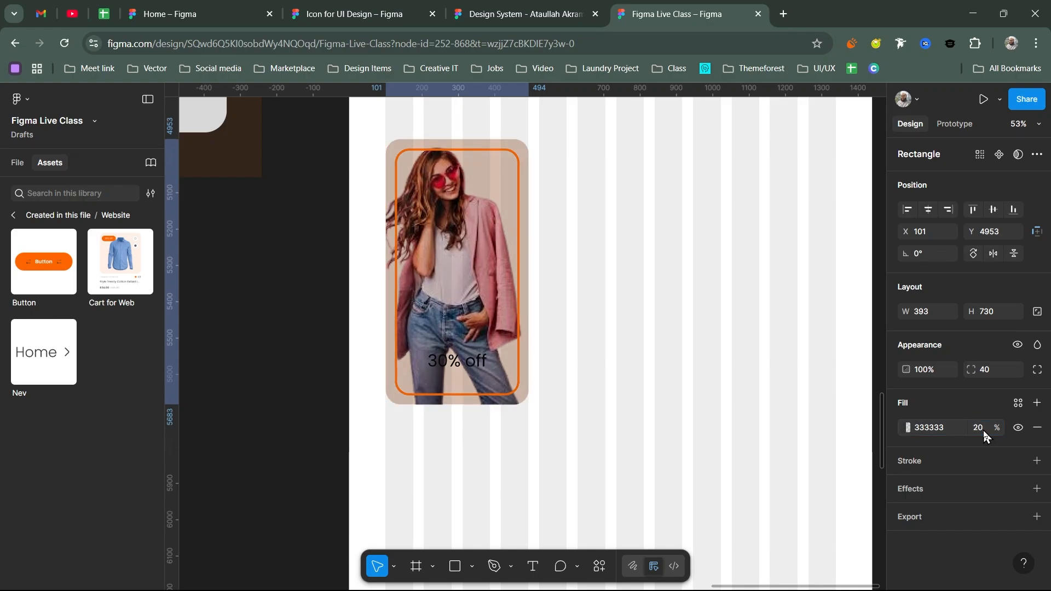
pyautogui.click(983, 427)
pyautogui.write('100')
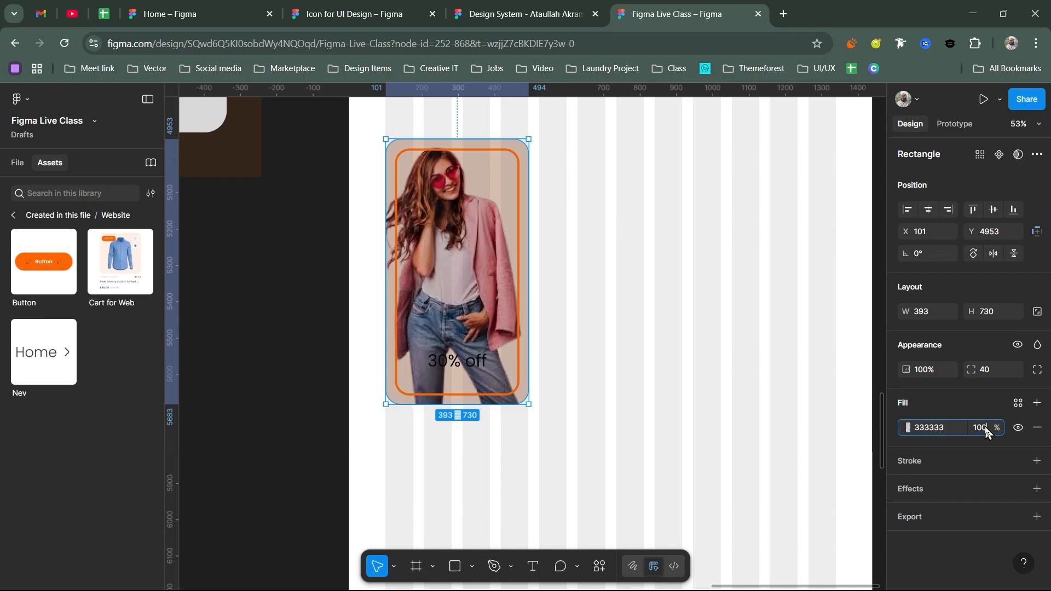
pyautogui.press('Return')
# - Raise the overlay's layer opacity step by step to 50%
pyautogui.press('3')
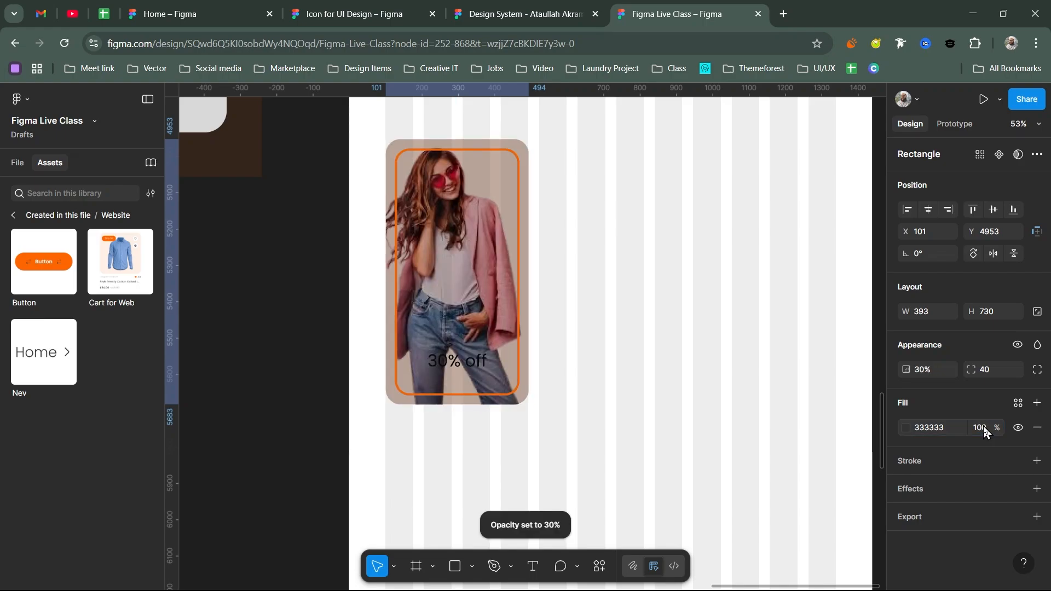
pyautogui.press('4')
pyautogui.press('5')
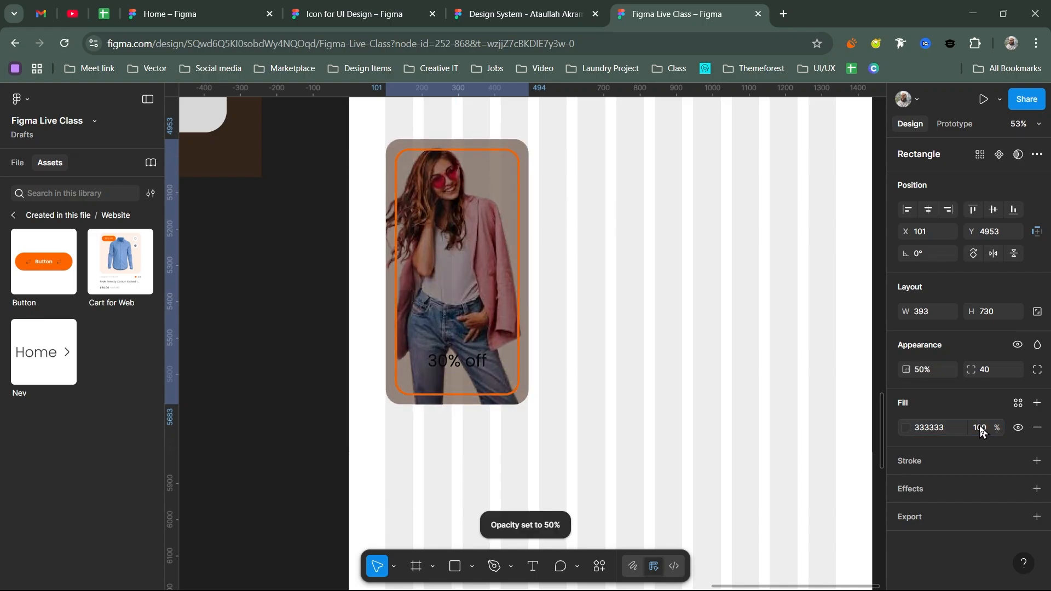
# - Make the '30% off' label White, move it higher, and set it to size 52 Medium
pyautogui.press('Tab')
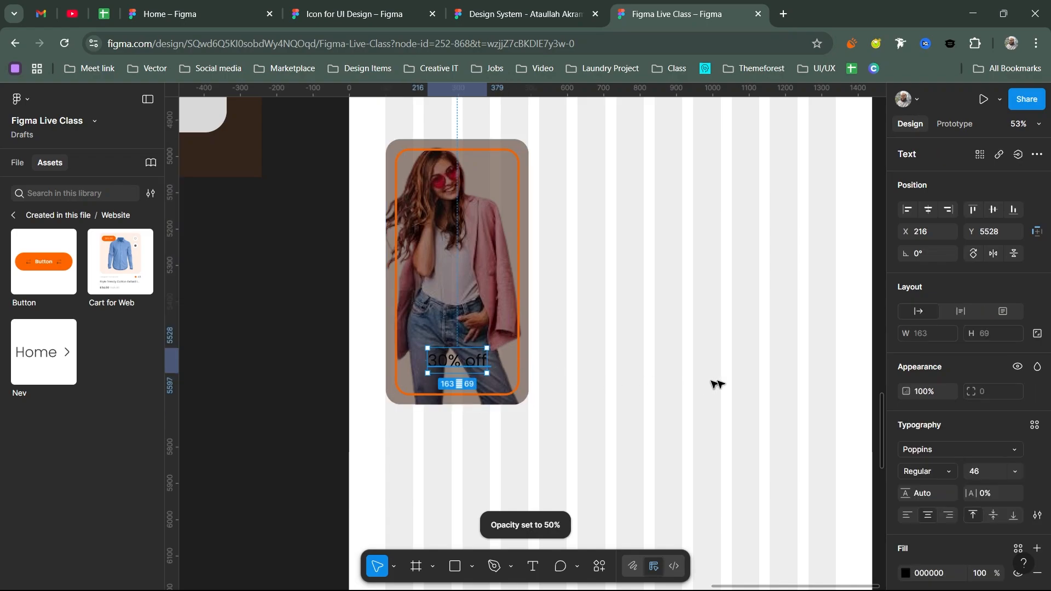
pyautogui.click(1013, 550)
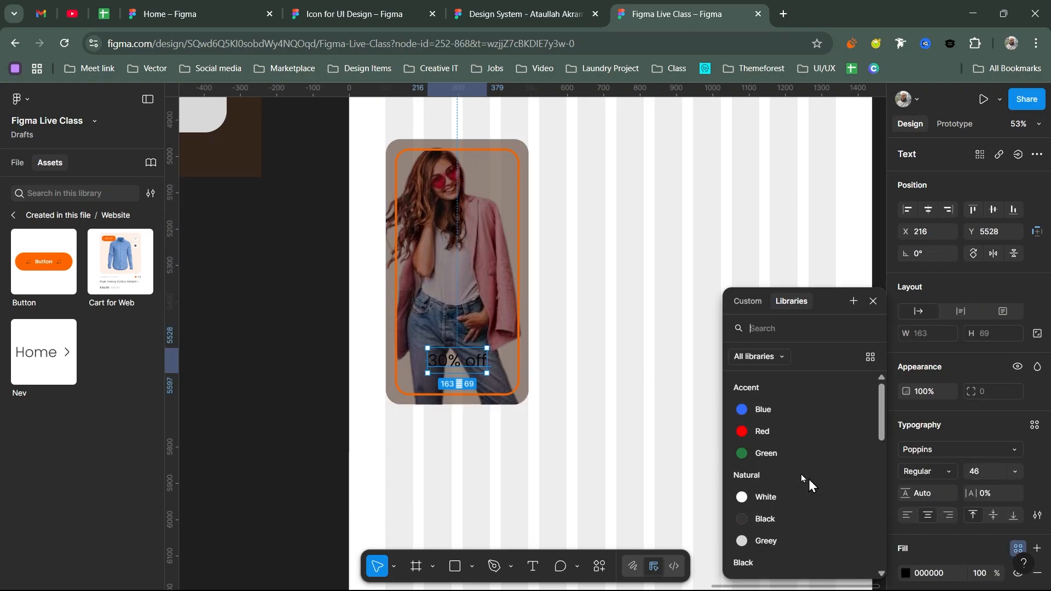
pyautogui.click(769, 494)
pyautogui.moveTo(461, 362); pyautogui.dragTo(462, 347)
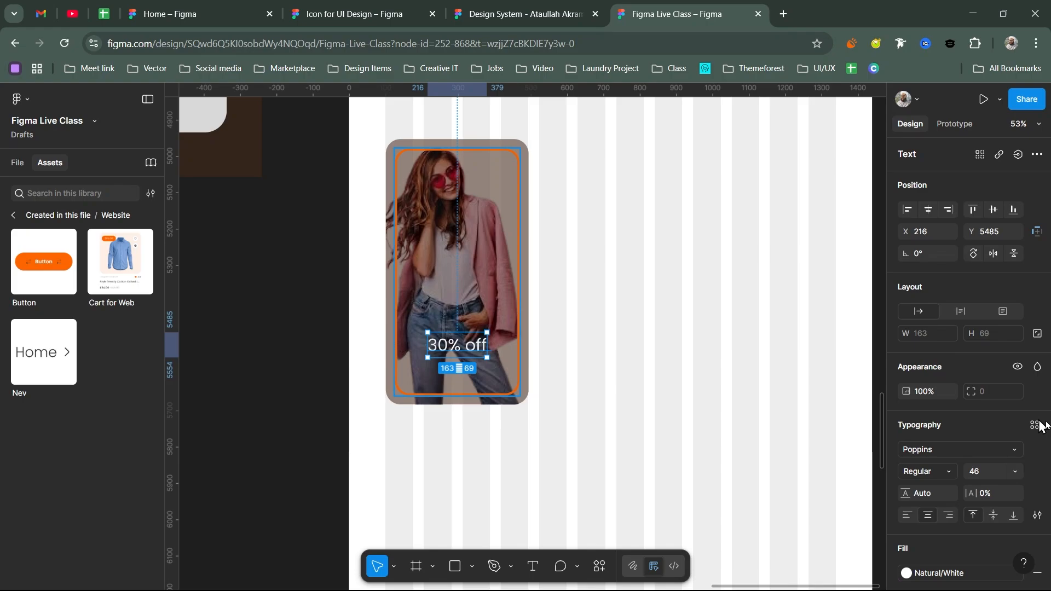
pyautogui.click(989, 466)
pyautogui.write('52')
pyautogui.press('Return')
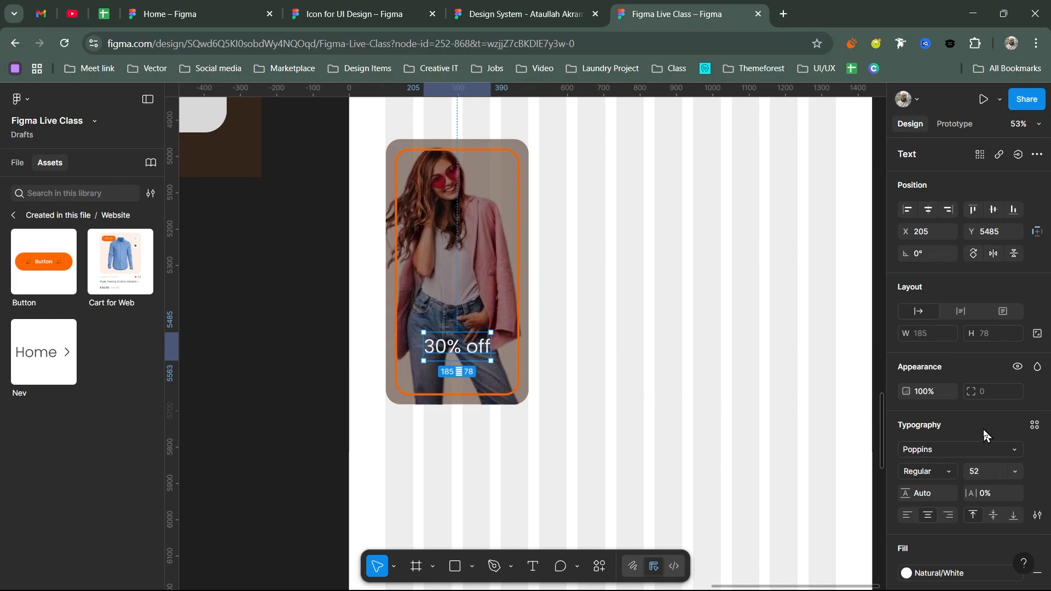
pyautogui.click(949, 472)
pyautogui.click(952, 344)
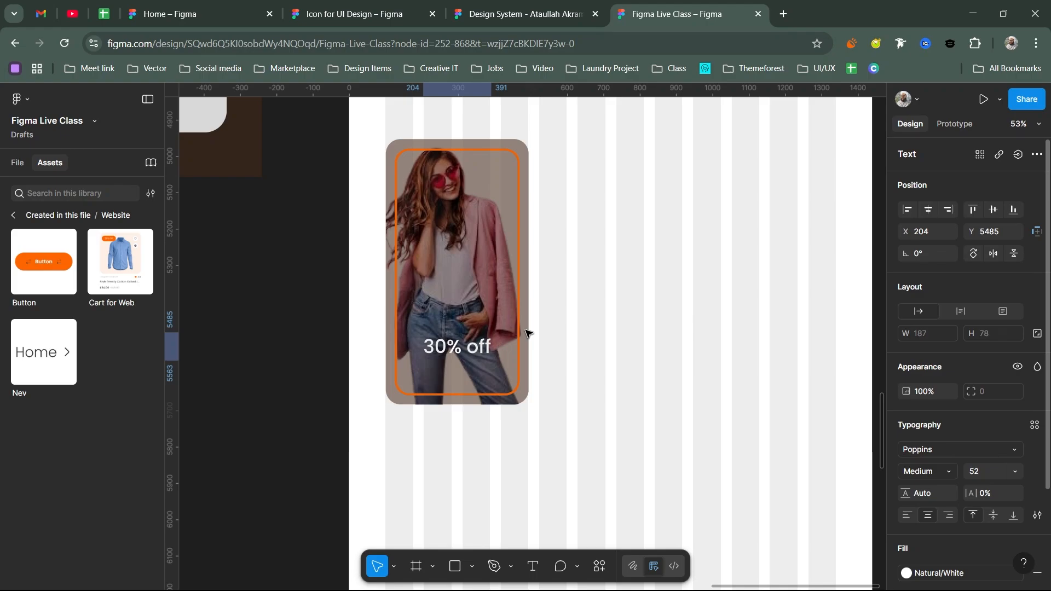
# - Duplicate the label into a '22 Aug - 30 Aug' date line below, at size 22 SemiBold
pyautogui.keyDown('alt'); pyautogui.moveTo(463, 349); pyautogui.dragTo(464, 370); pyautogui.keyUp('alt')
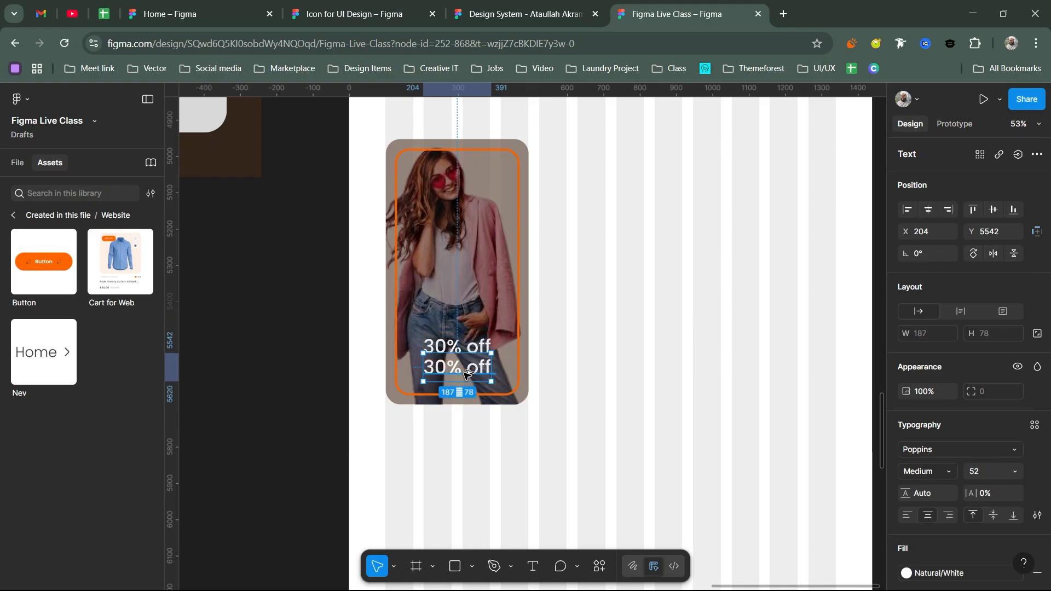
pyautogui.doubleClick(465, 374)
pyautogui.write('22')
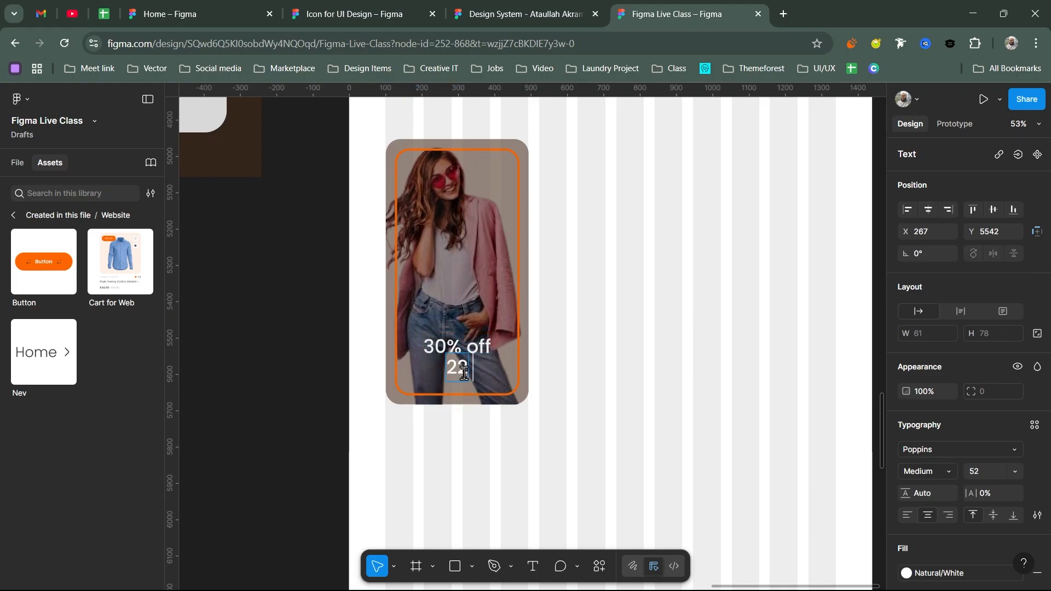
pyautogui.write(' Aug')
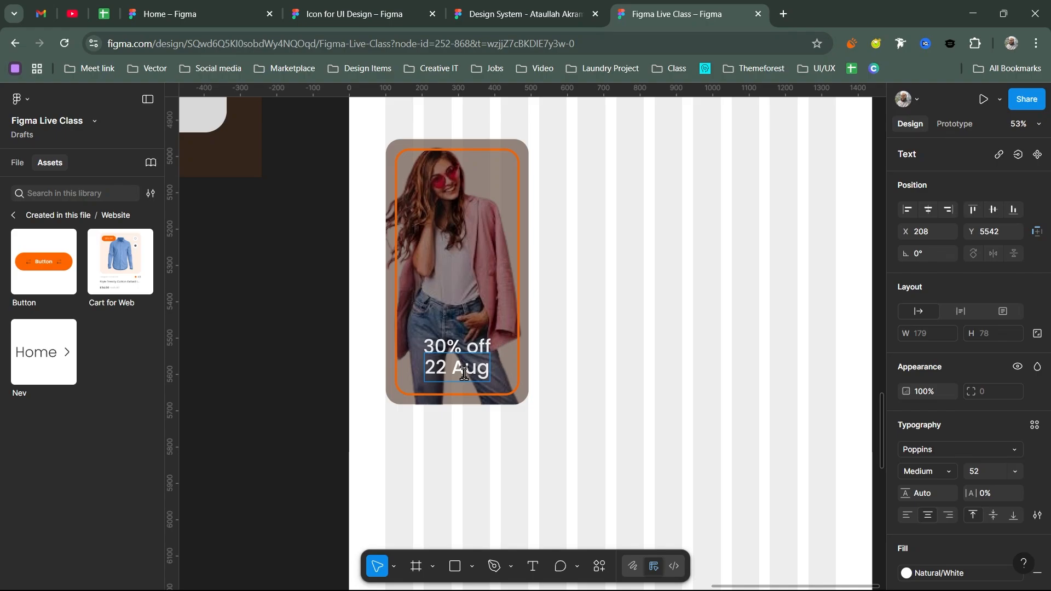
pyautogui.write(' - 3')
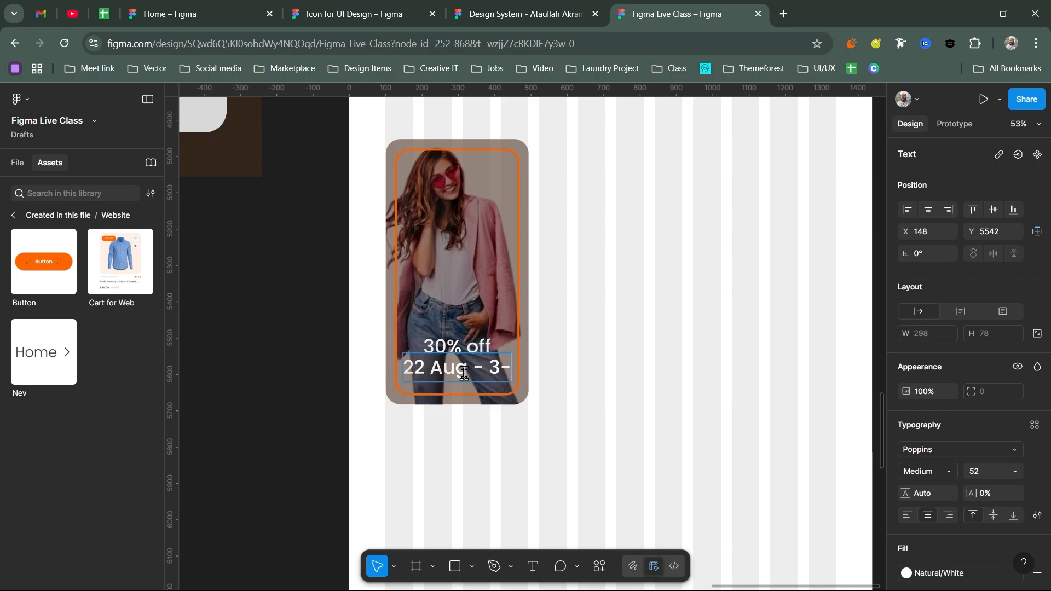
pyautogui.write('0 Aug')
pyautogui.press('Escape')
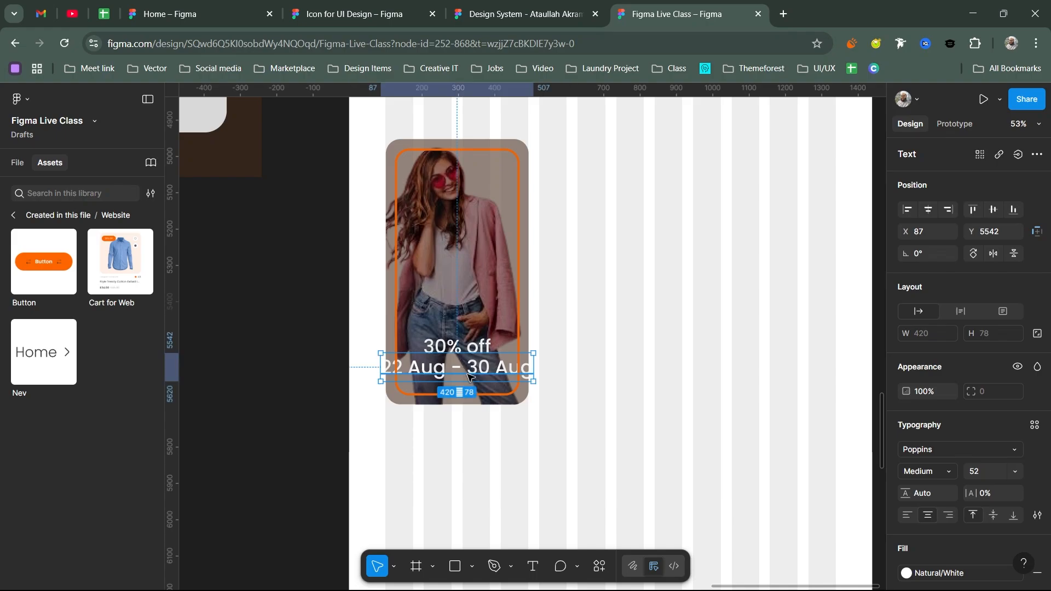
pyautogui.click(978, 472)
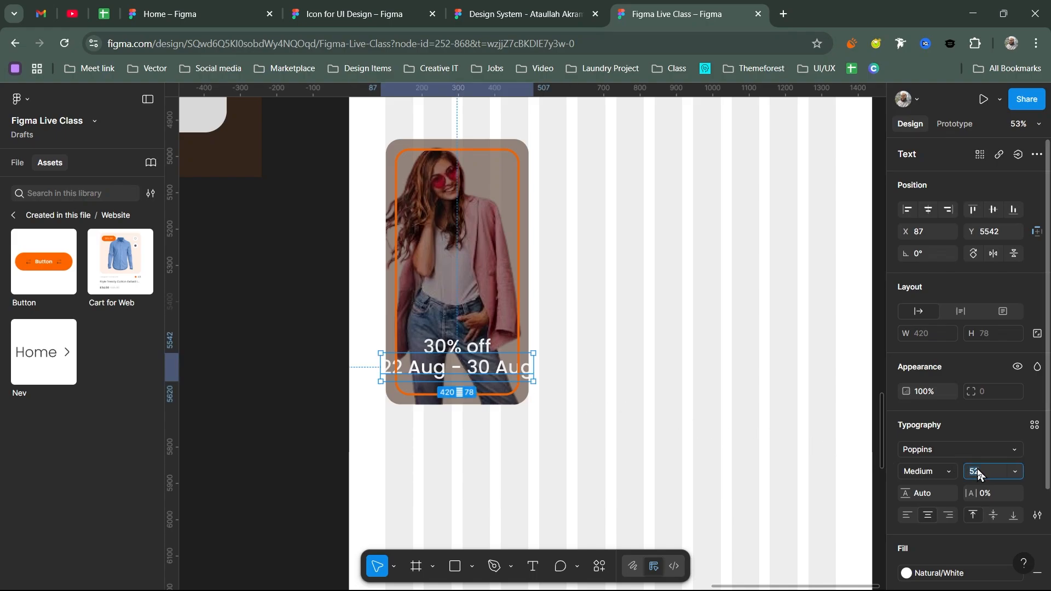
pyautogui.press('Return')
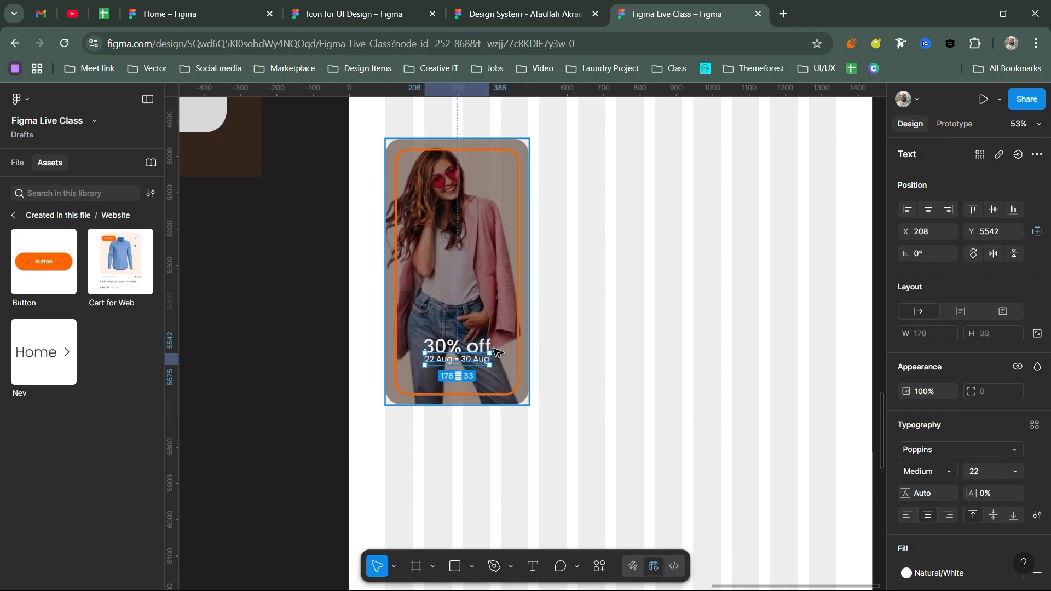
pyautogui.moveTo(470, 361); pyautogui.dragTo(471, 371)
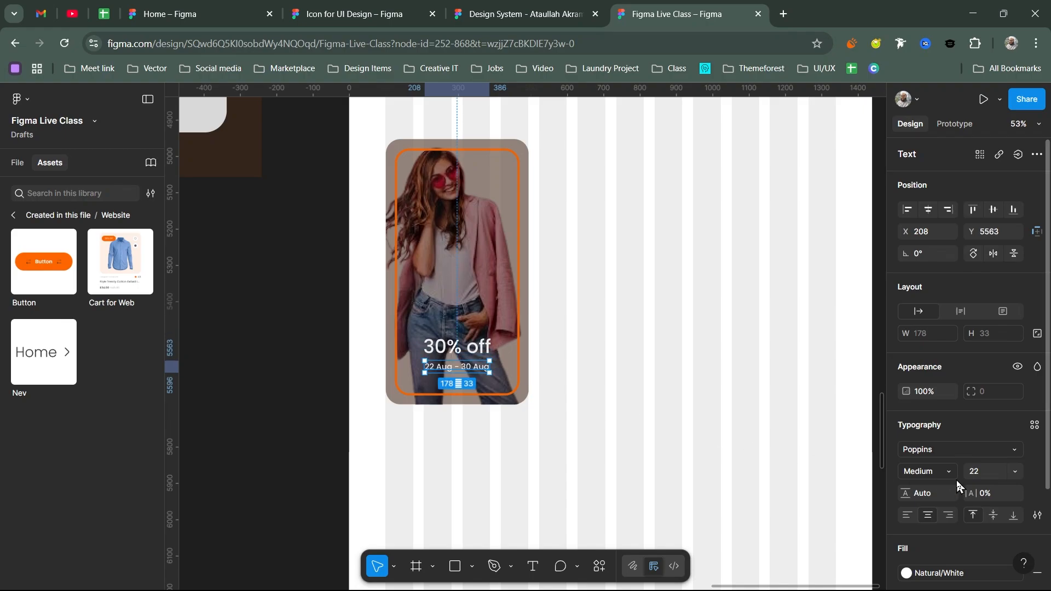
pyautogui.click(944, 469)
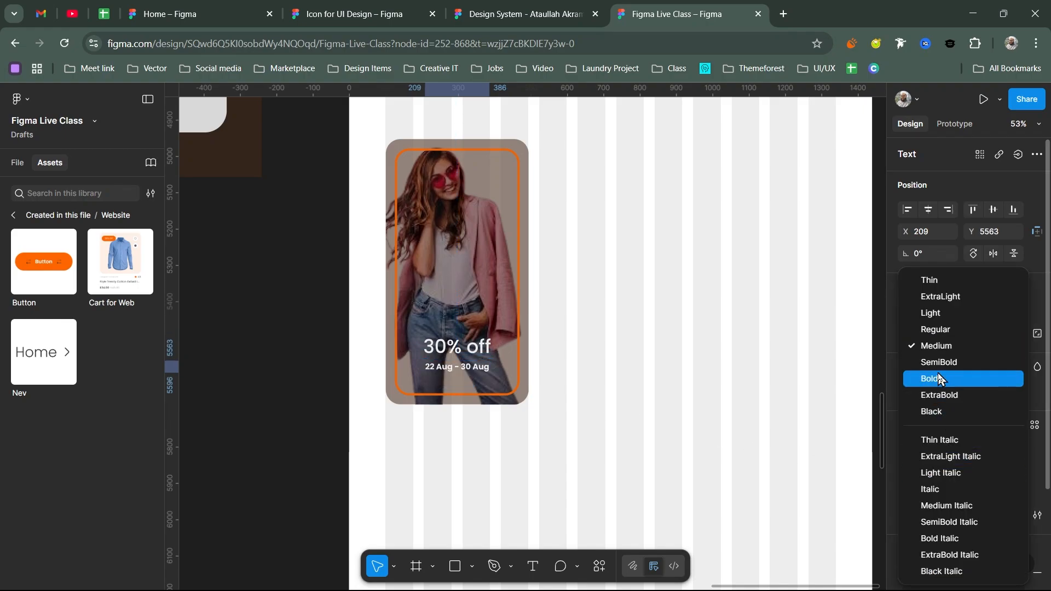
pyautogui.click(938, 363)
# - Select the '30% off' label and the date line and move both down together
pyautogui.click(558, 363)
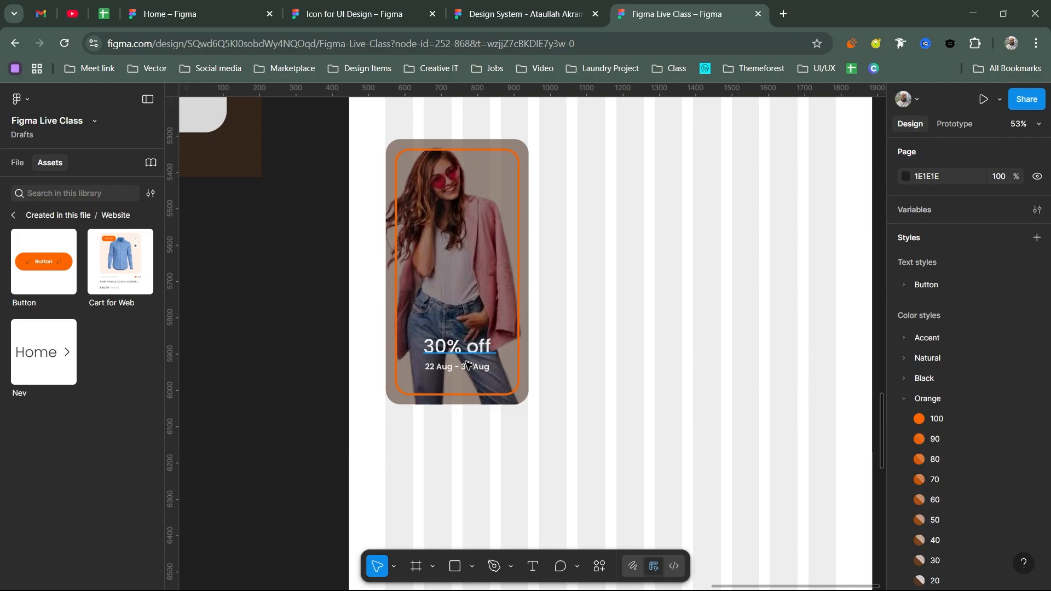
pyautogui.click(462, 347)
pyautogui.keyDown('shift'); pyautogui.click(463, 371); pyautogui.keyUp('shift')
pyautogui.moveTo(464, 371); pyautogui.dragTo(464, 372)
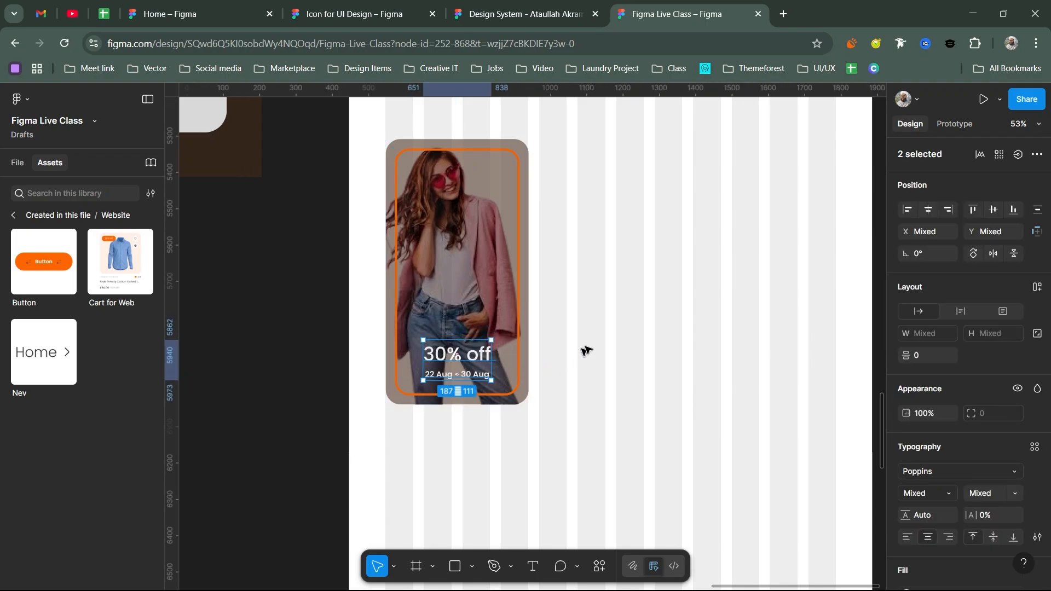
# - Place a Cart for Web card 30 px right of the promo card, duplicate it, and top-align all three
pyautogui.scroll(-3, 630, 292)
pyautogui.moveTo(625, 270); pyautogui.dragTo(565, 315)
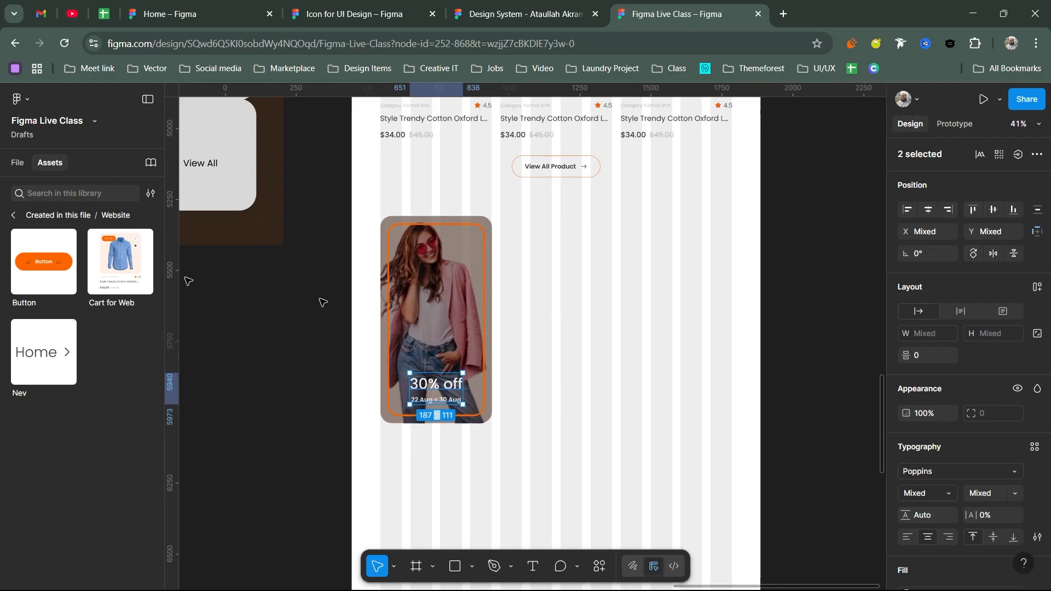
pyautogui.moveTo(121, 261); pyautogui.dragTo(561, 268)
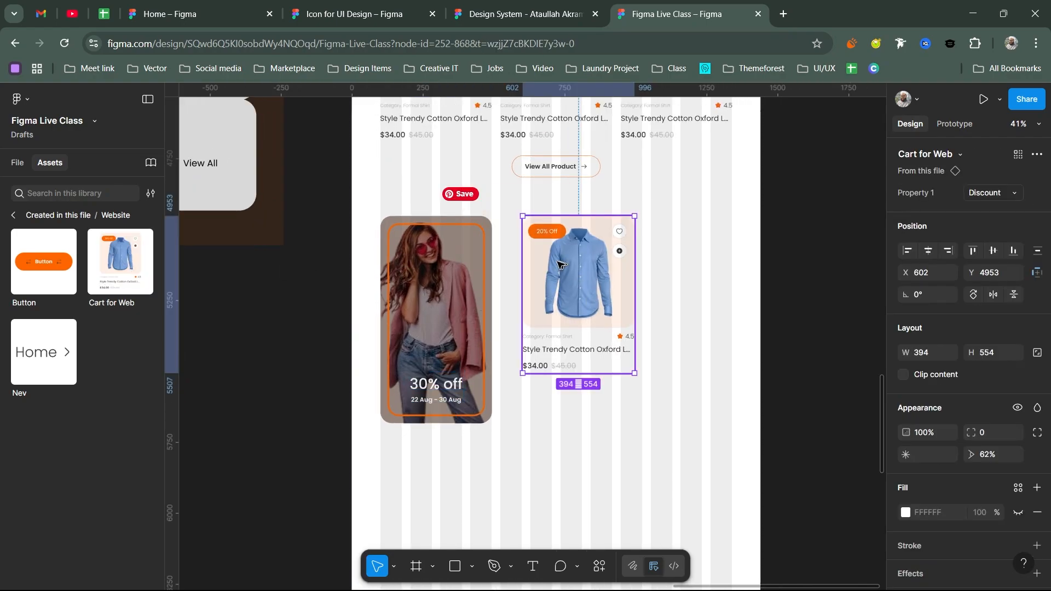
pyautogui.moveTo(558, 264); pyautogui.dragTo(550, 268)
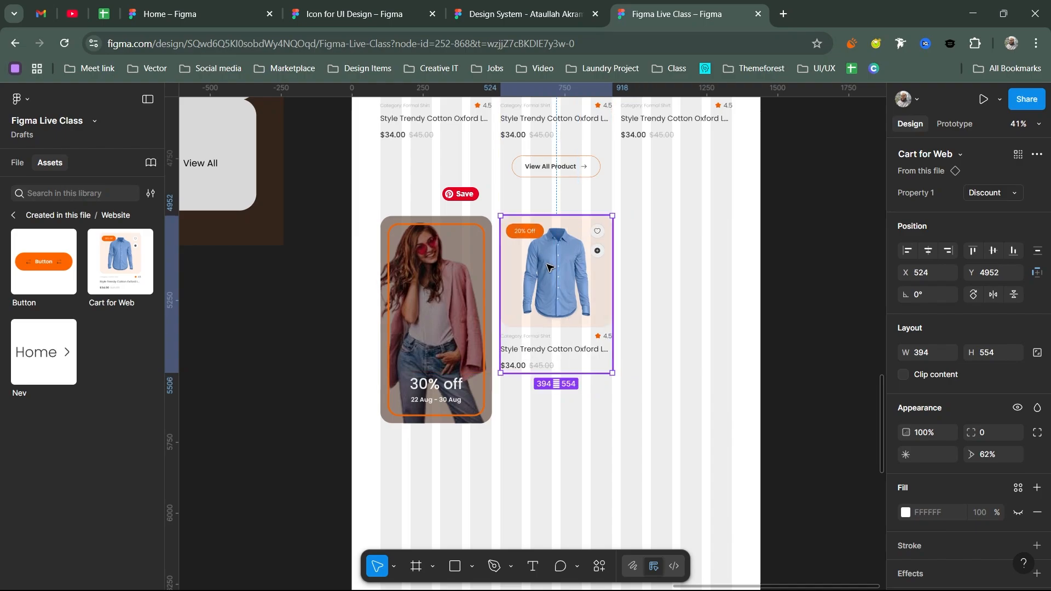
pyautogui.moveTo(629, 279); pyautogui.dragTo(673, 276)
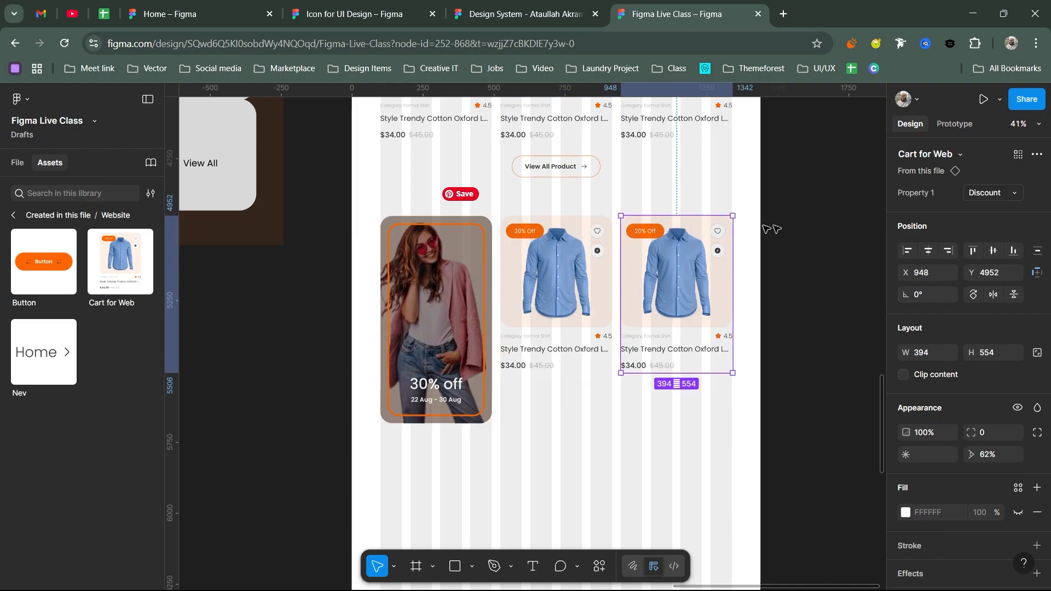
pyautogui.moveTo(788, 225); pyautogui.dragTo(490, 248)
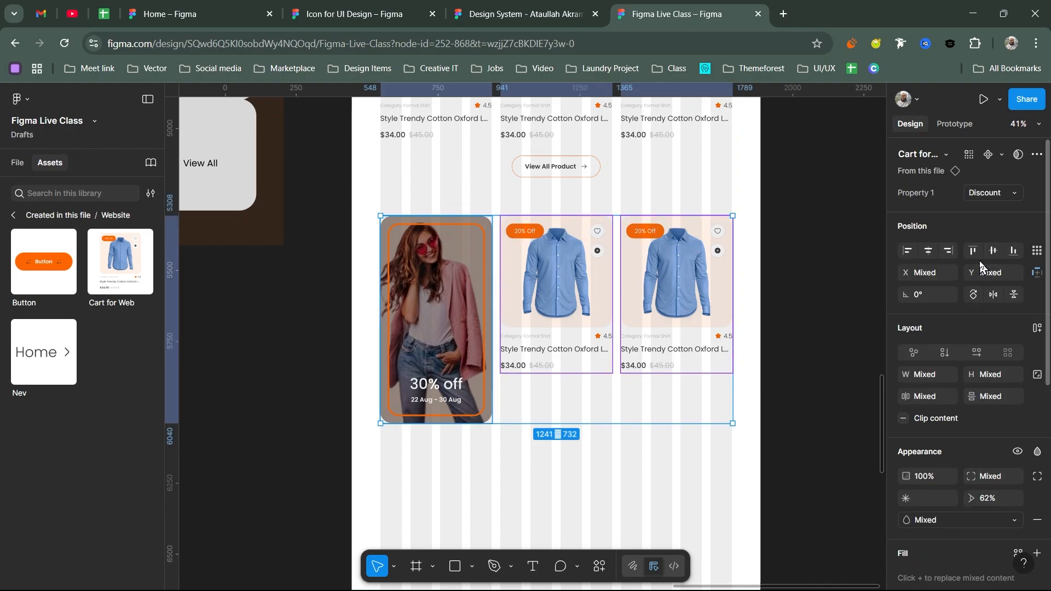
pyautogui.click(973, 250)
# - Pan around the canvas, then zoom back to the selected card row on the page
pyautogui.scroll(-2, 481, 328)
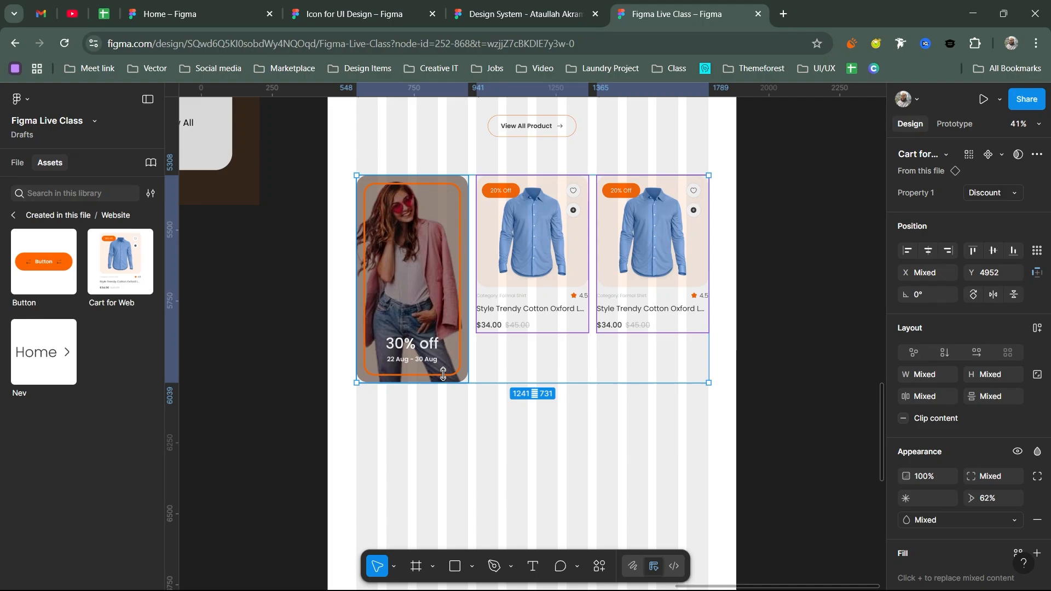
pyautogui.moveTo(437, 316)
pyautogui.scroll(-3, 562, 359)
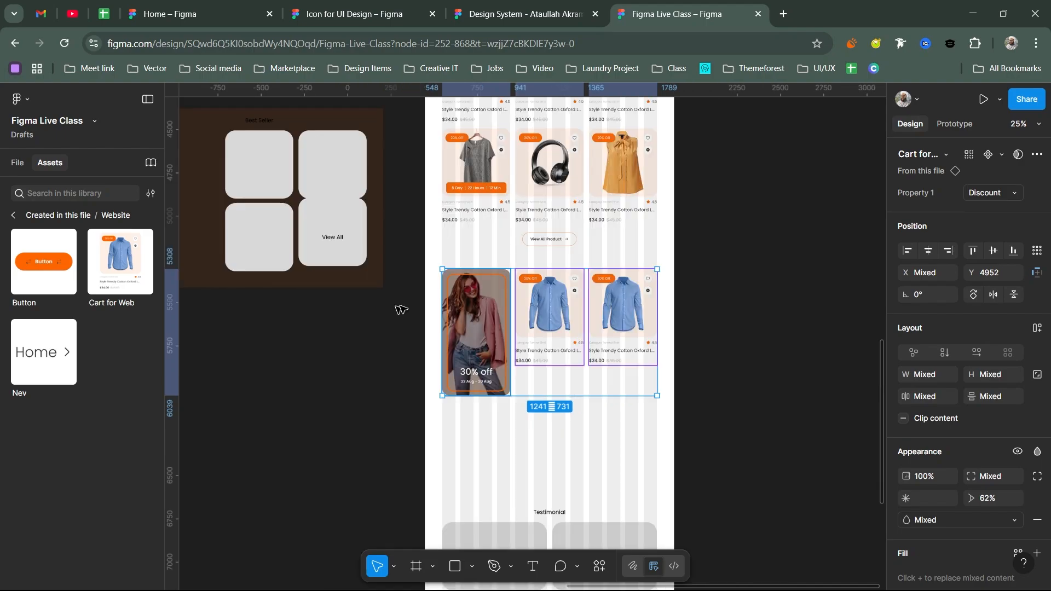
pyautogui.scroll(-2, 695, 332)
pyautogui.moveTo(441, 237); pyautogui.dragTo(719, 476)
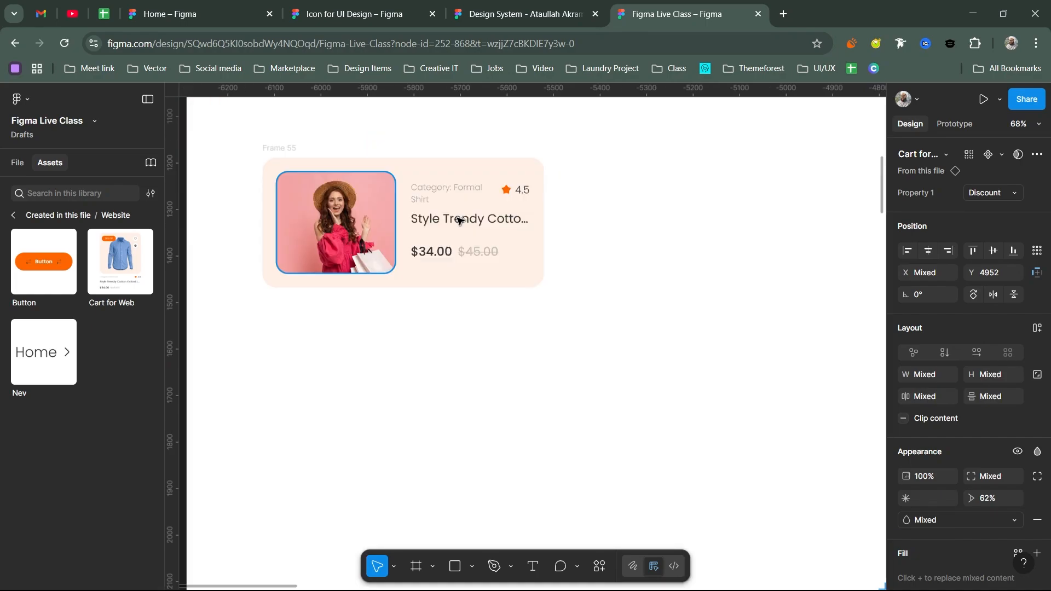
pyautogui.hotkey('shift', '2')
pyautogui.scroll(-4, 629, 285)
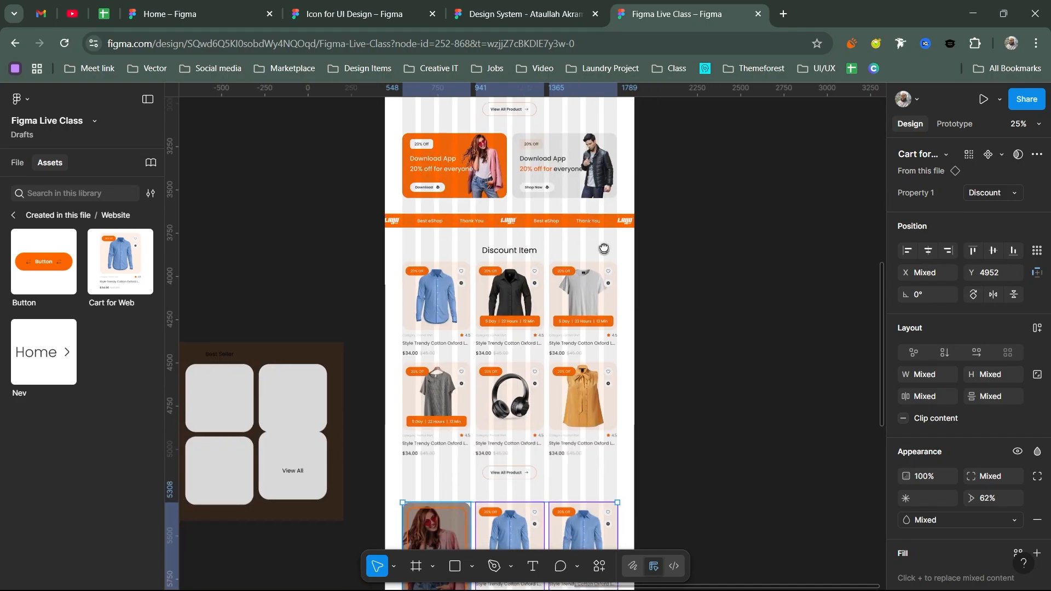
pyautogui.scroll(-4, 603, 248)
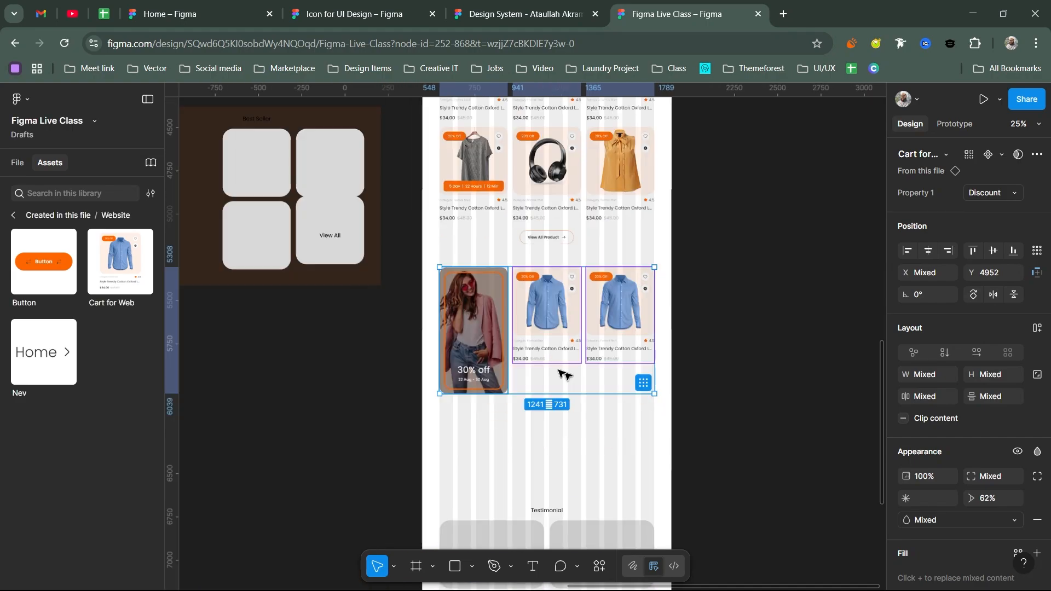
pyautogui.scroll(2, 554, 353)
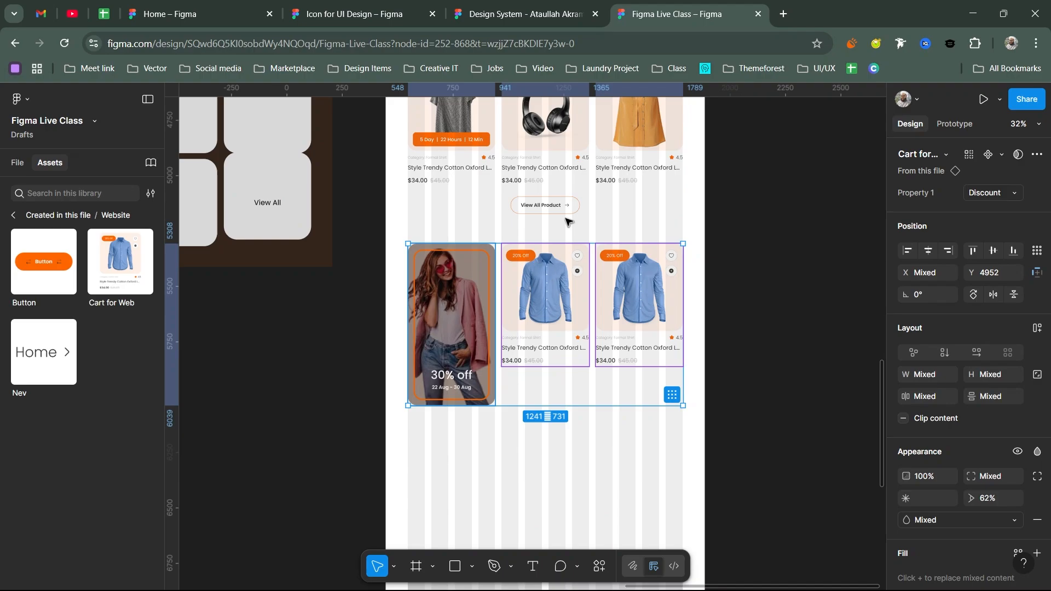
# - Copy View All Product below the shirt cards, raise its side padding to 200, align it, and preview
pyautogui.moveTo(552, 211); pyautogui.dragTo(544, 390)
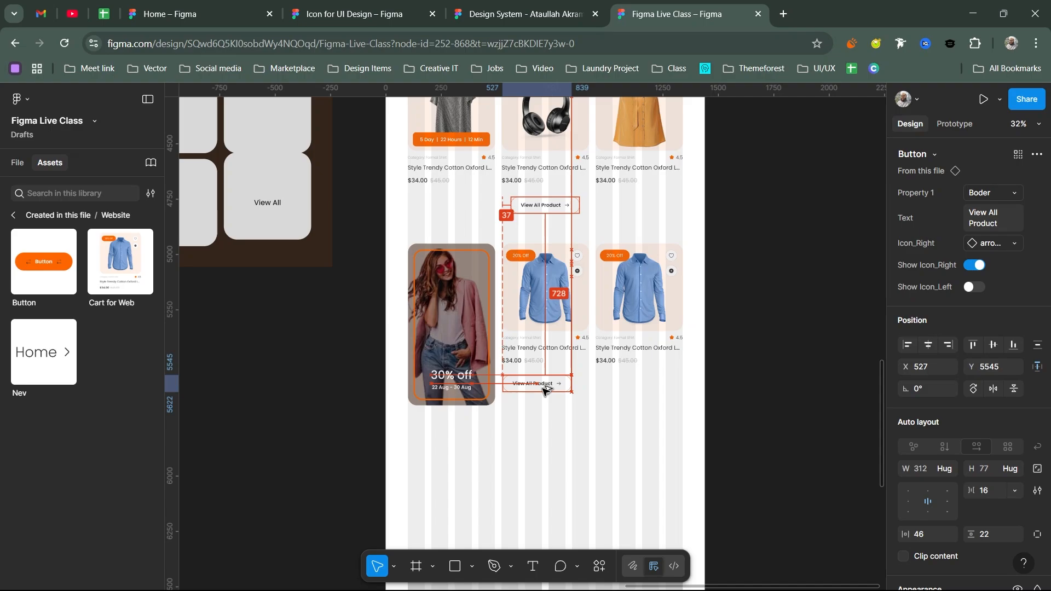
pyautogui.press('Escape')
pyautogui.scroll(5, 545, 390)
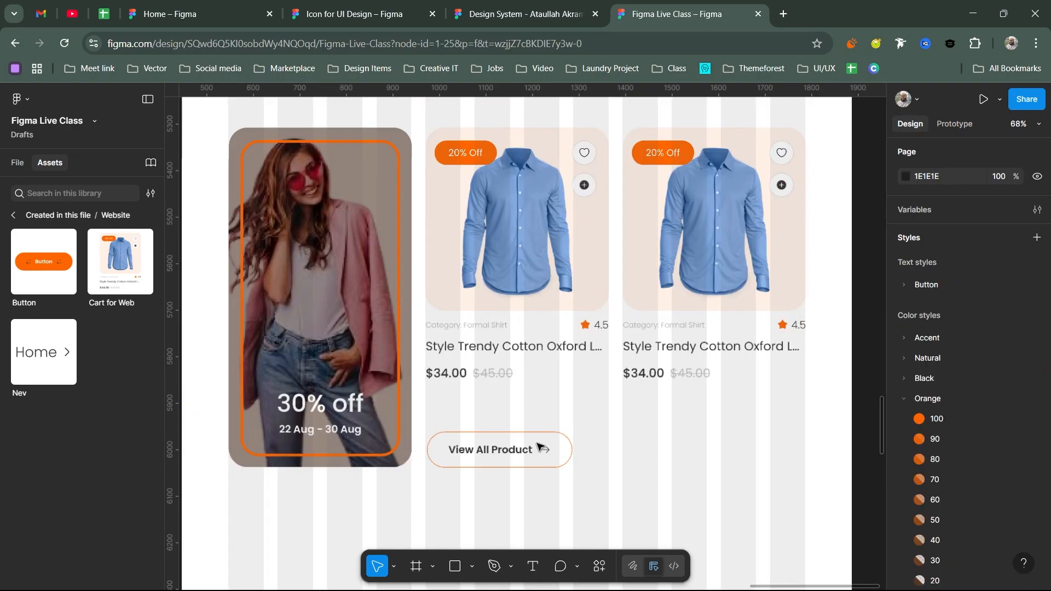
pyautogui.click(539, 447)
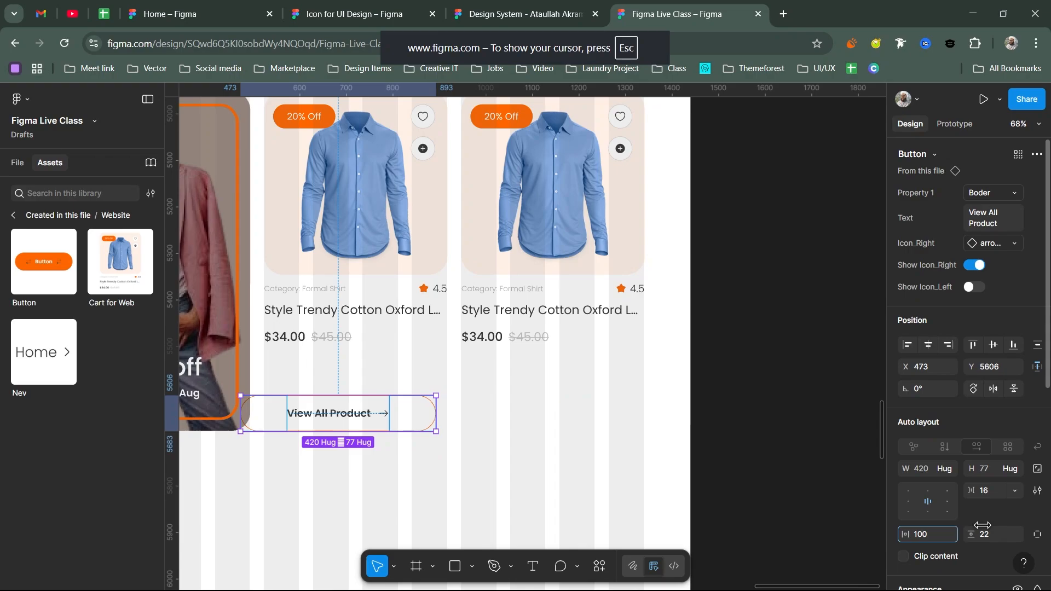
pyautogui.moveTo(983, 526); pyautogui.dragTo(988, 530)
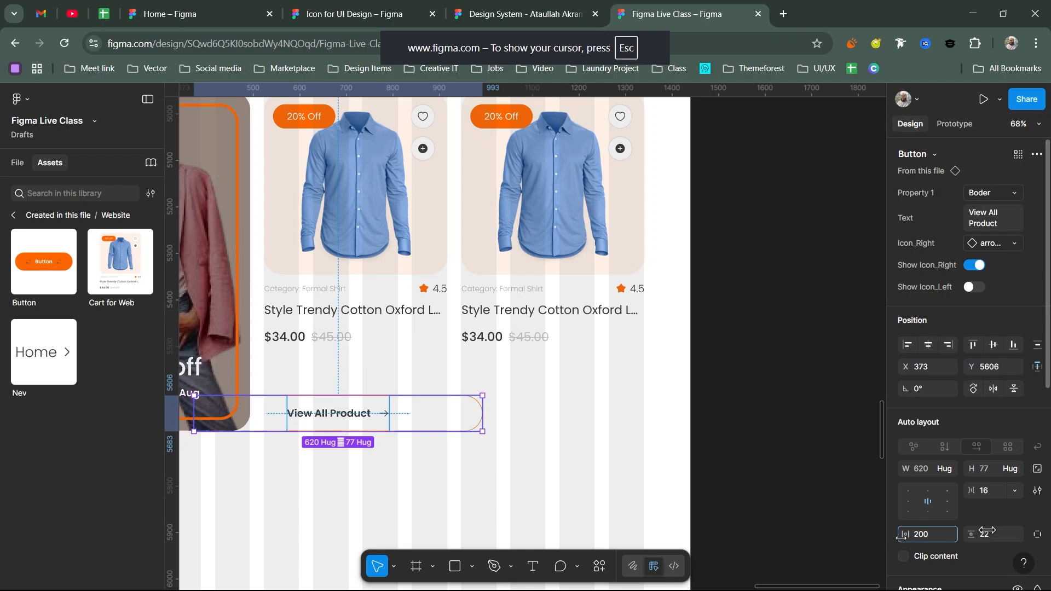
pyautogui.moveTo(444, 424); pyautogui.dragTo(514, 425)
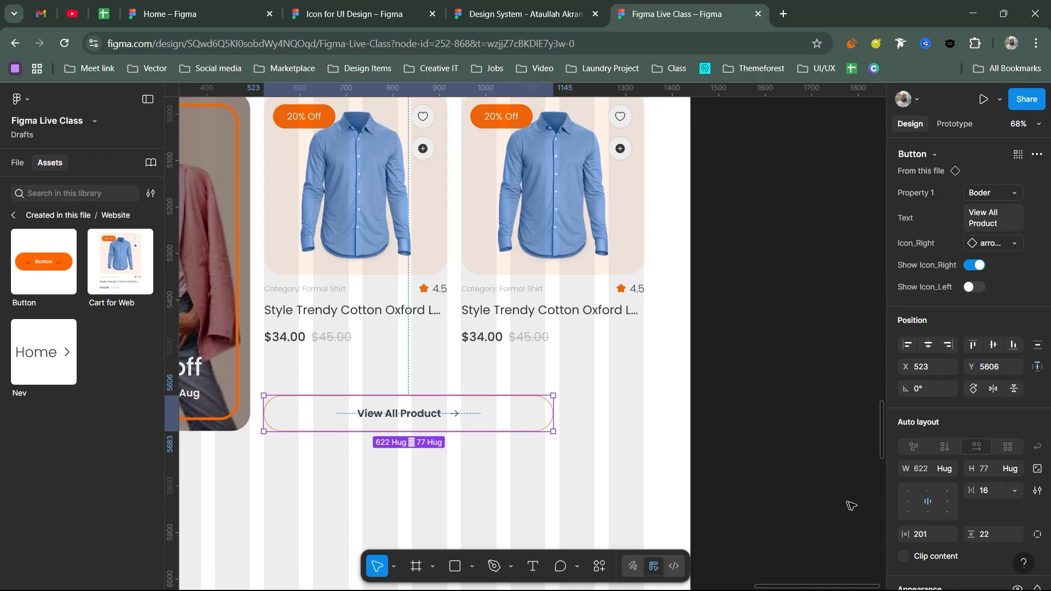
pyautogui.hotkey('shift', 'space')
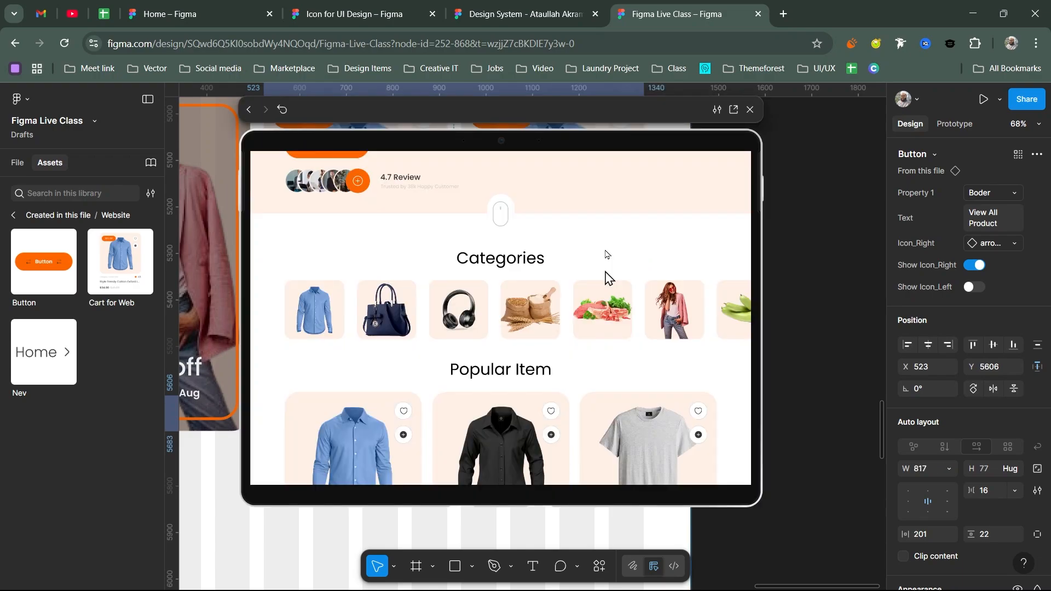
# - Scroll the preview to the Best Seller row and test the View All Product button's click state
pyautogui.scroll(-5, 605, 318)
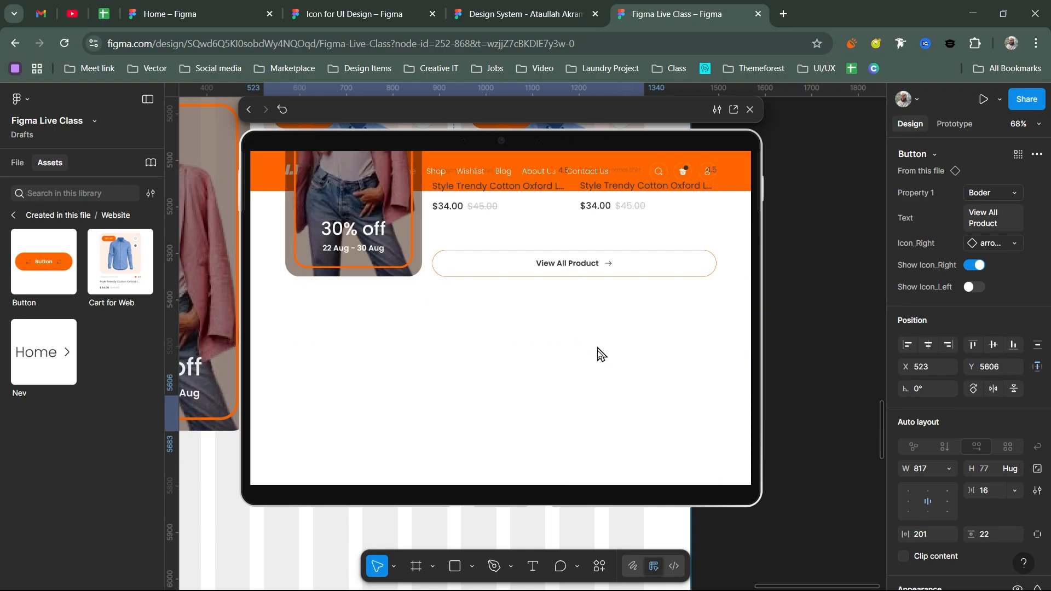
pyautogui.scroll(2, 598, 354)
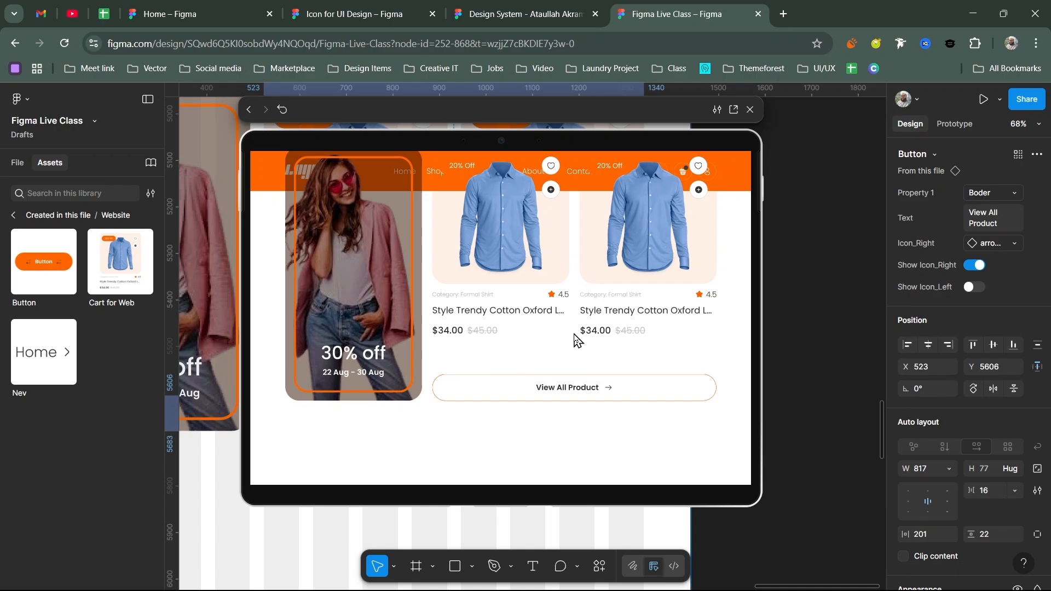
pyautogui.scroll(1, 360, 272)
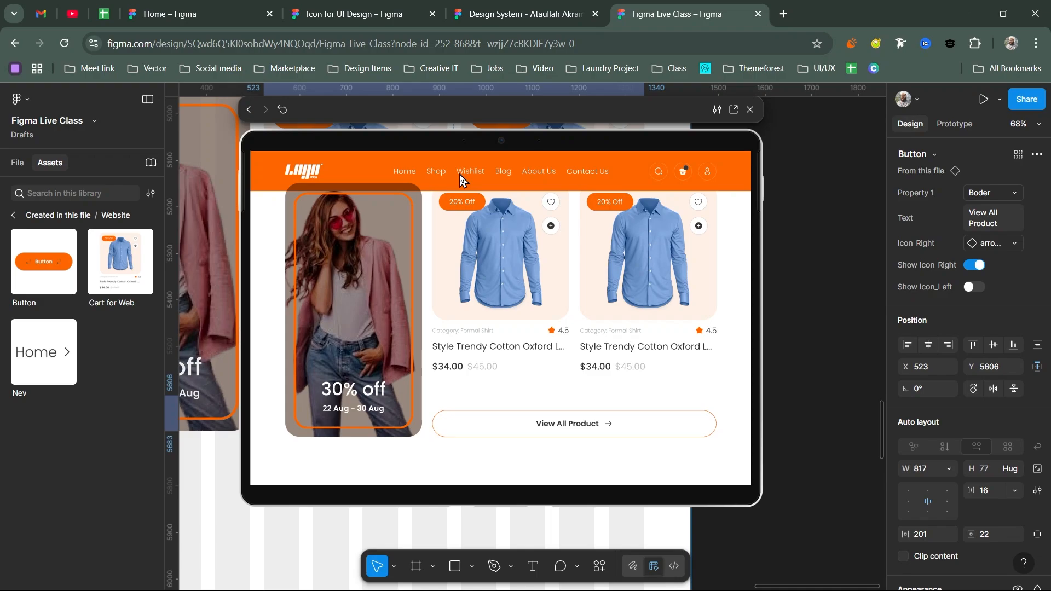
pyautogui.scroll(-1, 459, 175)
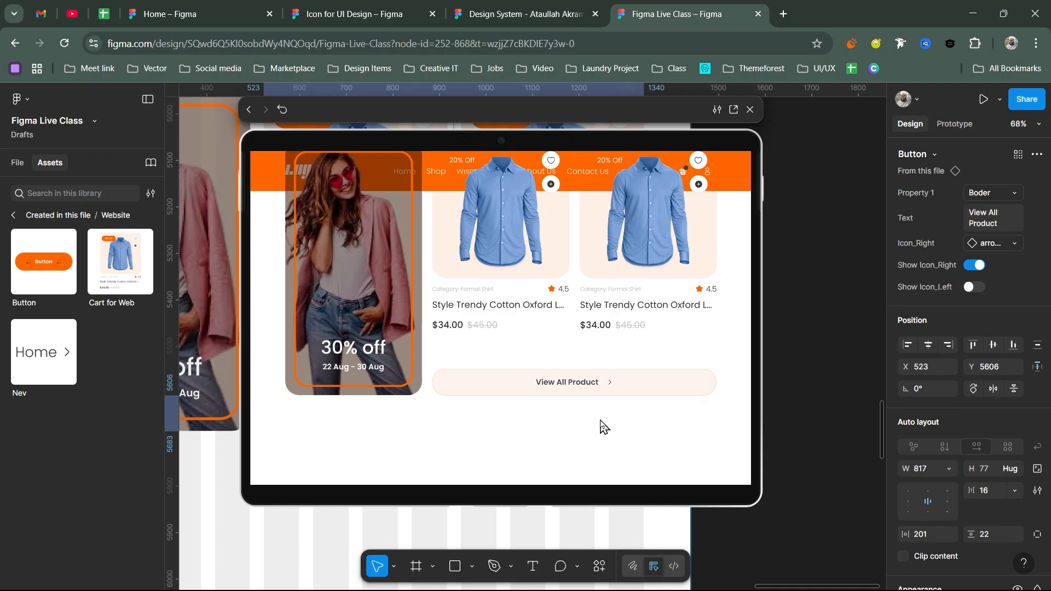
pyautogui.click(608, 394)
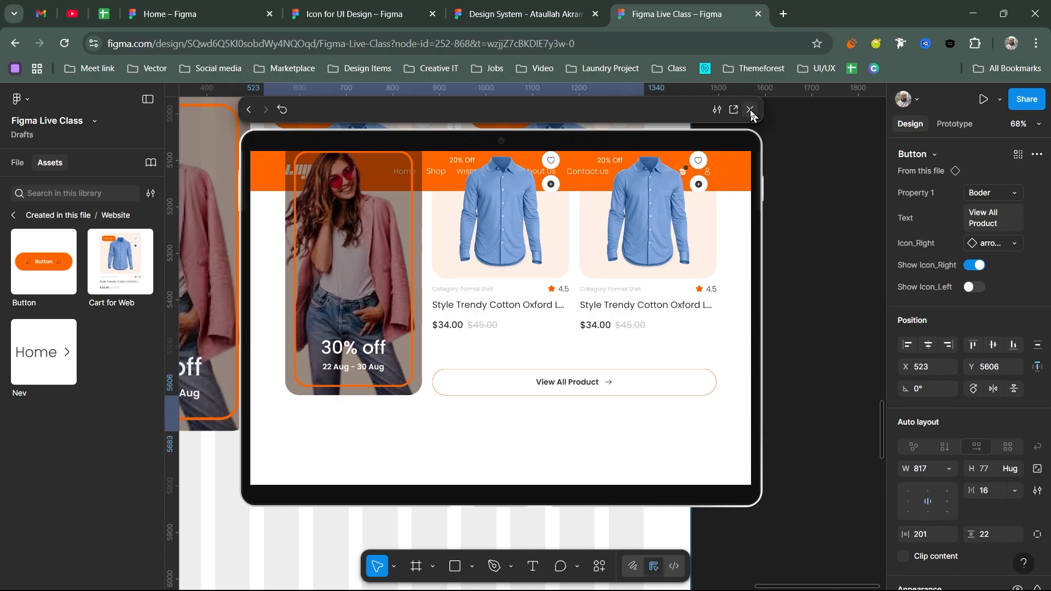
# - Back in the editor, shorten the promo card from the bottom and select its '30% off' and date text
pyautogui.click(750, 110)
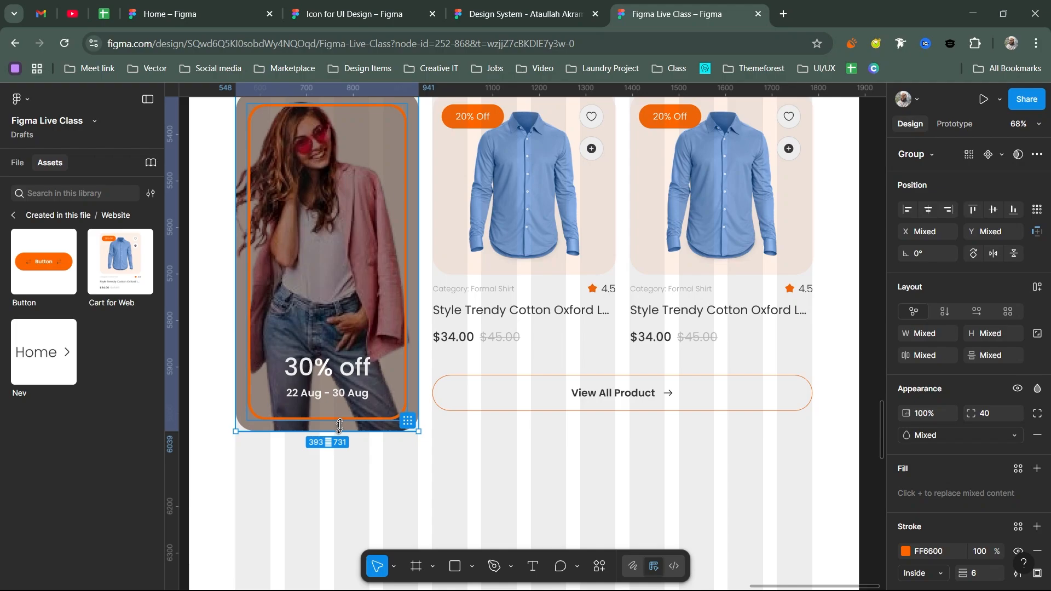
pyautogui.moveTo(340, 426); pyautogui.dragTo(339, 407)
pyautogui.doubleClick(338, 383)
pyautogui.scroll(5, 338, 388)
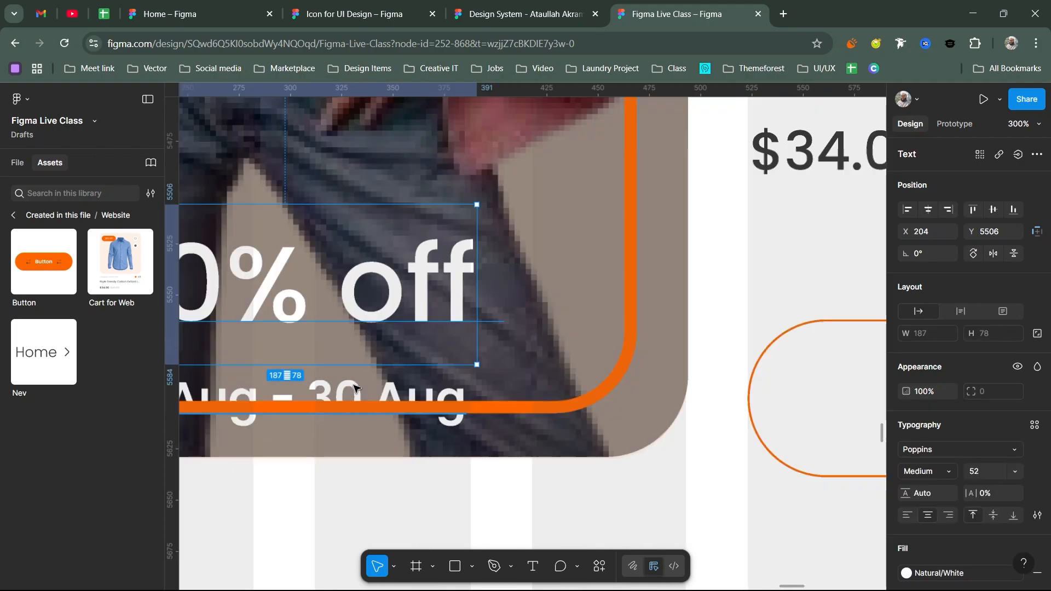
pyautogui.keyDown('shift'); pyautogui.click(355, 387); pyautogui.keyUp('shift')
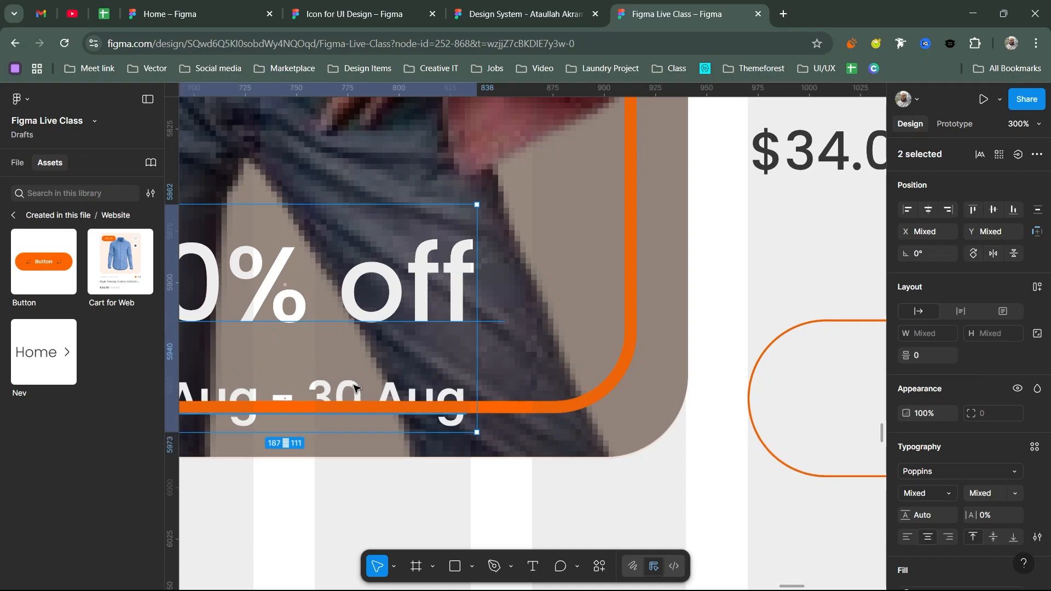
pyautogui.scroll(-5, 377, 188)
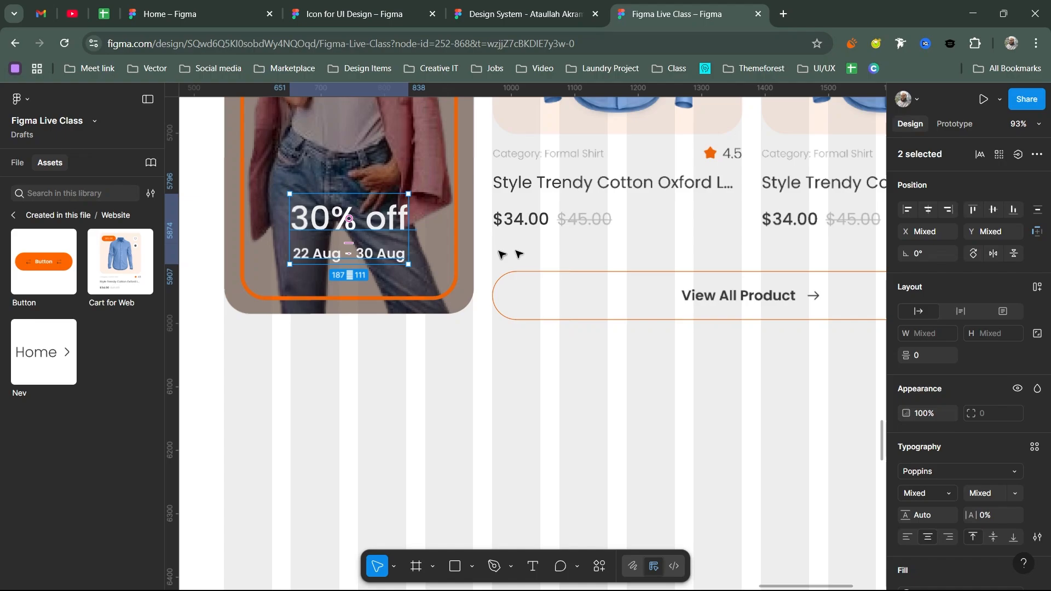
pyautogui.scroll(-3, 414, 245)
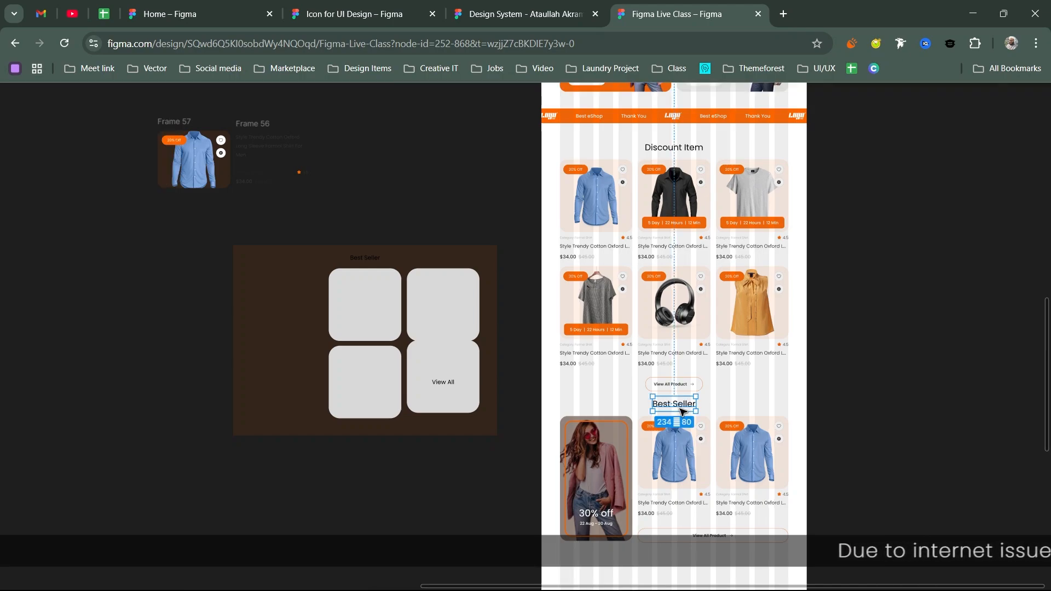
# - Marquee-select the two Best Seller shirt cards and wrap them in auto layout with Shift+A
pyautogui.scroll(-3, 868, 336)
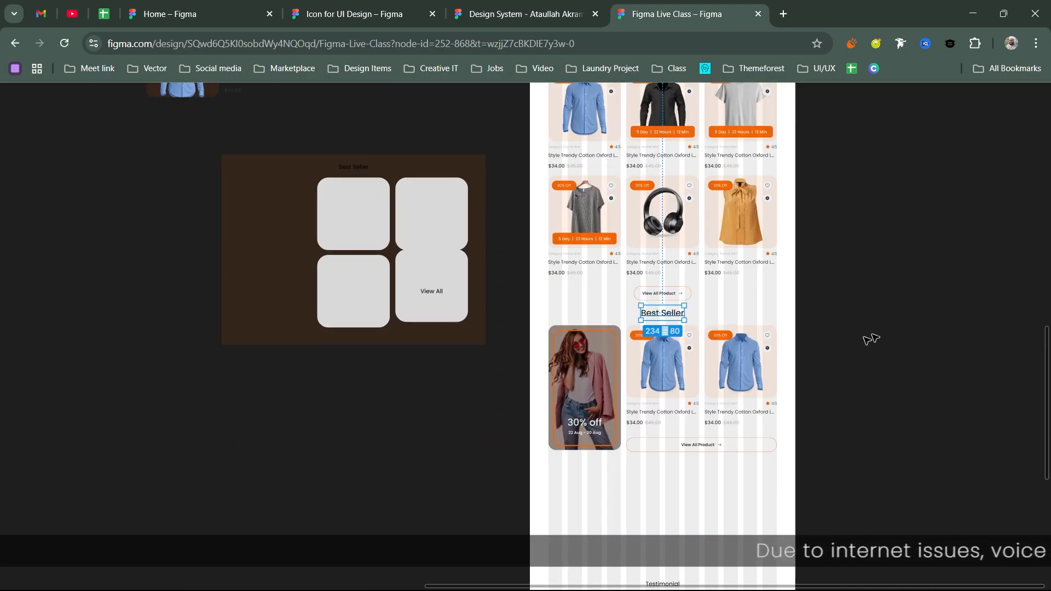
pyautogui.moveTo(860, 339); pyautogui.dragTo(663, 413)
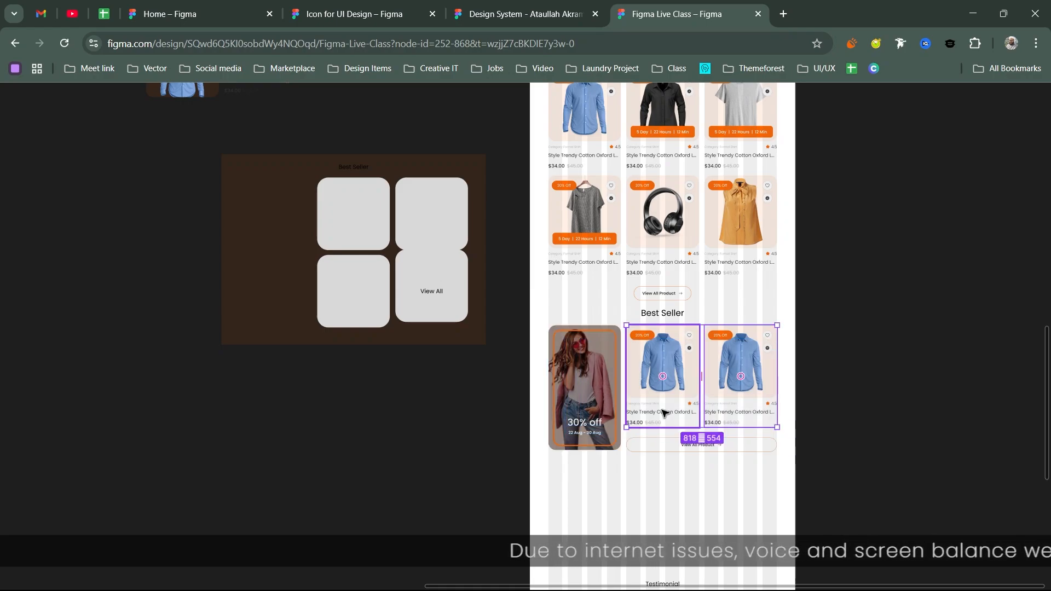
pyautogui.hotkey('shift', 'a')
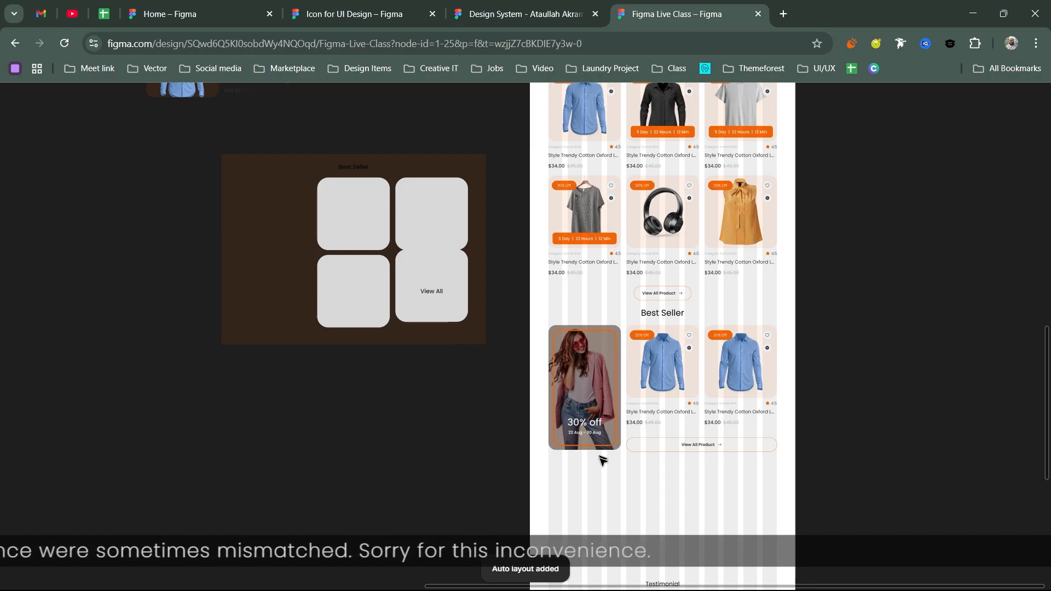
pyautogui.scroll(-5, 602, 460)
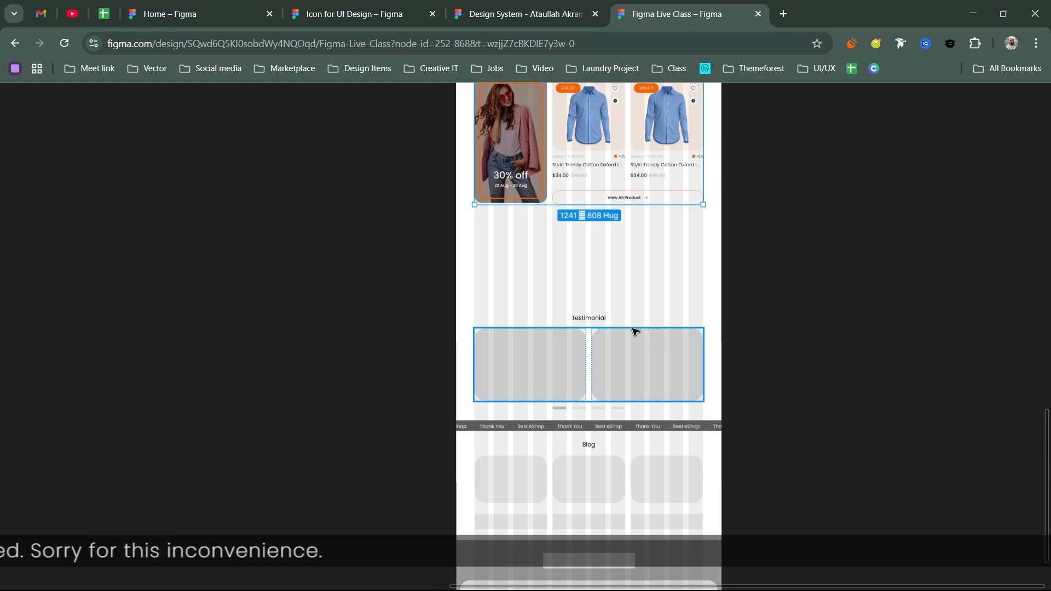
pyautogui.scroll(1, 634, 330)
pyautogui.hscroll(-1, 634, 331)
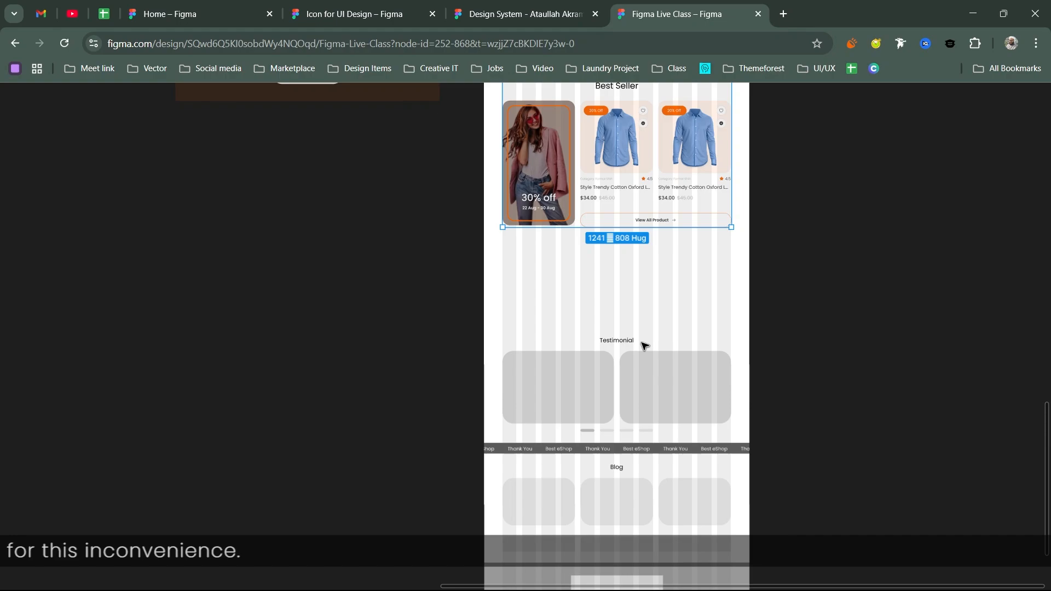
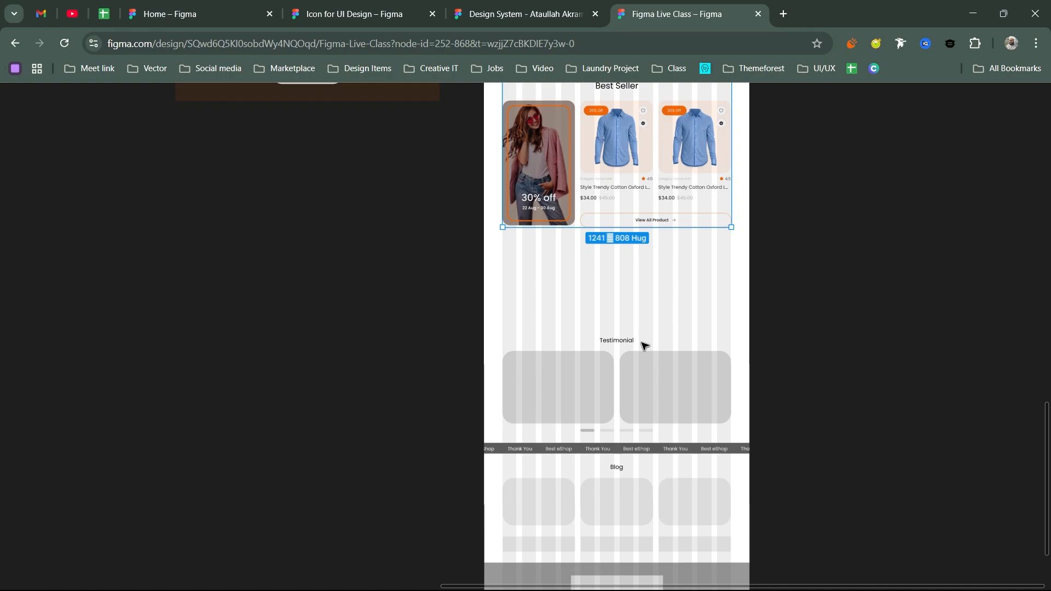
# - Duplicate the Best Seller heading above the Testimonial section and set it to Auto width, 234 wide
pyautogui.moveTo(655, 269); pyautogui.dragTo(659, 318)
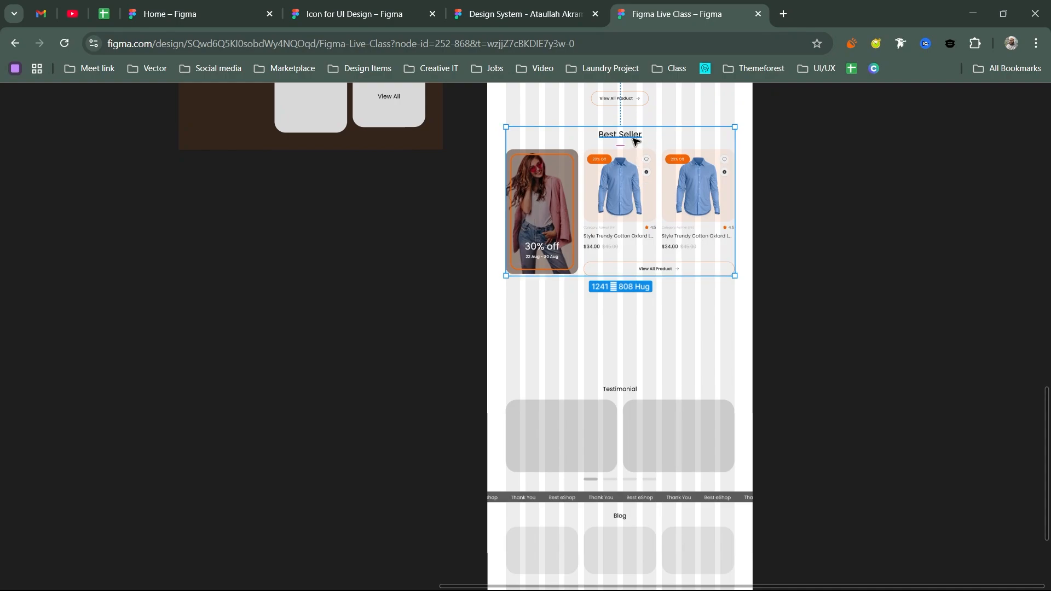
pyautogui.moveTo(633, 141); pyautogui.dragTo(643, 325)
pyautogui.moveTo(643, 354); pyautogui.dragTo(642, 368)
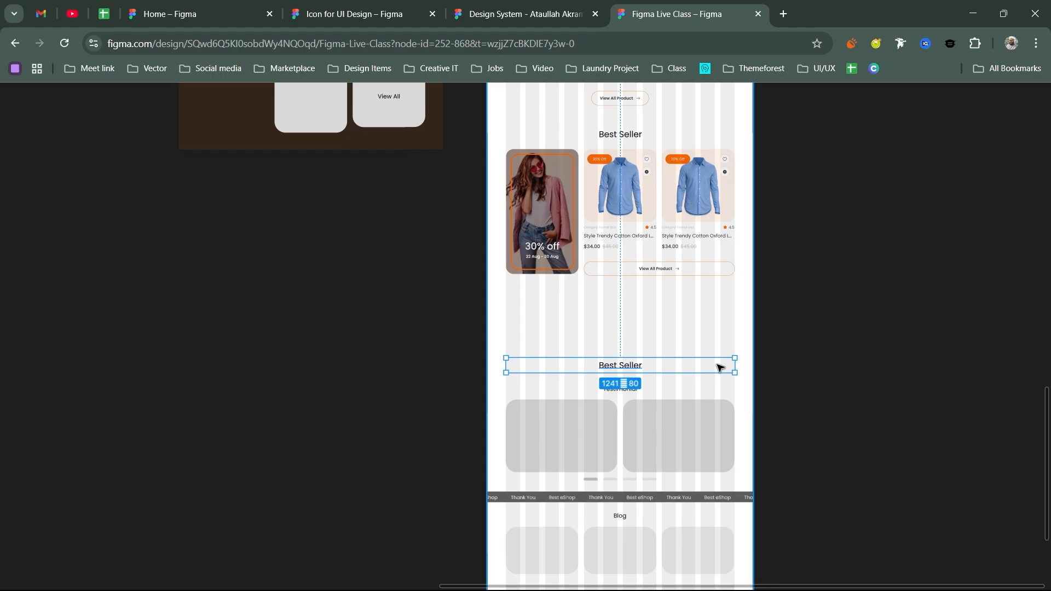
pyautogui.hotkey('ctrl', '\\')
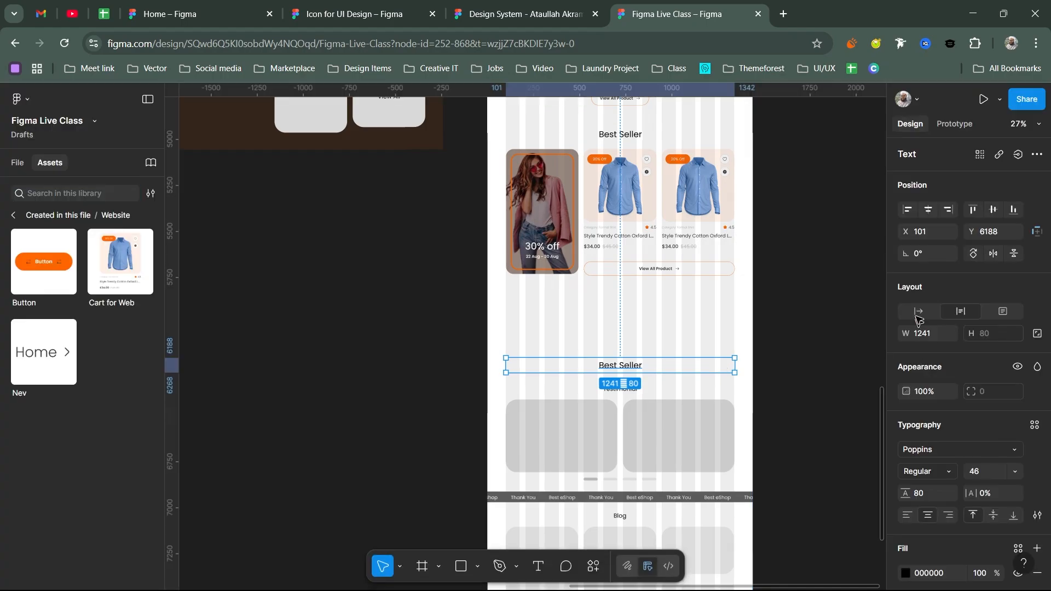
pyautogui.click(919, 312)
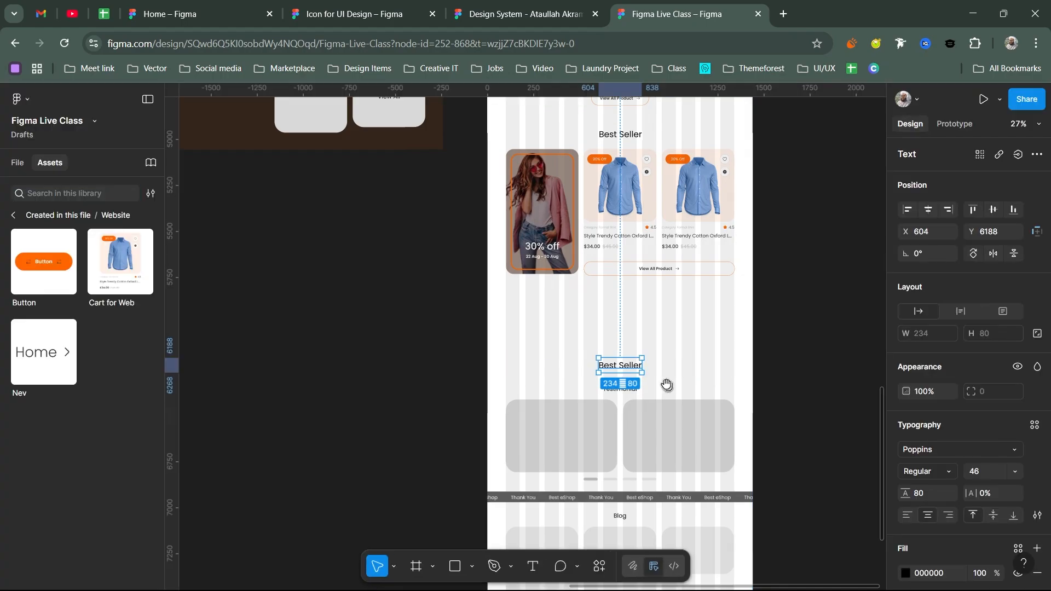
pyautogui.scroll(-2, 659, 295)
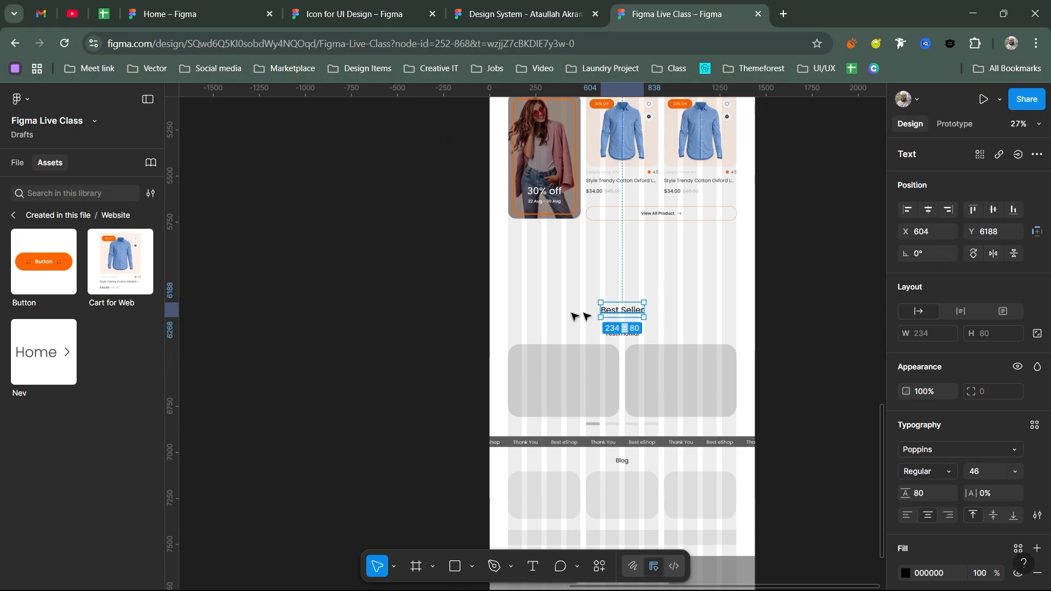
pyautogui.click(629, 354)
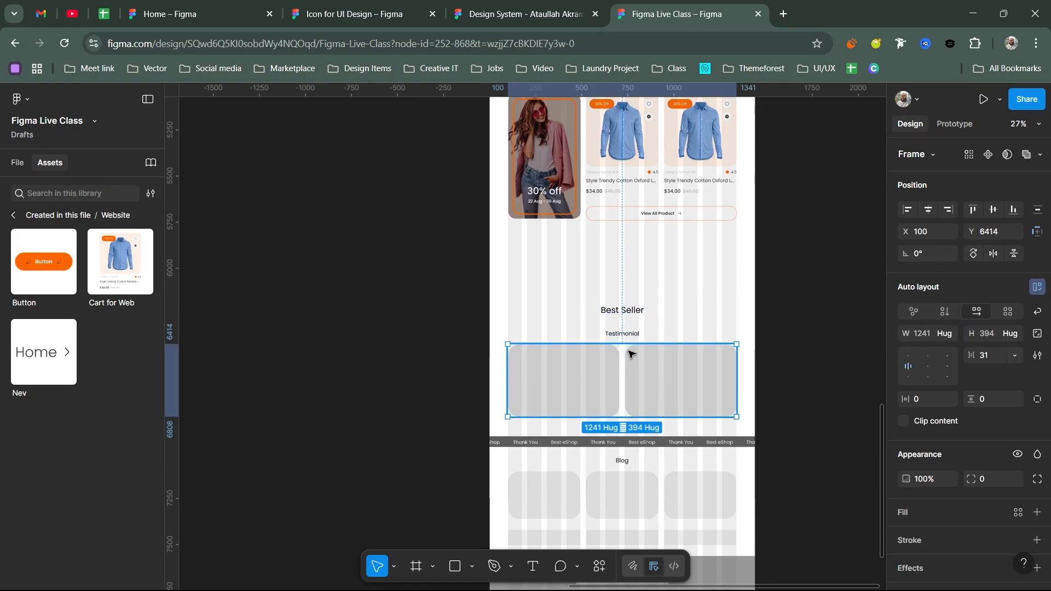
# - Fill the left testimonial card with the Orange/10 colour style, leaving the right card grey
pyautogui.press('Return')
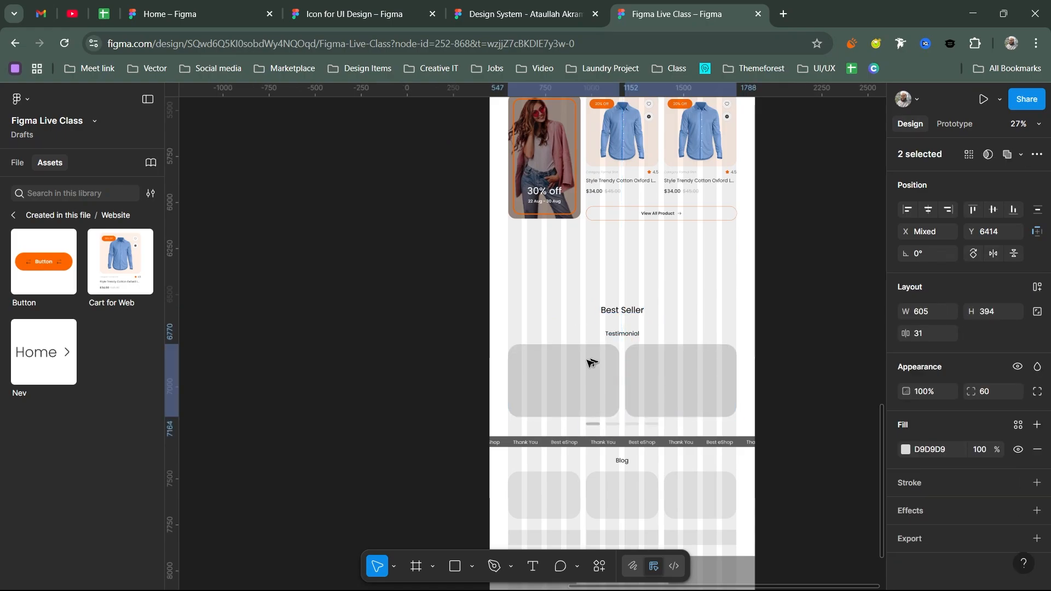
pyautogui.click(570, 389)
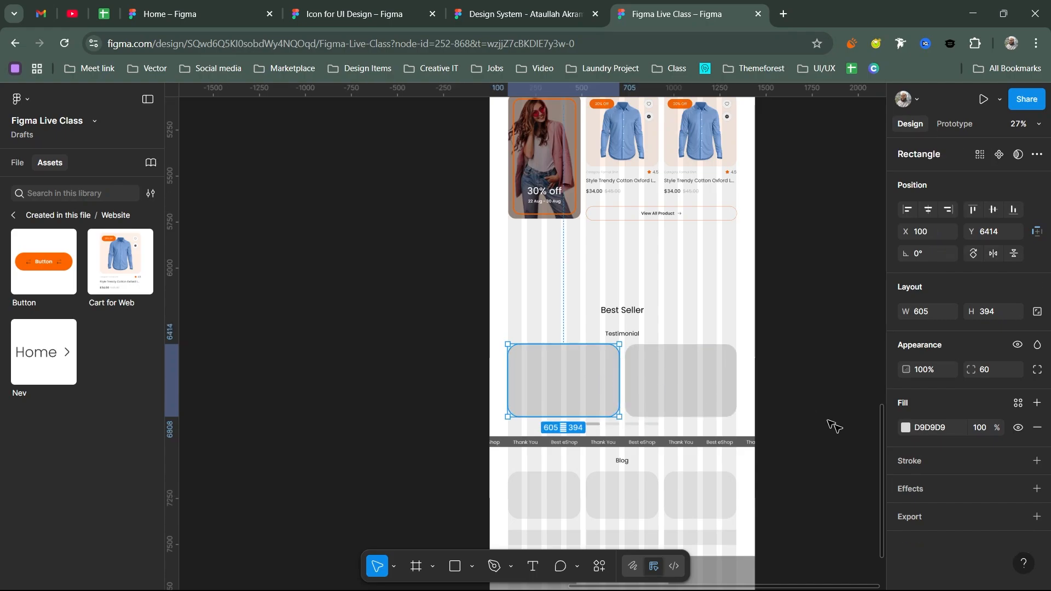
pyautogui.click(1019, 403)
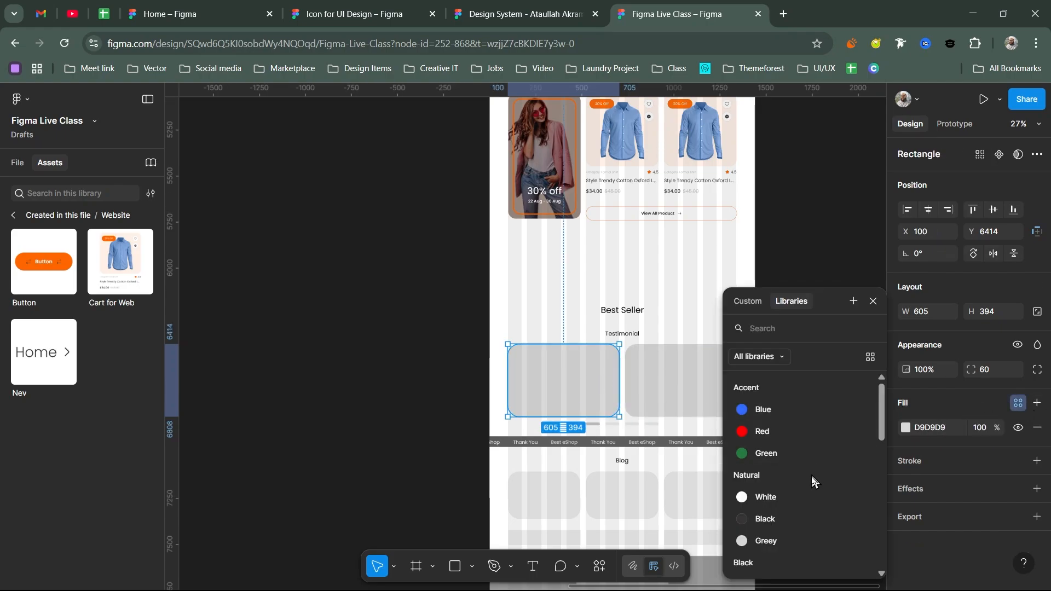
pyautogui.scroll(-5, 810, 479)
pyautogui.scroll(-2, 810, 479)
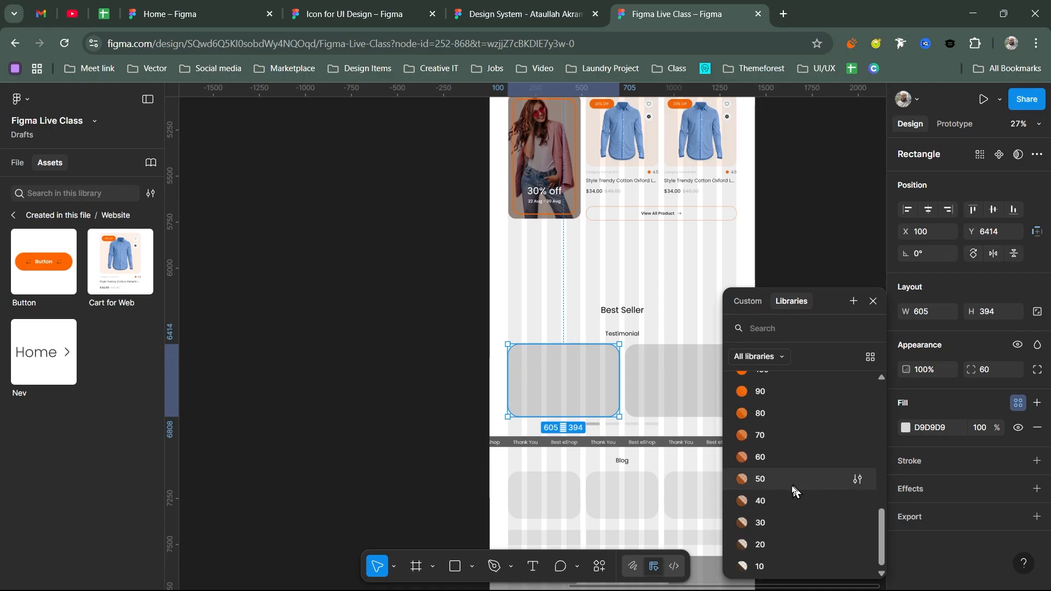
pyautogui.click(759, 564)
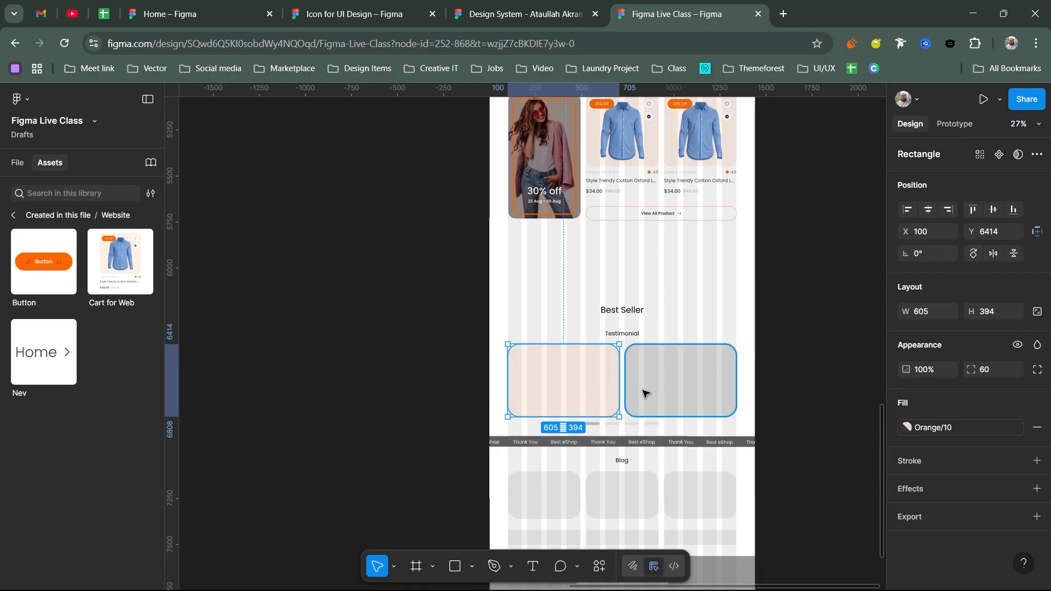
pyautogui.click(684, 382)
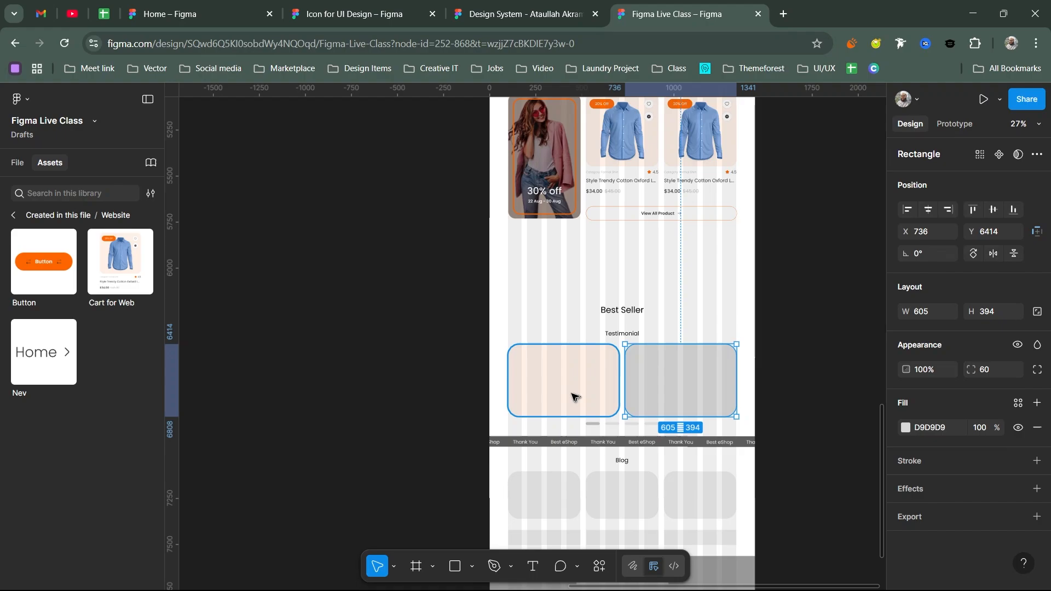
pyautogui.scroll(5, 572, 385)
pyautogui.moveTo(574, 373); pyautogui.dragTo(497, 347)
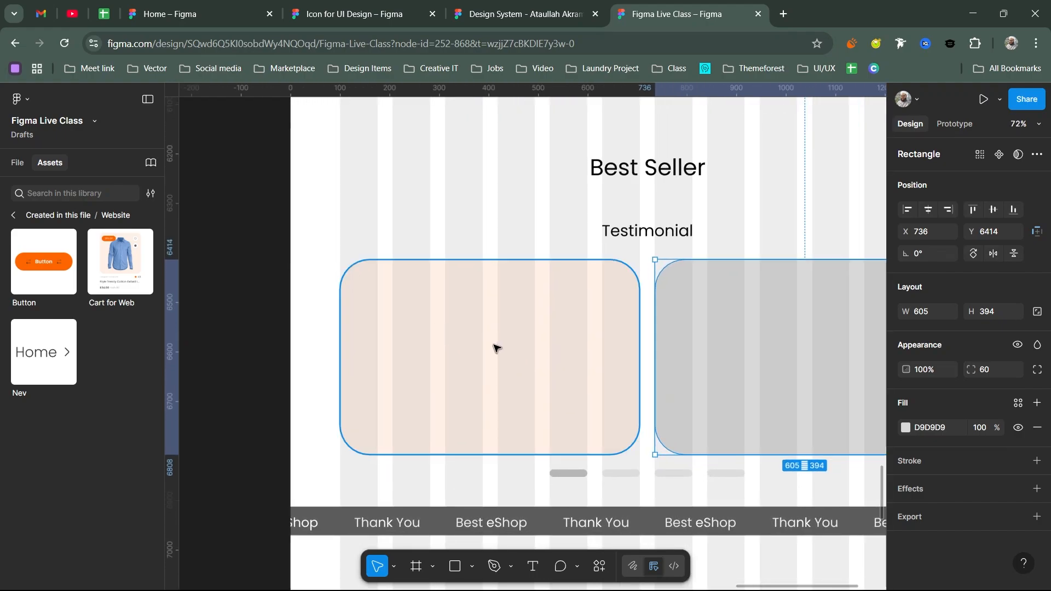
# - Draw an avatar circle near the card's top and type the reviewer's name below it
pyautogui.press('r')
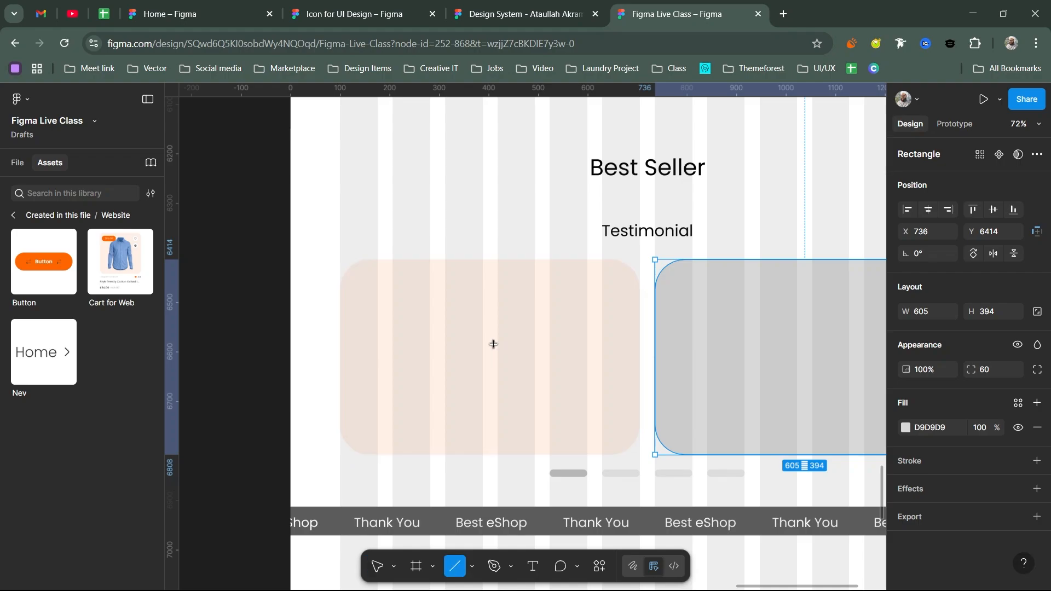
pyautogui.press('o')
pyautogui.moveTo(463, 241)
pyautogui.mouseDown()
pyautogui.moveTo(516, 294)
pyautogui.moveTo(492, 277)
pyautogui.moveTo(494, 302)
pyautogui.mouseUp()
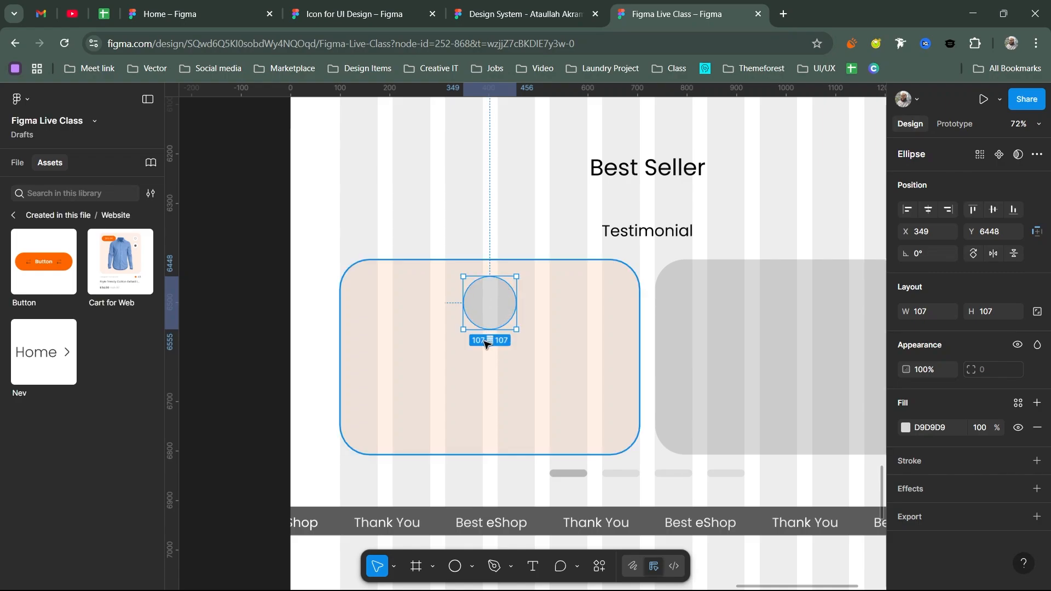
pyautogui.press('t')
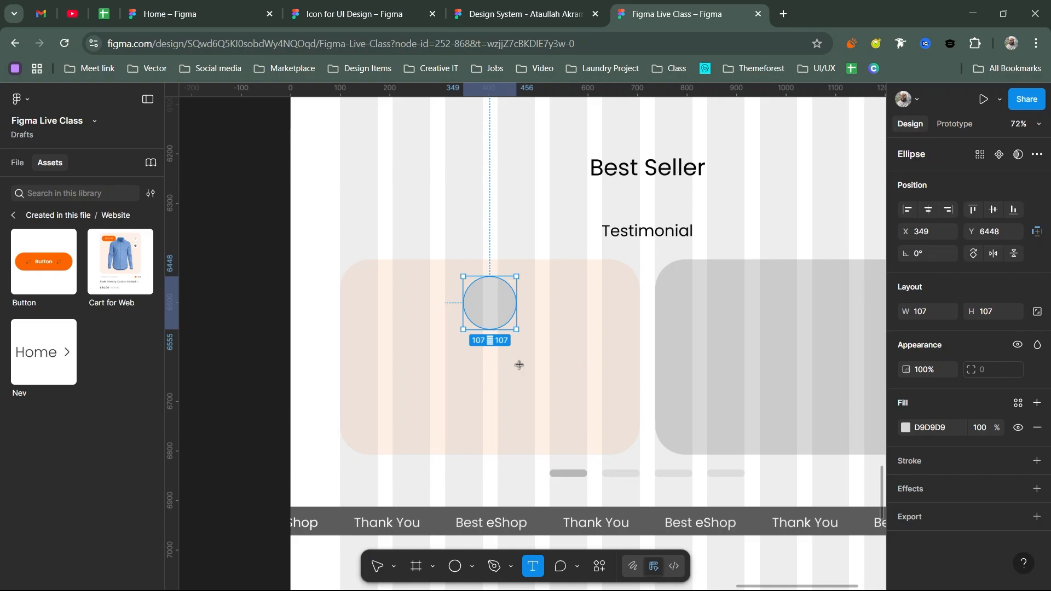
pyautogui.click(485, 359)
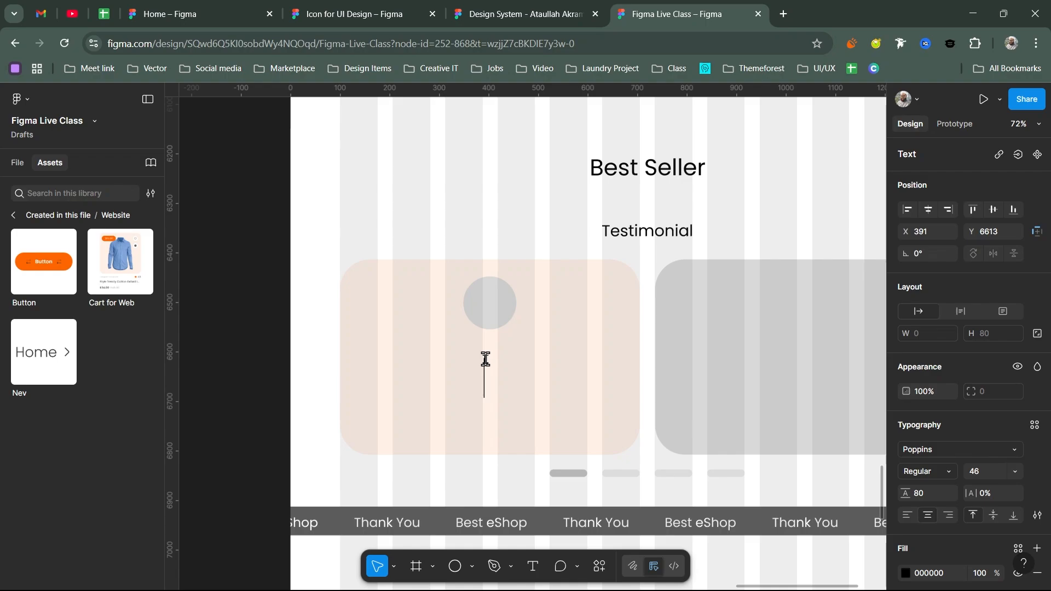
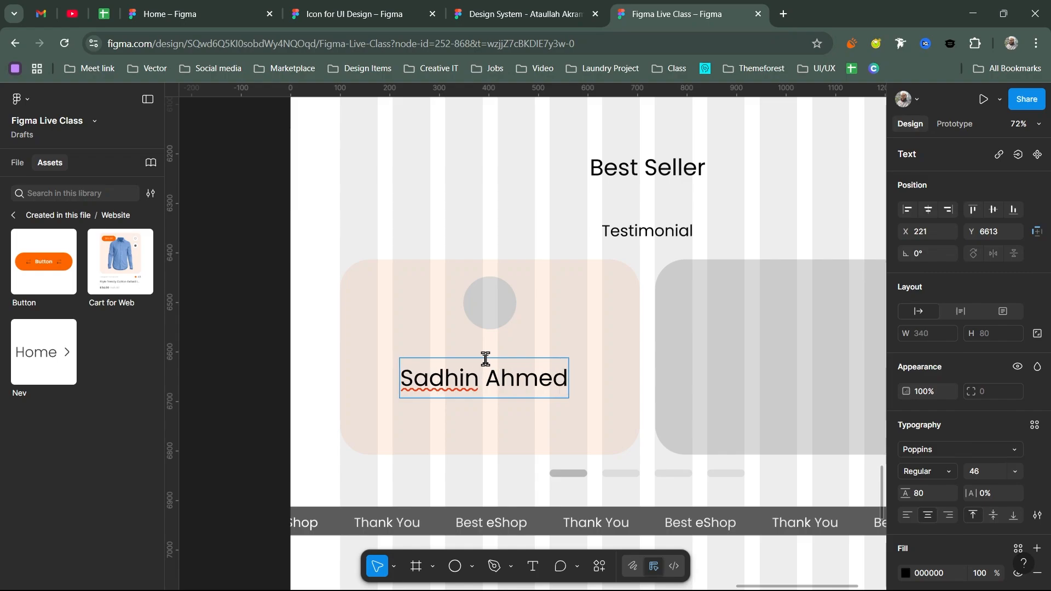
pyautogui.press('Escape')
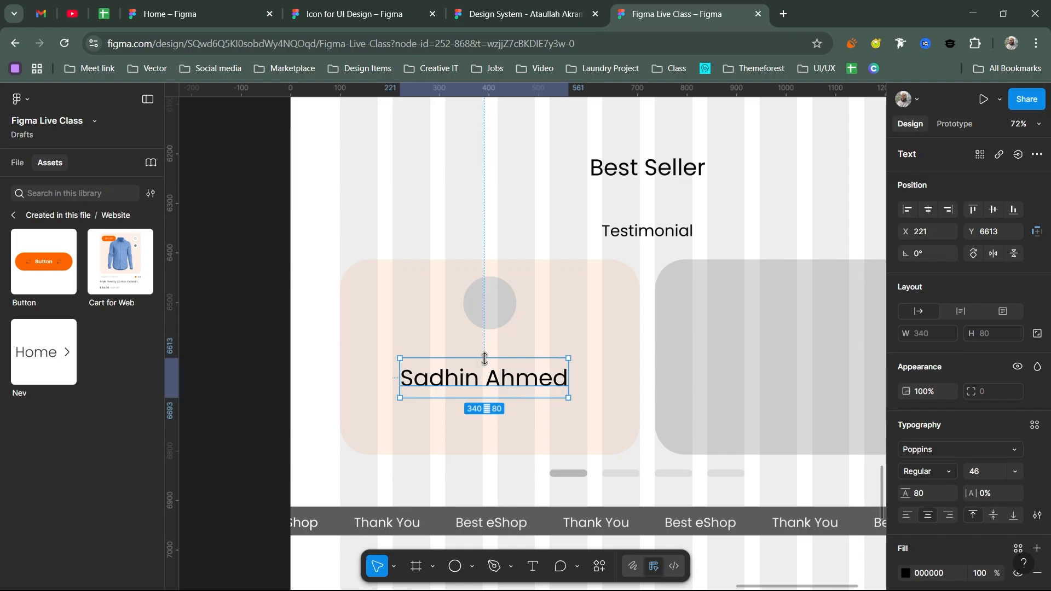
# - Set the reviewer name to font size 26 in Medium weight
pyautogui.click(985, 472)
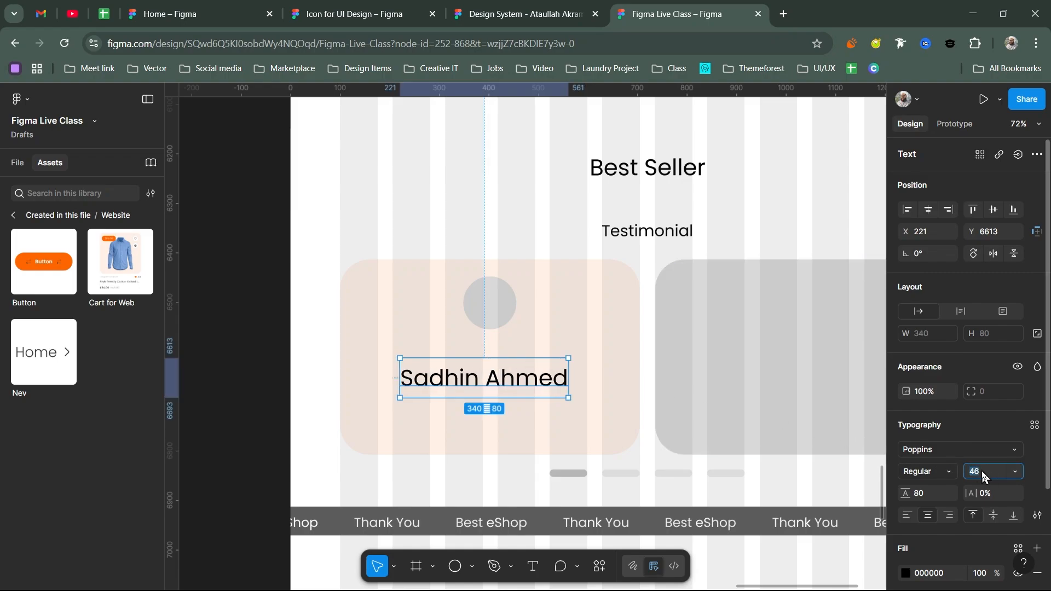
pyautogui.write('26')
pyautogui.press('Return')
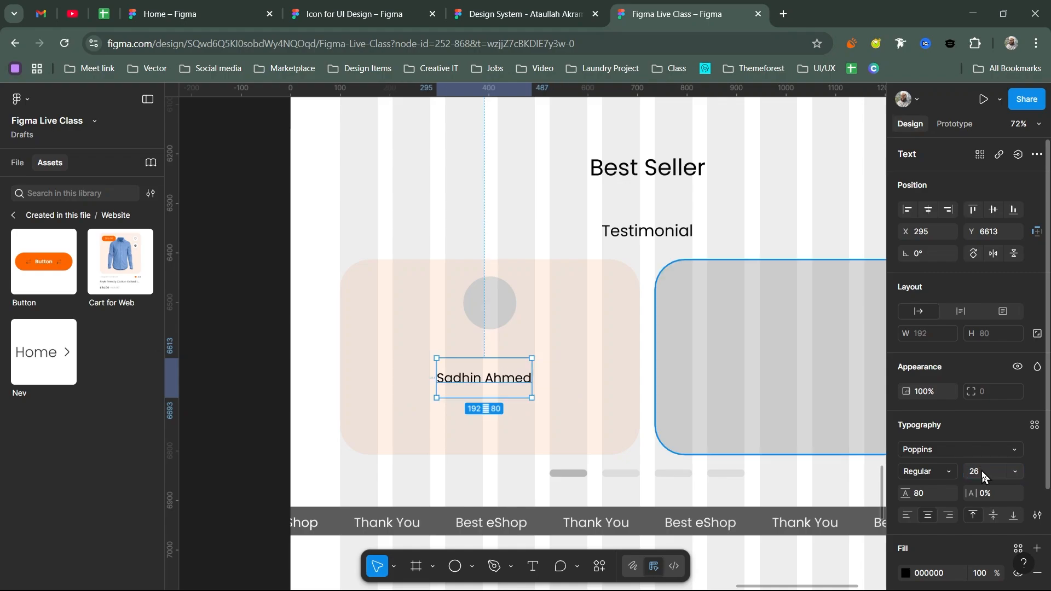
pyautogui.click(933, 472)
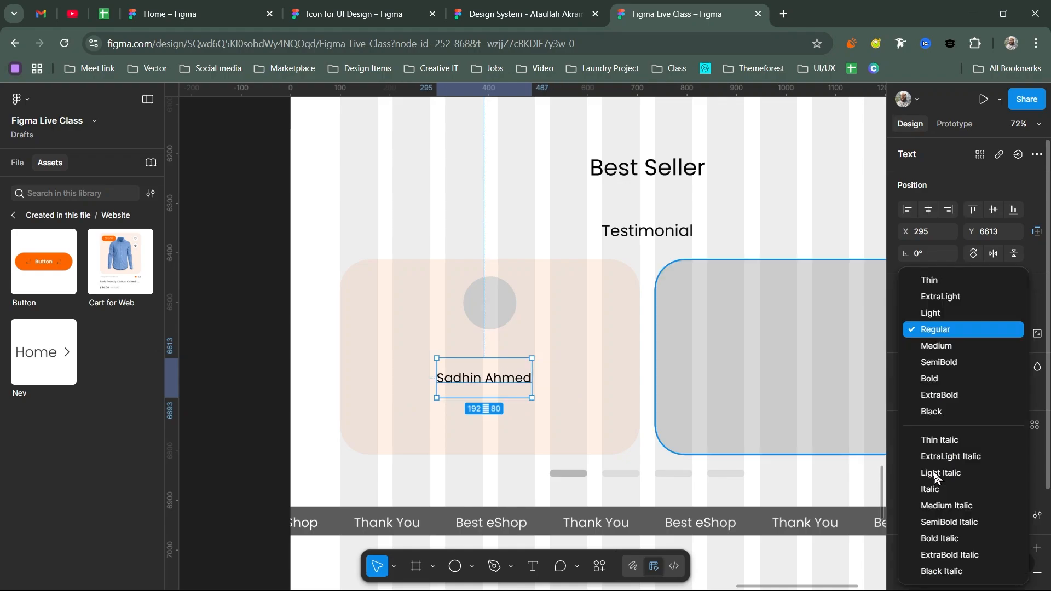
pyautogui.click(950, 346)
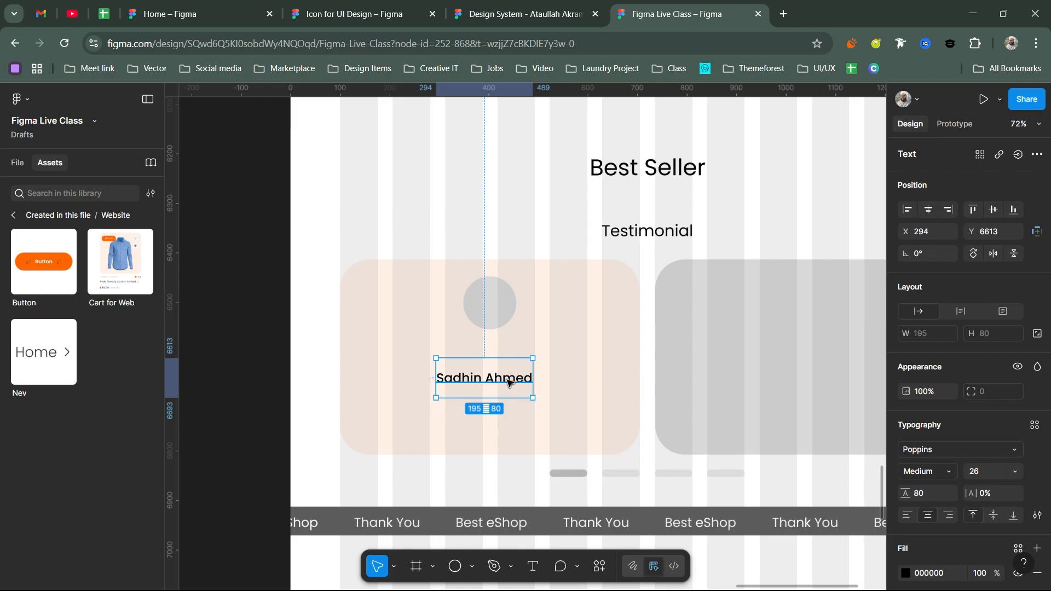
pyautogui.moveTo(509, 380)
pyautogui.mouseDown()
pyautogui.moveTo(520, 352)
pyautogui.moveTo(503, 372)
pyautogui.mouseUp()
pyautogui.hotkey('ctrl', 'z')
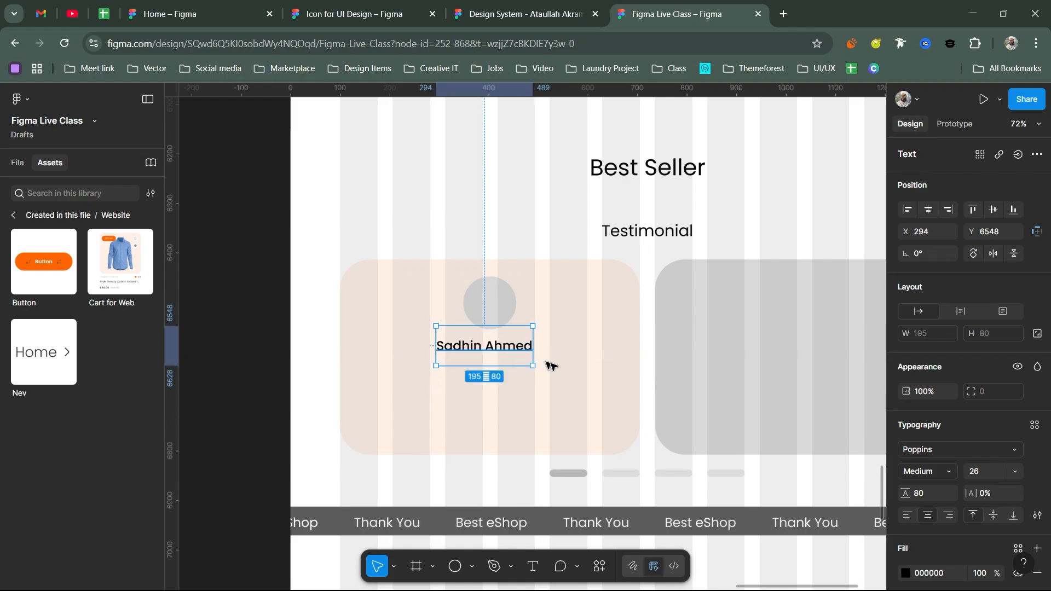
# - Give the name a 48 line height, position it under the circle, and duplicate it
pyautogui.click(940, 497)
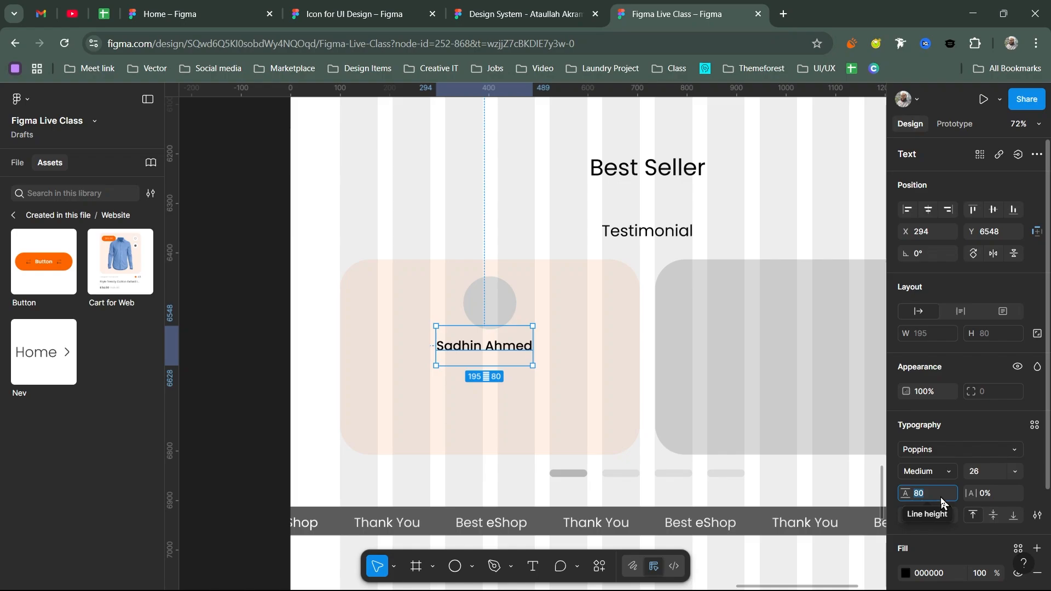
pyautogui.write('28')
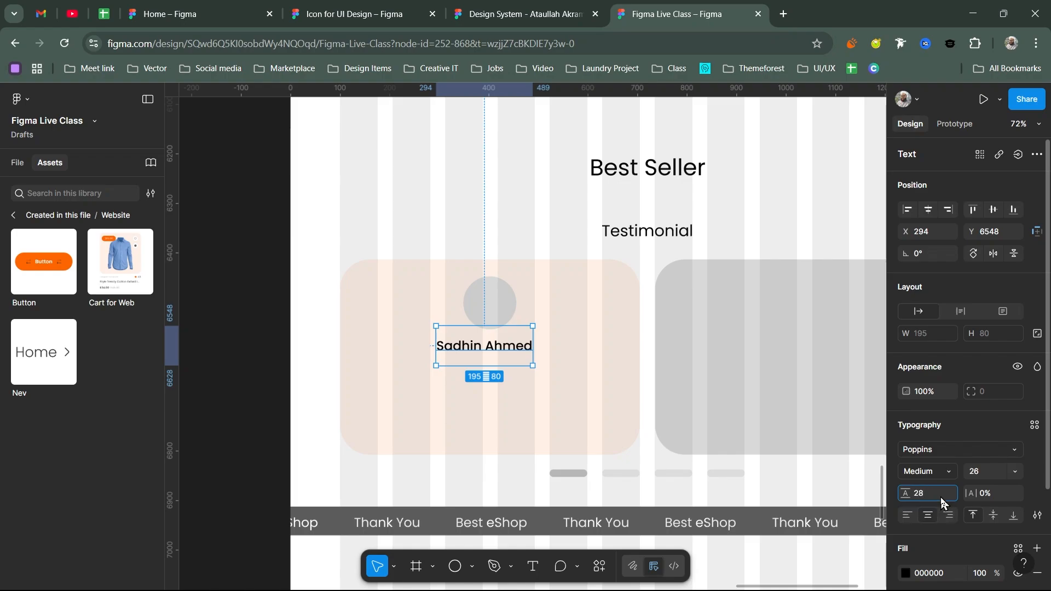
pyautogui.press('Return')
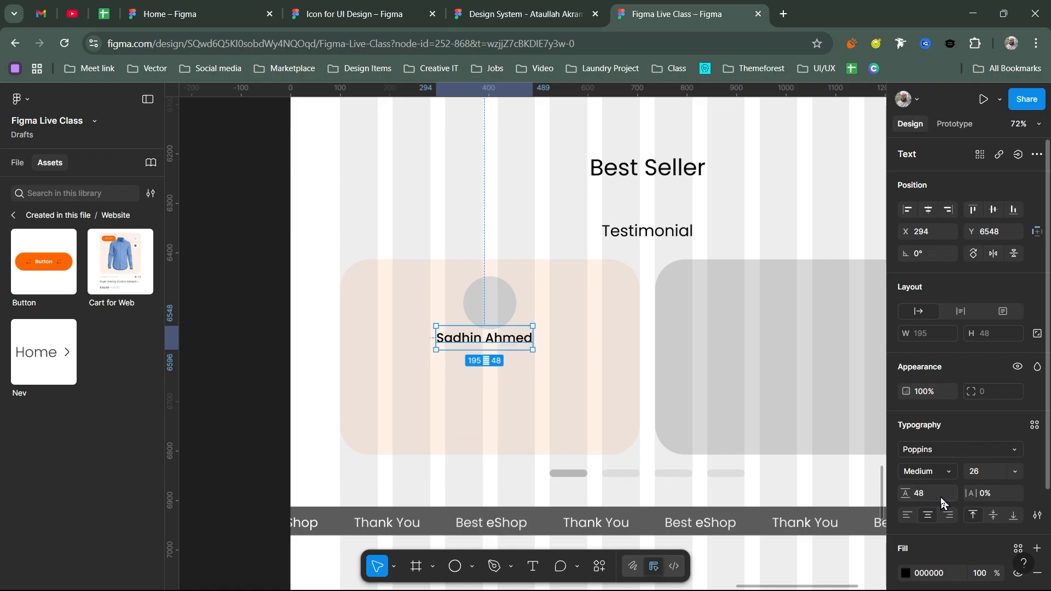
pyautogui.moveTo(510, 340); pyautogui.dragTo(500, 374)
pyautogui.hotkey('ctrl', 'd')
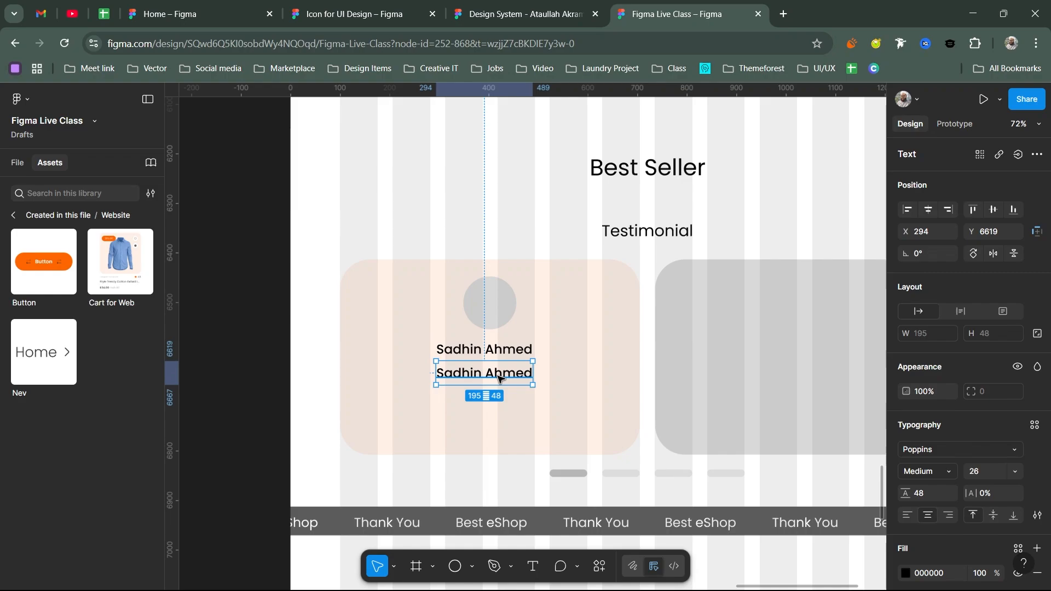
# - Rewrite the copied label as 'Happy Customer' in Regular weight, size 22, line height 36
pyautogui.doubleClick(498, 374)
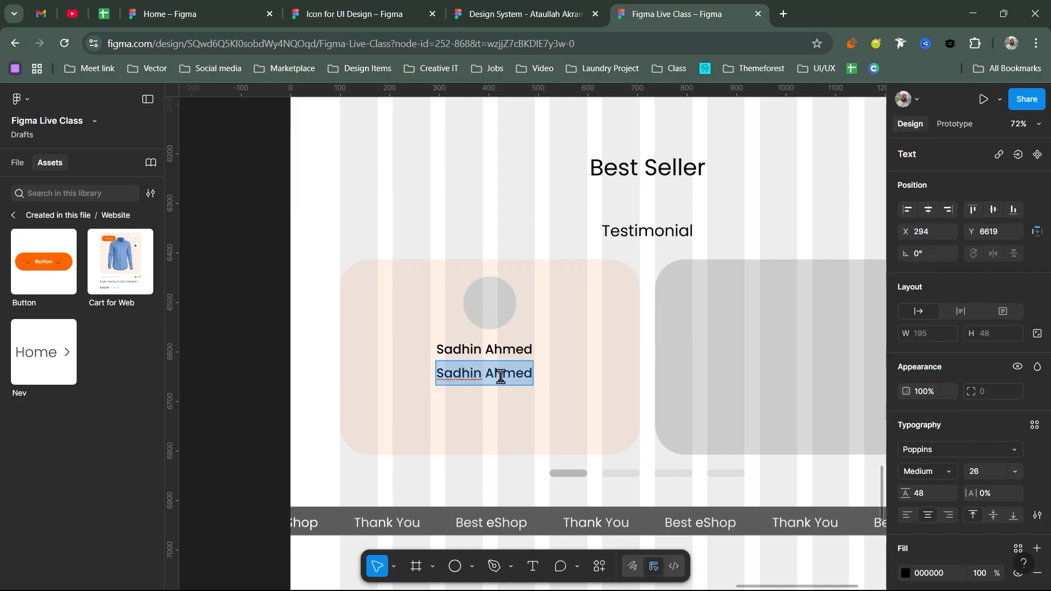
pyautogui.write('Ha')
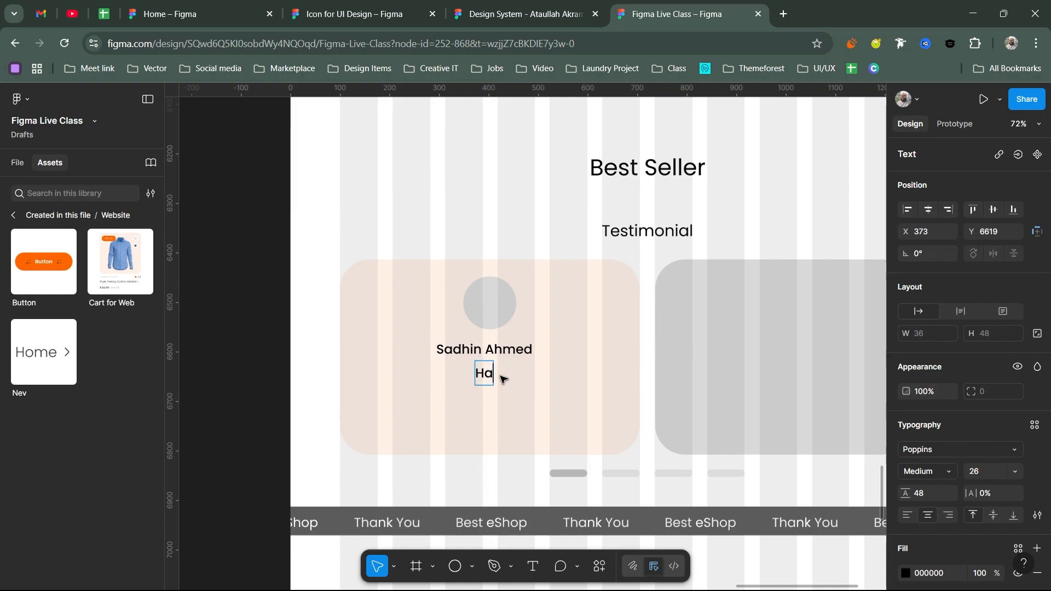
pyautogui.write('ppy ')
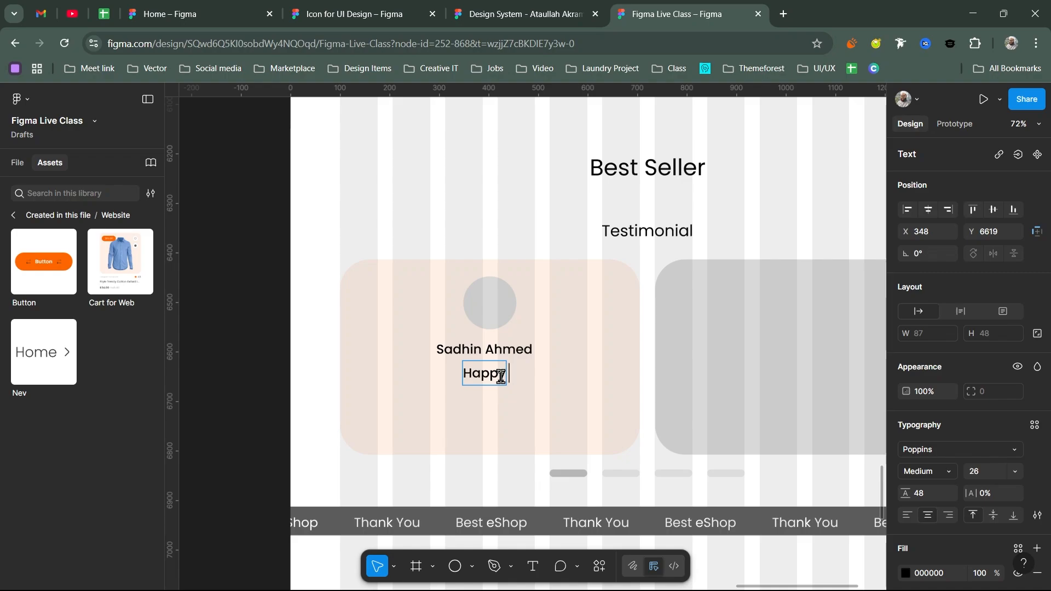
pyautogui.write('Customer')
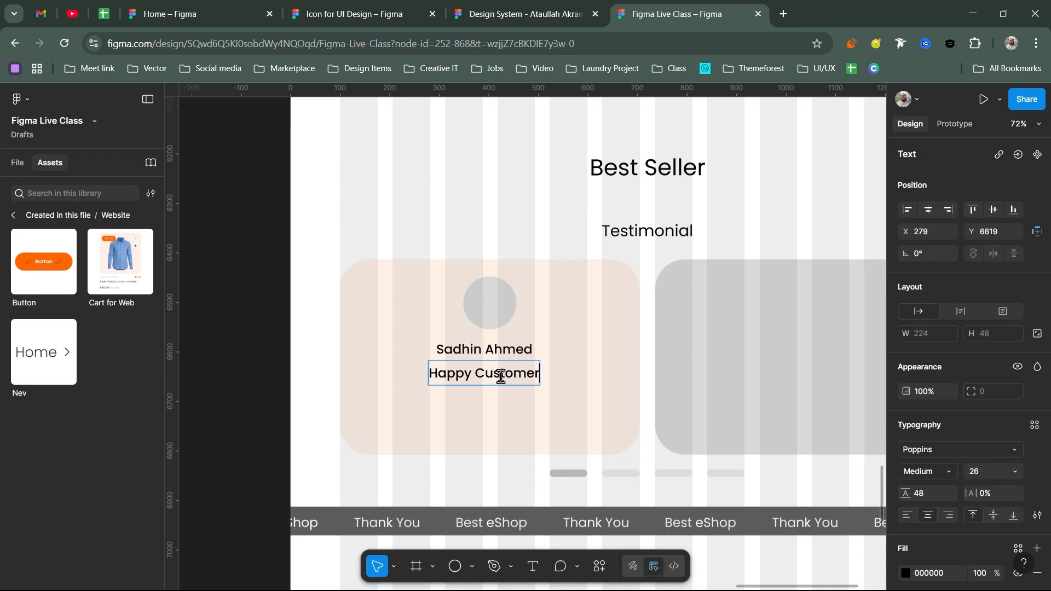
pyautogui.press('Escape')
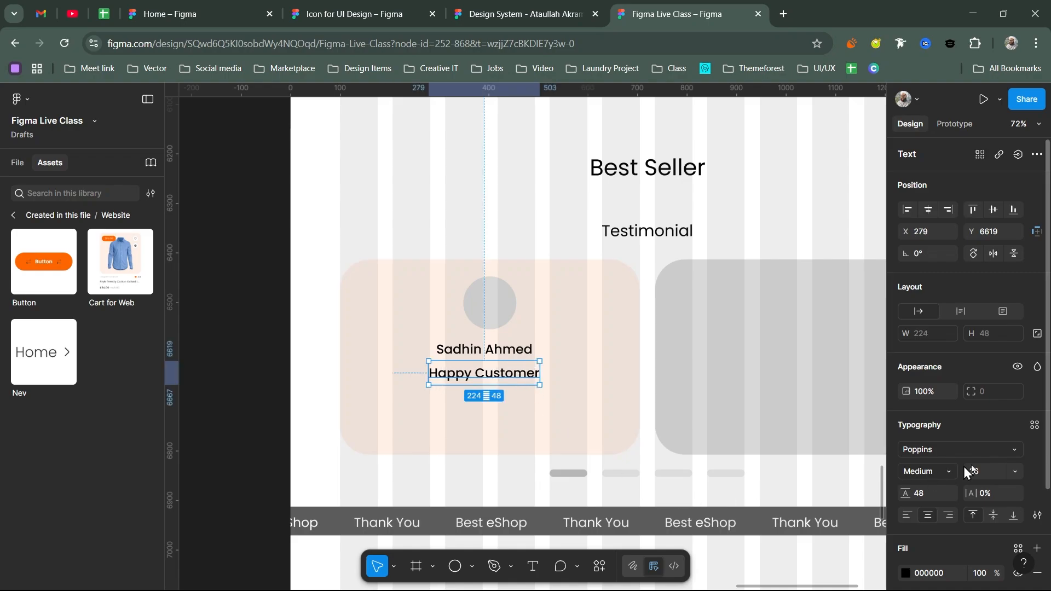
pyautogui.write('22')
pyautogui.press('Return')
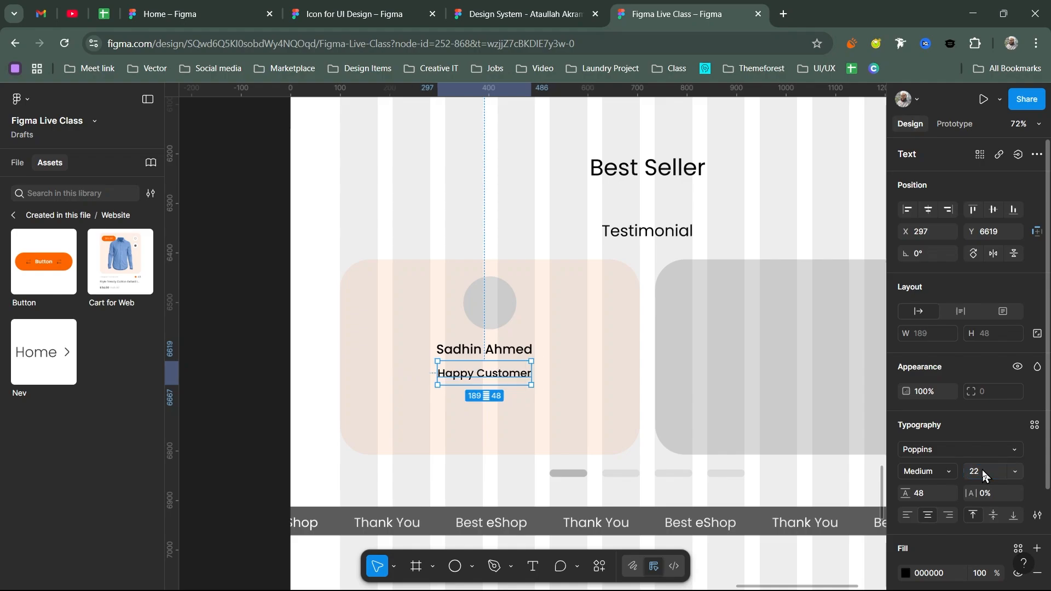
pyautogui.click(931, 470)
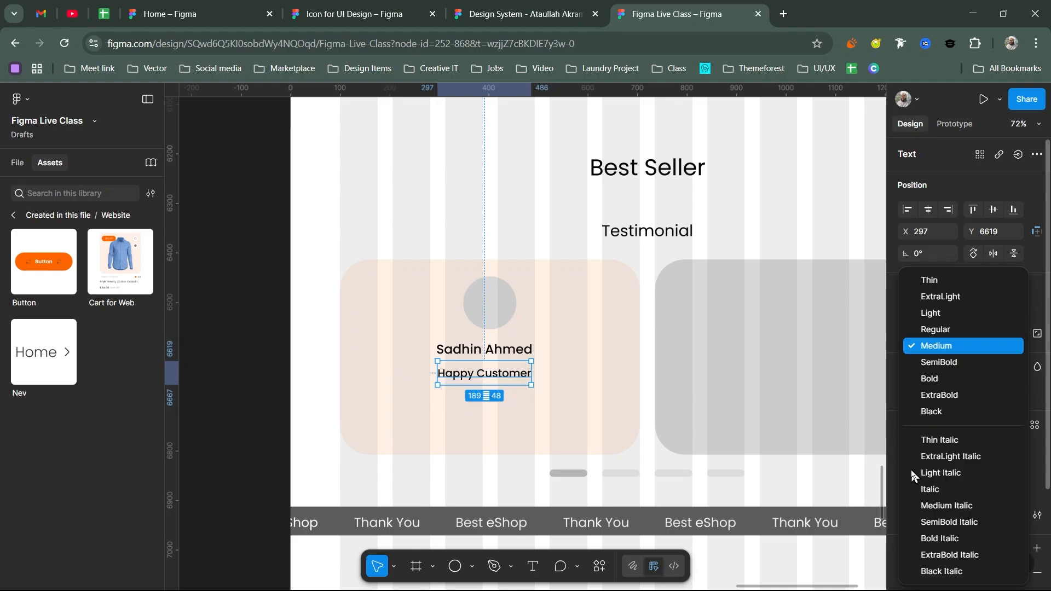
pyautogui.click(941, 330)
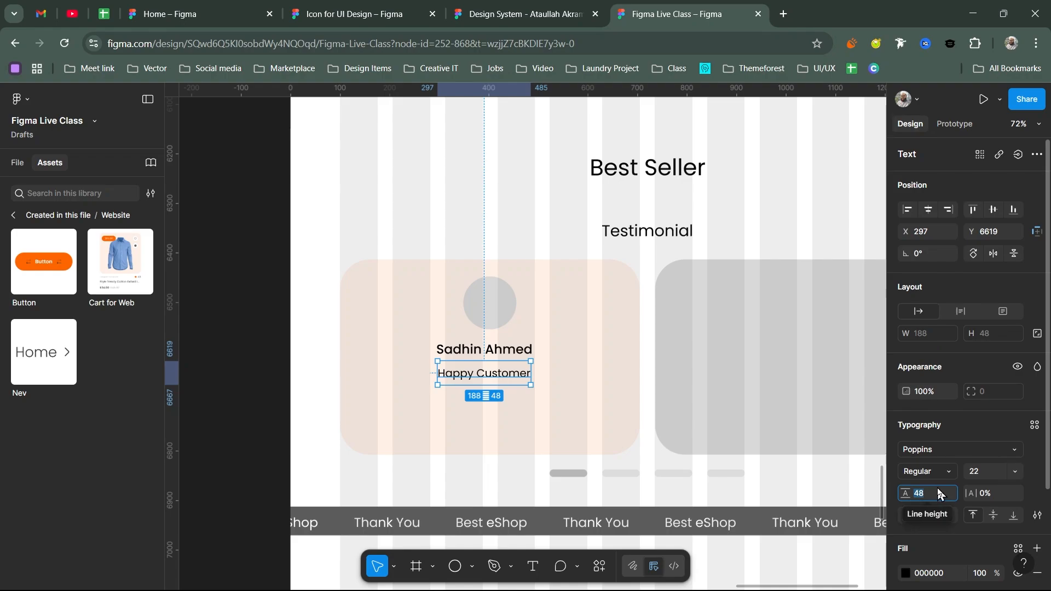
pyautogui.write('36')
pyautogui.press('Return')
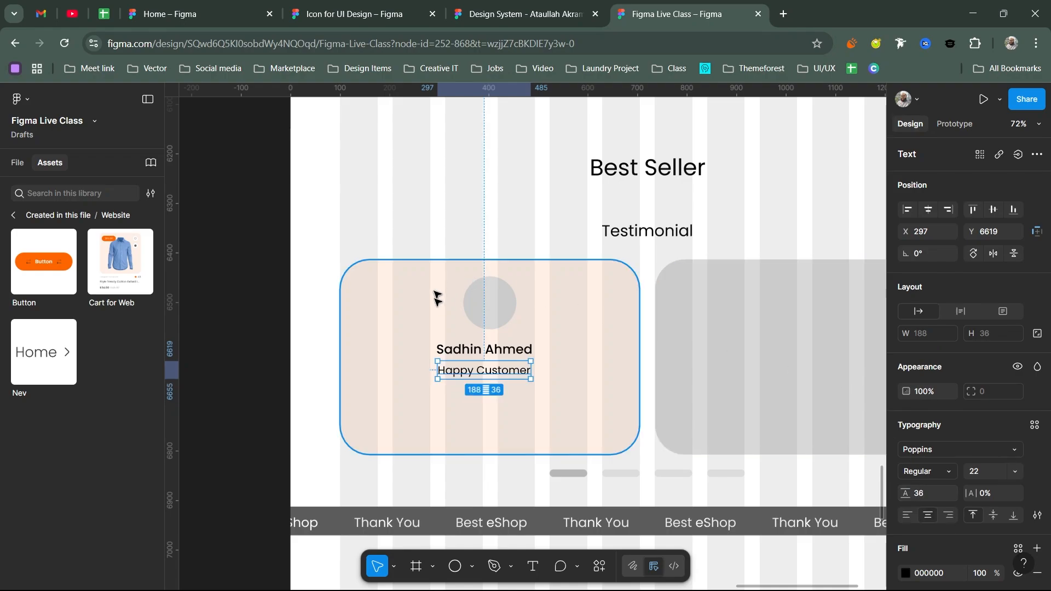
pyautogui.doubleClick(481, 371)
pyautogui.hotkey('ctrl', 'a')
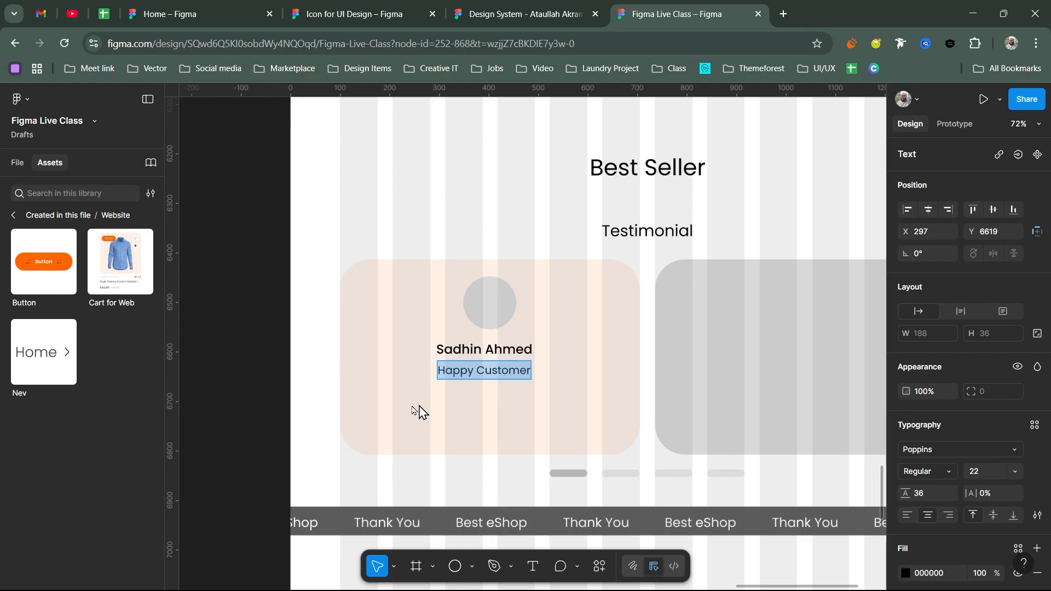
# - Add Lorem Ipsum placeholder text as a centred, size-20 review paragraph in the card
pyautogui.click(782, 14)
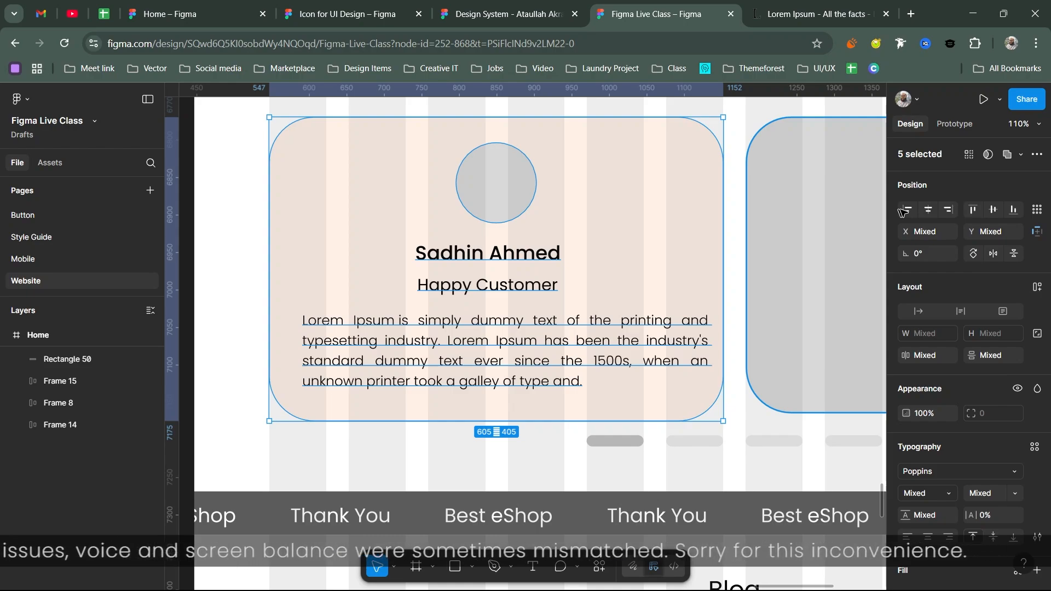
pyautogui.hotkey('ctrl', 'z')
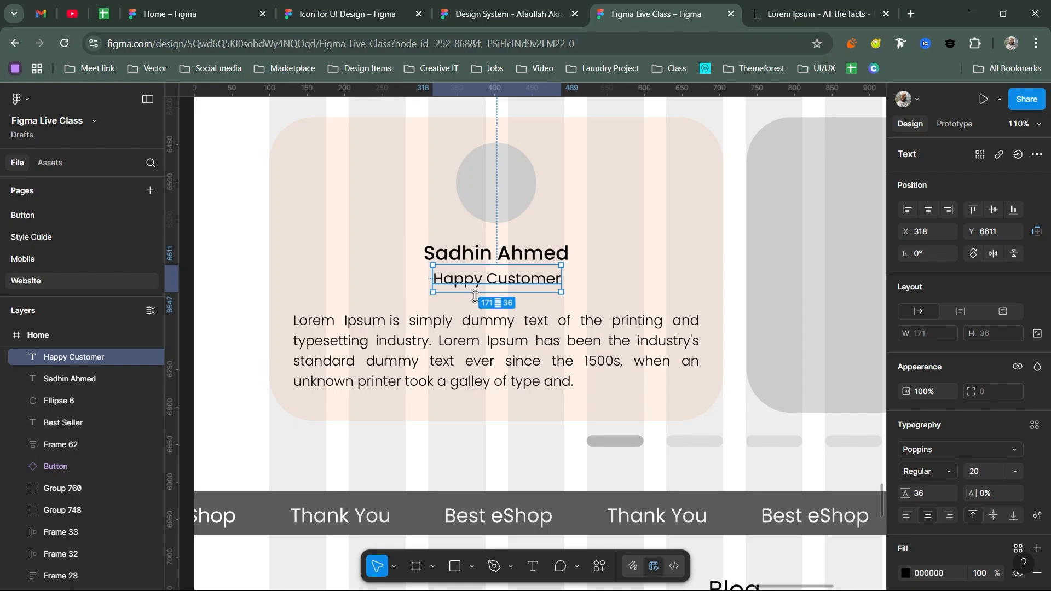
pyautogui.scroll(-5, 475, 296)
pyautogui.keyDown('shift'); pyautogui.click(395, 247); pyautogui.keyUp('shift')
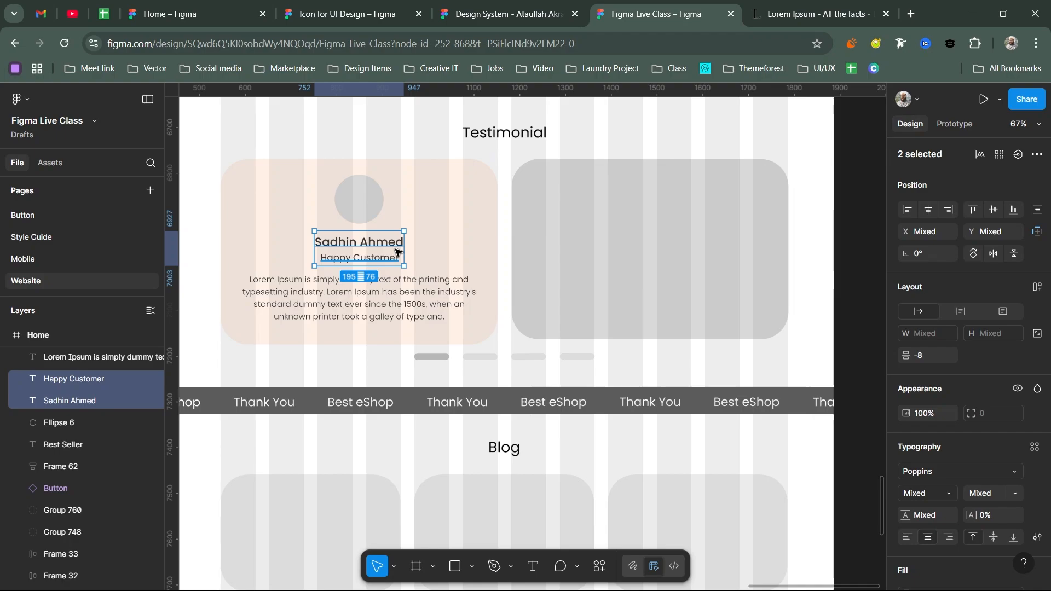
# - Wrap the card contents and background in auto layout, then duplicate it as a 605 × 405 card
pyautogui.hotkey('shift', 'a')
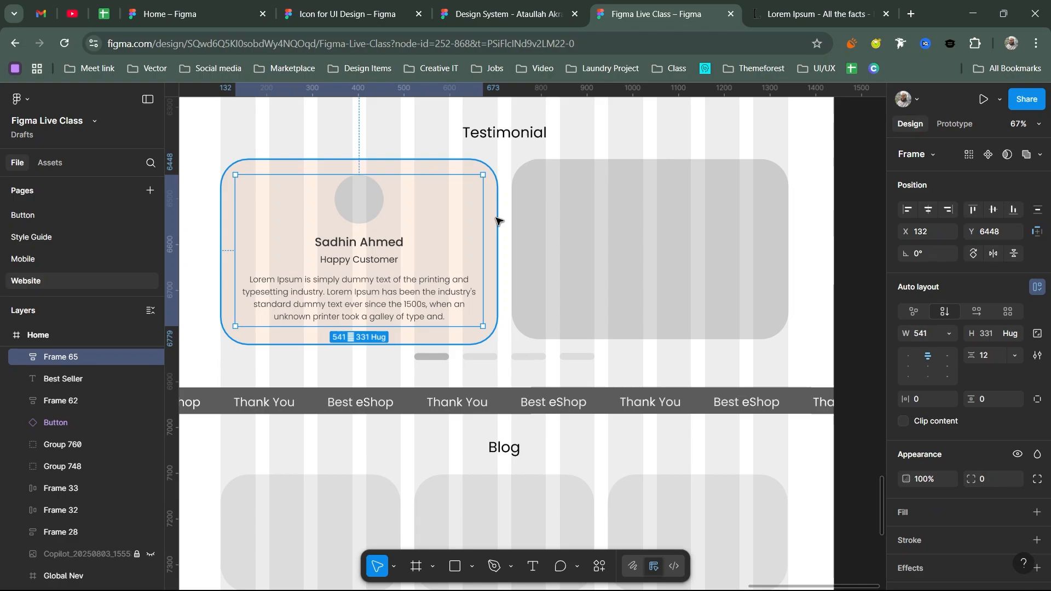
pyautogui.keyDown('shift'); pyautogui.click(495, 221); pyautogui.keyUp('shift')
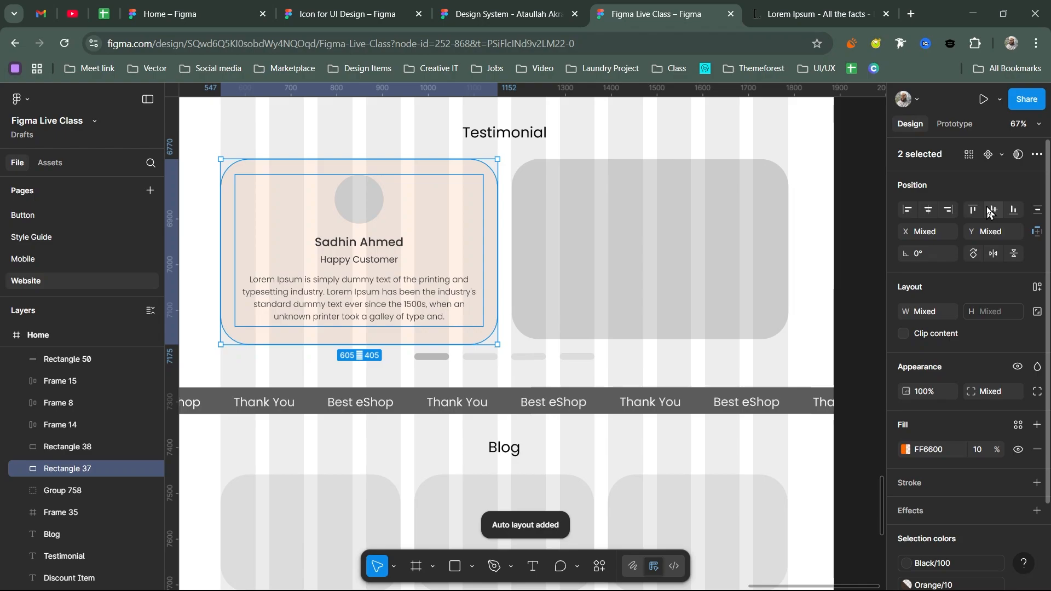
pyautogui.hscroll(-3, 504, 222)
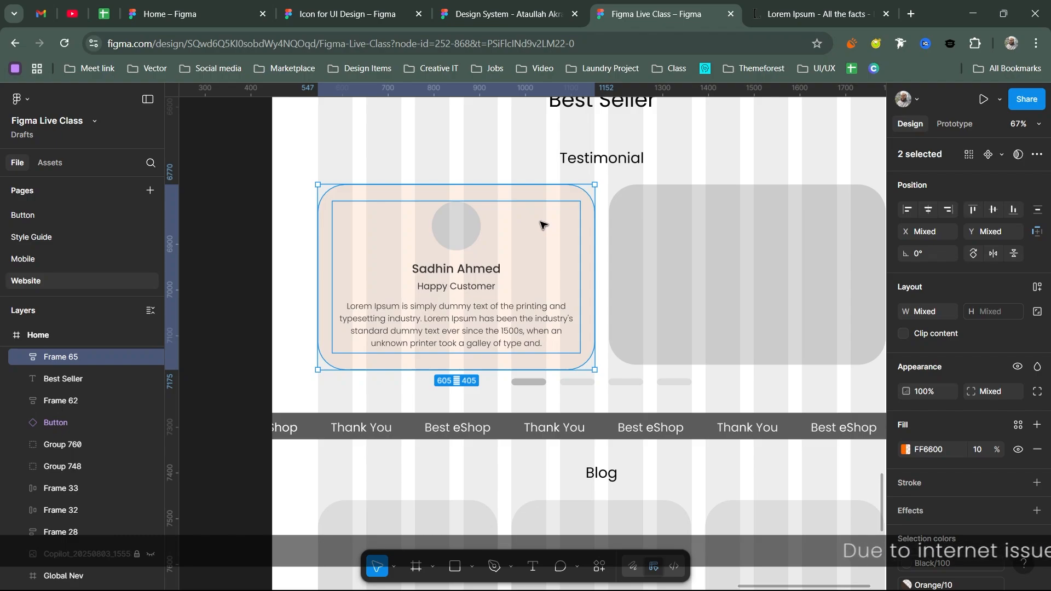
pyautogui.scroll(-3, 520, 227)
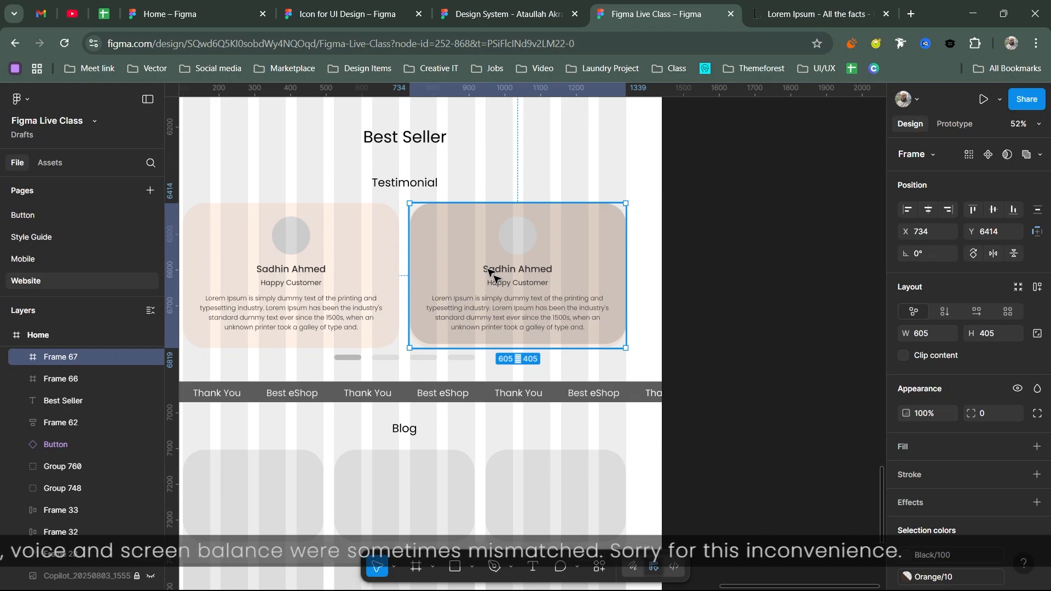
# - Place the second card beside the first in auto layout with a 30 gap
pyautogui.moveTo(491, 272); pyautogui.dragTo(465, 280)
pyautogui.scroll(2, 465, 280)
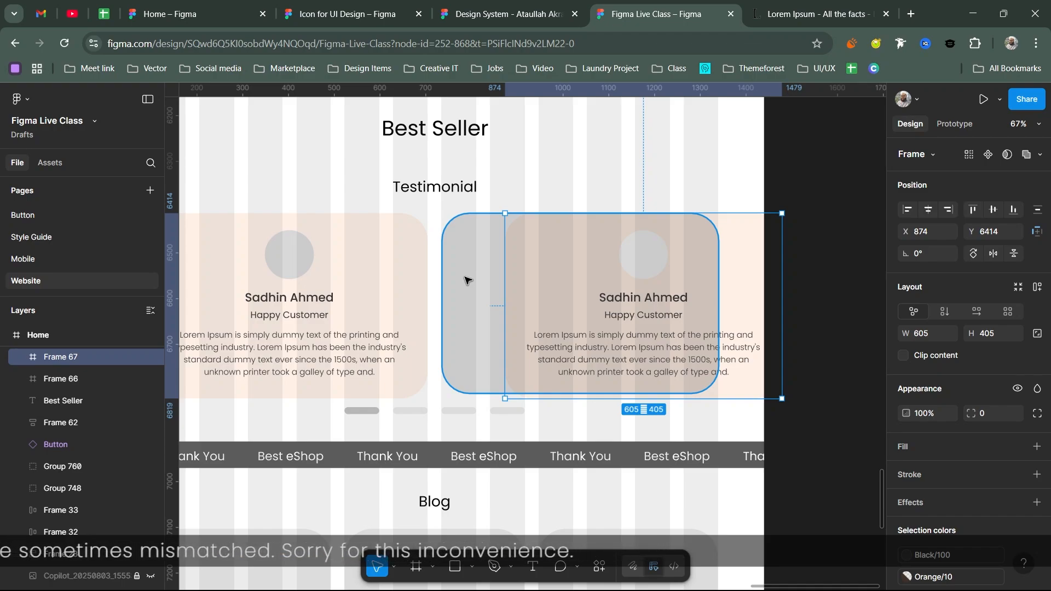
pyautogui.click(931, 356)
pyautogui.write('30')
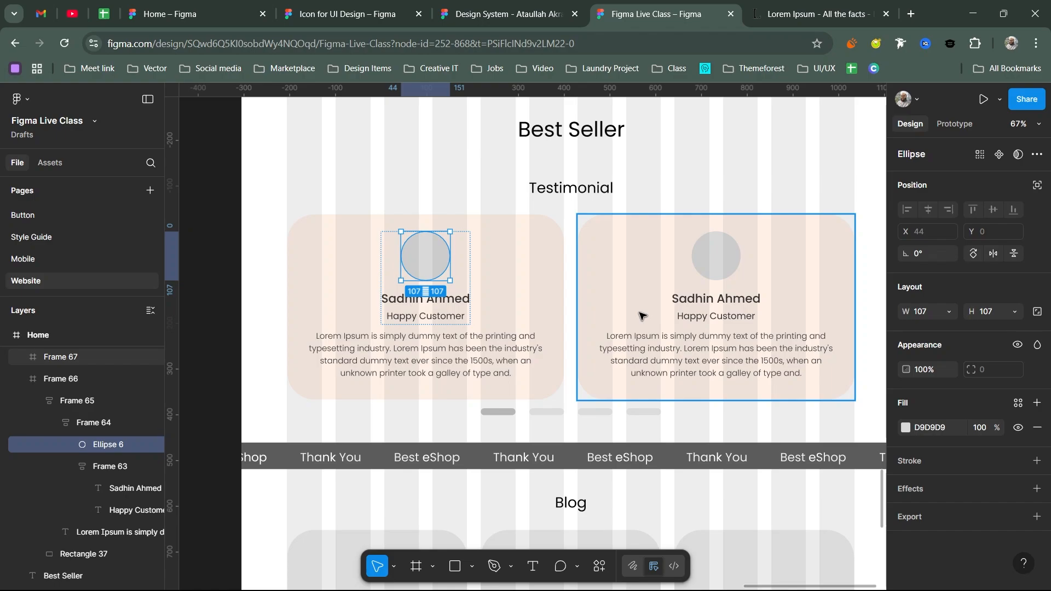
# - Fill both avatar circles with Unsplash photos from a 'man' search, dropping the grey D9D9D9 fill
pyautogui.hotkey('ctrl', 'alt', 'p')
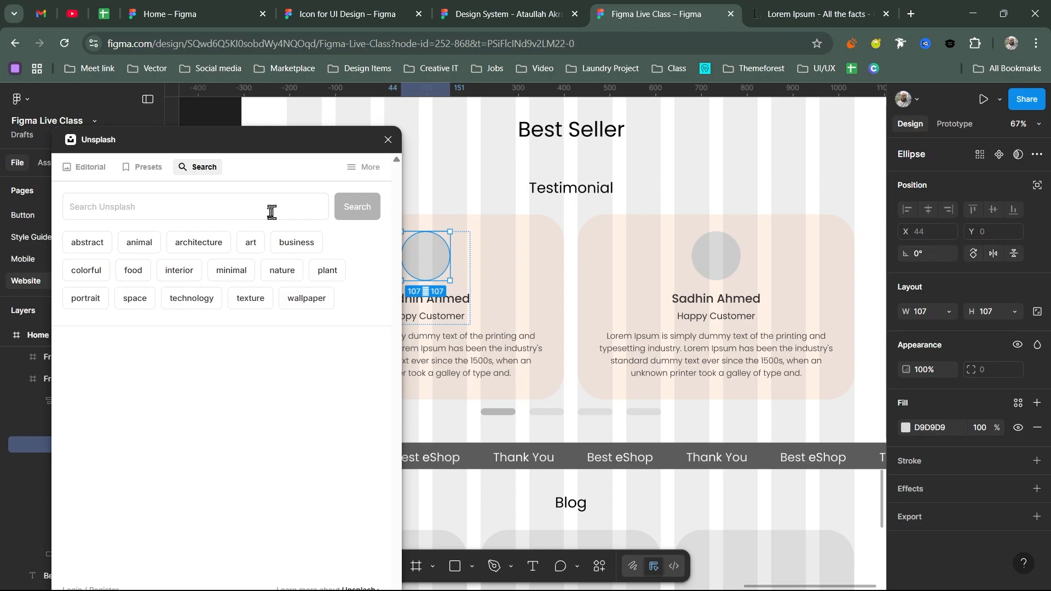
pyautogui.click(250, 208)
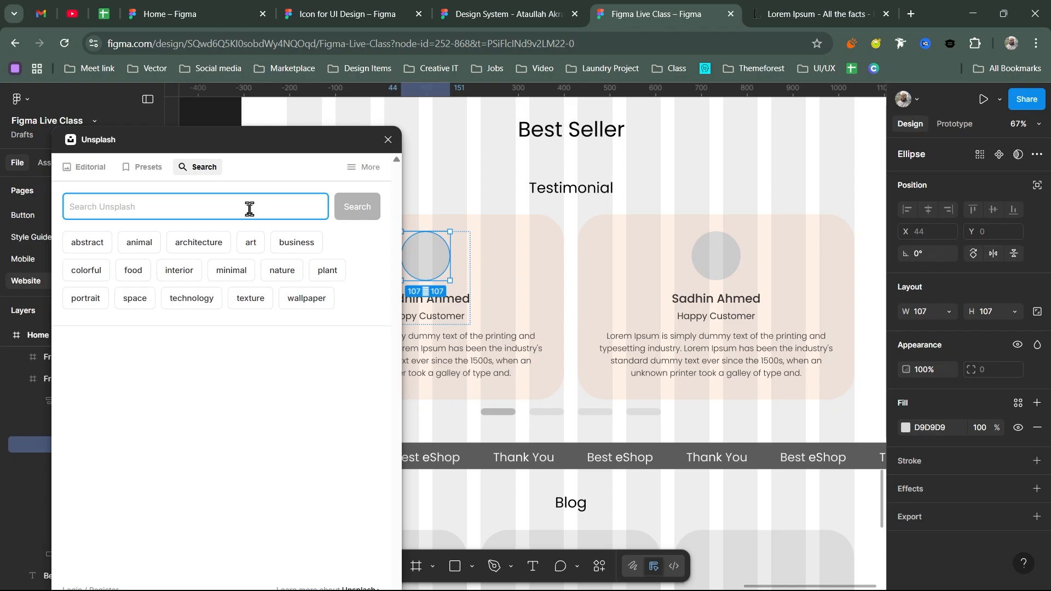
pyautogui.write('man')
pyautogui.press('Return')
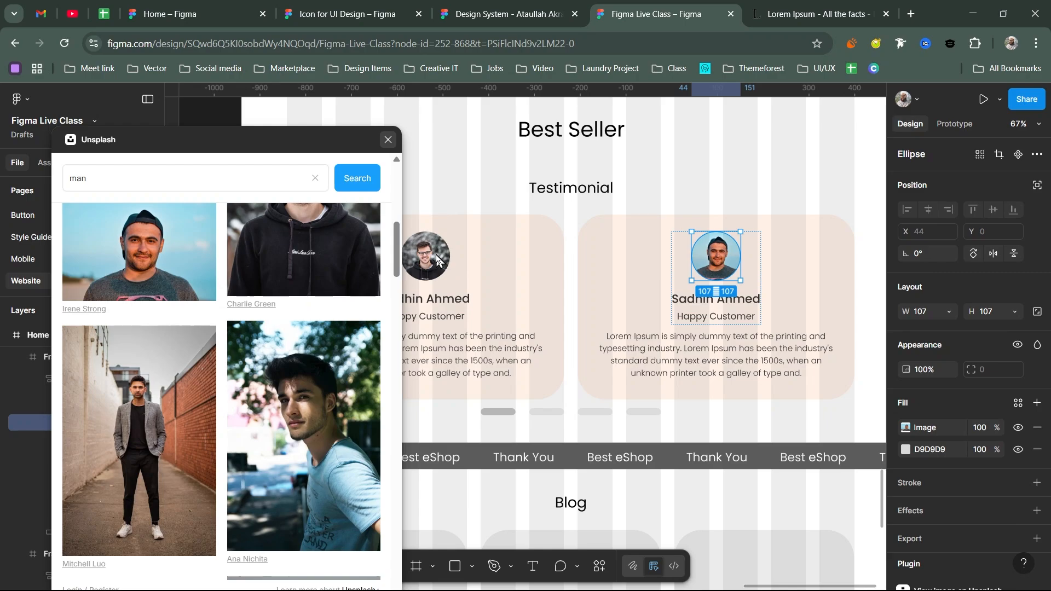
pyautogui.click(432, 260)
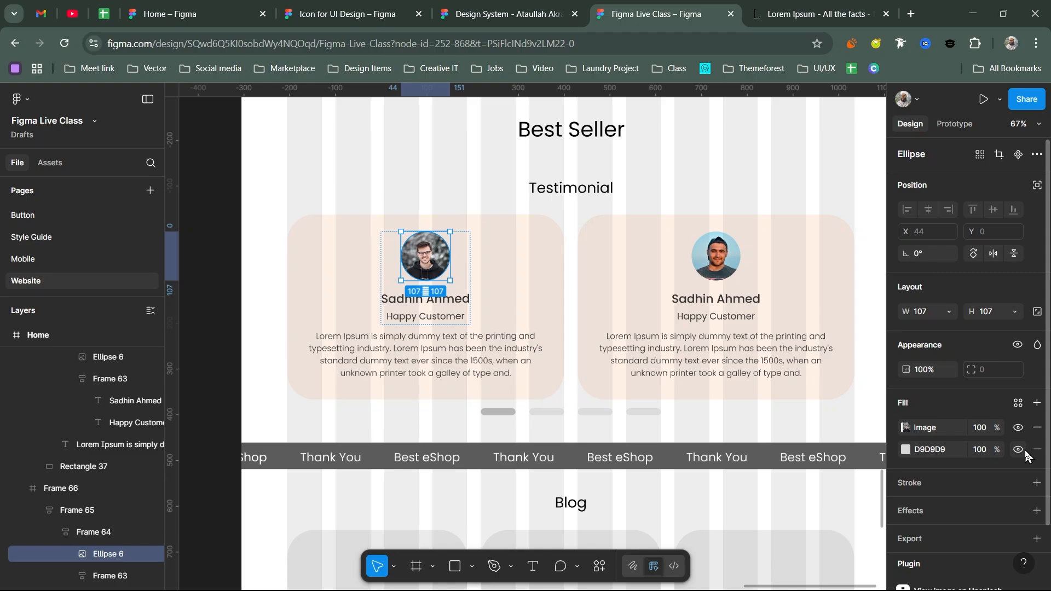
pyautogui.click(1017, 428)
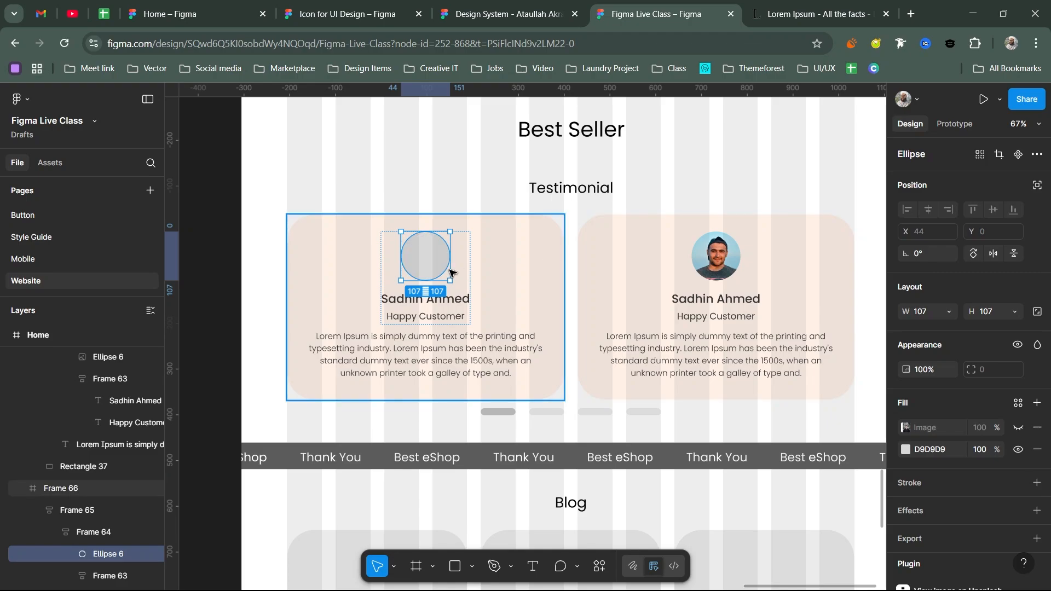
pyautogui.hotkey('ctrl', 'z')
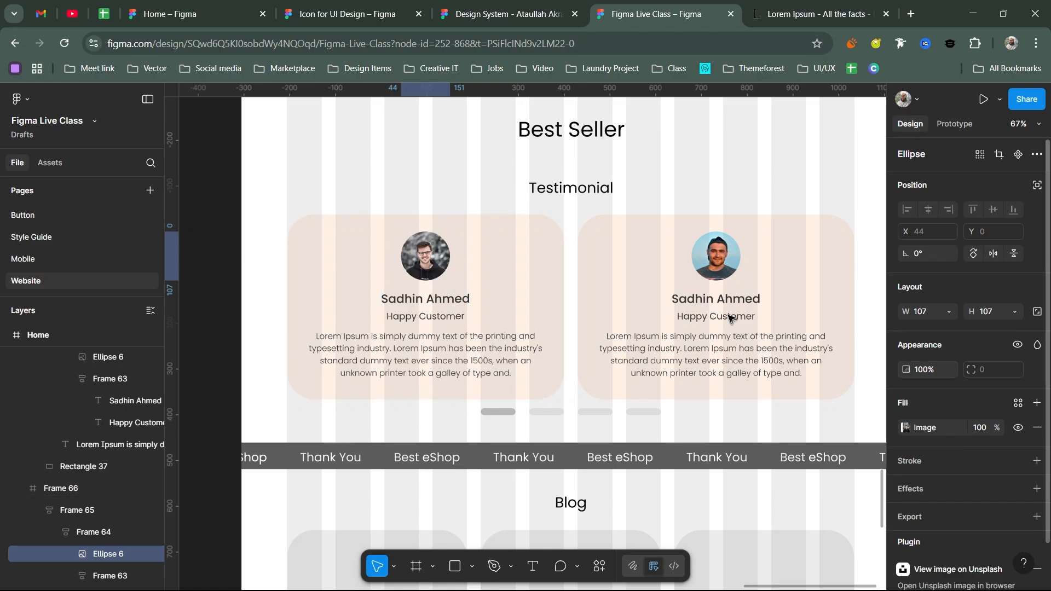
pyautogui.click(722, 263)
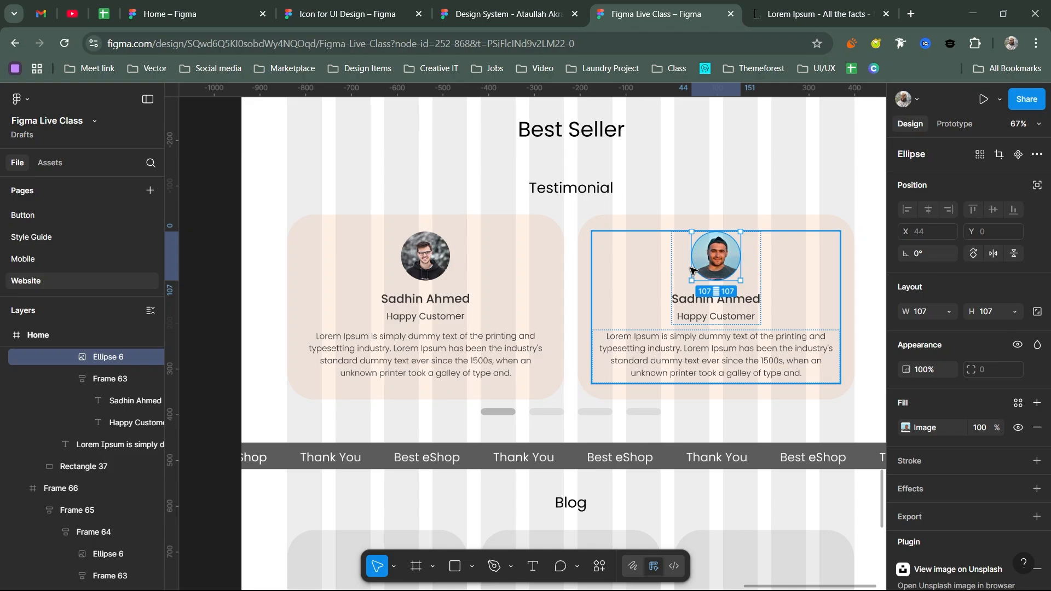
# - Rename the Best Seller heading to 'Testimonial' and delete the smaller duplicate title
pyautogui.scroll(-3, 691, 269)
pyautogui.click(617, 186)
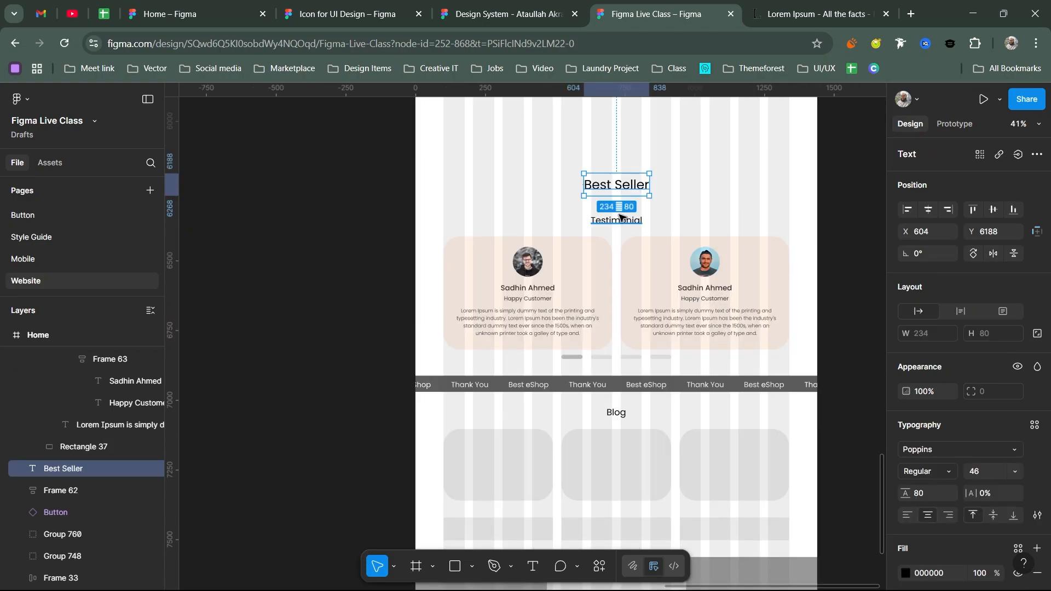
pyautogui.doubleClick(618, 186)
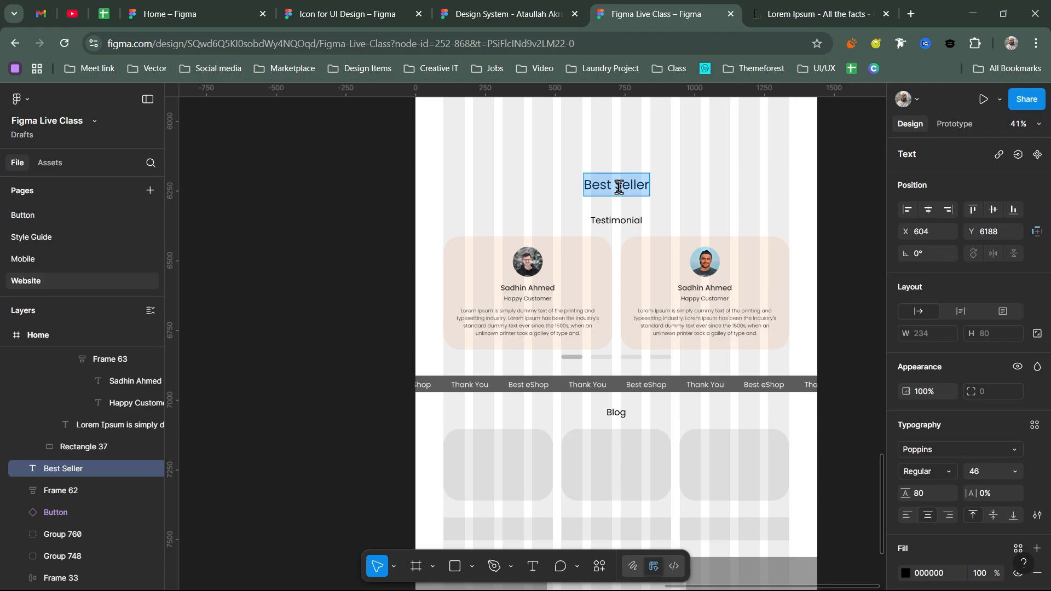
pyautogui.write('Testimonial')
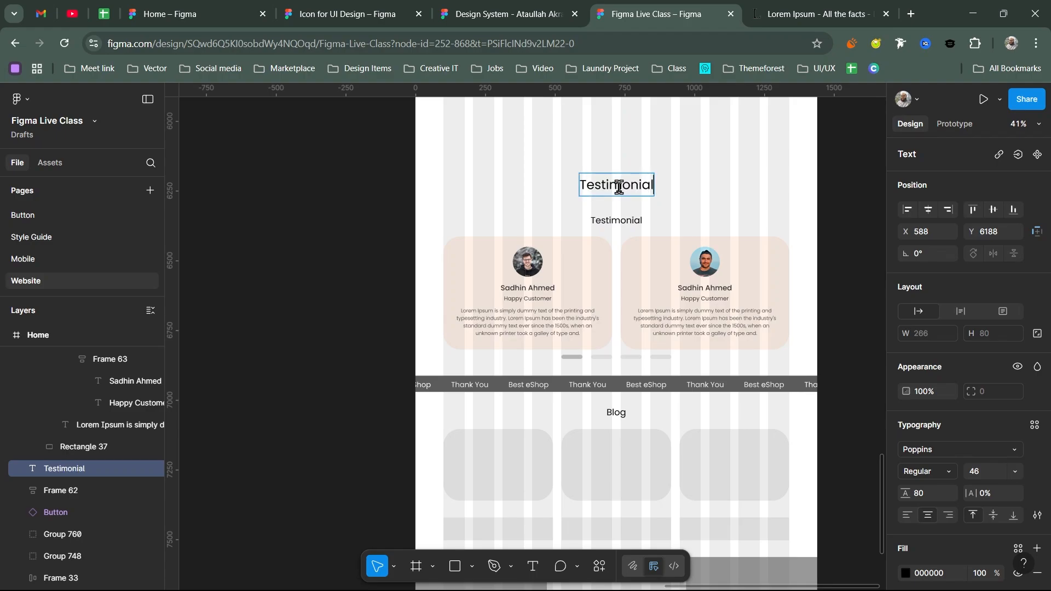
pyautogui.press('Escape')
pyautogui.click(608, 220)
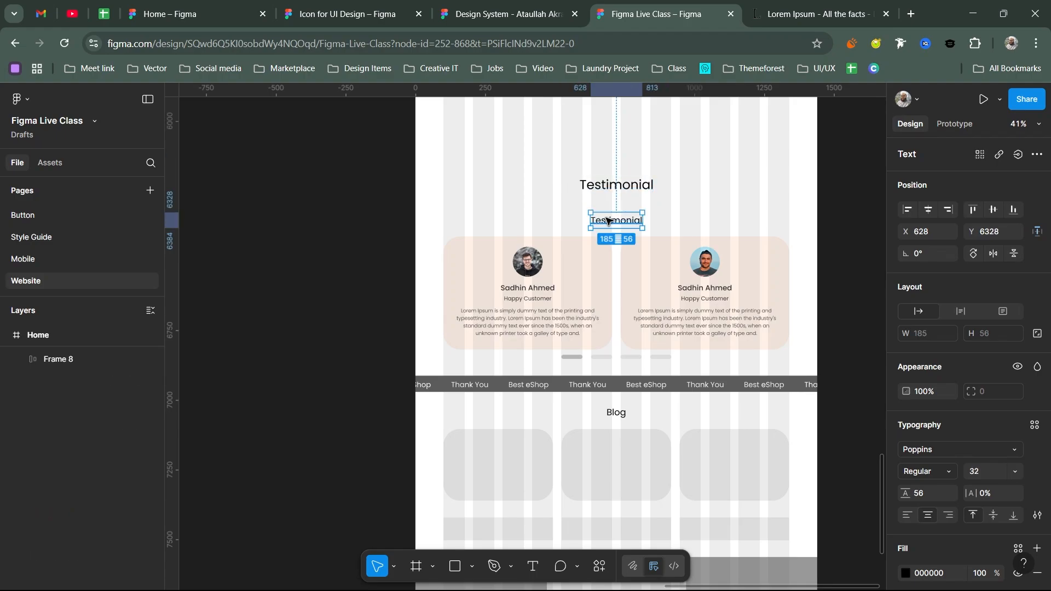
pyautogui.press('Delete')
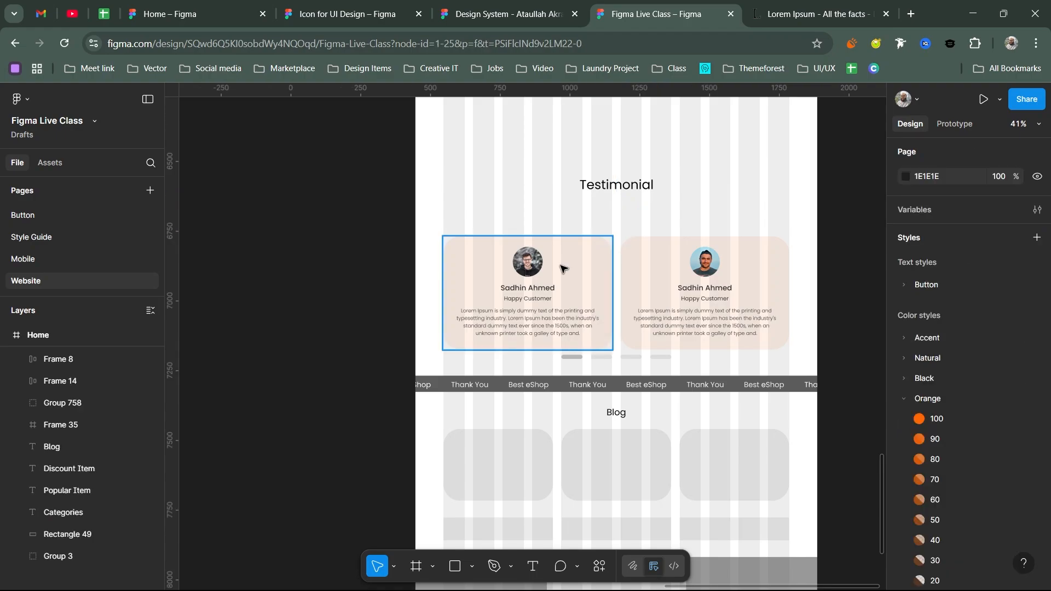
# - Wrap the pagination dots in auto layout, hugging 394 × 15 with 30 spacing
pyautogui.click(603, 357)
pyautogui.hotkey('shift', 'a')
pyautogui.scroll(5, 617, 354)
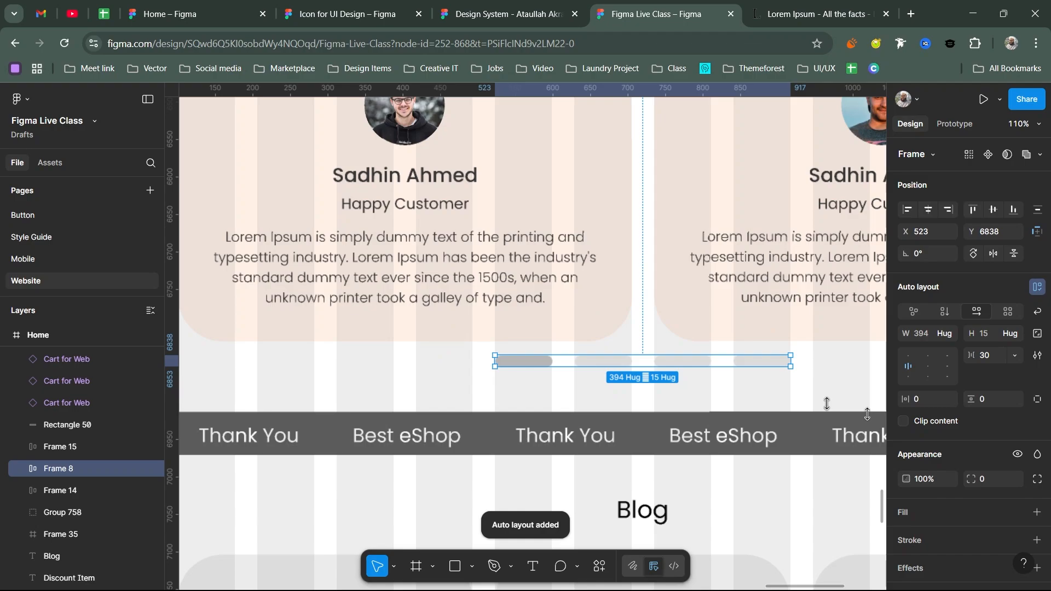
# - Colour the first slider dot Orange/100 and stack the cards and dots in vertical auto layout
pyautogui.scroll(-3, 963, 438)
pyautogui.click(906, 459)
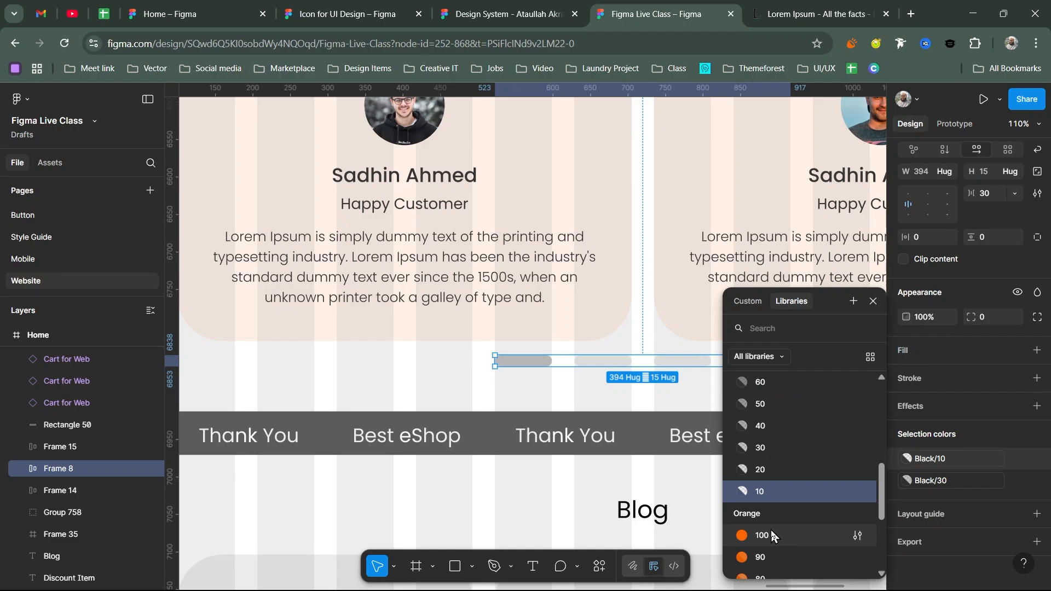
pyautogui.click(907, 481)
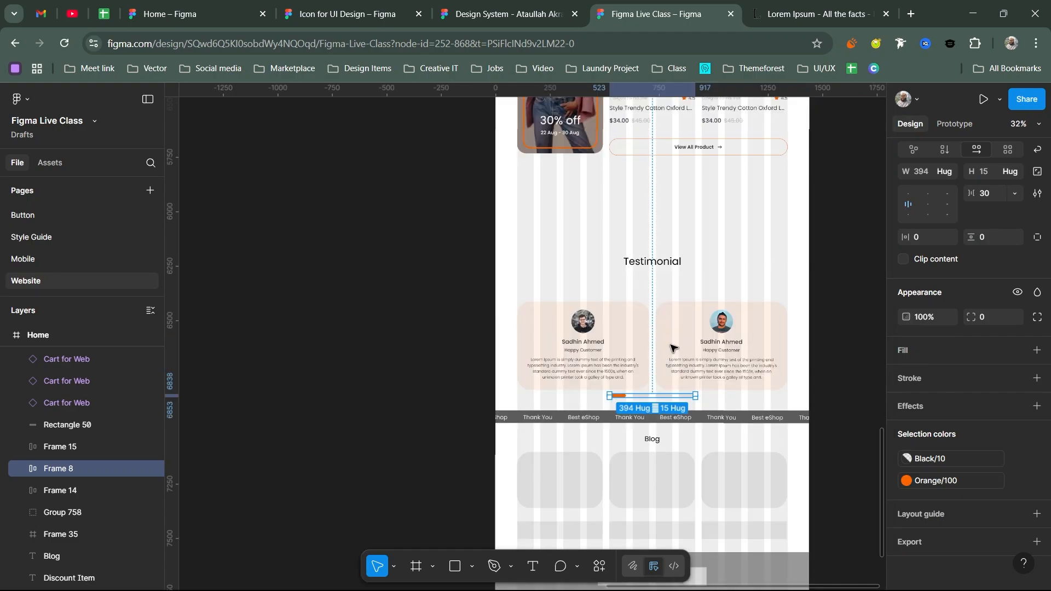
pyautogui.keyDown('shift'); pyautogui.click(673, 348); pyautogui.keyUp('shift')
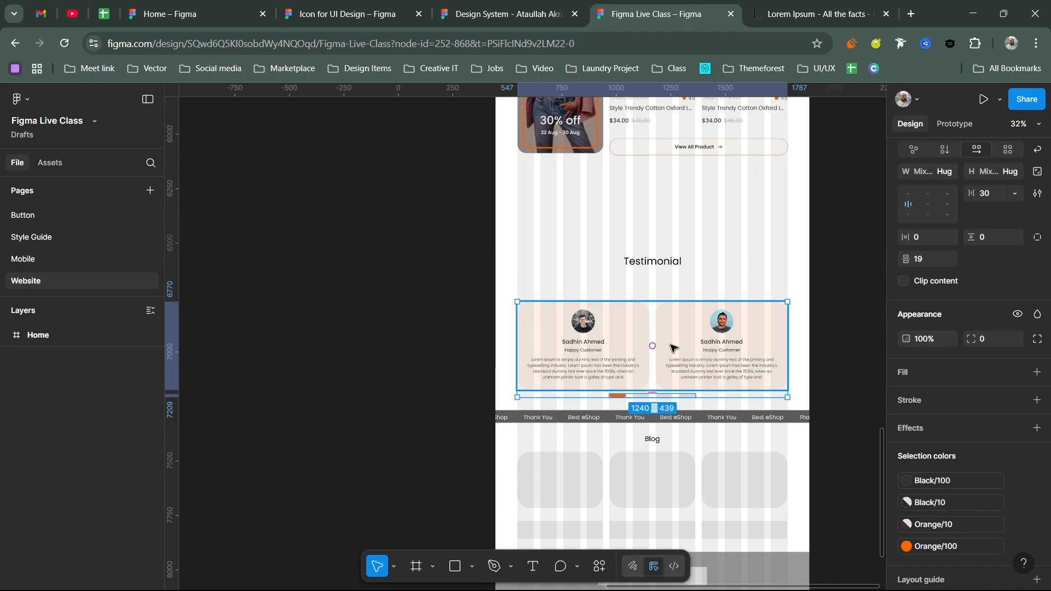
pyautogui.hotkey('shift', 'a')
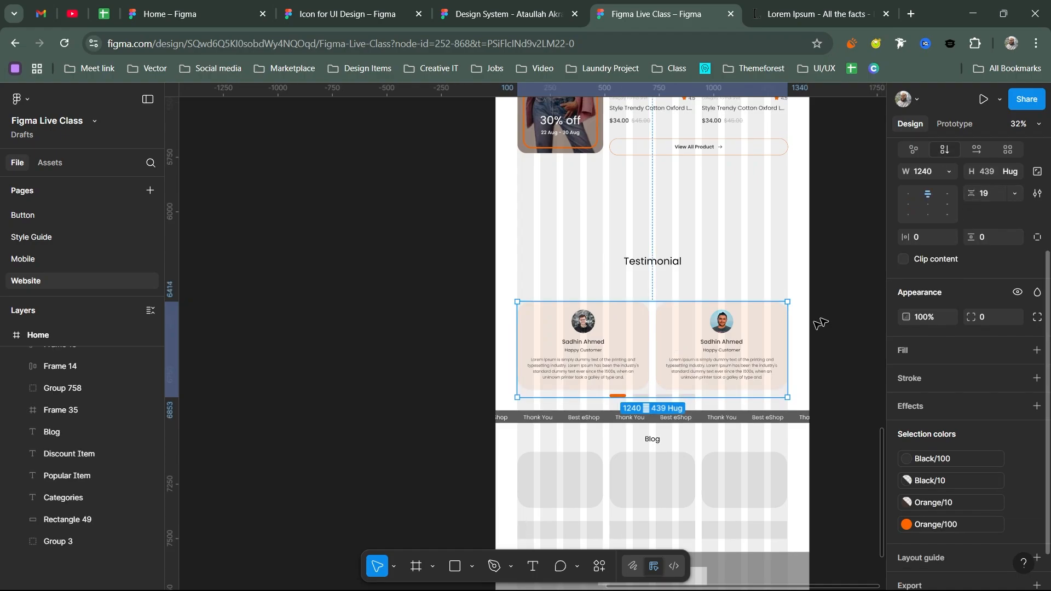
pyautogui.click(652, 392)
pyautogui.moveTo(970, 192)
pyautogui.mouseDown()
pyautogui.moveTo(997, 189)
pyautogui.moveTo(986, 189)
pyautogui.mouseUp()
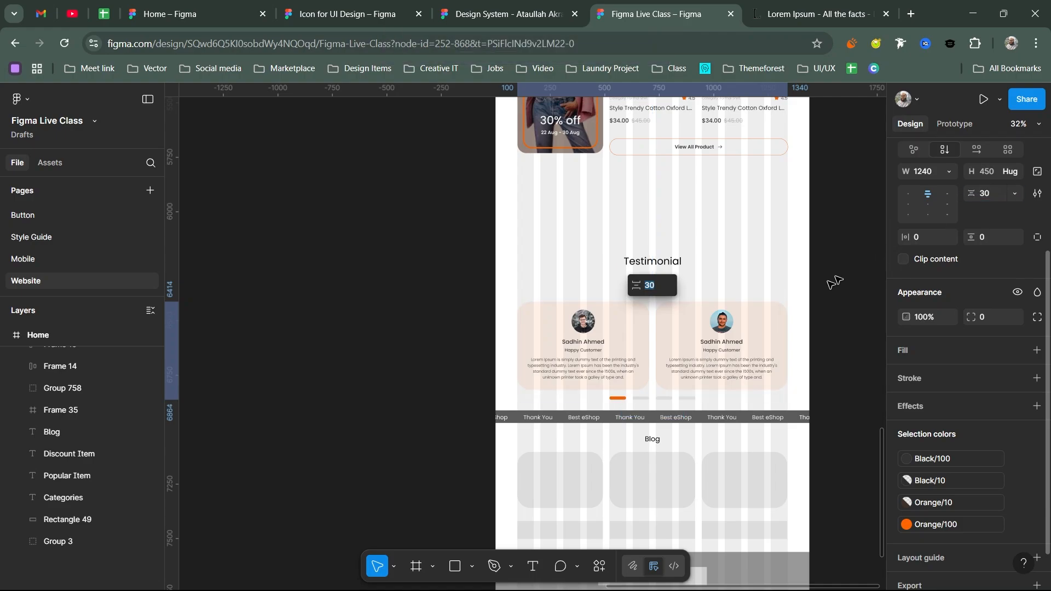
# - Group the Testimonial title with the card row in auto layout with 30 spacing
pyautogui.keyDown('shift'); pyautogui.click(660, 260); pyautogui.keyUp('shift')
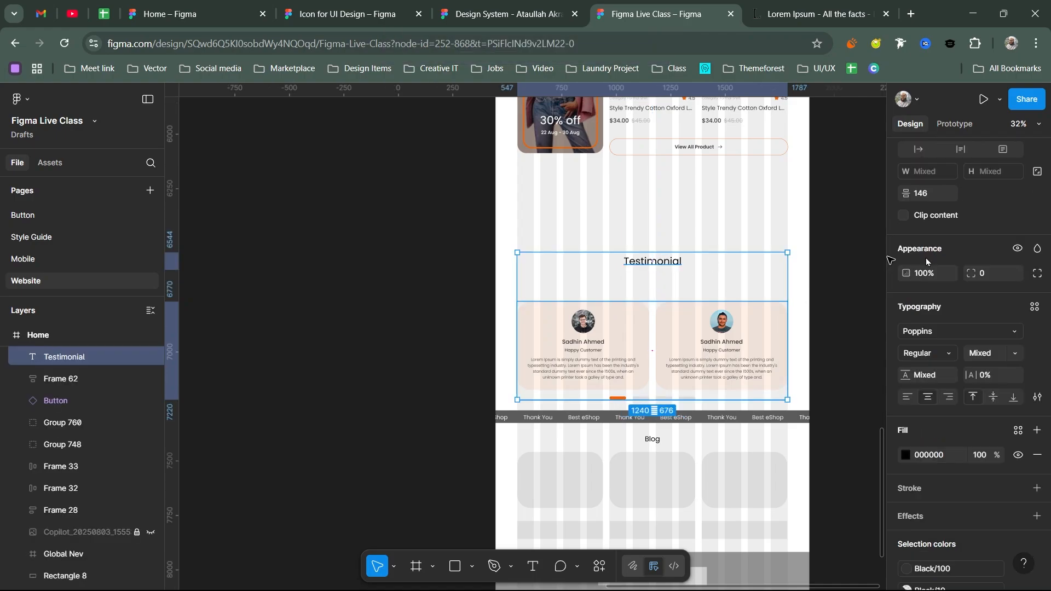
pyautogui.moveTo(663, 286); pyautogui.dragTo(678, 267)
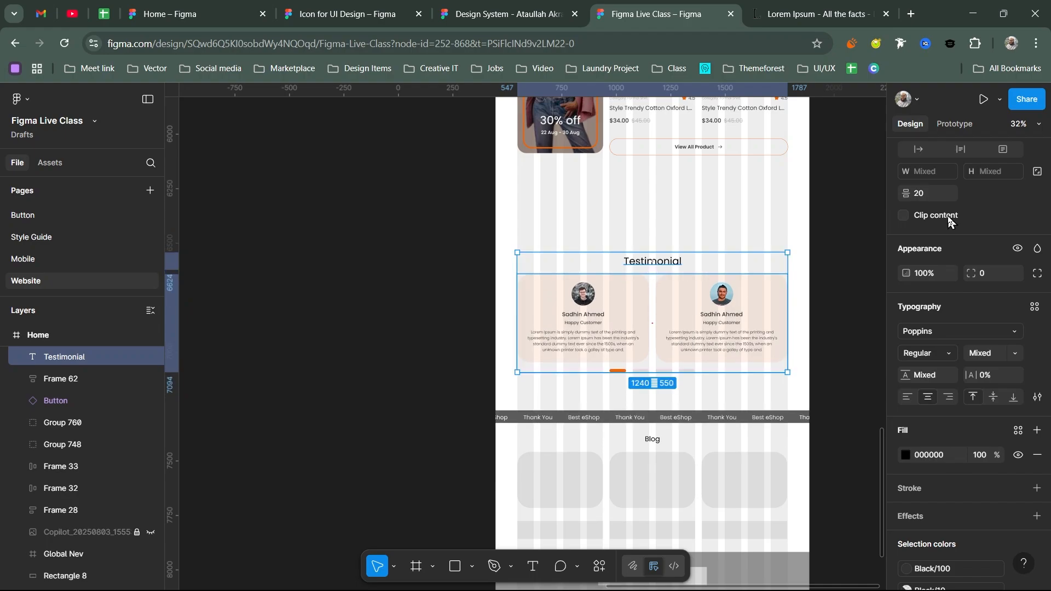
pyautogui.click(937, 195)
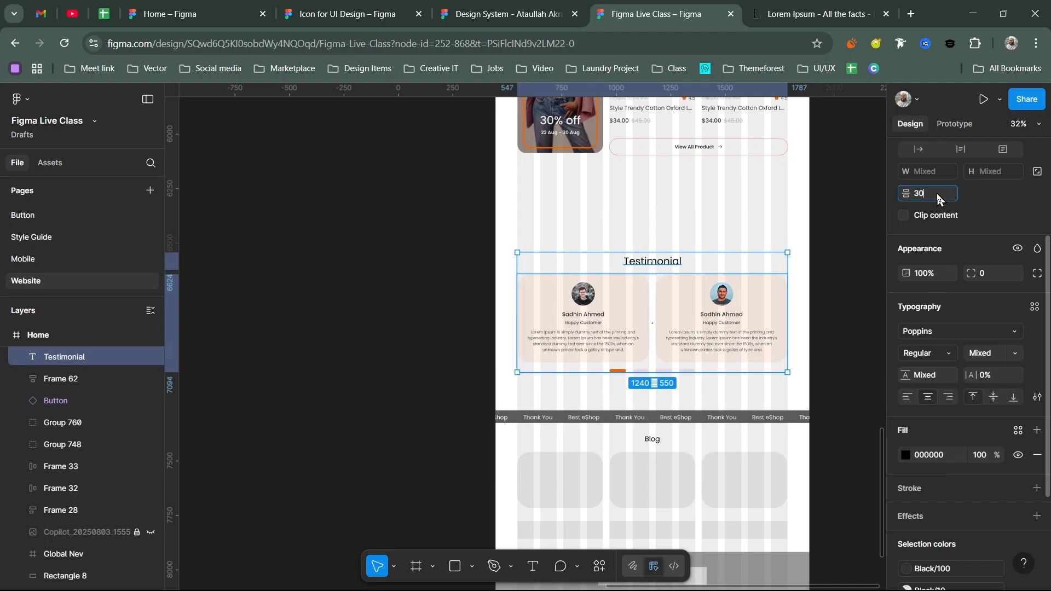
pyautogui.write('30')
pyautogui.press('Return')
pyautogui.moveTo(673, 304); pyautogui.dragTo(639, 366)
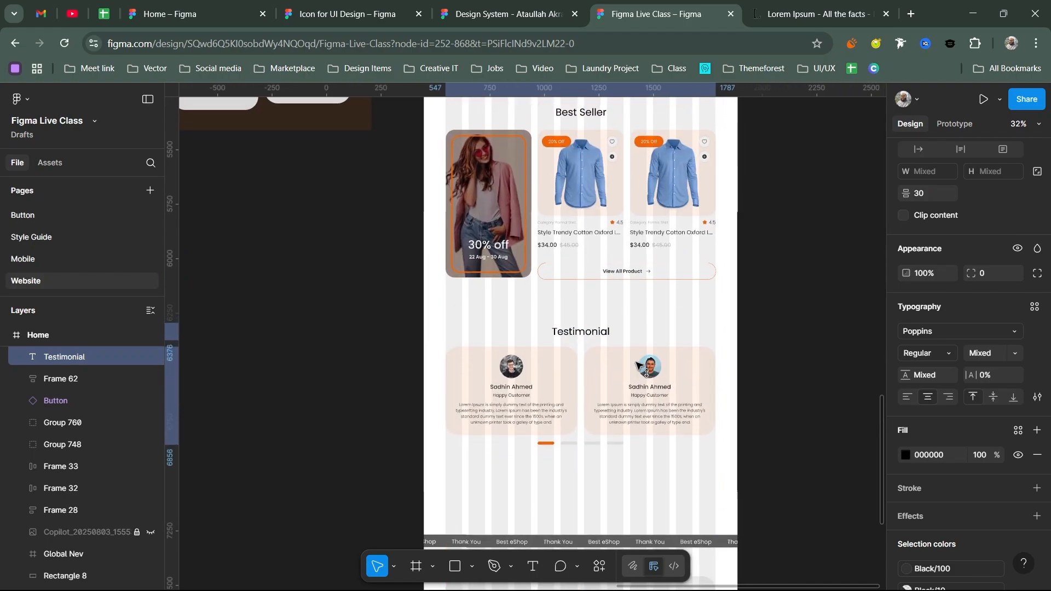
# - Delete the grey Thank You strip (Group 3)
pyautogui.scroll(-5, 639, 366)
pyautogui.hscroll(3, 547, 416)
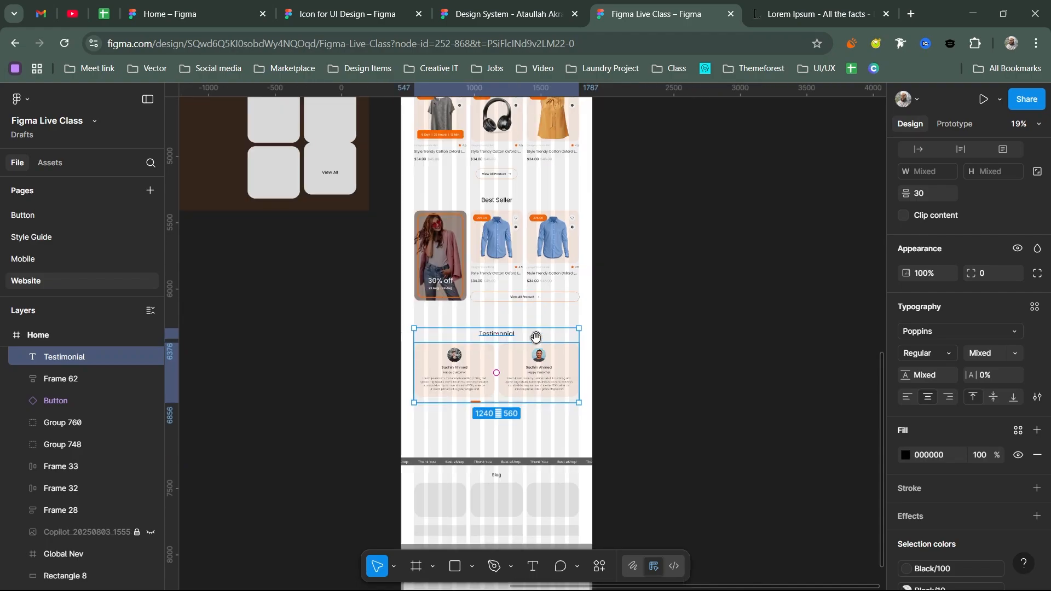
pyautogui.click(532, 465)
pyautogui.press('Delete')
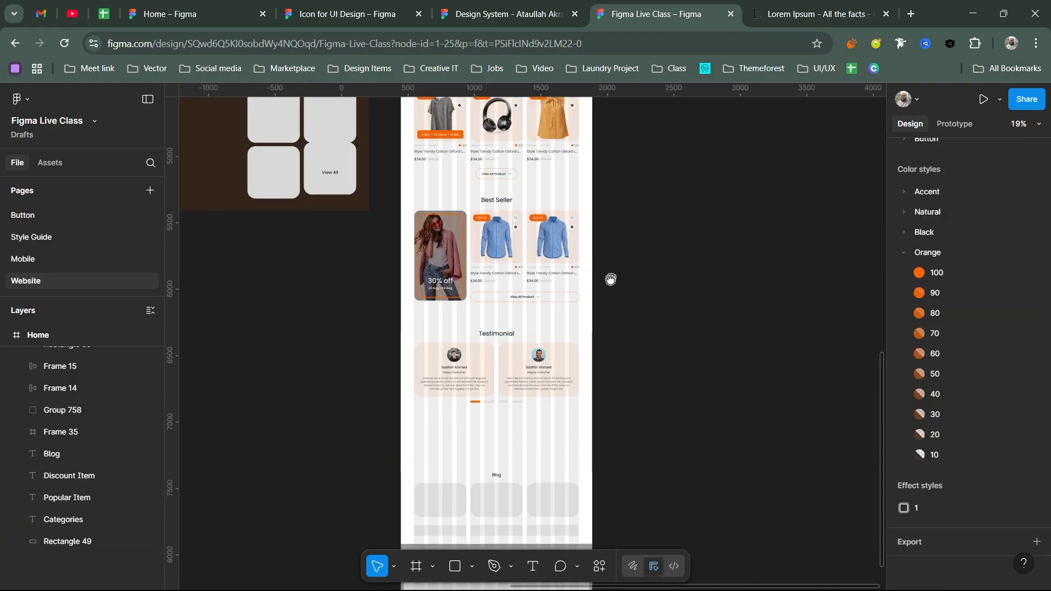
# - Move the orange banner down below the Testimonial section
pyautogui.scroll(5, 610, 279)
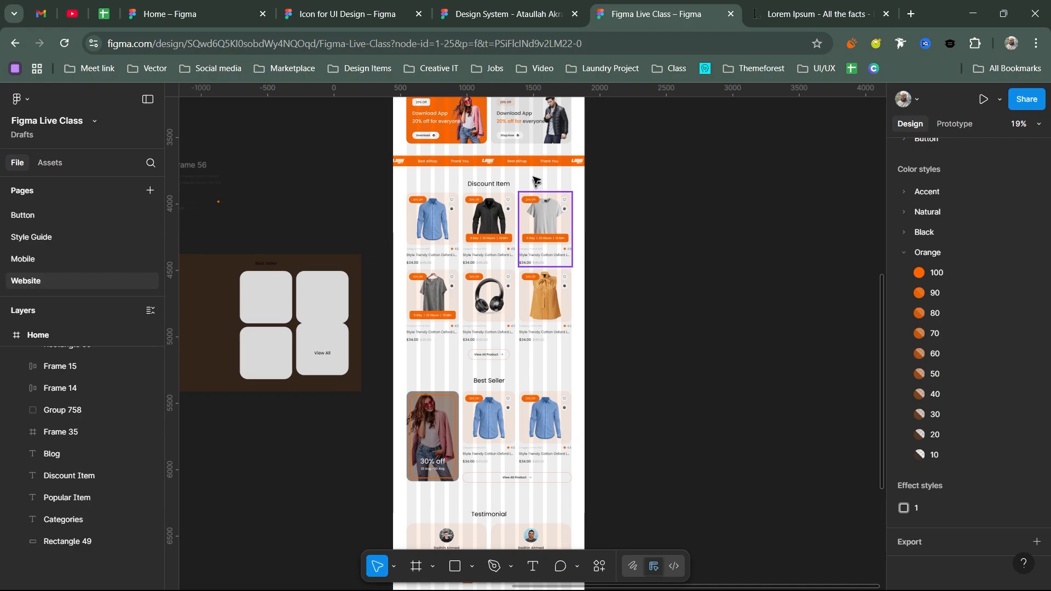
pyautogui.scroll(-6, 527, 328)
pyautogui.moveTo(535, 160); pyautogui.dragTo(532, 254)
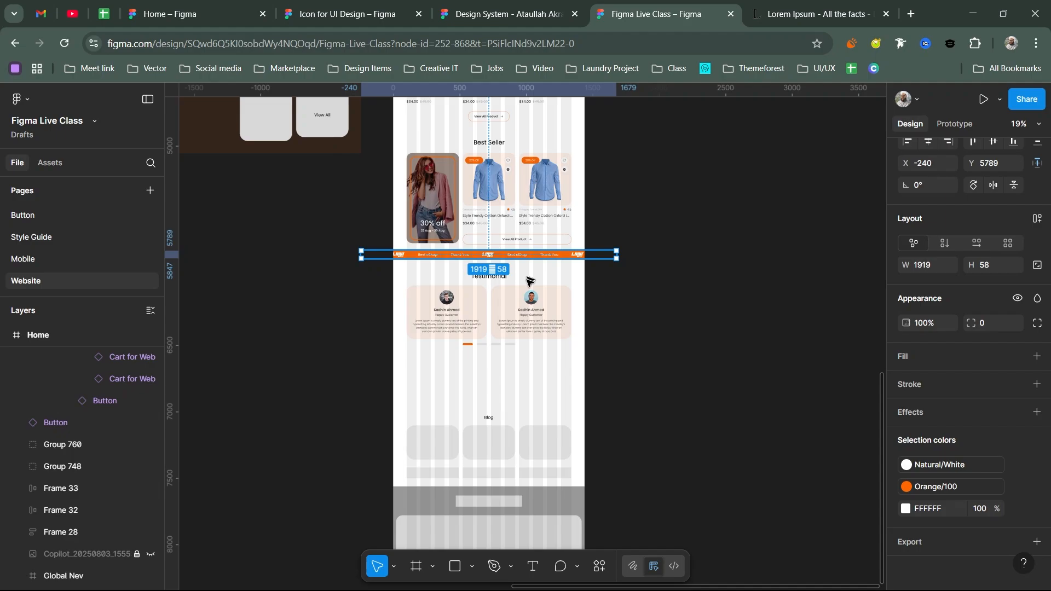
pyautogui.scroll(-1, 558, 344)
pyautogui.moveTo(529, 281); pyautogui.dragTo(552, 348)
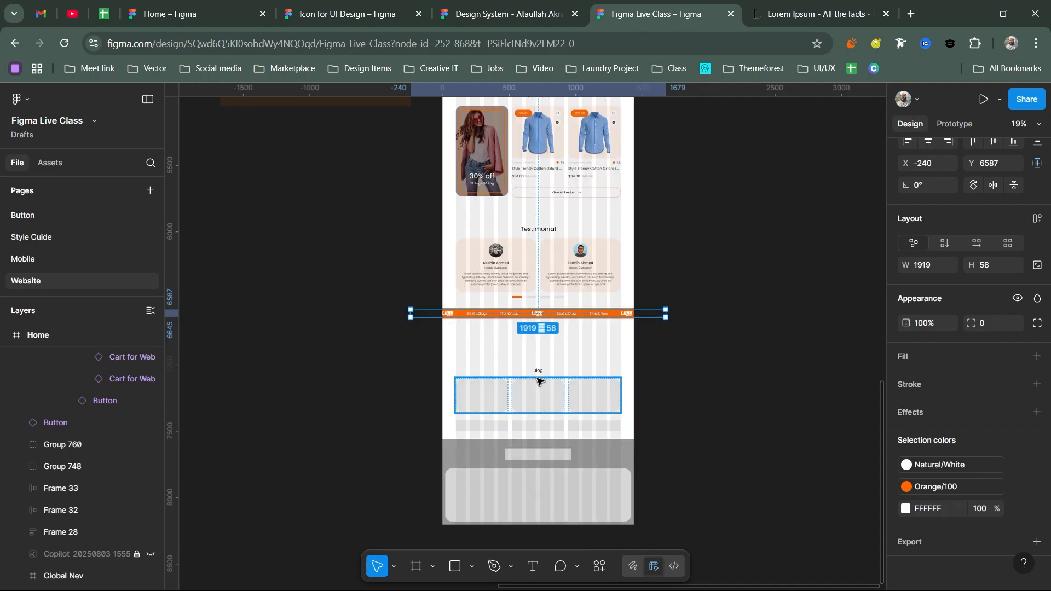
# - Move the Blog heading and the row of blog cards up together
pyautogui.keyDown('ctrl'); pyautogui.scroll(3, 547, 372); pyautogui.keyUp('ctrl')
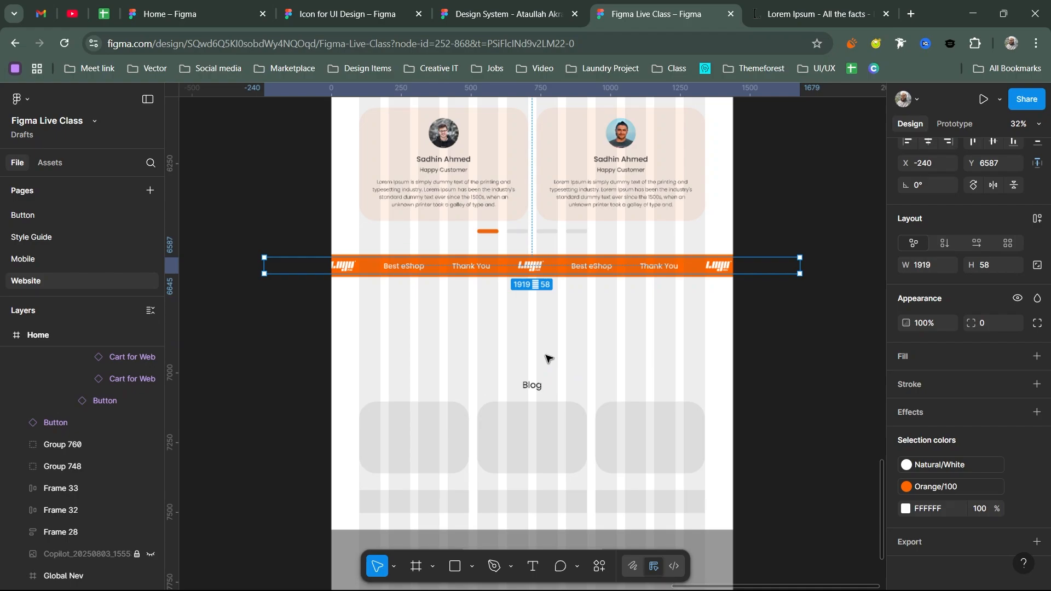
pyautogui.click(532, 384)
pyautogui.scroll(-2, 538, 345)
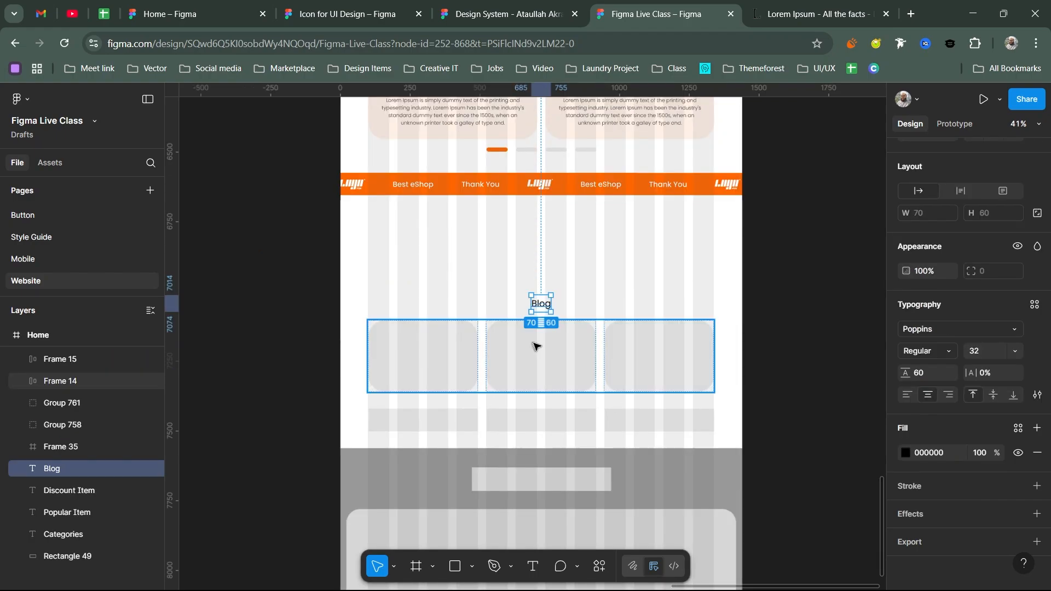
pyautogui.keyDown('shift'); pyautogui.click(545, 355); pyautogui.keyUp('shift')
pyautogui.moveTo(545, 316); pyautogui.dragTo(553, 278)
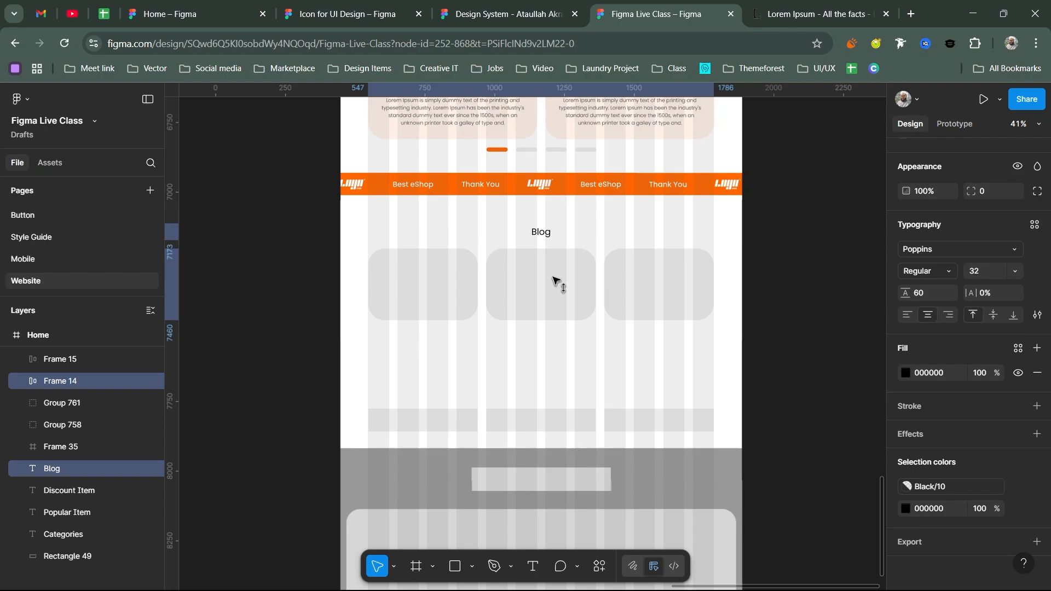
# - Alt-drag a copy of the Testimonial heading onto the Blog title
pyautogui.scroll(3, 554, 280)
pyautogui.click(547, 147)
pyautogui.moveTo(547, 147); pyautogui.dragTo(551, 363)
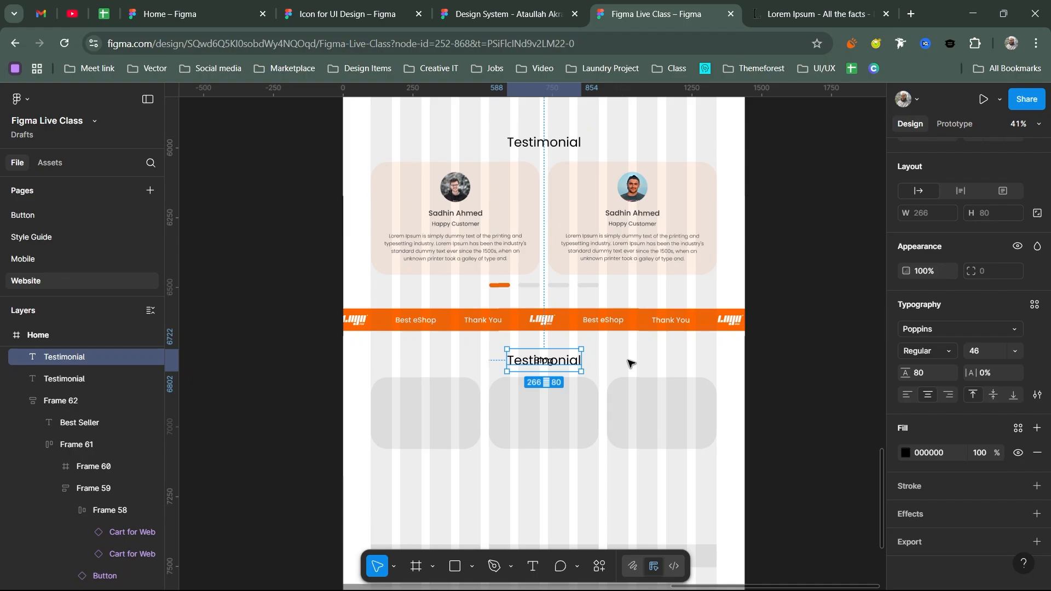
# - Give the first blog card an uploaded shopping photo as an image fill at 100% opacity
pyautogui.click(657, 389)
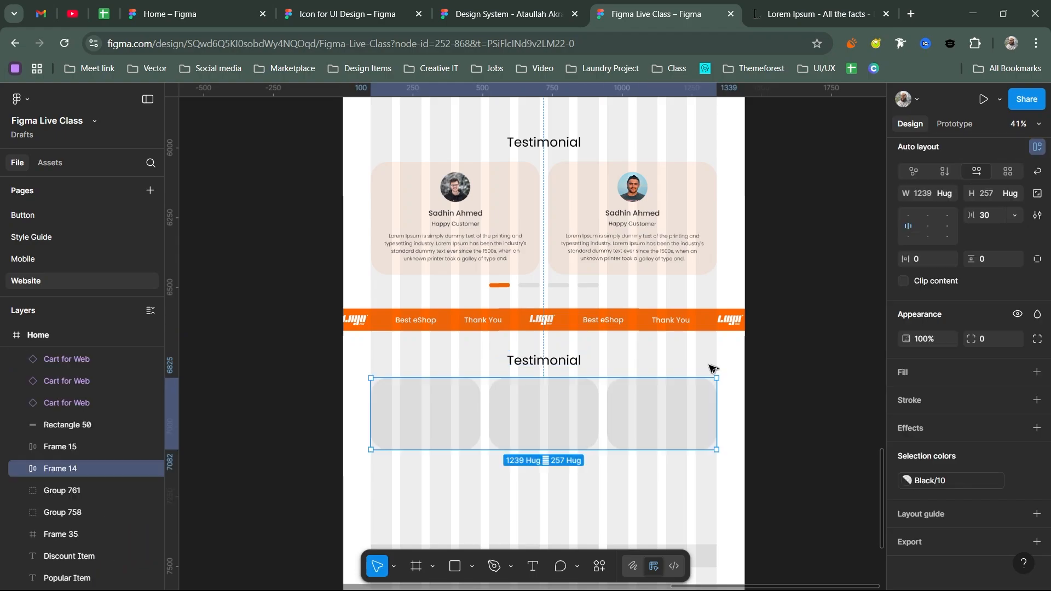
pyautogui.click(429, 412)
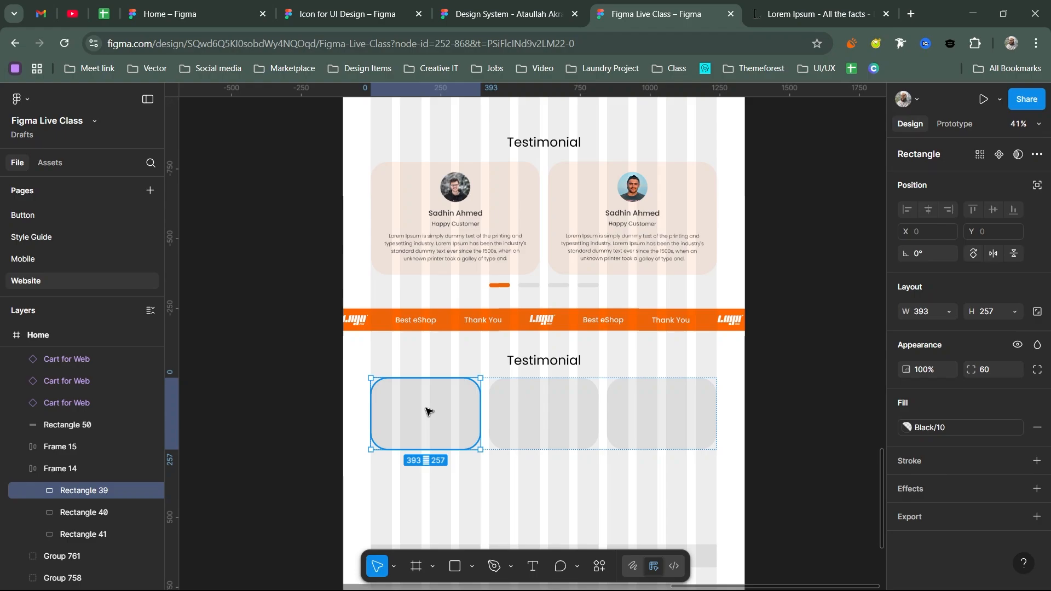
pyautogui.click(907, 427)
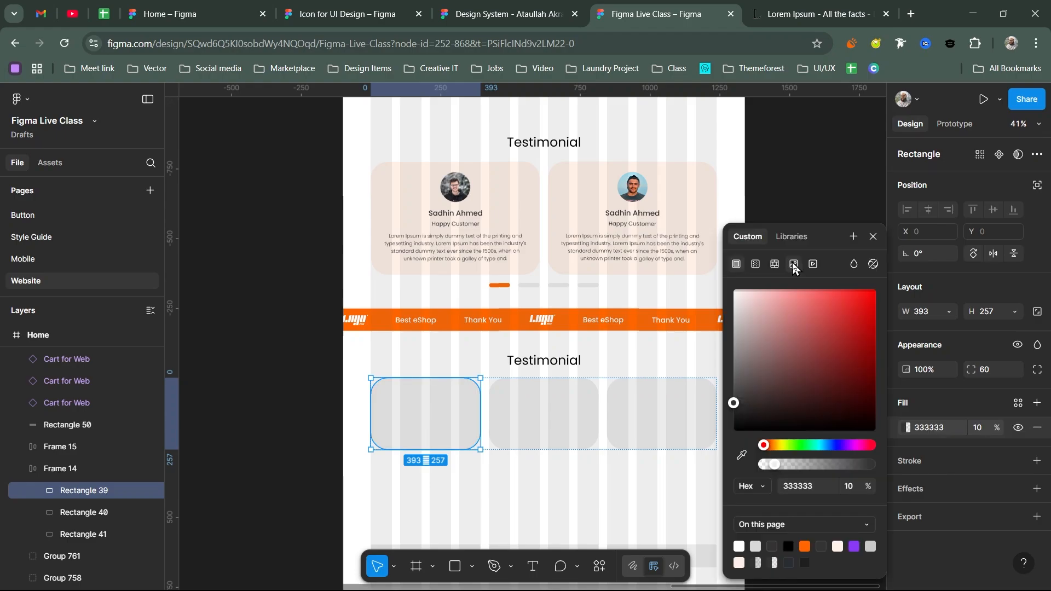
pyautogui.click(793, 262)
pyautogui.click(790, 346)
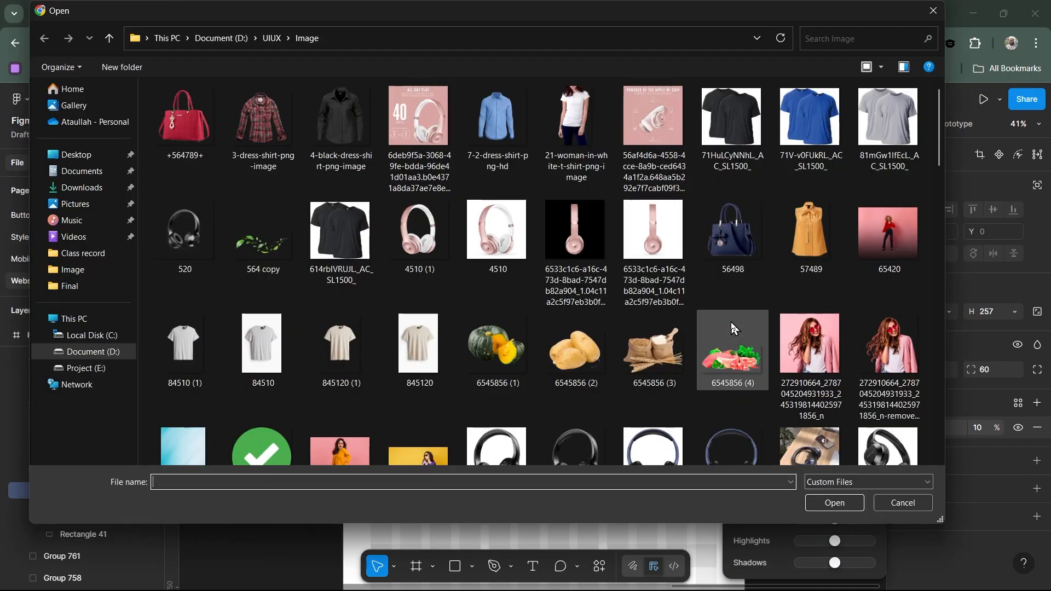
pyautogui.scroll(-10, 731, 327)
pyautogui.doubleClick(593, 394)
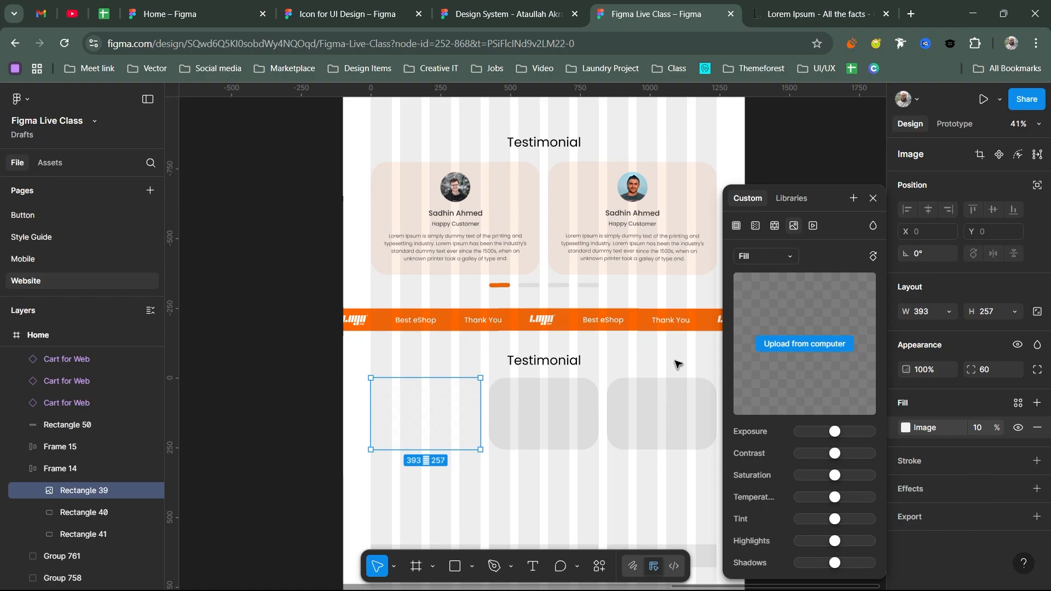
pyautogui.click(873, 198)
pyautogui.click(984, 432)
pyautogui.write('100')
pyautogui.press('Return')
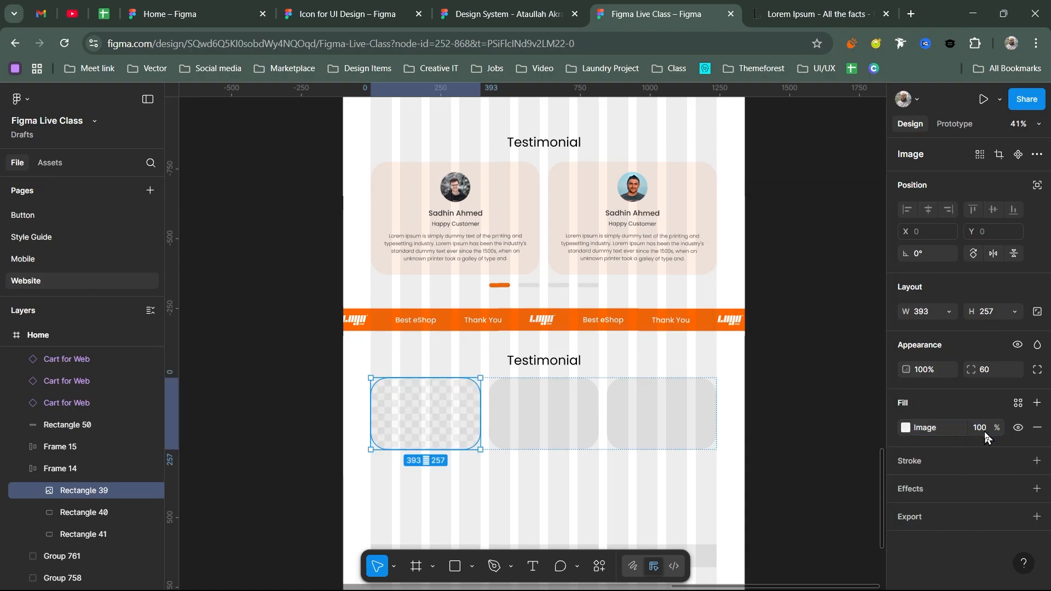
# - Replace the first card's image with the happy-couple shopping photo
pyautogui.click(906, 428)
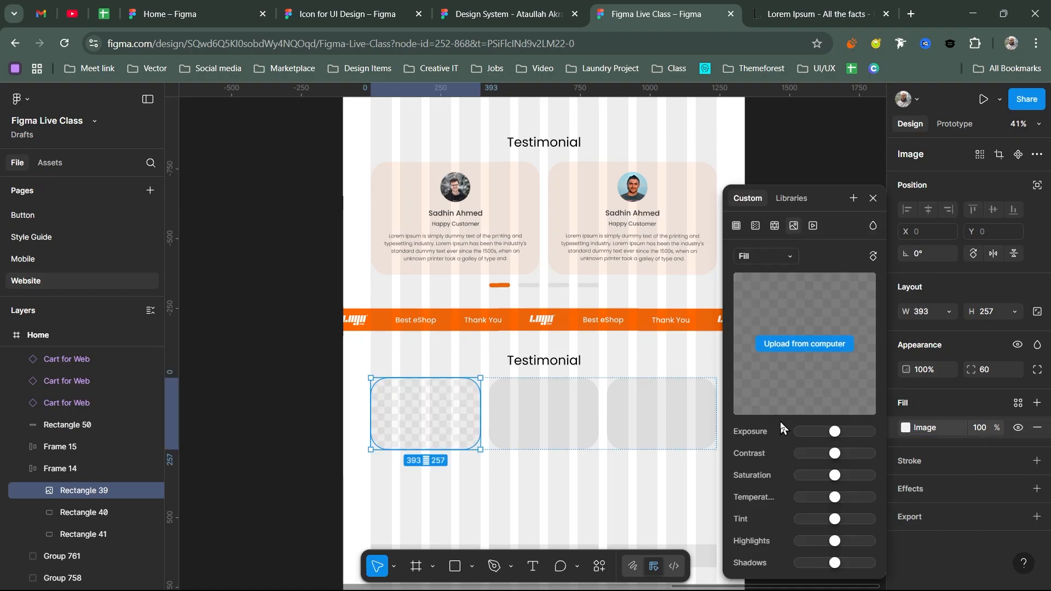
pyautogui.click(825, 343)
pyautogui.click(567, 390)
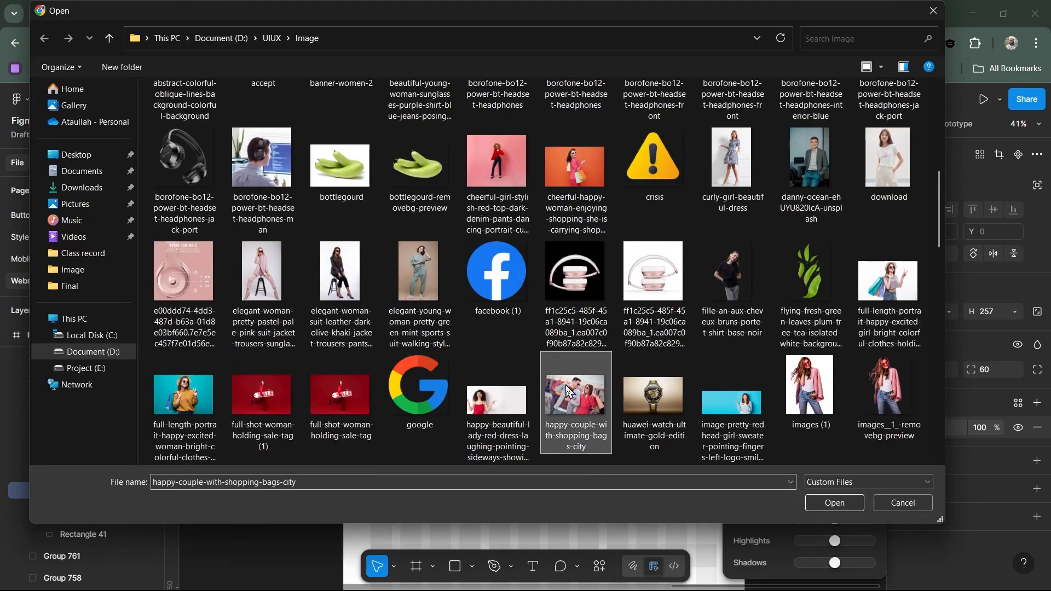
pyautogui.doubleClick(566, 390)
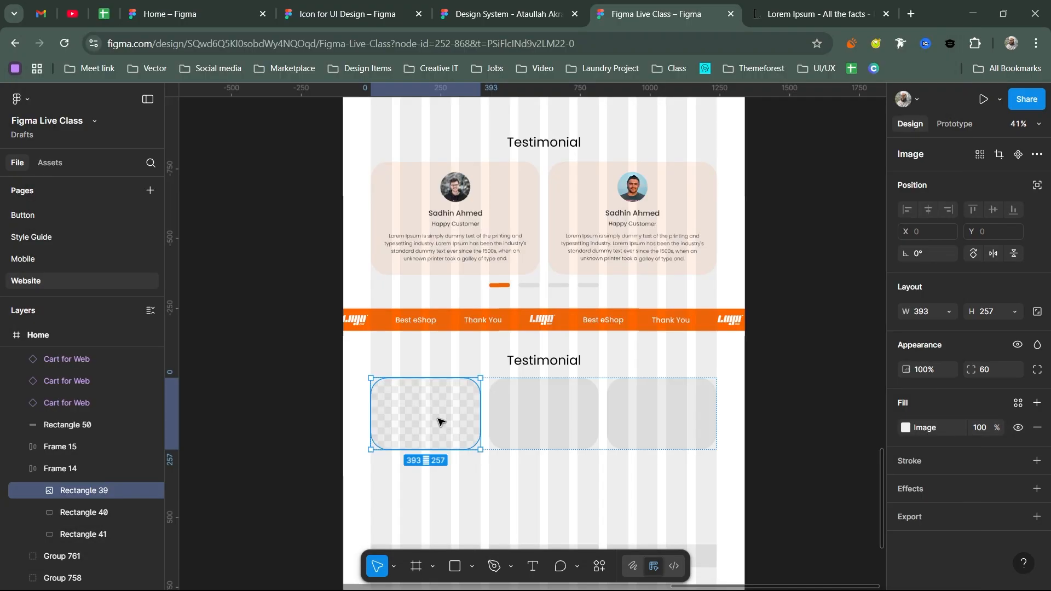
# - Fill the second and third card rectangles with an uploaded photo
pyautogui.click(571, 430)
pyautogui.keyDown('shift'); pyautogui.click(663, 419); pyautogui.keyUp('shift')
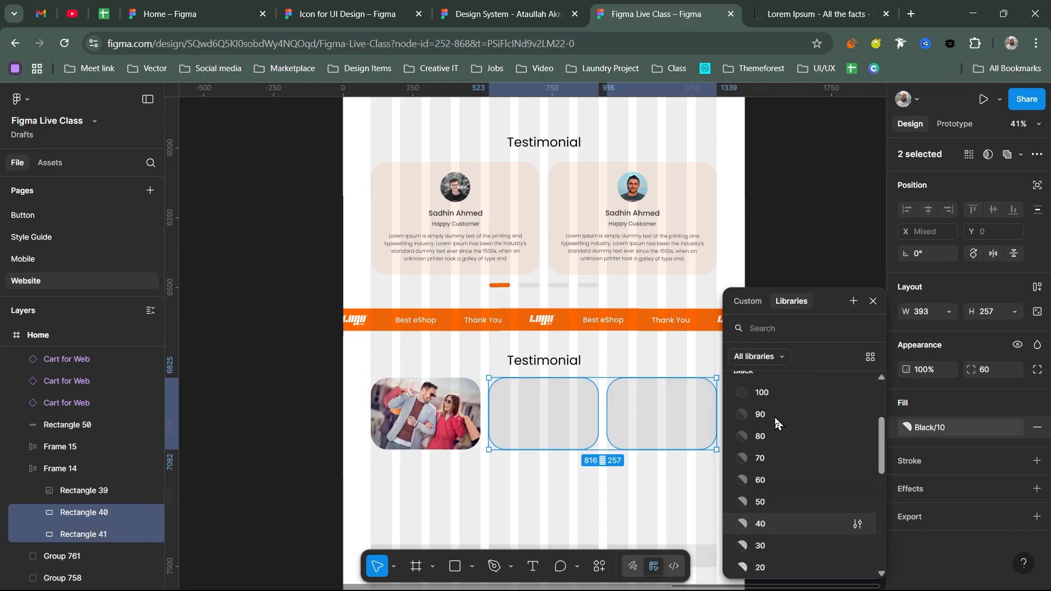
pyautogui.click(774, 417)
pyautogui.click(793, 262)
pyautogui.click(789, 345)
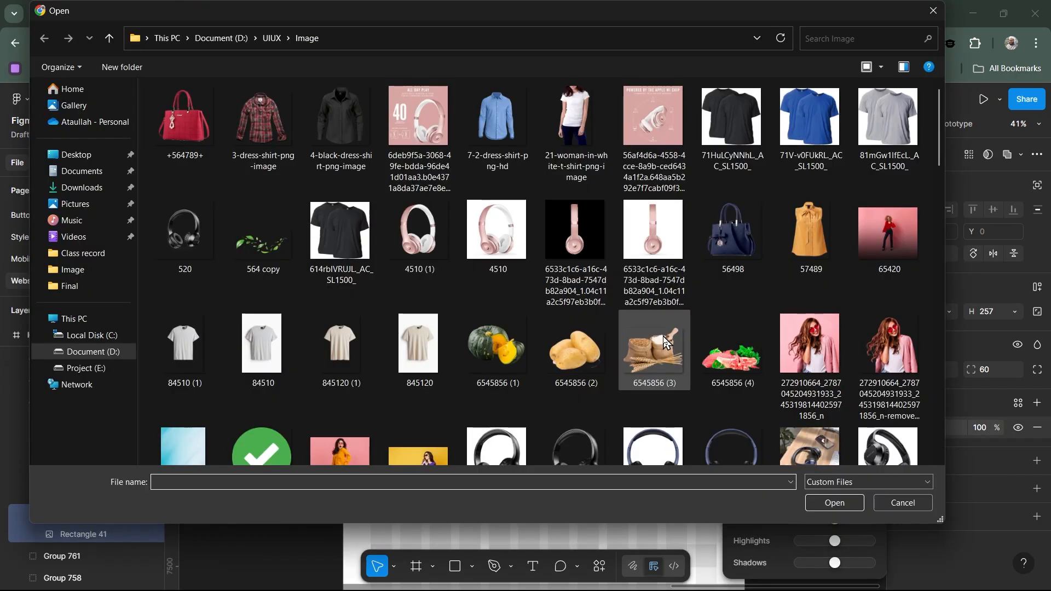
pyautogui.scroll(-3, 481, 350)
pyautogui.scroll(-5, 810, 246)
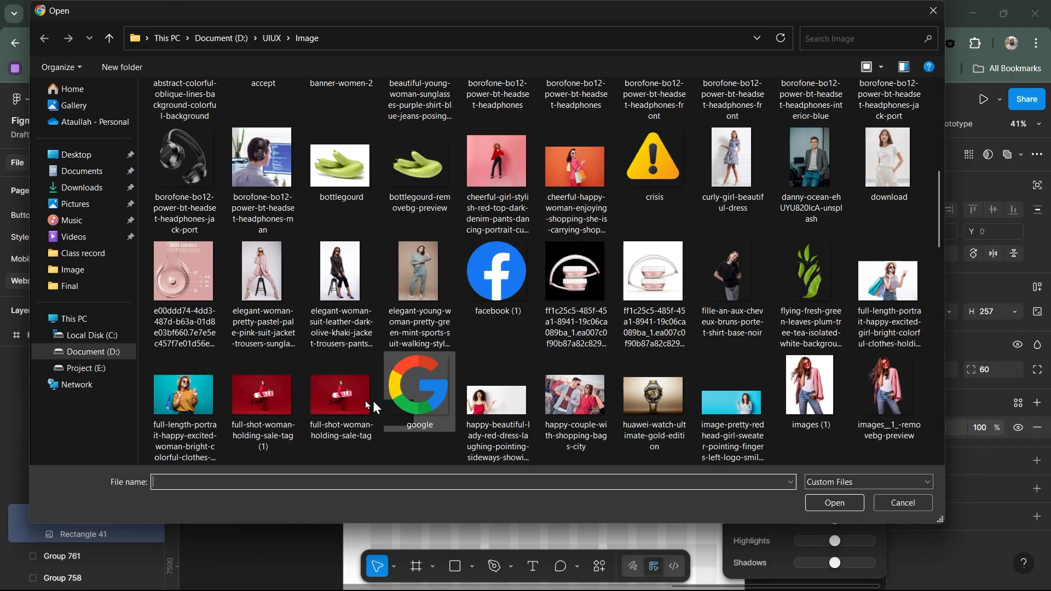
pyautogui.doubleClick(630, 398)
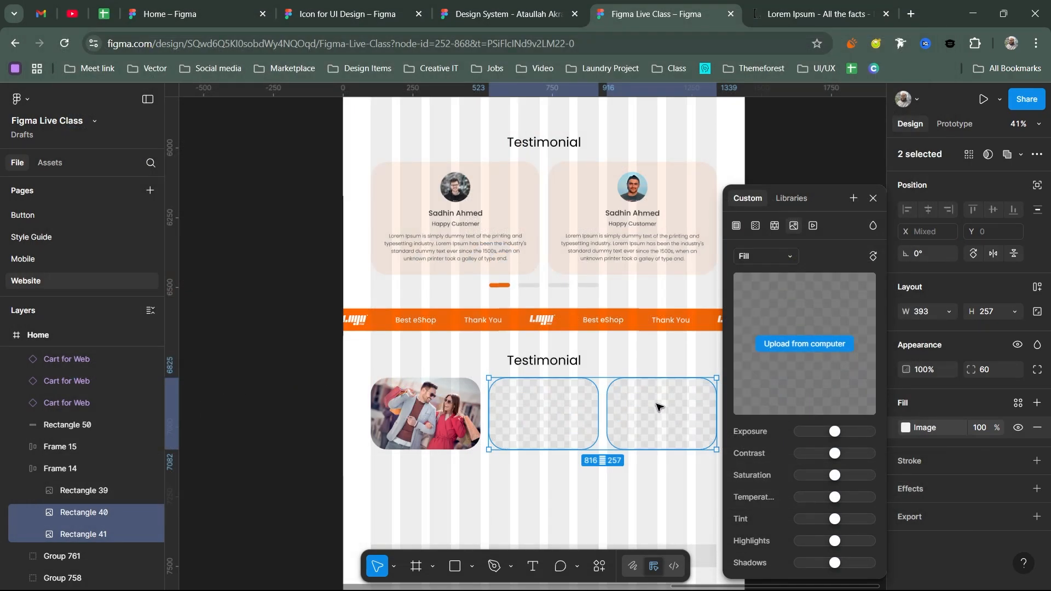
pyautogui.click(873, 199)
# - Replace the third rectangle's image with a different uploaded photo, the watch picture
pyautogui.click(661, 413)
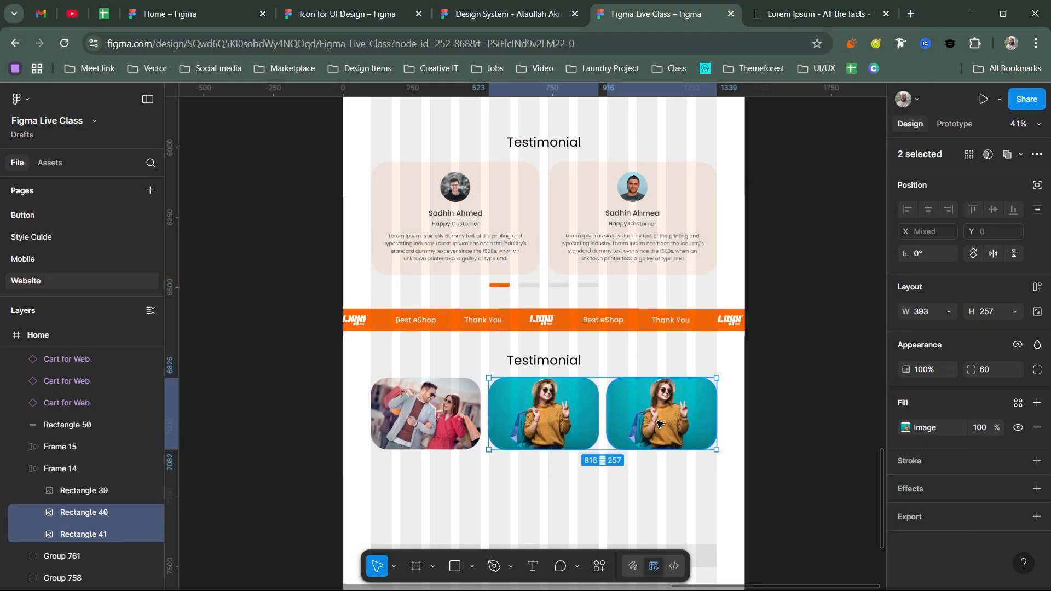
pyautogui.click(905, 428)
pyautogui.click(825, 337)
pyautogui.scroll(-5, 788, 381)
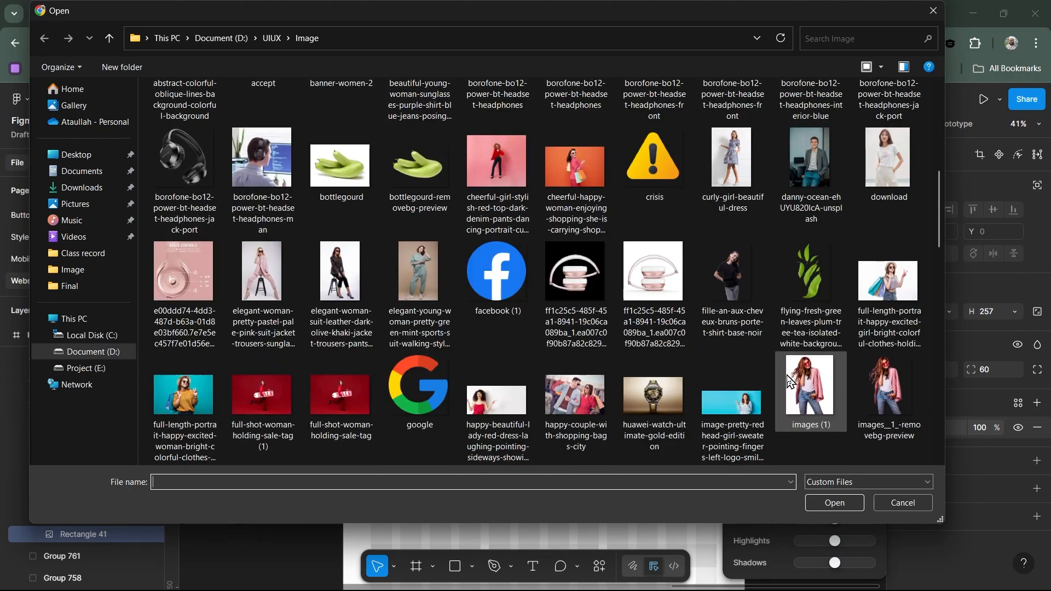
pyautogui.click(888, 281)
pyautogui.scroll(-3, 449, 356)
pyautogui.press('Return')
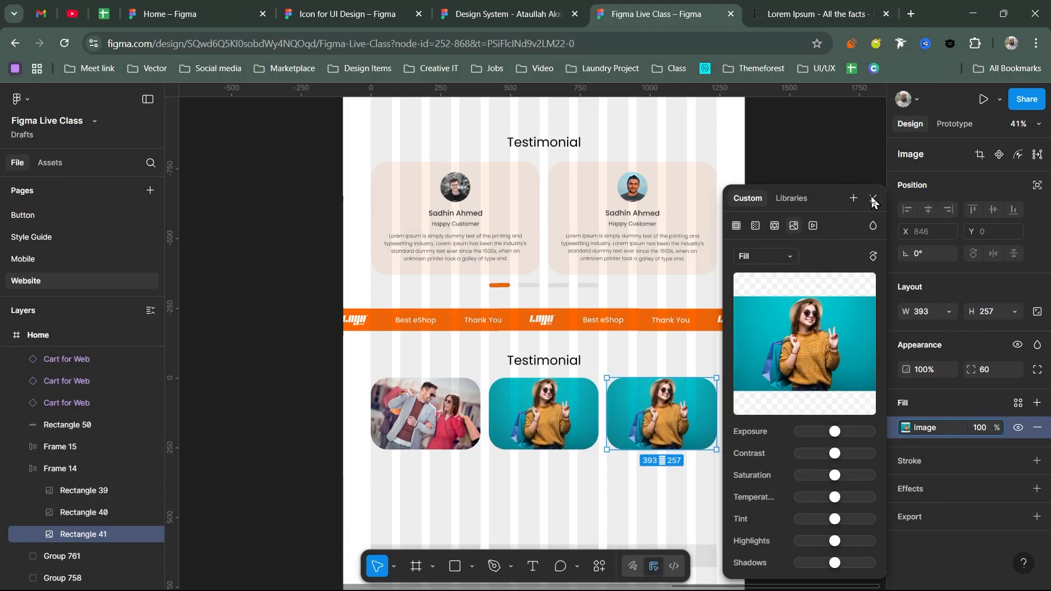
pyautogui.click(873, 198)
# - Set the corner radius of all three card photos to 40
pyautogui.keyDown('shift'); pyautogui.click(543, 413); pyautogui.keyUp('shift')
pyautogui.keyDown('shift'); pyautogui.click(425, 413); pyautogui.keyUp('shift')
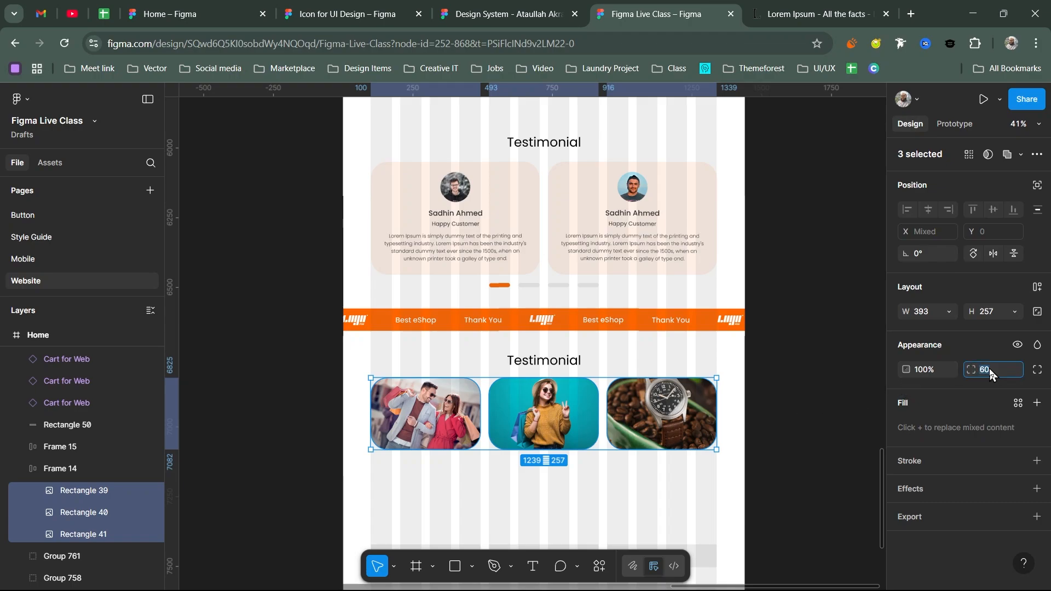
pyautogui.write('40')
pyautogui.press('Return')
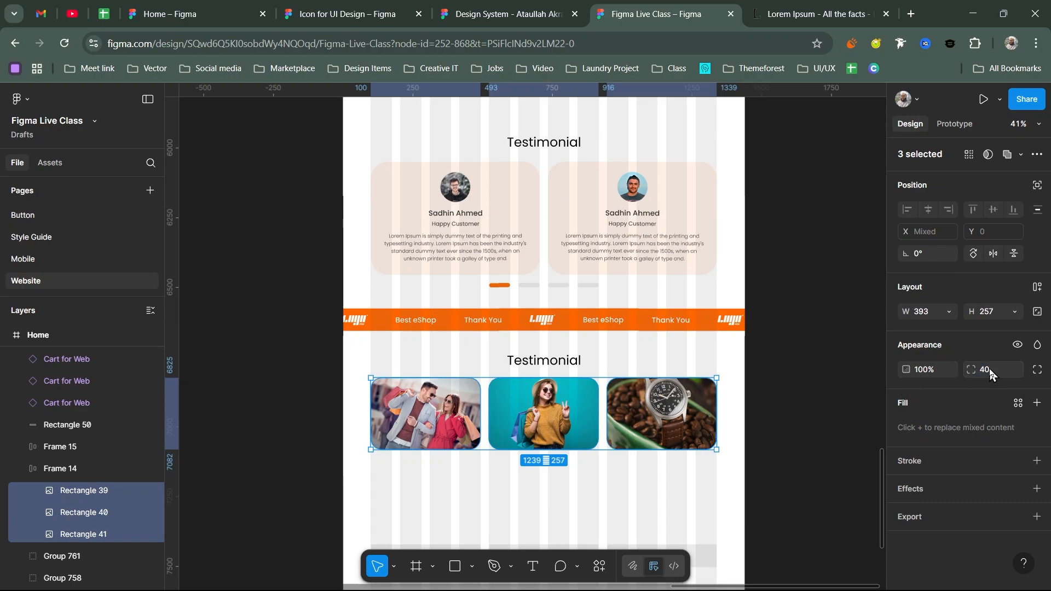
pyautogui.moveTo(553, 372); pyautogui.dragTo(544, 284)
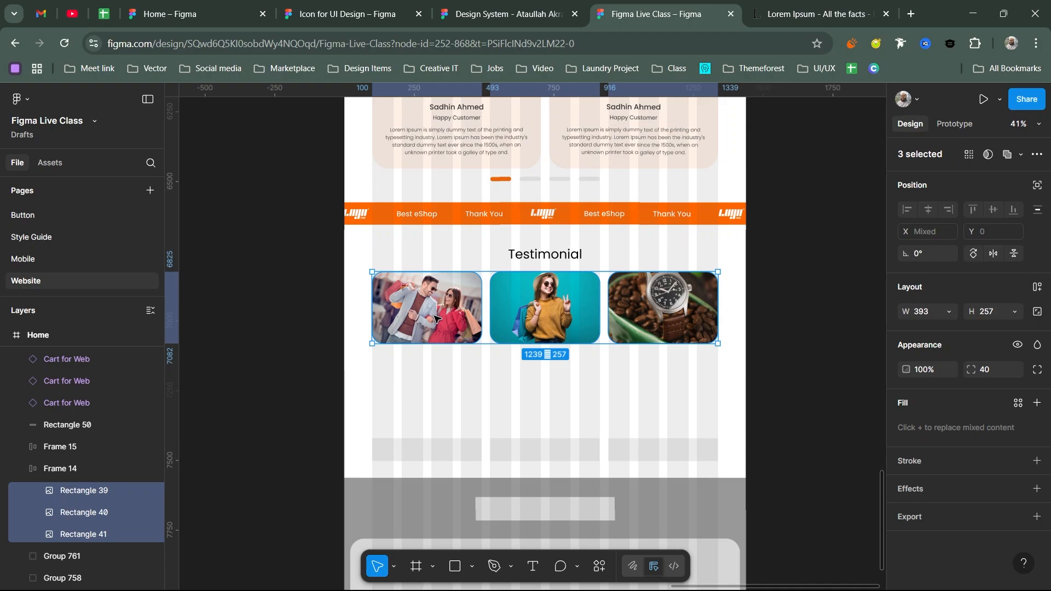
pyautogui.press('t')
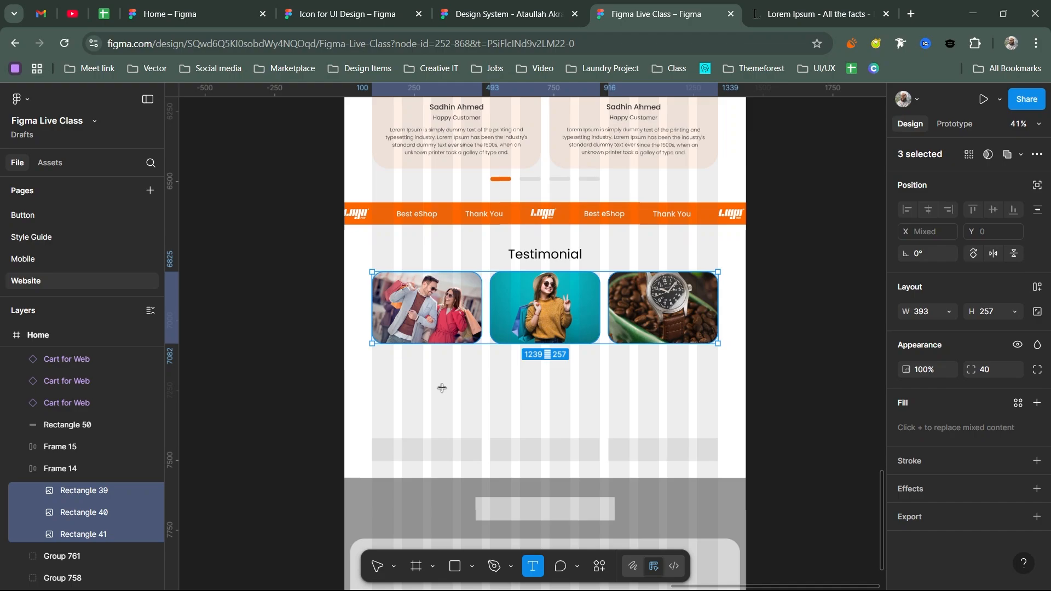
# - Type 'Choosing the Perfect Weeding Bouquet for your Big Day' below the photos and narrow it to 671 wide
pyautogui.click(435, 389)
pyautogui.write('Choo')
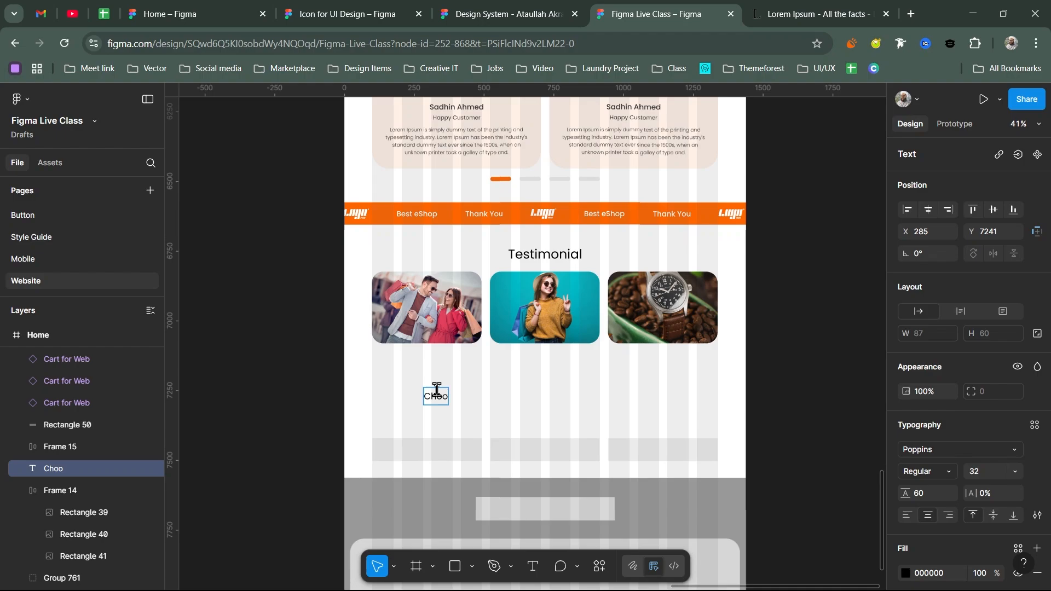
pyautogui.write('sing the perfect')
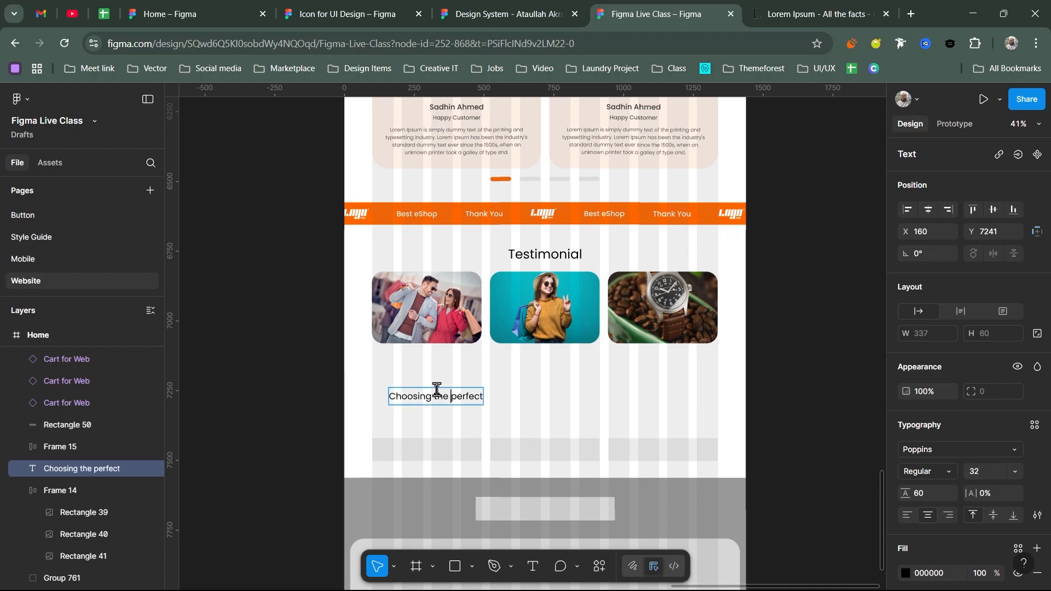
pyautogui.press('Delete')
pyautogui.write('P')
pyautogui.press('End')
pyautogui.write('Weeding Bo')
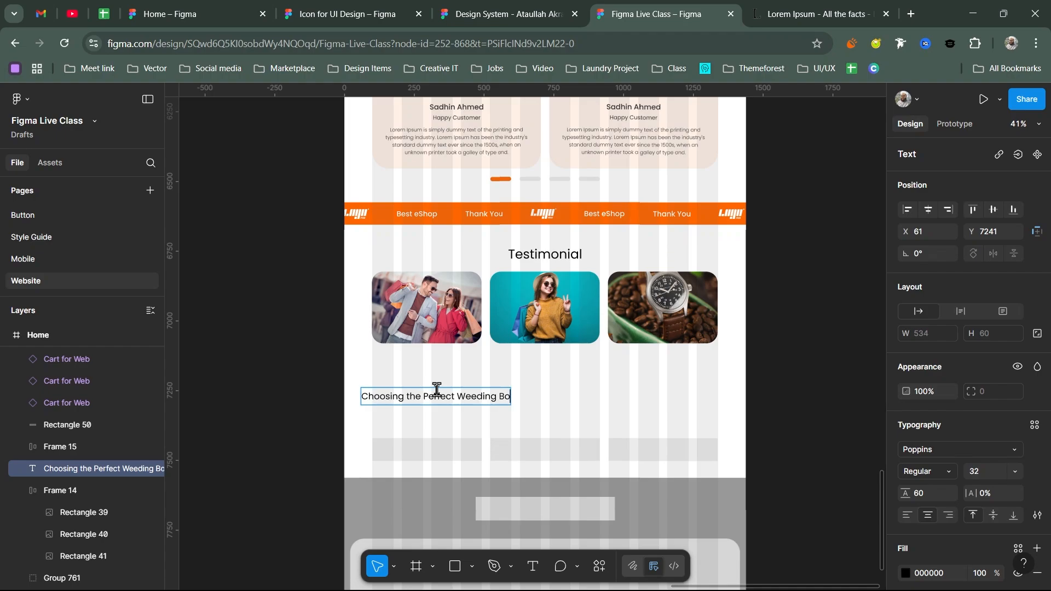
pyautogui.write('uquet for your b')
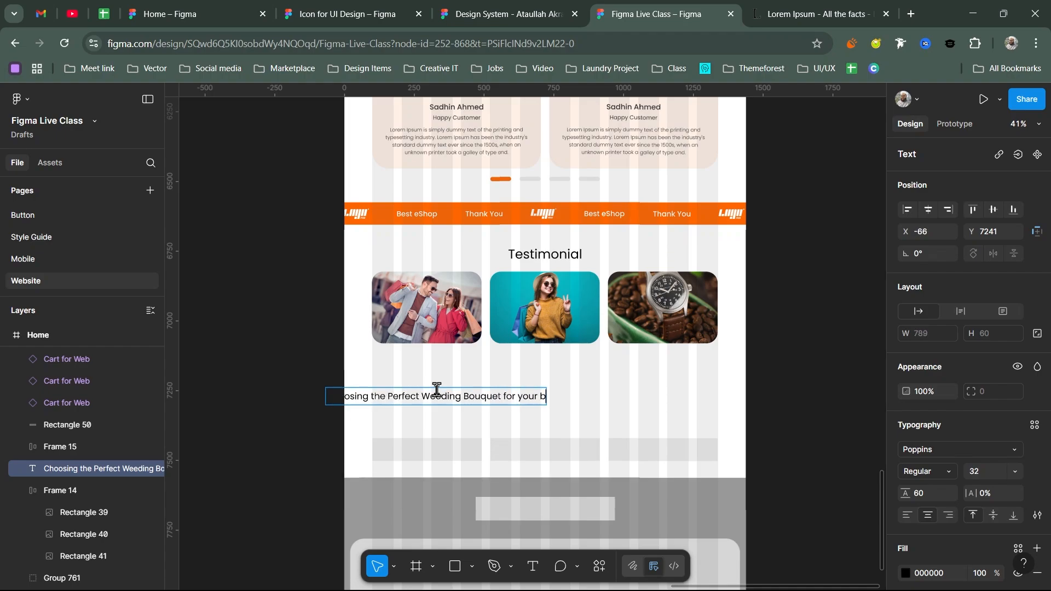
pyautogui.press('BackSpace')
pyautogui.write('Big Day')
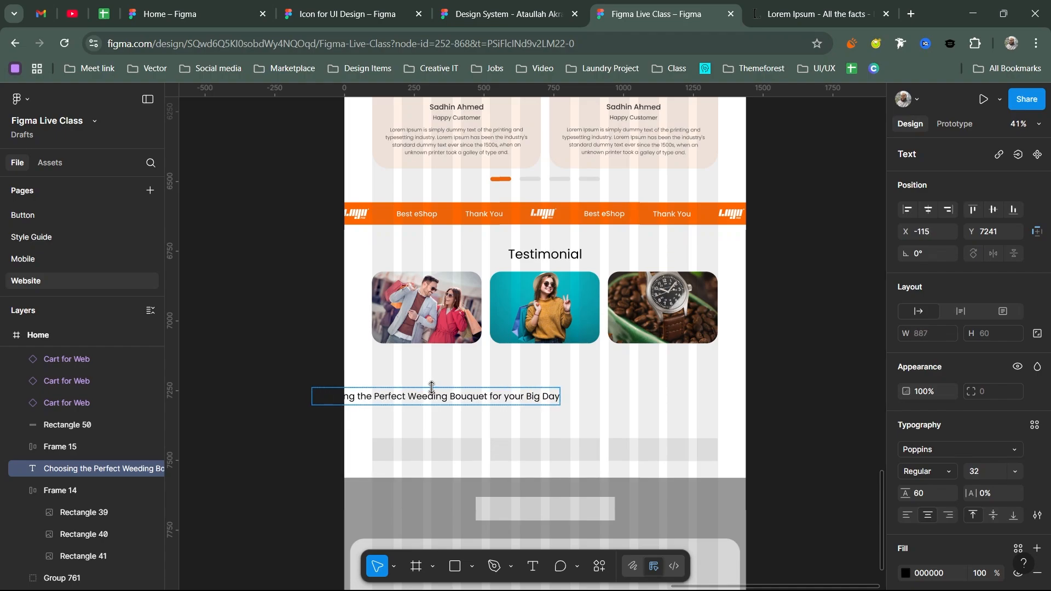
pyautogui.press('Escape')
pyautogui.moveTo(313, 396); pyautogui.dragTo(372, 396)
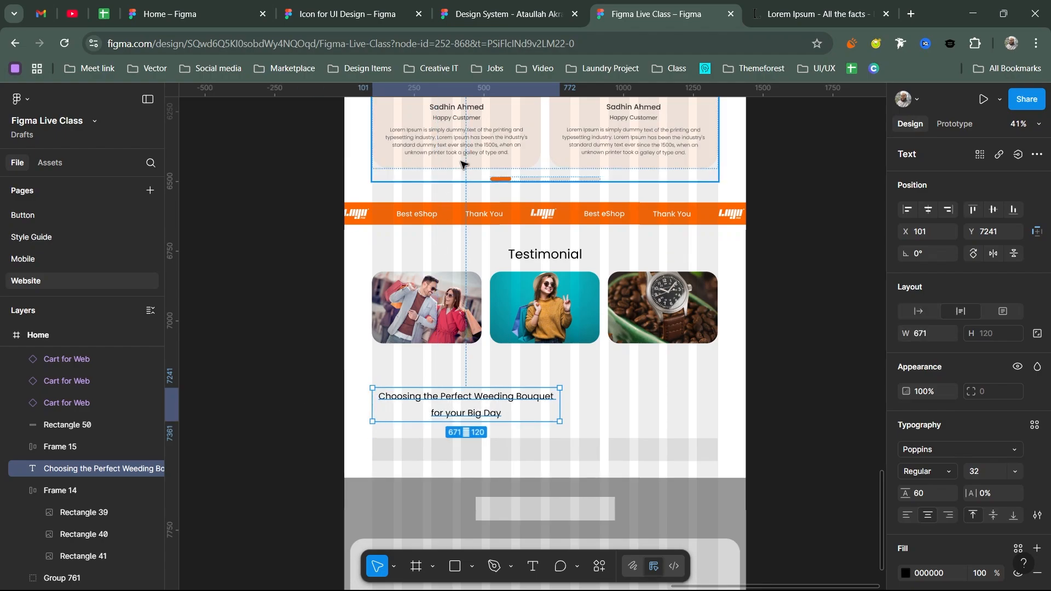
pyautogui.scroll(5, 492, 219)
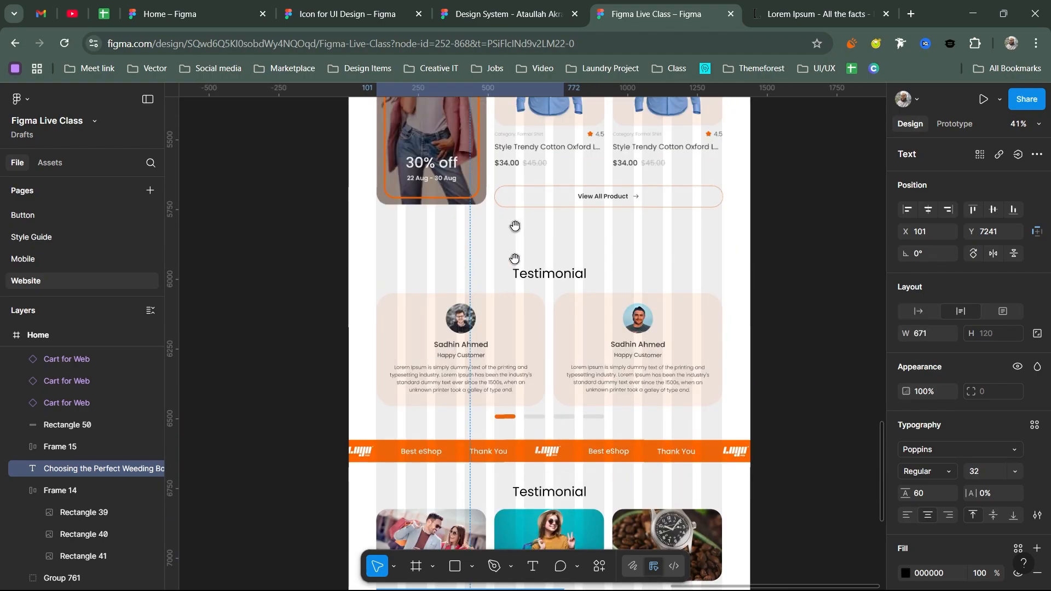
pyautogui.scroll(3, 518, 328)
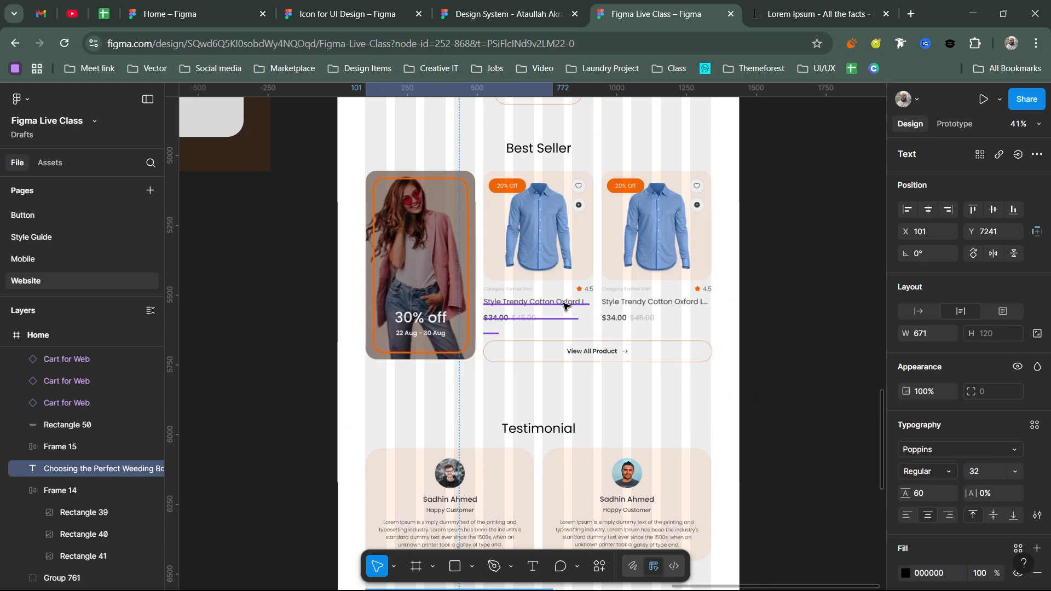
# - Set the Weeding Bouquet heading to size 26, narrow it, and place it under the first photo
pyautogui.keyDown('ctrl'); pyautogui.click(536, 302); pyautogui.keyUp('ctrl')
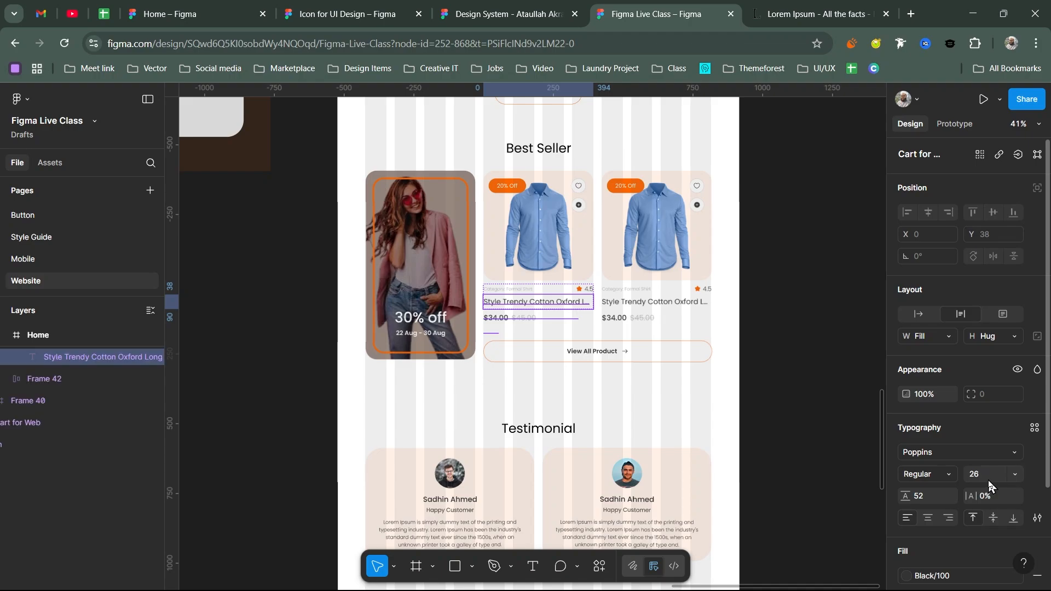
pyautogui.click(791, 440)
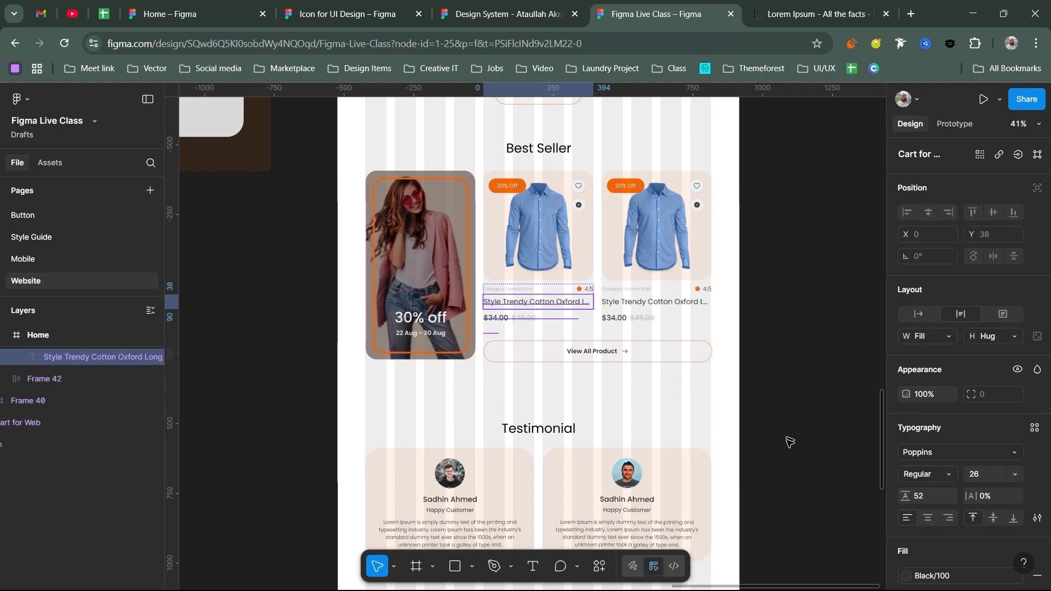
pyautogui.scroll(-5, 744, 405)
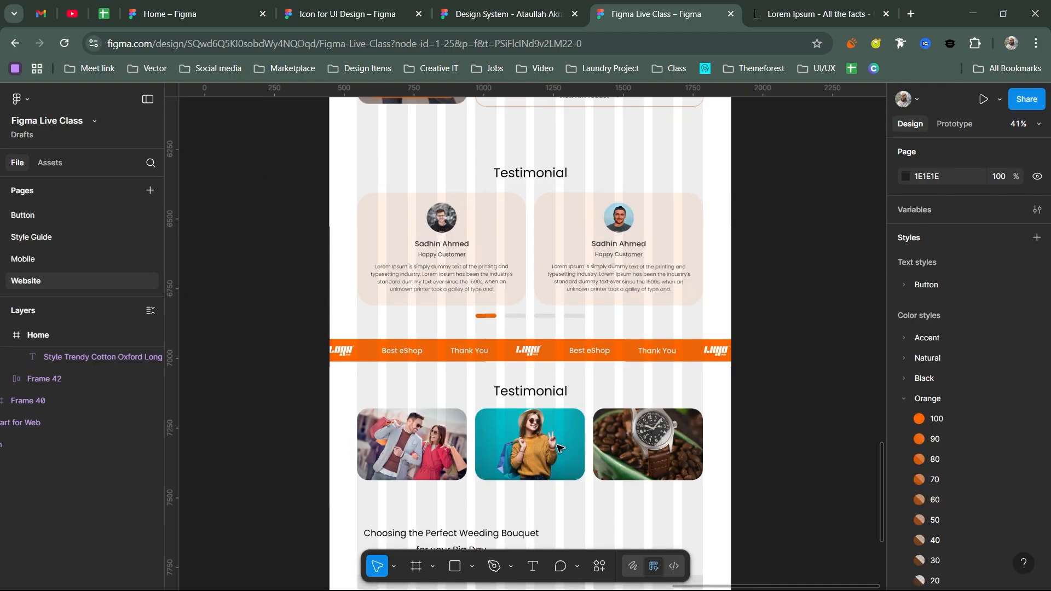
pyautogui.scroll(-3, 469, 353)
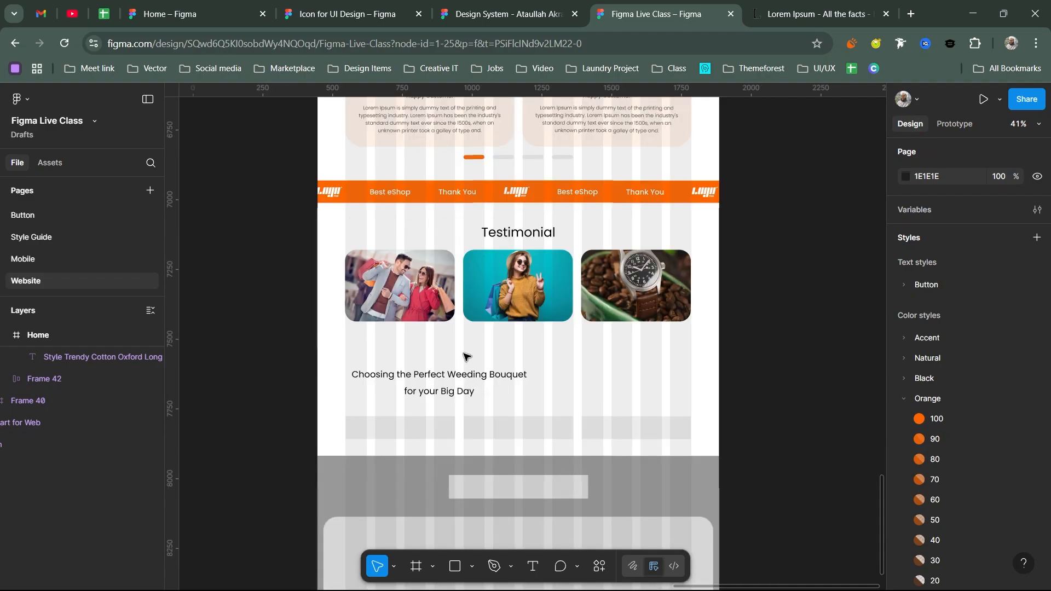
pyautogui.click(468, 377)
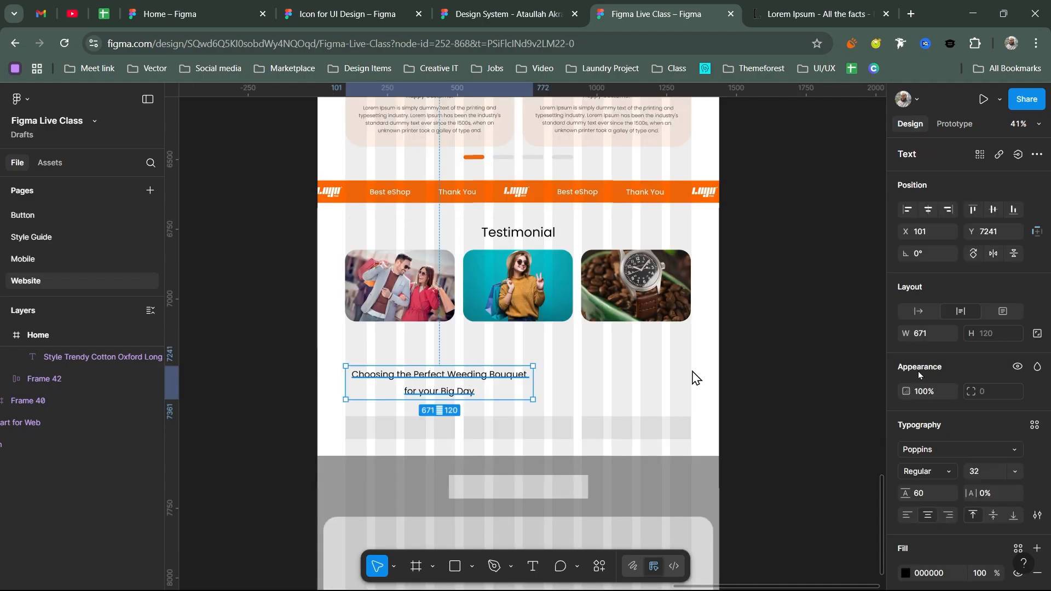
pyautogui.click(977, 471)
pyautogui.write('26')
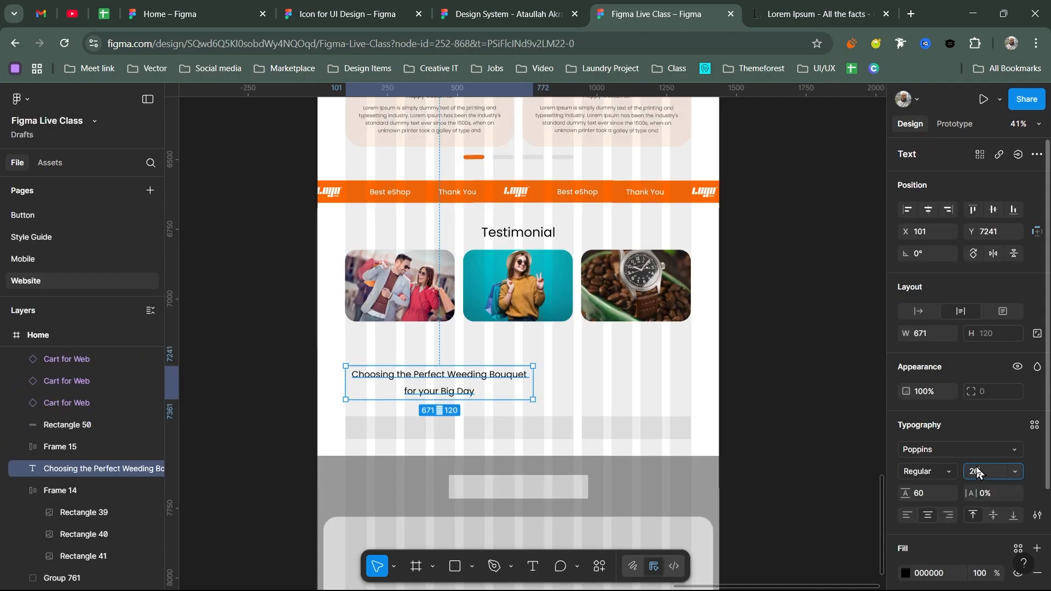
pyautogui.press('Return')
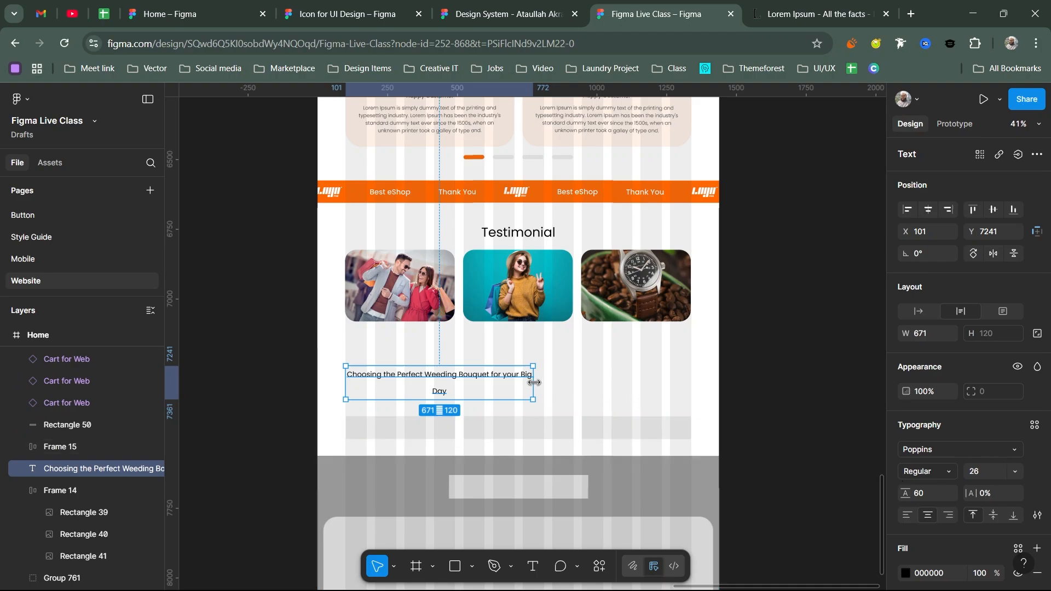
pyautogui.moveTo(532, 378); pyautogui.dragTo(454, 375)
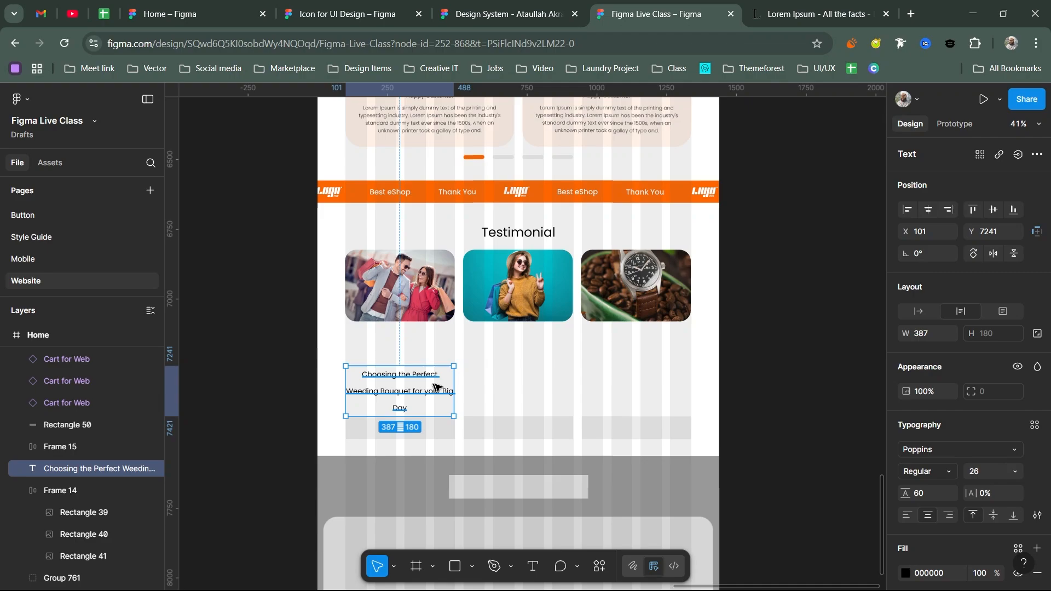
pyautogui.scroll(5, 396, 340)
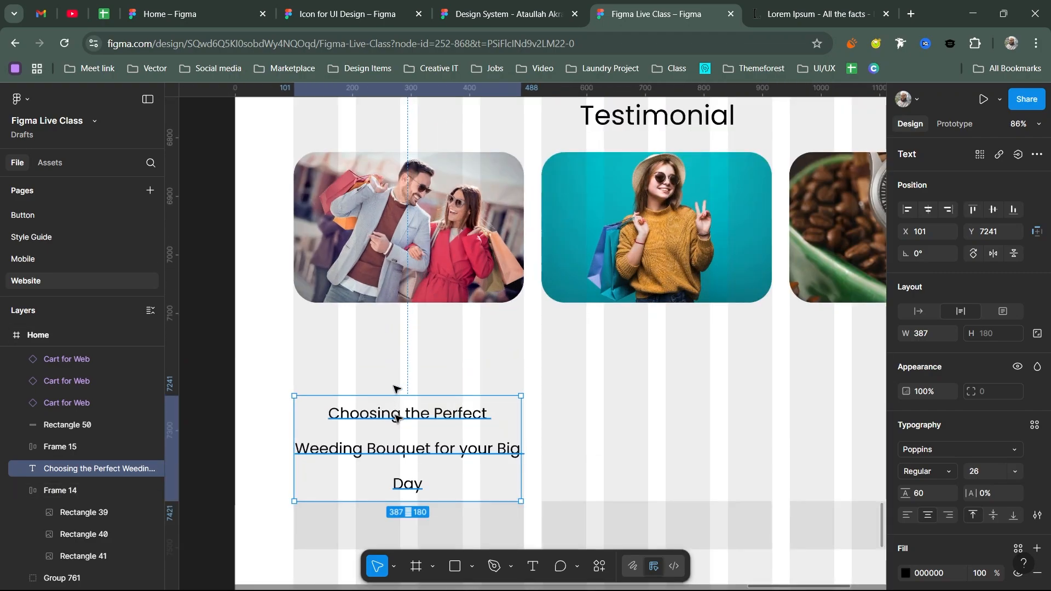
pyautogui.moveTo(397, 417); pyautogui.dragTo(399, 339)
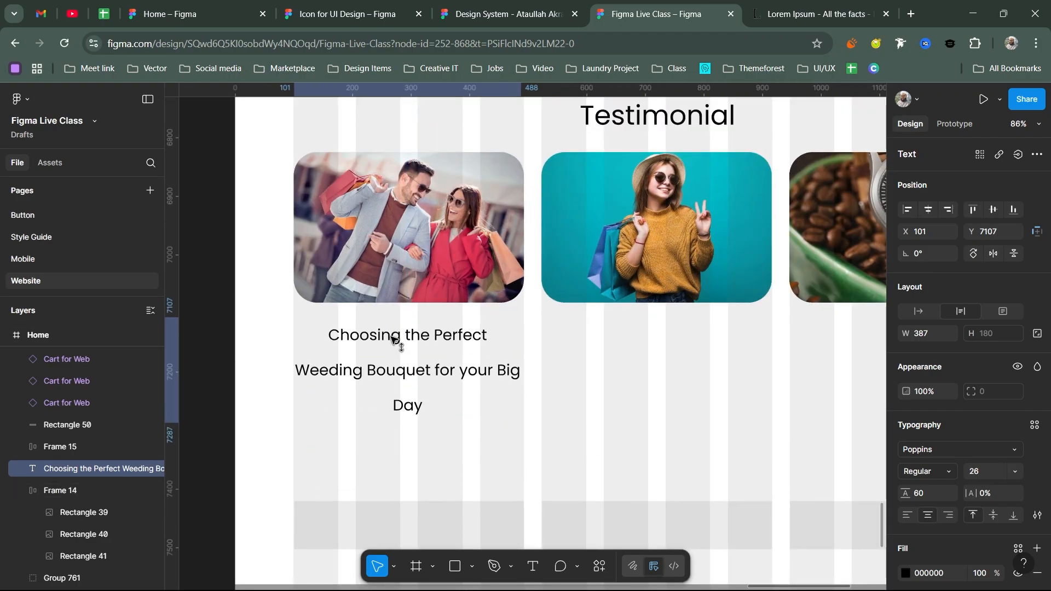
# - Give the heading a 40 line height and left alignment
pyautogui.click(945, 495)
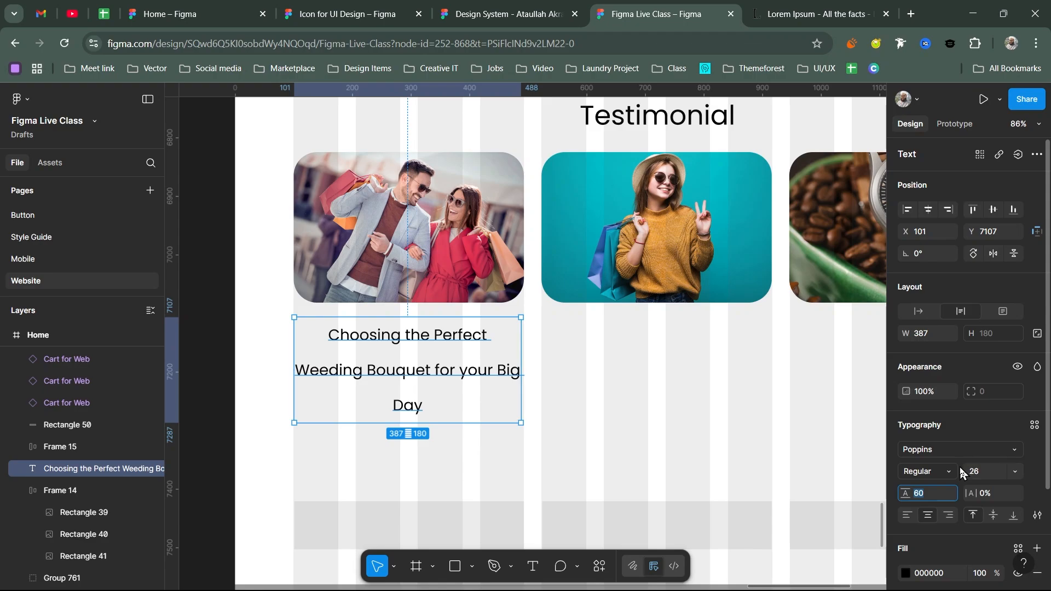
pyautogui.write('44')
pyautogui.press('Return')
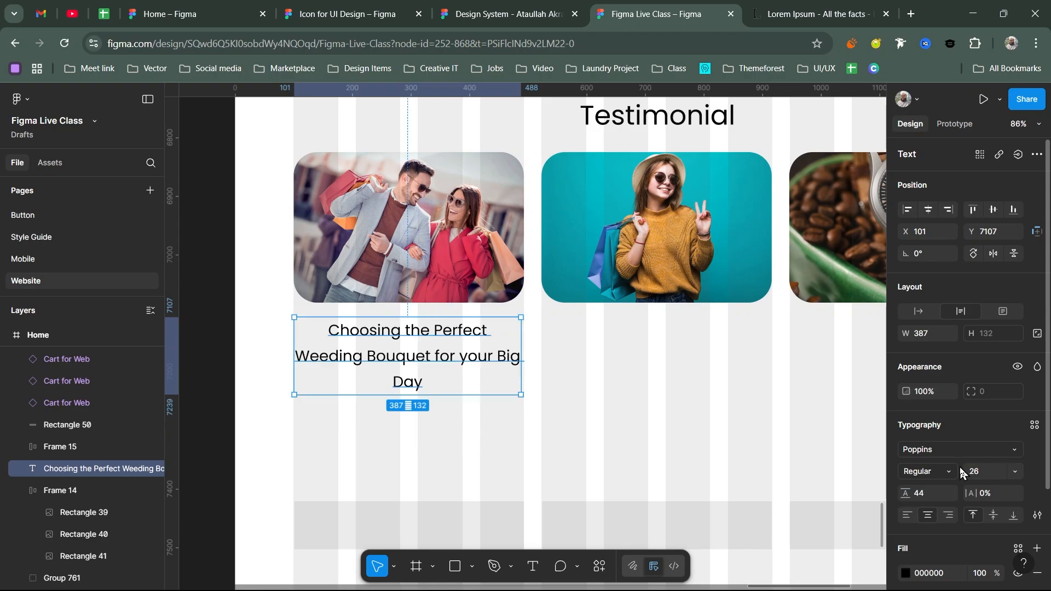
pyautogui.click(922, 499)
pyautogui.write('40')
pyautogui.press('Return')
pyautogui.click(906, 515)
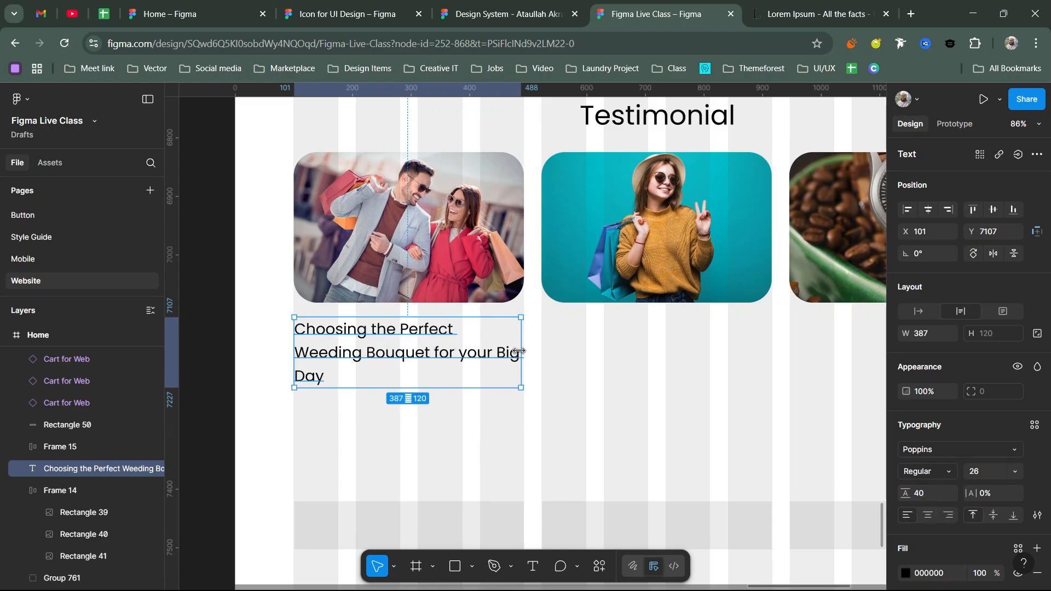
# - Fit the heading box to the photo width and two lines, truncating with an ellipsis
pyautogui.moveTo(522, 351); pyautogui.dragTo(524, 350)
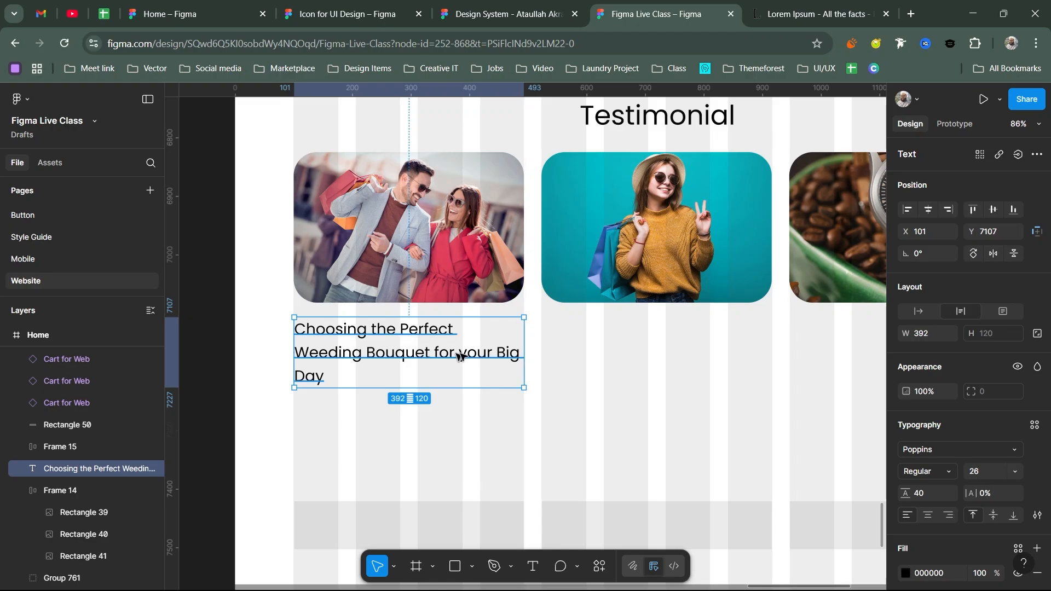
pyautogui.moveTo(459, 368); pyautogui.dragTo(462, 362)
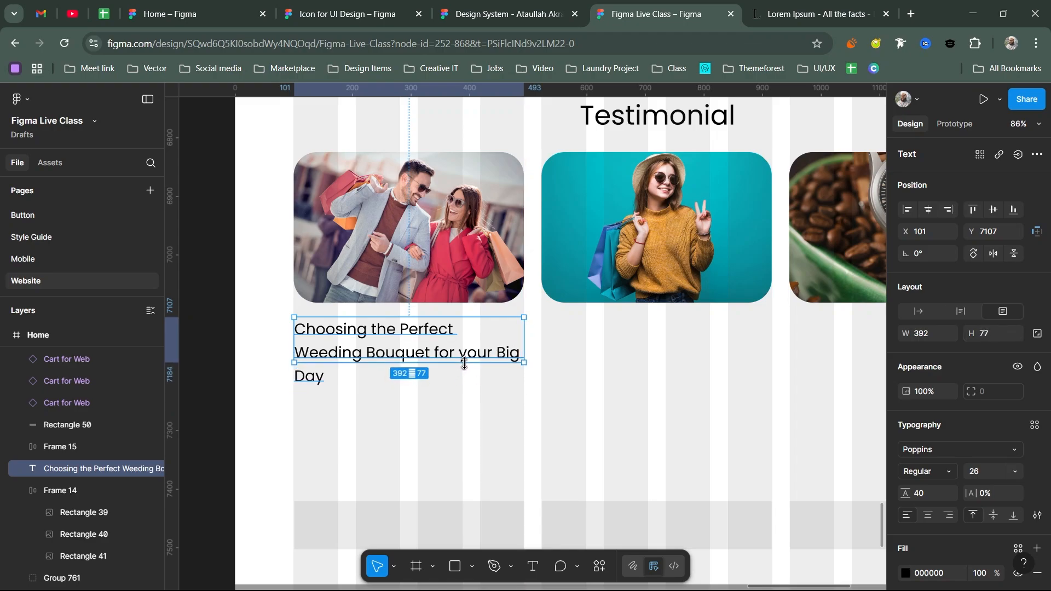
pyautogui.click(1036, 515)
pyautogui.click(867, 515)
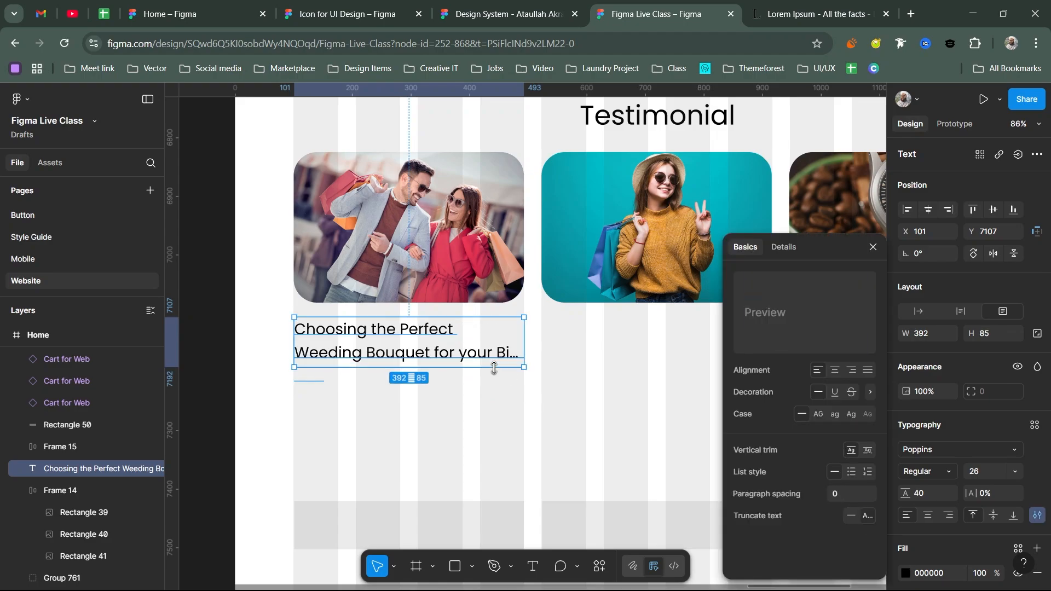
pyautogui.click(562, 367)
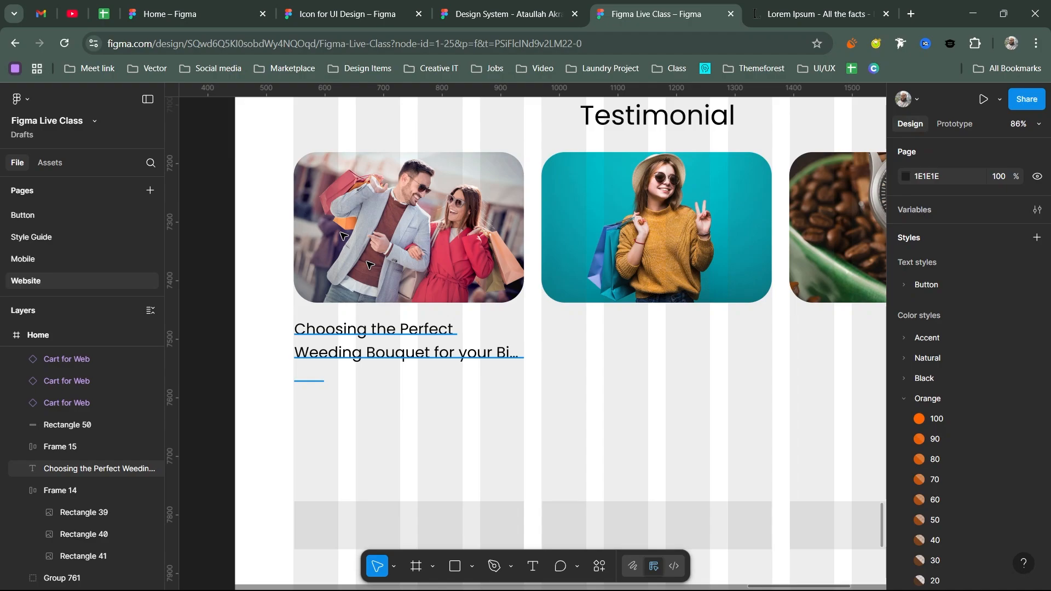
# - Ungroup Frame 14's three photos and drop a 24 × 24 clock icon under the first title
pyautogui.click(367, 265)
pyautogui.hotkey('shift', 'ctrl', 'g')
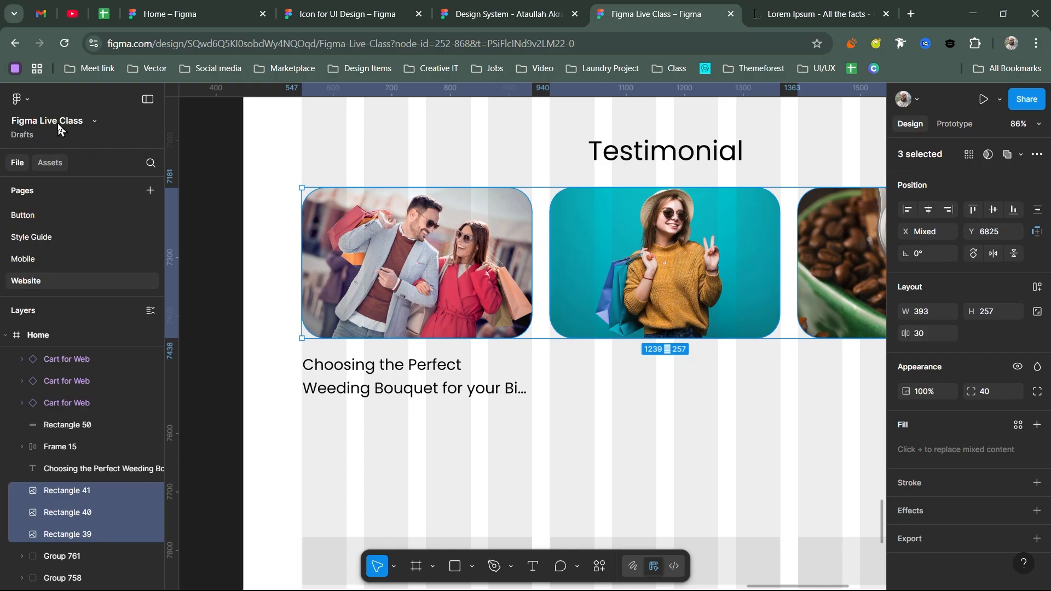
pyautogui.click(50, 163)
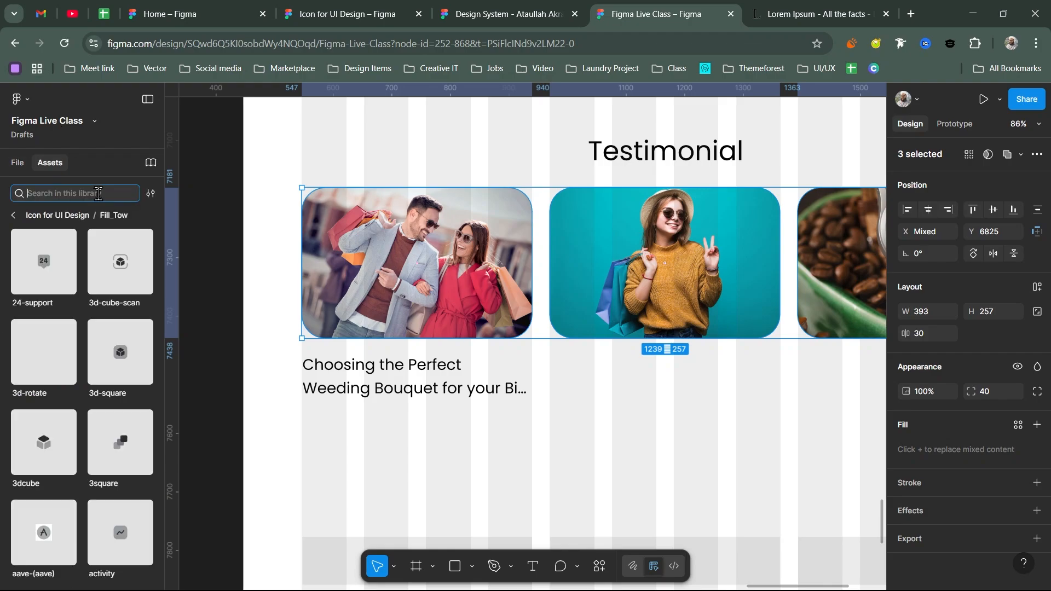
pyautogui.write('clock')
pyautogui.scroll(-2, 121, 405)
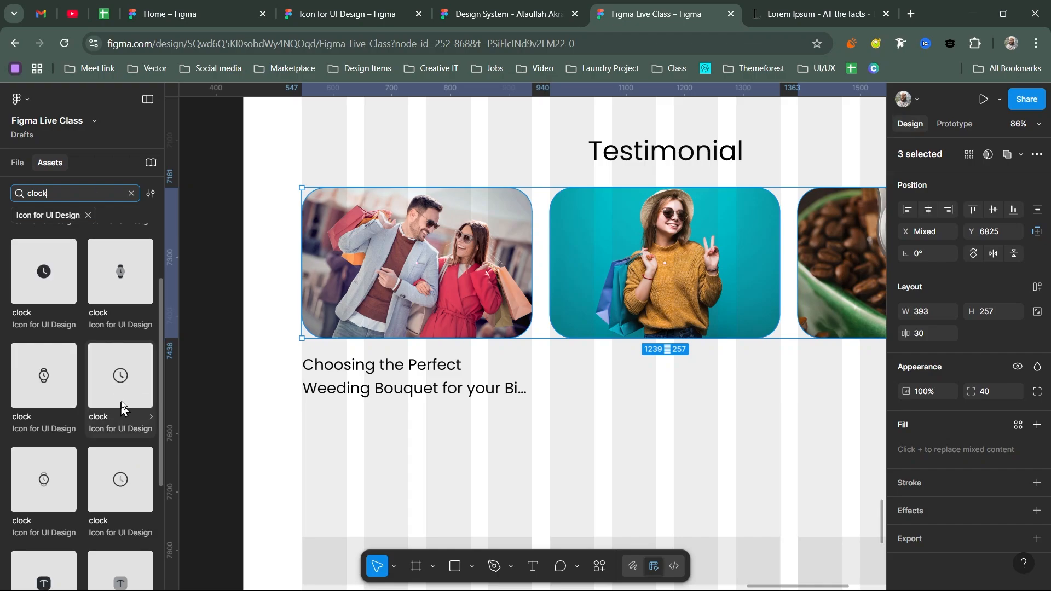
pyautogui.moveTo(121, 405); pyautogui.dragTo(336, 425)
# - Type 'Published: 12 Aug, 2025' beside the clock icon, fixing the misspelling
pyautogui.press('t')
pyautogui.click(356, 426)
pyautogui.write('Publiced')
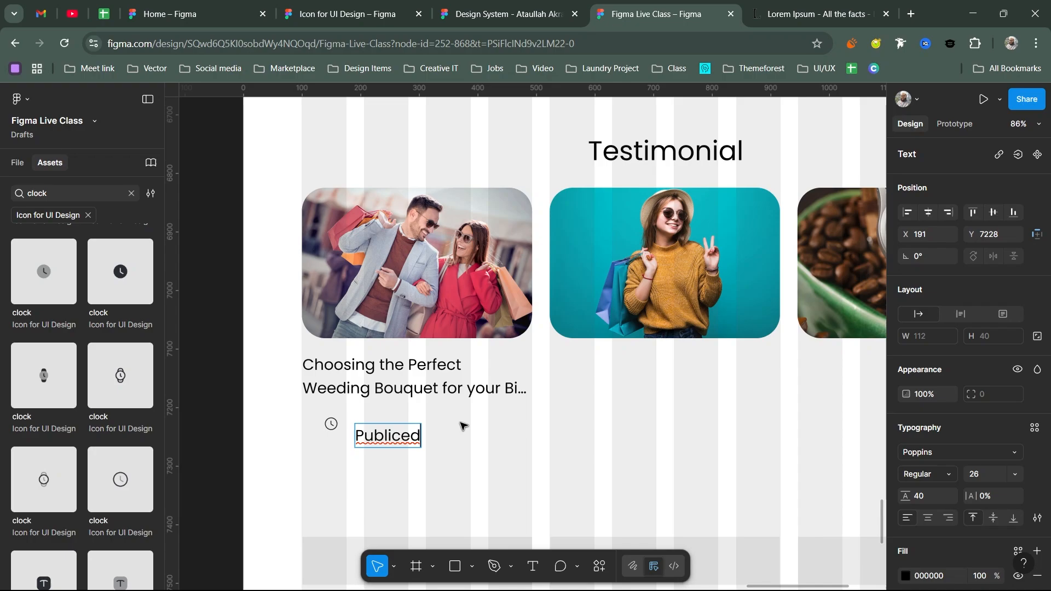
pyautogui.rightClick(390, 435)
pyautogui.click(438, 393)
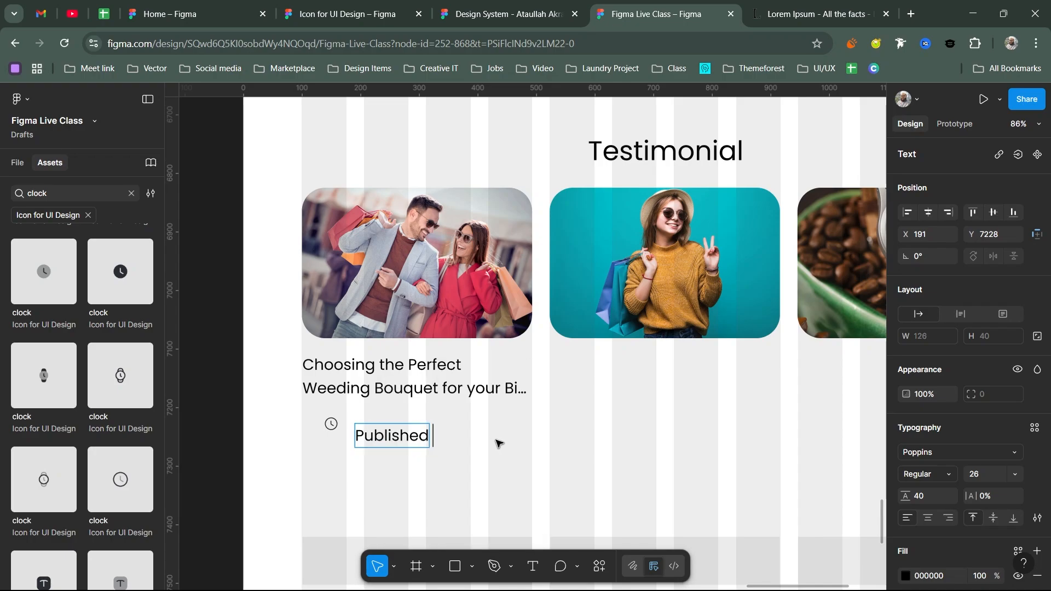
pyautogui.write(': 12 Aug, 2025')
pyautogui.press('Escape')
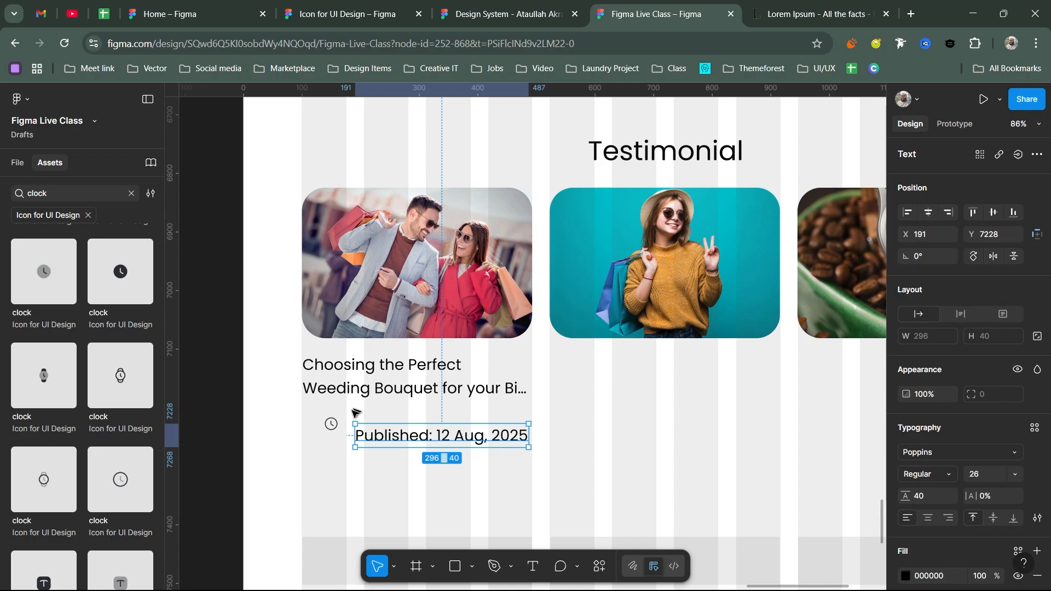
# - Set the date text to size 16 with 26 line height and position it beside the clock
pyautogui.click(981, 474)
pyautogui.write('14')
pyautogui.press('Return')
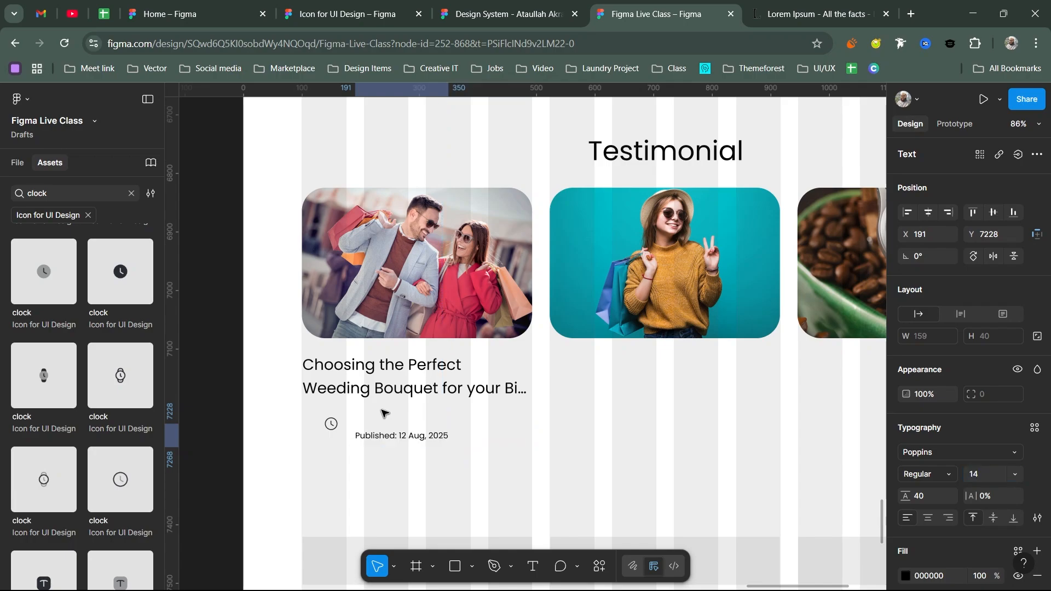
pyautogui.click(994, 477)
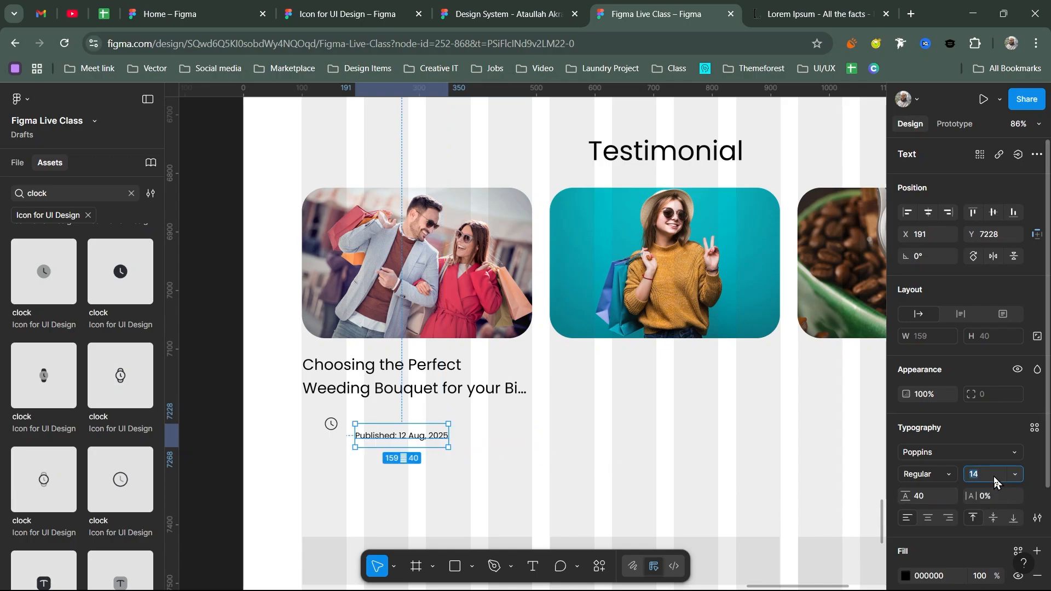
pyautogui.write('16')
pyautogui.press('Return')
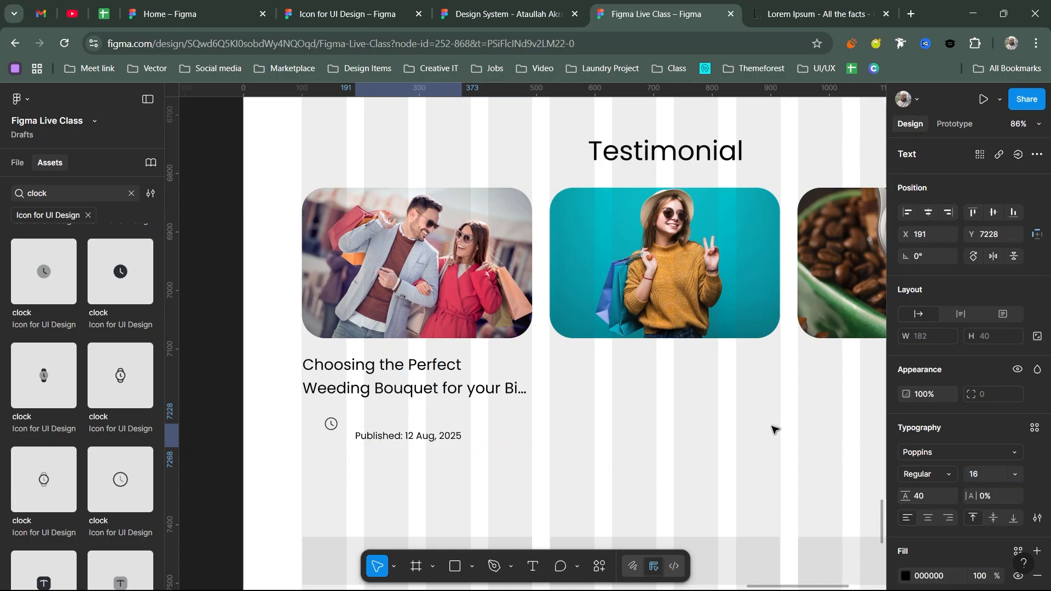
pyautogui.click(936, 497)
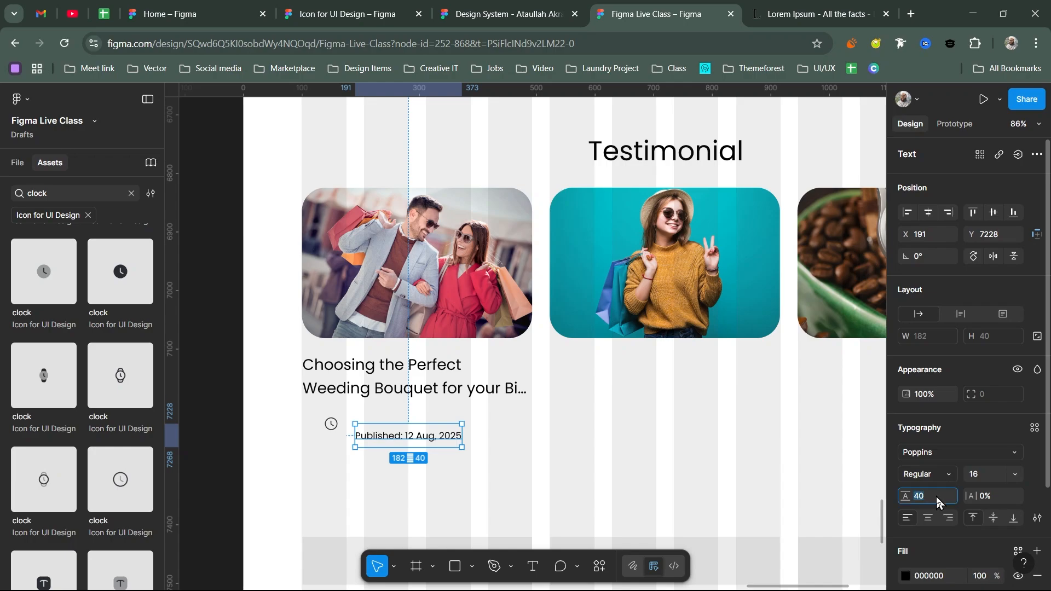
pyautogui.write('26')
pyautogui.press('Return')
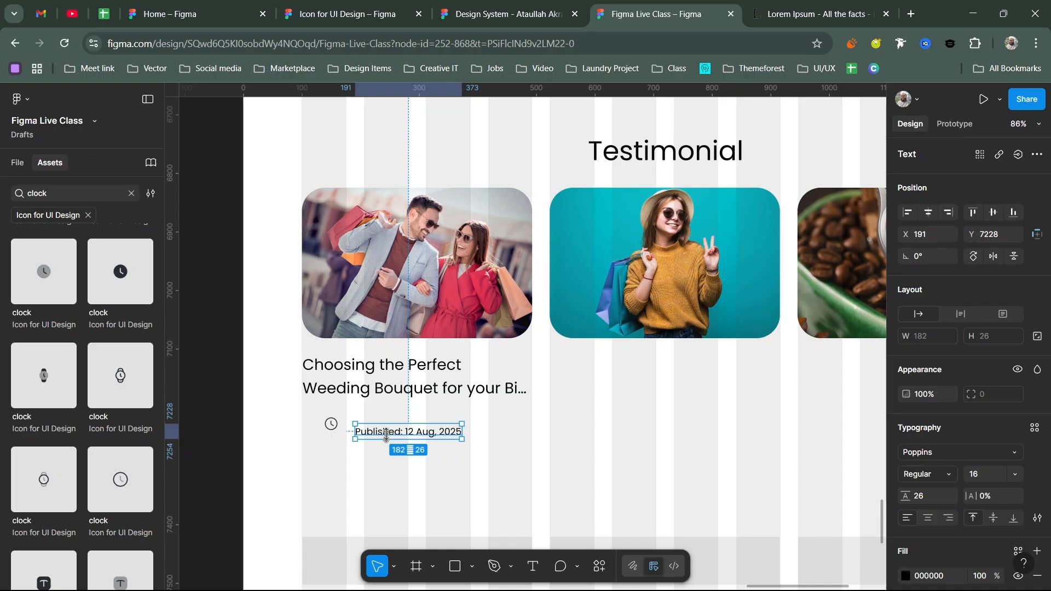
pyautogui.moveTo(385, 435); pyautogui.dragTo(322, 418)
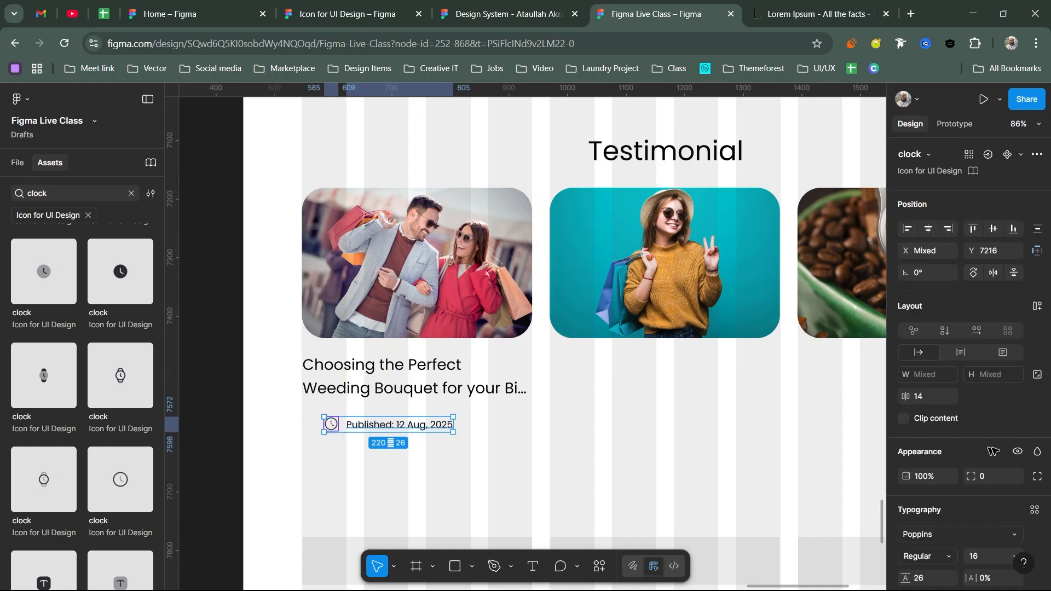
# - Colour the clock icon and date text with the Black/50 style
pyautogui.scroll(-1, 994, 455)
pyautogui.scroll(-5, 994, 455)
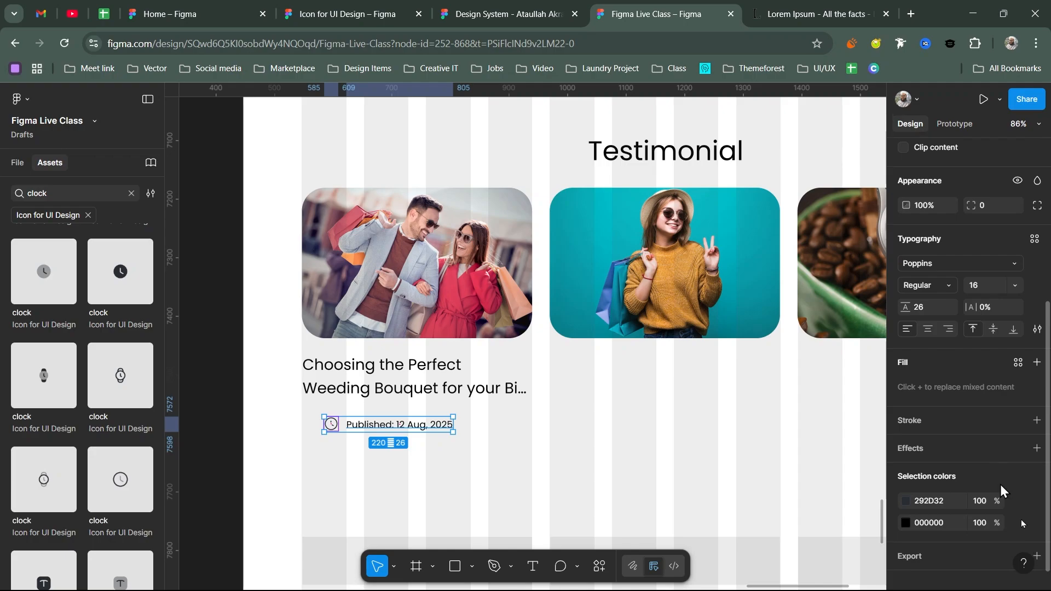
pyautogui.click(1017, 500)
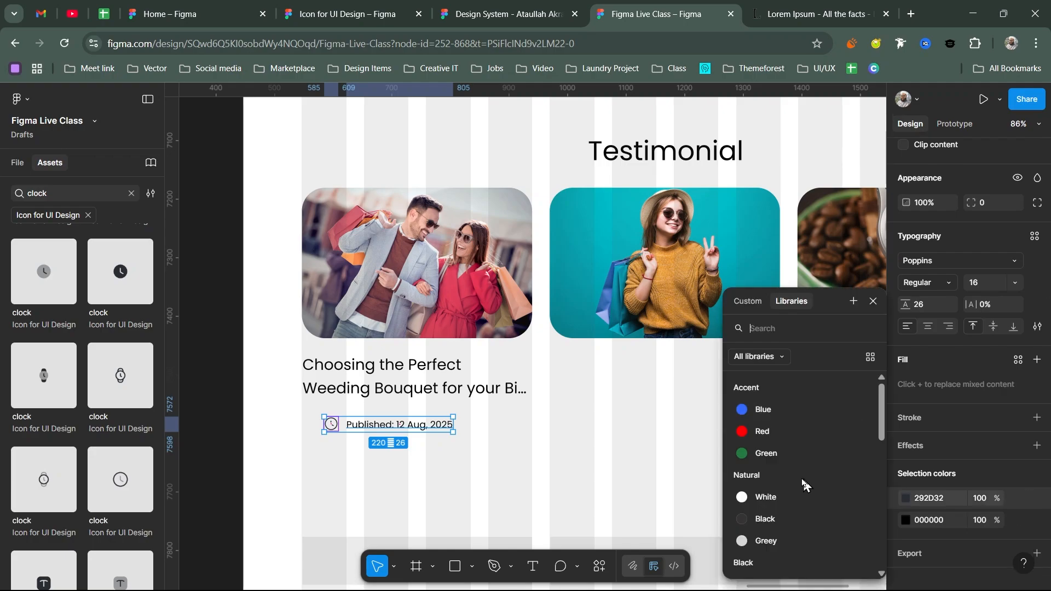
pyautogui.click(769, 542)
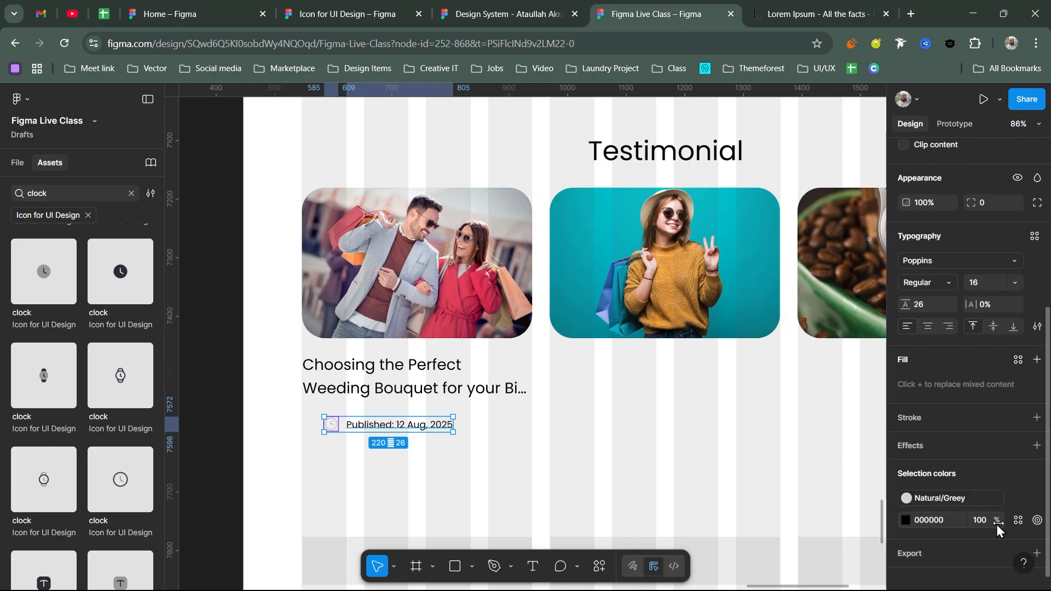
pyautogui.click(906, 521)
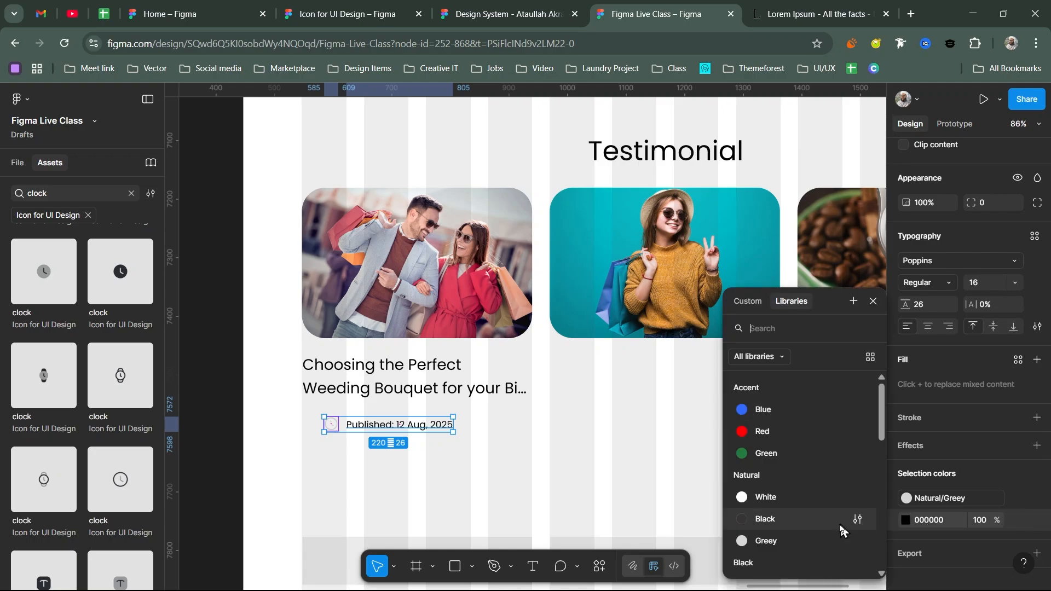
pyautogui.click(774, 539)
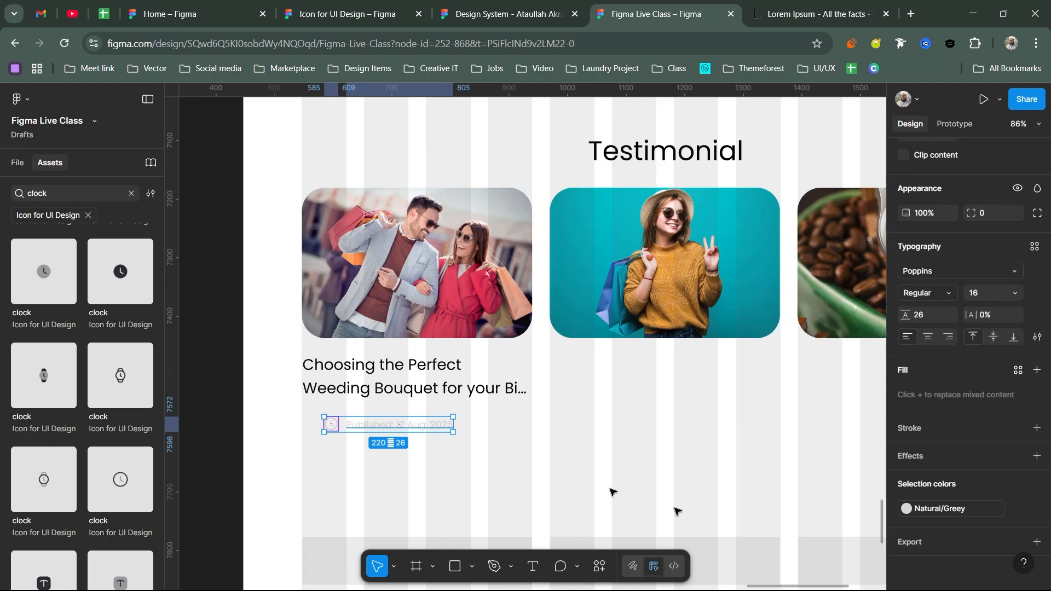
pyautogui.click(930, 508)
pyautogui.scroll(-1, 781, 497)
pyautogui.scroll(-1, 781, 497)
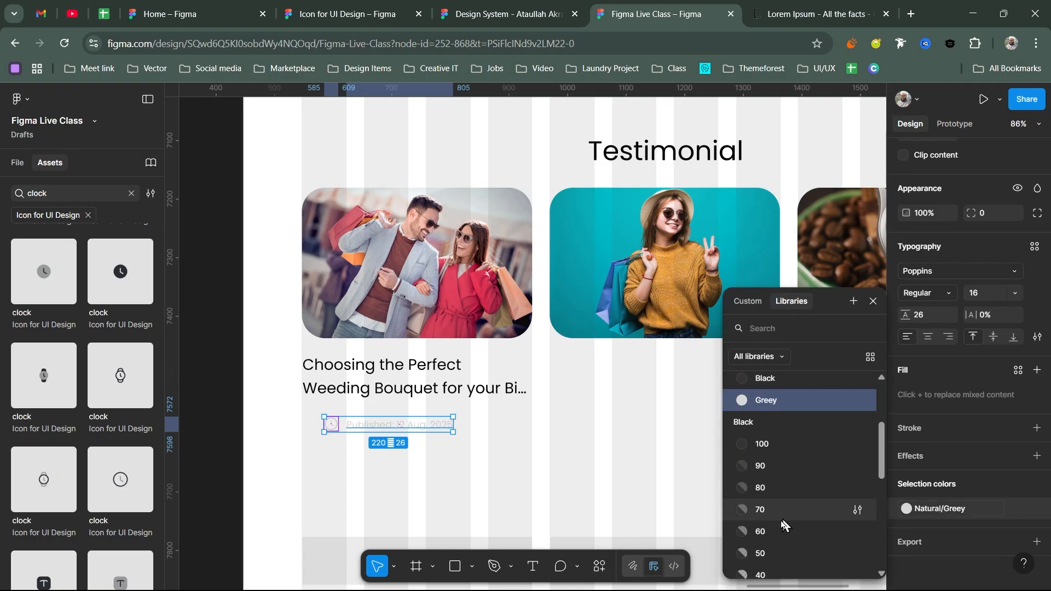
pyautogui.click(768, 554)
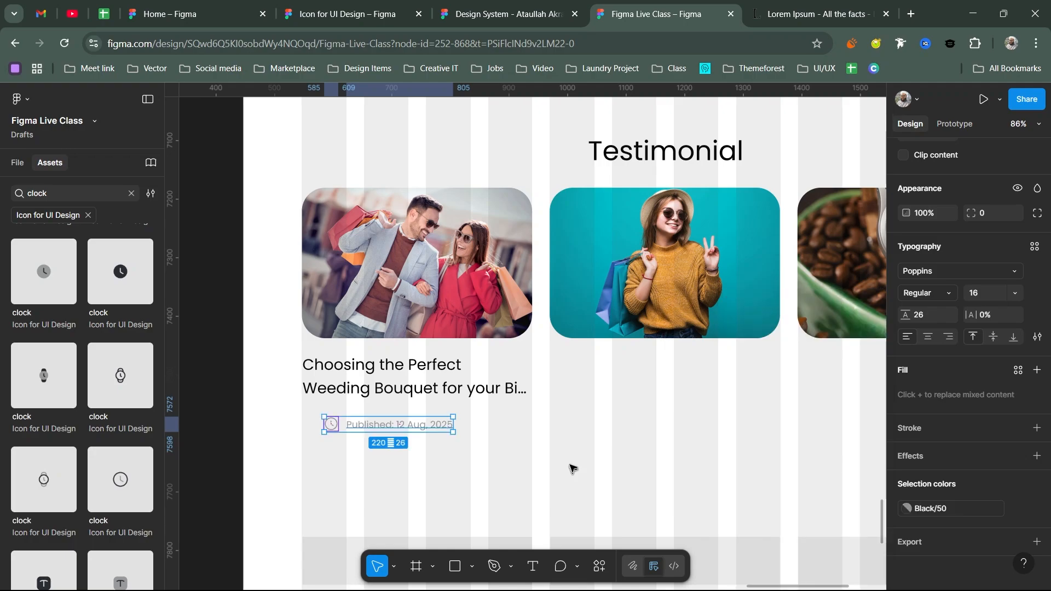
# - Wrap the clock and date in auto layout and place the row above the blog title
pyautogui.hotkey('shift', 'a')
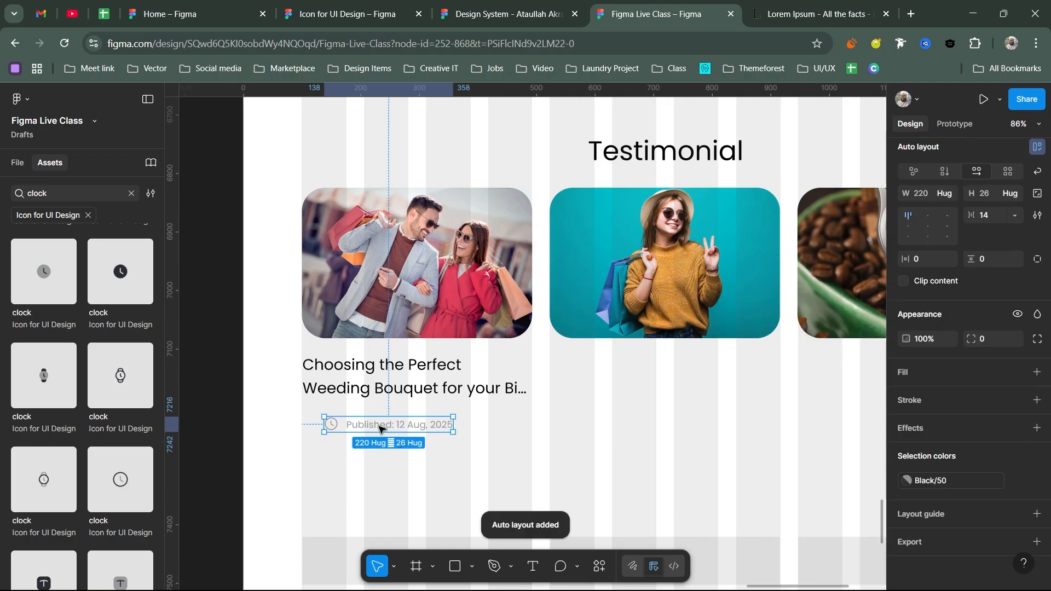
pyautogui.moveTo(383, 426); pyautogui.dragTo(401, 358)
pyautogui.click(471, 422)
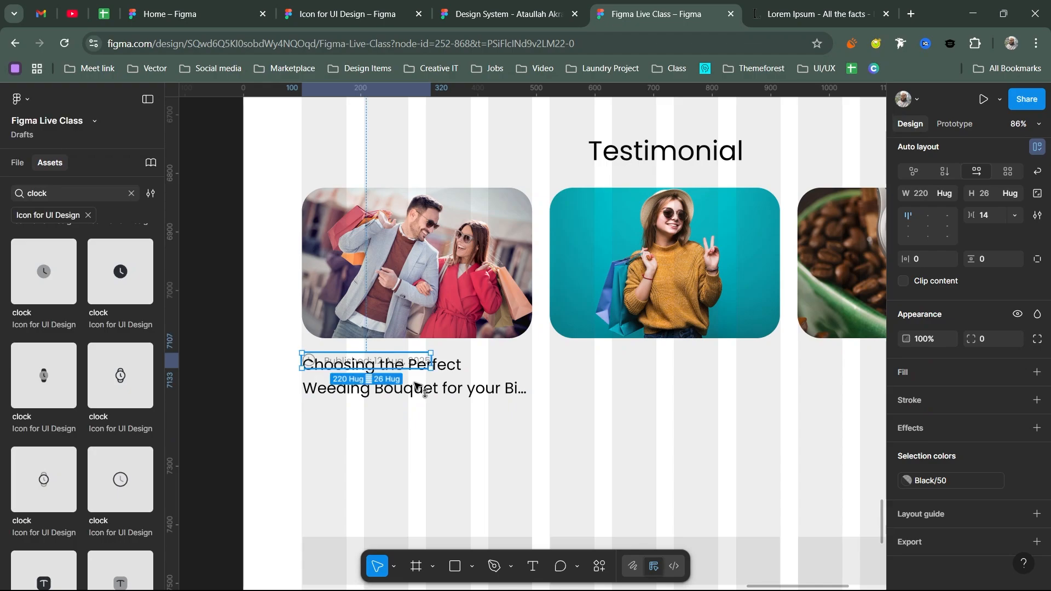
pyautogui.click(416, 385)
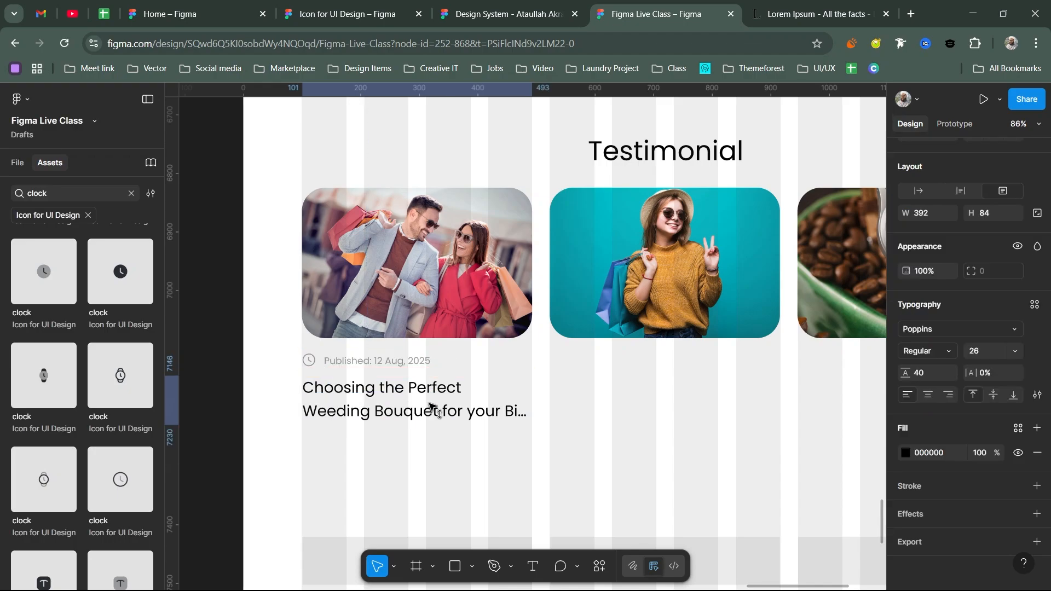
pyautogui.moveTo(431, 405); pyautogui.dragTo(429, 403)
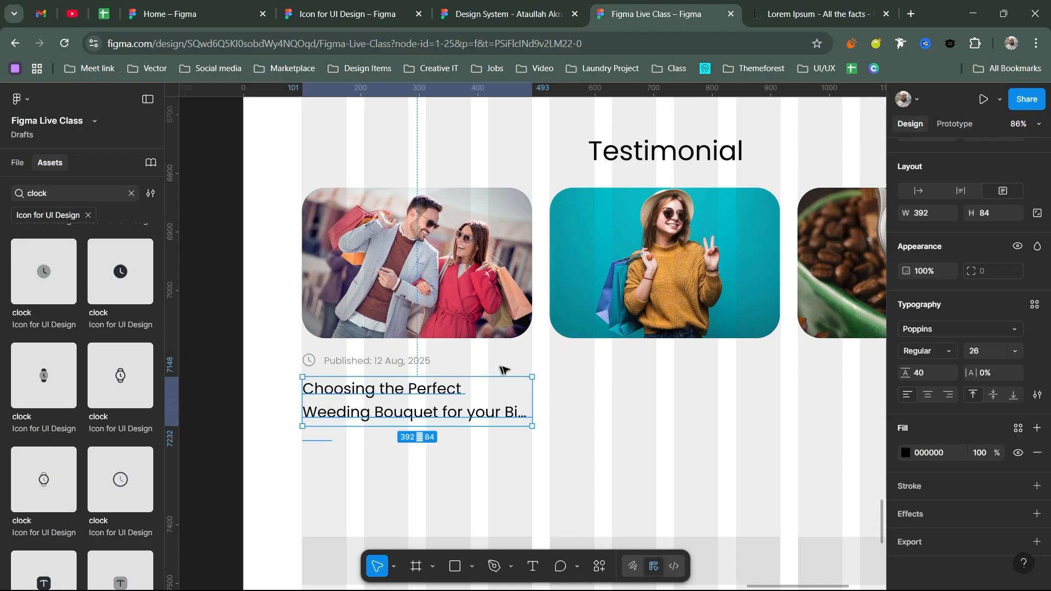
pyautogui.moveTo(460, 363); pyautogui.dragTo(536, 360)
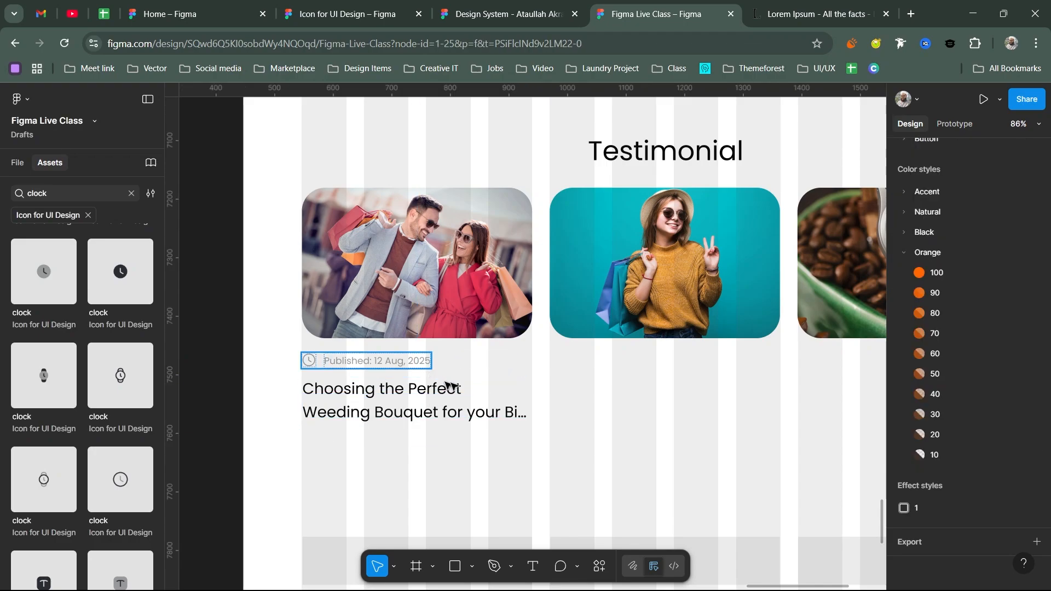
pyautogui.press('Escape')
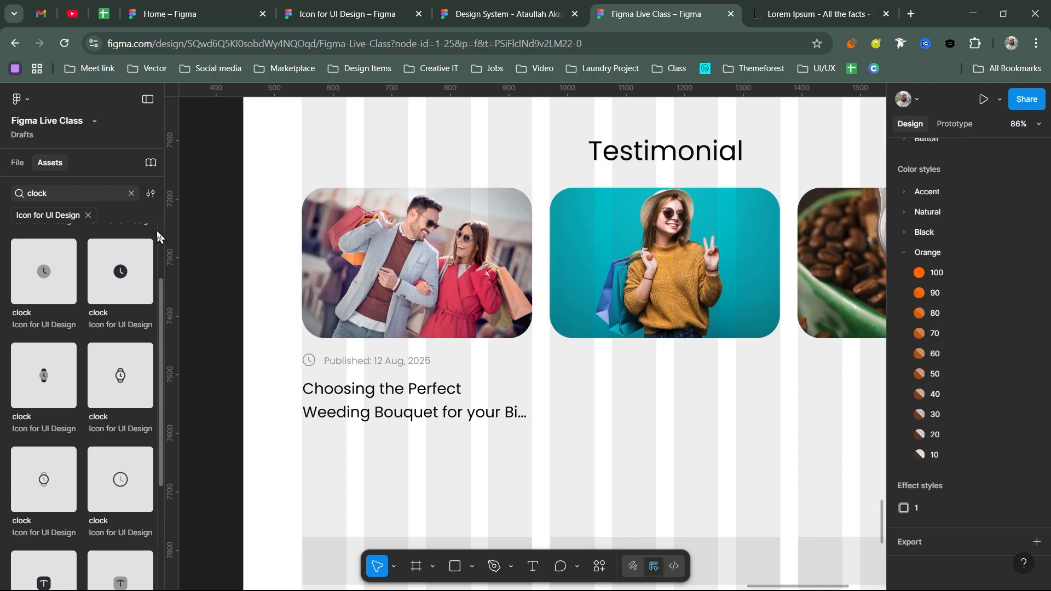
# - Search 'eye', drop the 24 × 24 eye icon beside the publish date, and colour it Black/50
pyautogui.click(131, 194)
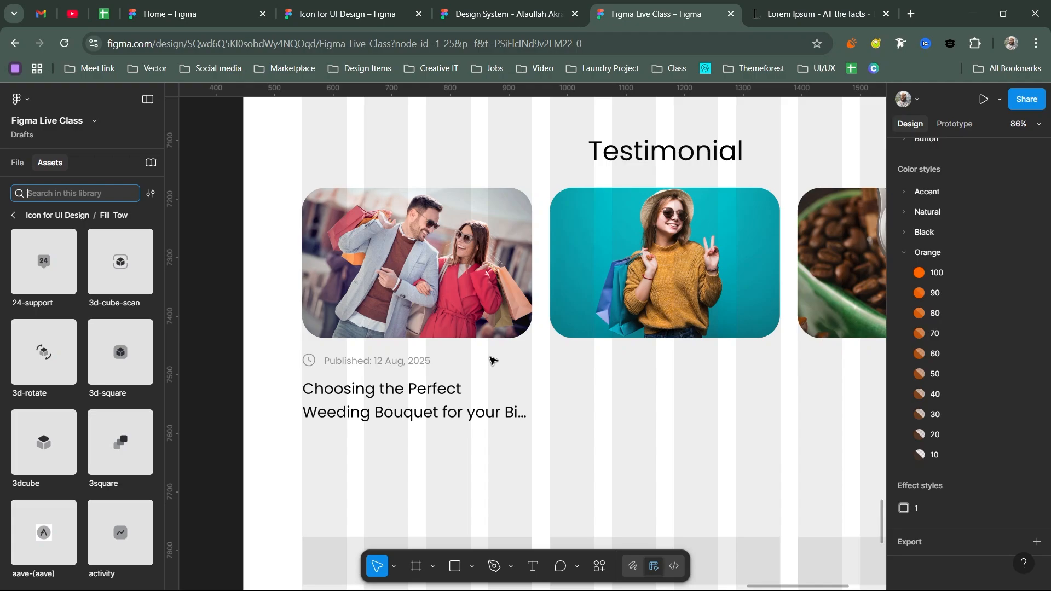
pyautogui.write('wap')
pyautogui.press('BackSpace')
pyautogui.press('BackSpace')
pyautogui.press('BackSpace')
pyautogui.write('eye')
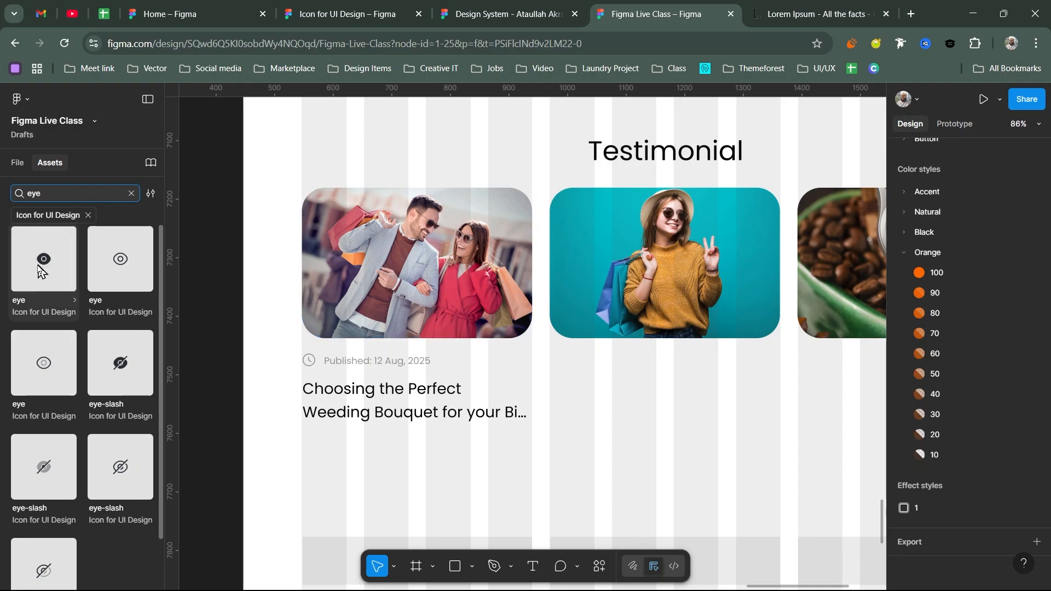
pyautogui.moveTo(38, 268); pyautogui.dragTo(480, 363)
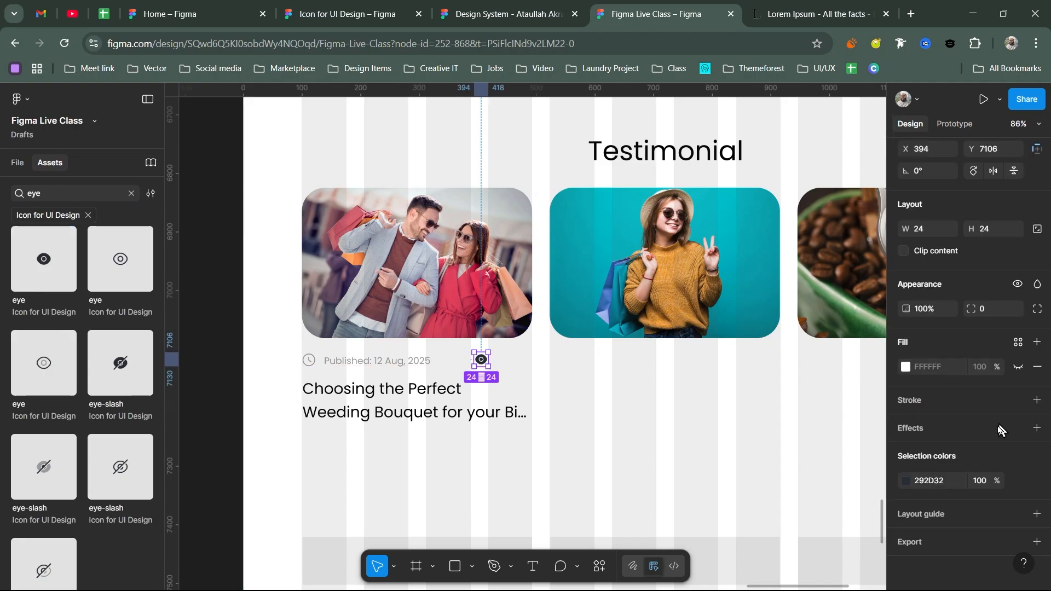
pyautogui.click(1017, 345)
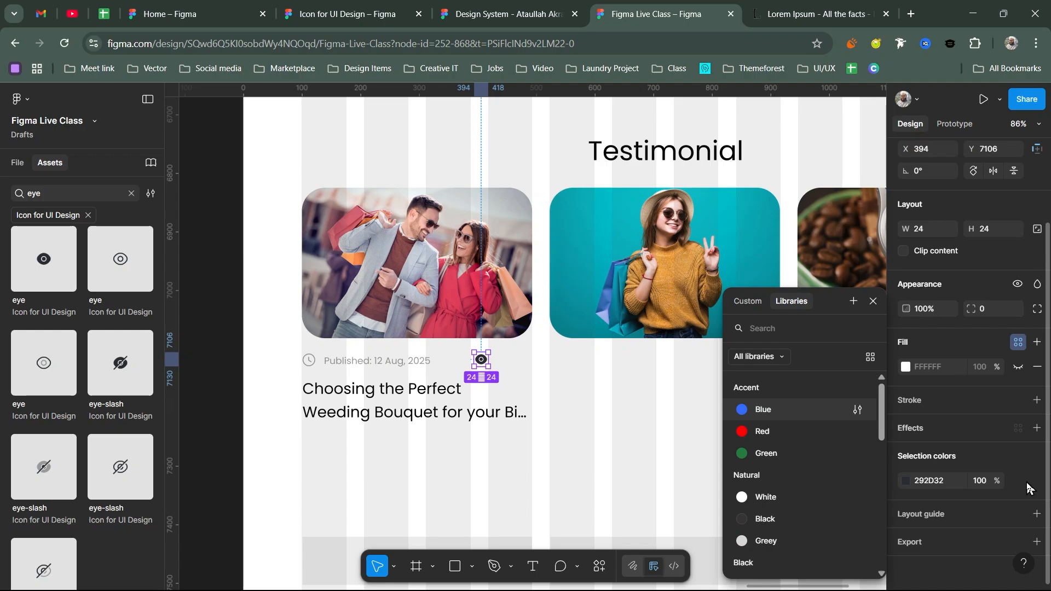
pyautogui.scroll(-3, 806, 520)
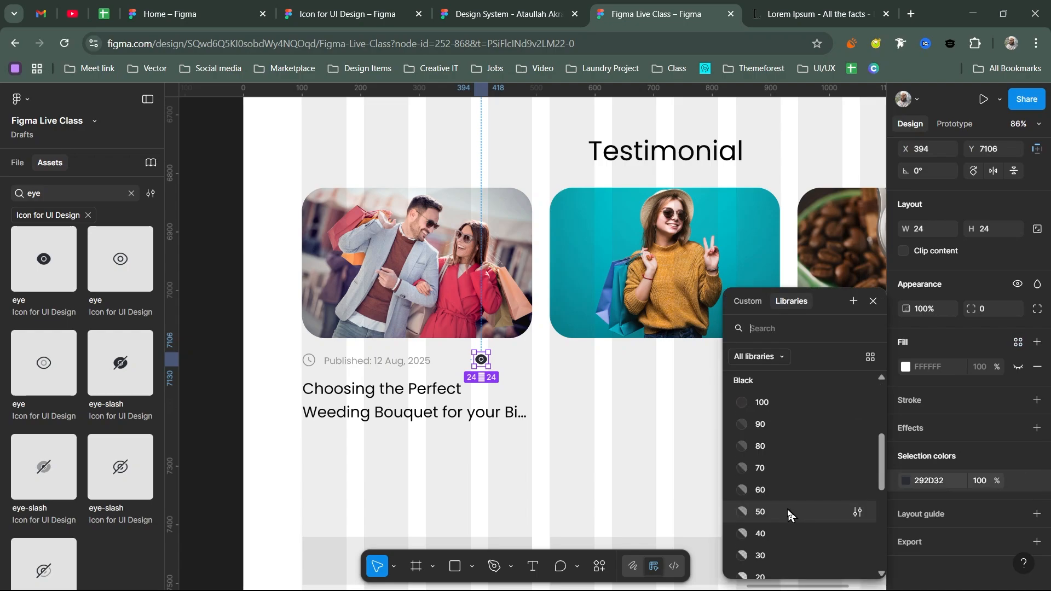
pyautogui.click(790, 486)
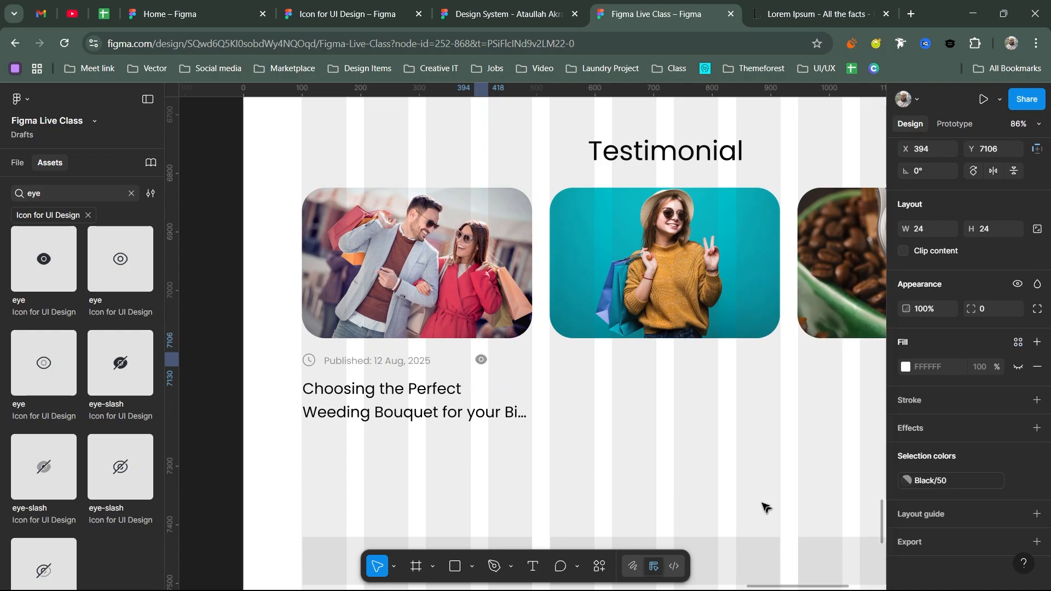
pyautogui.click(501, 364)
# - Add a '320 Person' text label beside the eye icon, correcting the misspelling 'Persone'
pyautogui.press('t')
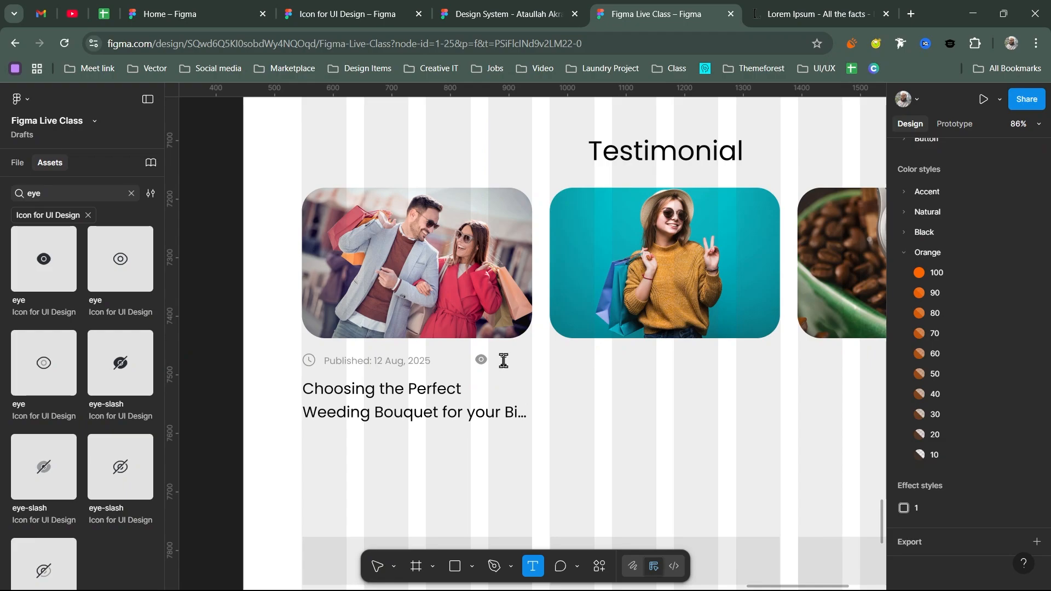
pyautogui.click(504, 361)
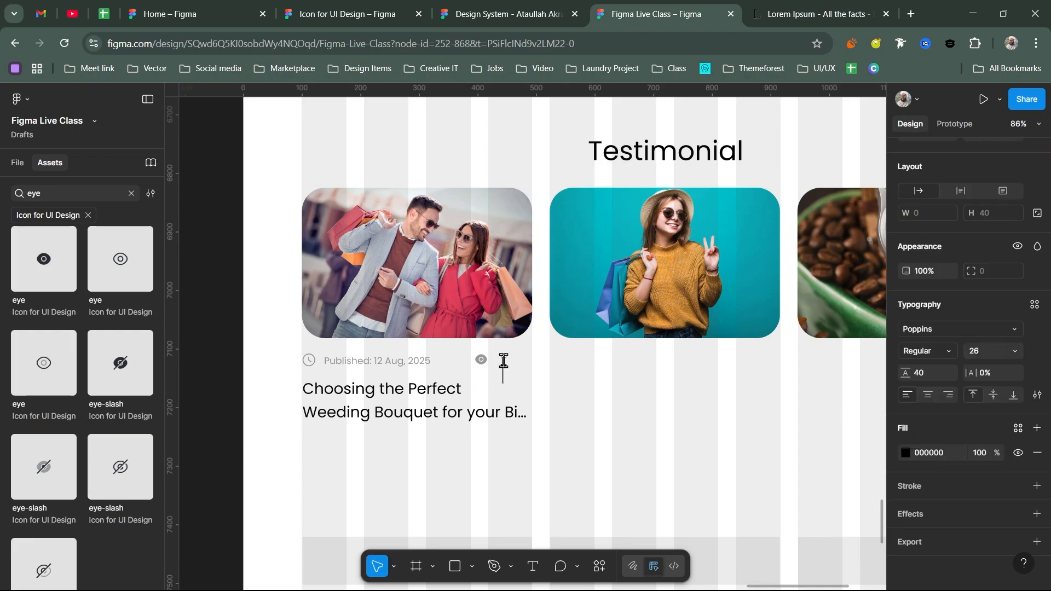
pyautogui.write('320 Persone')
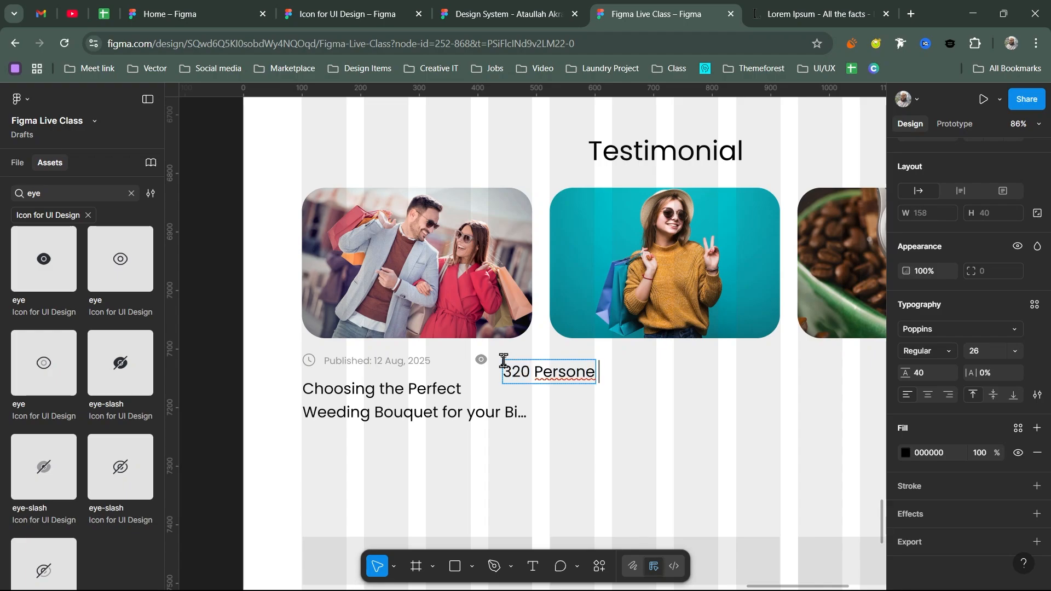
pyautogui.rightClick(555, 373)
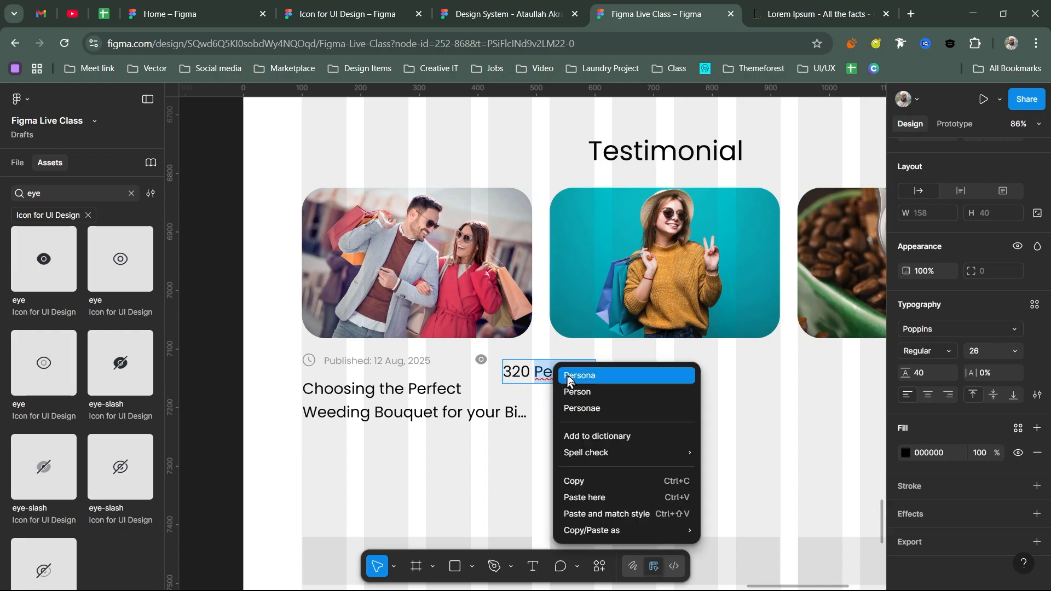
pyautogui.click(637, 392)
pyautogui.press('Escape')
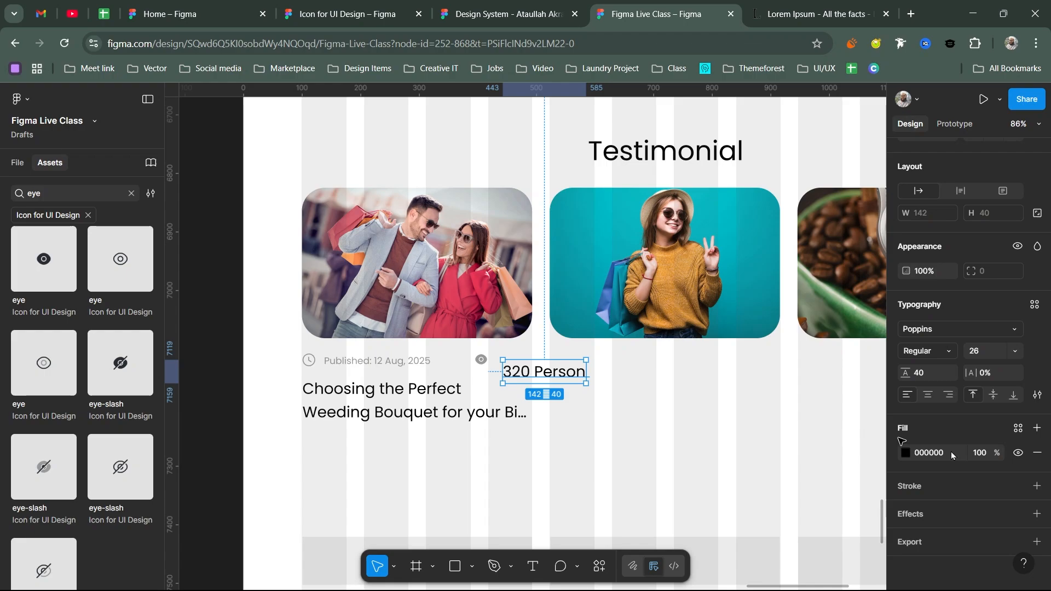
# - Set the '320 Person' label to font size 16 with a 26 line height
pyautogui.click(992, 350)
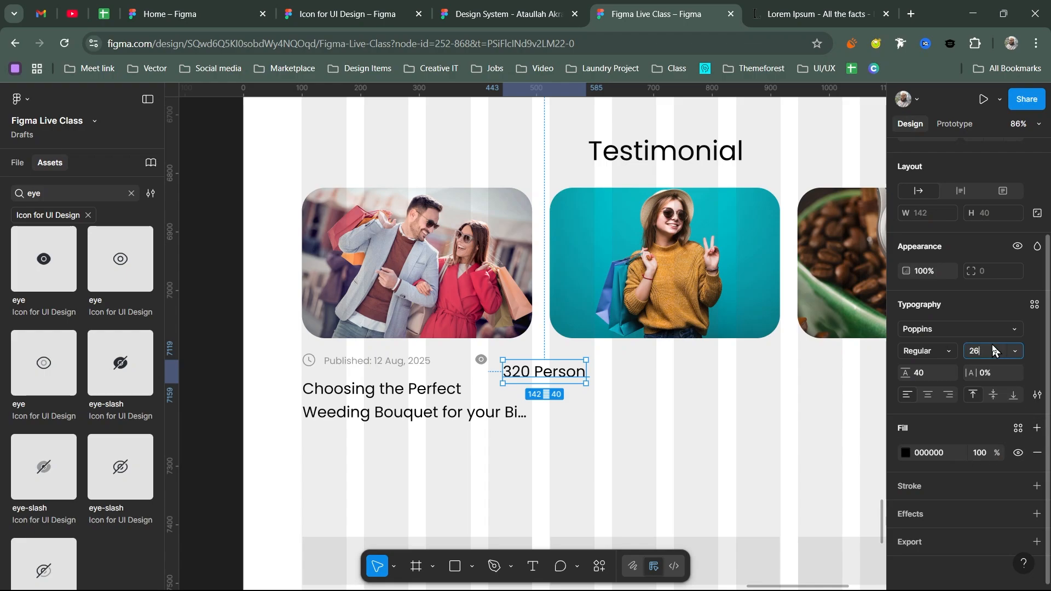
pyautogui.click(402, 363)
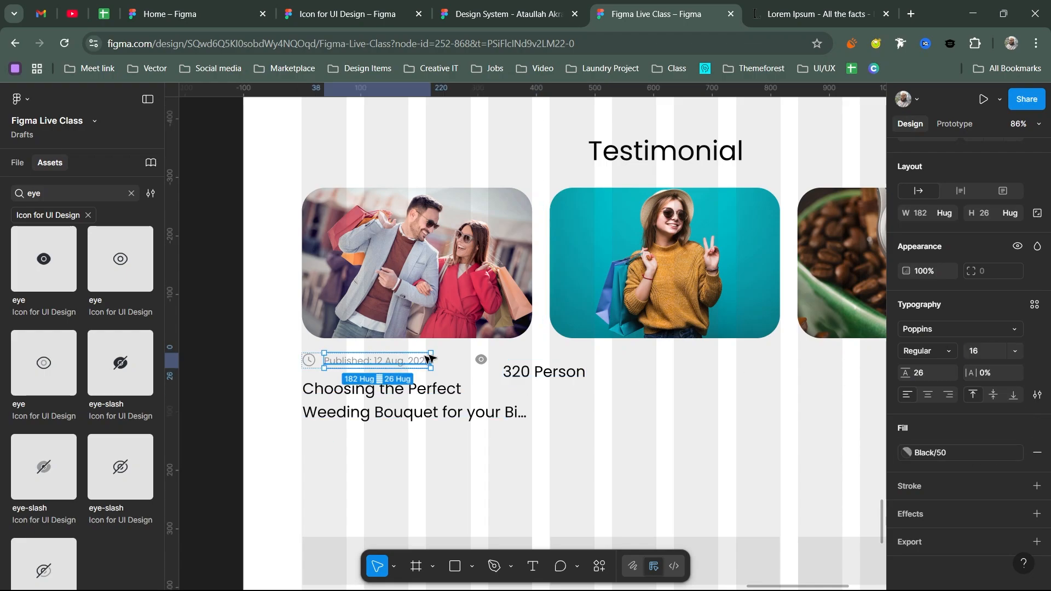
pyautogui.click(554, 375)
pyautogui.click(985, 352)
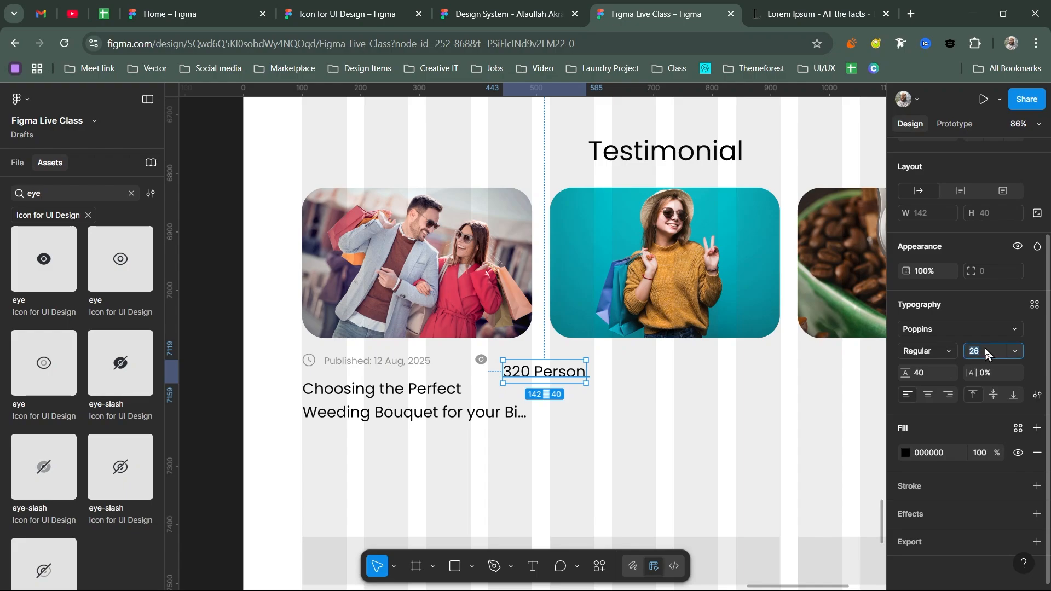
pyautogui.write('16')
pyautogui.press('Return')
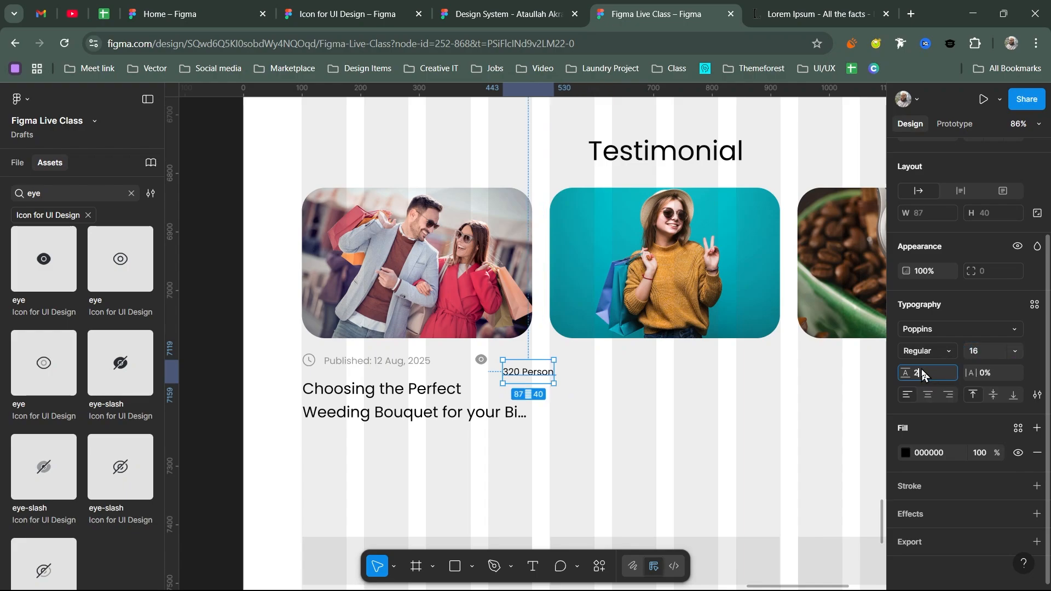
pyautogui.write('26')
pyautogui.press('Return')
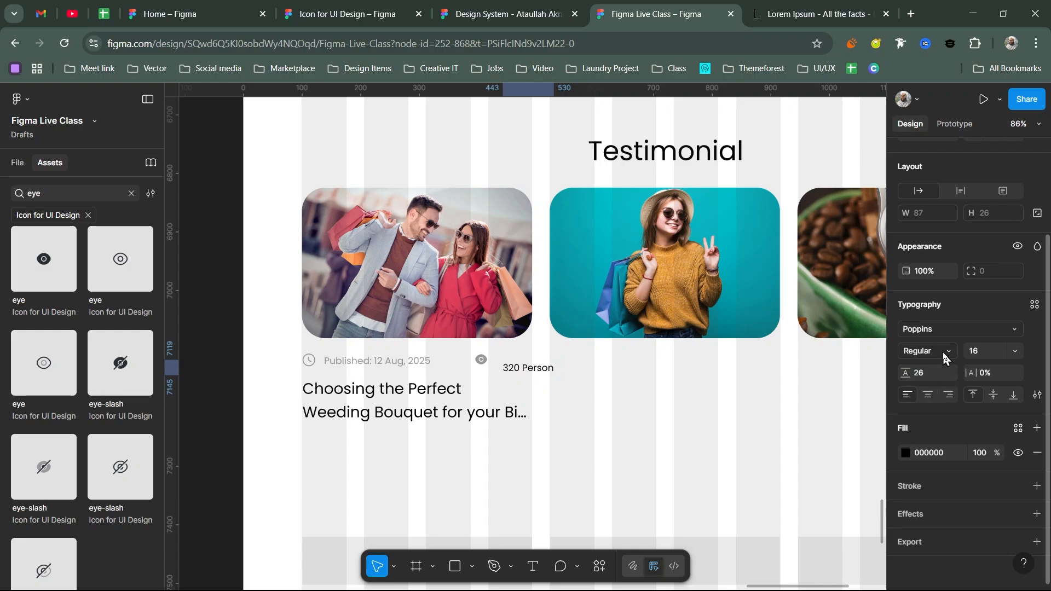
# - Colour the label Black/50 and move it right next to the eye icon
pyautogui.click(1018, 428)
pyautogui.scroll(-4, 766, 544)
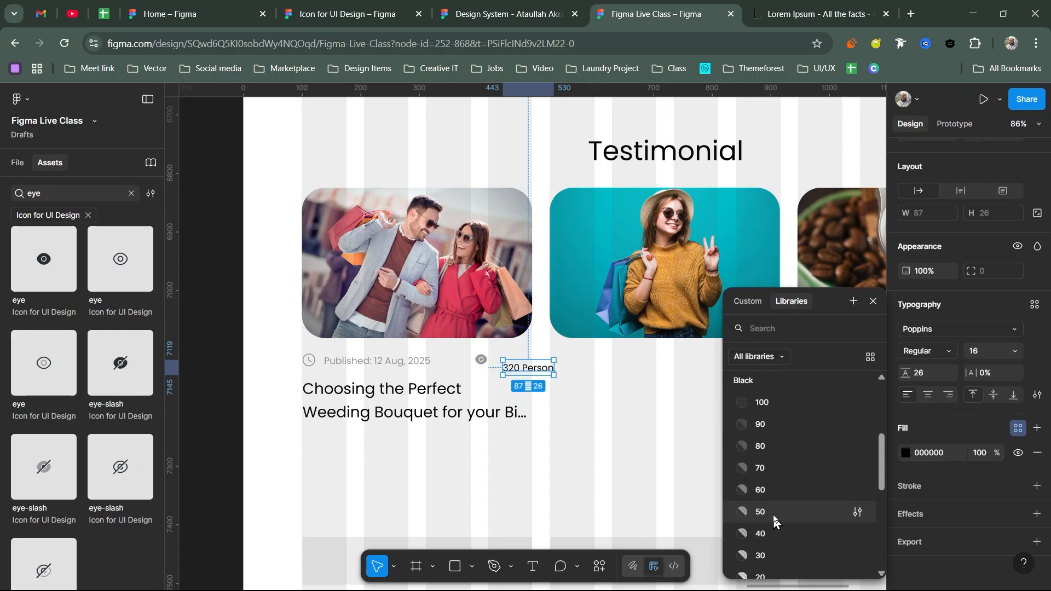
pyautogui.click(776, 515)
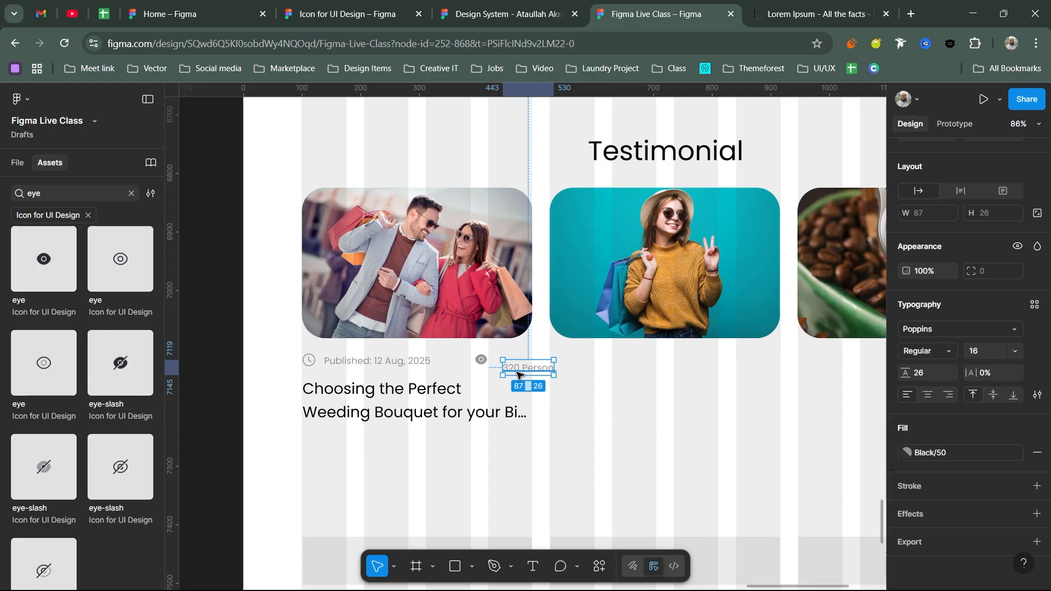
pyautogui.moveTo(517, 374); pyautogui.dragTo(489, 364)
pyautogui.click(501, 363)
# - Wrap the eye icon with its label, and the publish date row, in auto layouts; date spacing 8
pyautogui.click(481, 360)
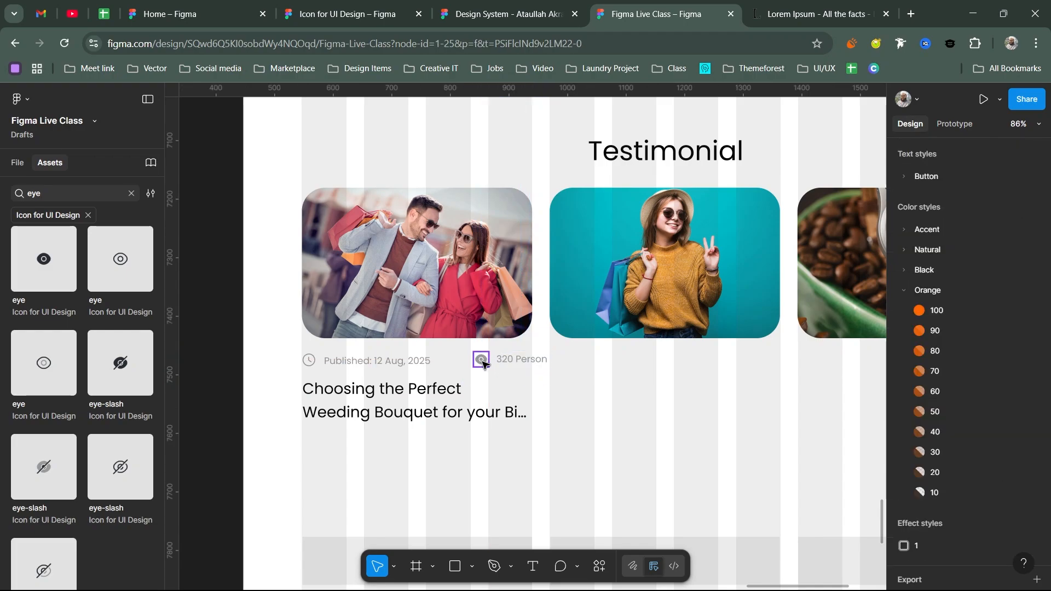
pyautogui.hotkey('shift', 'a')
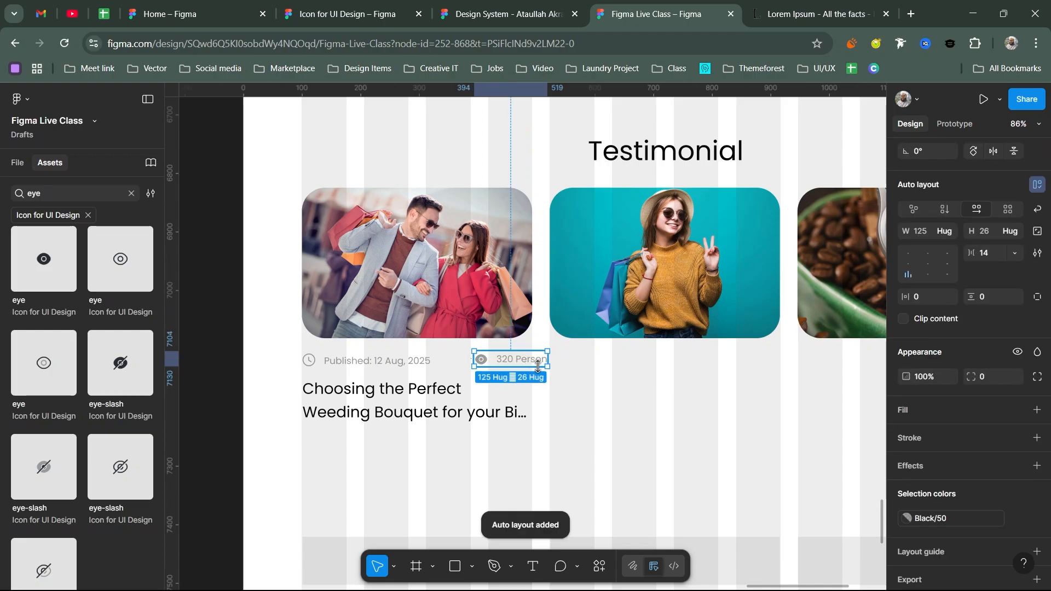
pyautogui.click(350, 361)
pyautogui.hotkey('shift', 'a')
pyautogui.click(991, 249)
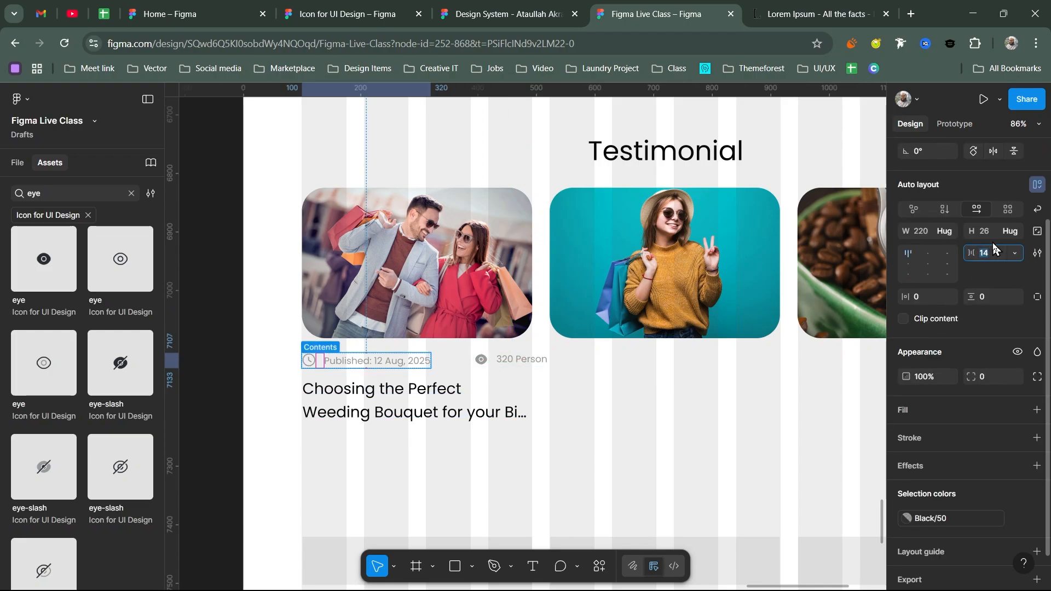
pyautogui.write('12')
pyautogui.press('Return')
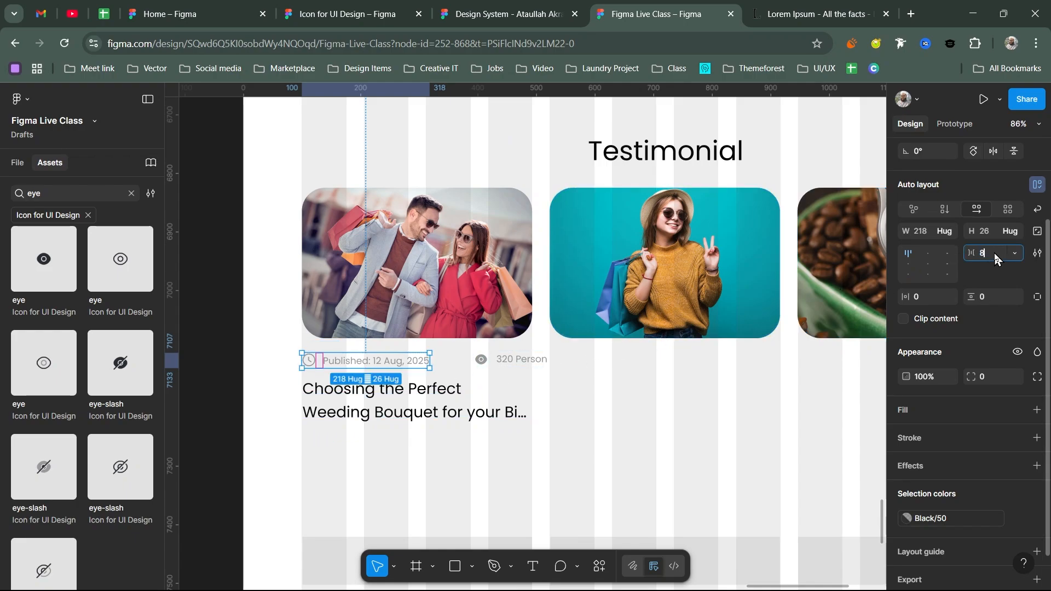
pyautogui.write('8')
pyautogui.press('Return')
# - Give the view-count row 8 spacing and centre-left alignment, with the eye icon after '320 Person'
pyautogui.click(514, 360)
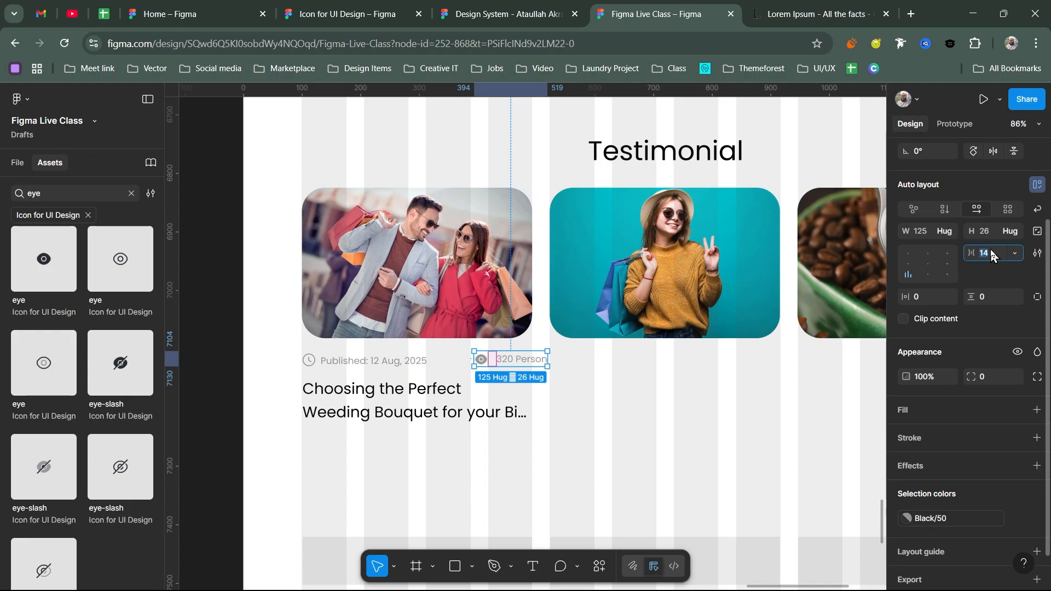
pyautogui.press('Return')
pyautogui.click(907, 264)
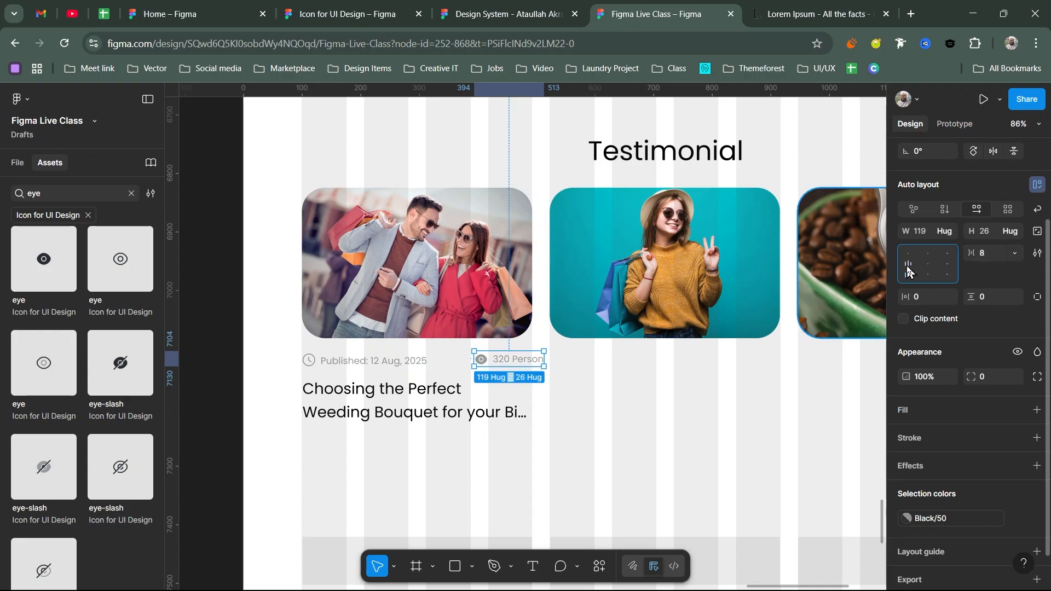
pyautogui.click(489, 364)
pyautogui.moveTo(488, 364)
pyautogui.mouseDown()
pyautogui.moveTo(537, 362)
pyautogui.moveTo(507, 358)
pyautogui.mouseUp()
pyautogui.press('Escape')
pyautogui.click(517, 360)
pyautogui.keyDown('shift'); pyautogui.click(422, 361); pyautogui.keyUp('shift')
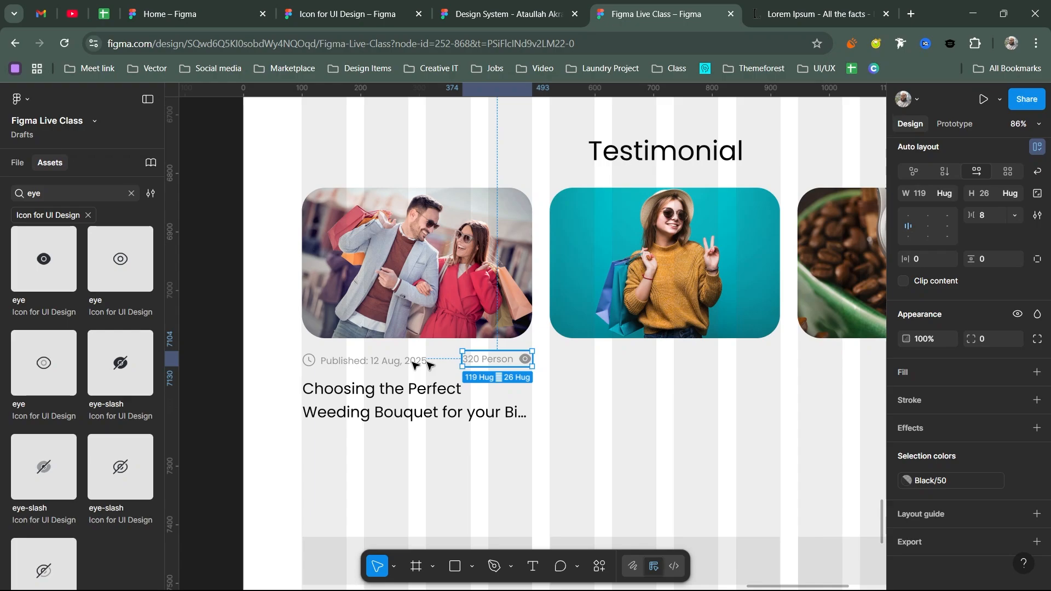
# - Join the date and view-count rows into one row, then stack it above the title vertically
pyautogui.hotkey('shift', 'a')
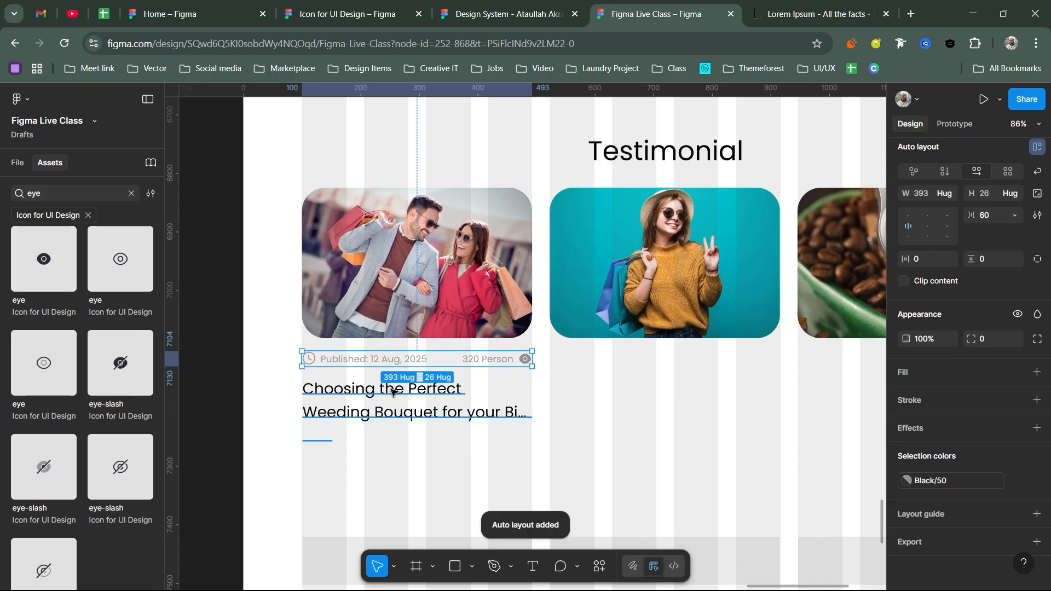
pyautogui.keyDown('shift'); pyautogui.click(391, 390); pyautogui.keyUp('shift')
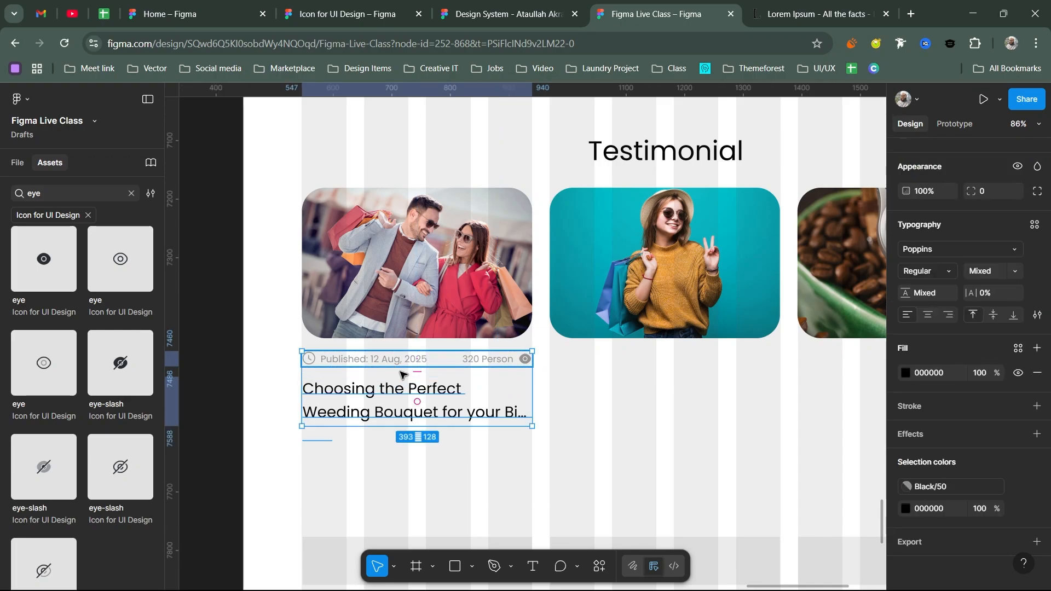
pyautogui.hotkey('shift', 'a')
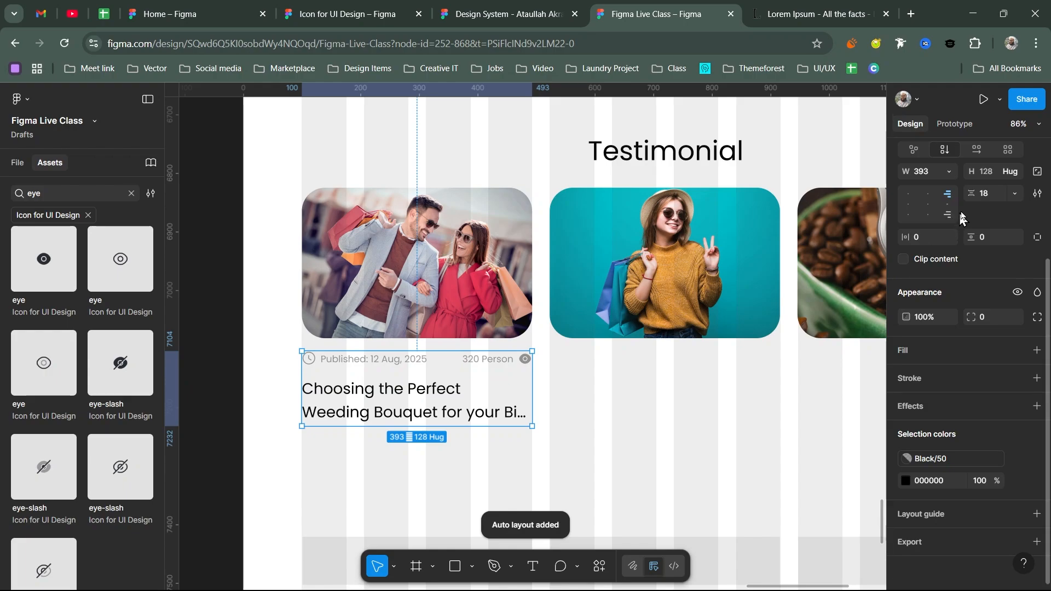
# - Set the spacing between the meta row and the title to 12
pyautogui.moveTo(976, 195); pyautogui.dragTo(972, 195)
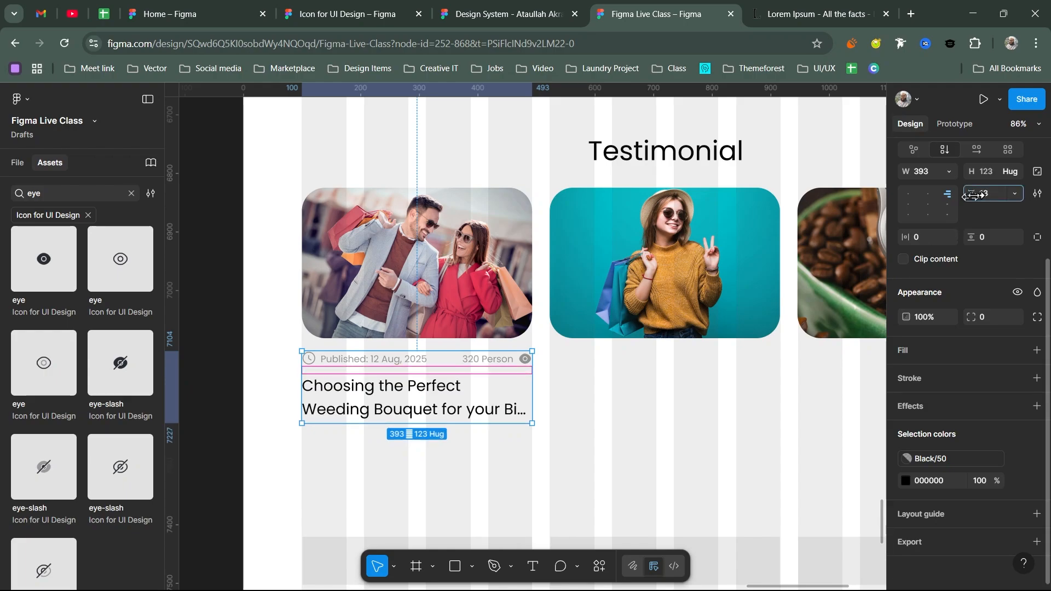
pyautogui.click(982, 193)
pyautogui.write('12')
pyautogui.press('Return')
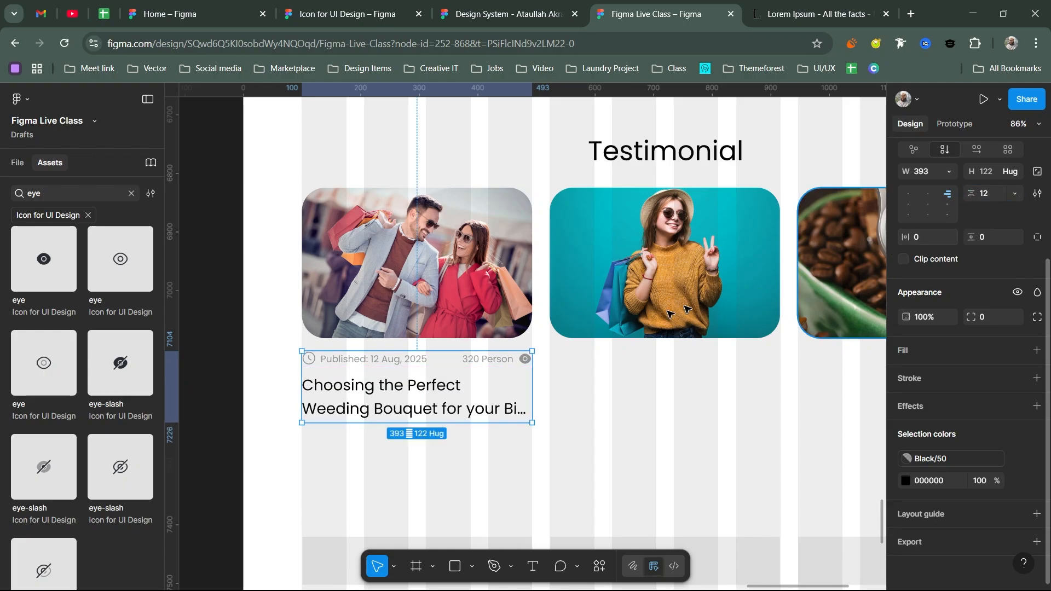
pyautogui.moveTo(438, 357); pyautogui.dragTo(431, 356)
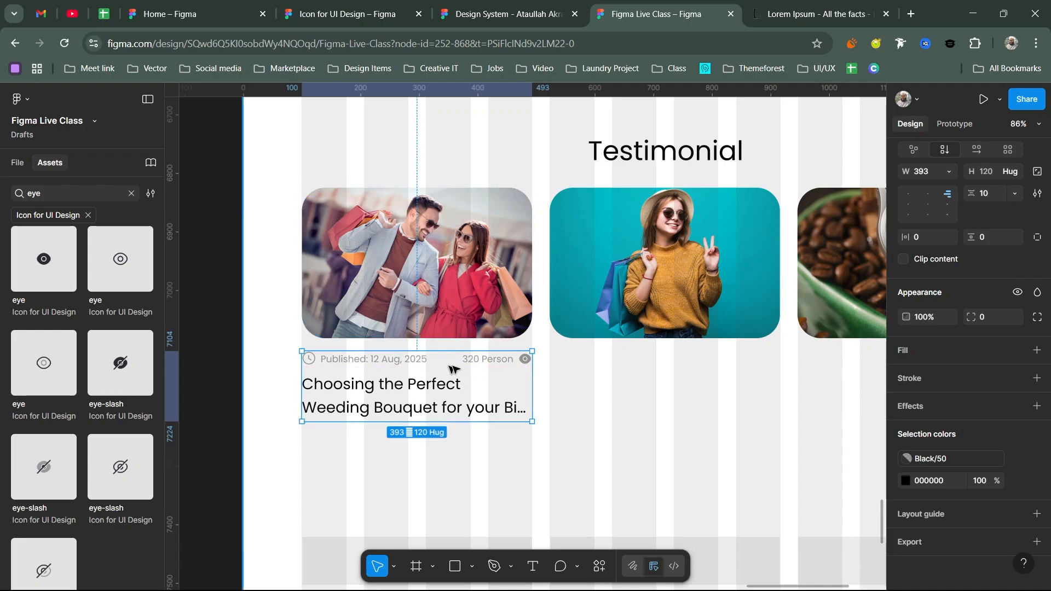
pyautogui.hotkey('ctrl', 'z')
pyautogui.scroll(-2, 550, 383)
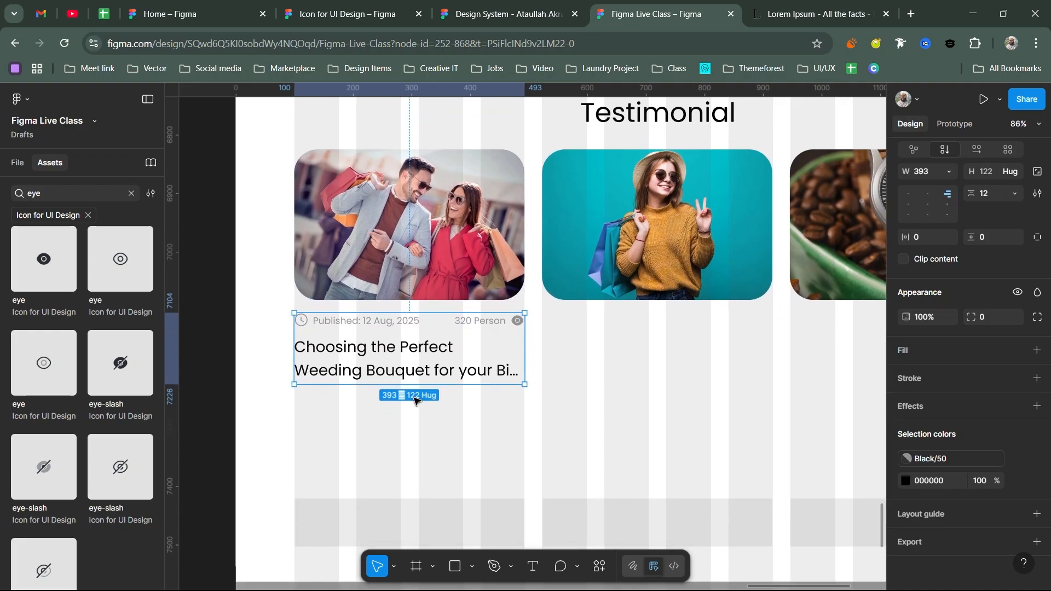
pyautogui.scroll(2, 378, 273)
pyautogui.hscroll(-1, 377, 273)
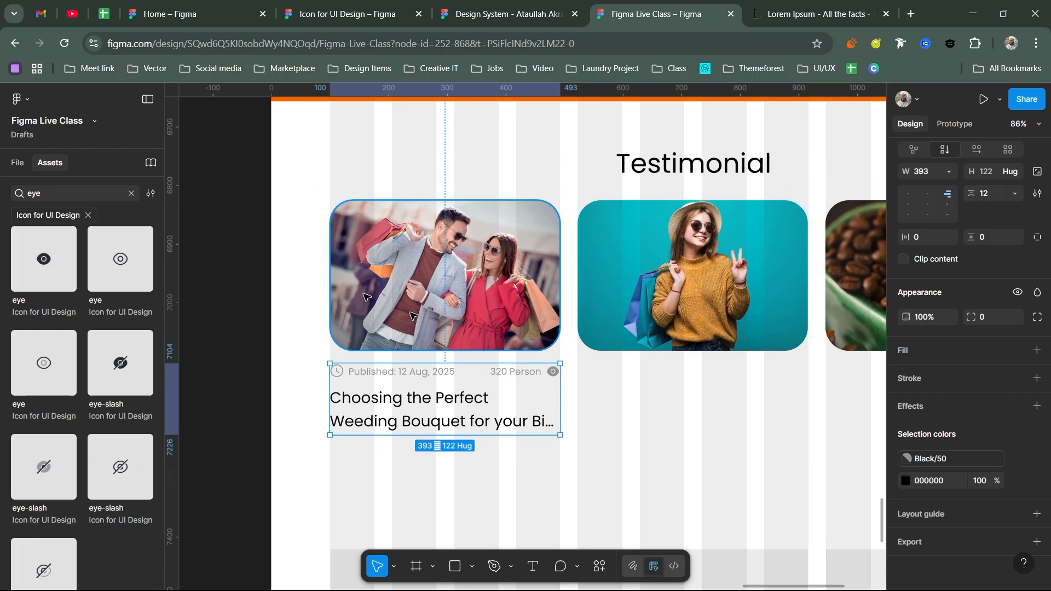
# - Type a 'New' text layer on the first photo and wrap it in auto layout
pyautogui.press('t')
pyautogui.click(394, 274)
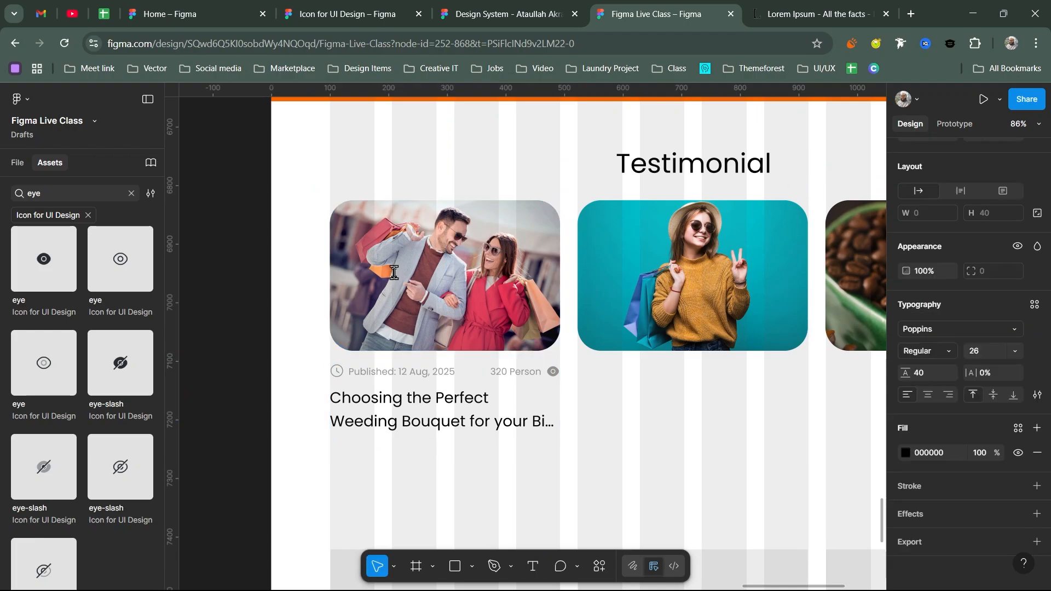
pyautogui.write('New')
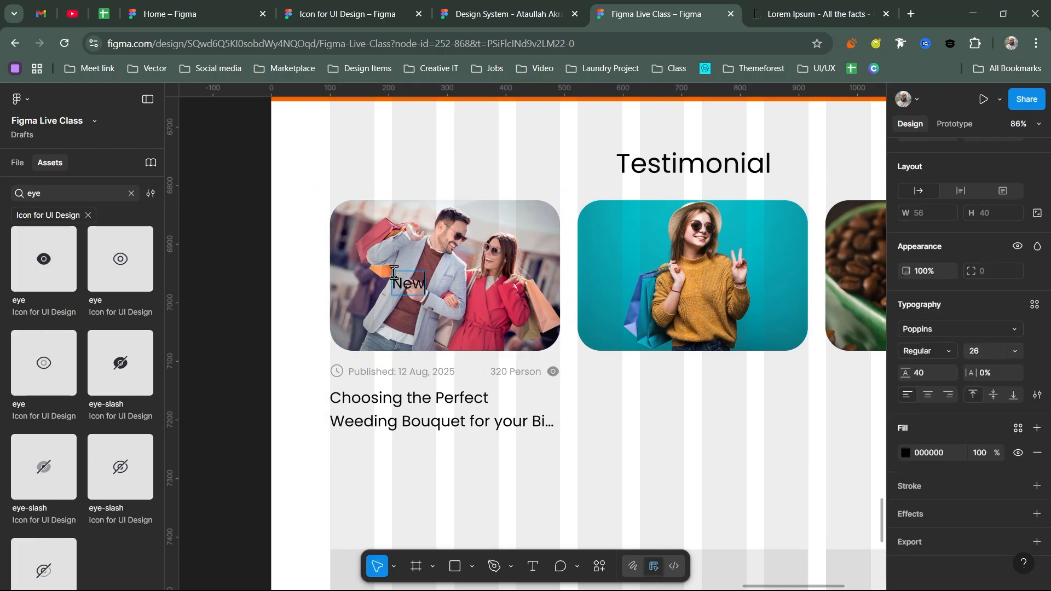
pyautogui.press('Escape')
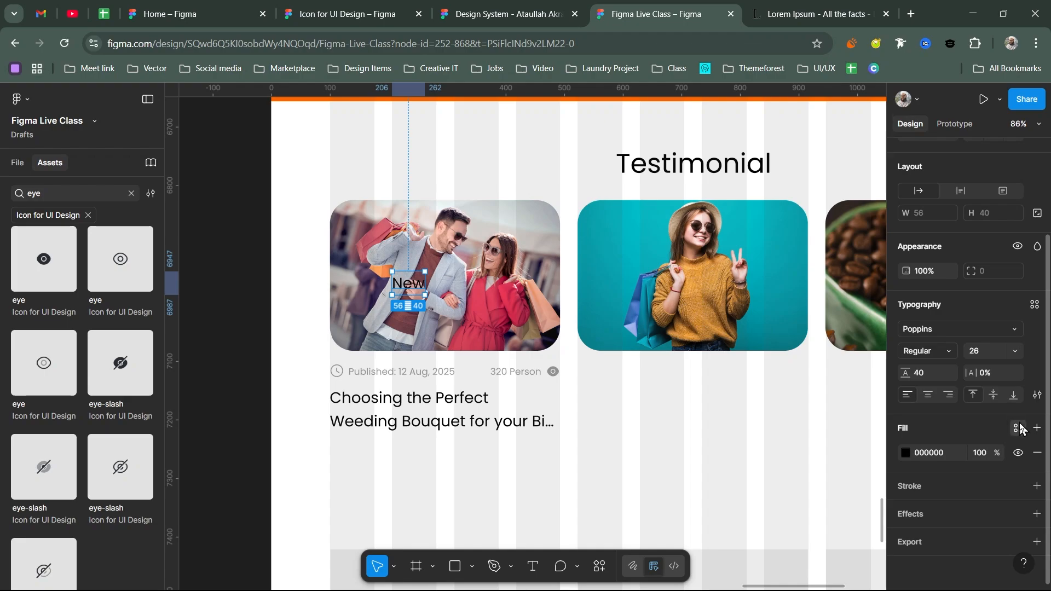
pyautogui.click(1019, 428)
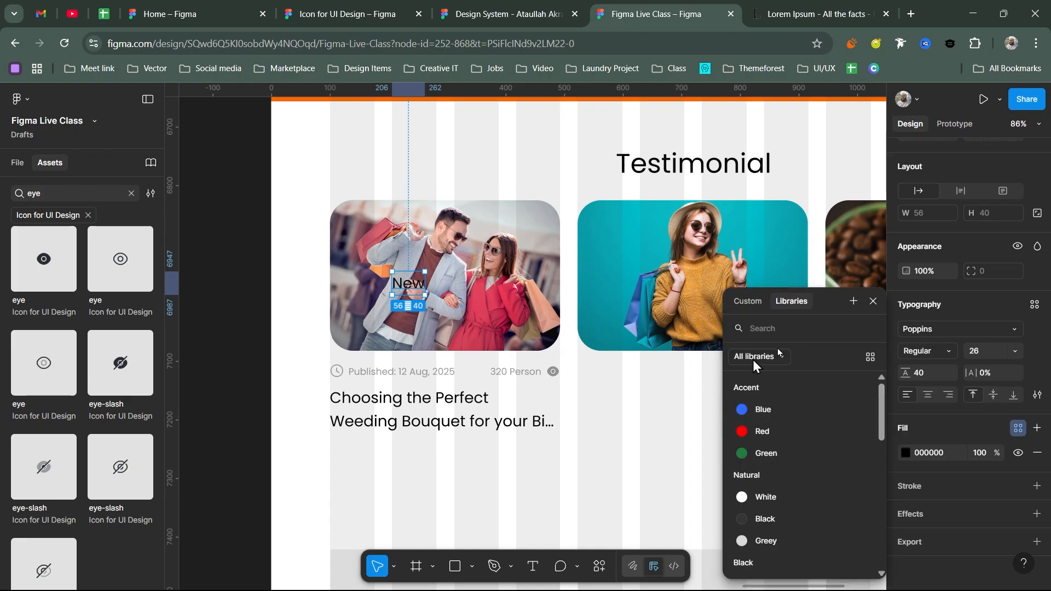
pyautogui.click(873, 301)
pyautogui.hotkey('shift', 'a')
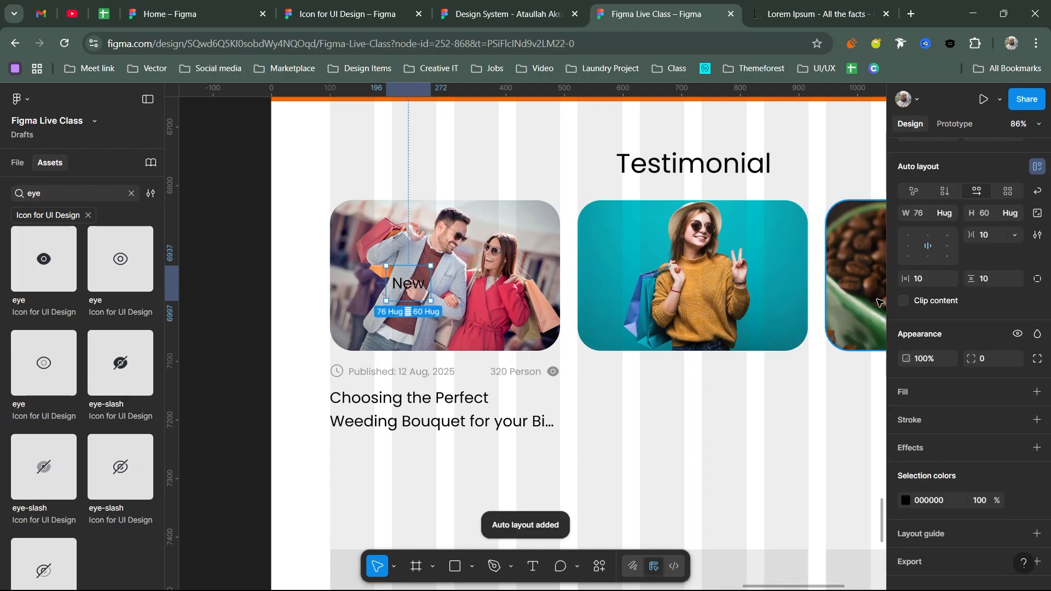
pyautogui.scroll(-1, 995, 443)
# - Fill the badge with Orange/100 and make the 'New' text white
pyautogui.click(1018, 373)
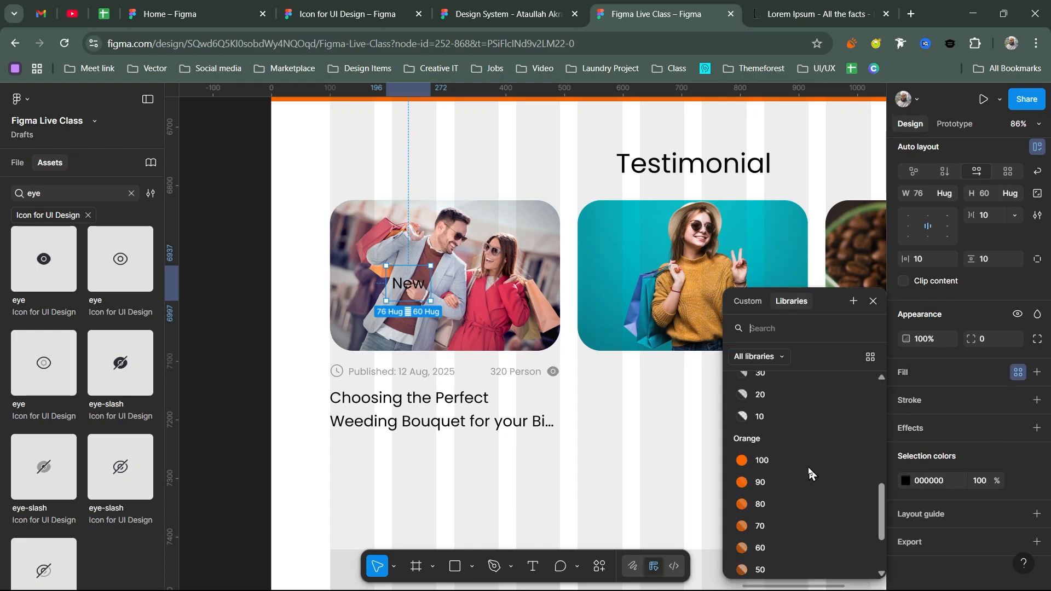
pyautogui.click(808, 469)
pyautogui.click(907, 397)
pyautogui.scroll(-3, 793, 500)
pyautogui.scroll(1, 765, 491)
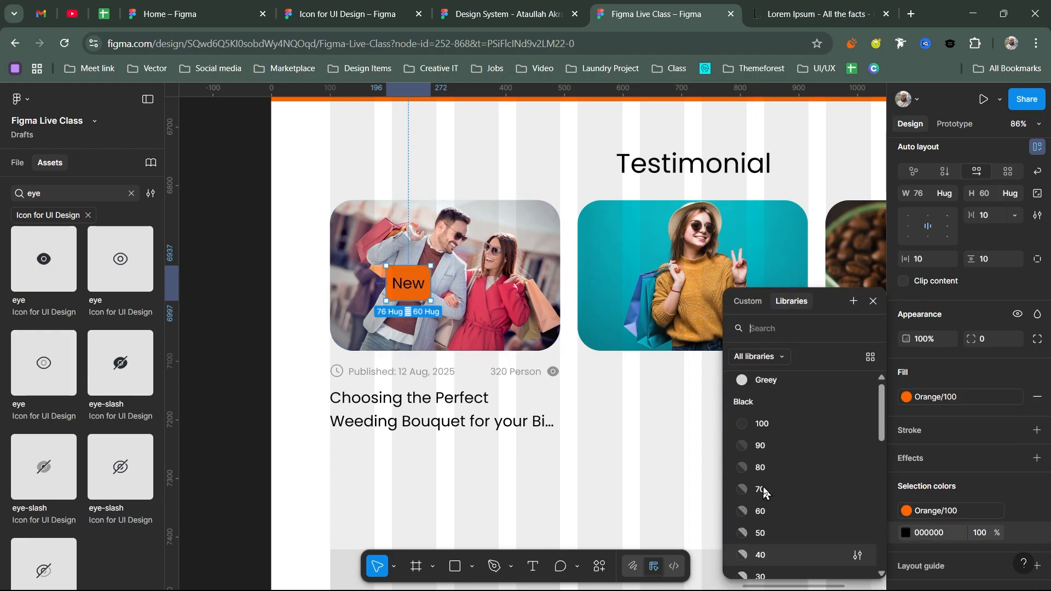
pyautogui.click(765, 490)
# - Round the badge into a pill with radius 50 and set its side padding to 22
pyautogui.moveTo(910, 259); pyautogui.dragTo(947, 259)
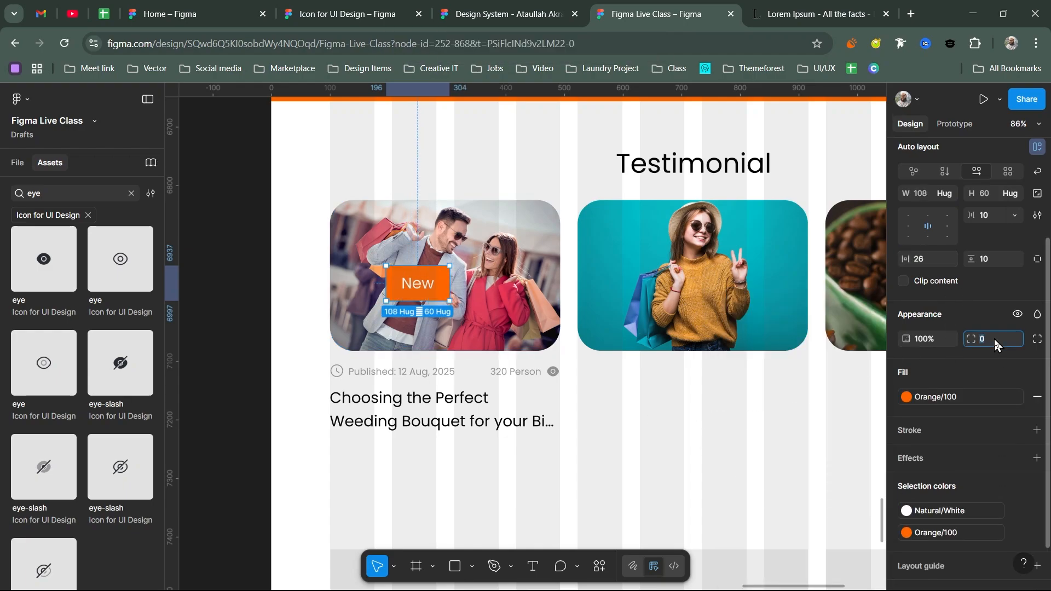
pyautogui.write('50')
pyautogui.press('Return')
pyautogui.click(999, 259)
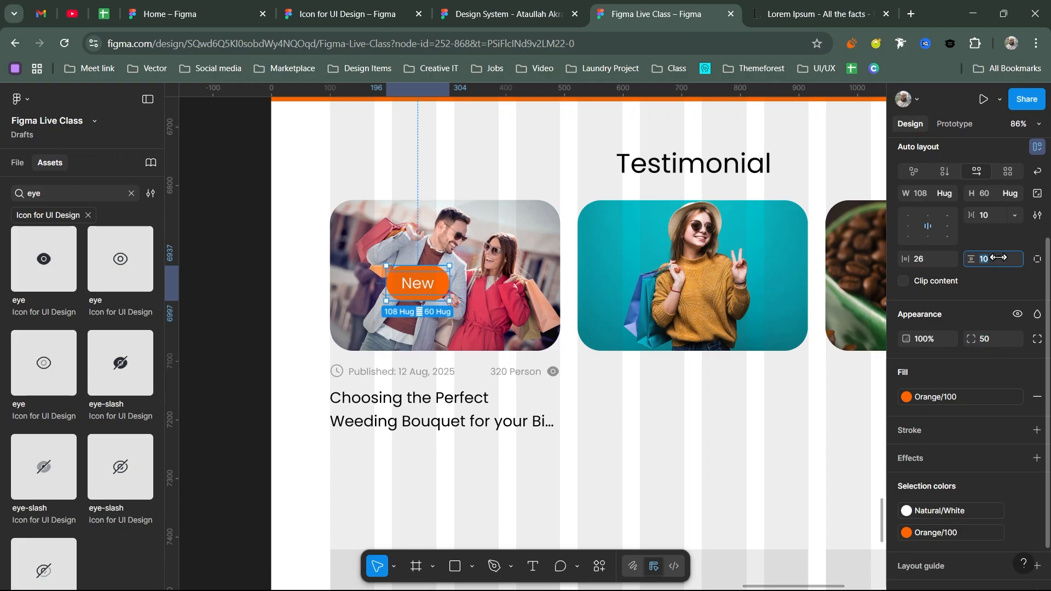
pyautogui.write('2')
pyautogui.press('Return')
pyautogui.click(948, 252)
pyautogui.write('20')
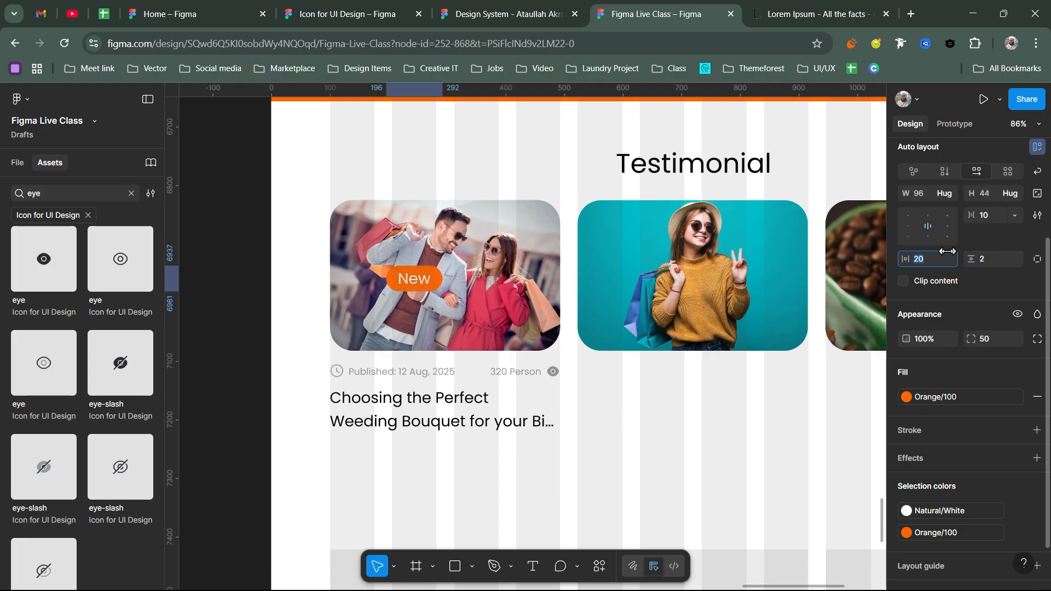
pyautogui.press('Return')
pyautogui.press('Return')
pyautogui.click(986, 350)
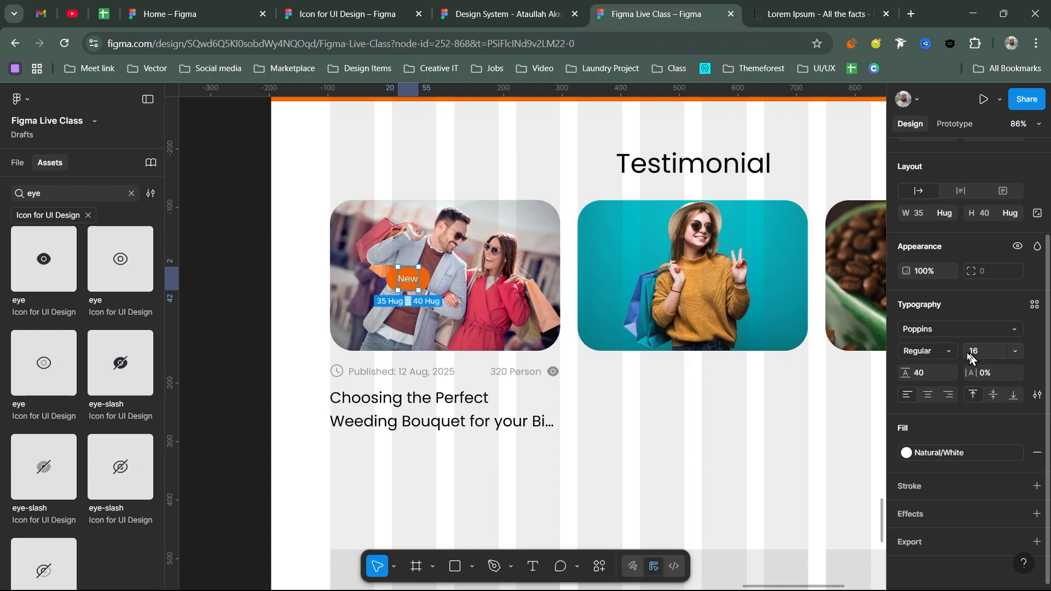
pyautogui.press('Escape')
pyautogui.press('Escape')
pyautogui.click(924, 209)
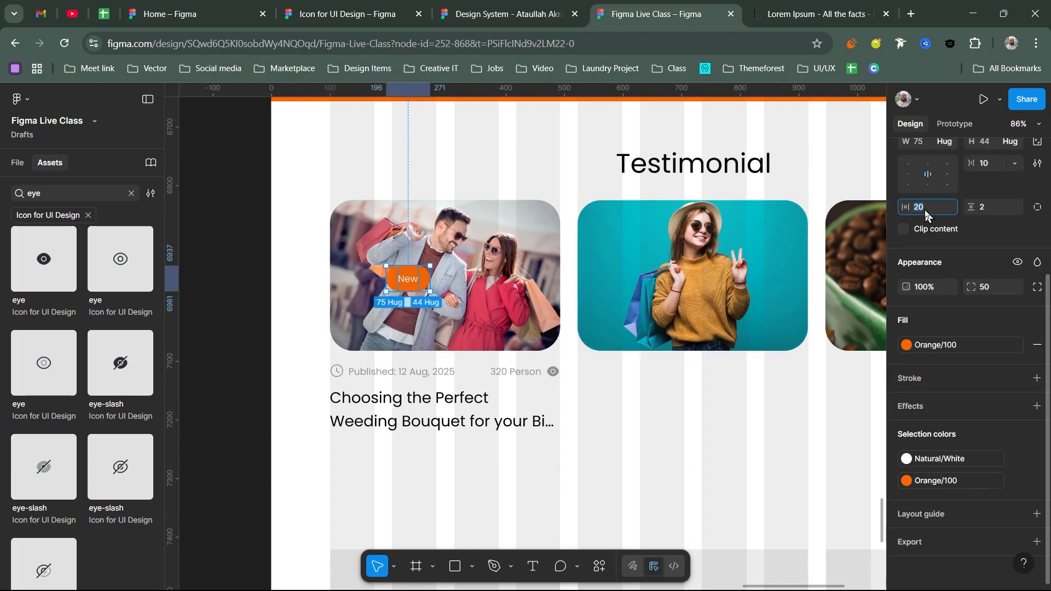
pyautogui.press('Up')
pyautogui.press('Up')
pyautogui.press('Return')
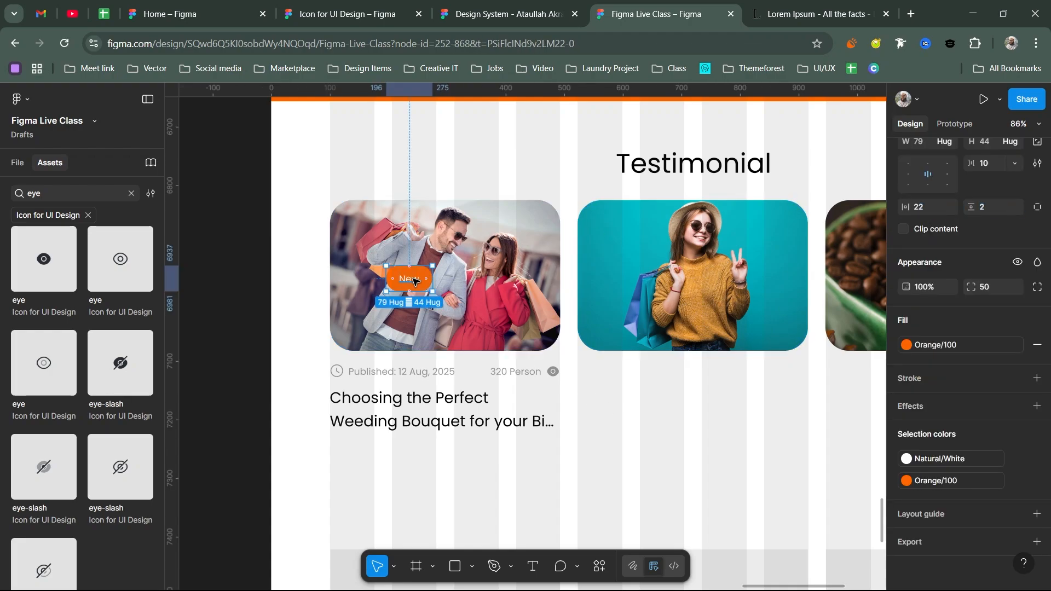
# - Set the badge's vertical padding to 8 and move it to the photo's top-left corner
pyautogui.doubleClick(413, 282)
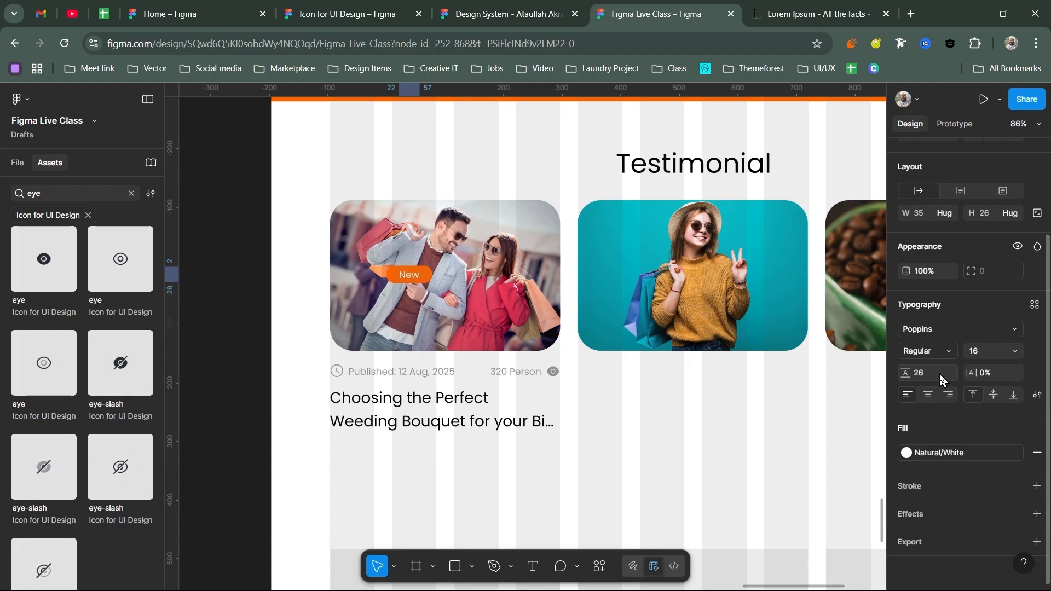
pyautogui.press('Escape')
pyautogui.click(990, 398)
pyautogui.write('2')
pyautogui.press('Return')
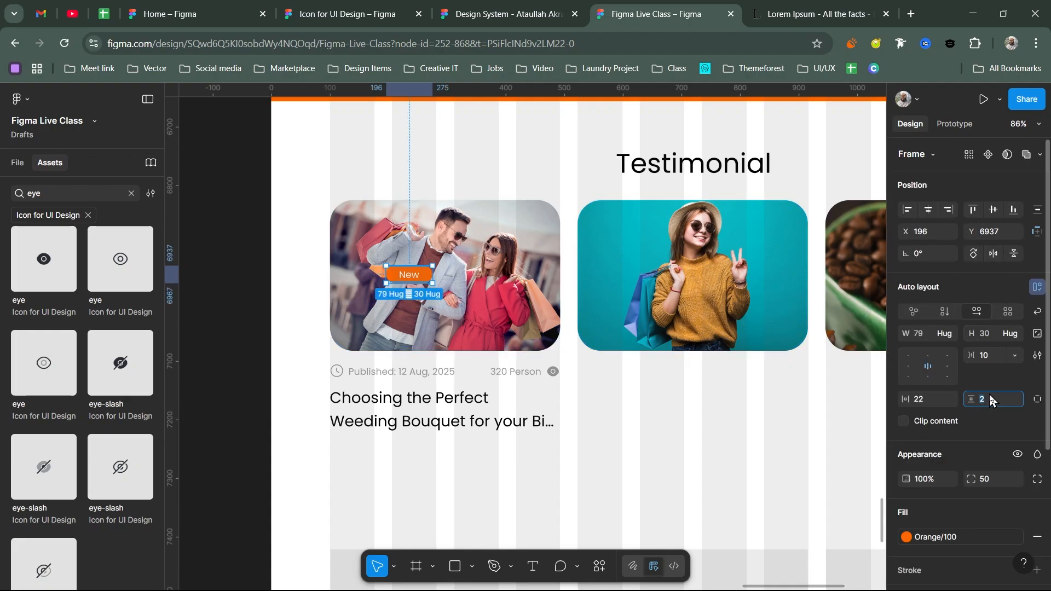
pyautogui.write('8')
pyautogui.press('Return')
pyautogui.moveTo(410, 275); pyautogui.dragTo(362, 230)
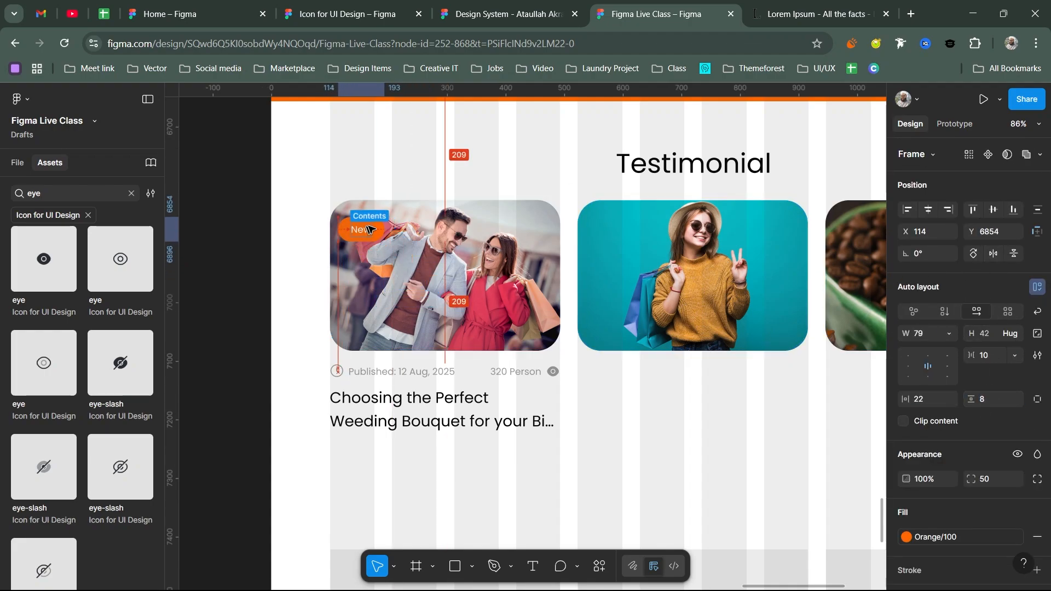
# - Alt-drag a copy of the first card's date, views and title block under the second photo
pyautogui.click(309, 188)
pyautogui.scroll(-1, 323, 164)
pyautogui.hscroll(2, 318, 219)
pyautogui.scroll(2, 308, 268)
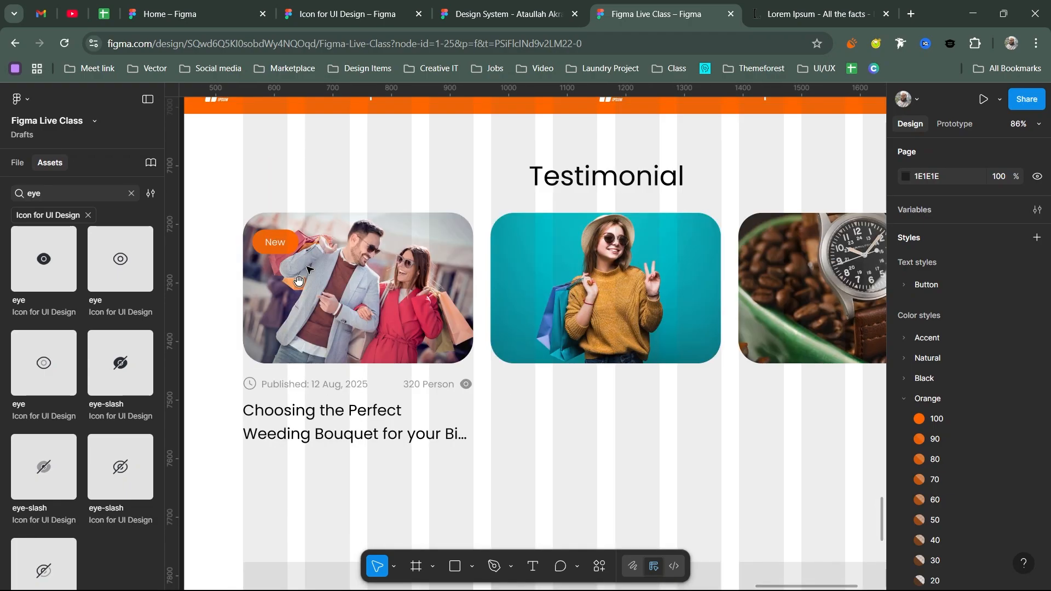
pyautogui.scroll(2, 298, 280)
pyautogui.hscroll(-2, 298, 280)
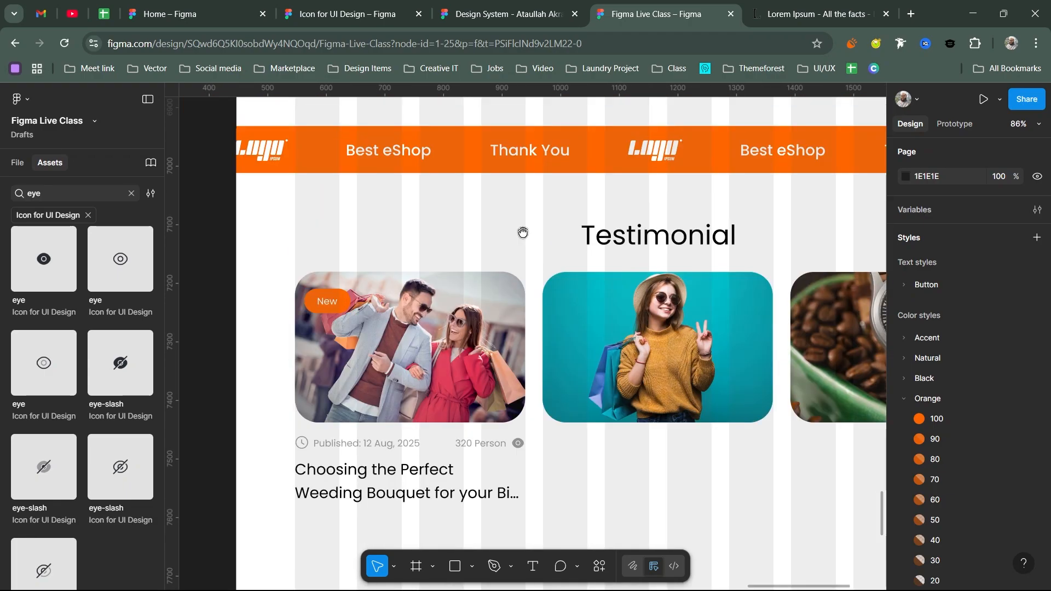
pyautogui.hscroll(2, 462, 244)
pyautogui.scroll(-1, 462, 244)
pyautogui.scroll(4, 493, 302)
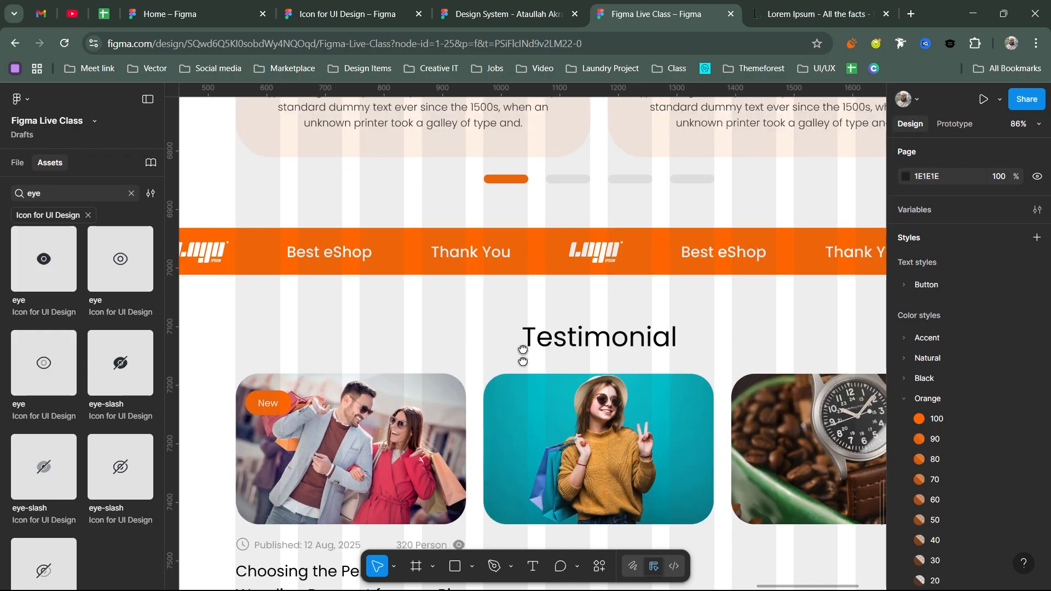
pyautogui.scroll(15, 523, 355)
pyautogui.hscroll(4, 612, 178)
pyautogui.scroll(11, 611, 178)
pyautogui.hscroll(2, 570, 471)
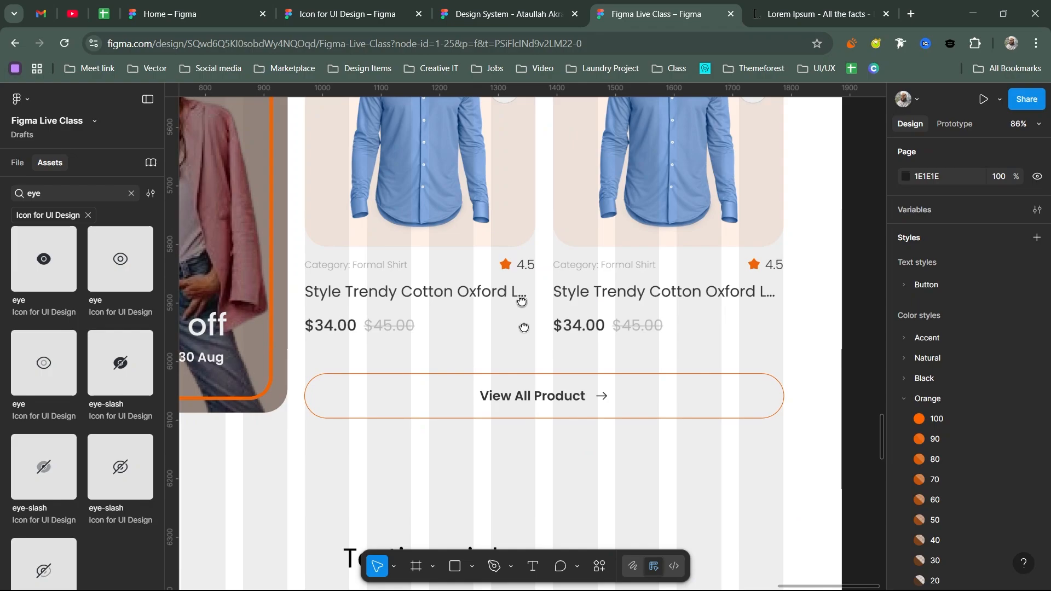
pyautogui.scroll(6, 493, 369)
pyautogui.hscroll(-2, 493, 368)
pyautogui.scroll(-10, 410, 432)
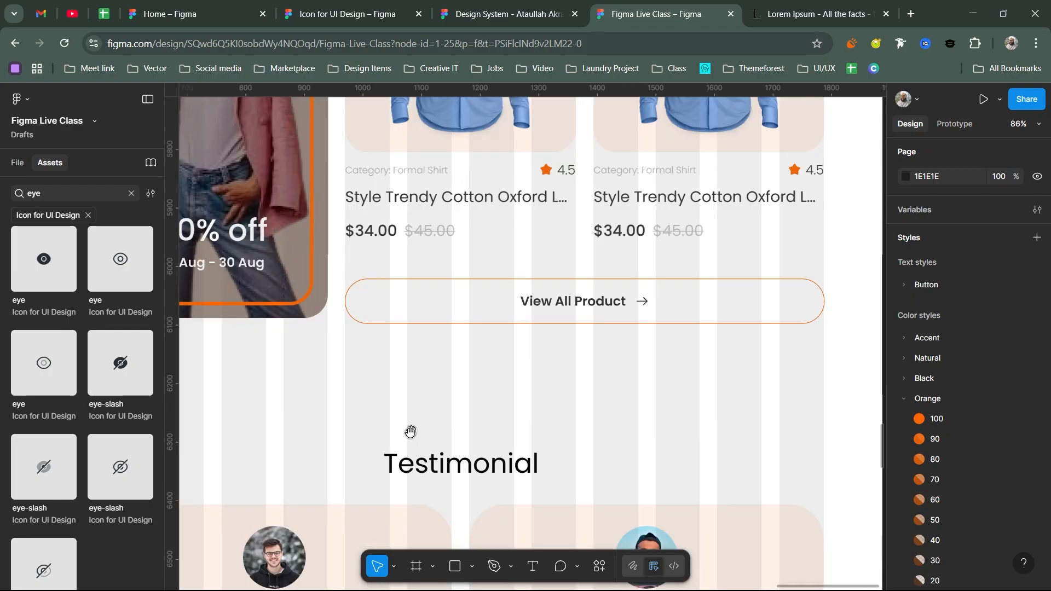
pyautogui.scroll(-13, 410, 433)
pyautogui.scroll(-12, 395, 305)
pyautogui.hscroll(-6, 395, 305)
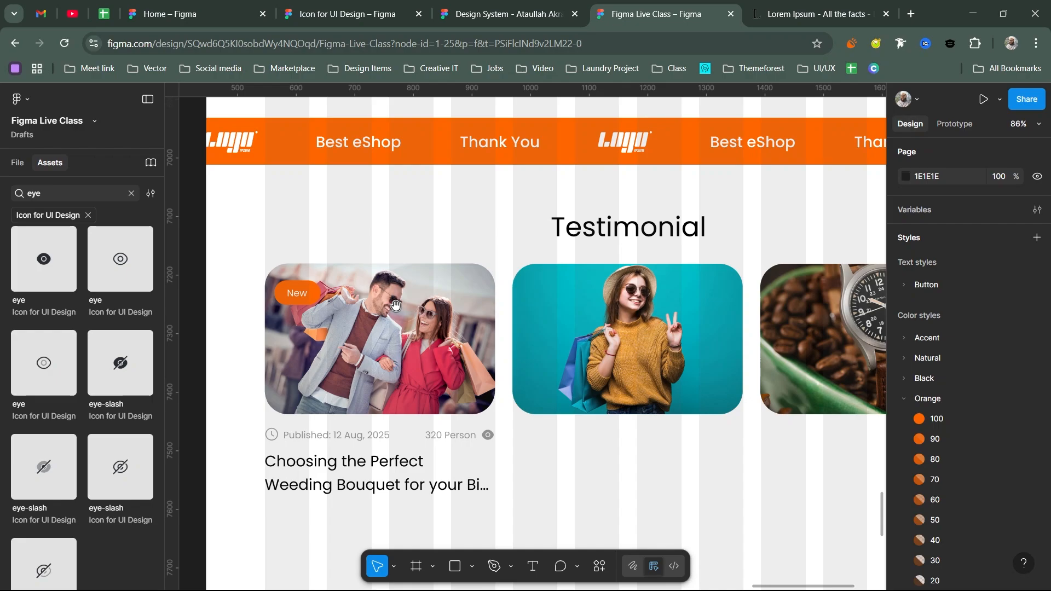
pyautogui.scroll(-1, 395, 305)
pyautogui.hscroll(1, 395, 305)
pyautogui.click(293, 260)
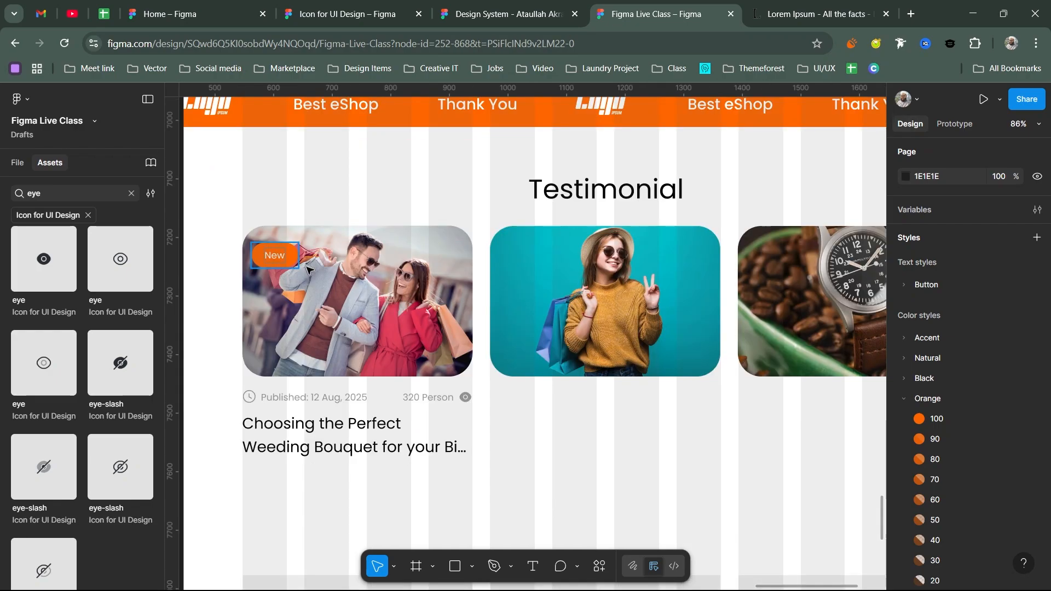
pyautogui.moveTo(315, 402); pyautogui.dragTo(556, 373)
# - Place another copy of the text block under the third, watch photo
pyautogui.keyDown('shift'); pyautogui.click(712, 306); pyautogui.keyUp('shift')
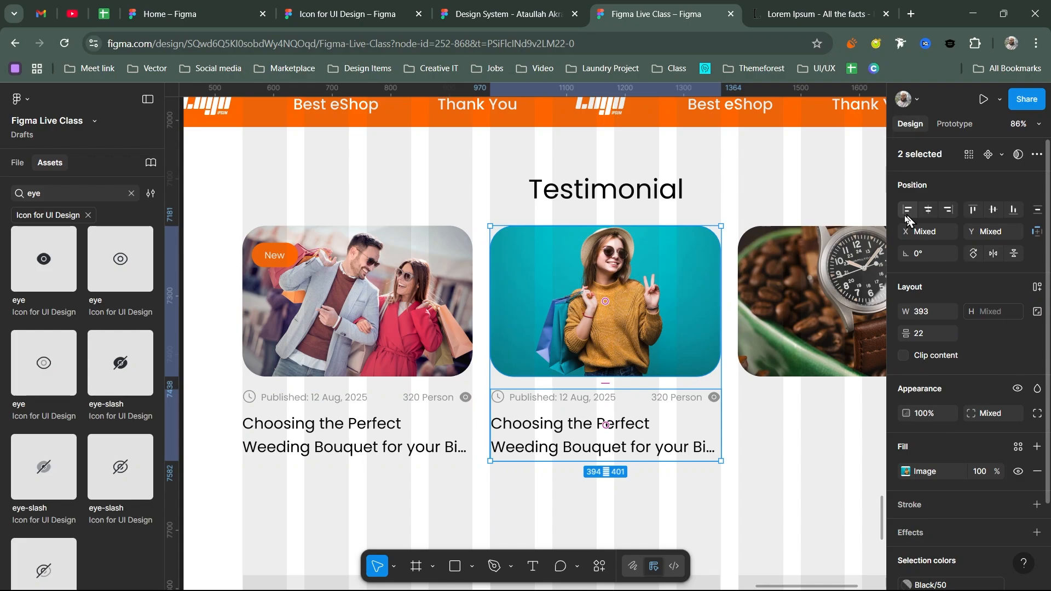
pyautogui.hscroll(4, 526, 383)
pyautogui.click(464, 424)
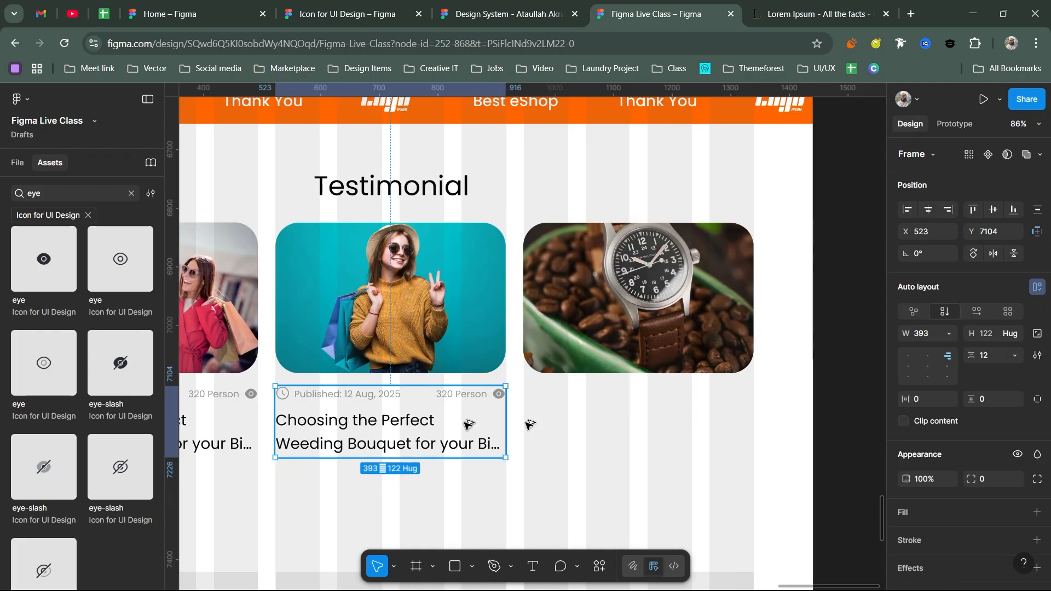
pyautogui.moveTo(464, 424); pyautogui.dragTo(626, 422)
# - Wrap all three photos and their text blocks in one auto layout row below Testimonial
pyautogui.scroll(-3, 629, 422)
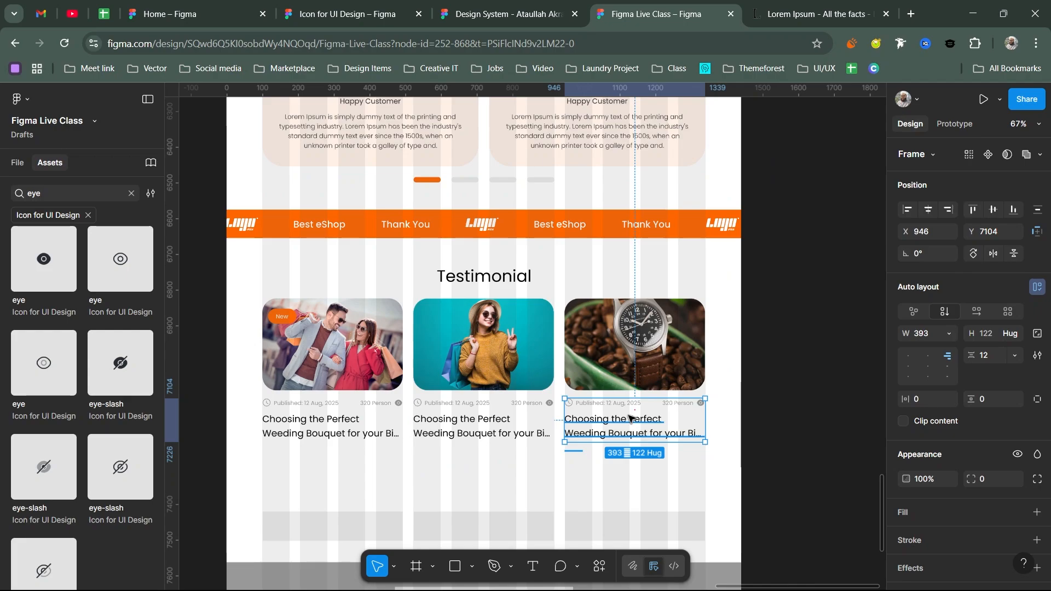
pyautogui.scroll(-3, 630, 418)
pyautogui.moveTo(701, 316); pyautogui.dragTo(336, 456)
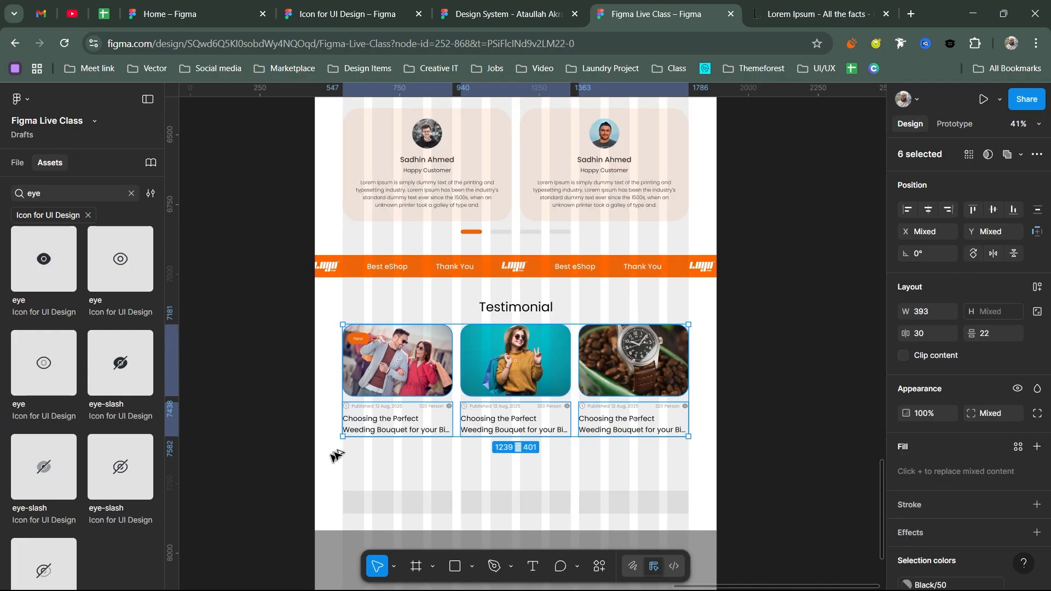
pyautogui.hotkey('shift', 'a')
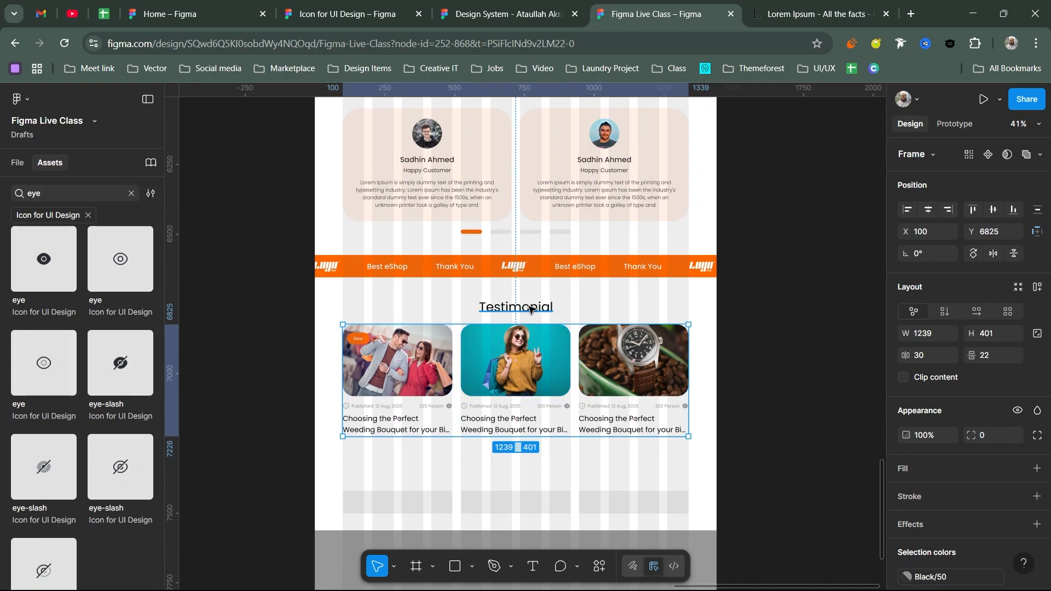
pyautogui.keyDown('shift'); pyautogui.click(530, 309); pyautogui.keyUp('shift')
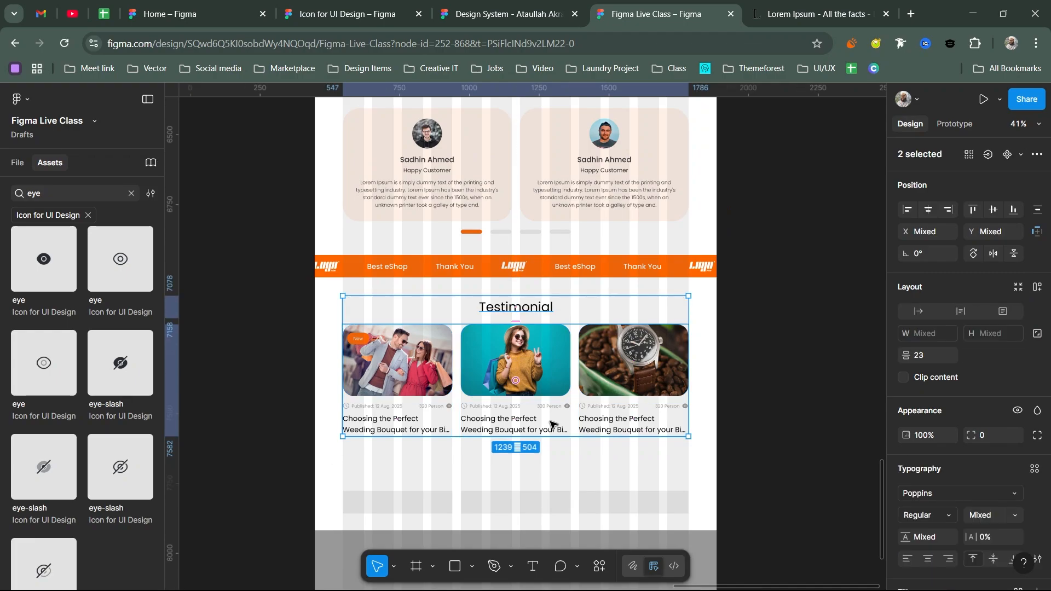
pyautogui.click(526, 435)
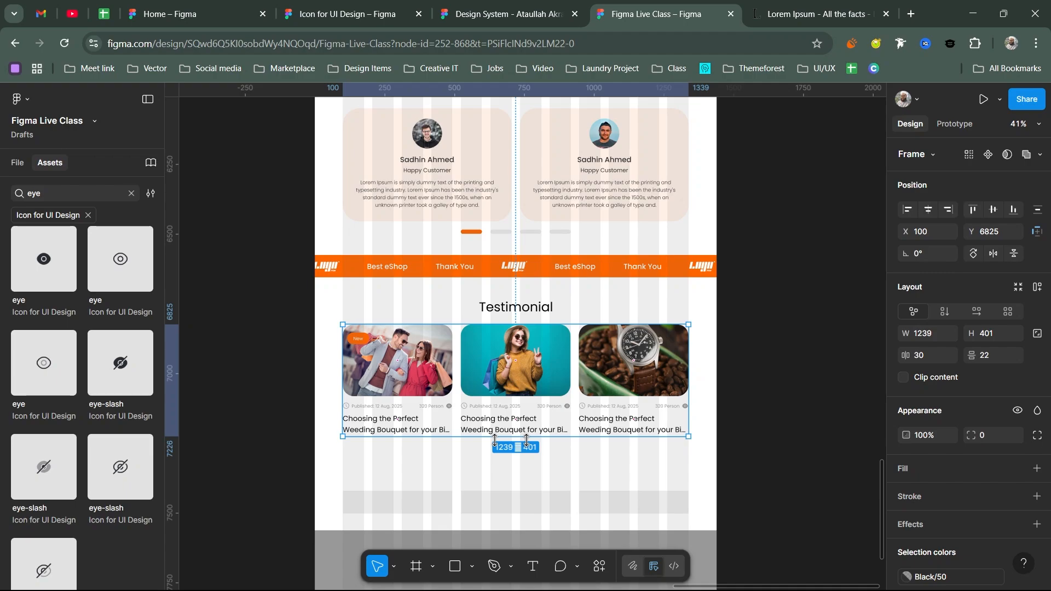
pyautogui.press('Return')
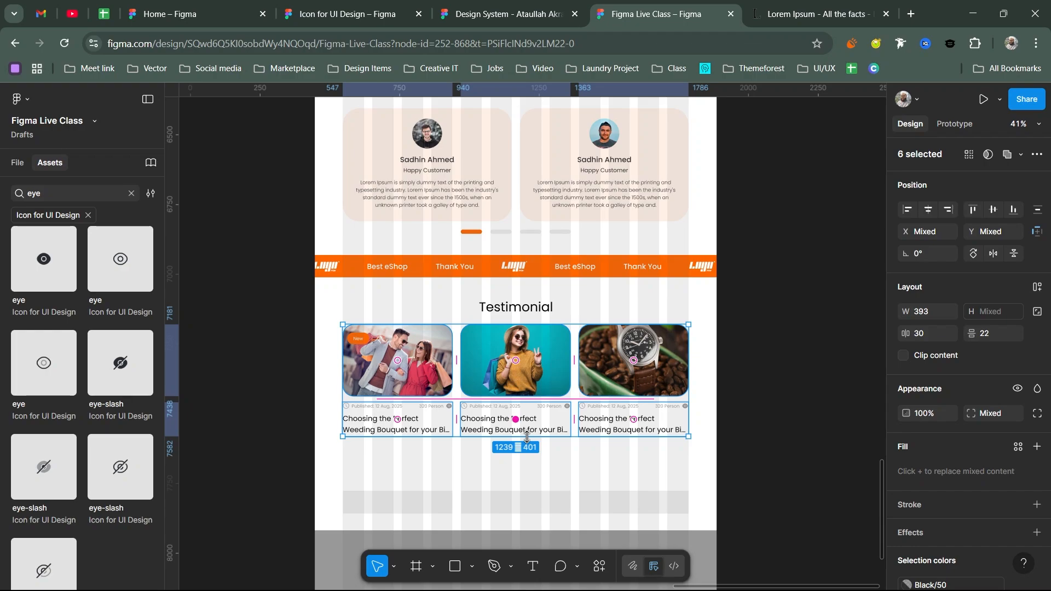
pyautogui.click(424, 441)
pyautogui.scroll(3, 424, 438)
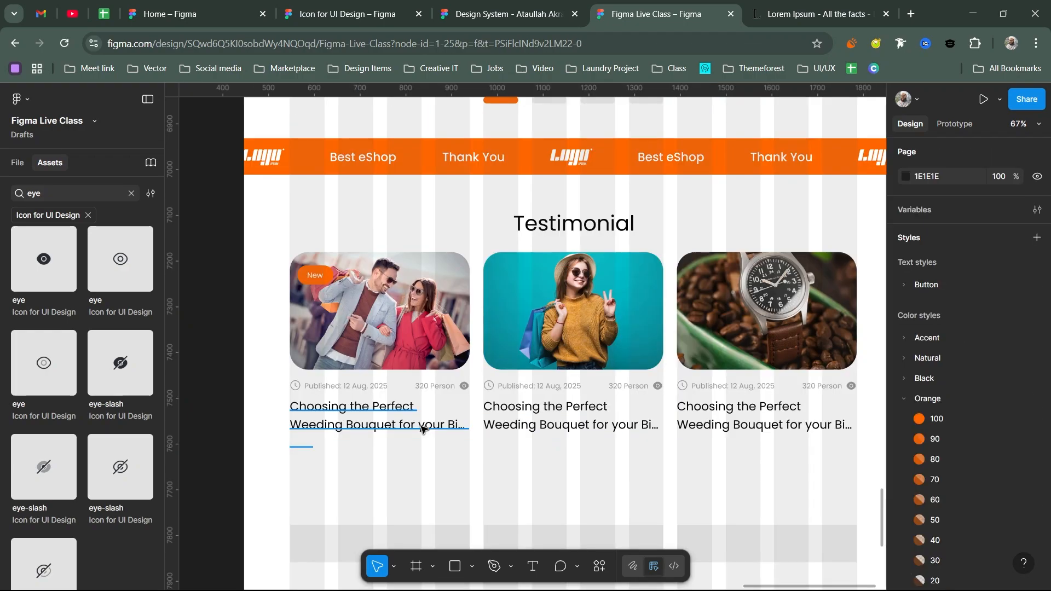
# - Replace 'for your Big Day' at the end of the first title with 'View More'
pyautogui.doubleClick(401, 427)
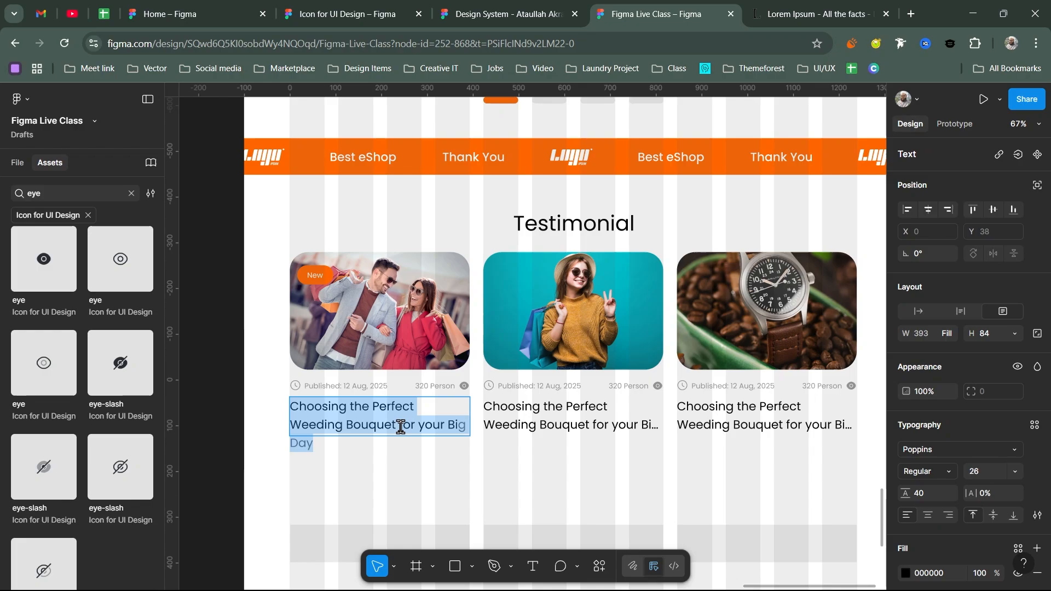
pyautogui.moveTo(400, 426); pyautogui.dragTo(496, 430)
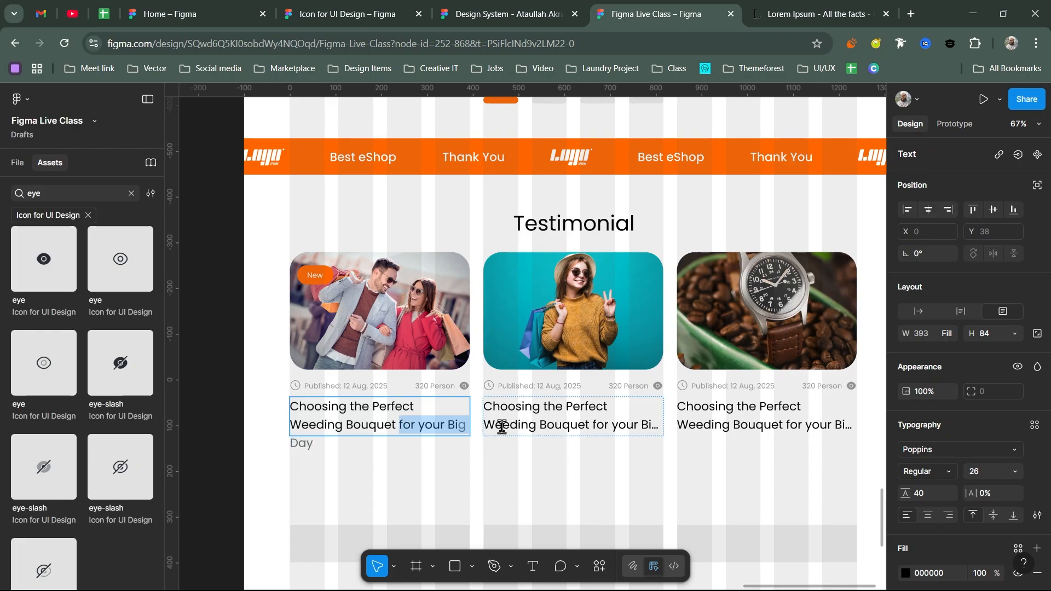
pyautogui.write('ViewDa')
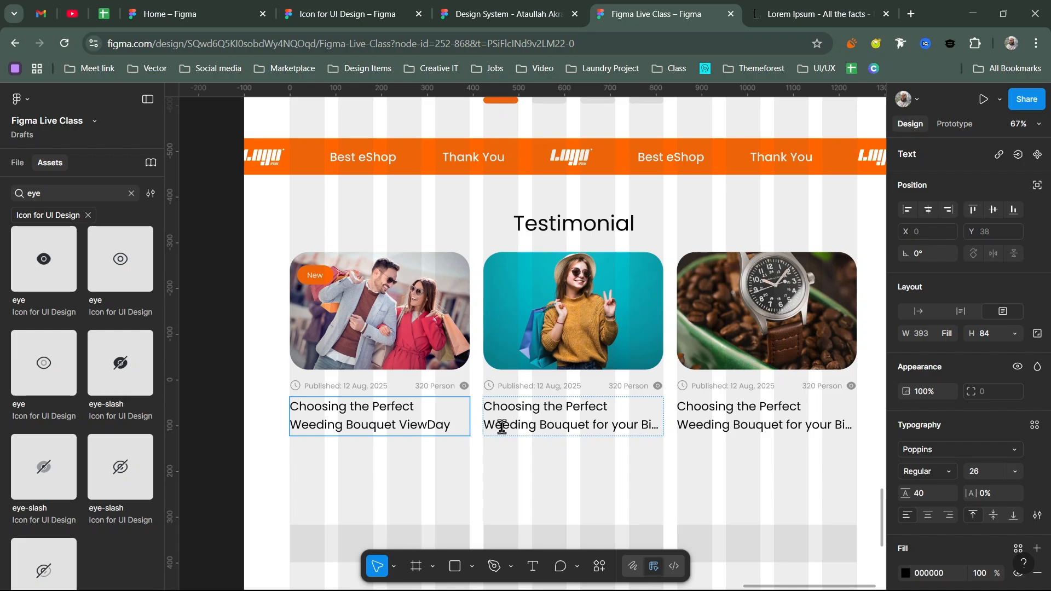
pyautogui.hotkey('ctrl', 'shift', 'Left')
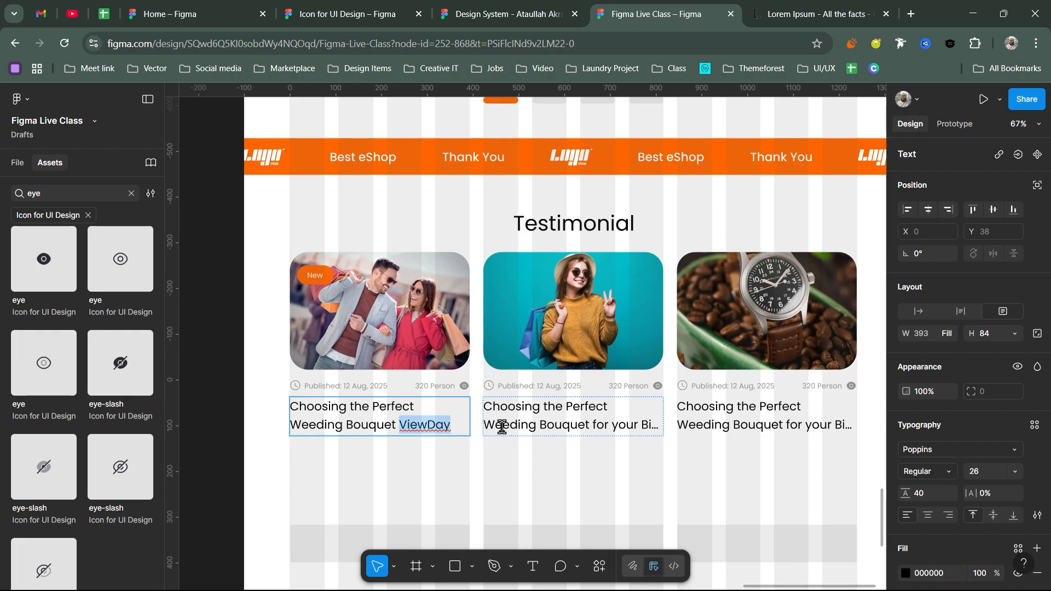
pyautogui.write('View ')
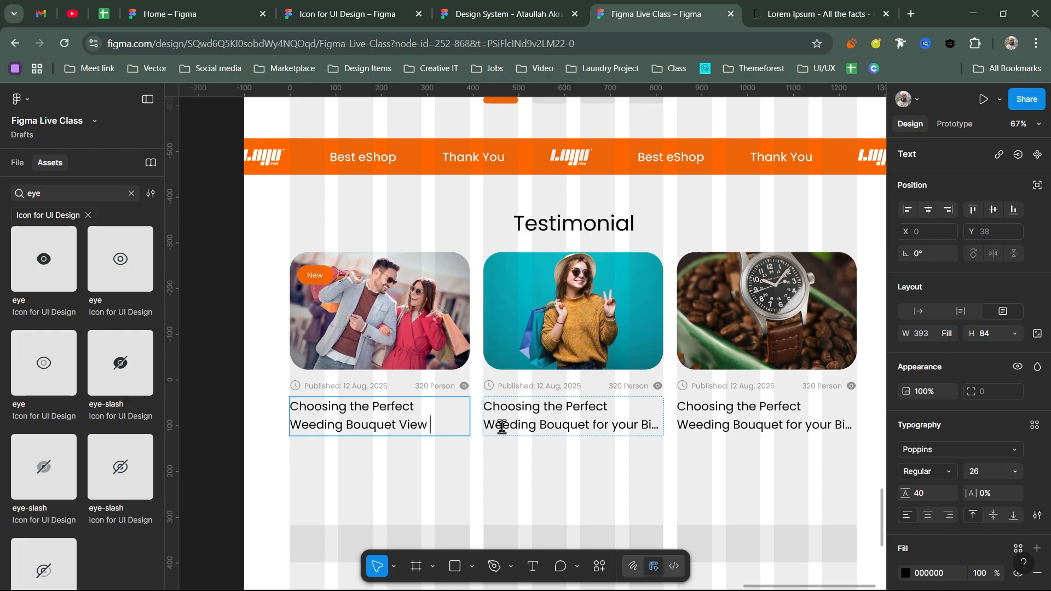
pyautogui.write('More')
# - Style 'View More' as SemiBold with the Orange/100 colour style
pyautogui.hotkey('ctrl', 'shift', 'Left')
pyautogui.hotkey('ctrl', 'shift', 'Left')
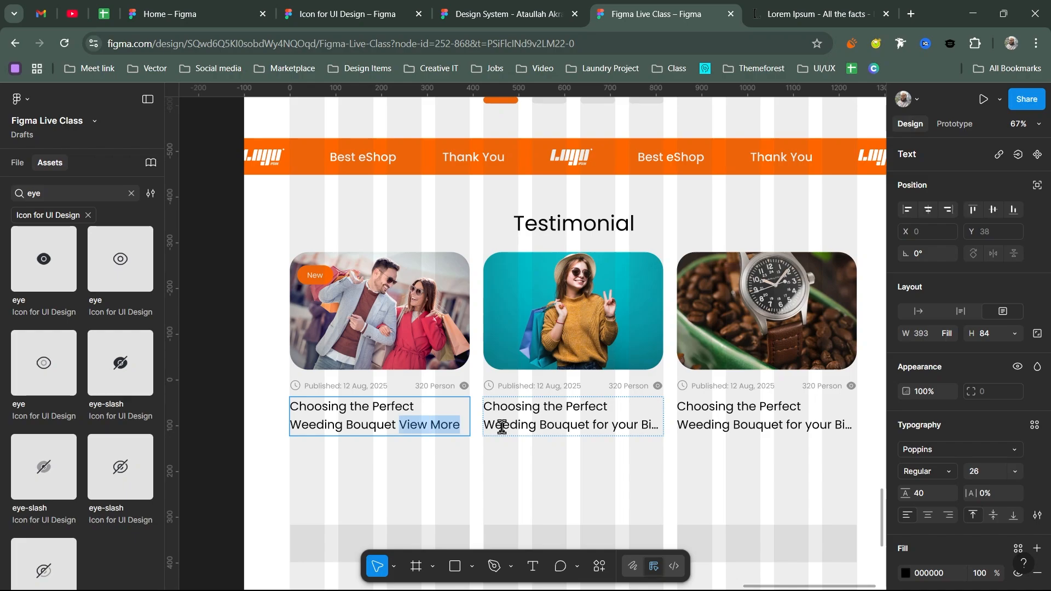
pyautogui.click(928, 471)
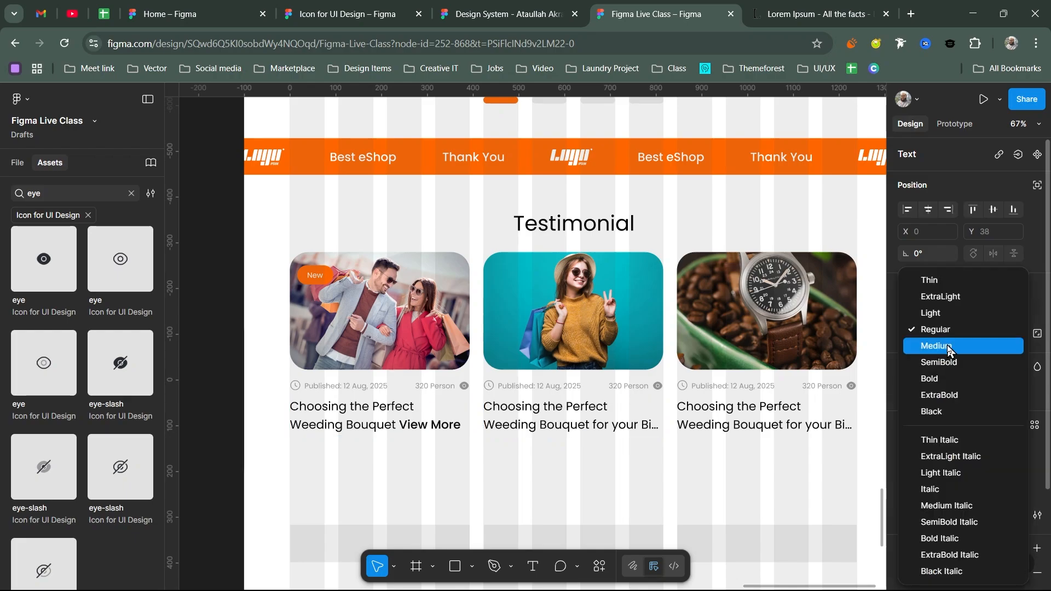
pyautogui.click(949, 363)
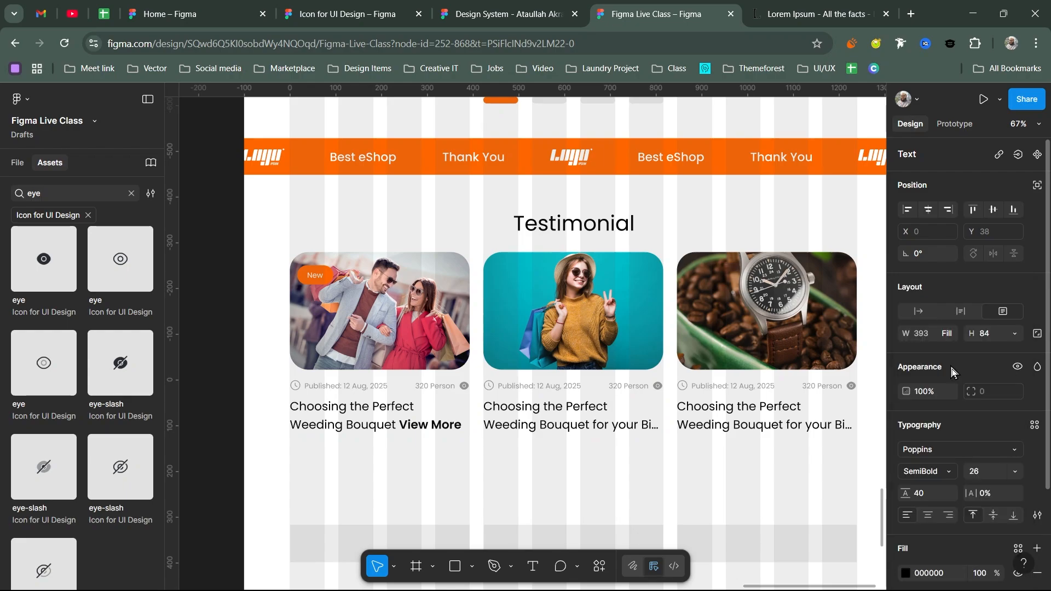
pyautogui.click(1018, 548)
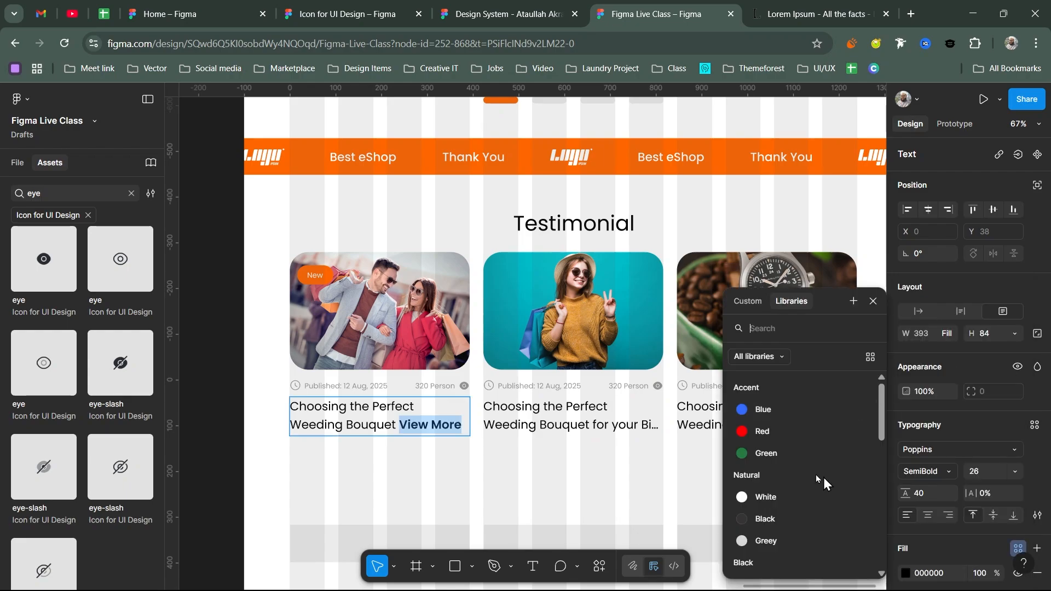
pyautogui.scroll(-2, 823, 478)
pyautogui.click(766, 550)
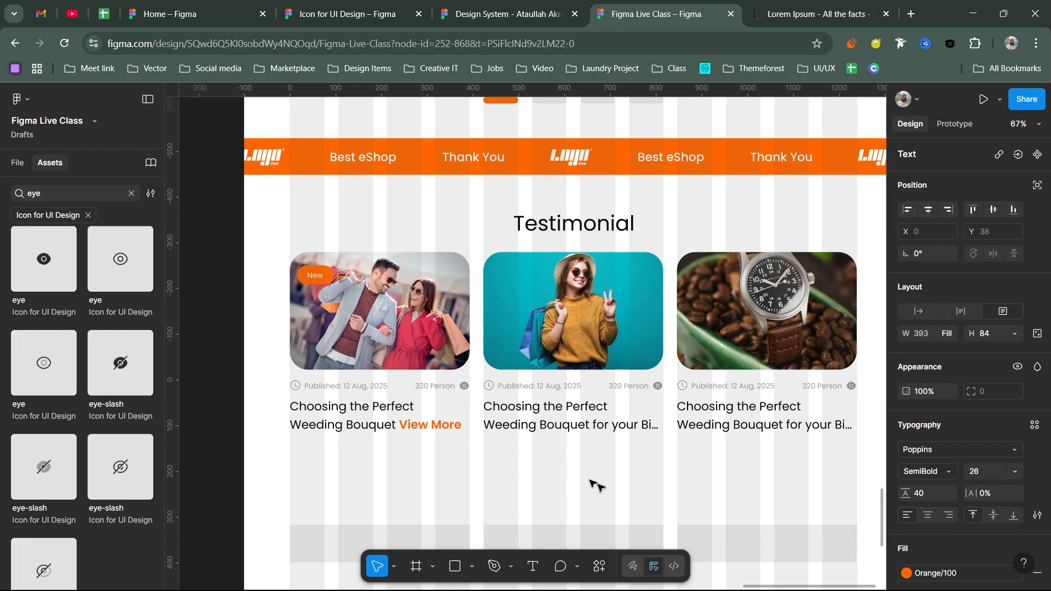
pyautogui.press('Escape')
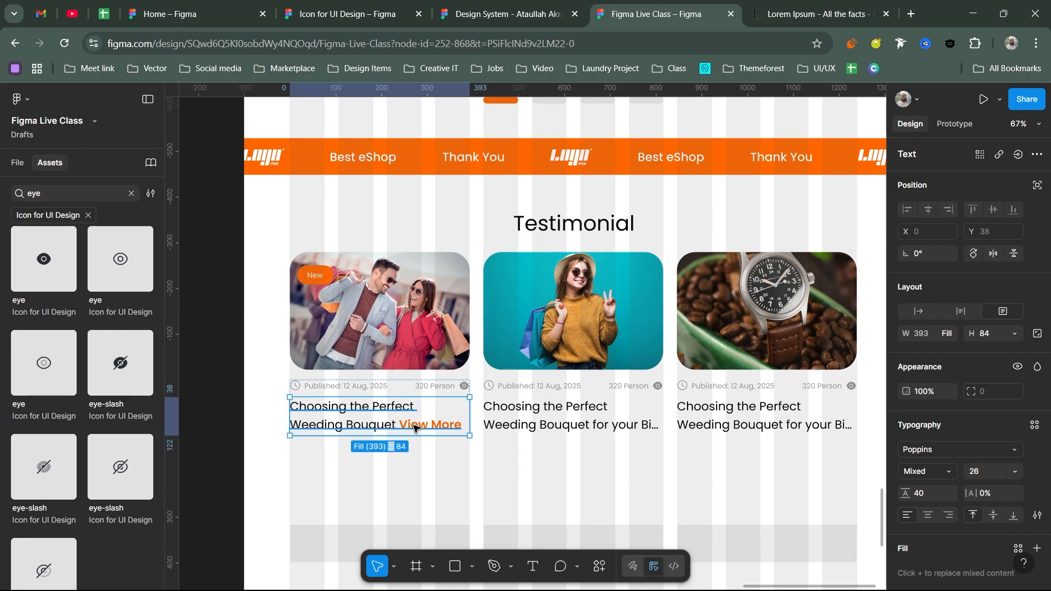
# - Replace the second and third cards' text blocks with a copy of the first card's title ending in orange 'View More'
pyautogui.click(746, 408)
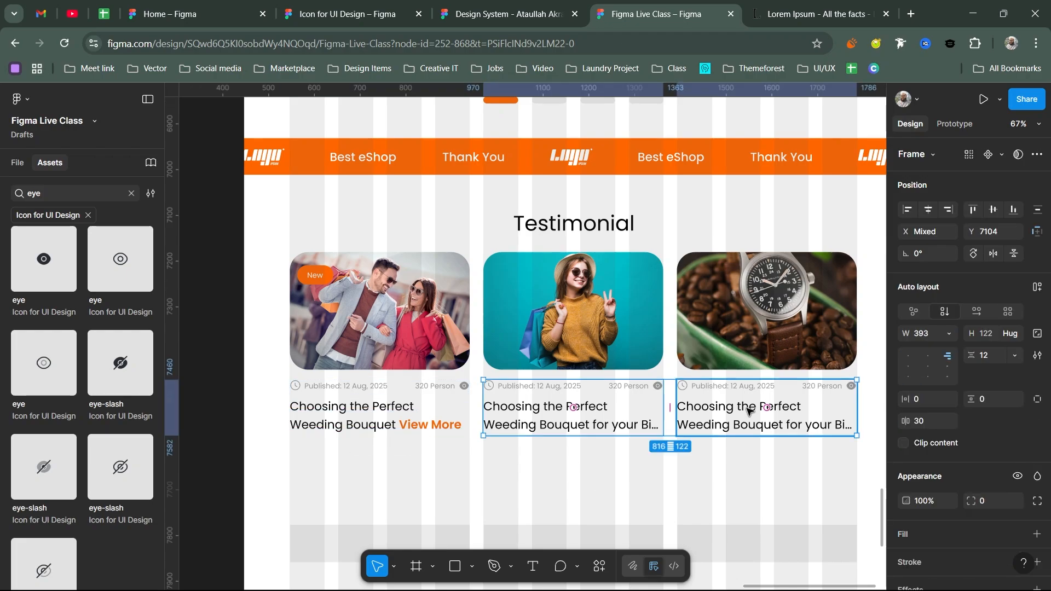
pyautogui.keyDown('shift'); pyautogui.click(539, 414); pyautogui.keyUp('shift')
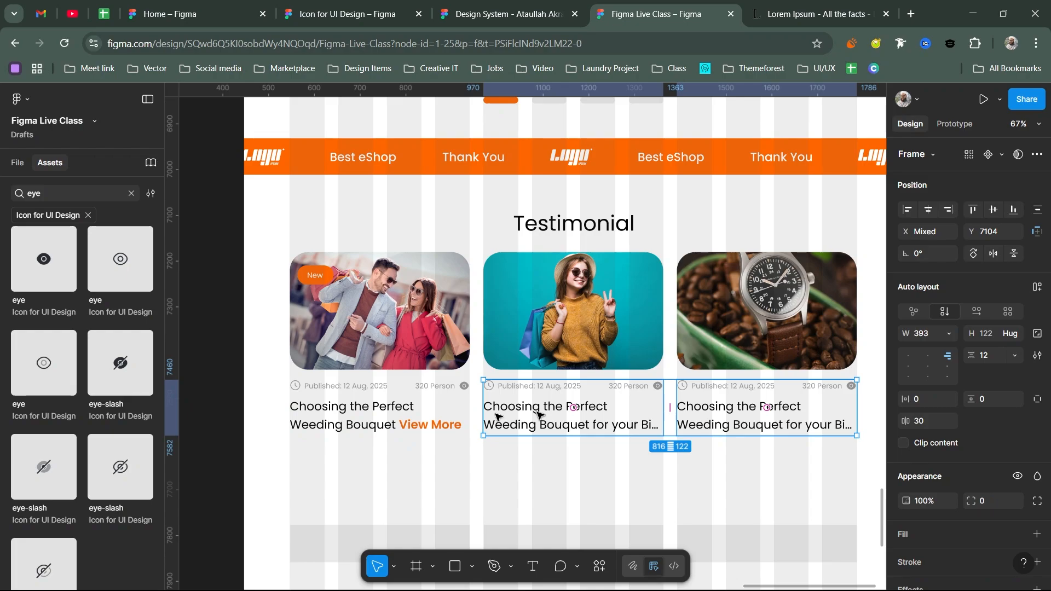
pyautogui.press('Delete')
pyautogui.moveTo(522, 398); pyautogui.dragTo(598, 397)
# - Wrap the second and third cards' photo and text each in their own auto layout
pyautogui.keyDown('shift'); pyautogui.click(588, 349); pyautogui.keyUp('shift')
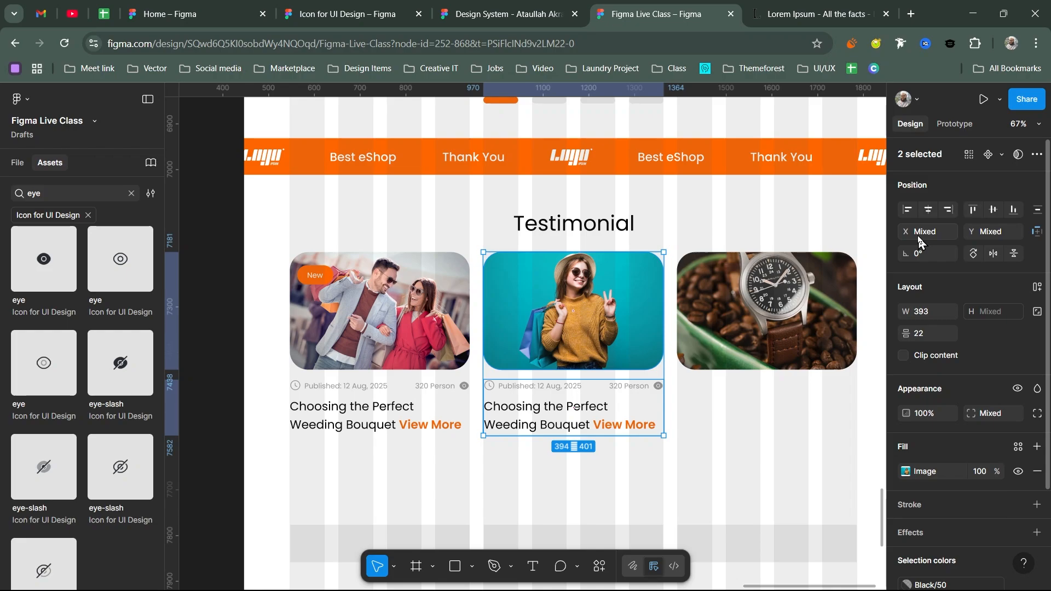
pyautogui.click(737, 411)
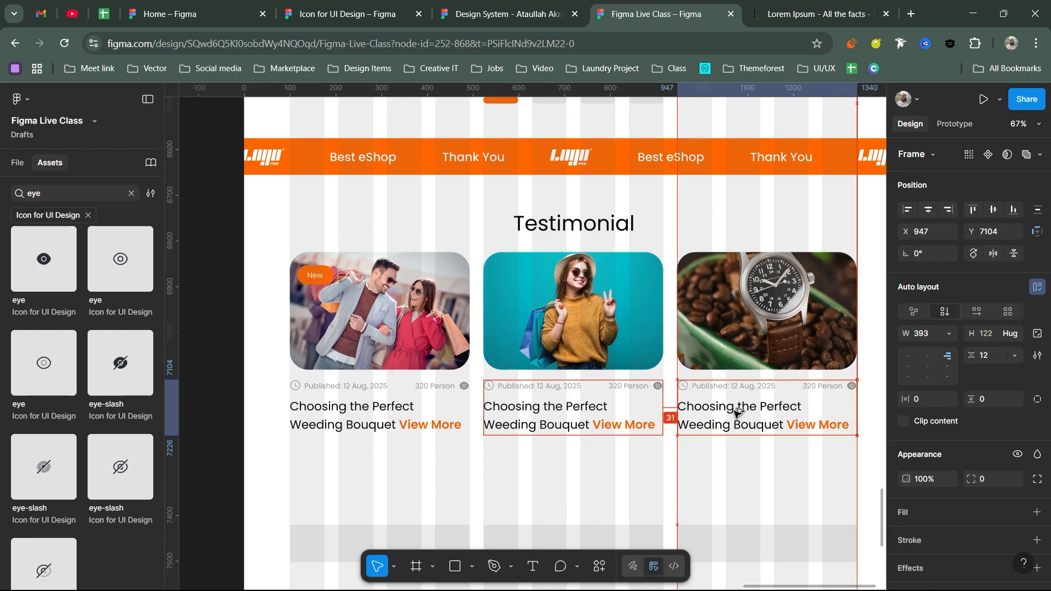
pyautogui.hotkey('shift', 'a')
pyautogui.click(581, 346)
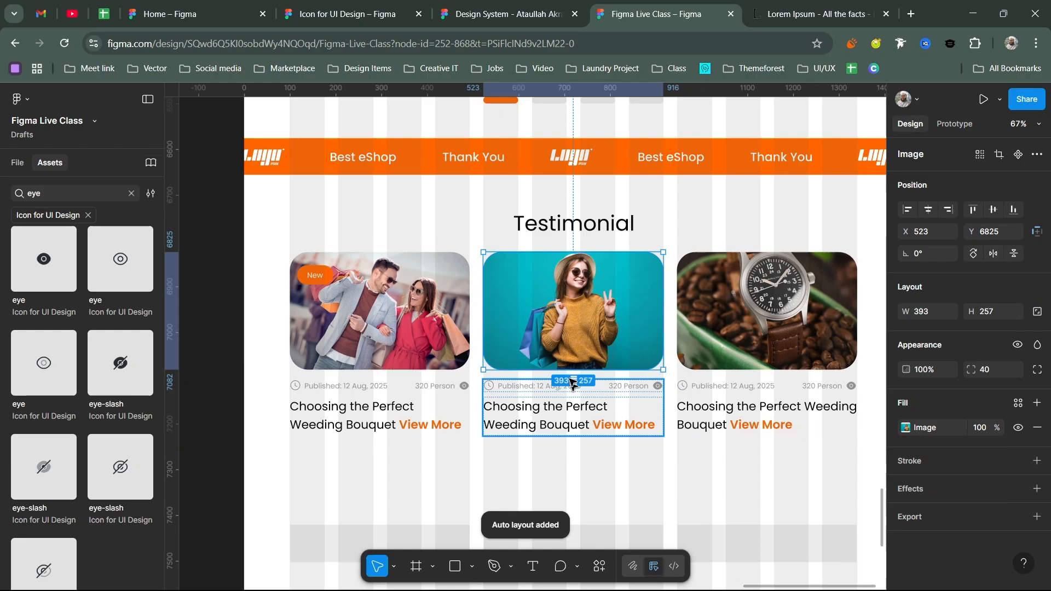
pyautogui.hotkey('shift', 'a')
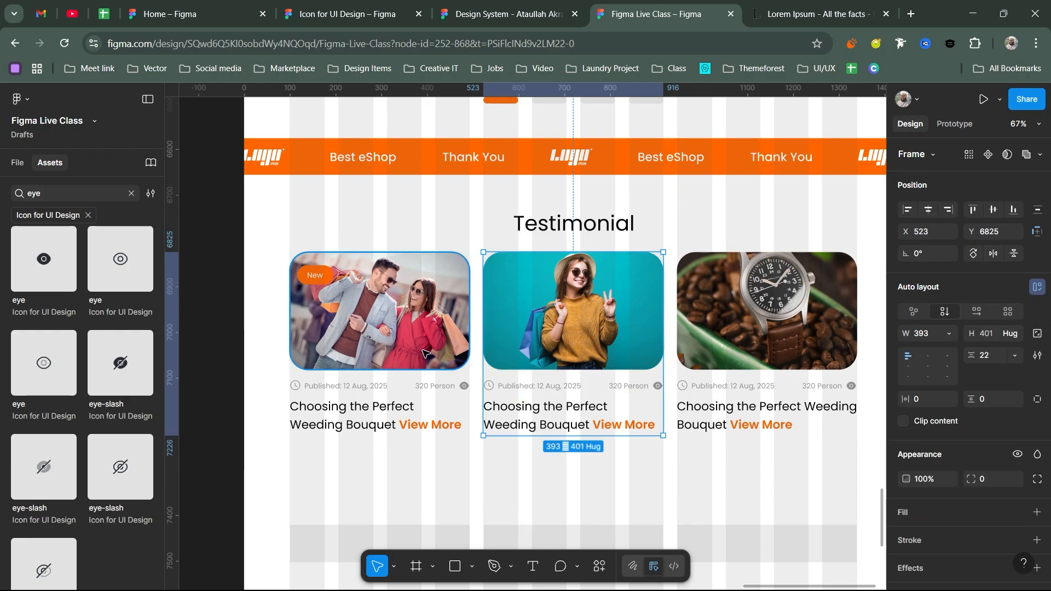
# - Wrap all three cards in one 1240 × 401 auto-layout row
pyautogui.hotkey('ctrl', 'a')
pyautogui.hotkey('shift', 'a')
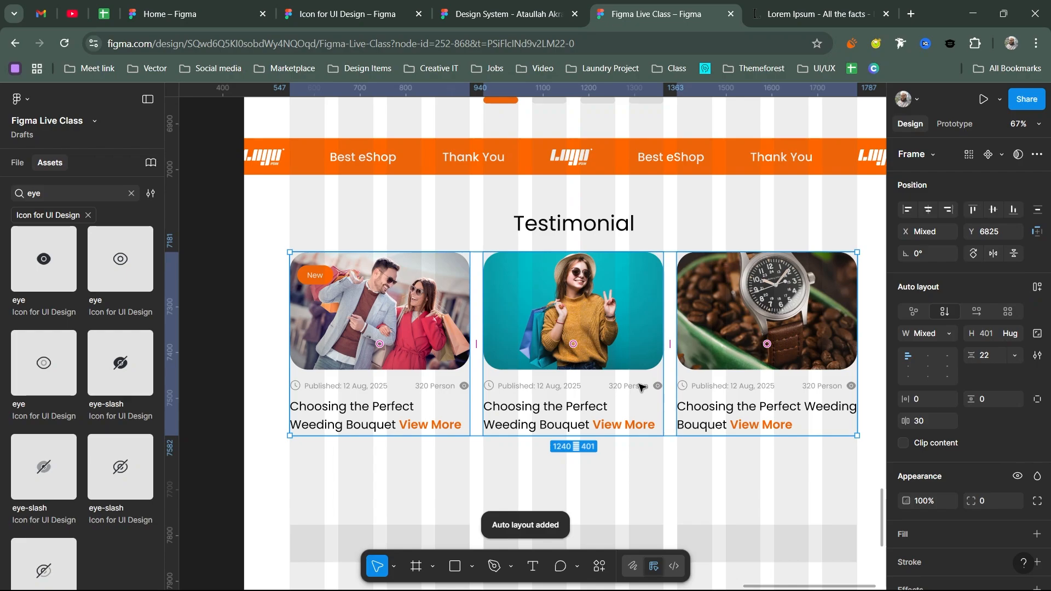
pyautogui.click(560, 269)
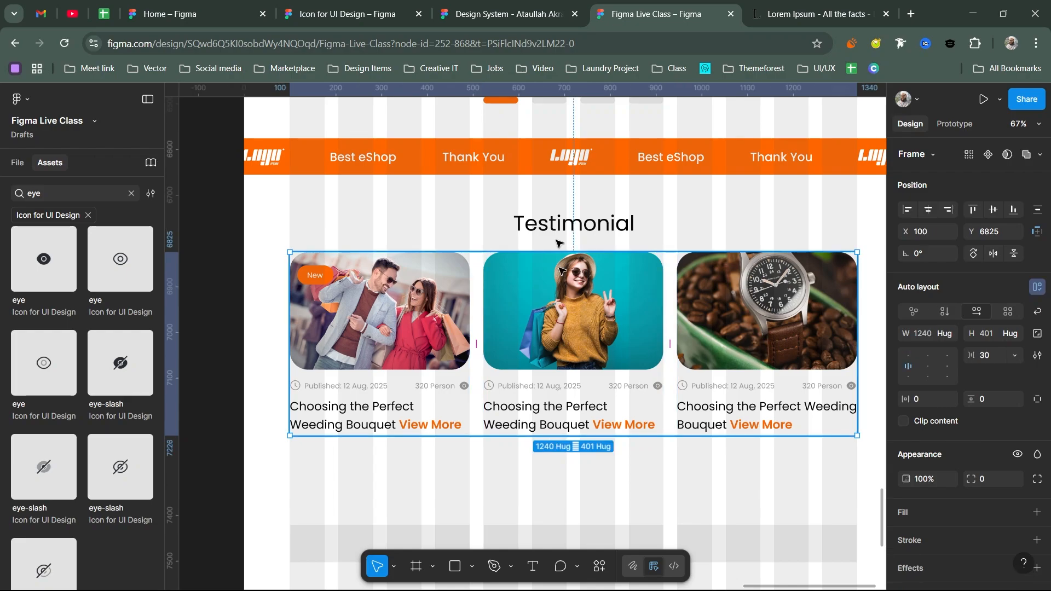
# - Stack the Testimonial heading above the card row in a 1240 × 504 vertical auto layout with spacing 23
pyautogui.keyDown('shift'); pyautogui.click(556, 241); pyautogui.keyUp('shift')
pyautogui.hotkey('shift', 'a')
pyautogui.scroll(-3, 633, 338)
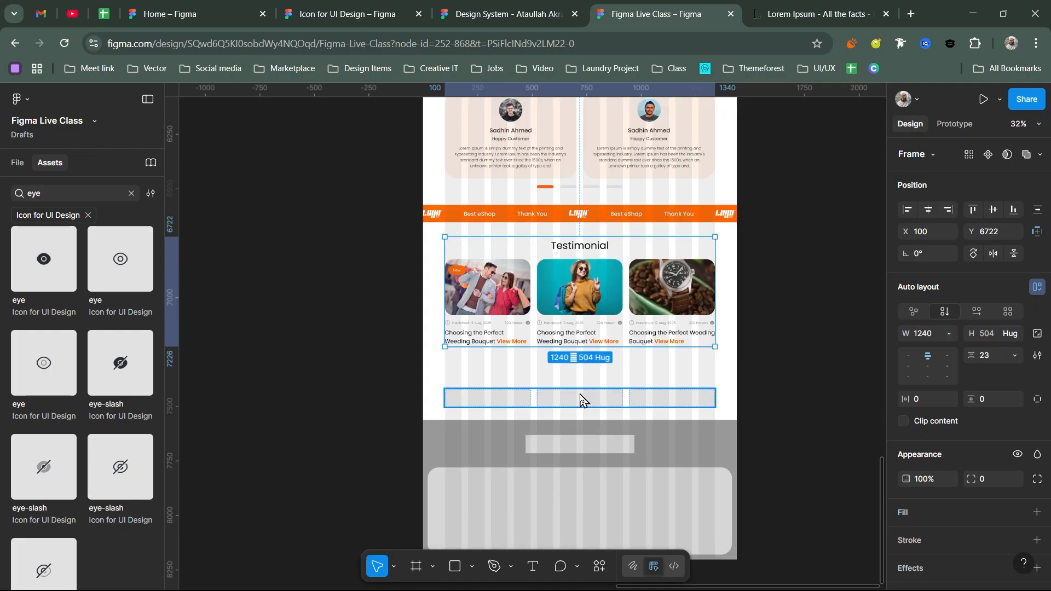
pyautogui.scroll(-2, 516, 340)
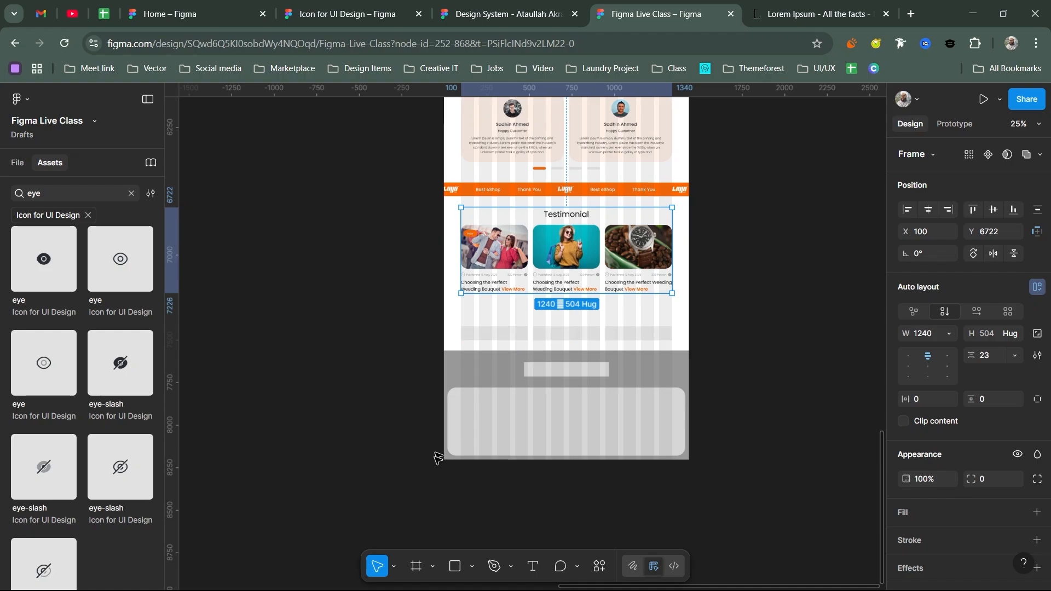
pyautogui.scroll(3, 493, 329)
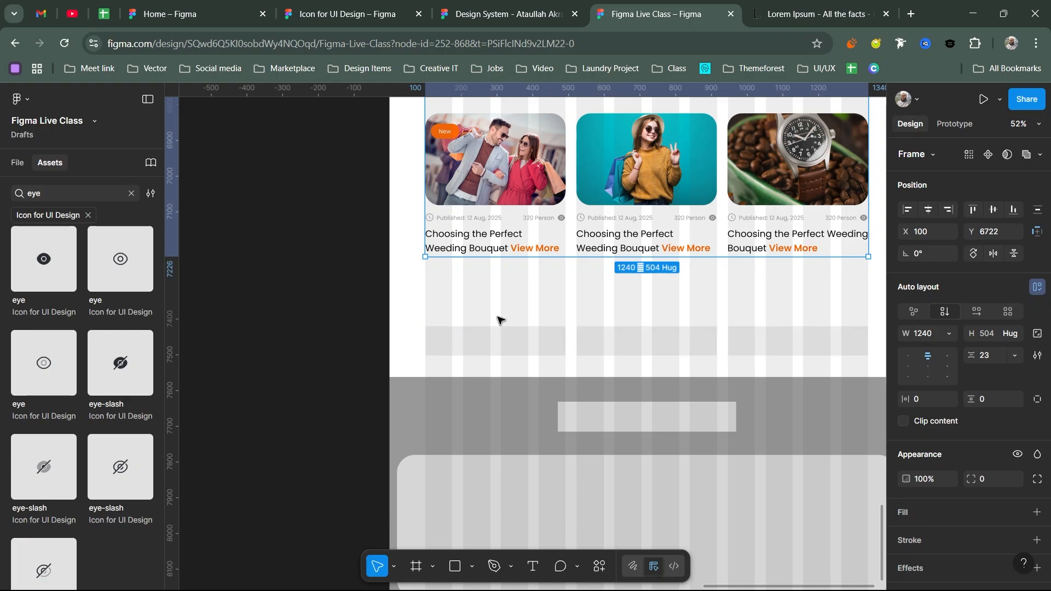
# - Recentre the homepage on the canvas and clear the 'eye' query from the Assets search
pyautogui.moveTo(529, 322); pyautogui.dragTo(458, 312)
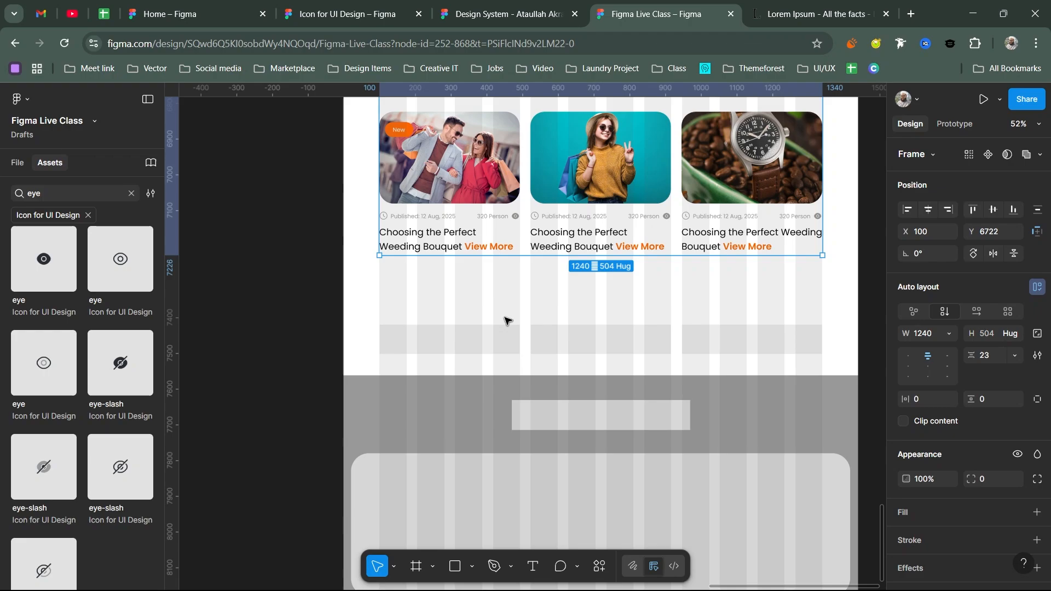
pyautogui.click(132, 194)
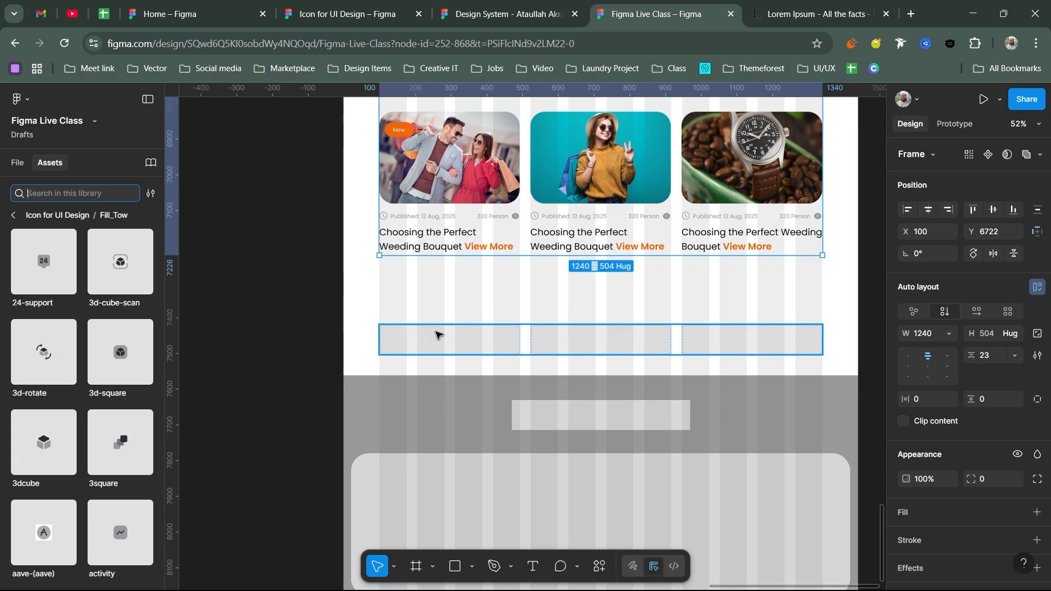
# - Search Assets for 'truck' and drop the truck-time icon below the blog cards
pyautogui.write('shipping')
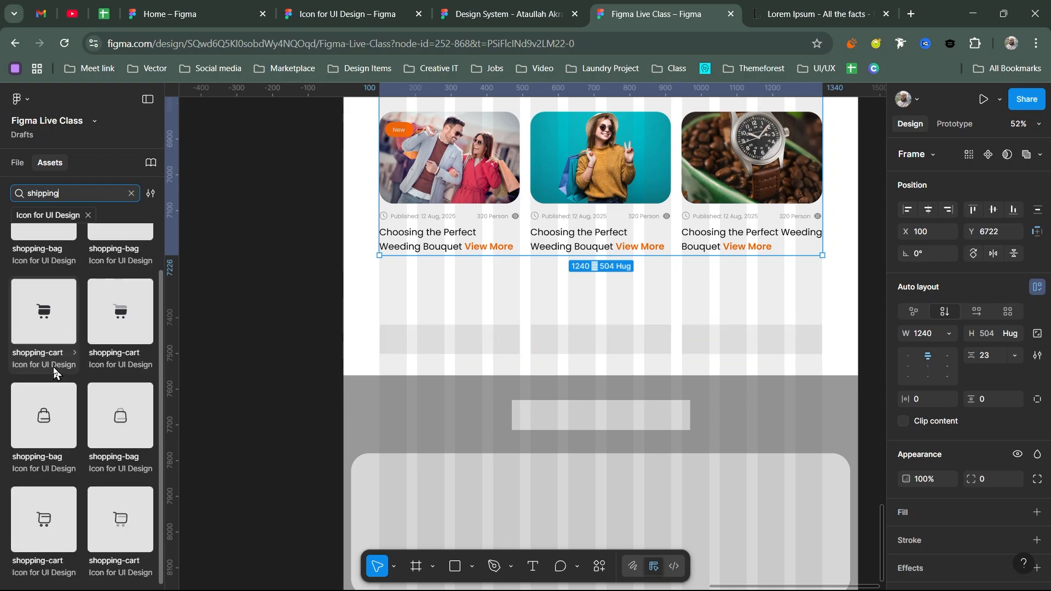
pyautogui.doubleClick(67, 191)
pyautogui.write('delivery')
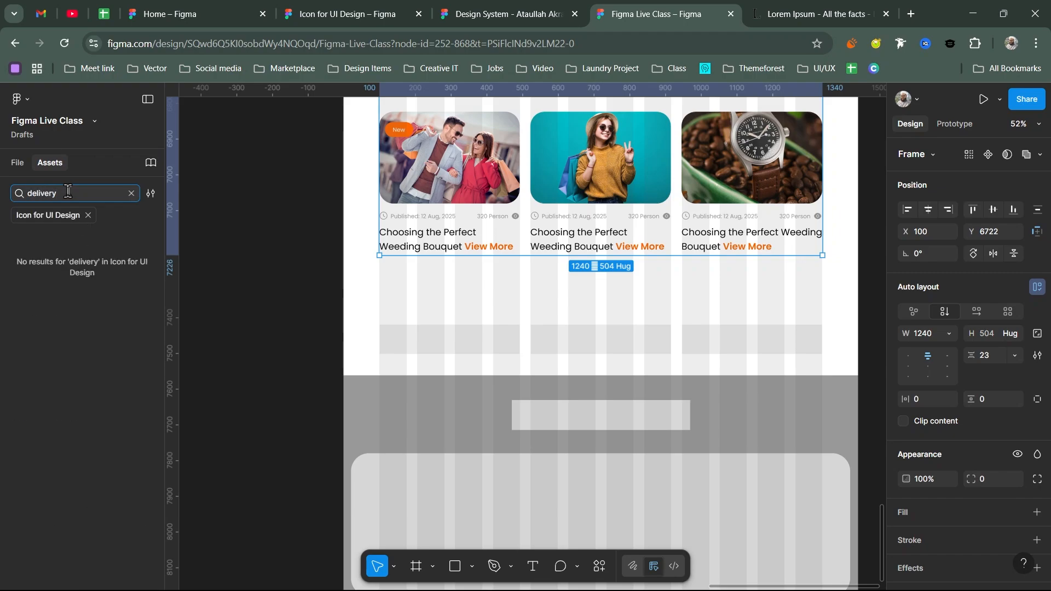
pyautogui.doubleClick(70, 191)
pyautogui.write('deliver')
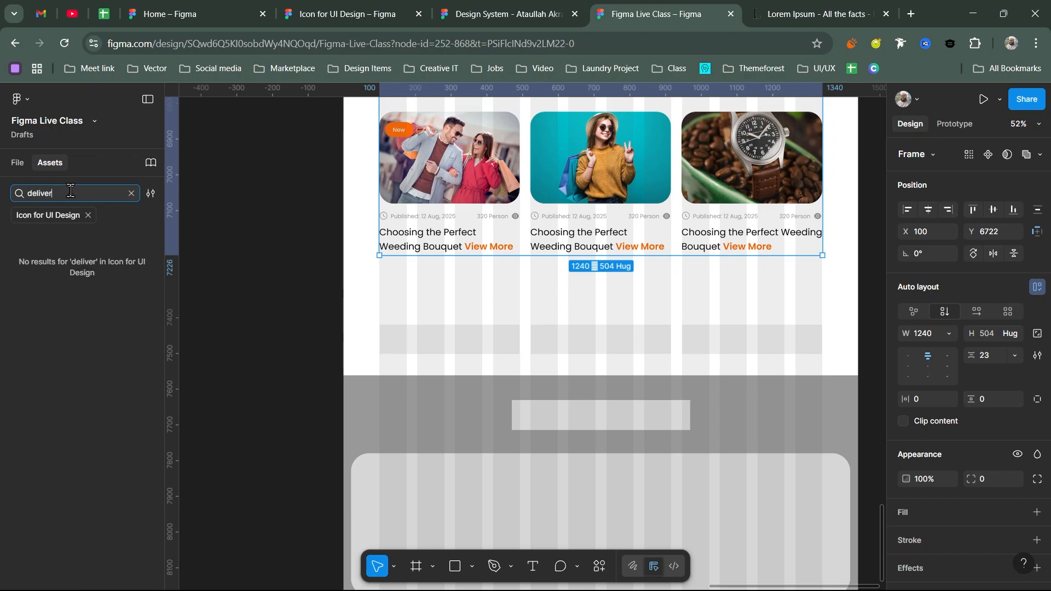
pyautogui.doubleClick(72, 189)
pyautogui.write('truck')
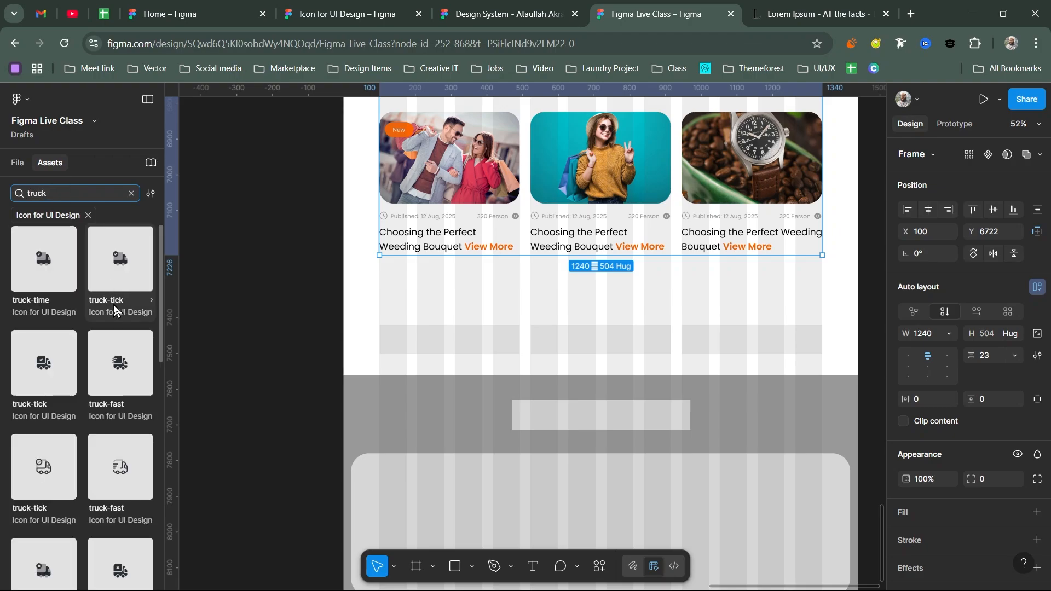
pyautogui.scroll(-5, 124, 356)
pyautogui.scroll(8, 123, 360)
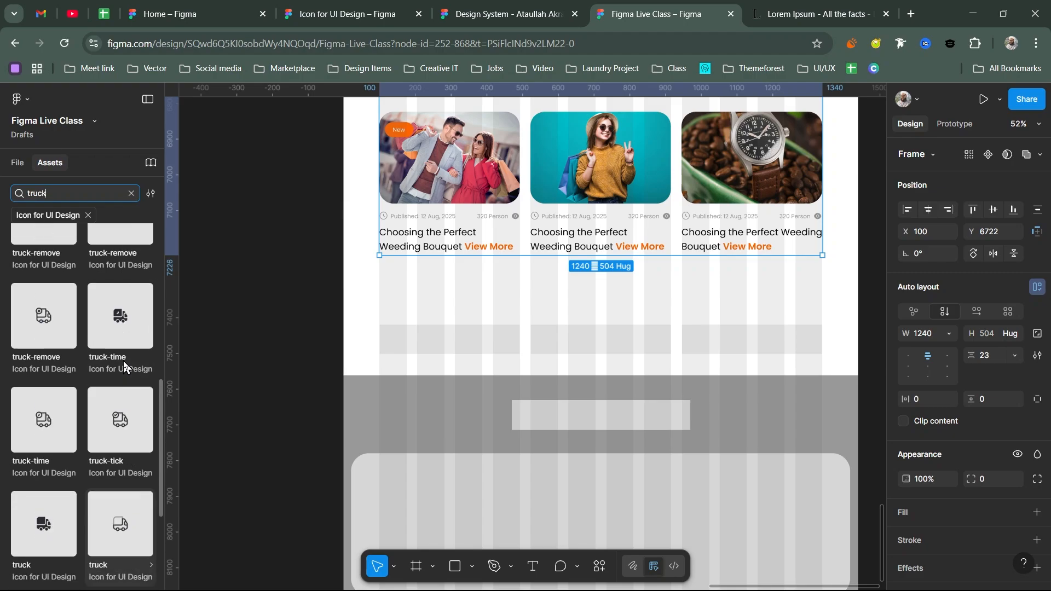
pyautogui.scroll(2, 122, 311)
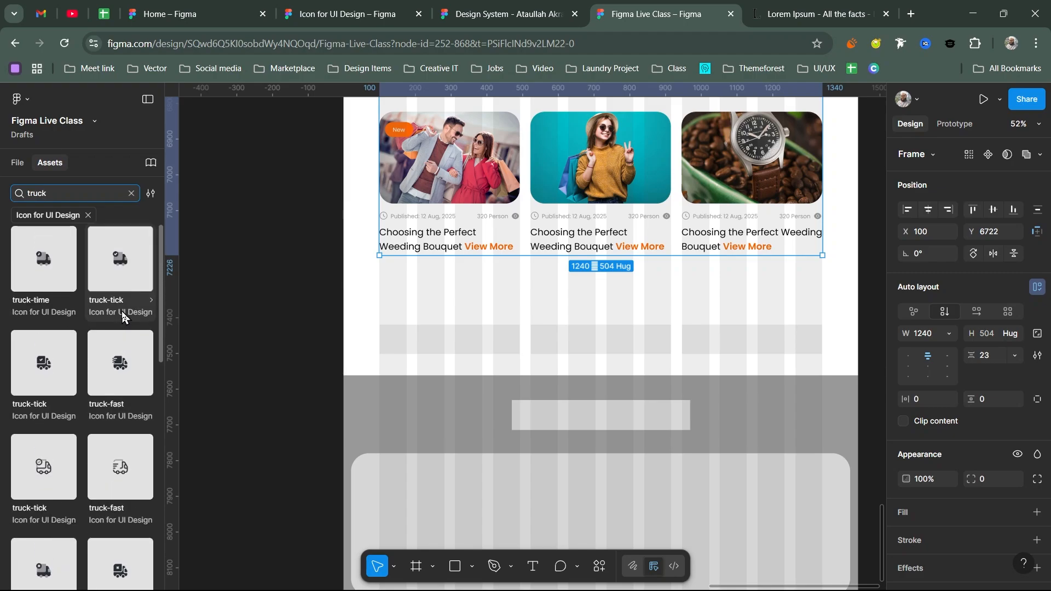
pyautogui.scroll(3, 121, 311)
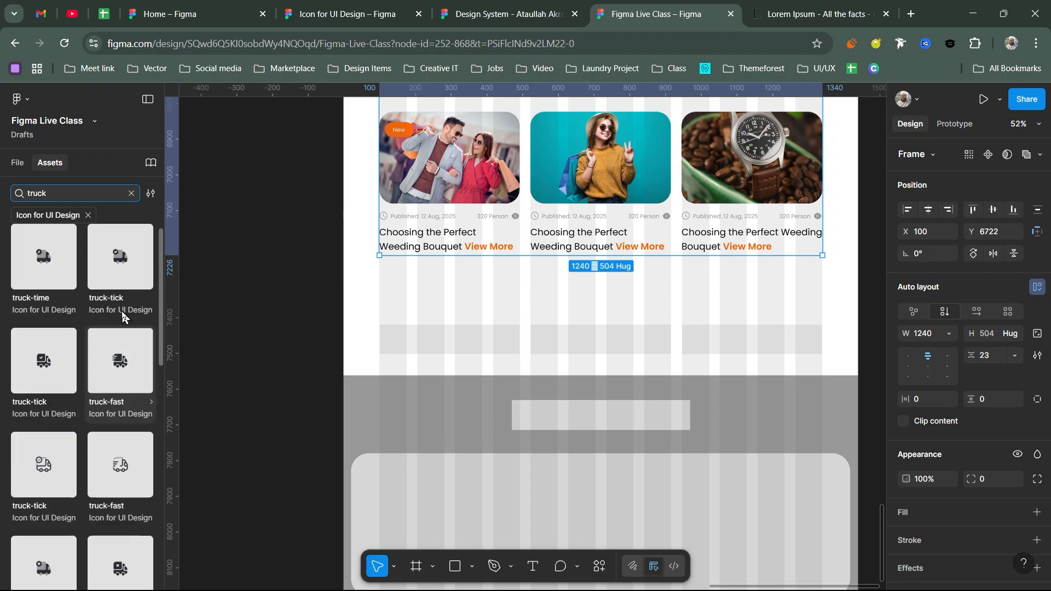
pyautogui.moveTo(51, 274); pyautogui.dragTo(432, 335)
pyautogui.scroll(5, 416, 325)
pyautogui.scroll(-3, 553, 298)
pyautogui.hscroll(5, 564, 296)
pyautogui.scroll(-1, 564, 296)
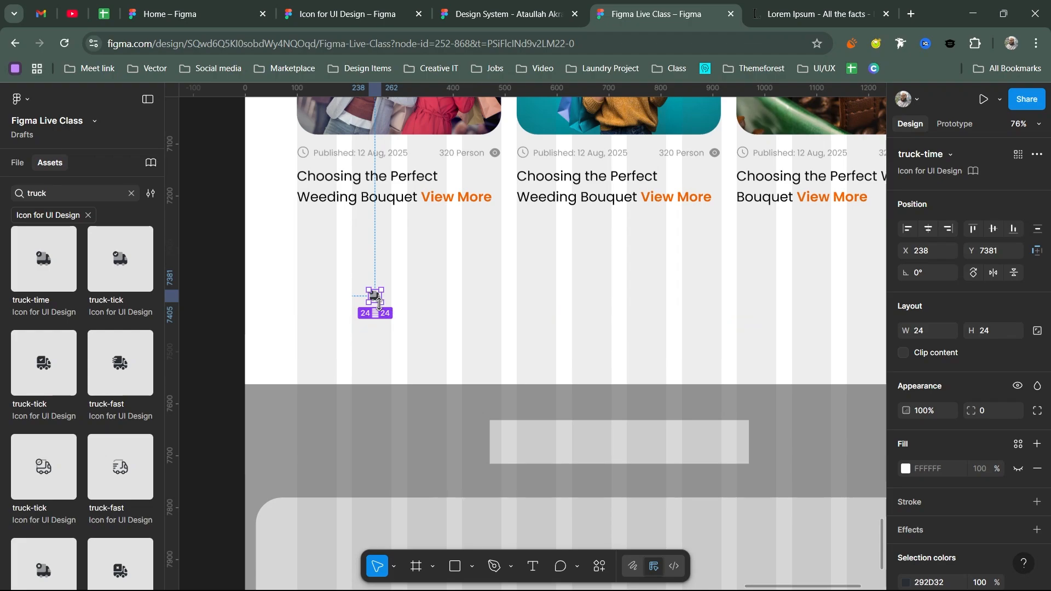
# - Resize the truck icon to 50×50 with proportions locked
pyautogui.moveTo(376, 300); pyautogui.dragTo(377, 317)
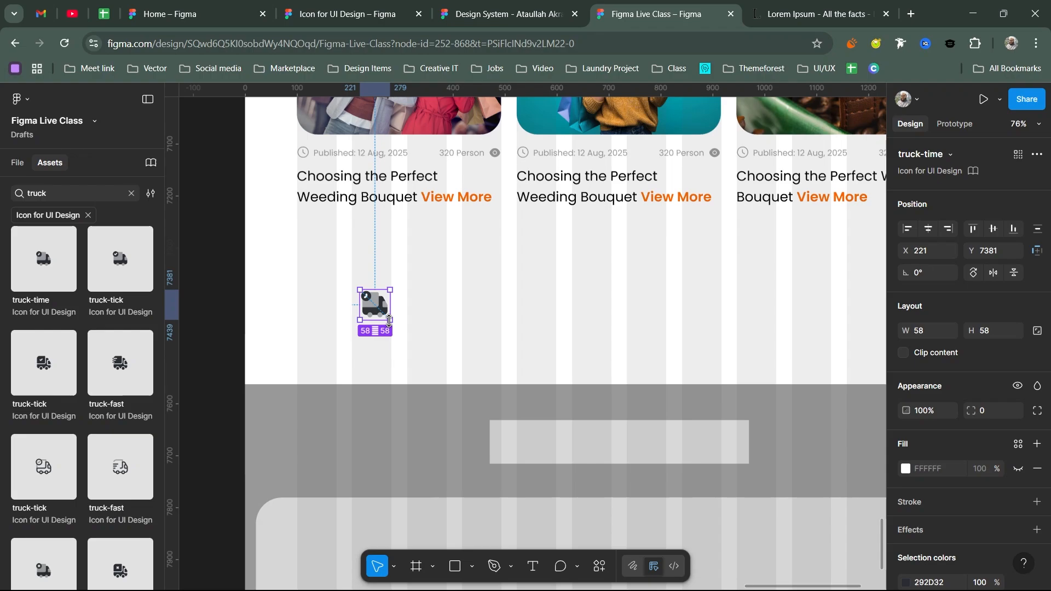
pyautogui.click(1024, 336)
pyautogui.click(1000, 333)
pyautogui.write('5')
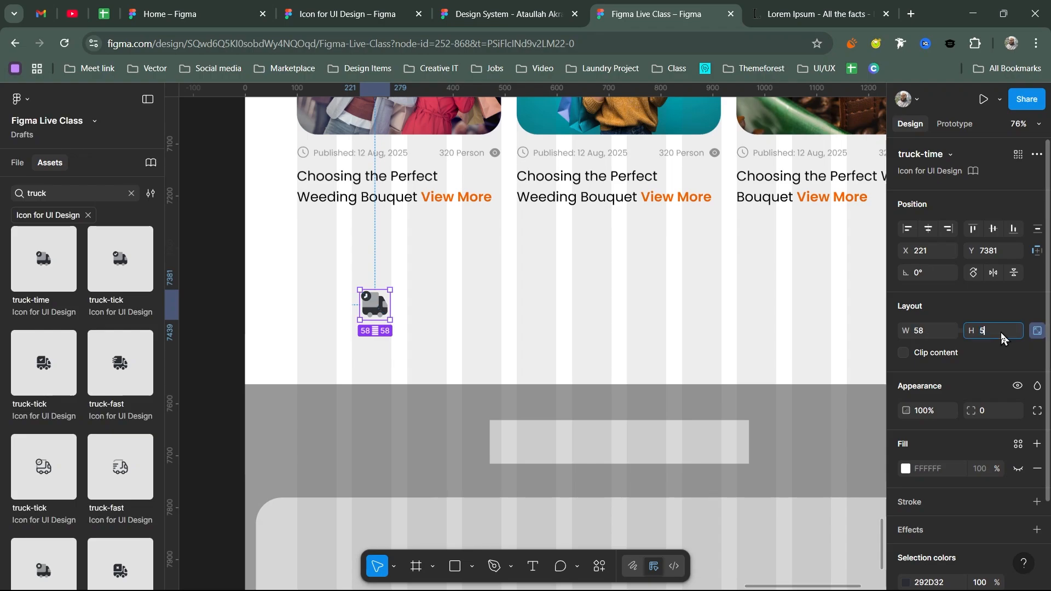
pyautogui.write('0')
pyautogui.press('Return')
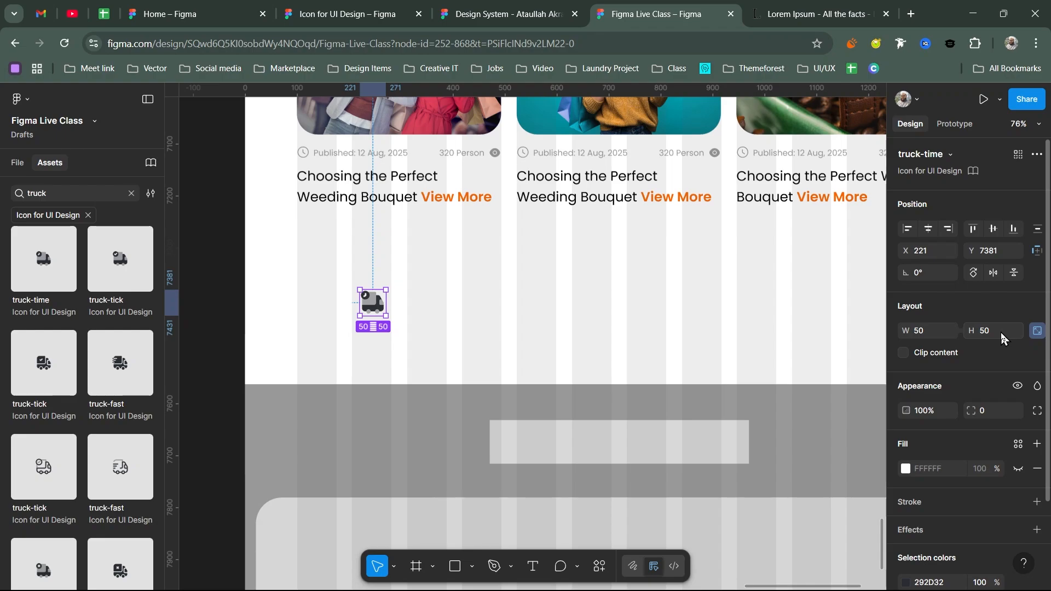
# - Colour the truck icon Orange/100 and move it further right in the row
pyautogui.scroll(-2, 1000, 333)
pyautogui.click(1019, 480)
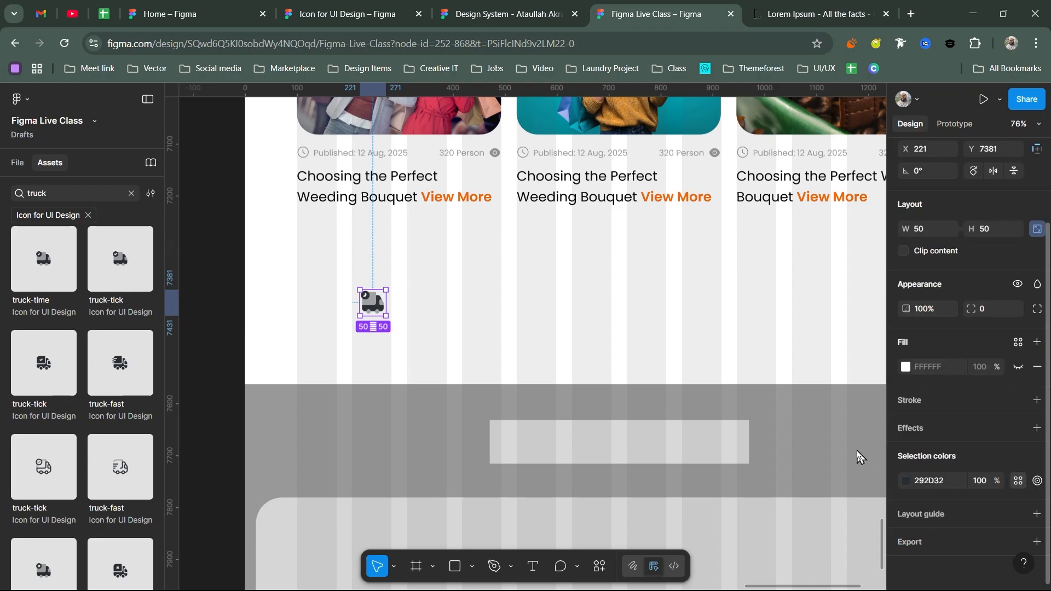
pyautogui.scroll(-3, 781, 474)
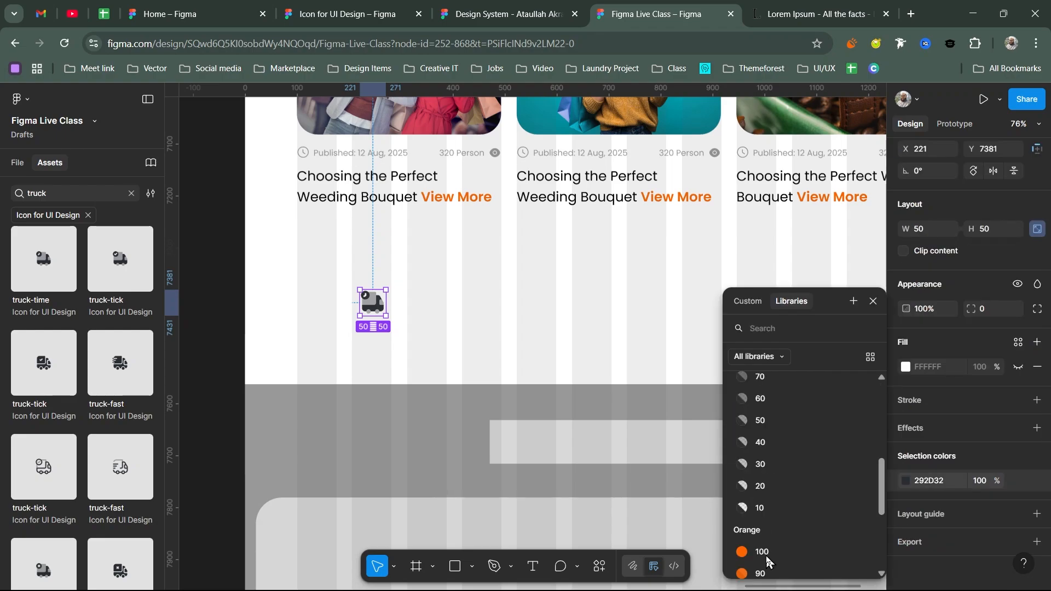
pyautogui.click(769, 559)
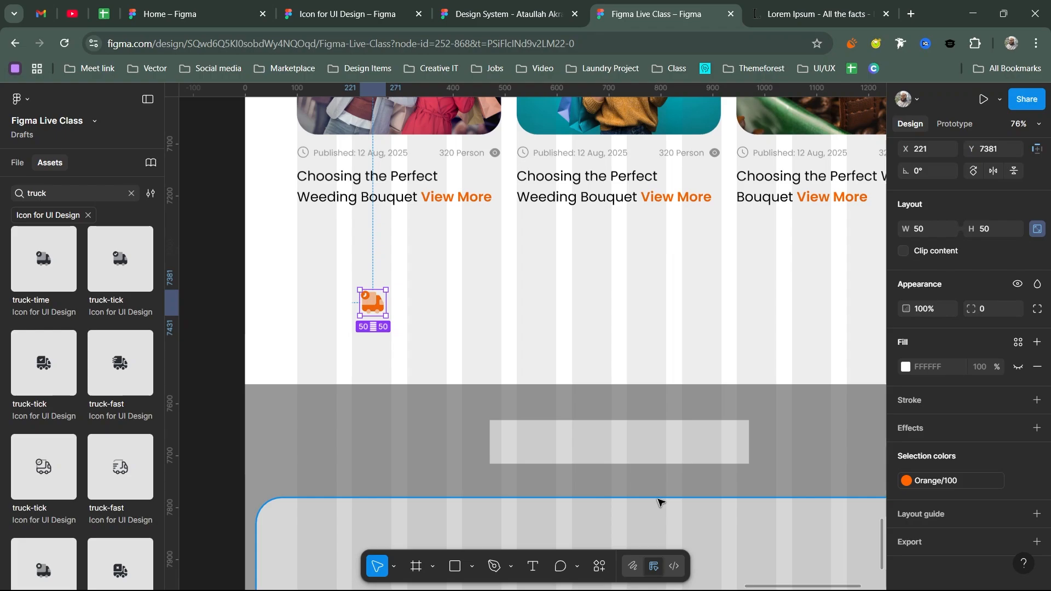
pyautogui.moveTo(371, 309); pyautogui.dragTo(448, 307)
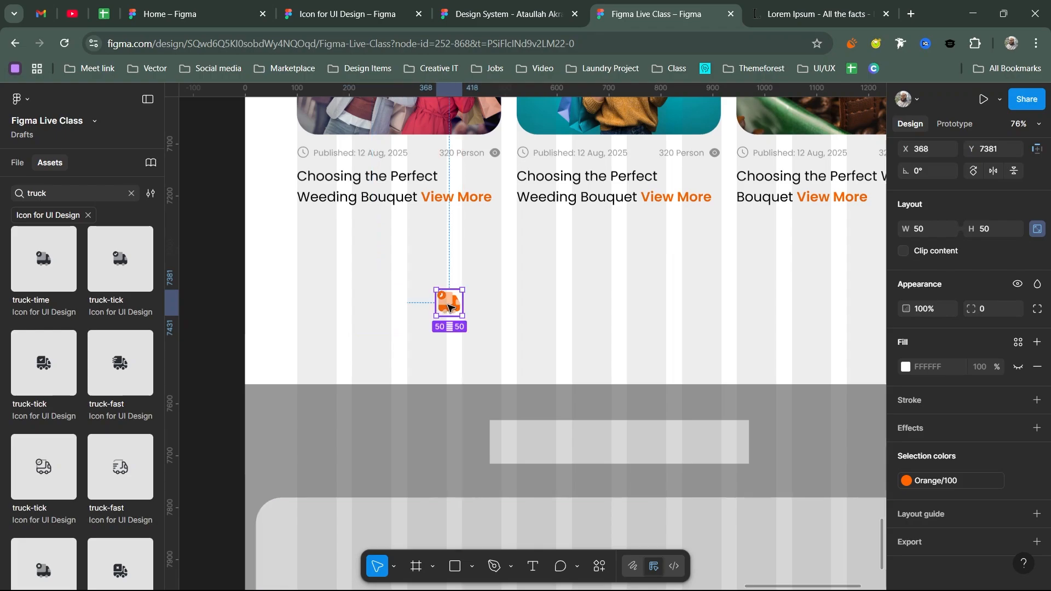
# - Draw a 75×75 circle left of the truck icon and place the icon on it
pyautogui.press('o')
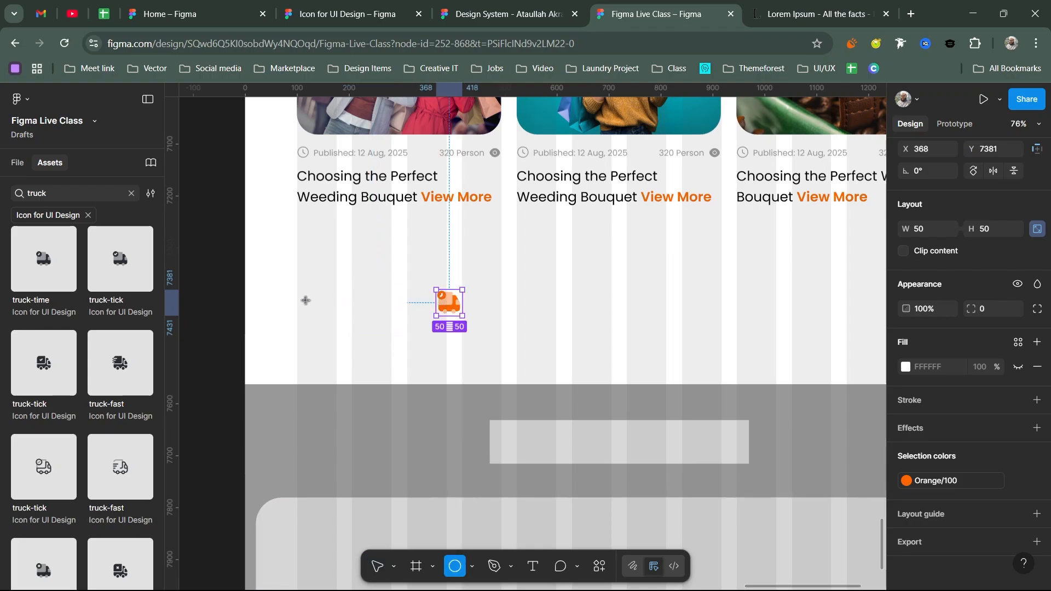
pyautogui.click(326, 300)
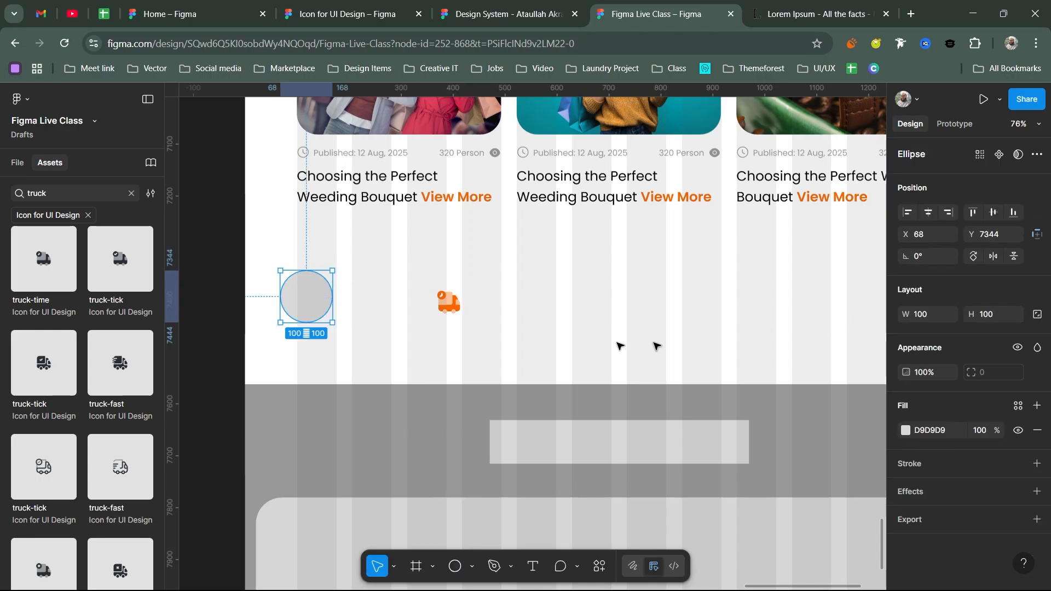
pyautogui.click(447, 317)
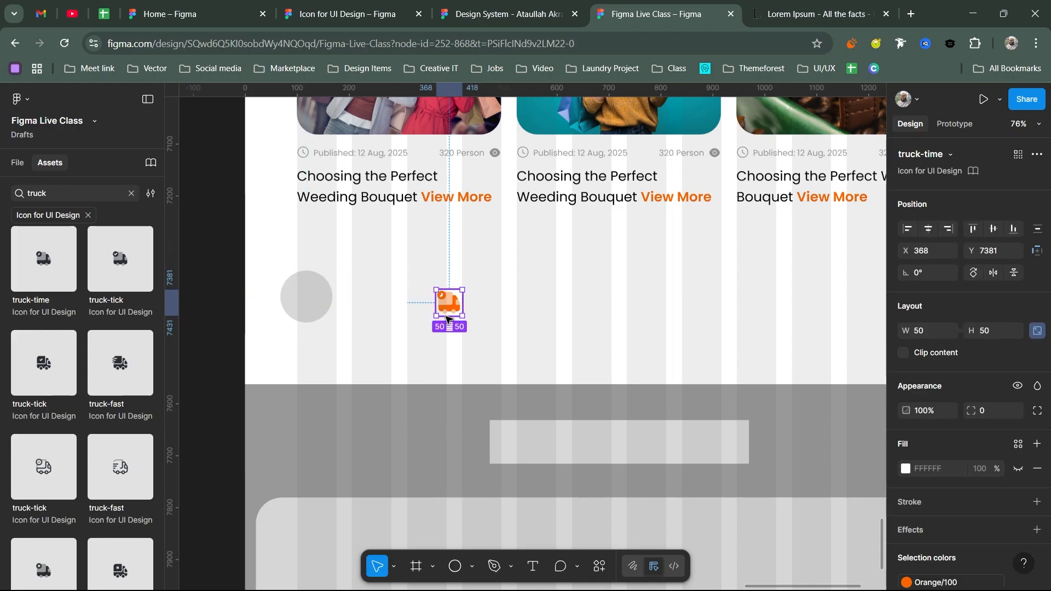
pyautogui.click(327, 300)
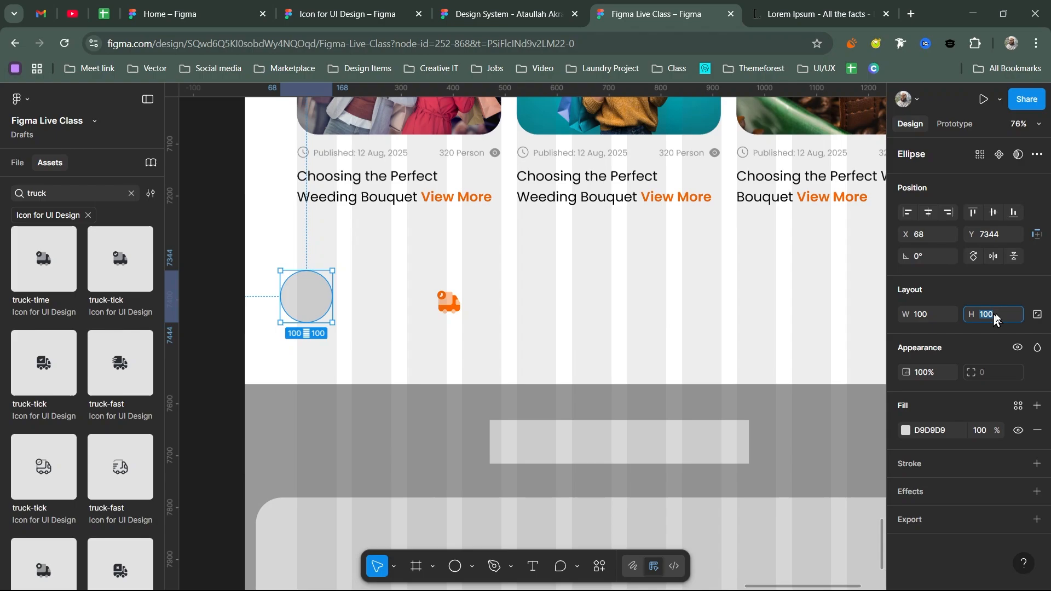
pyautogui.click(1037, 314)
pyautogui.click(1004, 320)
pyautogui.write('75')
pyautogui.press('Return')
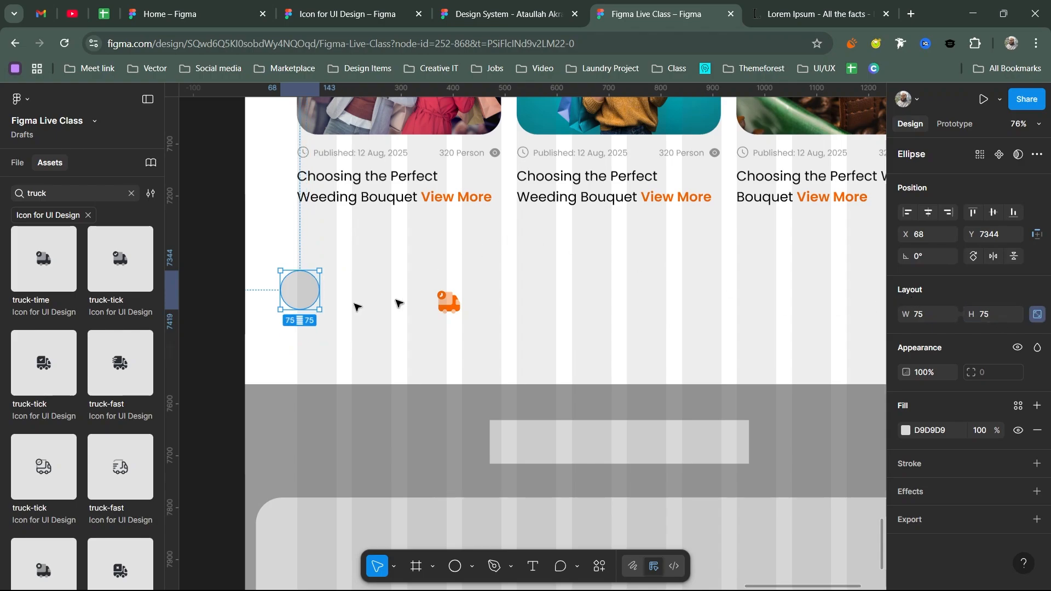
pyautogui.moveTo(305, 298)
pyautogui.mouseDown()
pyautogui.moveTo(327, 298)
pyautogui.moveTo(321, 303)
pyautogui.mouseUp()
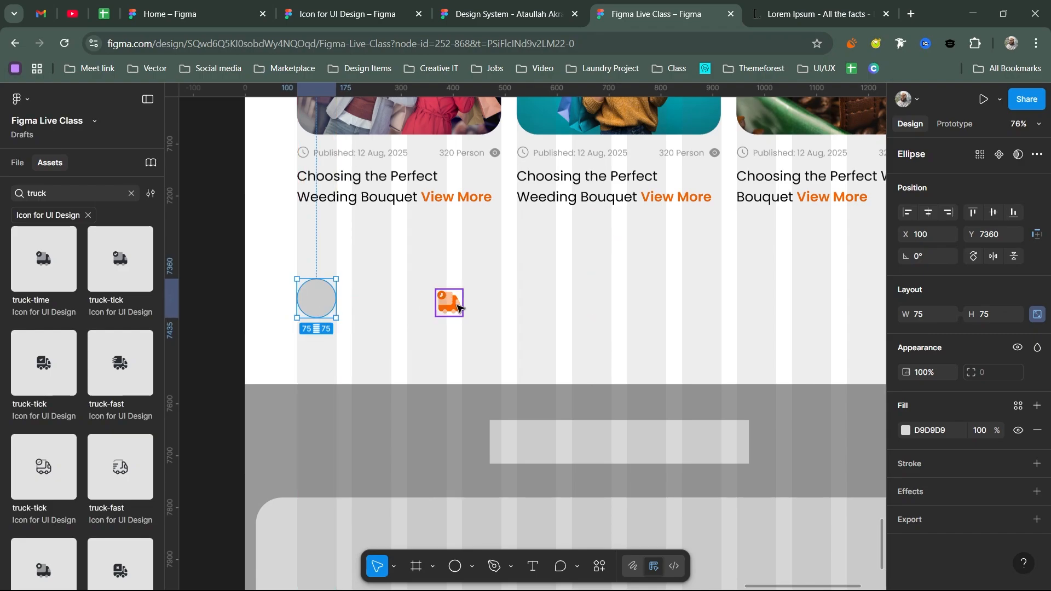
pyautogui.moveTo(457, 307); pyautogui.dragTo(319, 295)
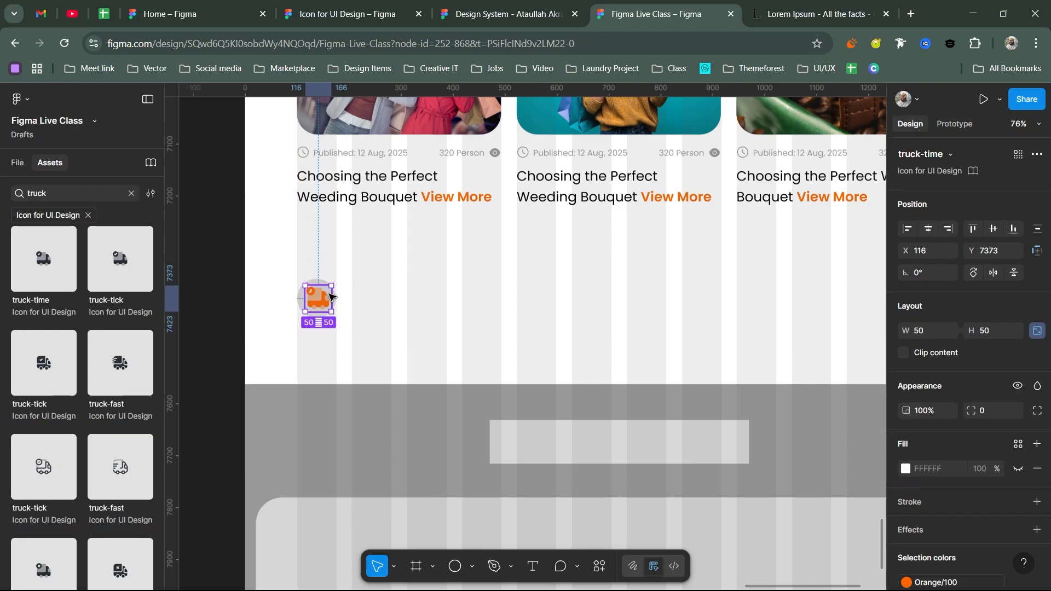
# - Resize the circle to 100×100 and centre the truck icon inside it
pyautogui.scroll(5, 320, 295)
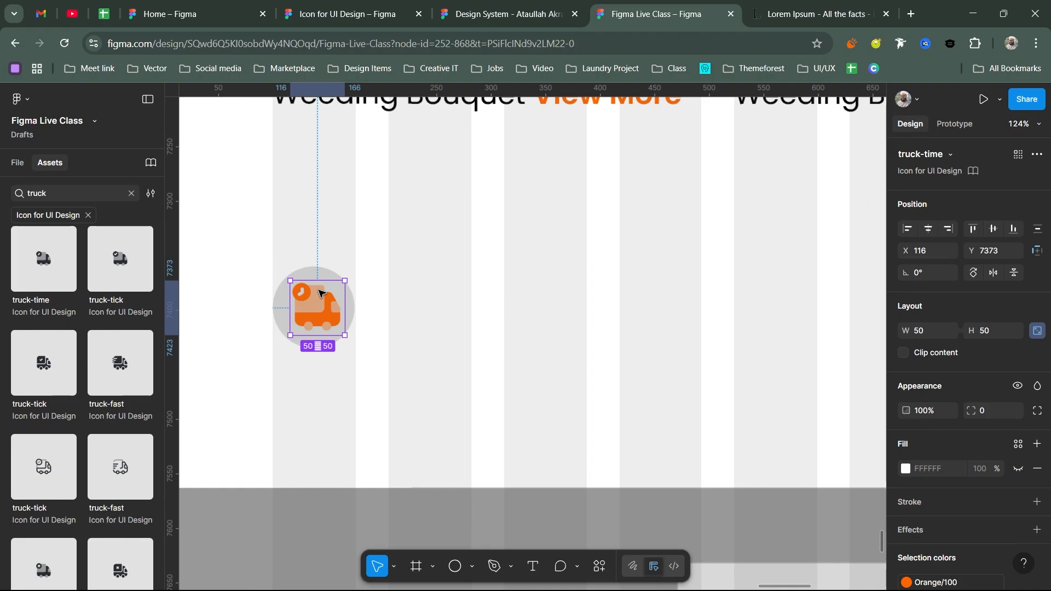
pyautogui.scroll(5, 320, 294)
pyautogui.click(349, 299)
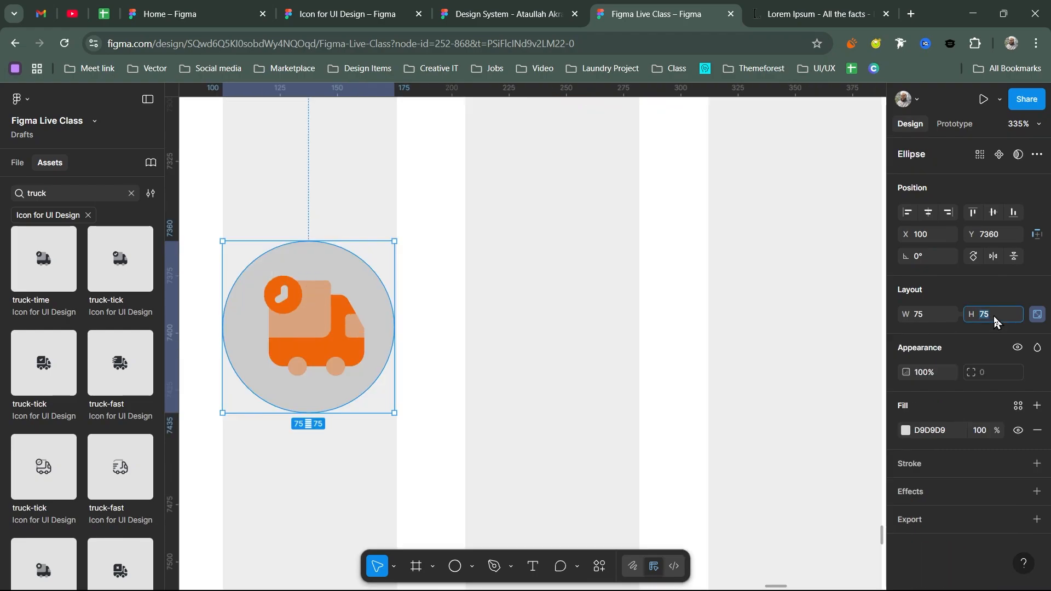
pyautogui.press('Return')
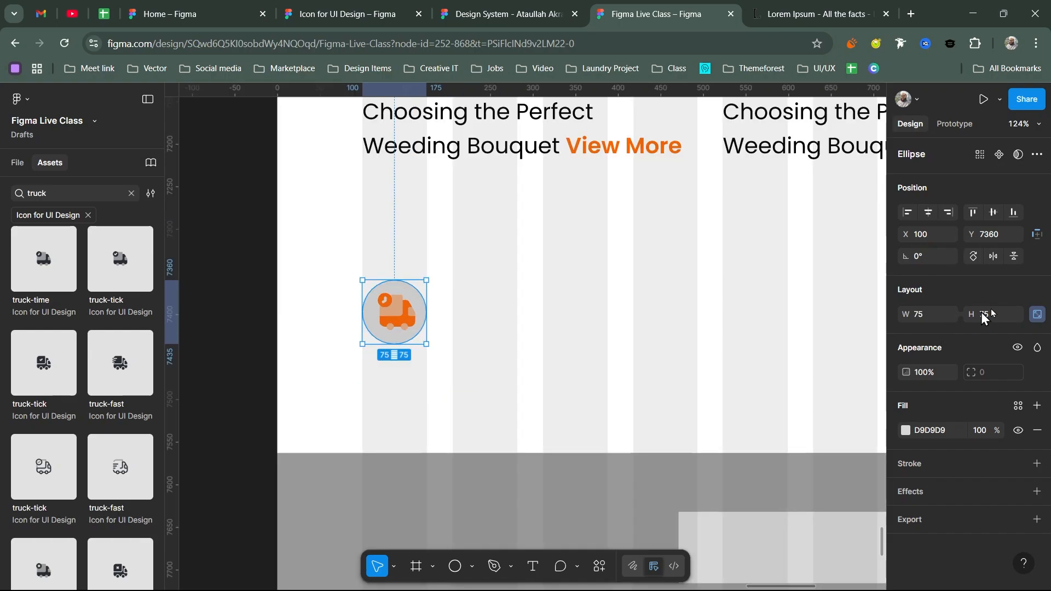
pyautogui.press('Return')
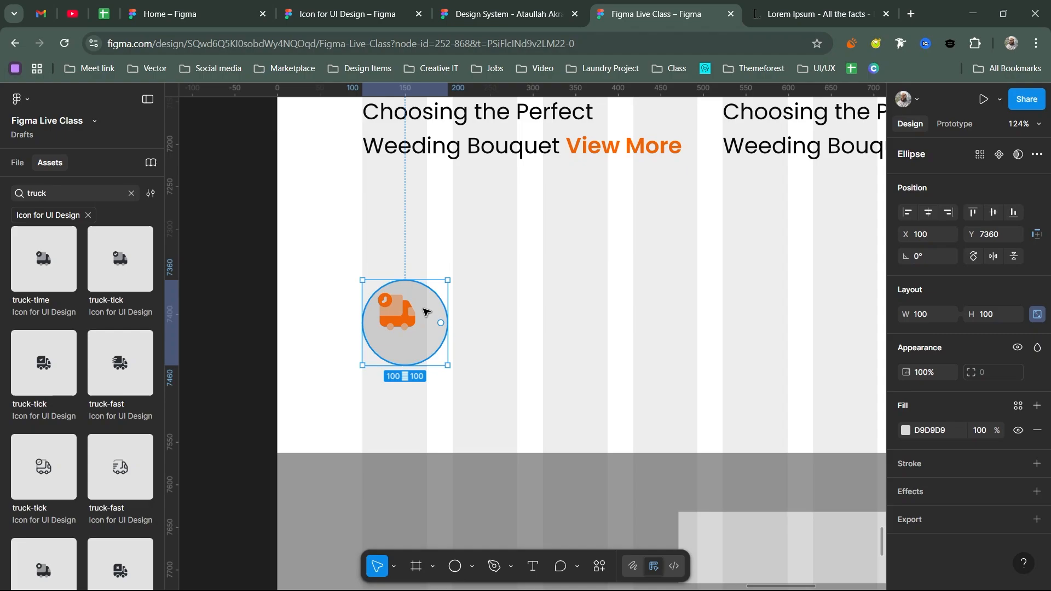
pyautogui.keyDown('shift'); pyautogui.click(419, 312); pyautogui.keyUp('shift')
pyautogui.click(928, 228)
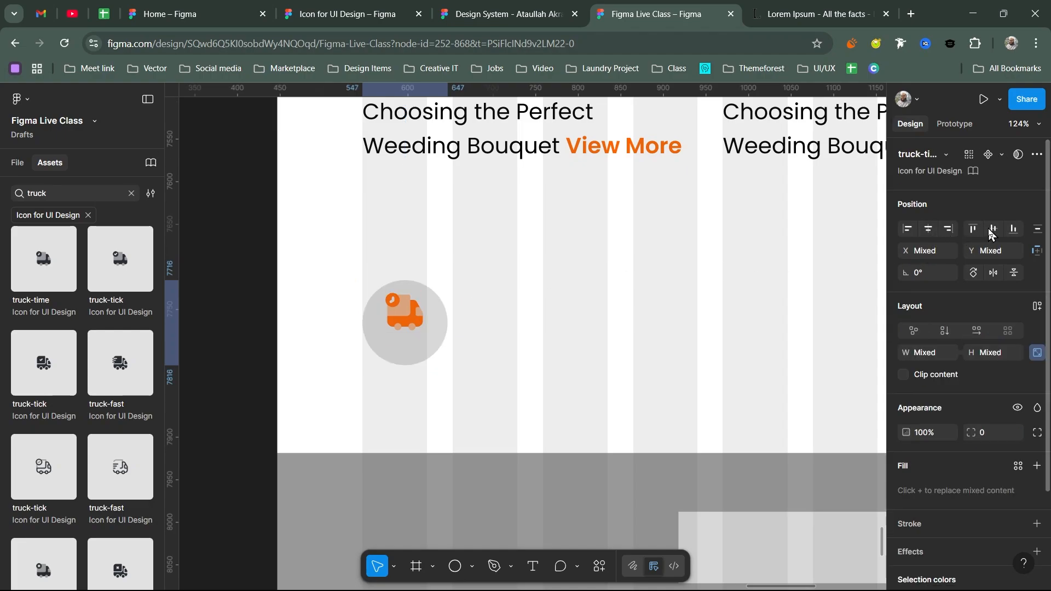
pyautogui.click(993, 228)
# - Fill the circle with the Orange/10 library colour style
pyautogui.hscroll(2, 383, 268)
pyautogui.scroll(-1, 383, 268)
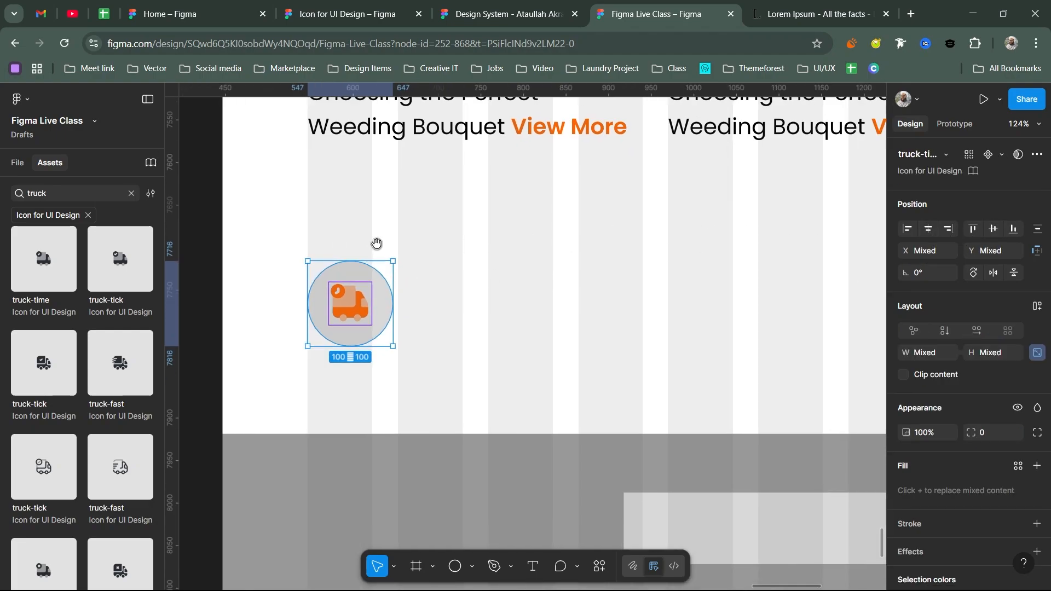
pyautogui.click(358, 272)
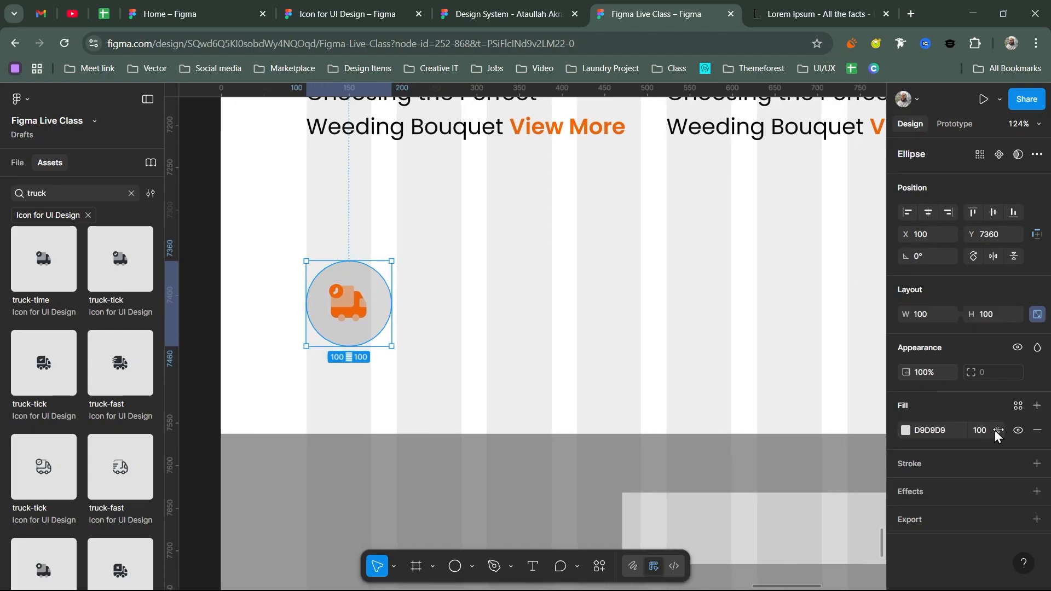
pyautogui.click(1018, 405)
pyautogui.scroll(-10, 819, 468)
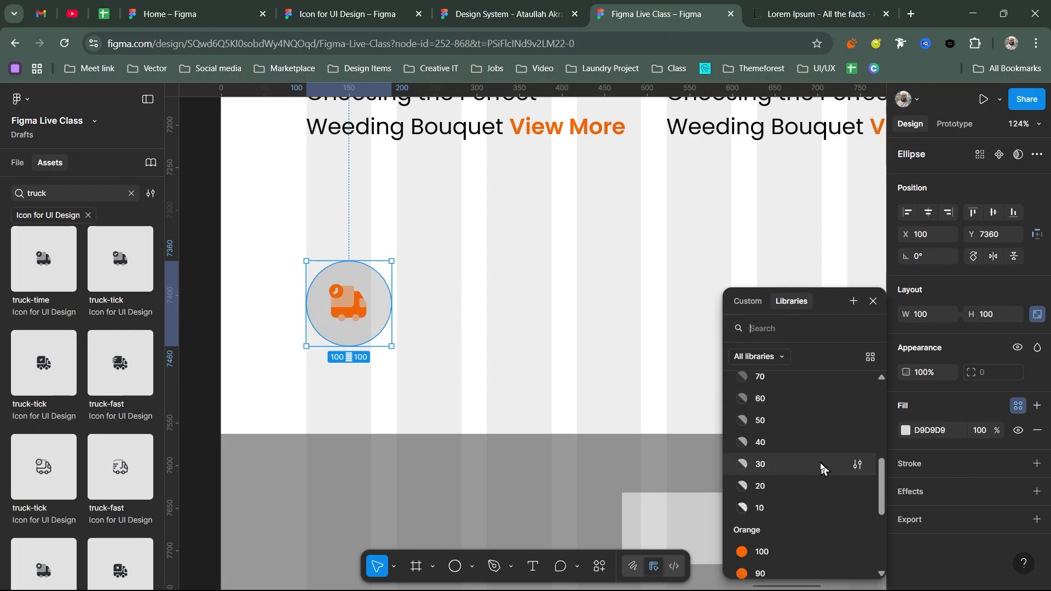
pyautogui.click(775, 564)
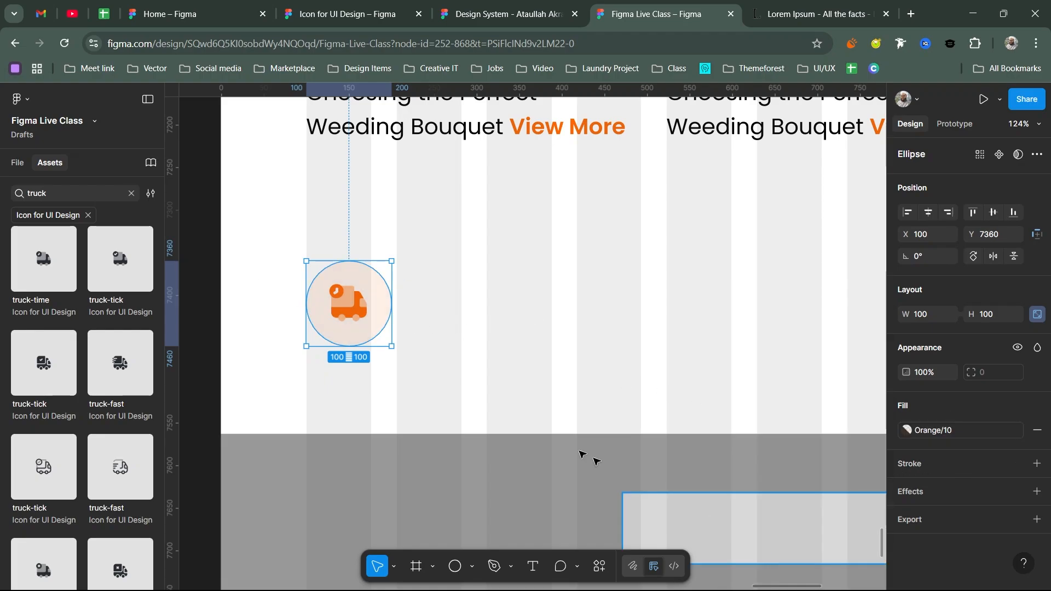
pyautogui.press('Escape')
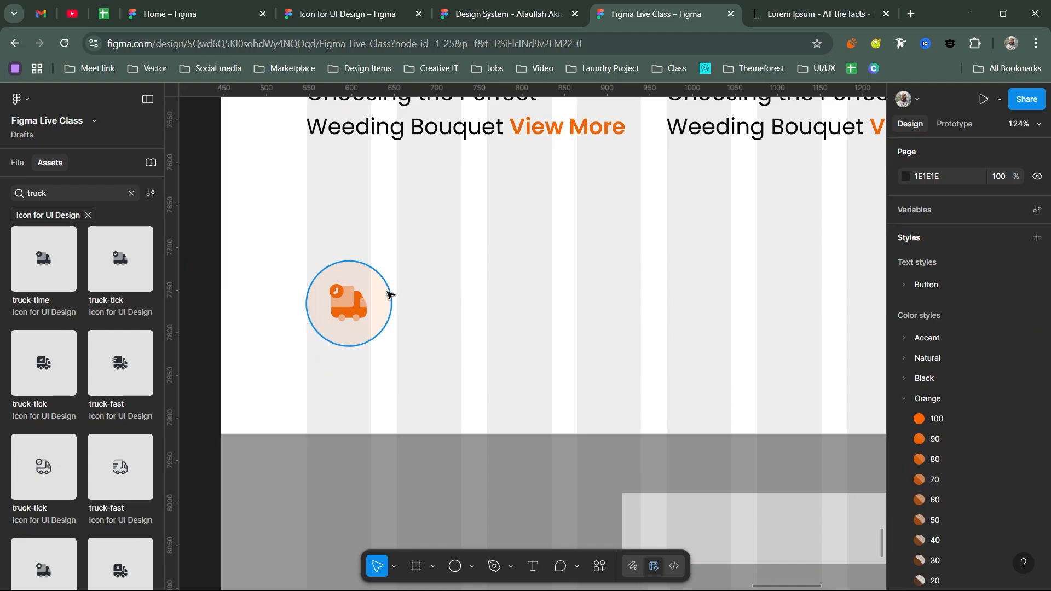
pyautogui.click(386, 291)
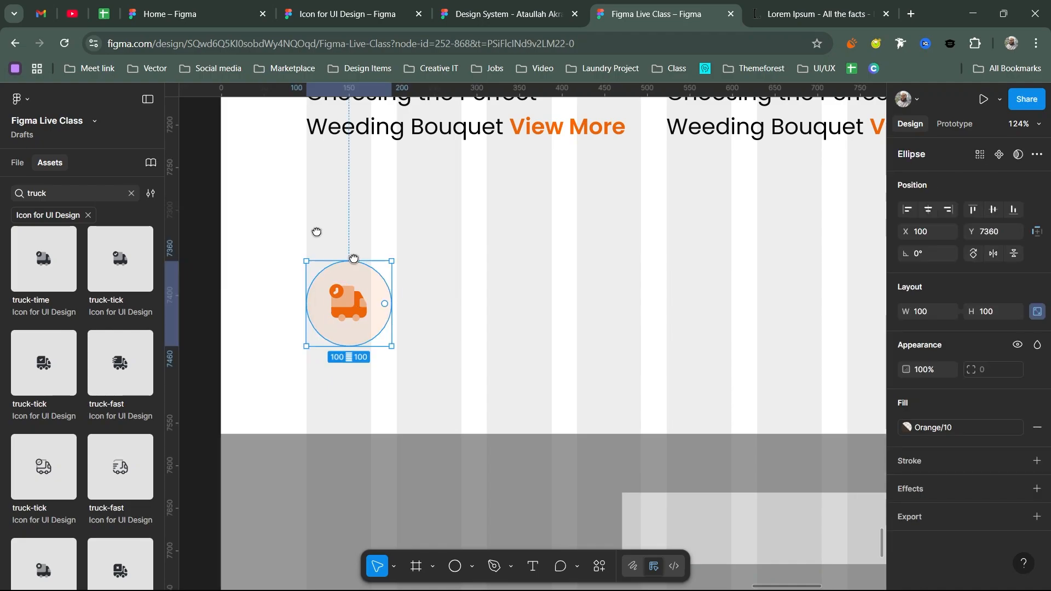
pyautogui.scroll(-2, 354, 258)
pyautogui.hscroll(2, 353, 259)
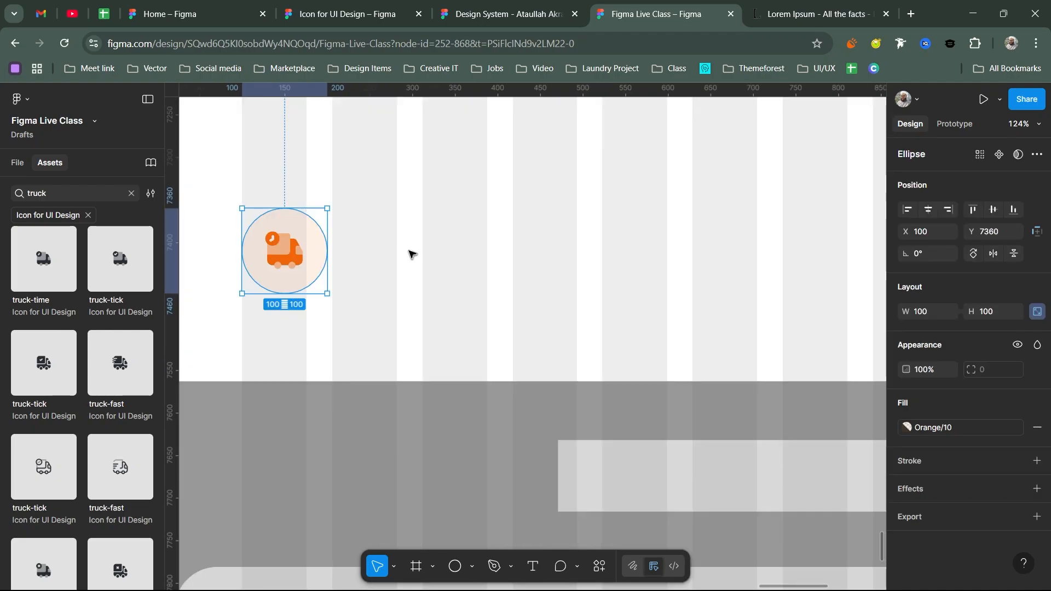
# - Add a 'Free Delivery' text to the right of the circle
pyautogui.press('t')
pyautogui.click(395, 237)
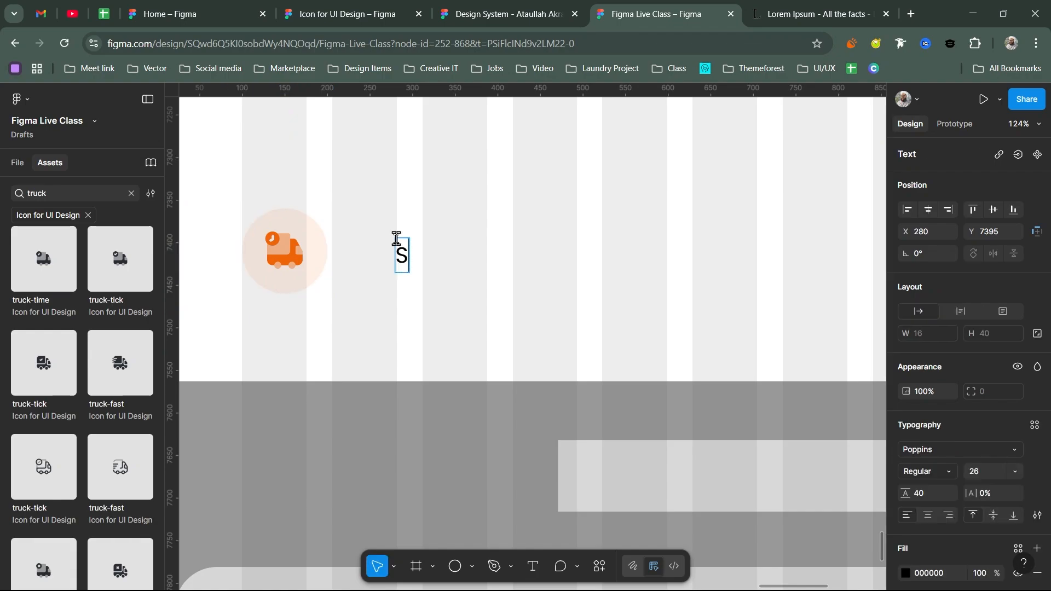
pyautogui.write('Free ')
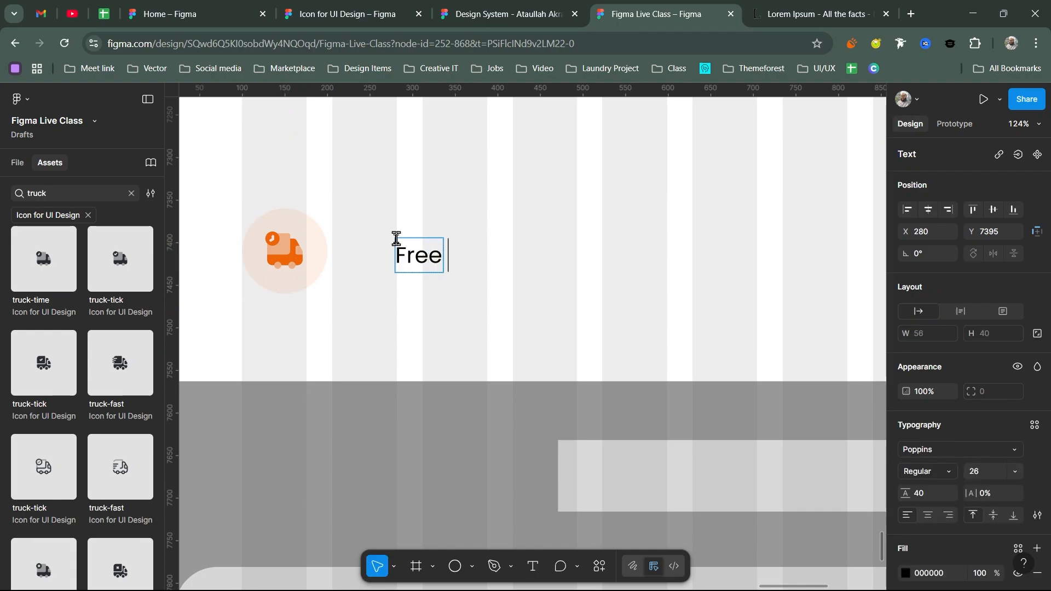
pyautogui.write('Delivery')
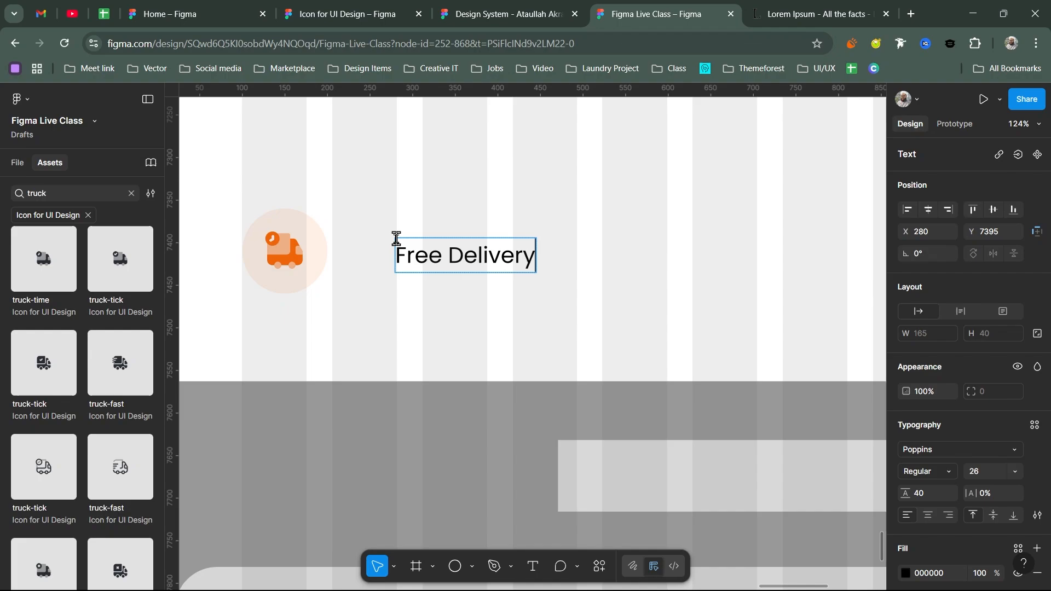
pyautogui.press('Escape')
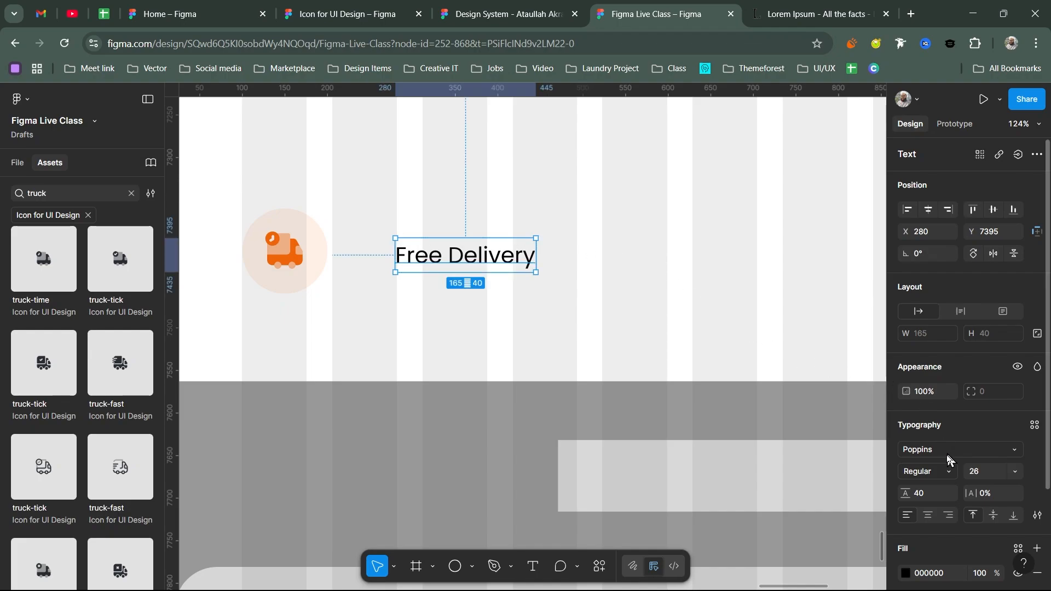
# - Style the Free Delivery heading as Medium weight at 32 px
pyautogui.click(943, 471)
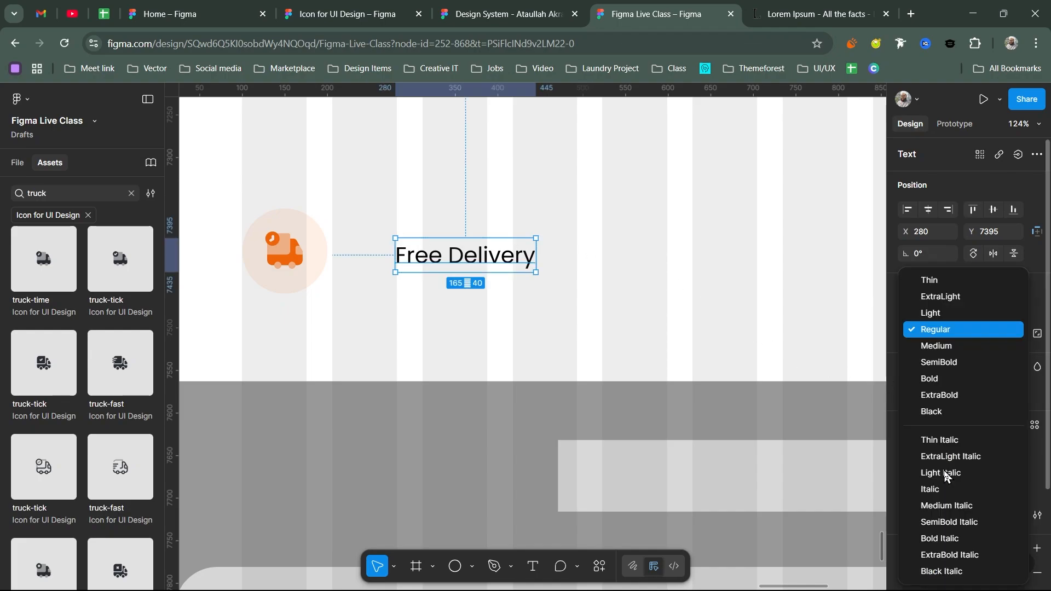
pyautogui.click(941, 352)
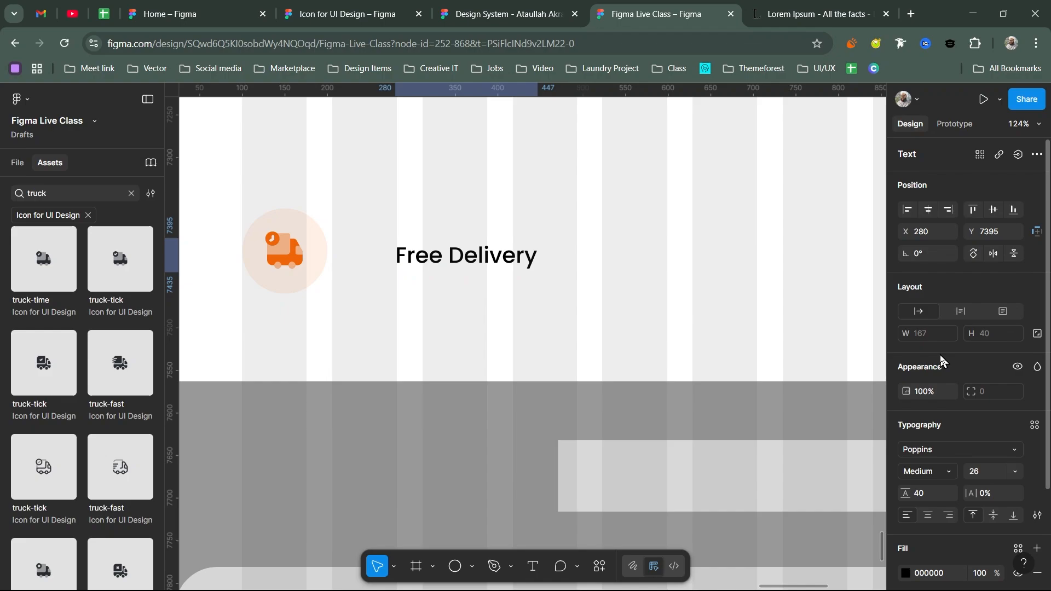
pyautogui.click(987, 469)
pyautogui.write('3')
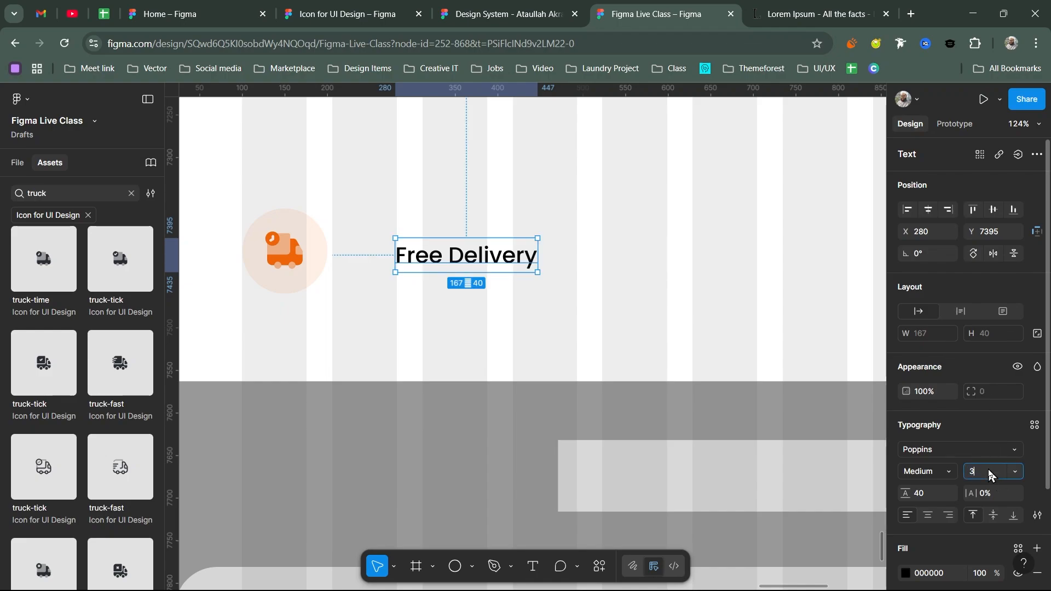
pyautogui.write('6')
pyautogui.press('Return')
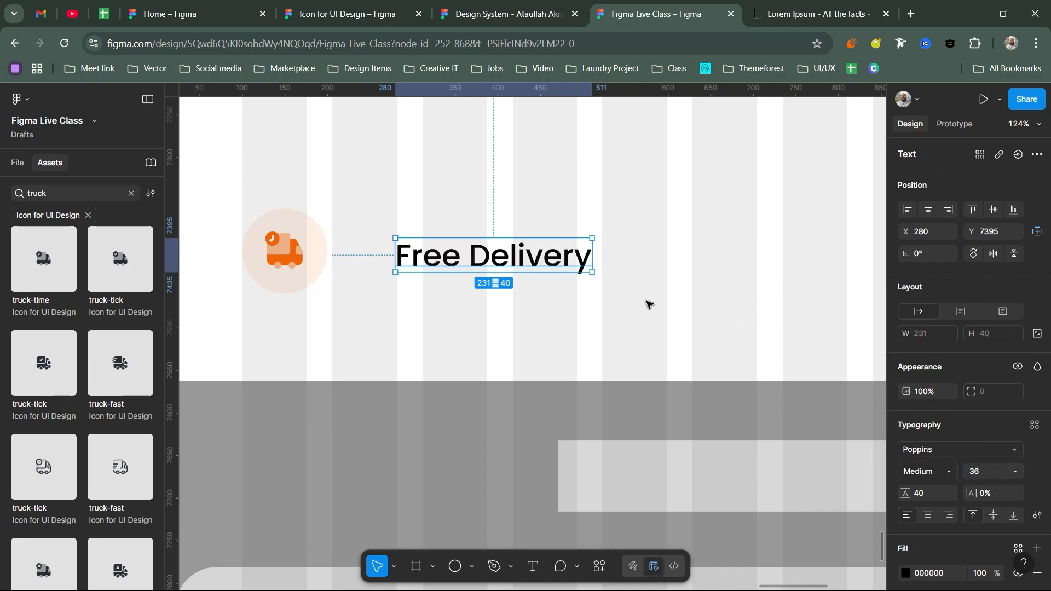
pyautogui.click(984, 470)
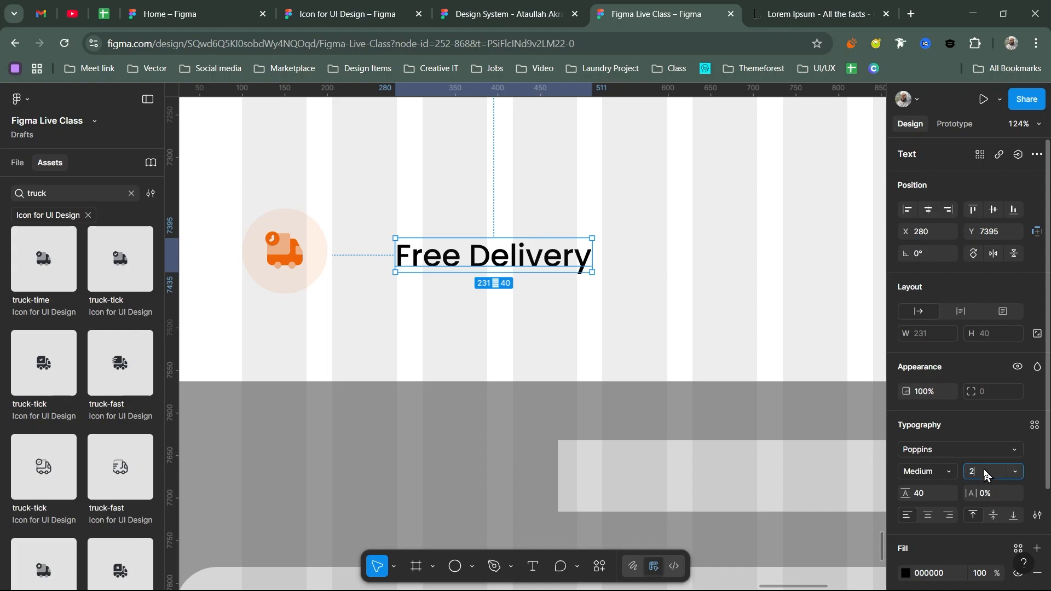
pyautogui.write('32')
pyautogui.press('Return')
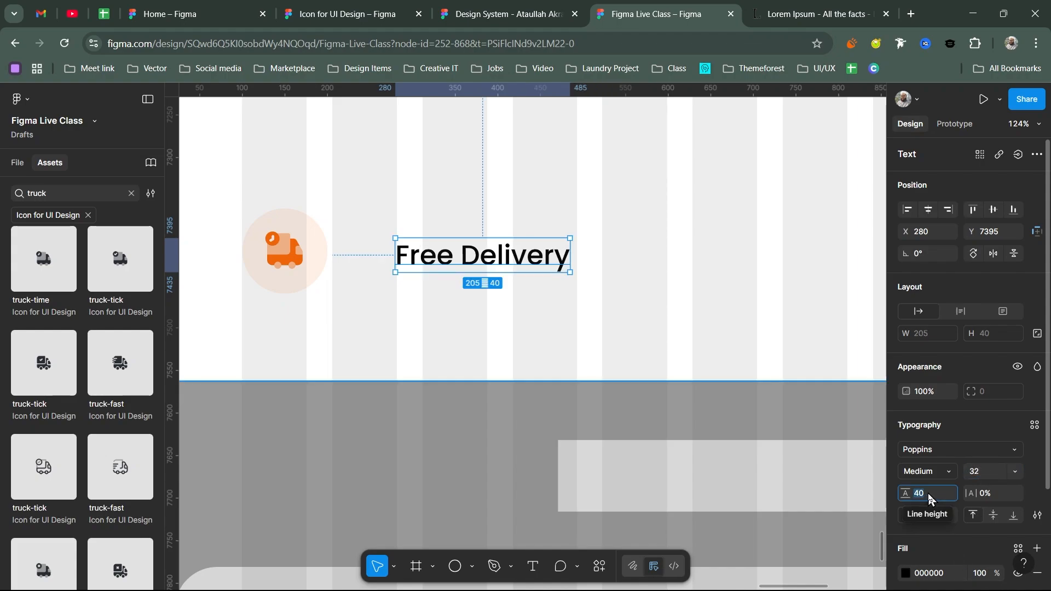
# - Give the heading a 52 line height and align it with the circle's top
pyautogui.write('52')
pyautogui.press('Return')
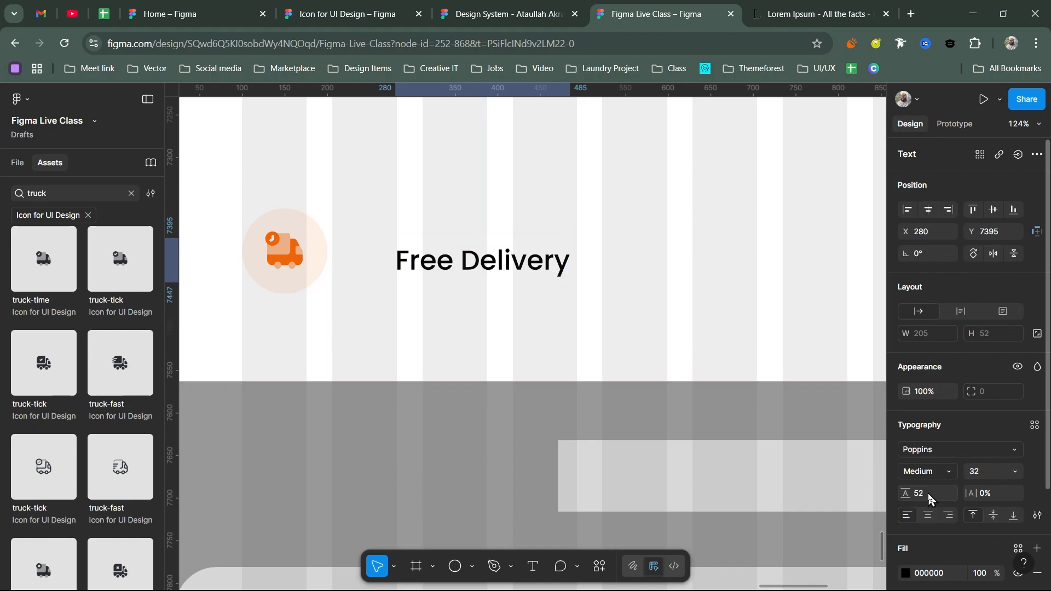
pyautogui.moveTo(501, 256); pyautogui.dragTo(465, 234)
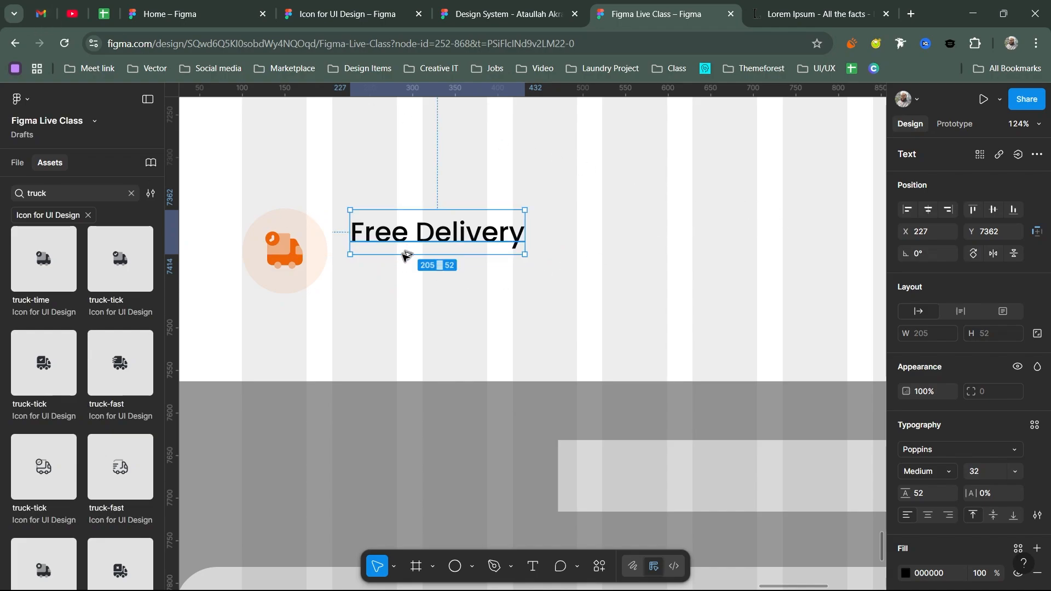
# - Place a copy of the heading below it, styled Light at 18 px
pyautogui.moveTo(400, 237); pyautogui.dragTo(400, 275)
pyautogui.doubleClick(399, 272)
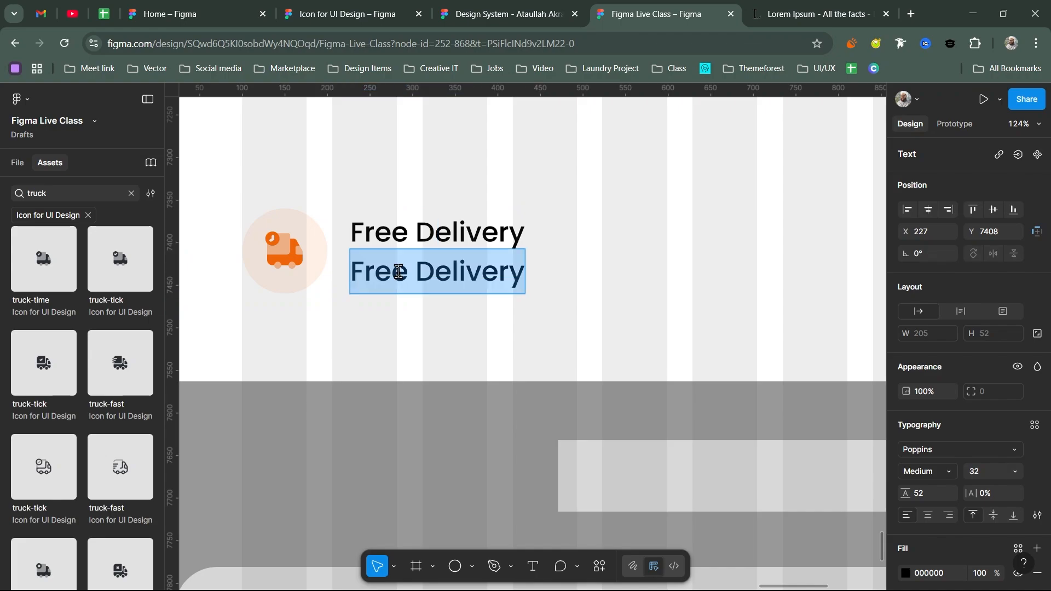
pyautogui.click(947, 474)
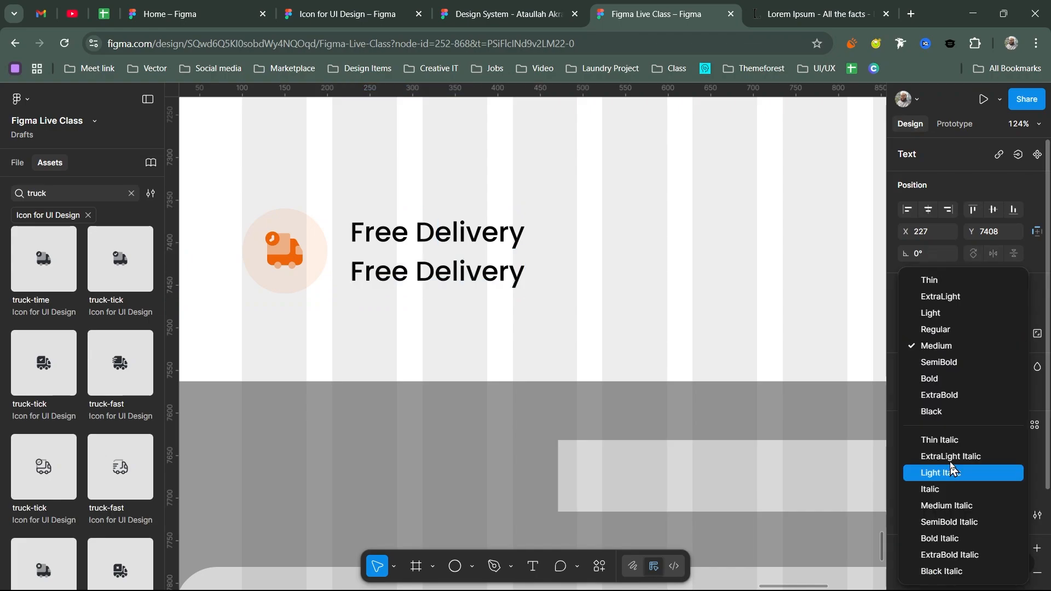
pyautogui.click(953, 313)
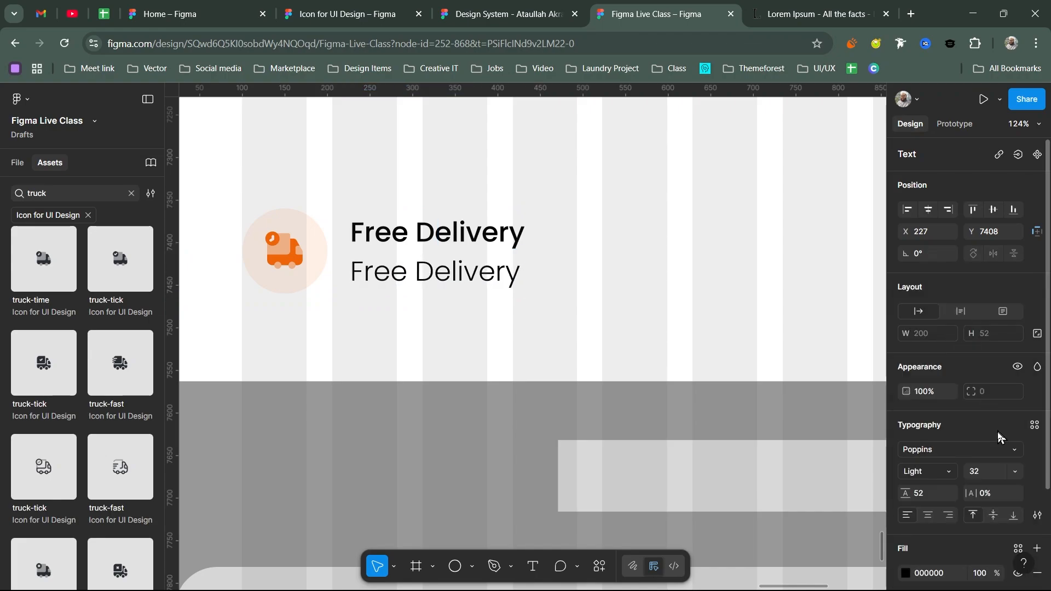
pyautogui.click(987, 474)
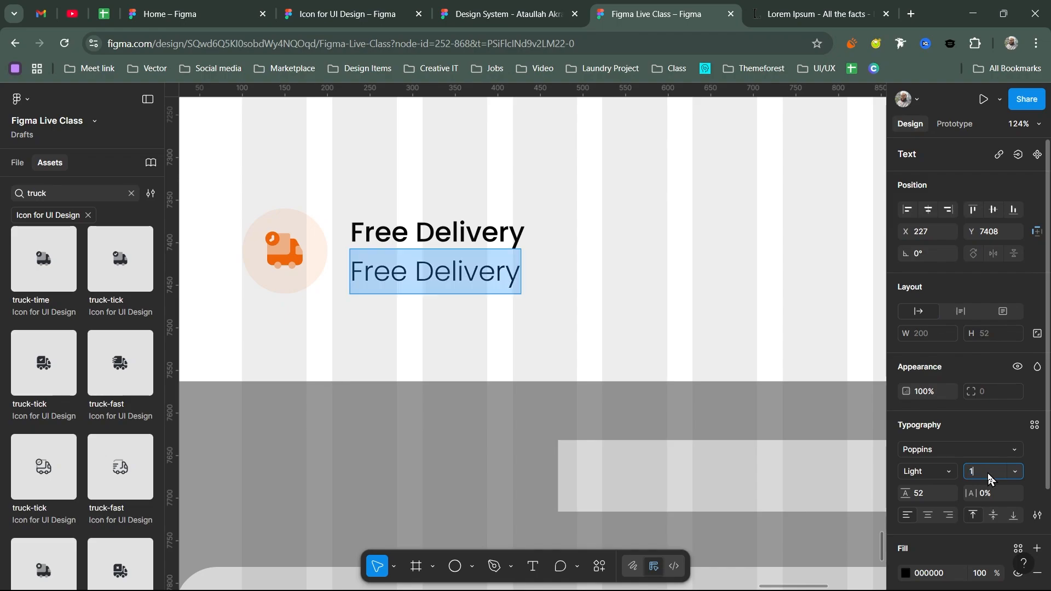
pyautogui.write('18')
pyautogui.press('Return')
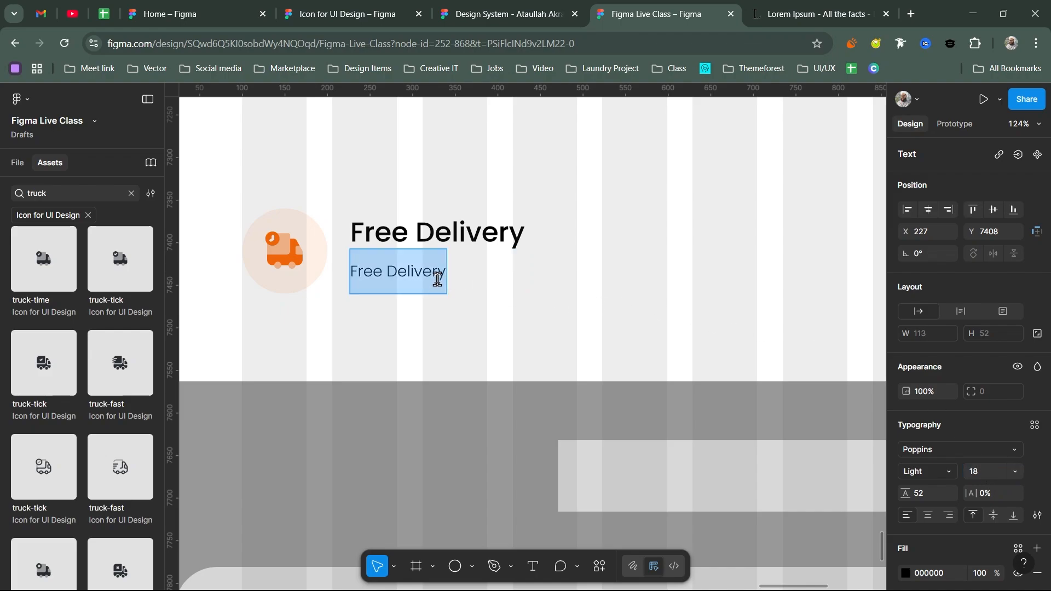
# - Shrink the Free Delivery heading to 28 px and select the copy's text
pyautogui.click(452, 236)
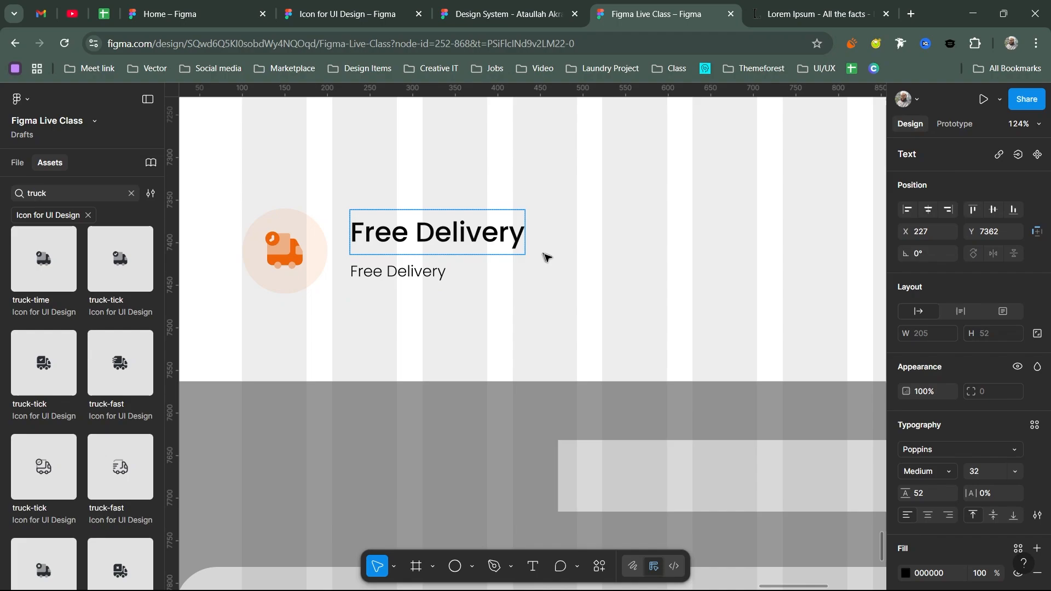
pyautogui.click(981, 474)
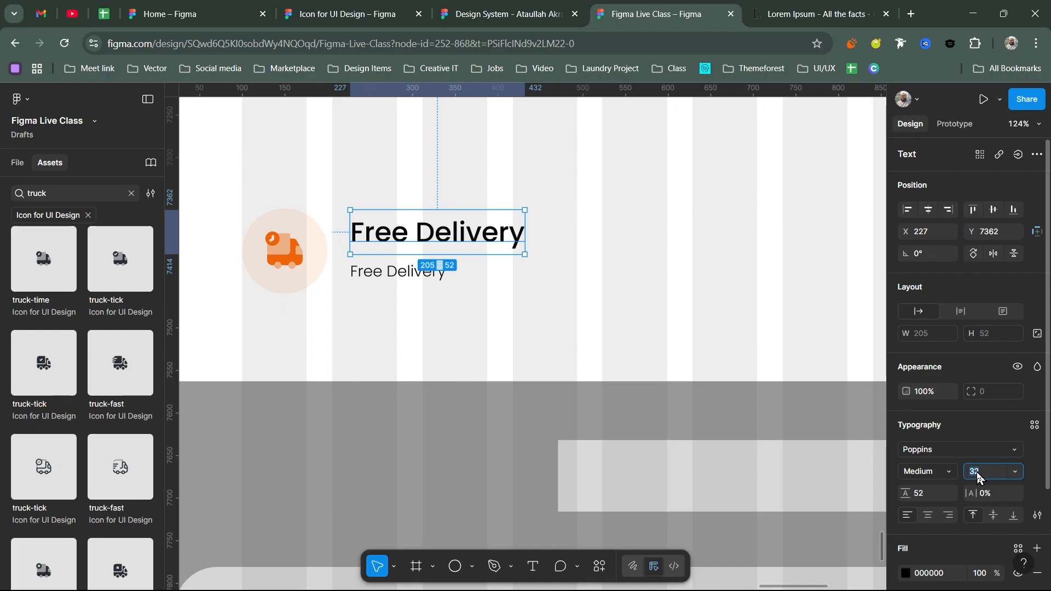
pyautogui.write('28')
pyautogui.press('Return')
pyautogui.press('Return')
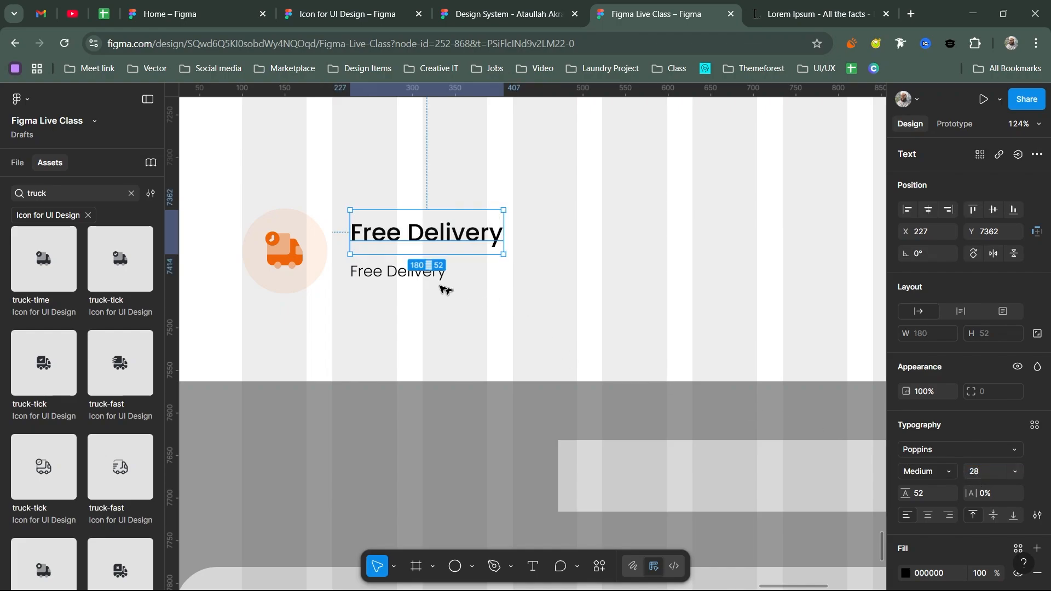
pyautogui.click(413, 270)
pyautogui.doubleClick(412, 271)
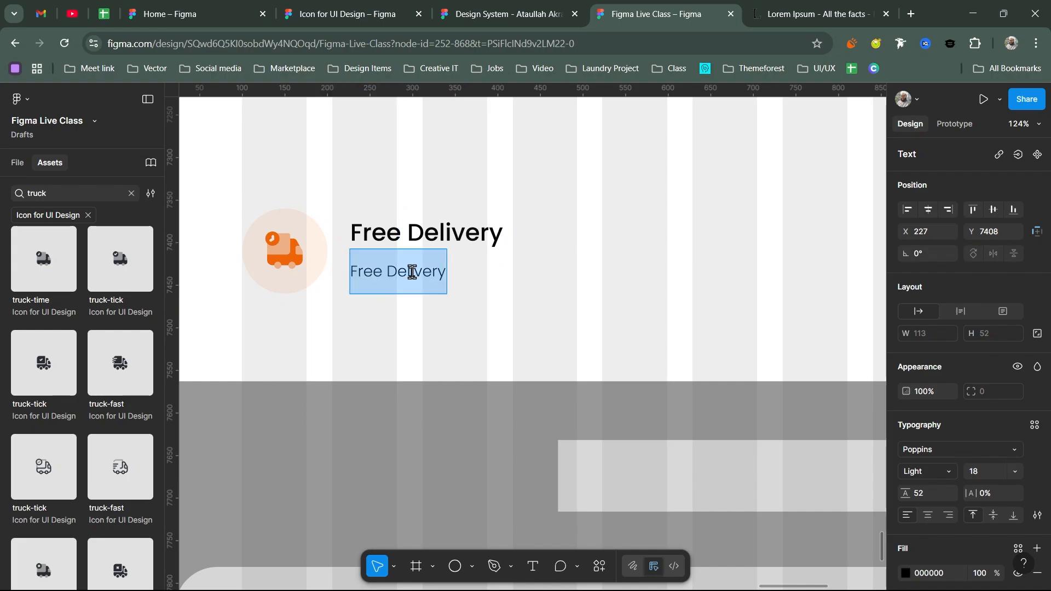
# - Rewrite the subtitle as 'Free deliver charge on purchases above 10K'
pyautogui.write('Free ')
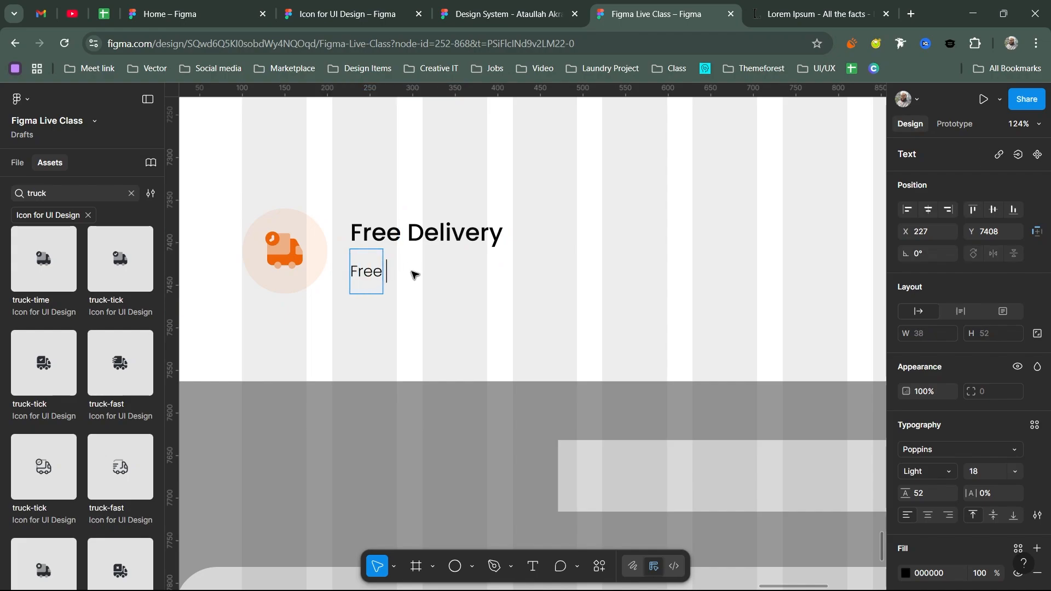
pyautogui.write('delive')
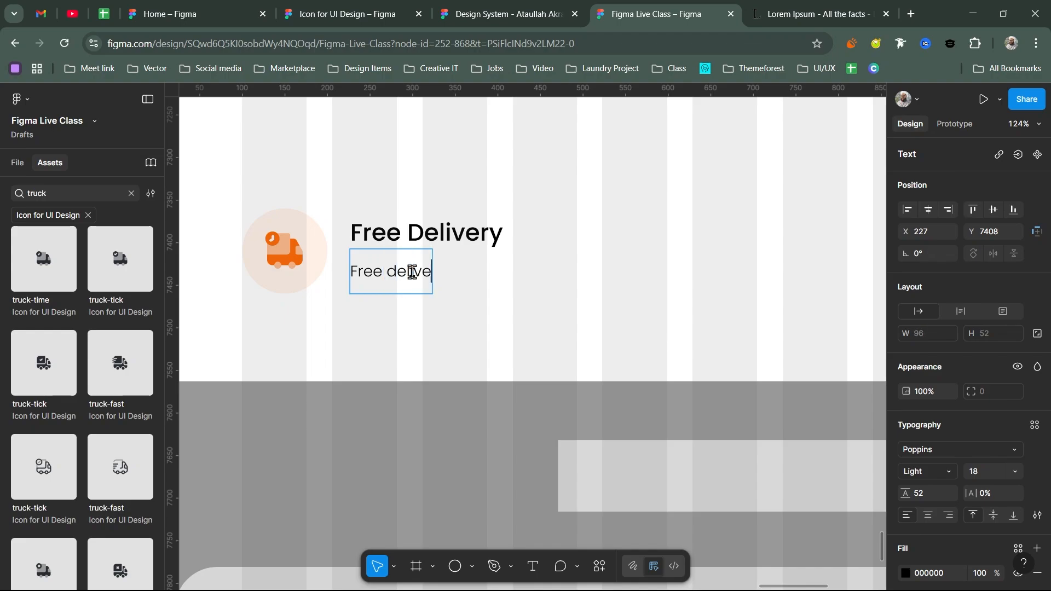
pyautogui.write('r charg')
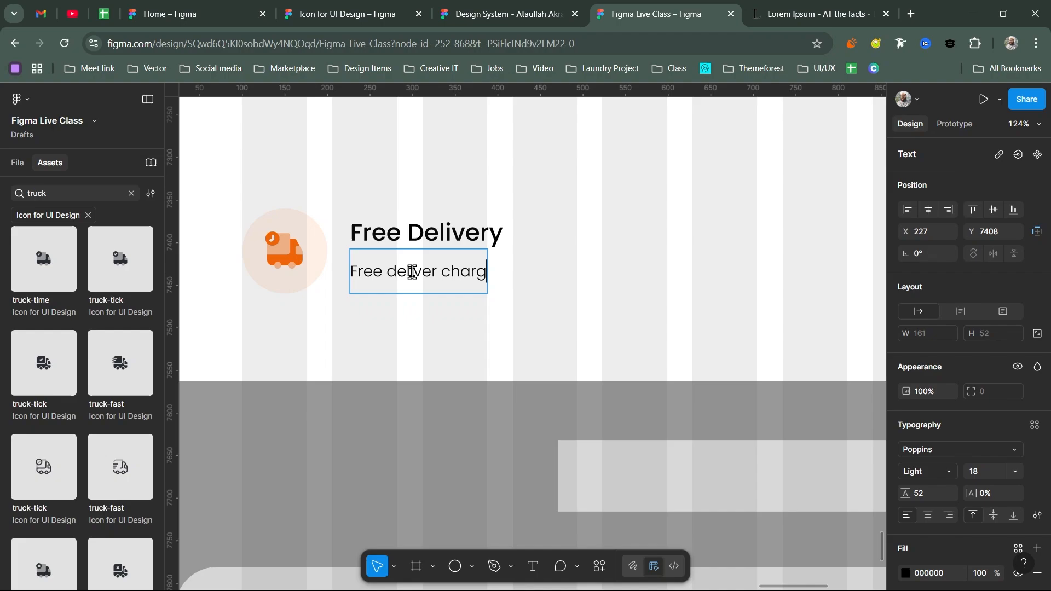
pyautogui.write('e on pu')
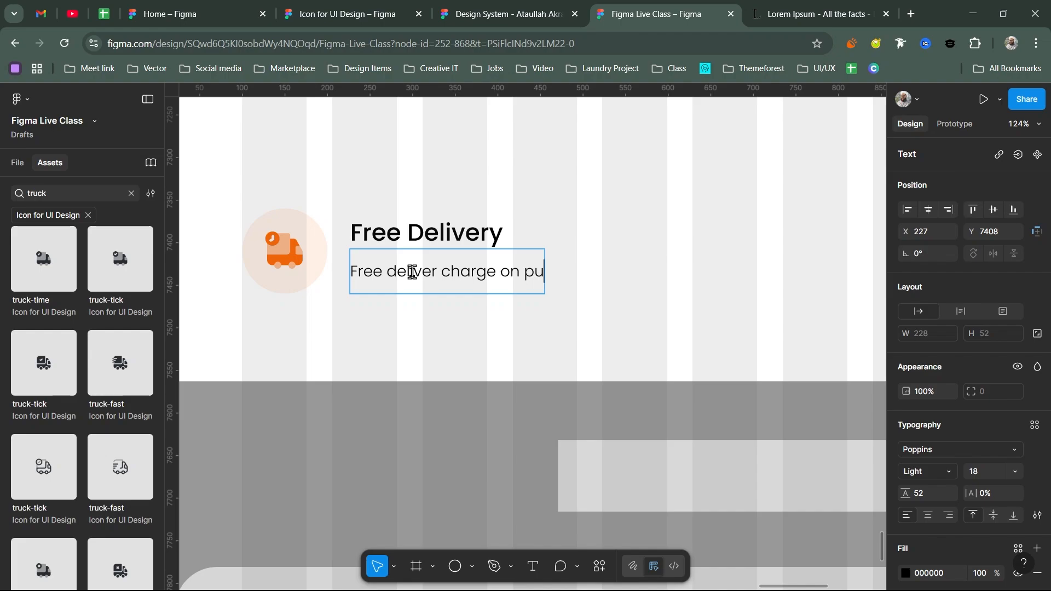
pyautogui.write('rchases')
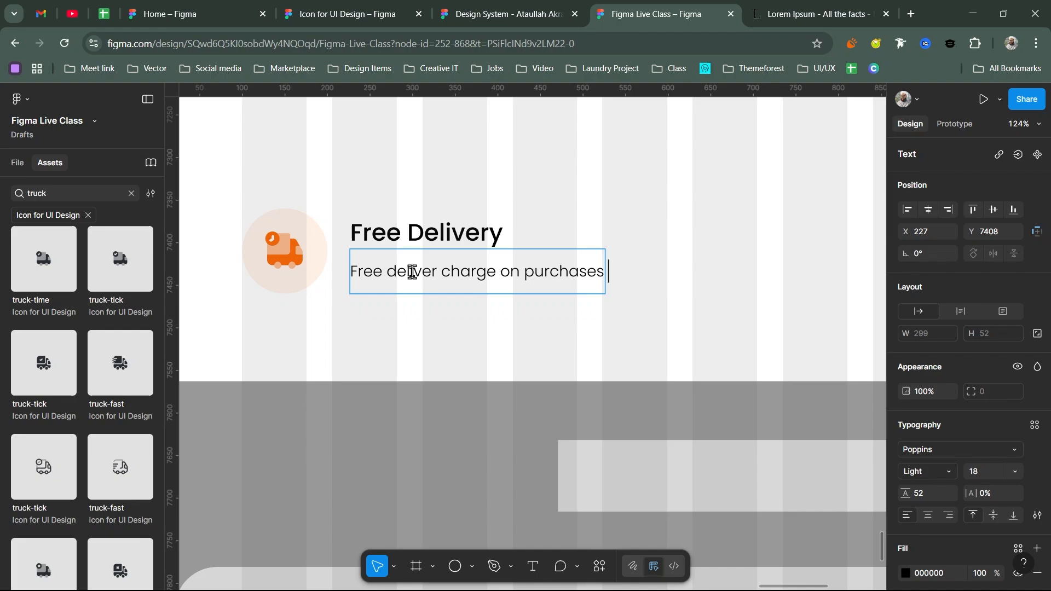
pyautogui.write('abo')
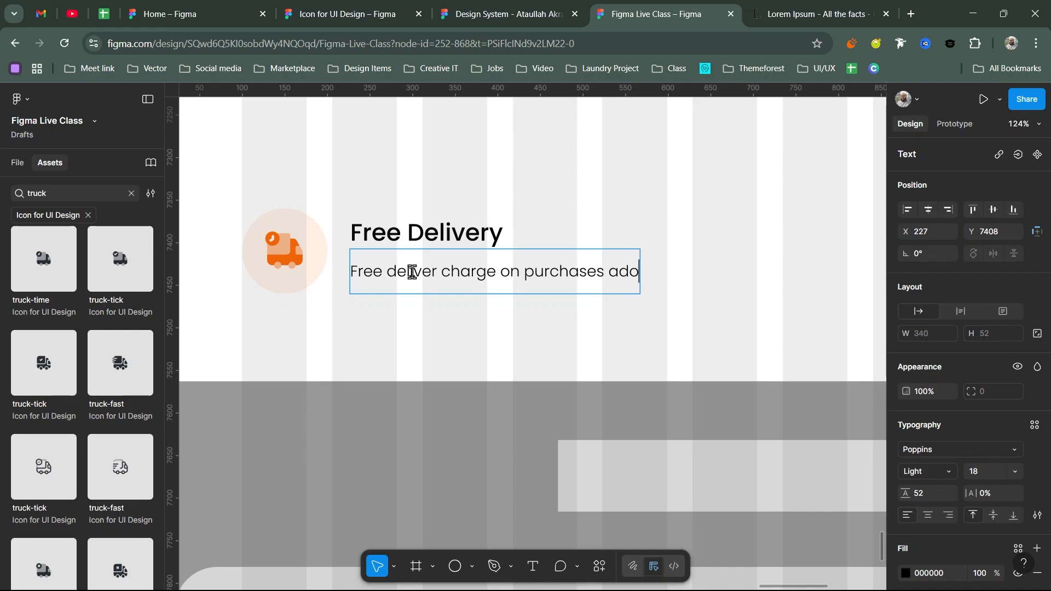
pyautogui.press('BackSpace')
pyautogui.write('ove 100')
pyautogui.press('BackSpace')
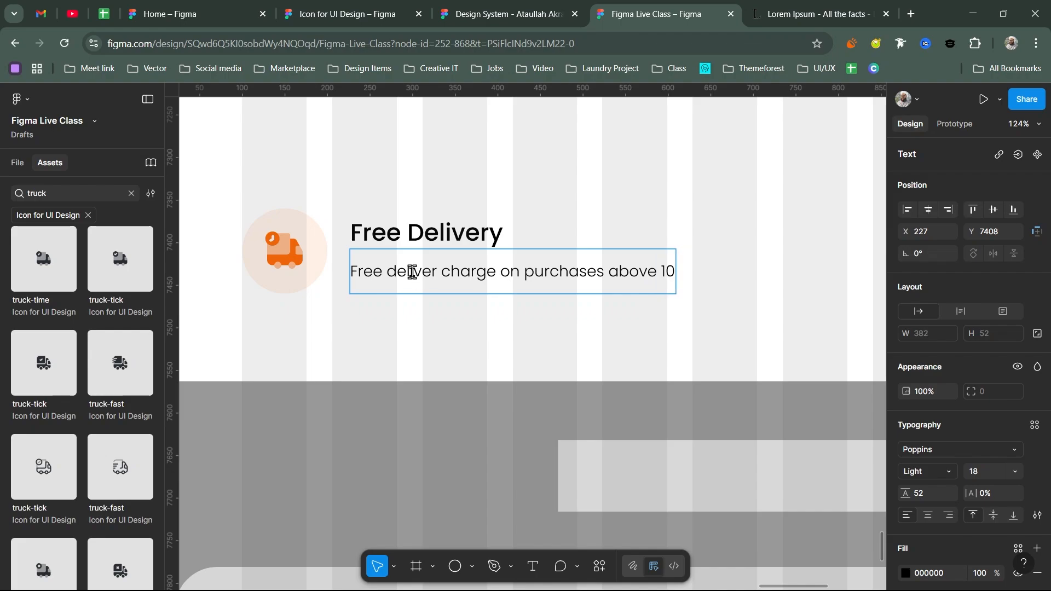
pyautogui.write('K')
pyautogui.press('Escape')
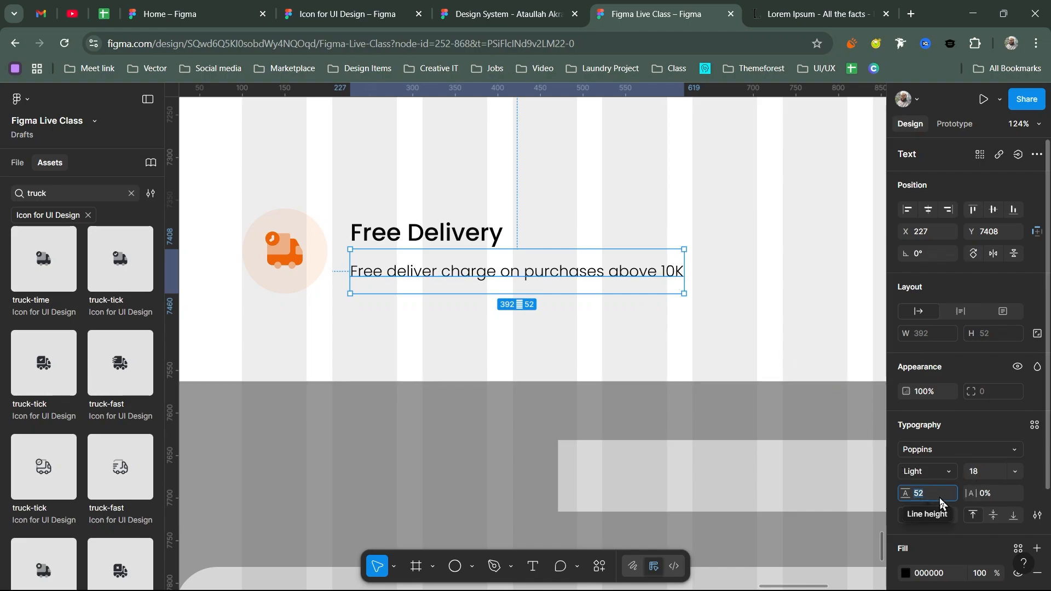
# - Set the subtitle's line height to 32
pyautogui.write('32')
pyautogui.press('Return')
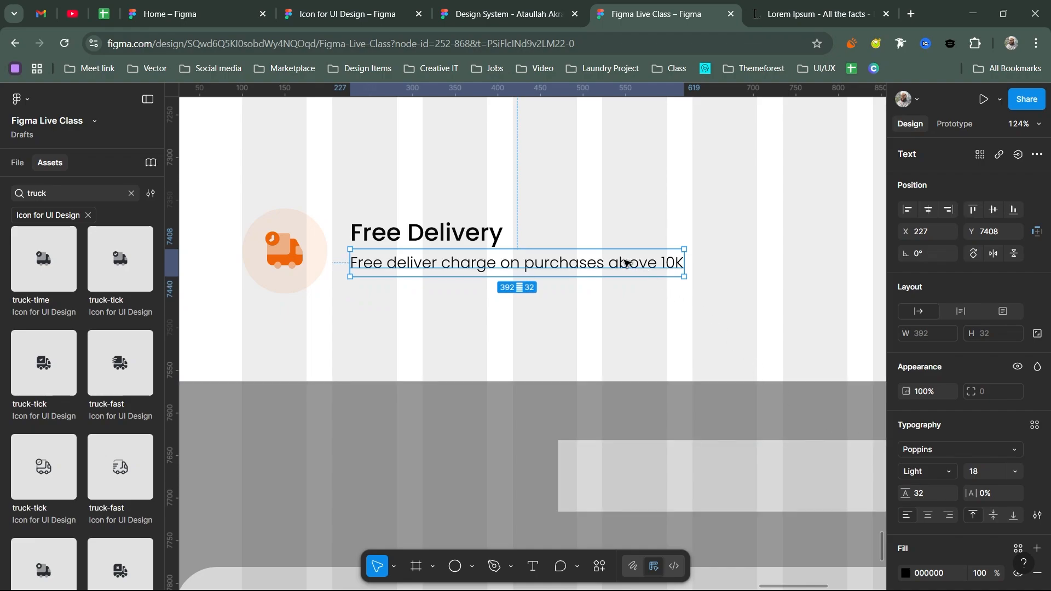
pyautogui.scroll(-5, 596, 253)
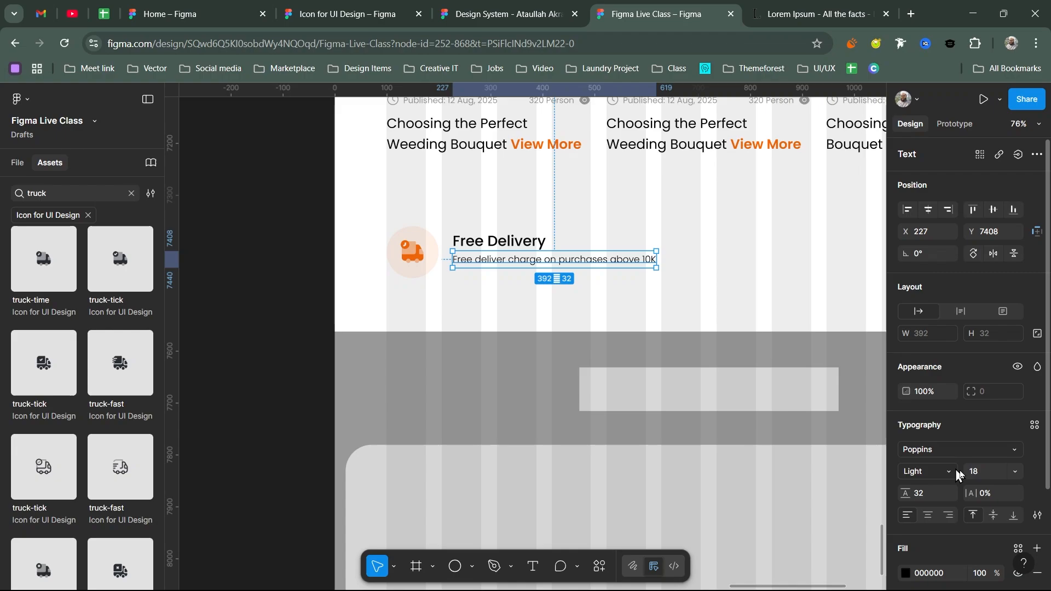
pyautogui.click(979, 473)
# - Set the subtitle to 16 px and stack heading and subtitle in an auto layout
pyautogui.press('Return')
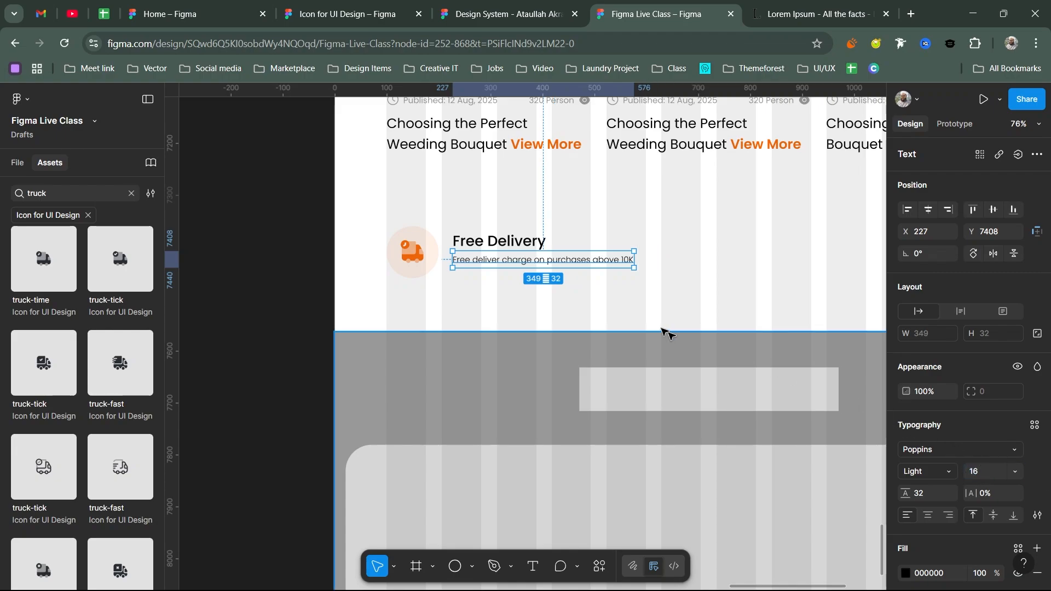
pyautogui.scroll(3, 535, 259)
pyautogui.scroll(5, 536, 257)
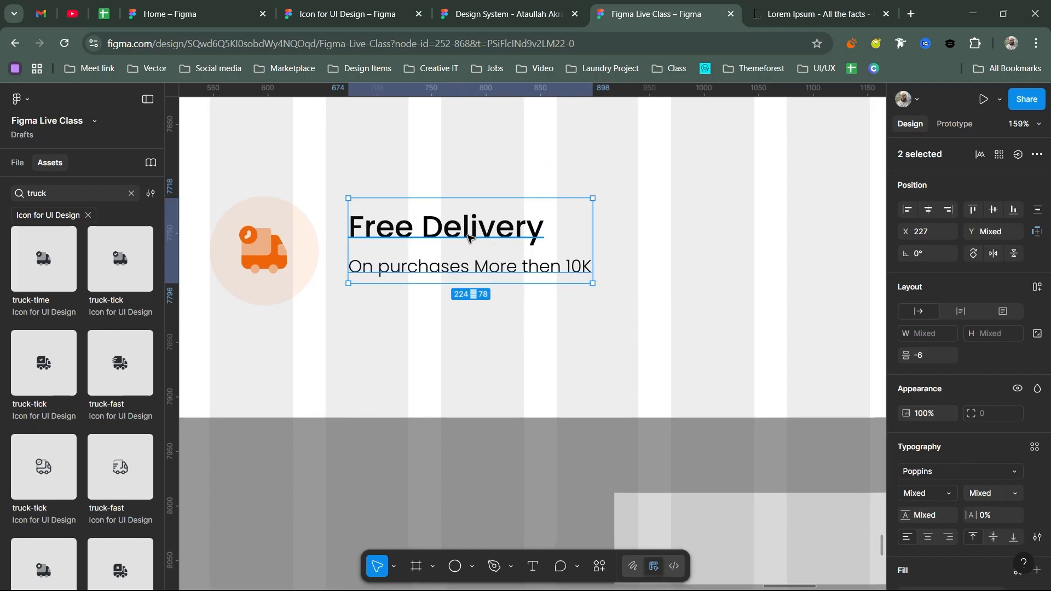
pyautogui.hotkey('shift', 'a')
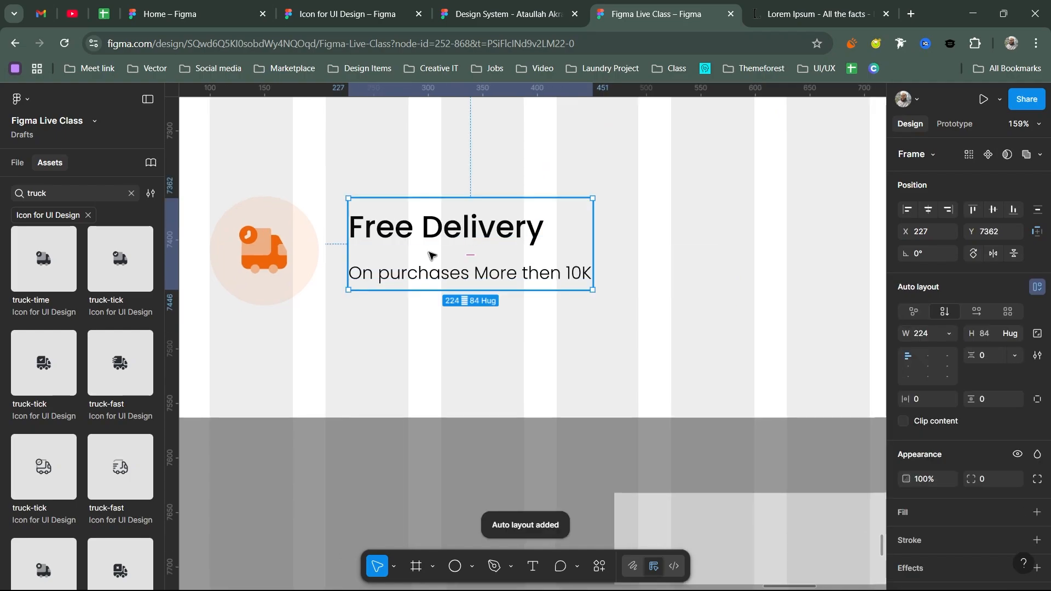
# - Wrap the icon circle and texts in a vertically centred 351×100 auto layout
pyautogui.keyDown('shift'); pyautogui.click(280, 248); pyautogui.keyUp('shift')
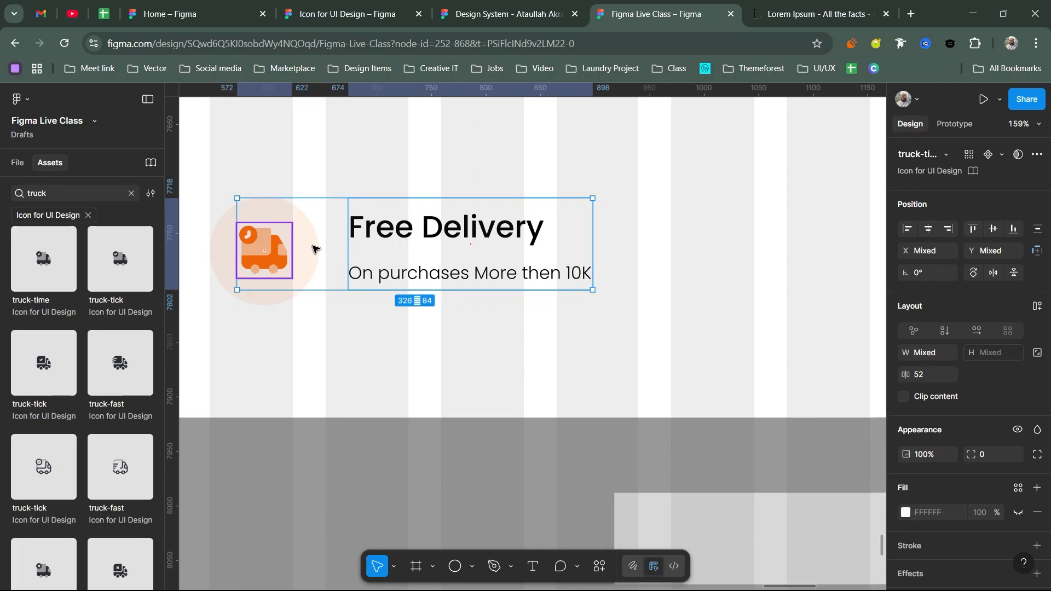
pyautogui.keyDown('shift'); pyautogui.click(312, 249); pyautogui.keyUp('shift')
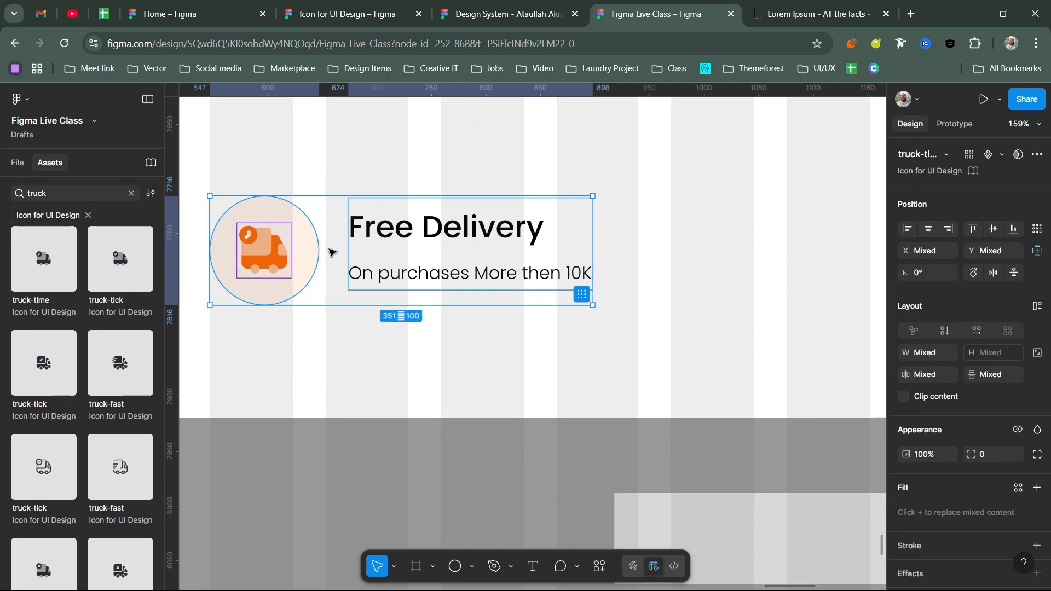
pyautogui.hotkey('shift', 'a')
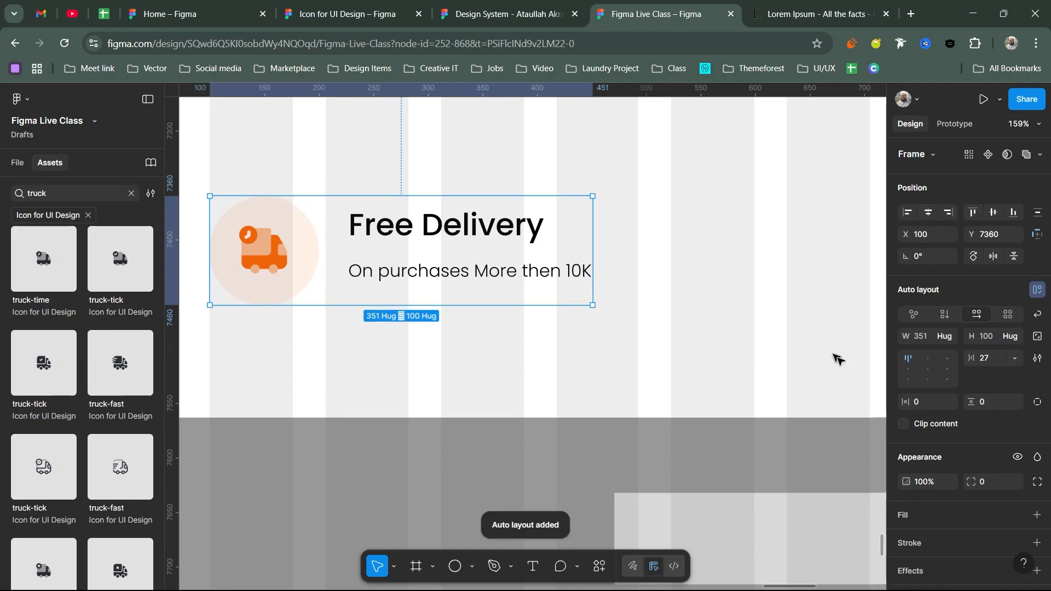
pyautogui.hotkey('alt', 'v')
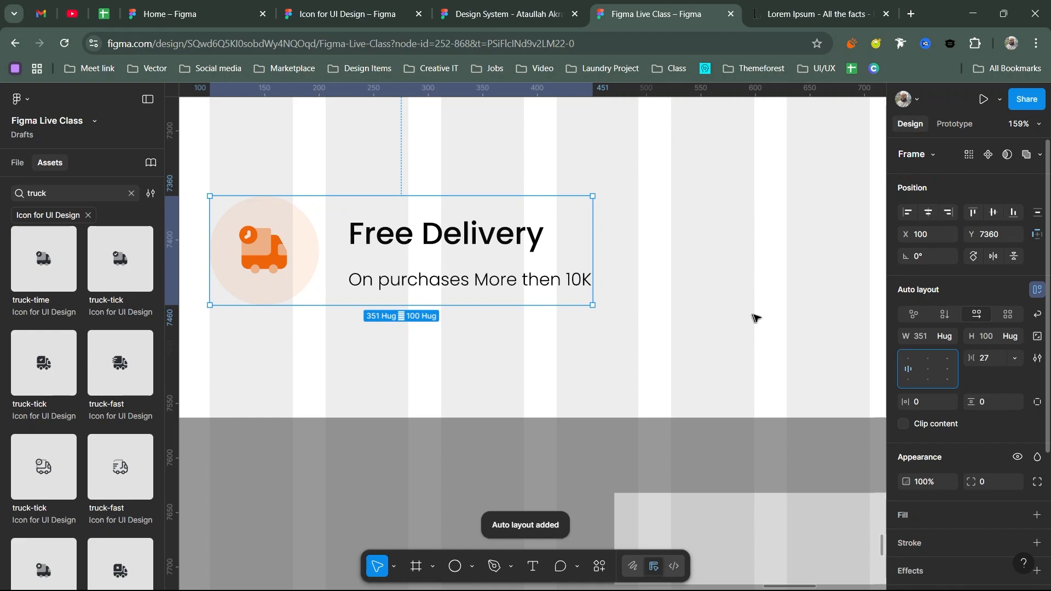
pyautogui.scroll(-5, 471, 252)
pyautogui.scroll(-2, 471, 251)
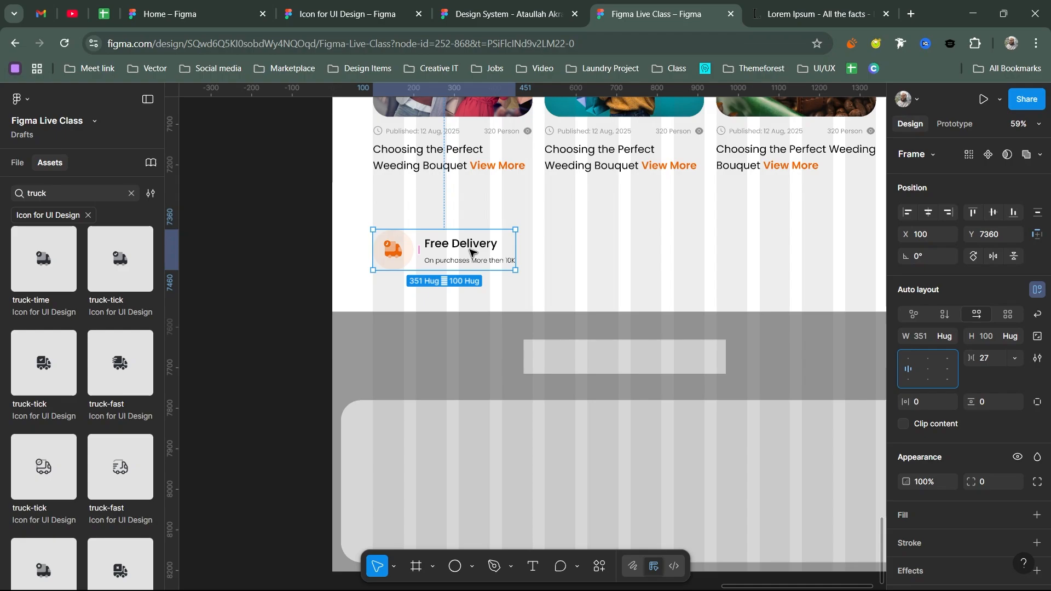
# - Duplicate the Free Delivery block twice to the right, forming a row of three
pyautogui.moveTo(471, 252); pyautogui.dragTo(563, 267)
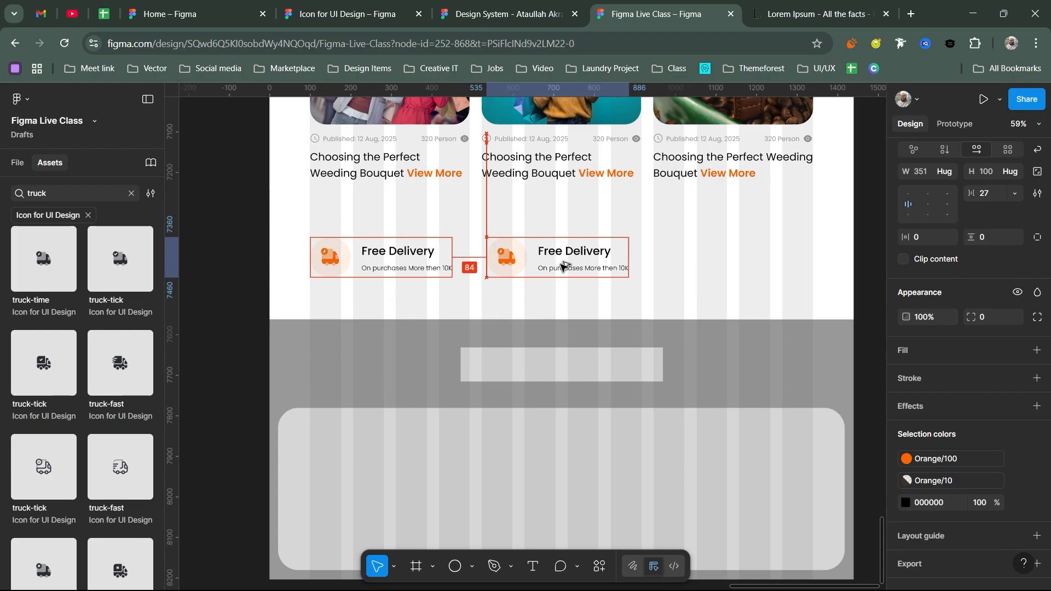
pyautogui.moveTo(563, 267); pyautogui.dragTo(559, 266)
pyautogui.hotkey('ctrl', 'd')
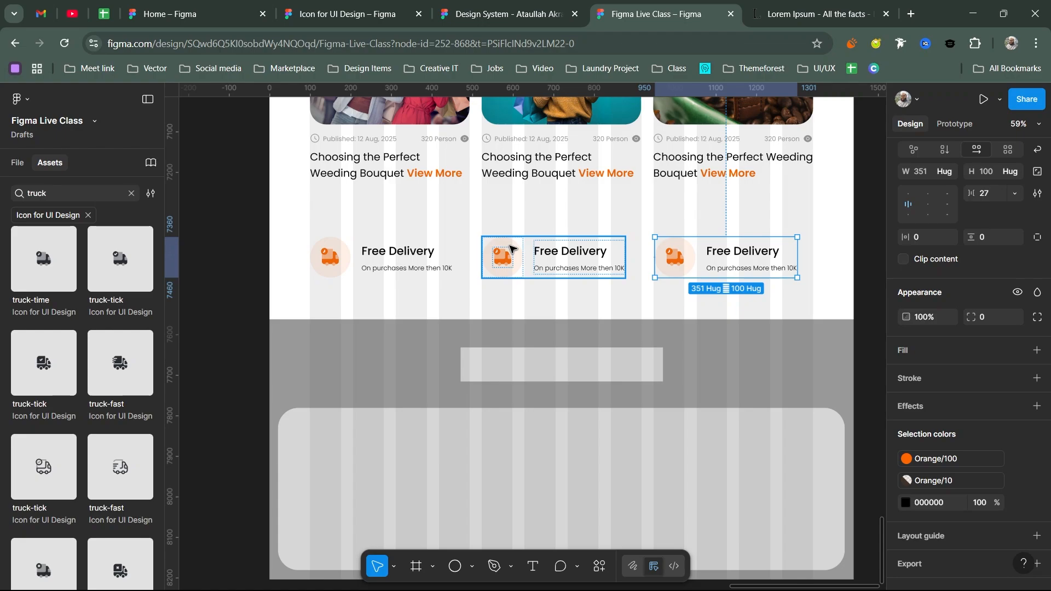
# - Search Assets for 'wallet' and place the wallet-check icon below the feature row
pyautogui.click(130, 193)
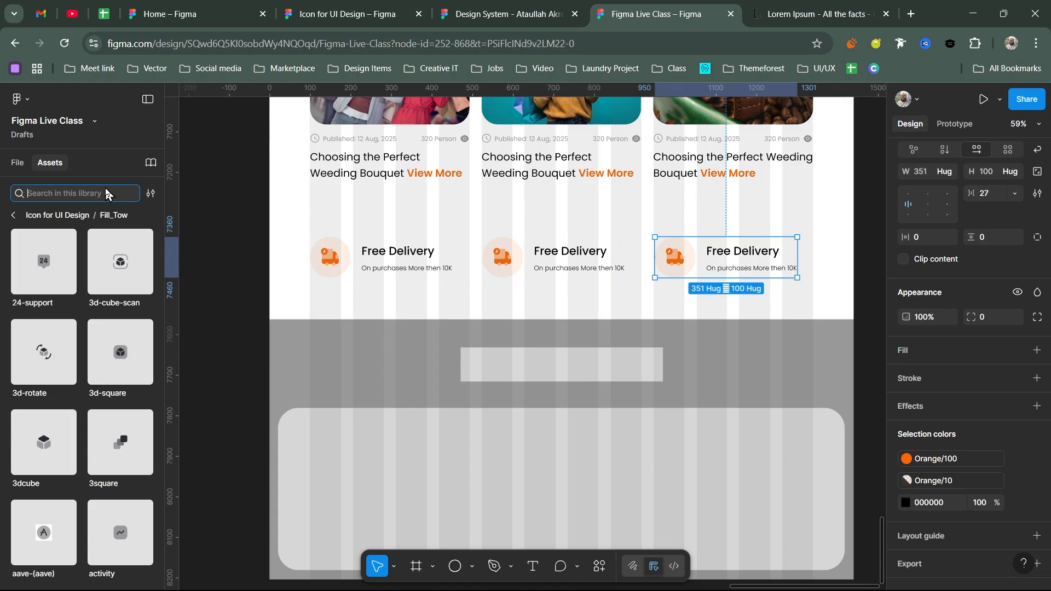
pyautogui.write('payment')
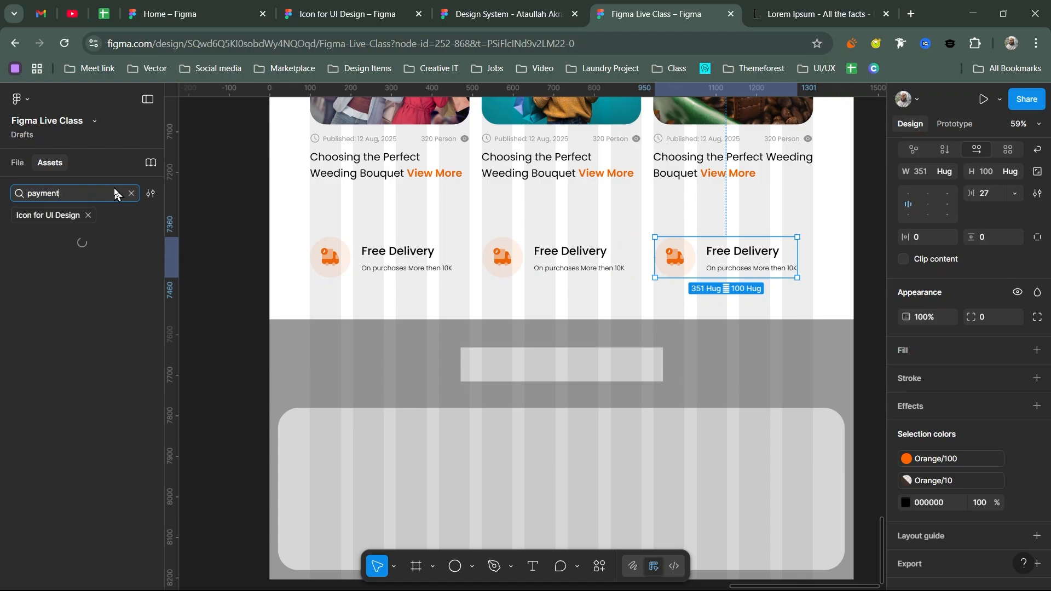
pyautogui.doubleClick(112, 188)
pyautogui.write('wallet')
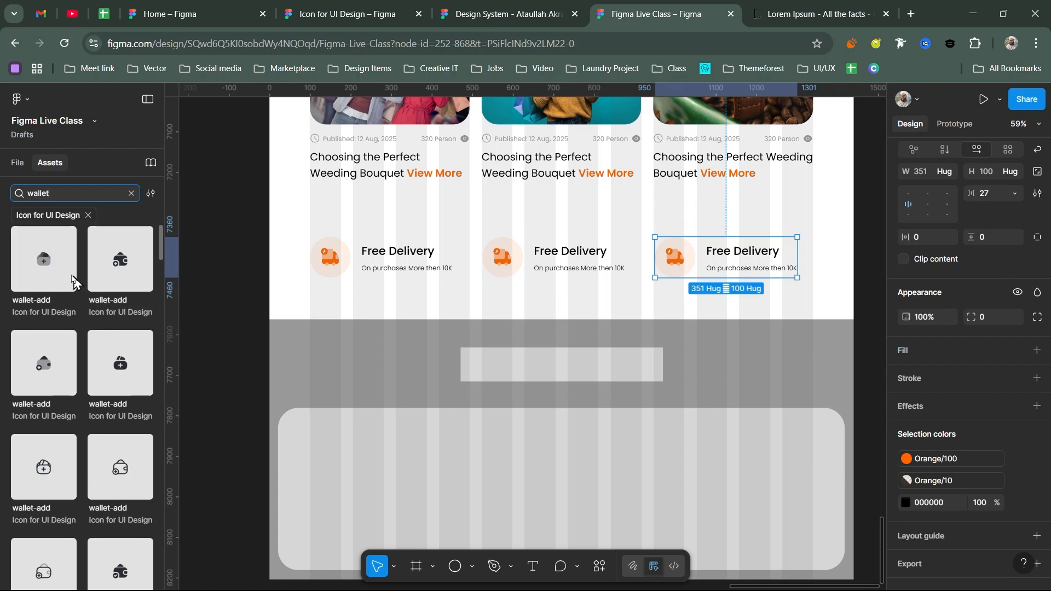
pyautogui.moveTo(73, 281); pyautogui.dragTo(44, 262)
pyautogui.scroll(-3, 80, 440)
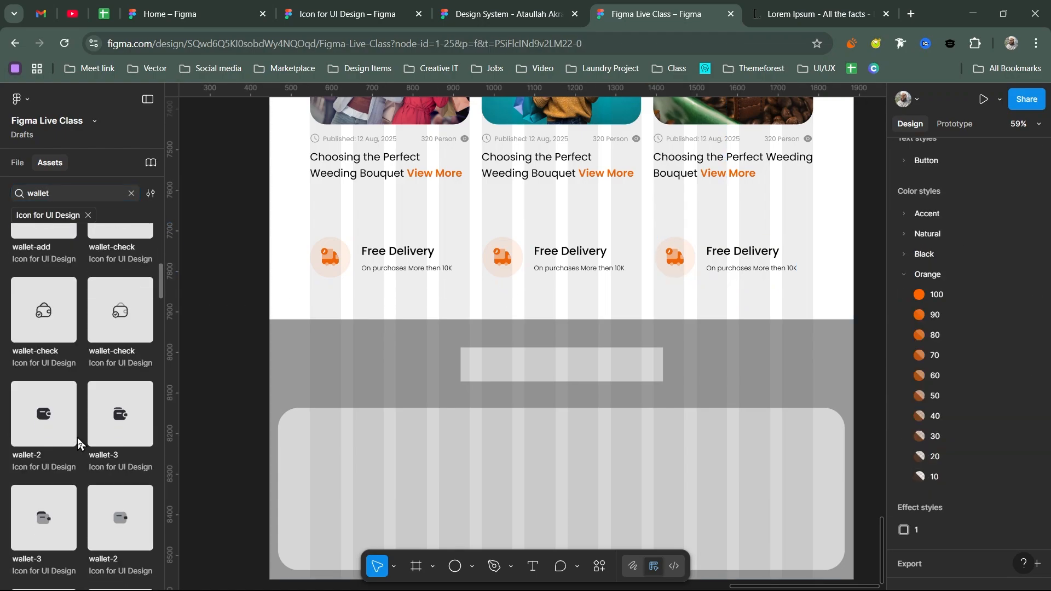
pyautogui.scroll(-3, 77, 438)
pyautogui.moveTo(75, 414); pyautogui.dragTo(542, 299)
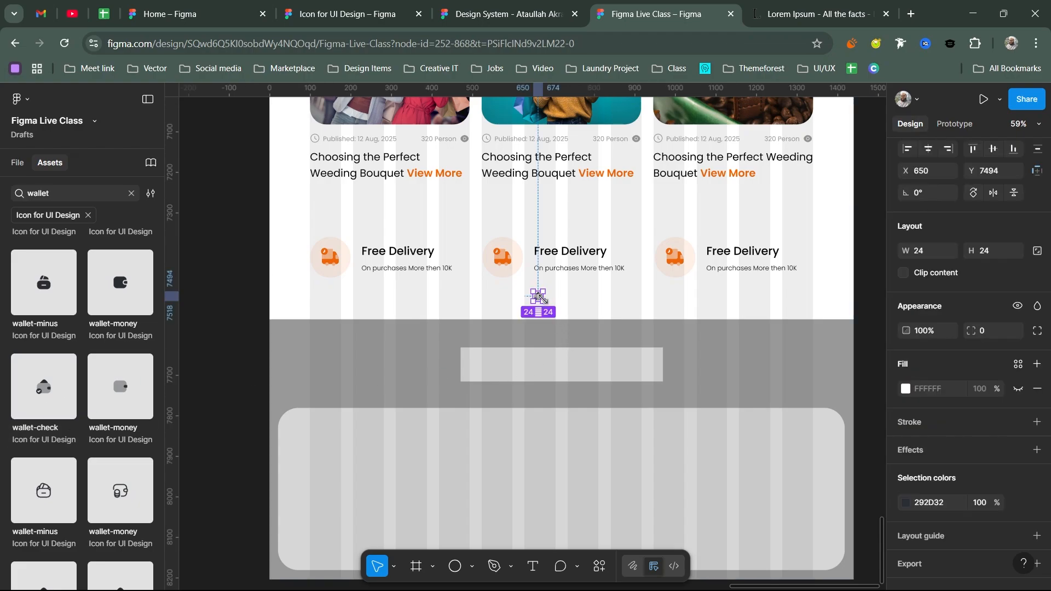
pyautogui.scroll(5, 541, 298)
# - Resize the wallet icon to 50×50 with locked ratio and colour it Orange/100
pyautogui.click(1037, 251)
pyautogui.click(1000, 253)
pyautogui.write('5')
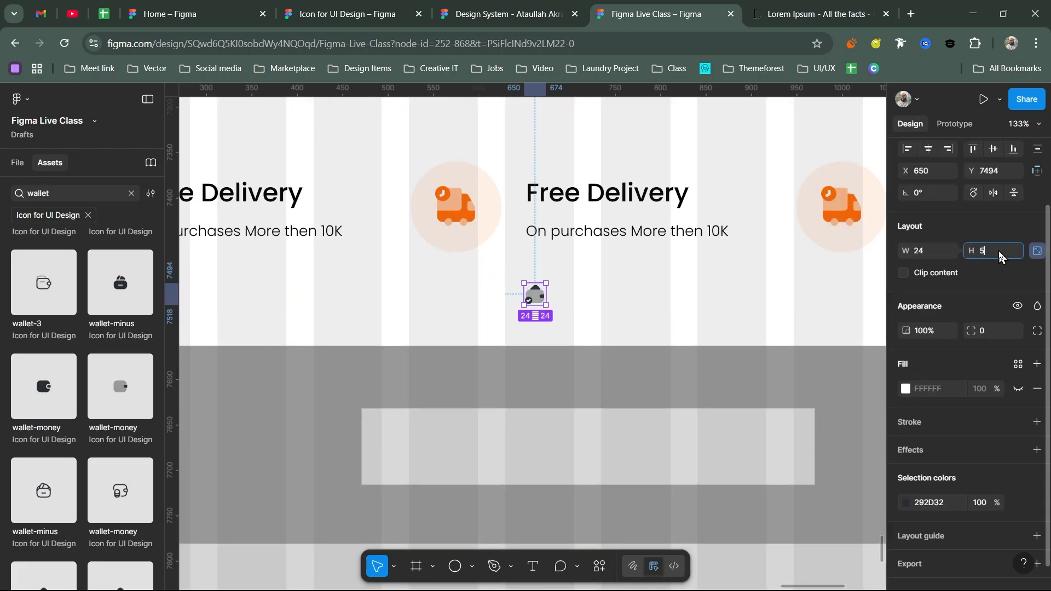
pyautogui.write('0')
pyautogui.press('Return')
pyautogui.click(1018, 503)
pyautogui.scroll(1, 786, 485)
pyautogui.click(778, 476)
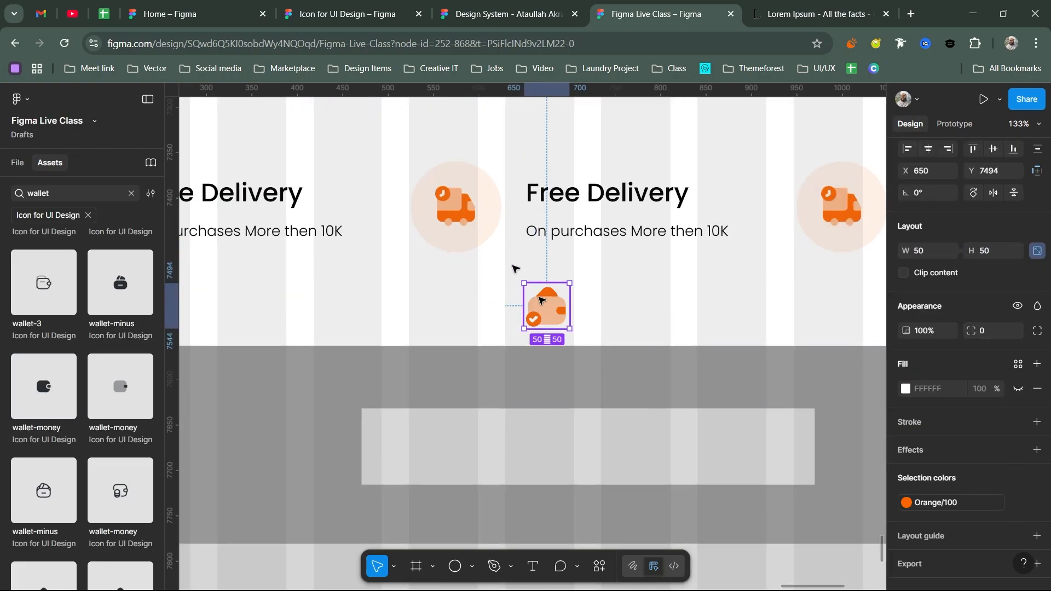
# - Move the wallet icon under the middle circle and delete that block's truck icon
pyautogui.moveTo(541, 300); pyautogui.dragTo(510, 223)
pyautogui.hotkey('ctrl', 'z')
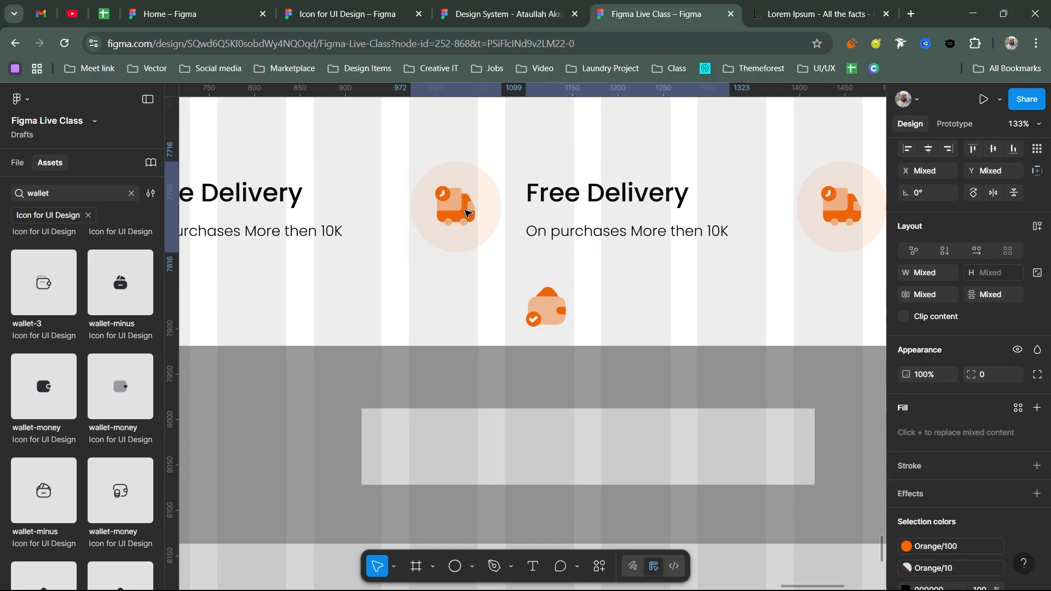
pyautogui.click(465, 213)
pyautogui.click(547, 305)
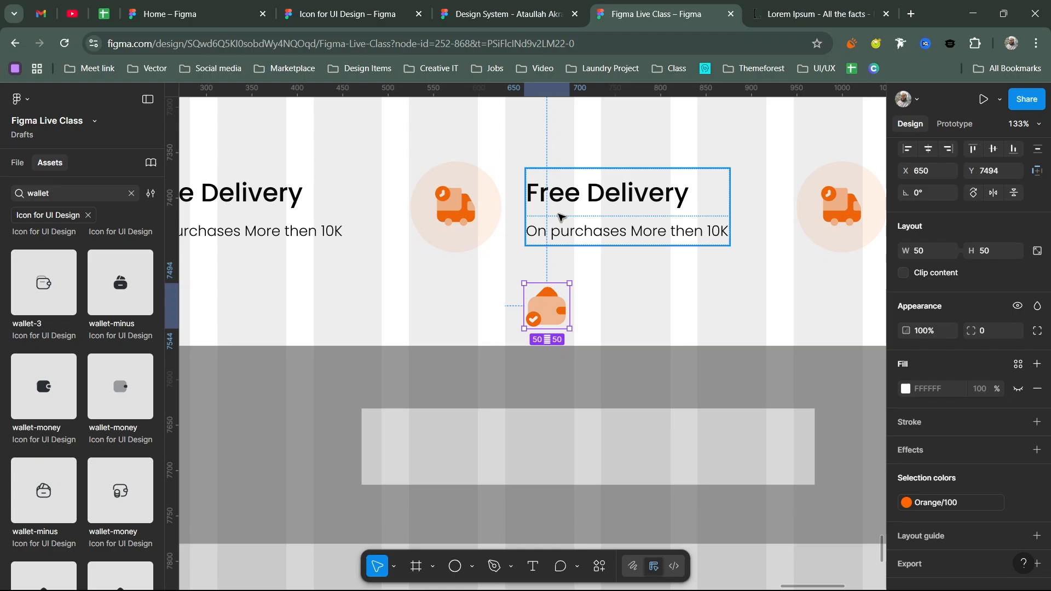
pyautogui.moveTo(549, 306); pyautogui.dragTo(511, 300)
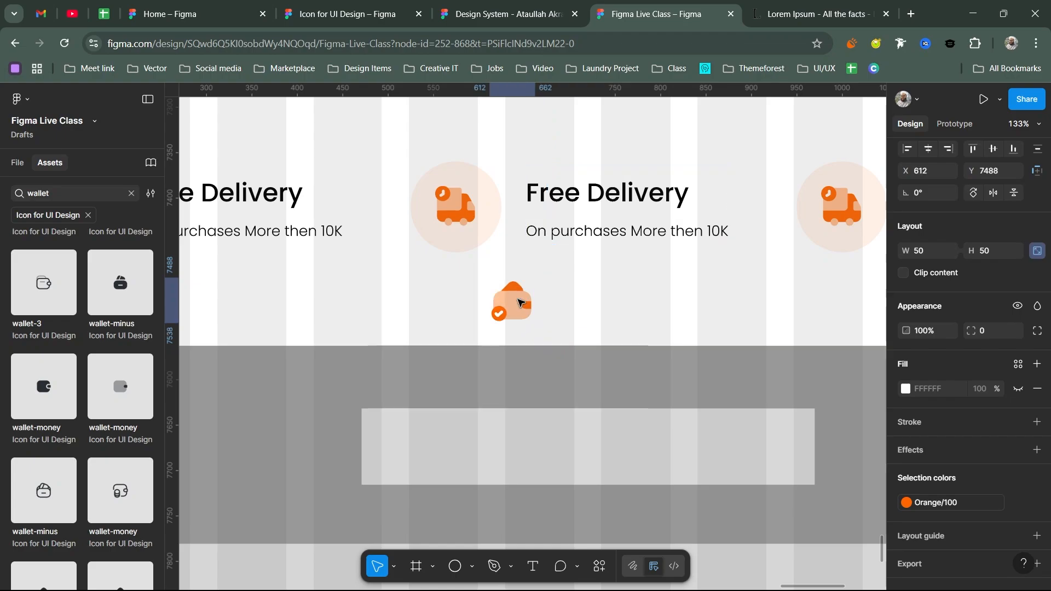
pyautogui.click(474, 214)
pyautogui.press('Delete')
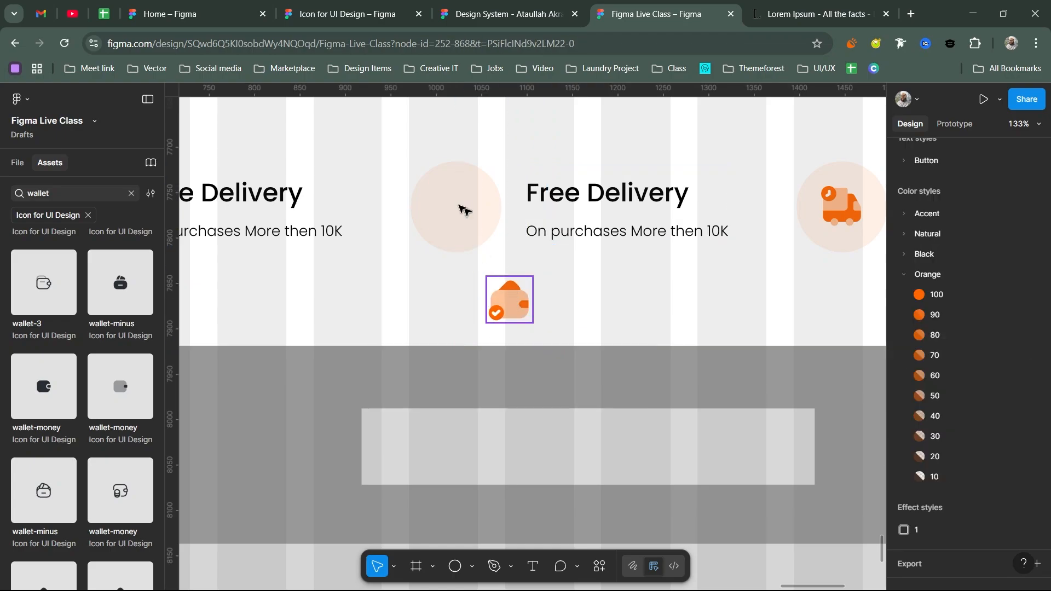
# - Move the wallet icon into the middle card's empty peach circle
pyautogui.moveTo(512, 302); pyautogui.dragTo(458, 210)
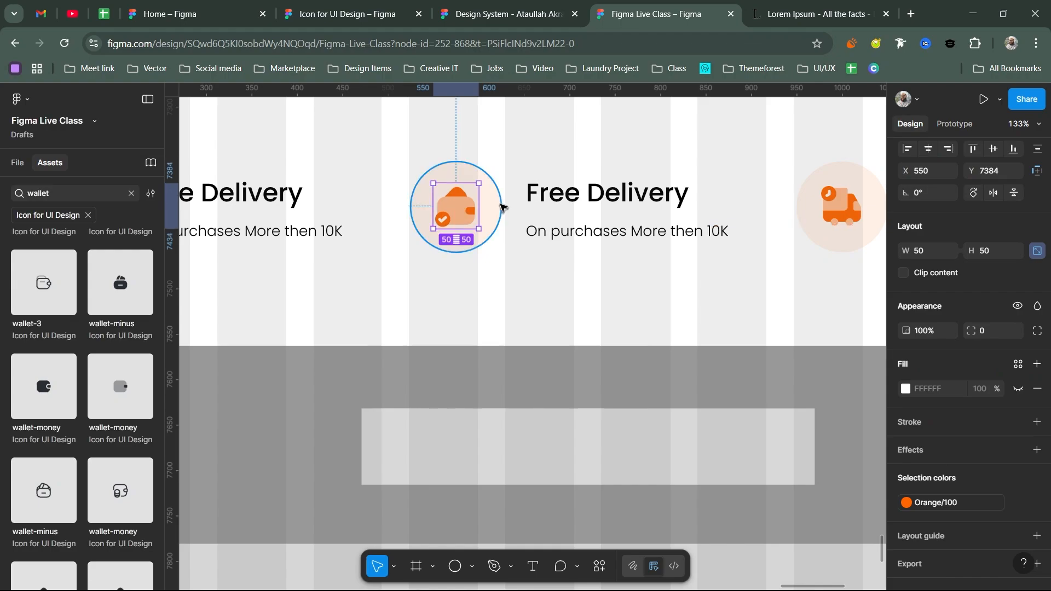
pyautogui.click(501, 207)
pyautogui.keyDown('shift'); pyautogui.click(853, 235); pyautogui.keyUp('shift')
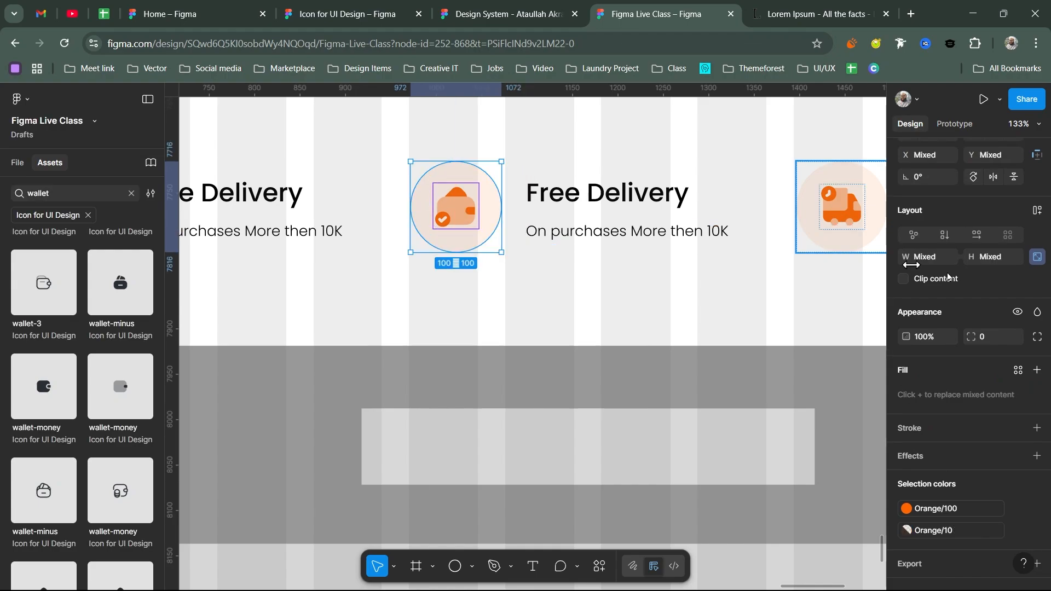
pyautogui.scroll(2, 949, 271)
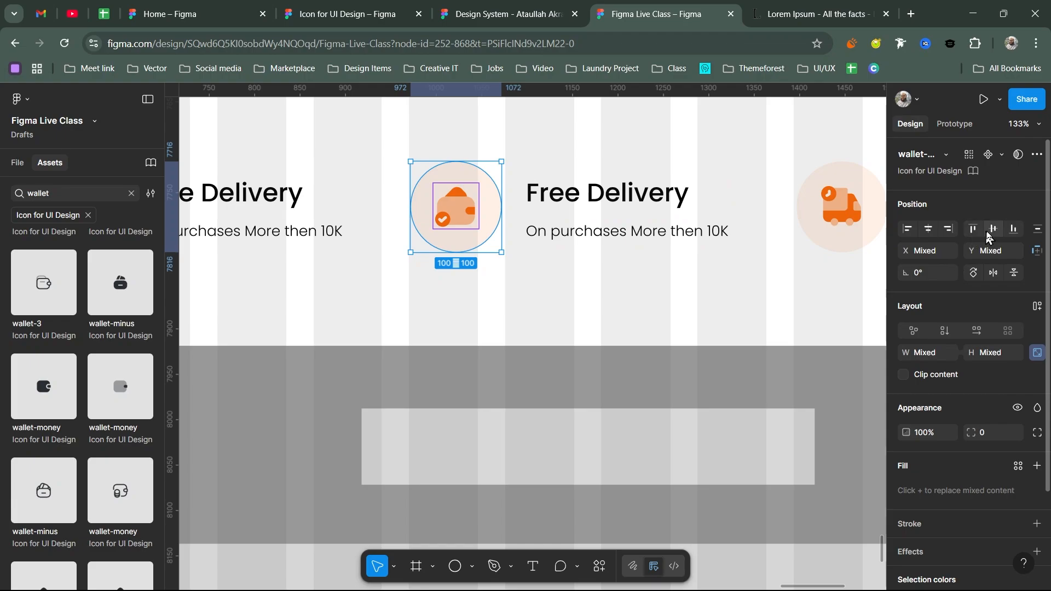
pyautogui.press('Escape')
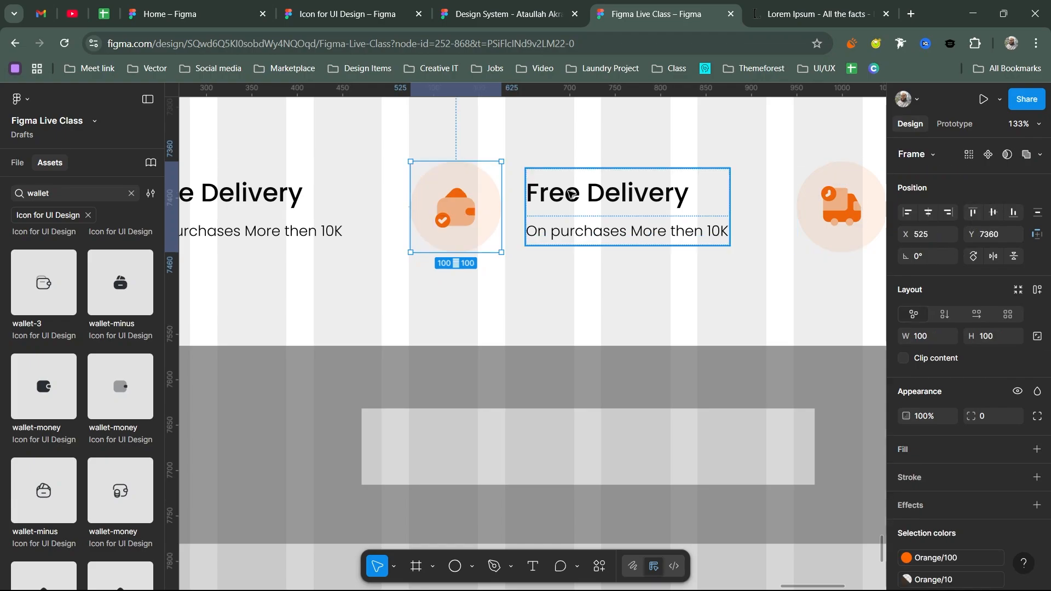
# - Fix the misspelled middle heading so it reads 'Flexible Payment'
pyautogui.click(571, 194)
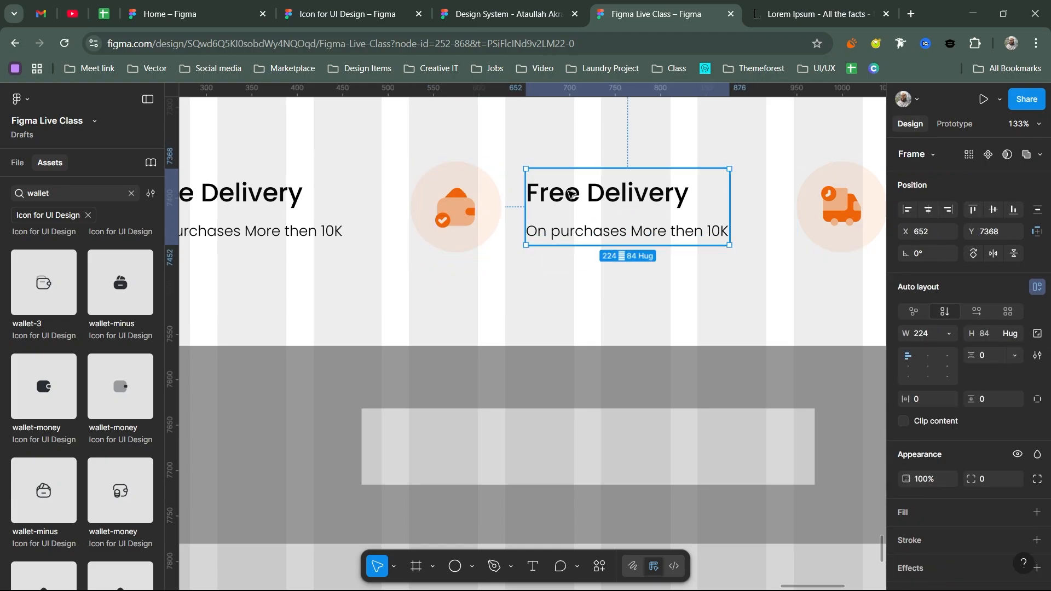
pyautogui.doubleClick(569, 193)
pyautogui.click(568, 191)
pyautogui.tripleClick(569, 191)
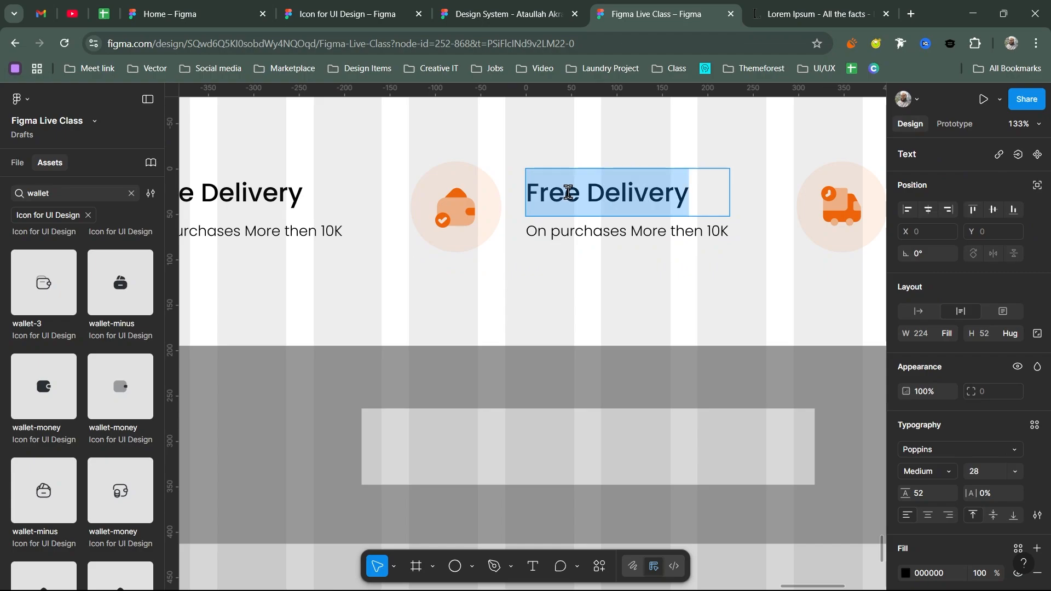
pyautogui.write('Fel')
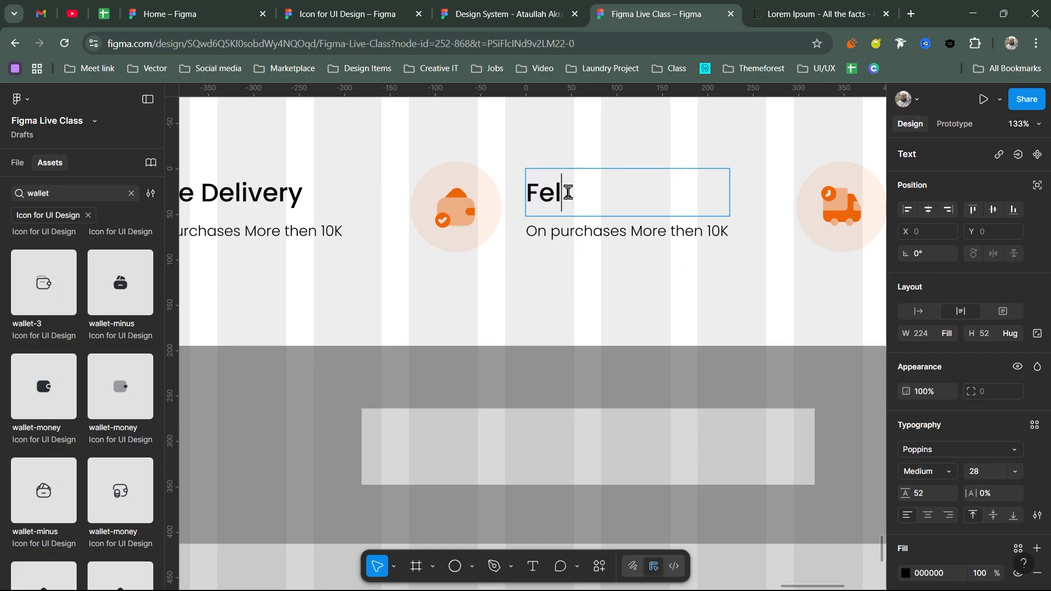
pyautogui.write('xible')
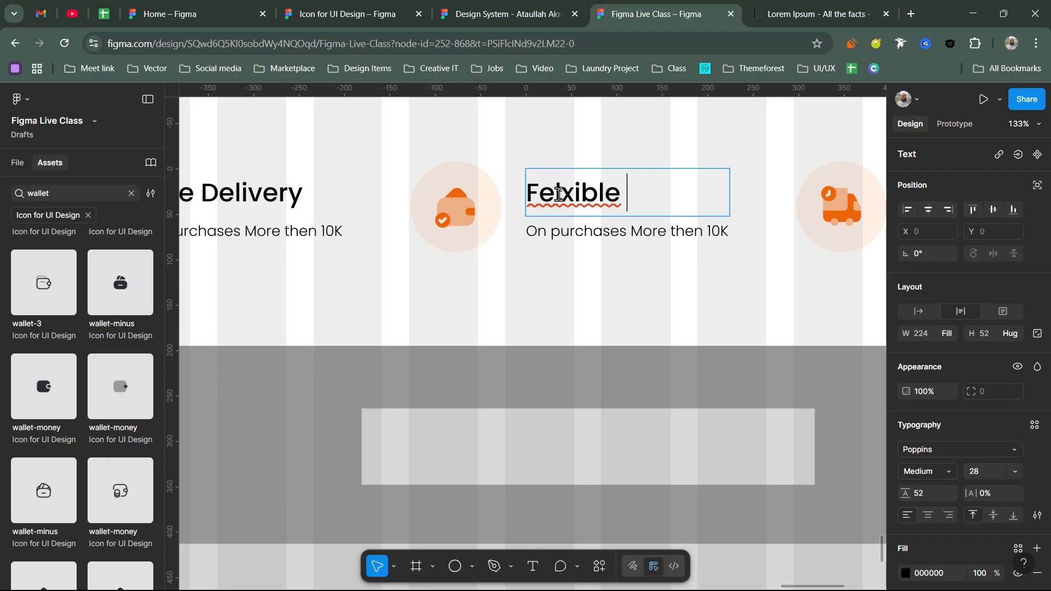
pyautogui.moveTo(554, 193); pyautogui.dragTo(544, 191)
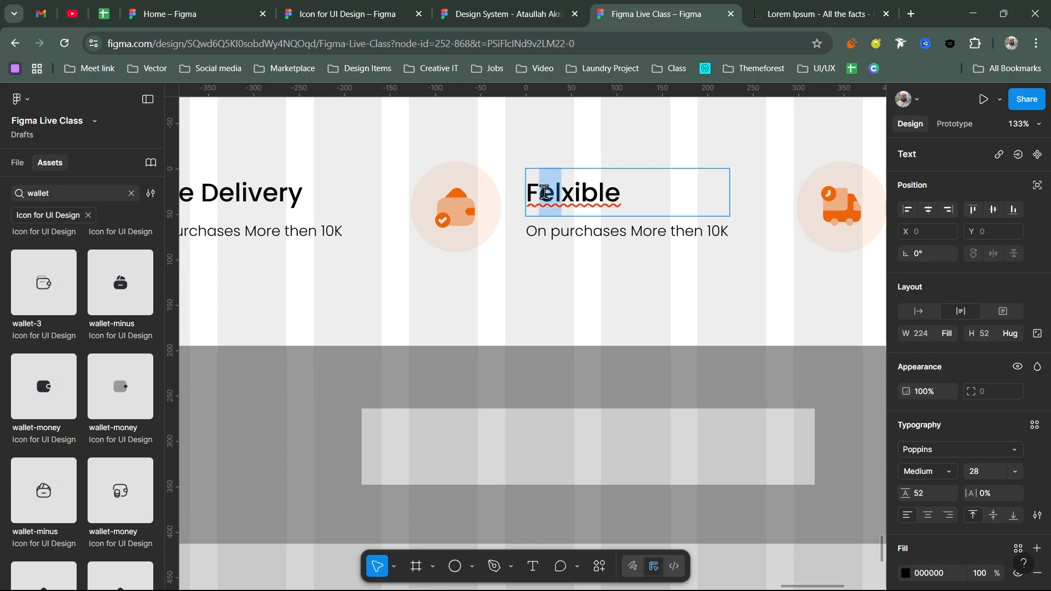
pyautogui.write('le')
pyautogui.press('End')
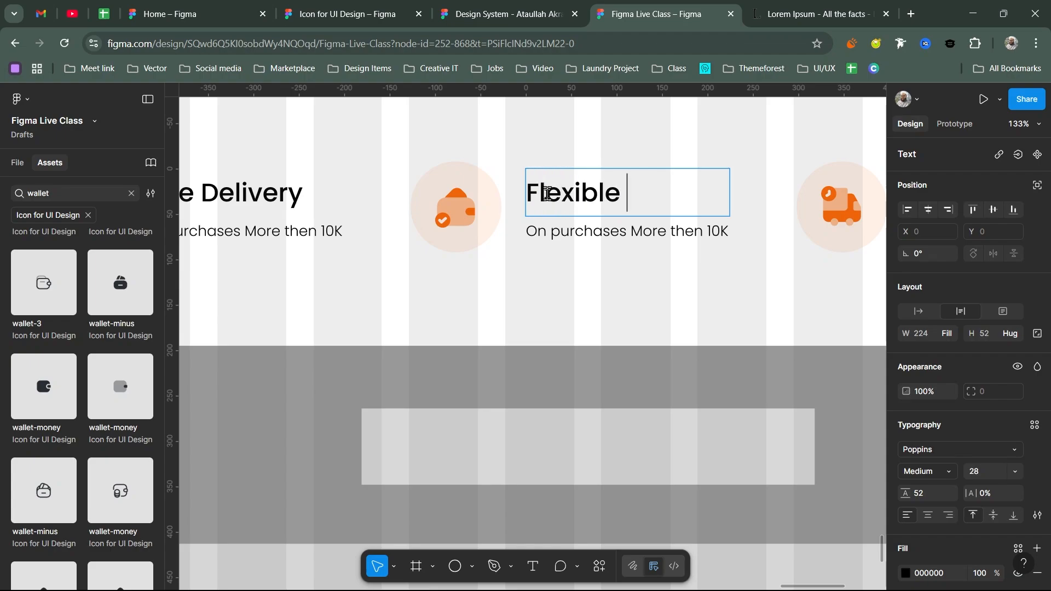
pyautogui.write('Payment')
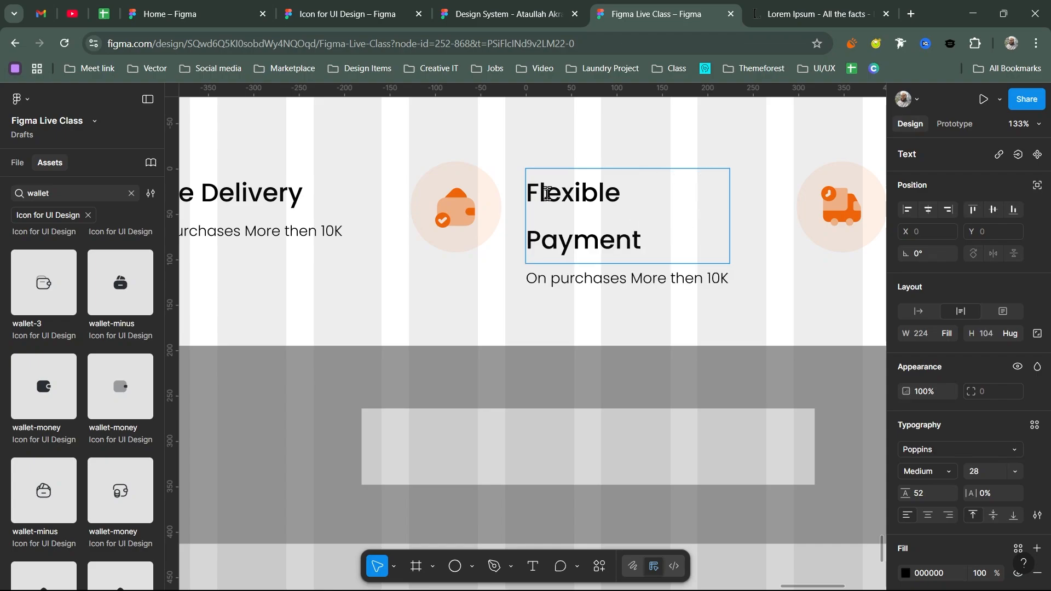
pyautogui.press('Escape')
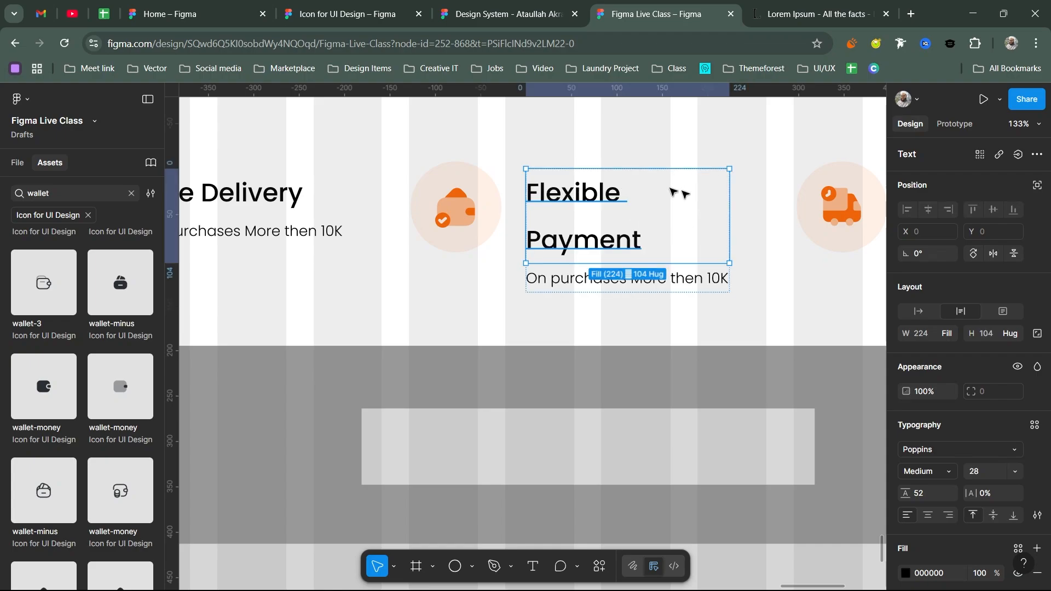
# - Set the title to auto width and the card's content frame width to Hug contents
pyautogui.scroll(-3, 676, 197)
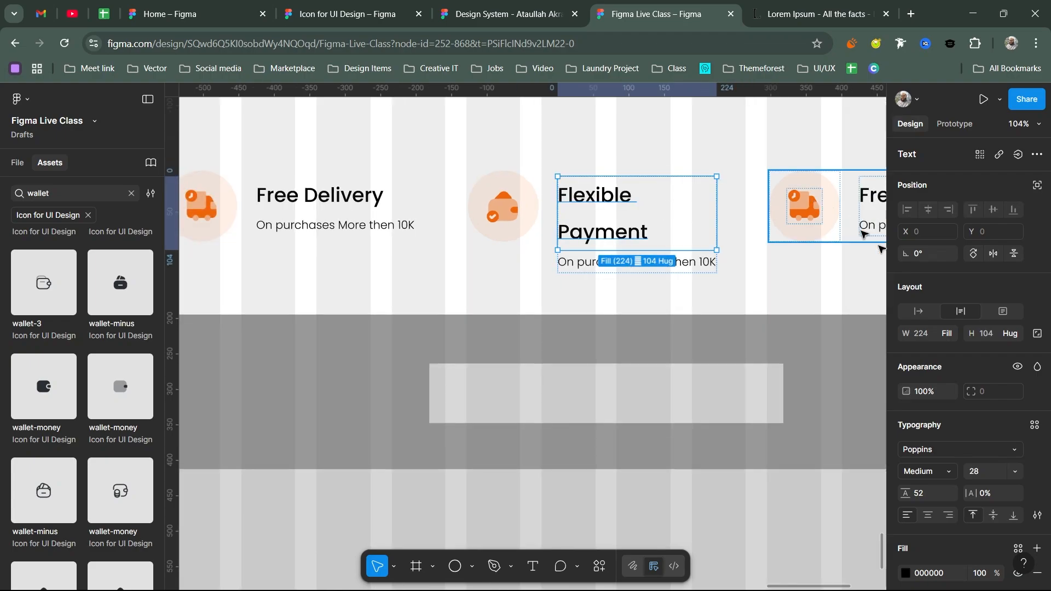
pyautogui.click(919, 311)
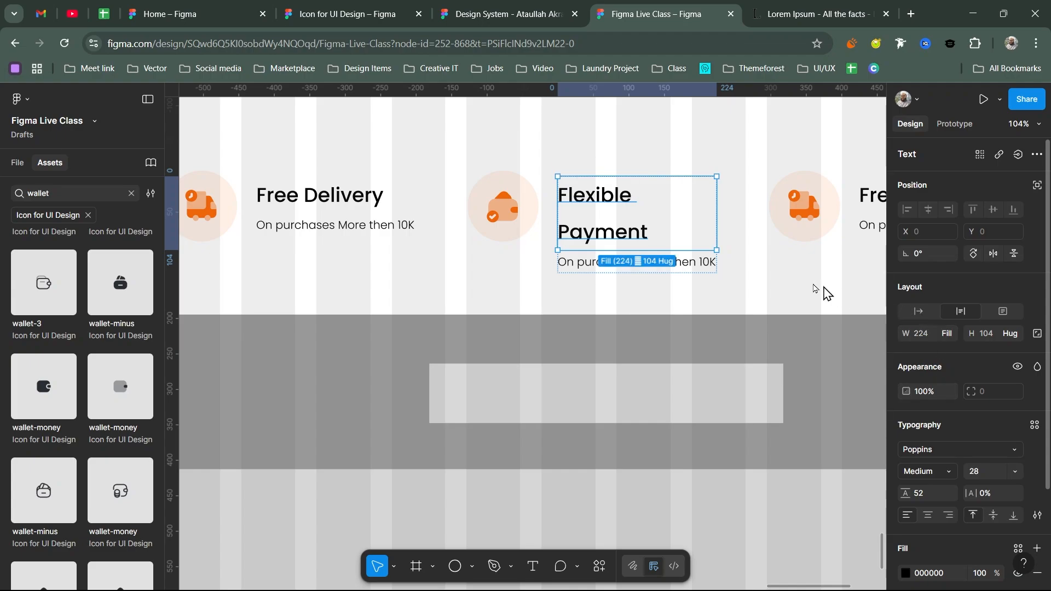
pyautogui.press('Escape')
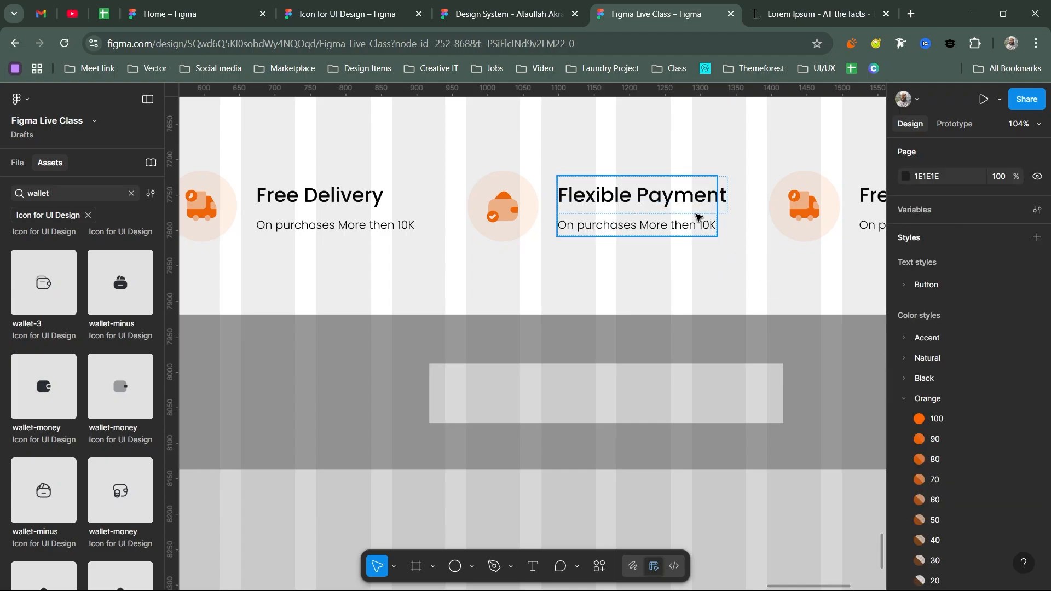
pyautogui.click(698, 217)
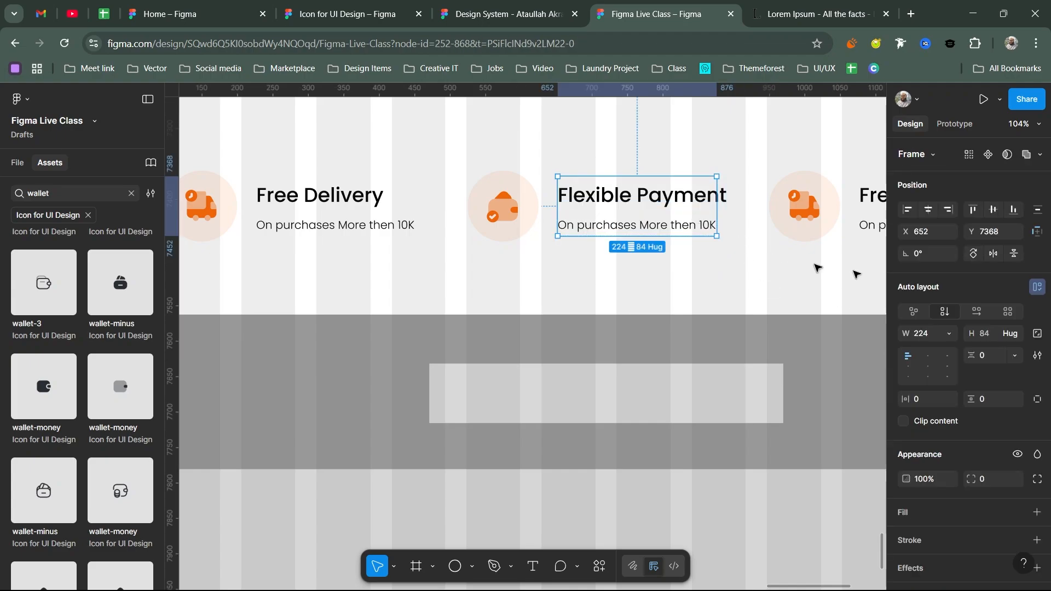
pyautogui.click(949, 333)
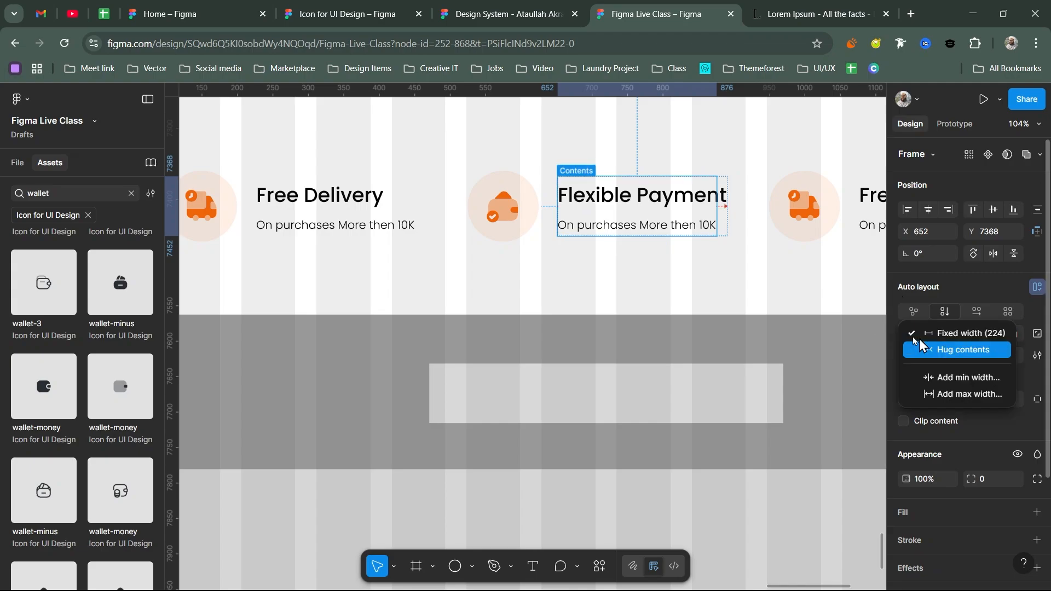
pyautogui.click(947, 350)
pyautogui.press('Escape')
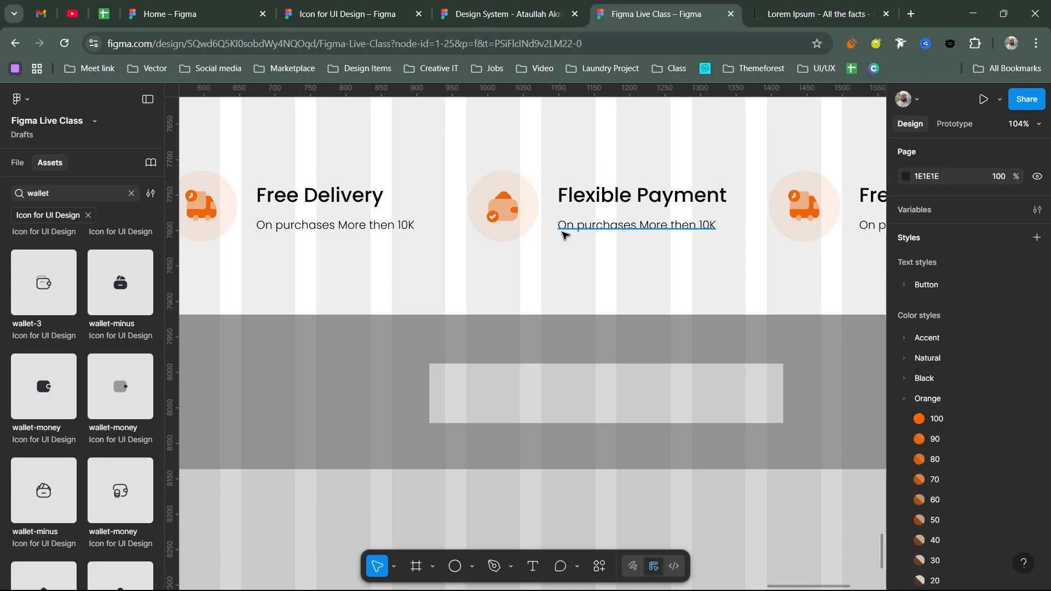
pyautogui.scroll(-5, 564, 234)
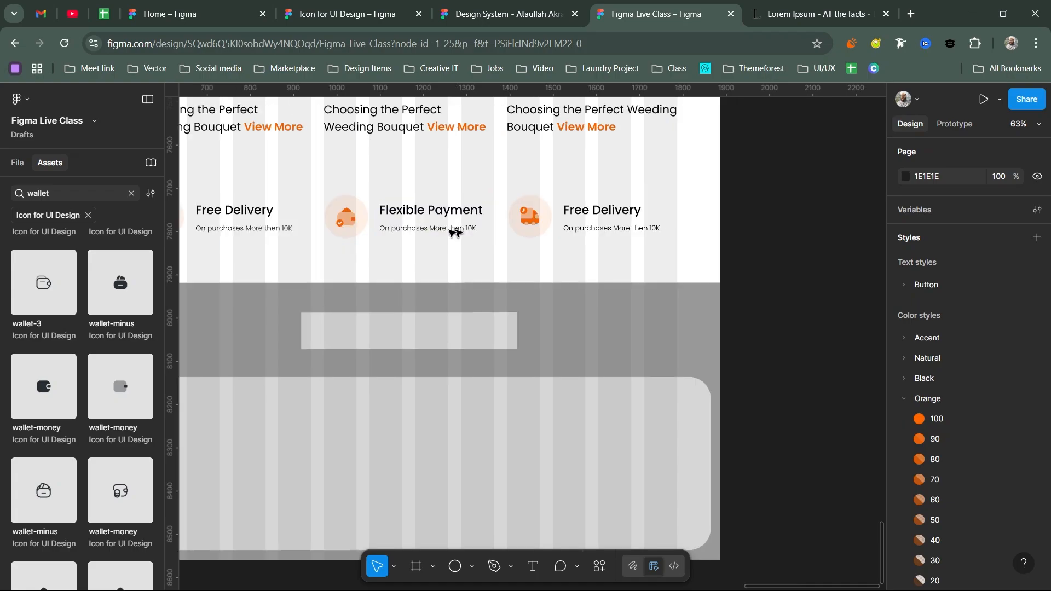
# - Search the icon assets for 'headphone' and drag a headphone icon onto the canvas
pyautogui.click(543, 221)
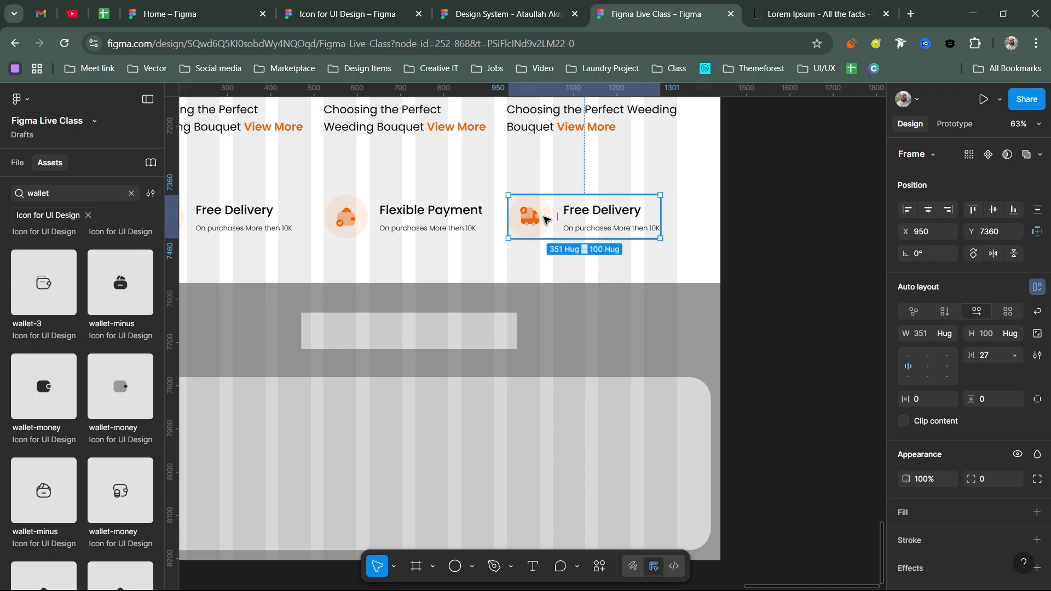
pyautogui.hotkey('ctrl', 'alt', 'a')
pyautogui.click(545, 220)
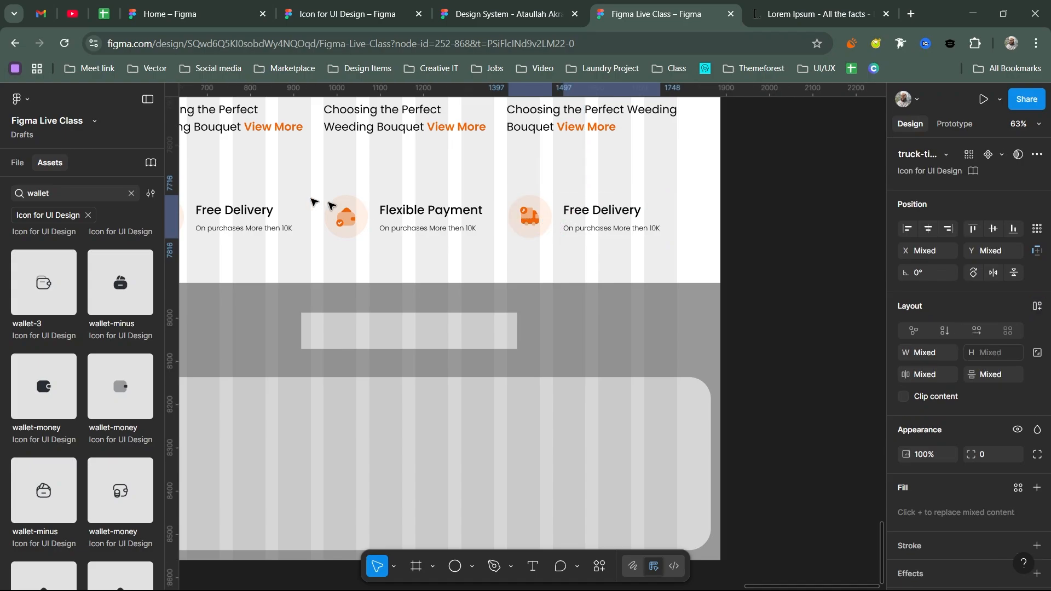
pyautogui.doubleClick(120, 194)
pyautogui.write('supo')
pyautogui.press('BackSpace')
pyautogui.write('port')
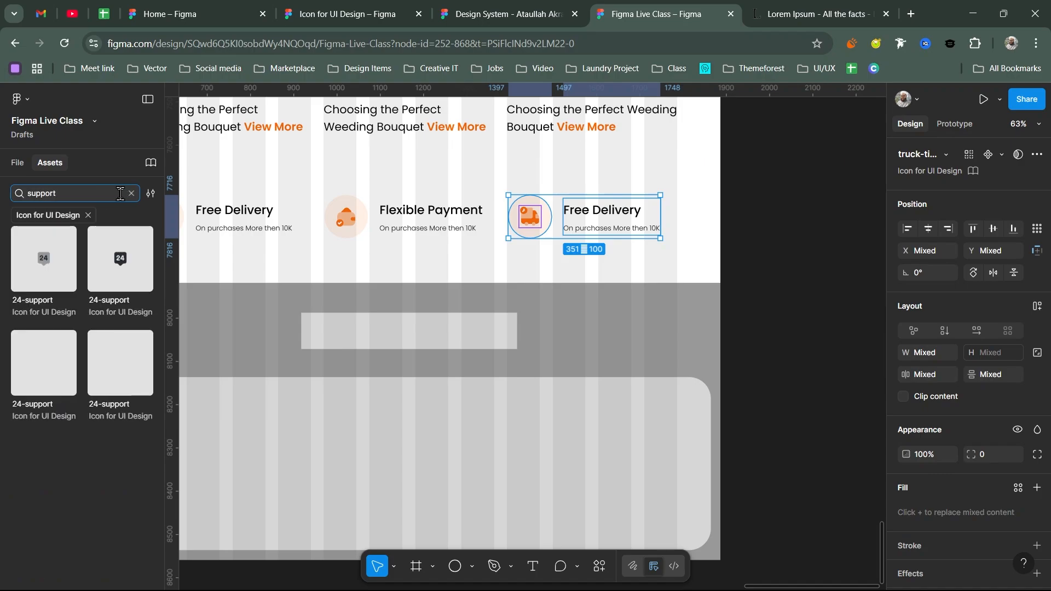
pyautogui.hotkey('ctrl', 'a')
pyautogui.press('BackSpace')
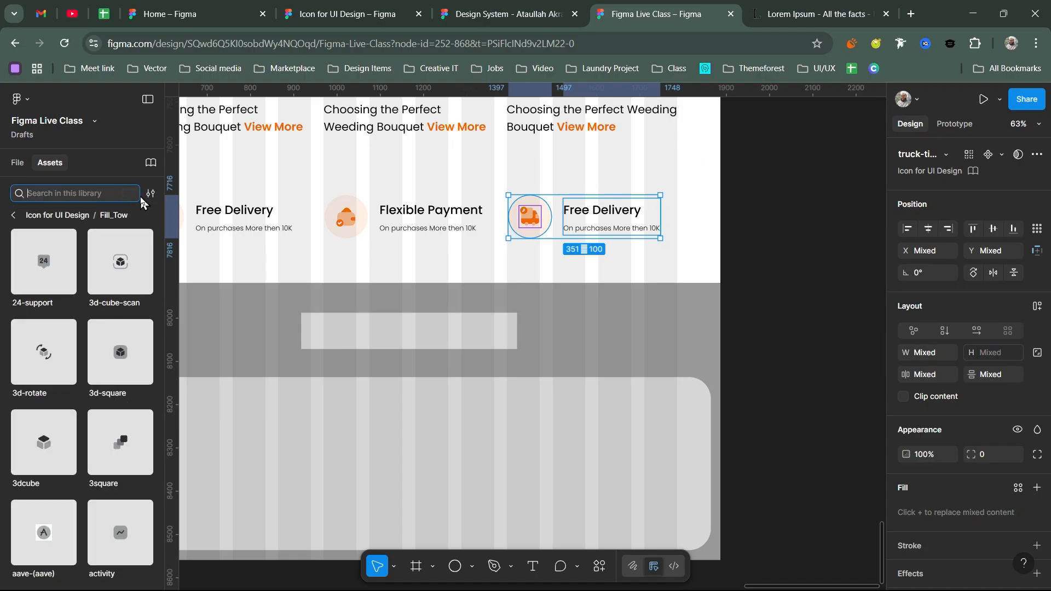
pyautogui.write('headphone')
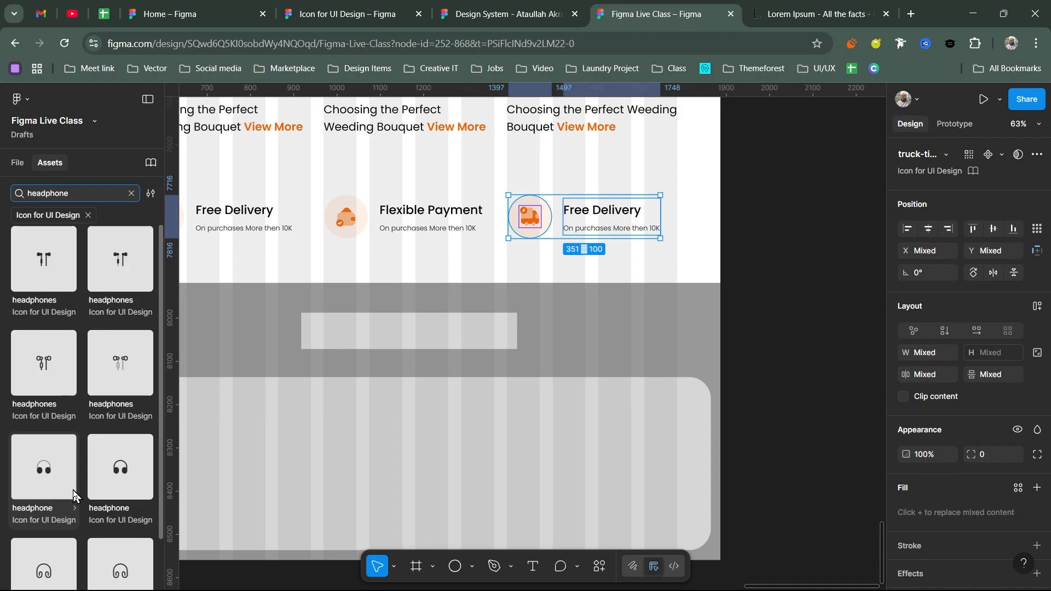
pyautogui.scroll(-2, 100, 489)
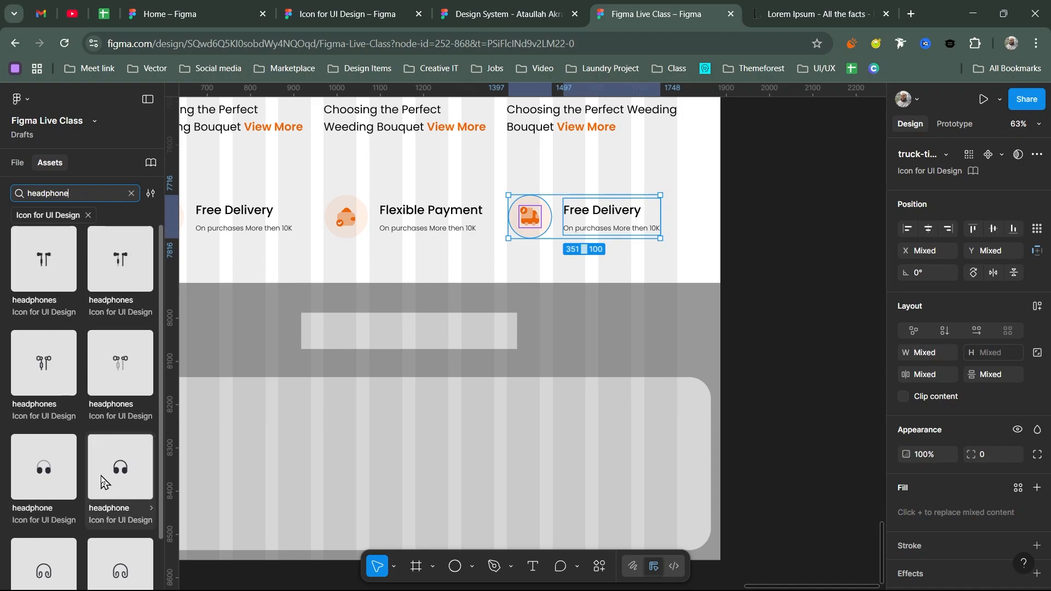
pyautogui.click(509, 260)
pyautogui.moveTo(509, 260); pyautogui.dragTo(516, 263)
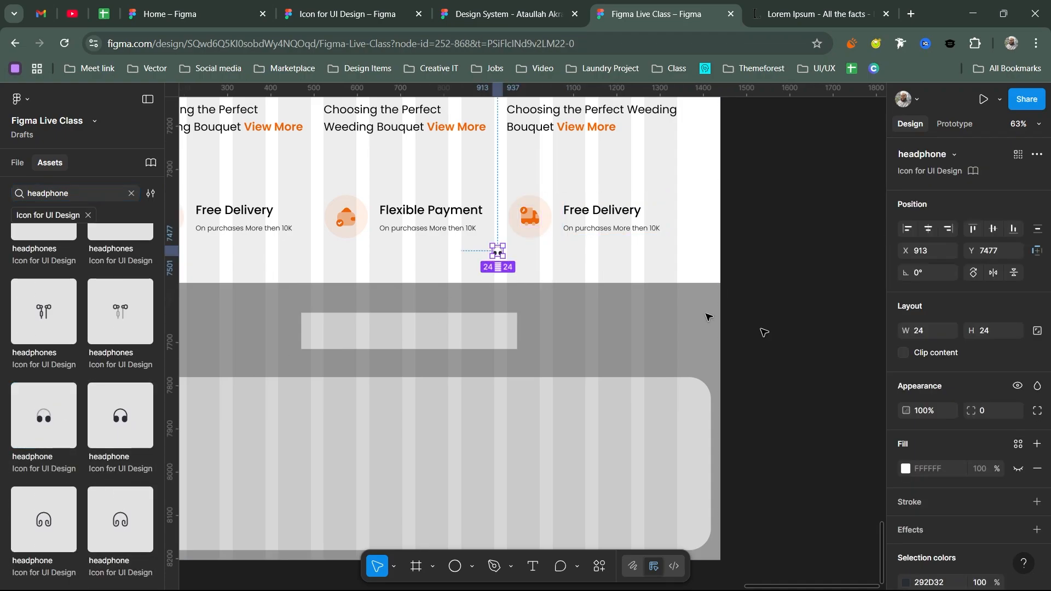
# - Resize the headphone icon to 50×50 with locked proportions and colour it Orange/100
pyautogui.click(1037, 330)
pyautogui.click(1002, 330)
pyautogui.write('50')
pyautogui.press('Return')
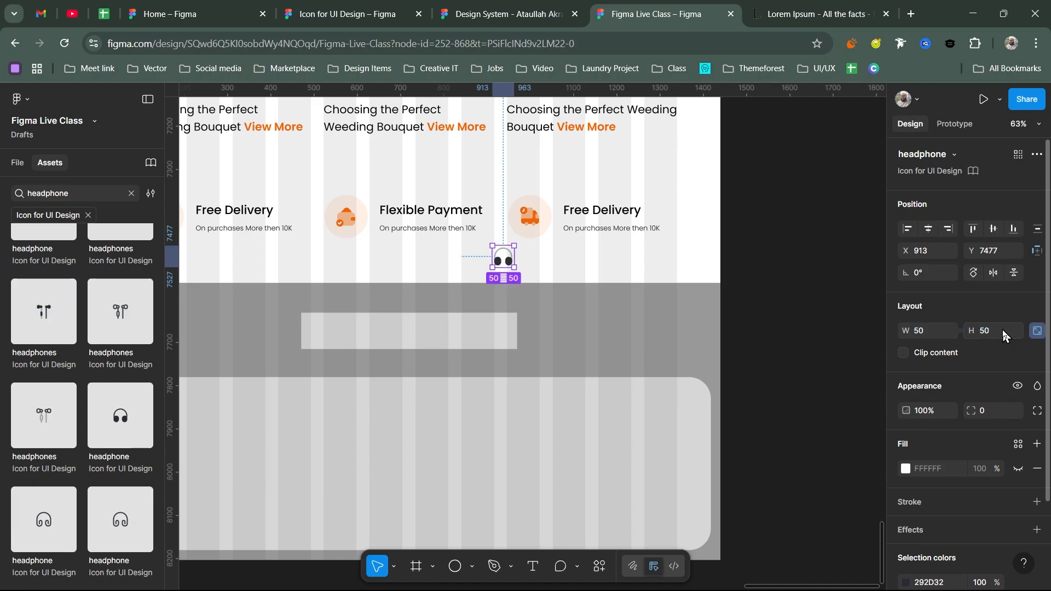
pyautogui.scroll(-2, 1012, 513)
pyautogui.click(906, 481)
pyautogui.scroll(-5, 777, 482)
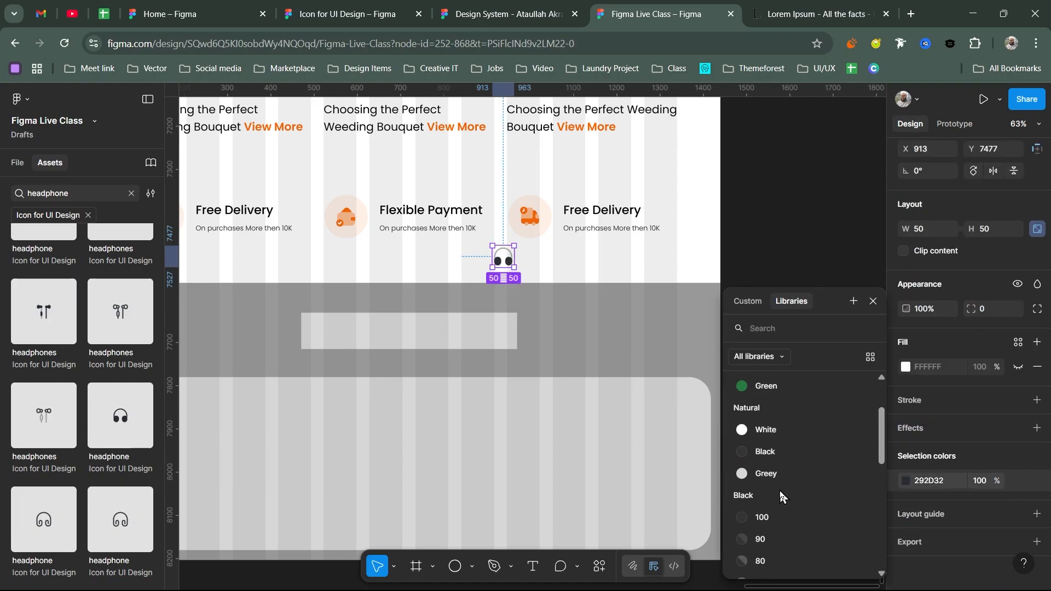
pyautogui.scroll(-3, 779, 491)
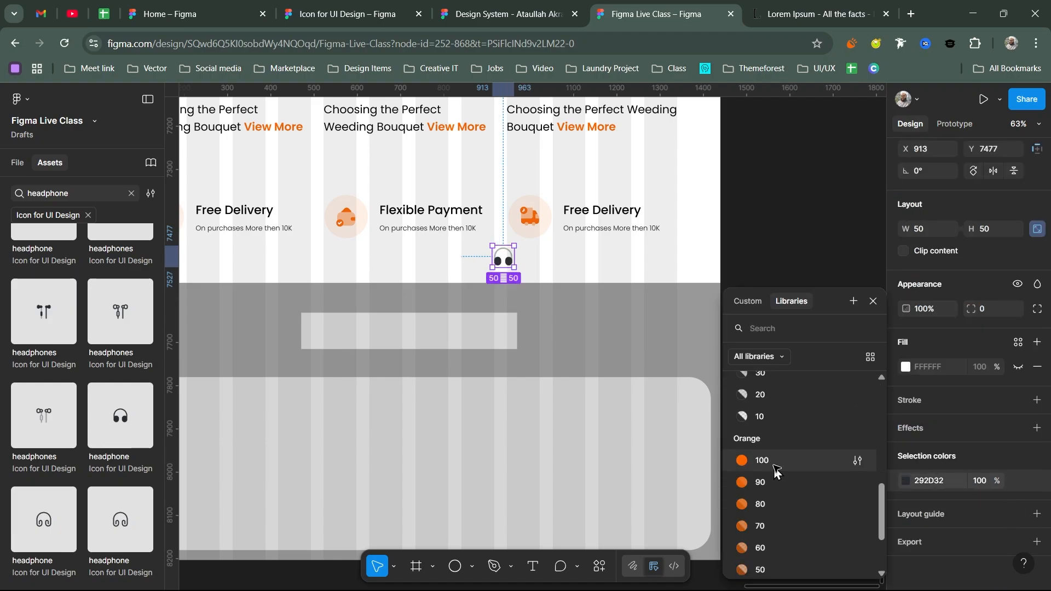
pyautogui.click(772, 464)
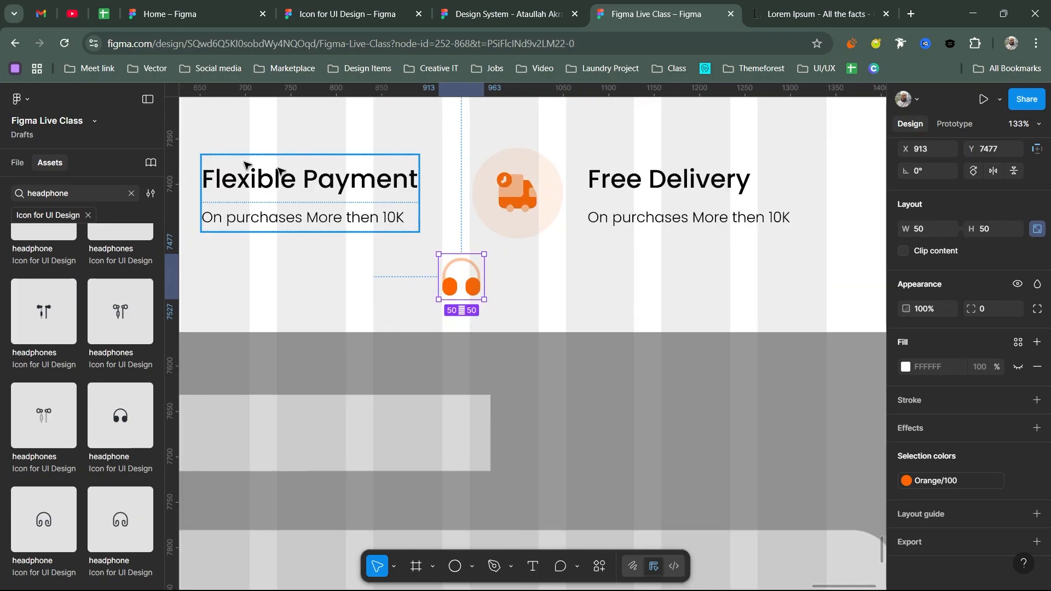
# - Delete the truck icon and place the headphone in the peach circle, selecting both
pyautogui.click(523, 189)
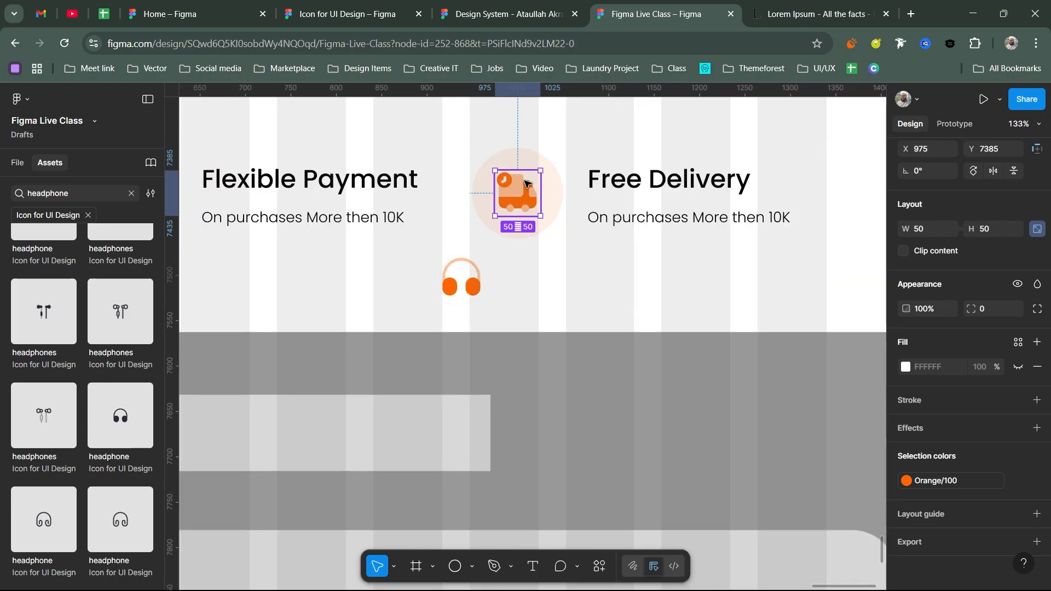
pyautogui.press('Delete')
pyautogui.moveTo(474, 299); pyautogui.dragTo(530, 204)
pyautogui.keyDown('shift'); pyautogui.click(553, 180); pyautogui.keyUp('shift')
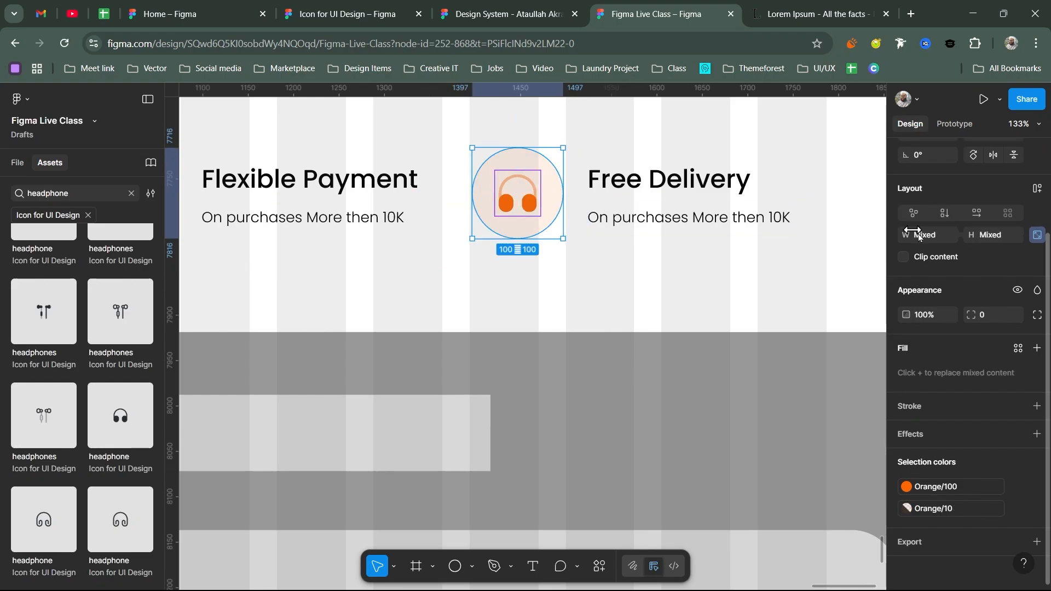
pyautogui.scroll(3, 919, 235)
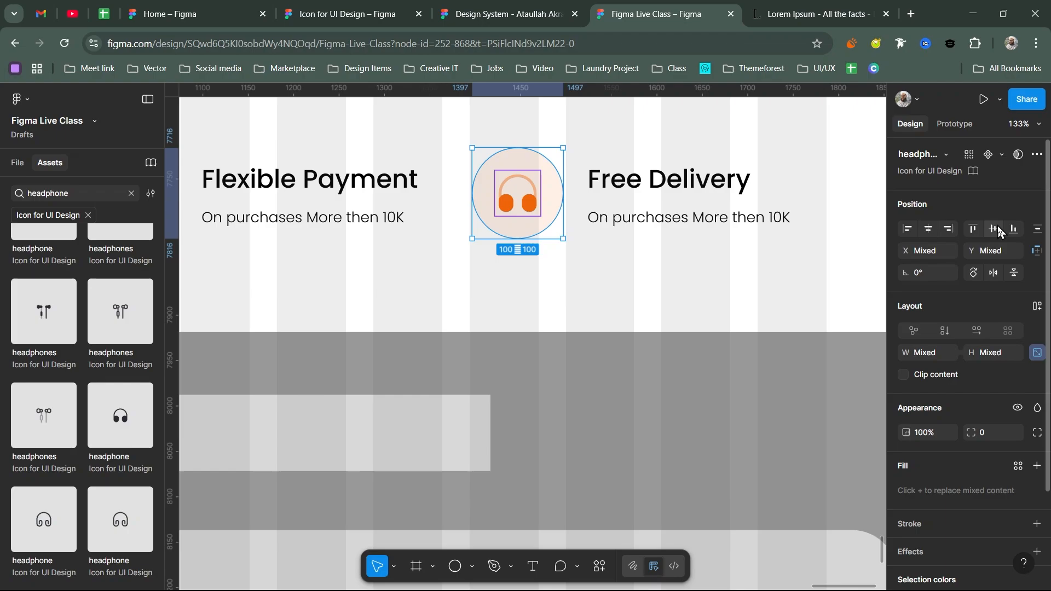
pyautogui.click(515, 193)
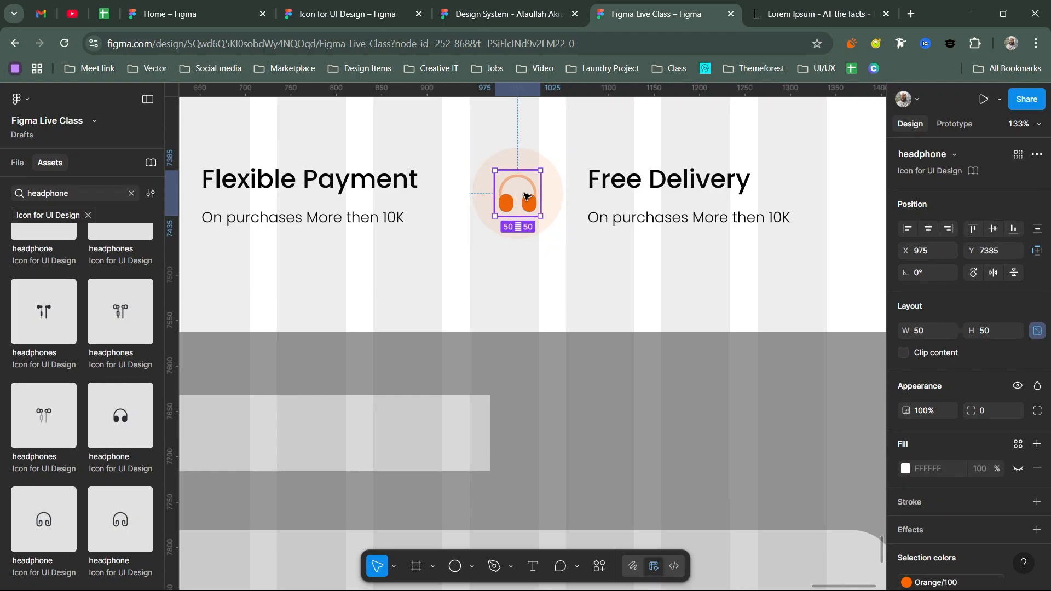
pyautogui.keyDown('shift'); pyautogui.click(558, 197); pyautogui.keyUp('shift')
# - Frame the circle with the headphone and retitle the third card '24/7 Support'
pyautogui.hotkey('ctrl', 'alt', 'g')
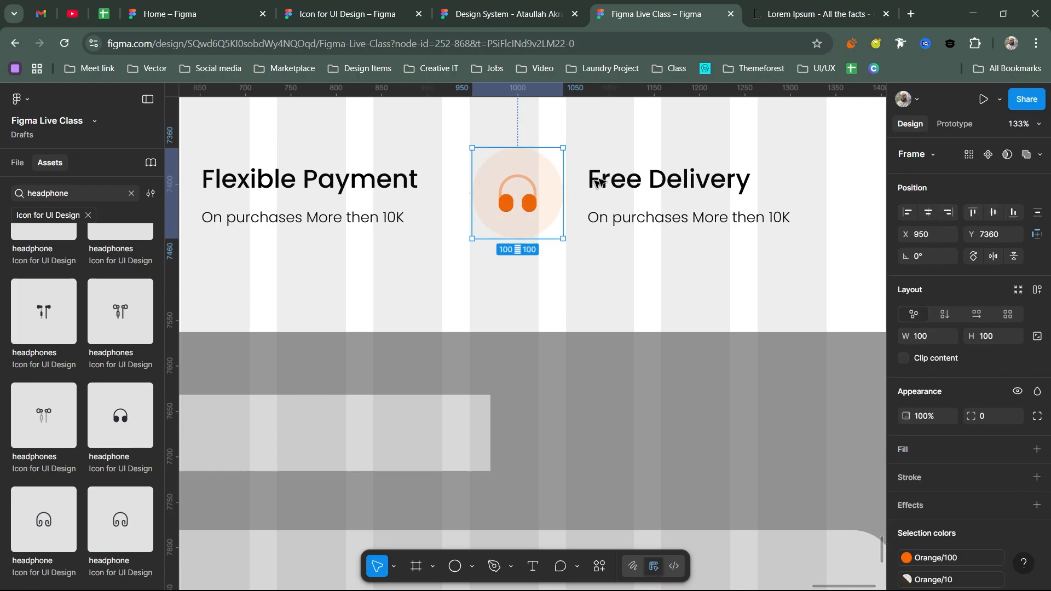
pyautogui.doubleClick(602, 180)
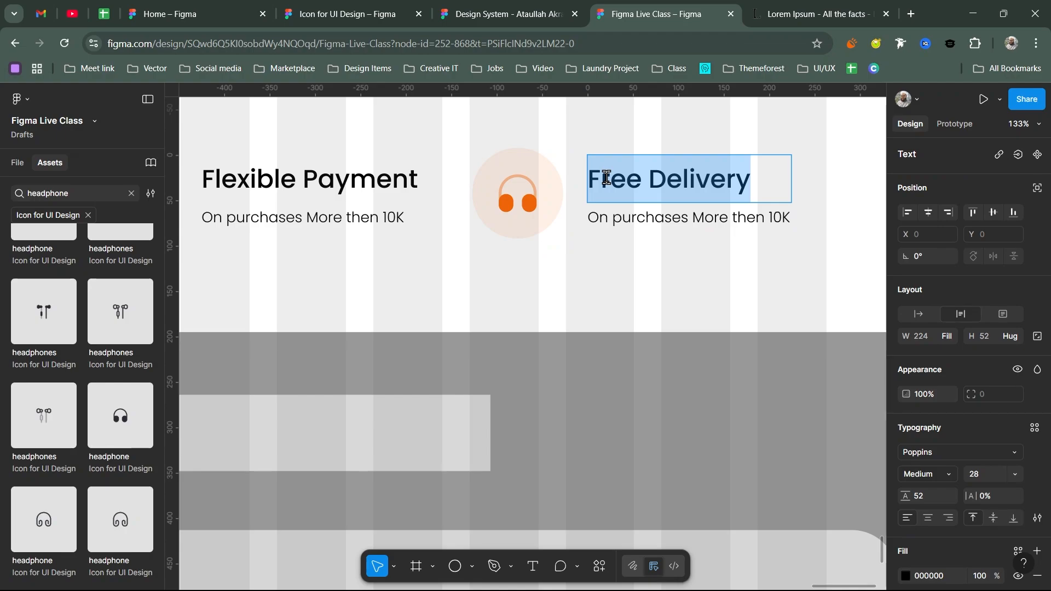
pyautogui.write('24')
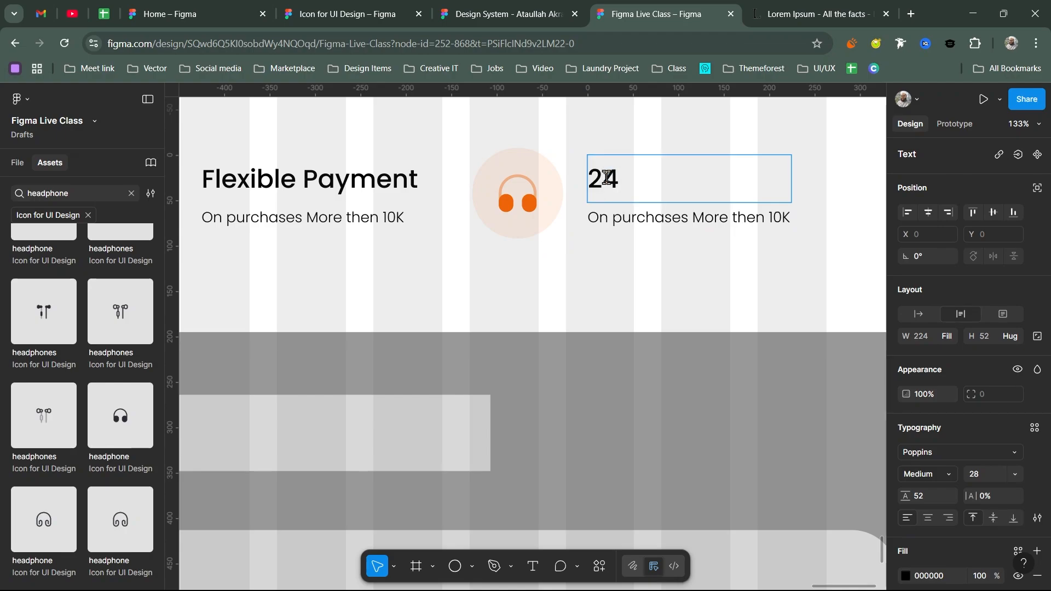
pyautogui.press('BackSpace')
pyautogui.press('BackSpace')
pyautogui.write('7')
pyautogui.press('BackSpace')
pyautogui.write('24/7 Support')
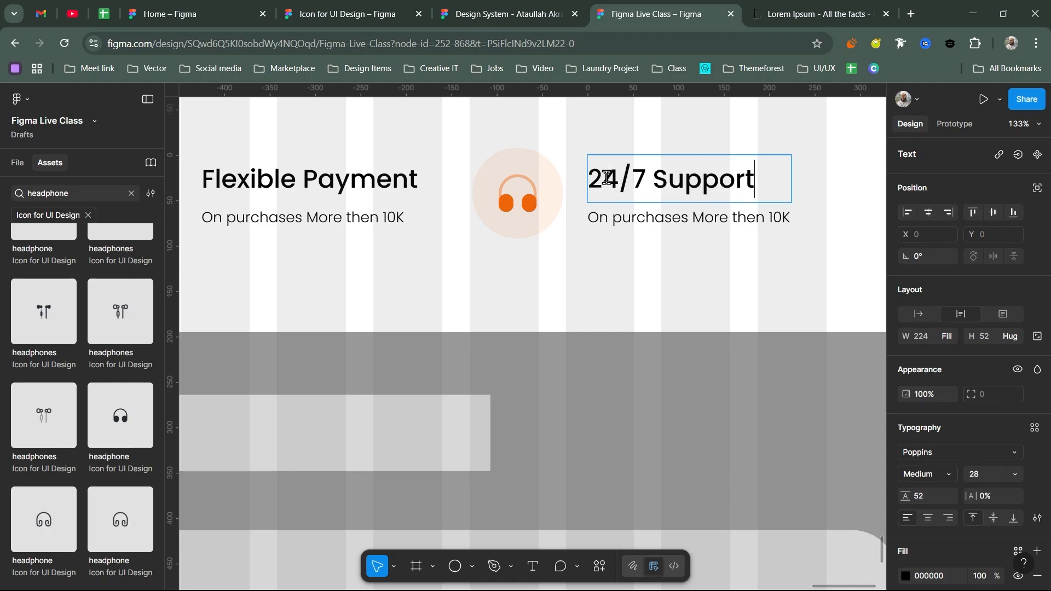
pyautogui.press('Escape')
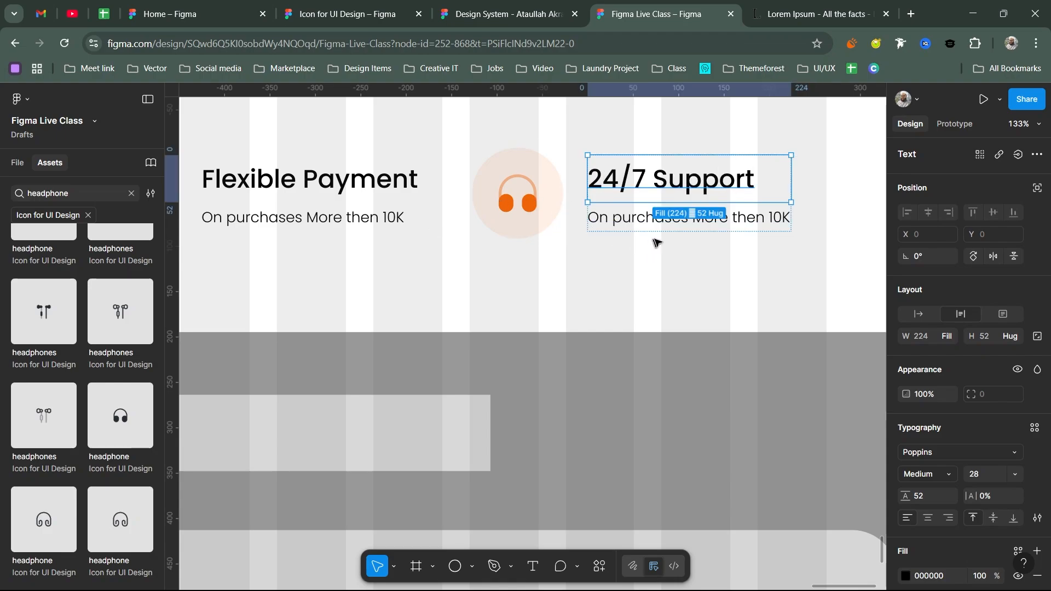
# - Select the headphone icon together with the 24/7 Support text
pyautogui.scroll(-5, 705, 225)
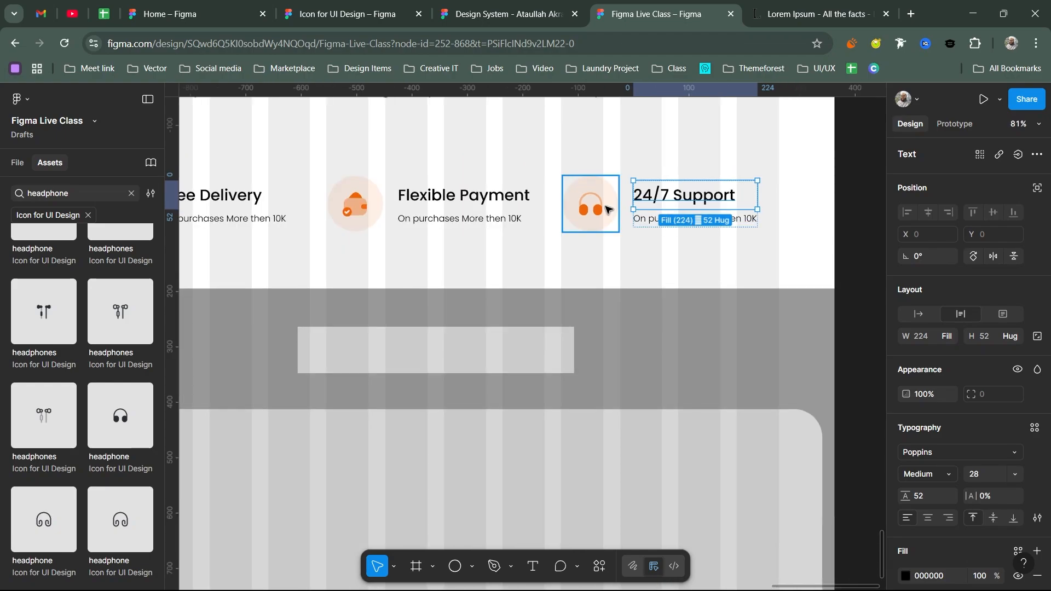
pyautogui.click(606, 208)
pyautogui.keyDown('shift'); pyautogui.click(660, 207); pyautogui.keyUp('shift')
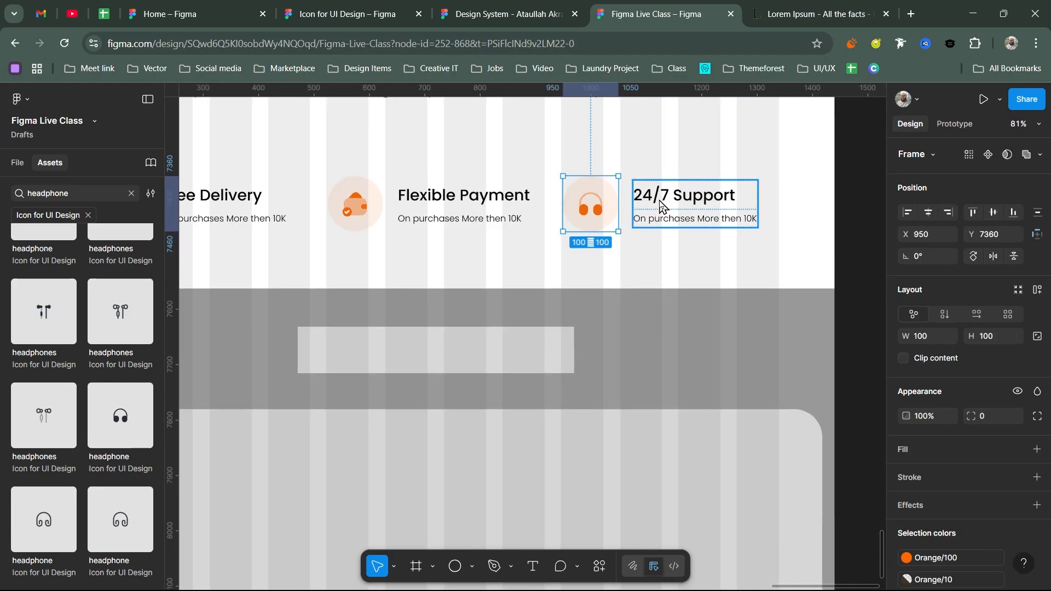
# - Wrap the Flexible Payment texts, then its icon and text, in auto layout
pyautogui.click(505, 200)
pyautogui.hotkey('shift', 'a')
pyautogui.keyDown('shift'); pyautogui.click(374, 201); pyautogui.keyUp('shift')
pyautogui.hotkey('shift', 'a')
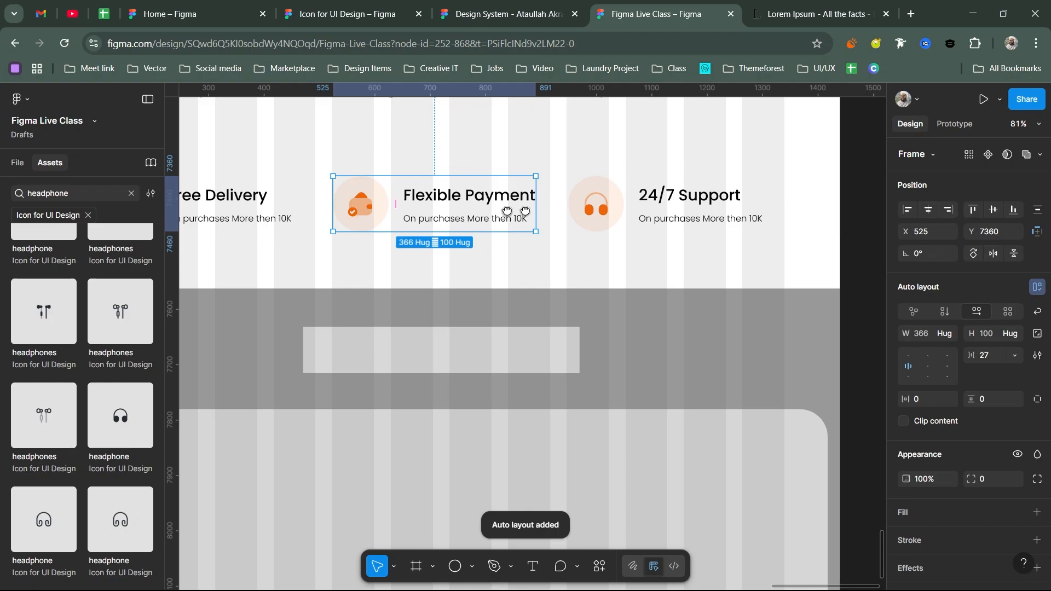
# - Check the spacing and widen the Free Delivery and 24/7 Support items to about 390
pyautogui.hscroll(-5, 382, 236)
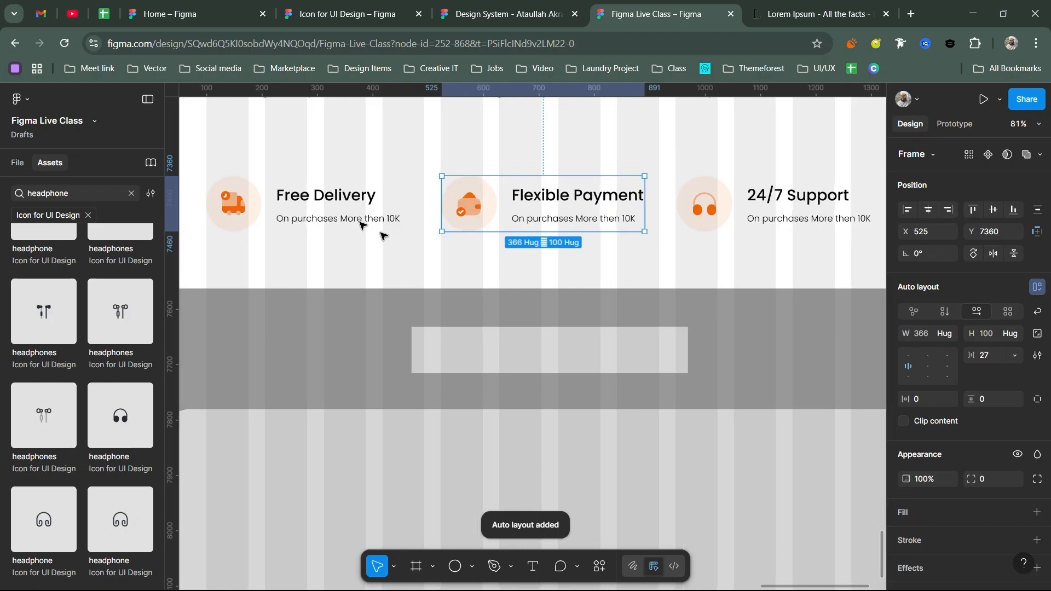
pyautogui.hotkey('ctrl', 'a')
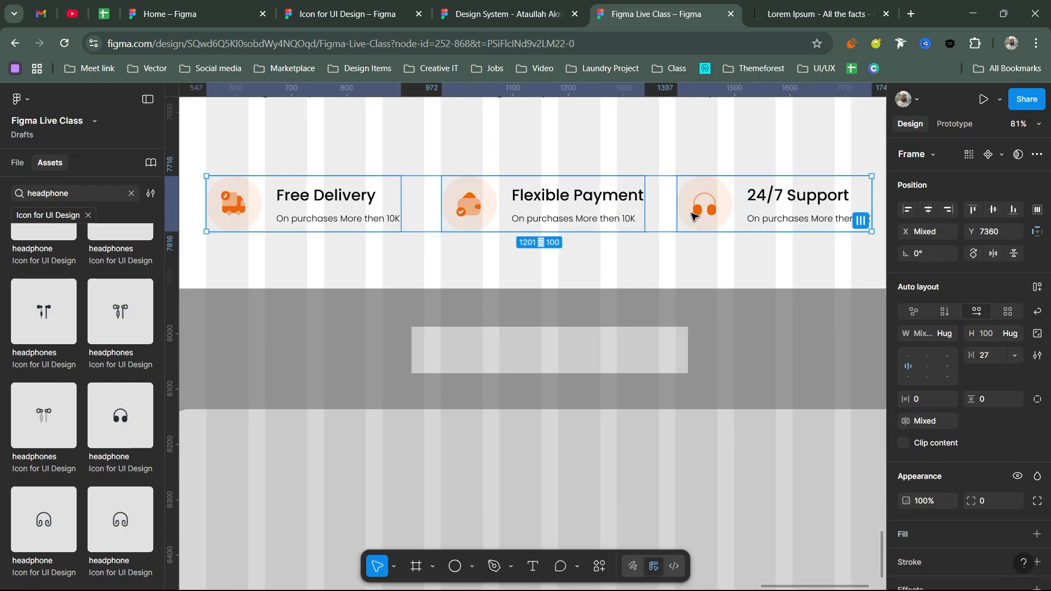
pyautogui.scroll(-5, 692, 216)
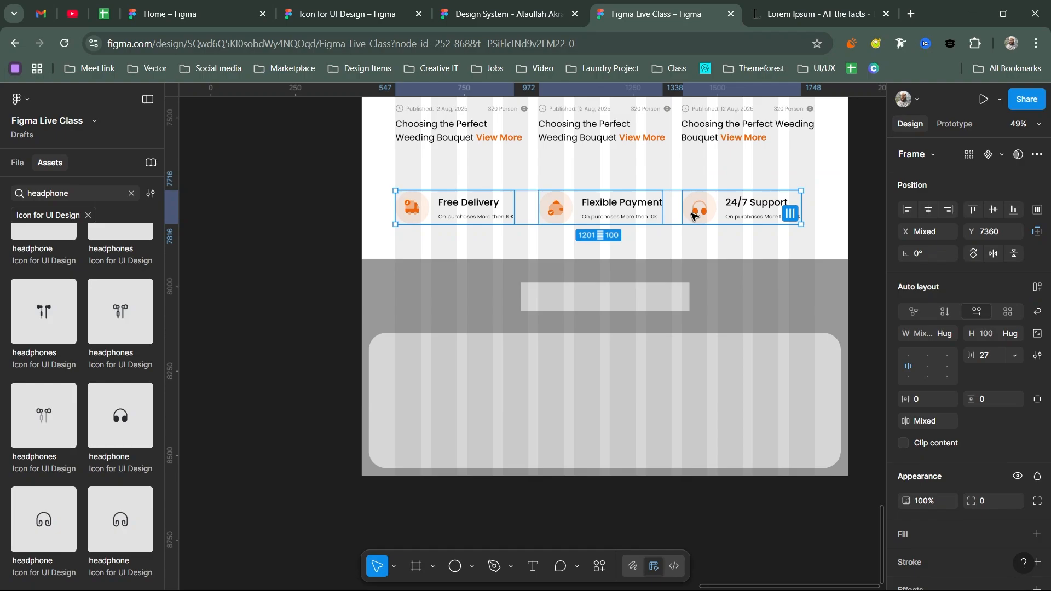
pyautogui.scroll(3, 559, 296)
pyautogui.hscroll(2, 559, 295)
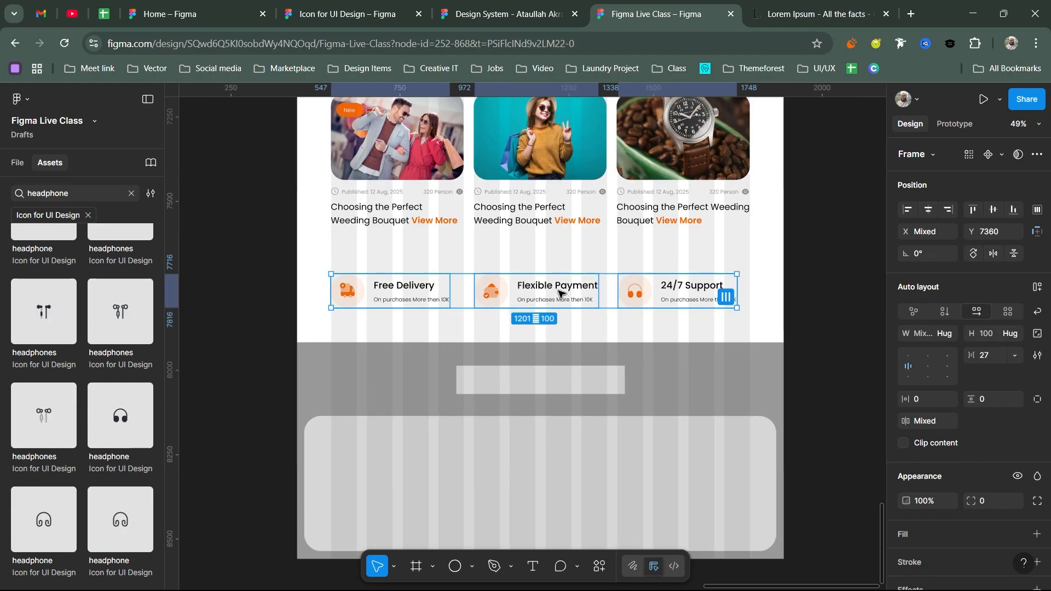
pyautogui.press('alt')
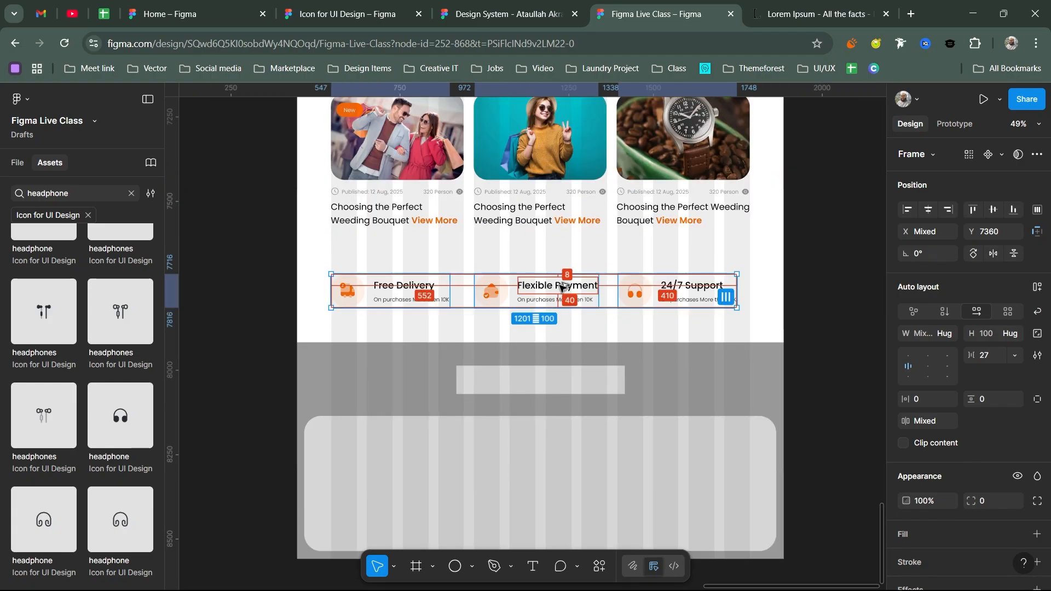
pyautogui.click(445, 288)
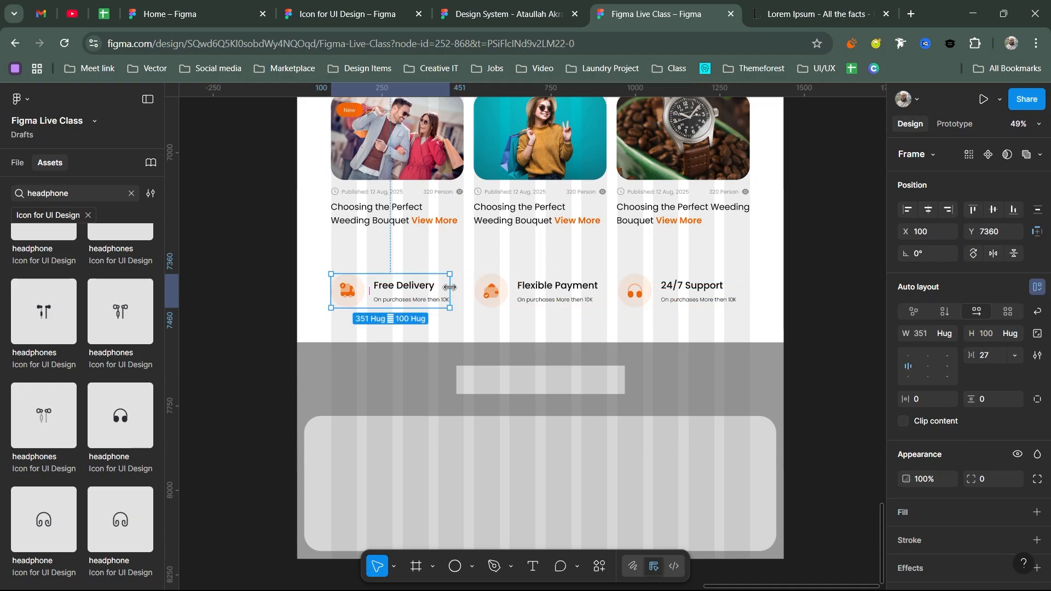
pyautogui.moveTo(458, 288); pyautogui.dragTo(462, 288)
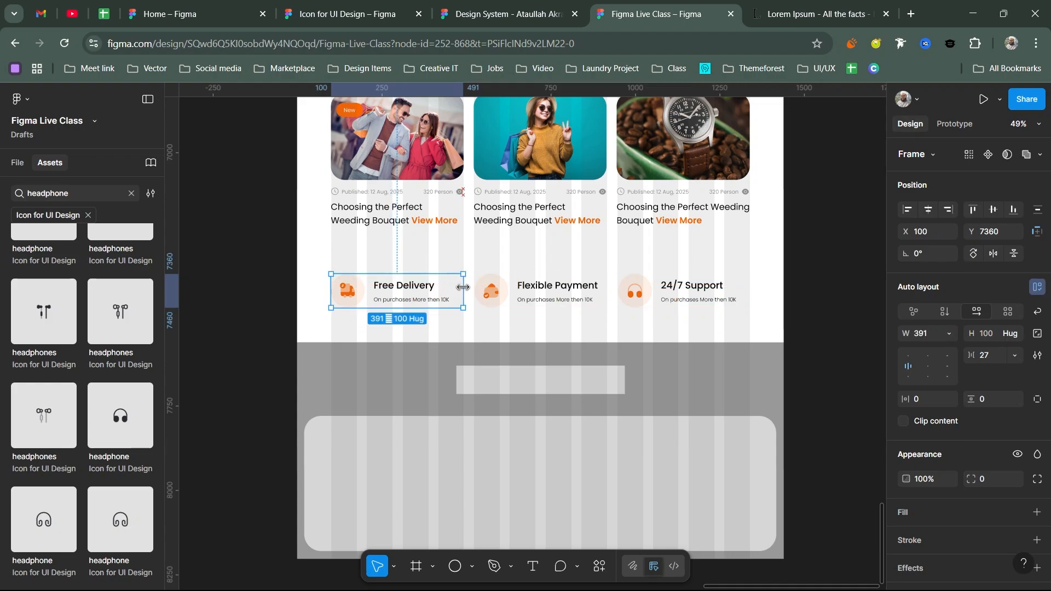
pyautogui.click(542, 290)
pyautogui.click(685, 291)
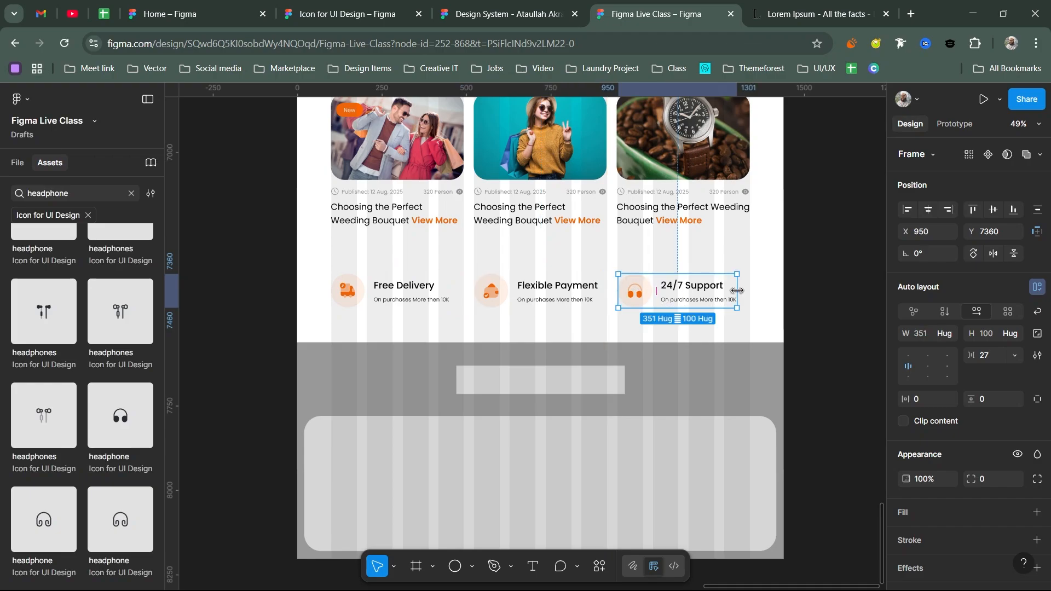
pyautogui.moveTo(738, 291); pyautogui.dragTo(750, 291)
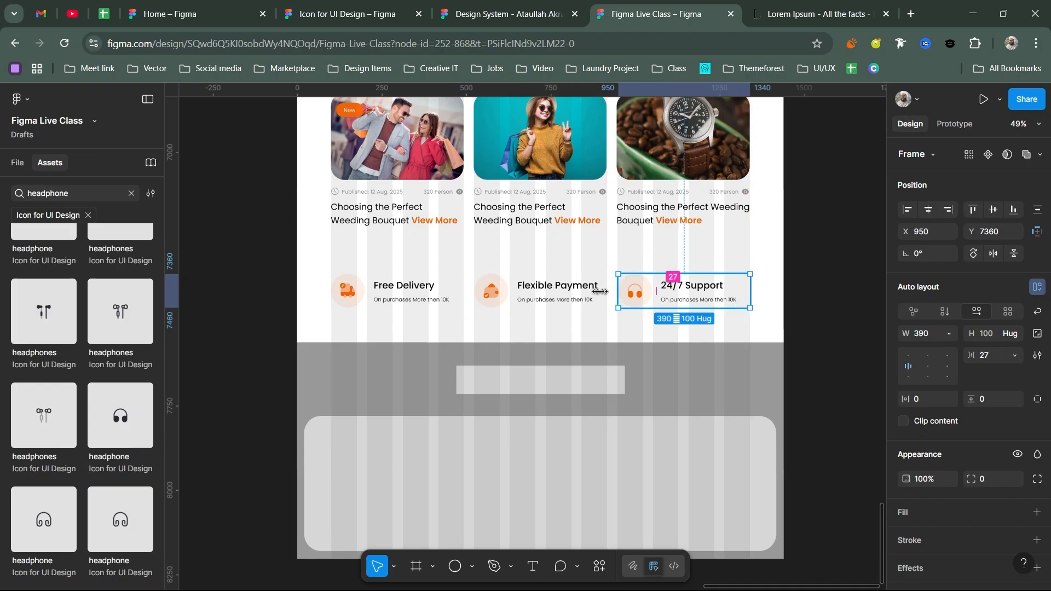
# - Join the three feature items in one 1241-wide auto-layout row with a 34 gap
pyautogui.click(556, 292)
pyautogui.click(424, 298)
pyautogui.keyDown('shift'); pyautogui.click(547, 293); pyautogui.keyUp('shift')
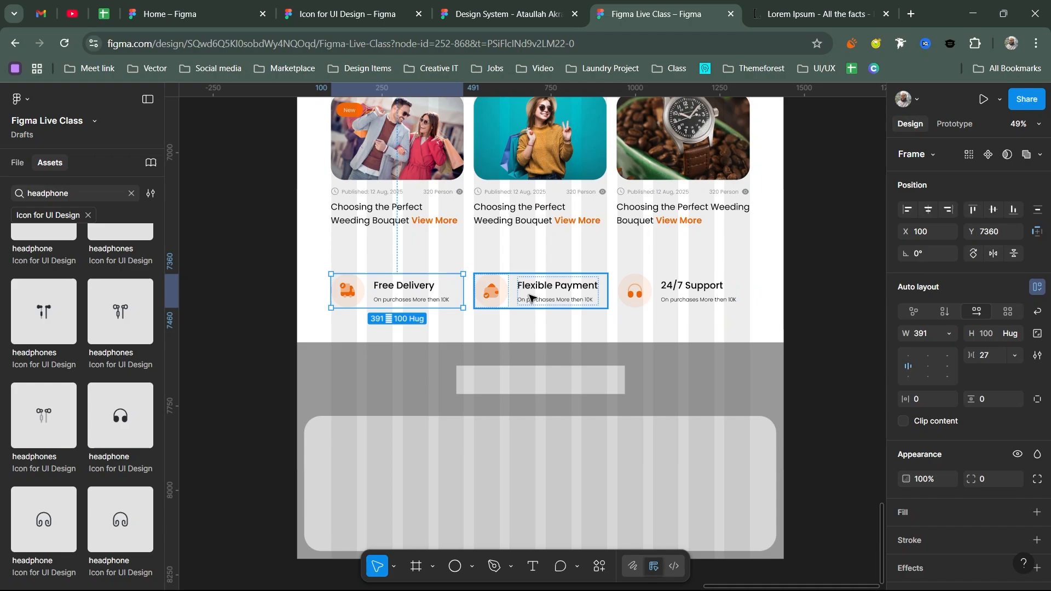
pyautogui.keyDown('shift'); pyautogui.click(683, 294); pyautogui.keyUp('shift')
pyautogui.hotkey('shift', 'a')
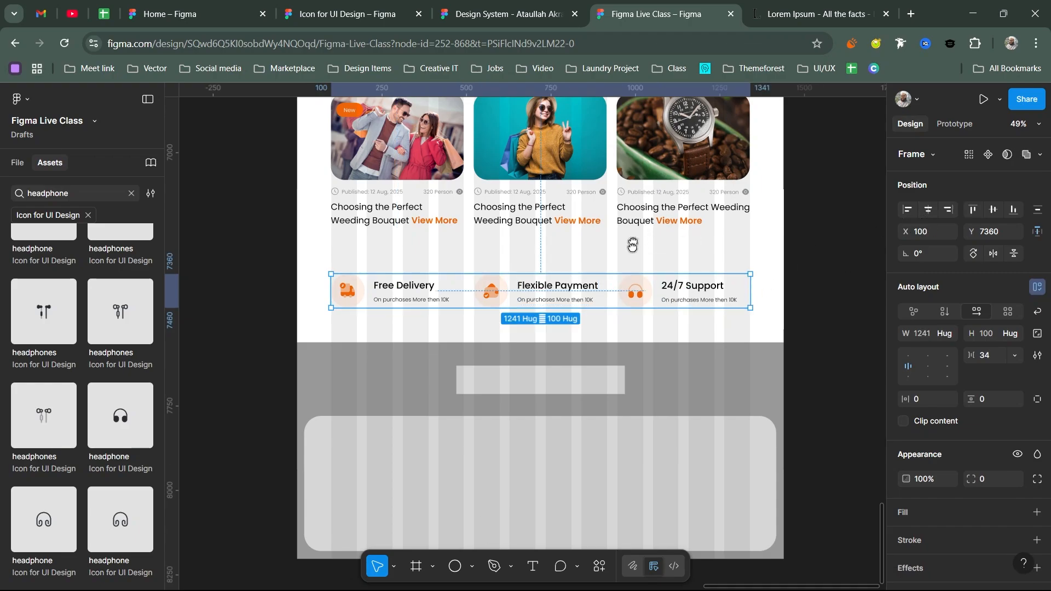
pyautogui.scroll(5, 605, 422)
pyautogui.scroll(-4, 605, 228)
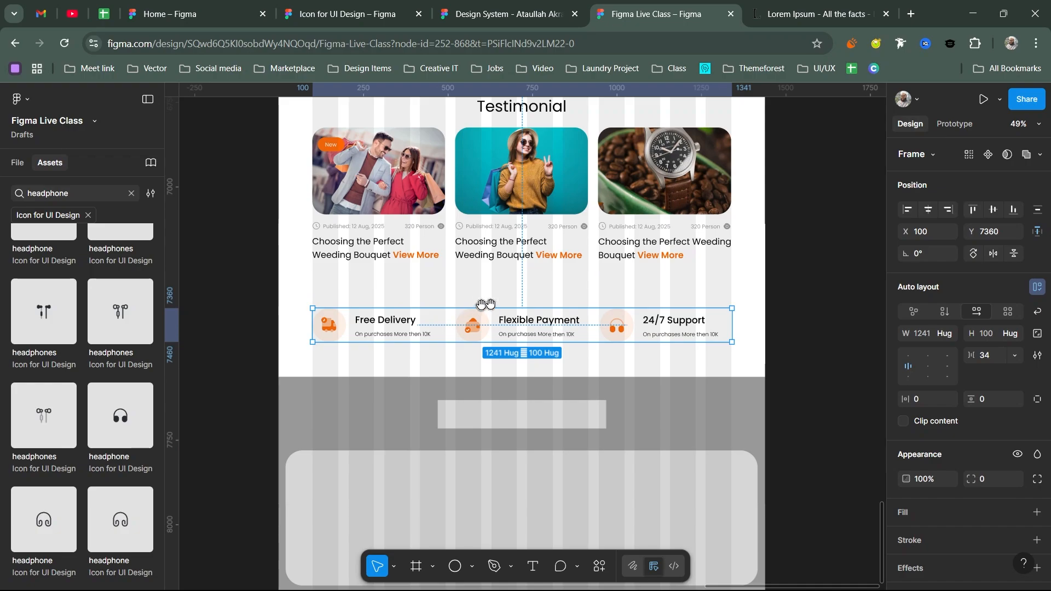
pyautogui.scroll(-2, 475, 300)
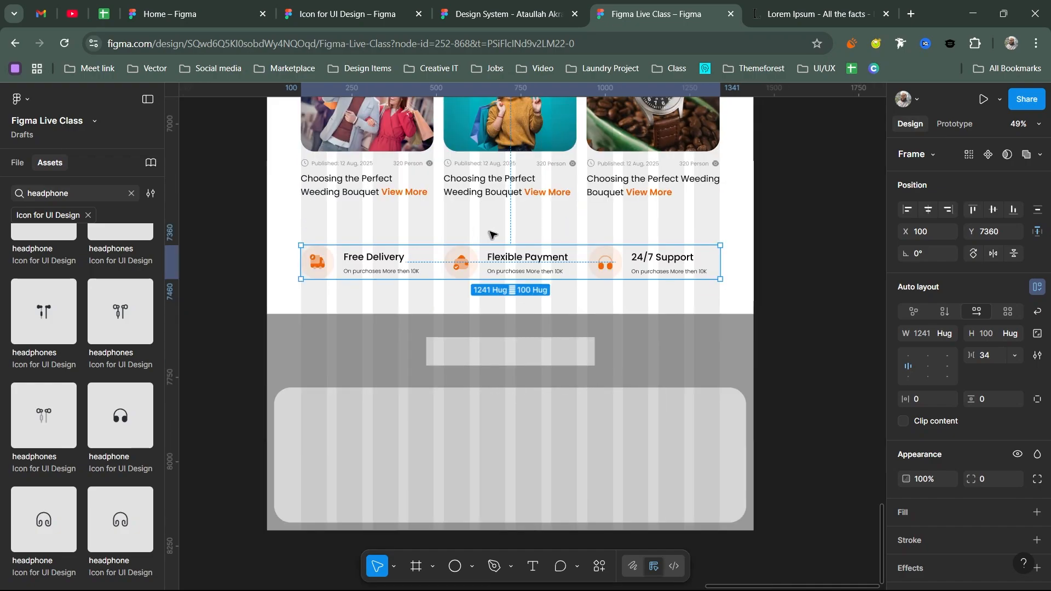
pyautogui.moveTo(509, 353); pyautogui.dragTo(501, 243)
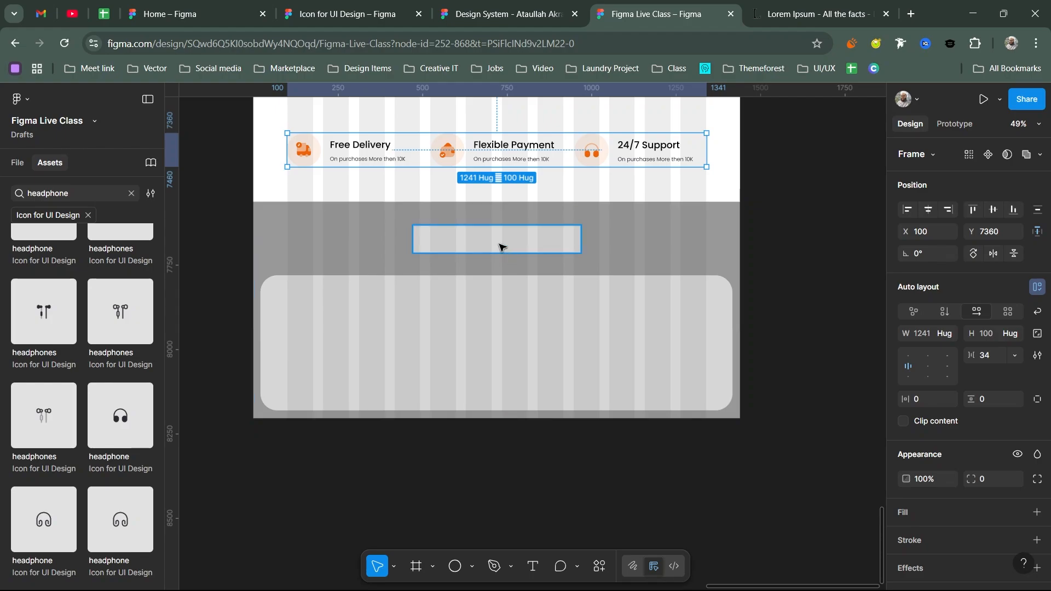
# - Widen the grey placeholder bar, lock its proportions and set its height to 6
pyautogui.click(500, 244)
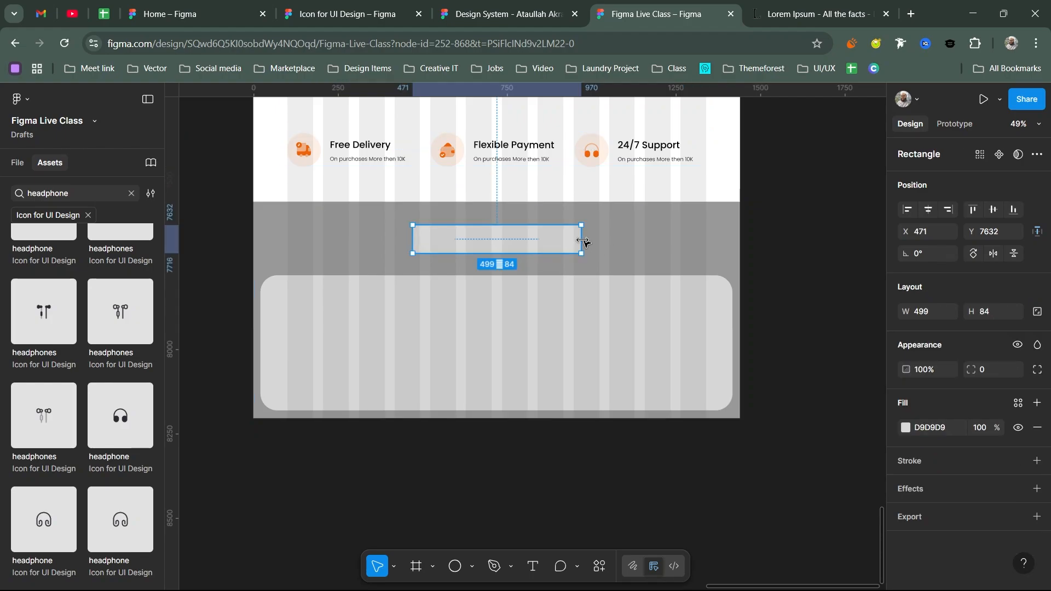
pyautogui.moveTo(582, 239); pyautogui.dragTo(599, 240)
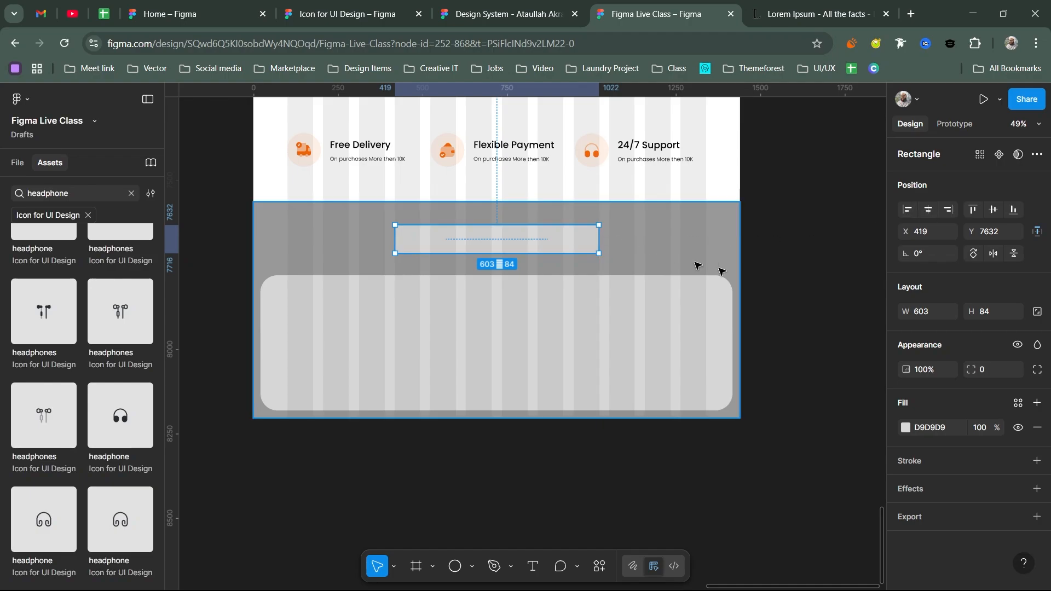
pyautogui.click(1037, 312)
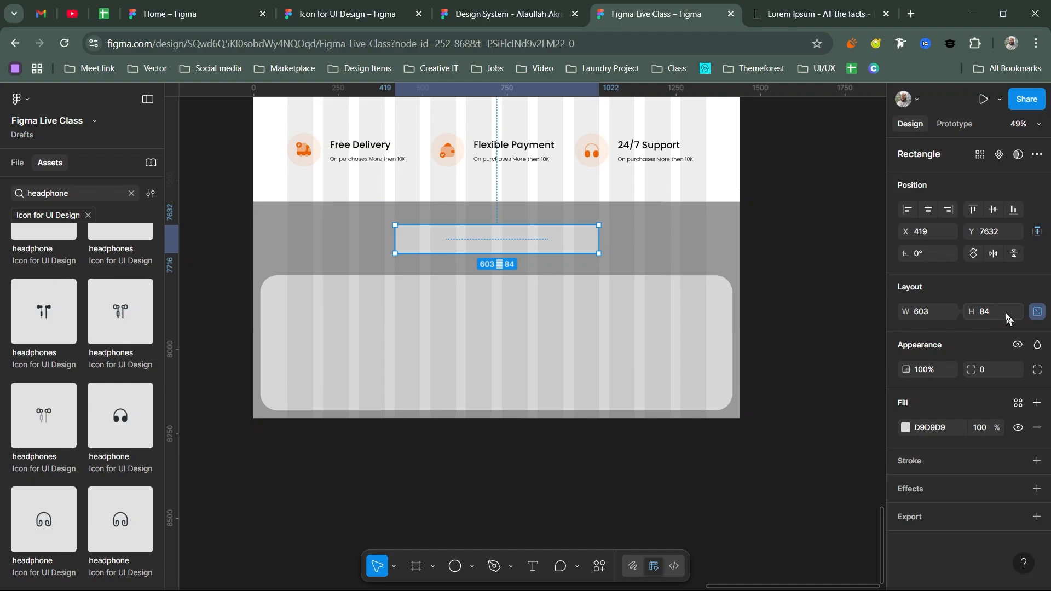
pyautogui.click(997, 316)
pyautogui.write('6')
pyautogui.click(773, 208)
pyautogui.scroll(2, 776, 274)
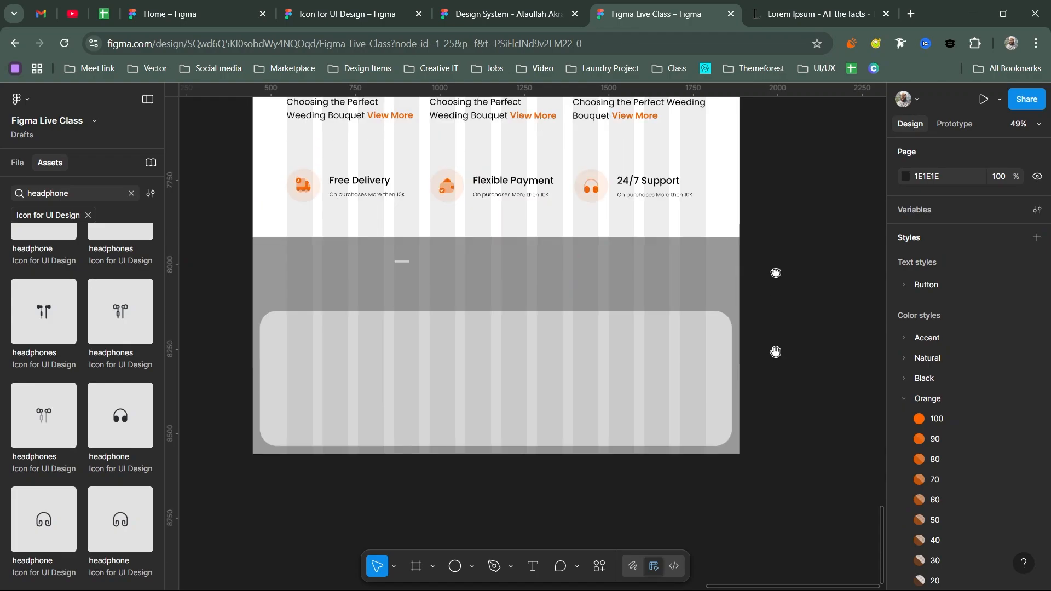
pyautogui.scroll(5, 734, 272)
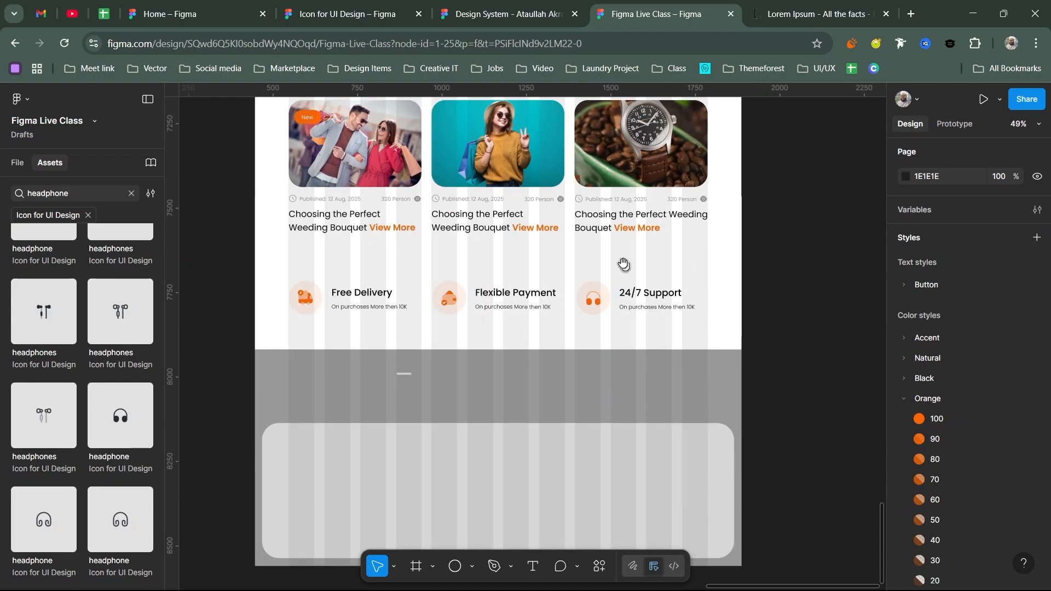
pyautogui.scroll(8, 623, 264)
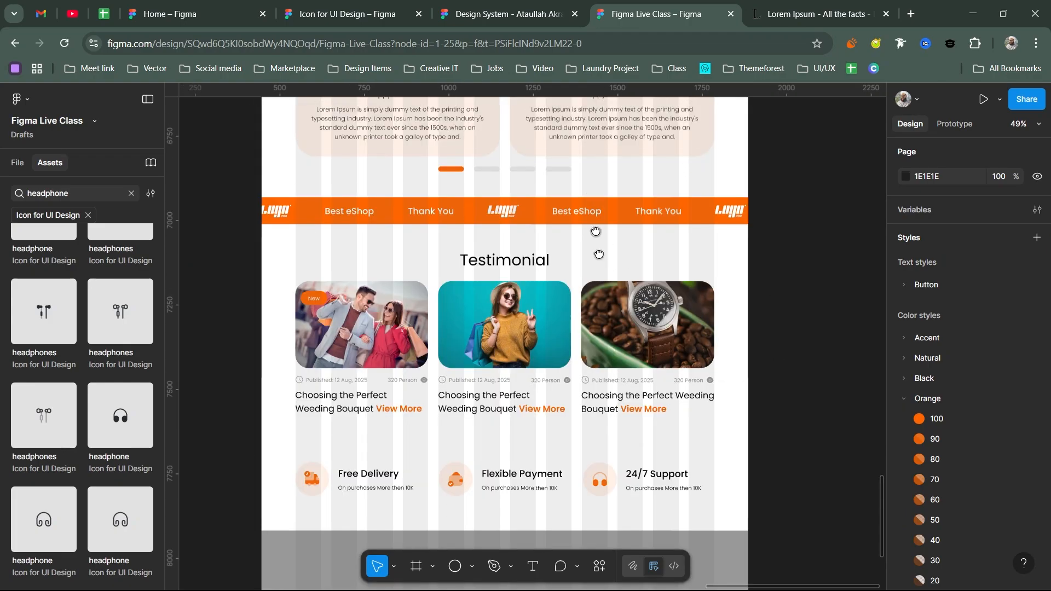
pyautogui.scroll(10, 599, 254)
pyautogui.click(567, 148)
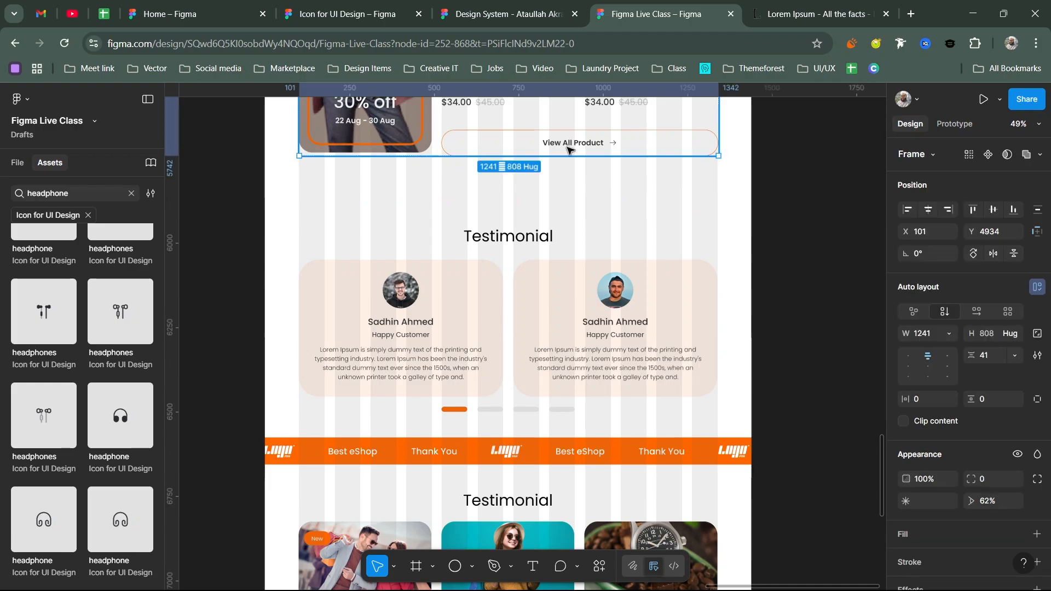
pyautogui.doubleClick(568, 148)
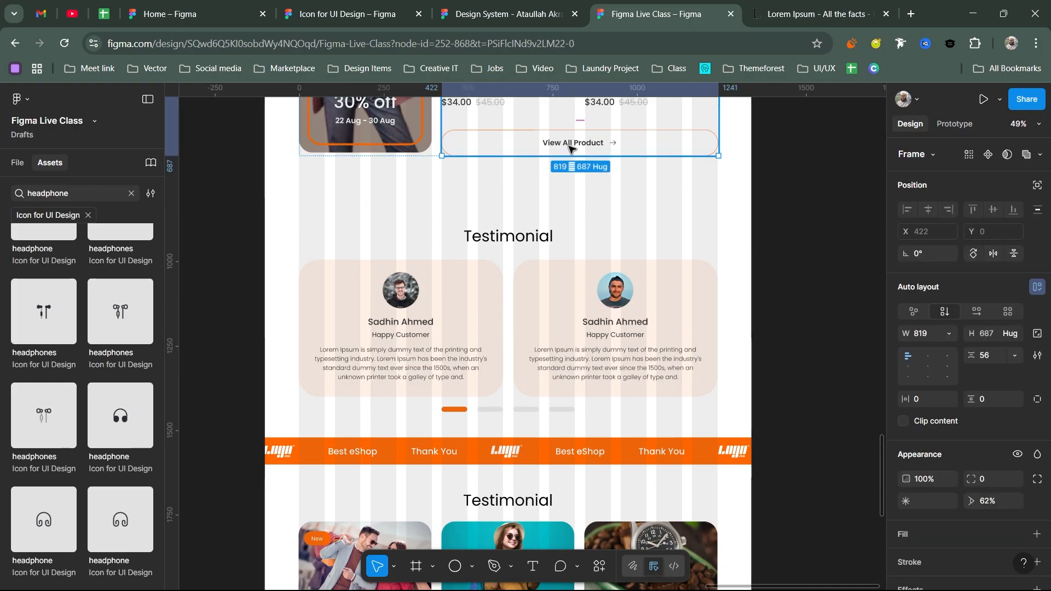
pyautogui.doubleClick(569, 147)
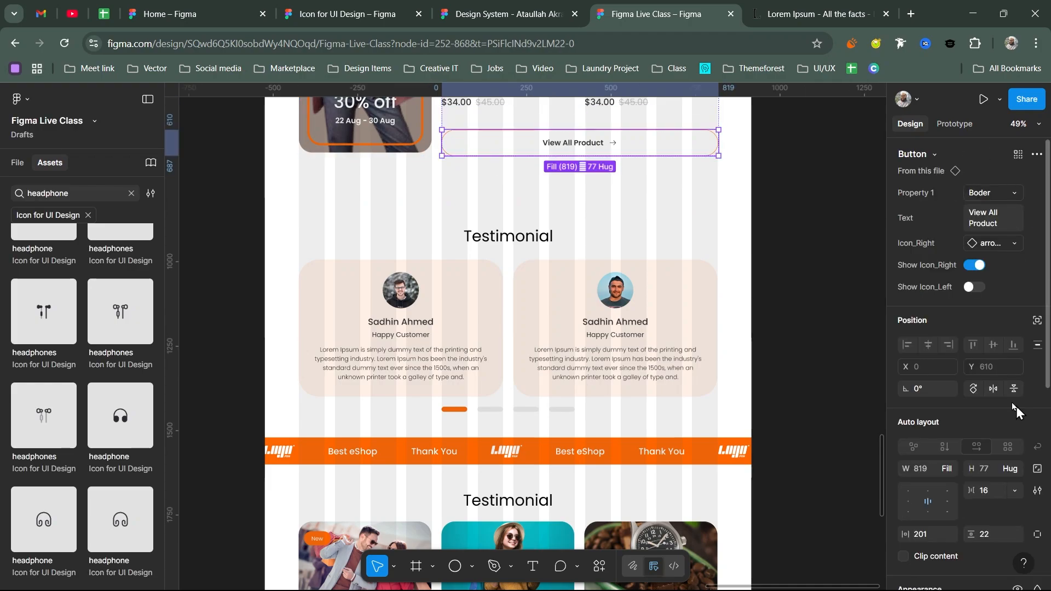
pyautogui.scroll(-2, 1016, 406)
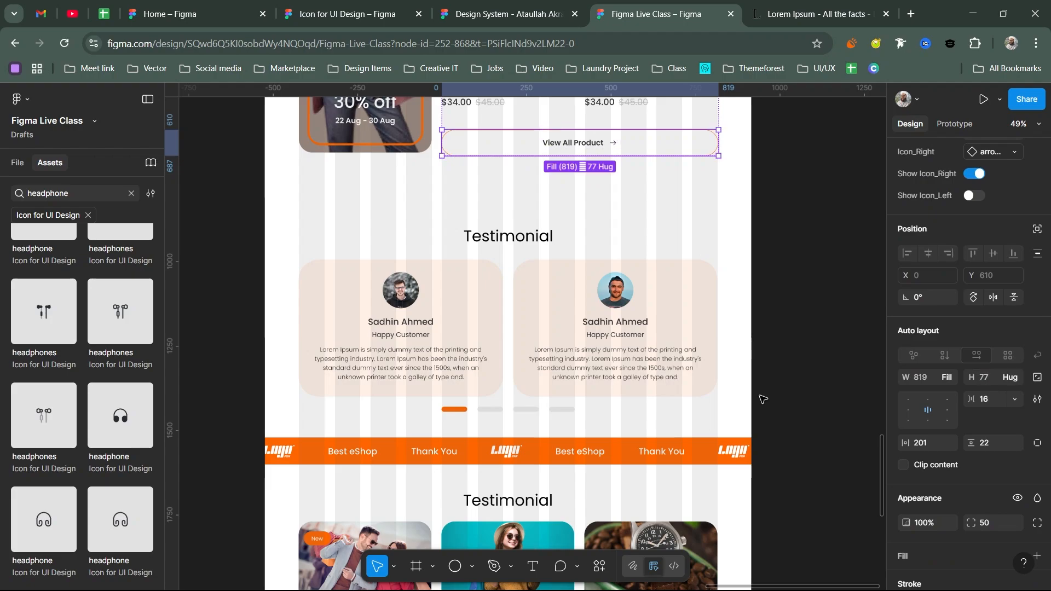
pyautogui.scroll(-5, 762, 399)
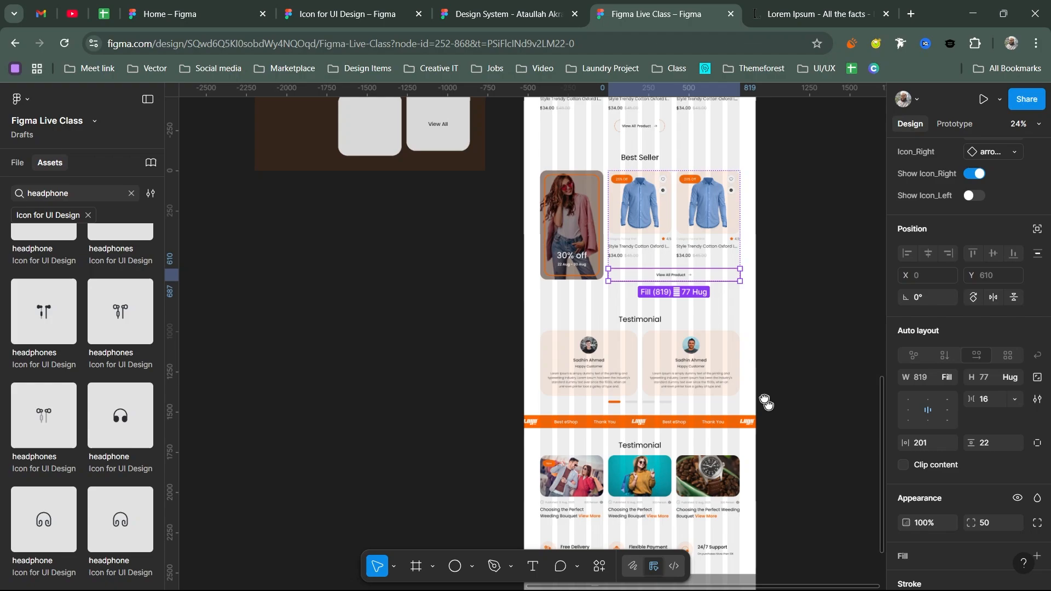
pyautogui.scroll(3, 550, 375)
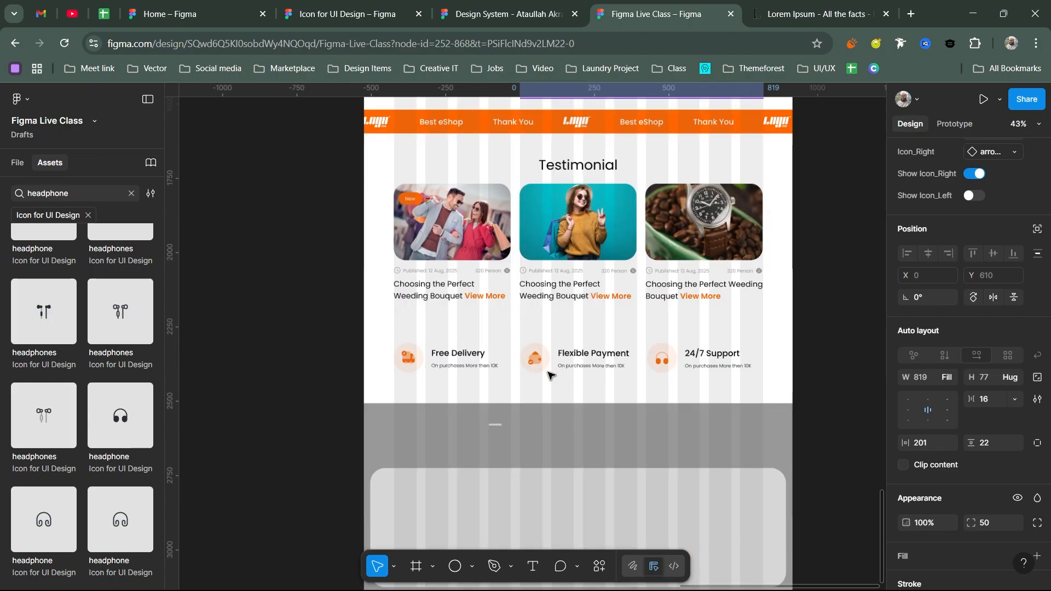
pyautogui.scroll(2, 550, 375)
pyautogui.press('Escape')
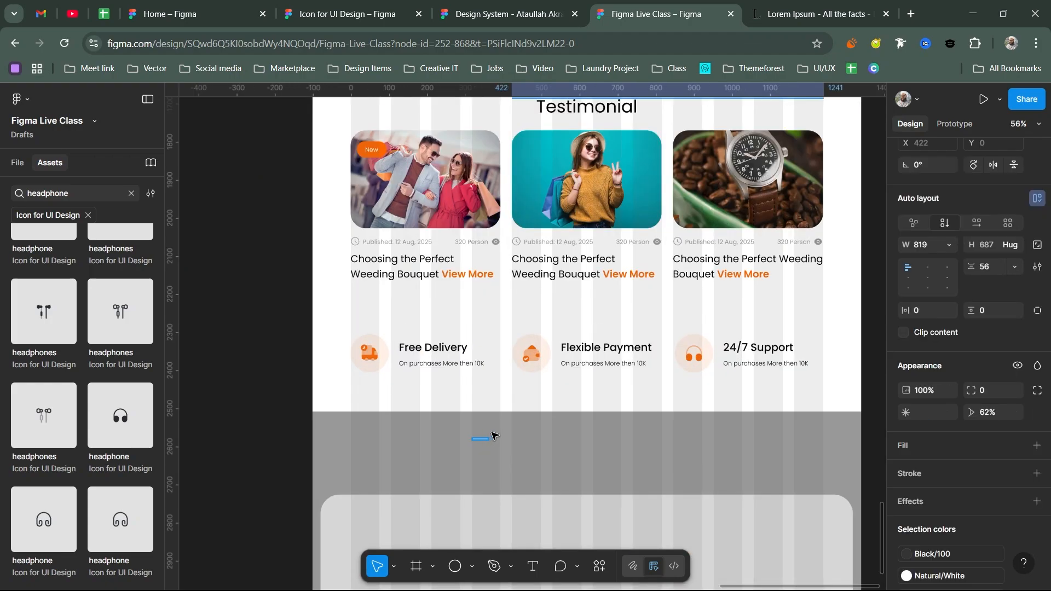
pyautogui.press('Escape')
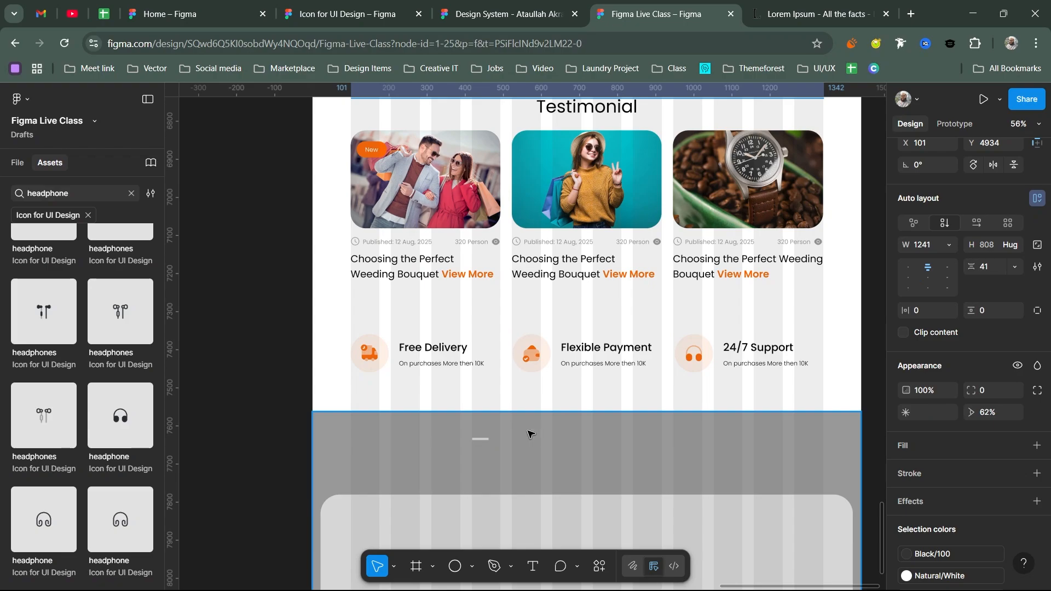
# - Set the grey bar's height to 72 and centre it horizontally in the section
pyautogui.click(528, 441)
pyautogui.click(988, 310)
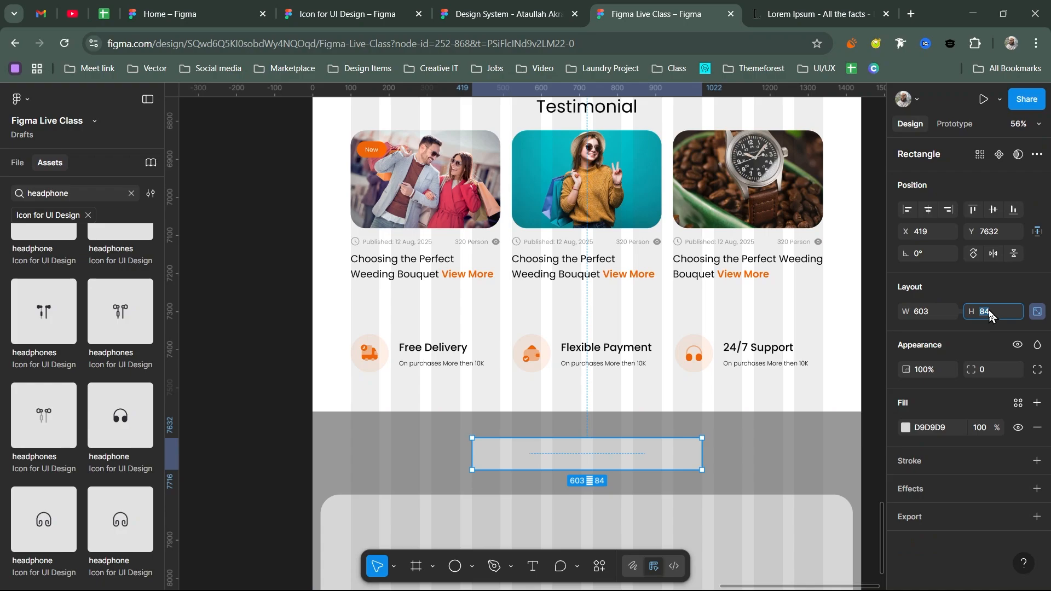
pyautogui.write('72')
pyautogui.press('Return')
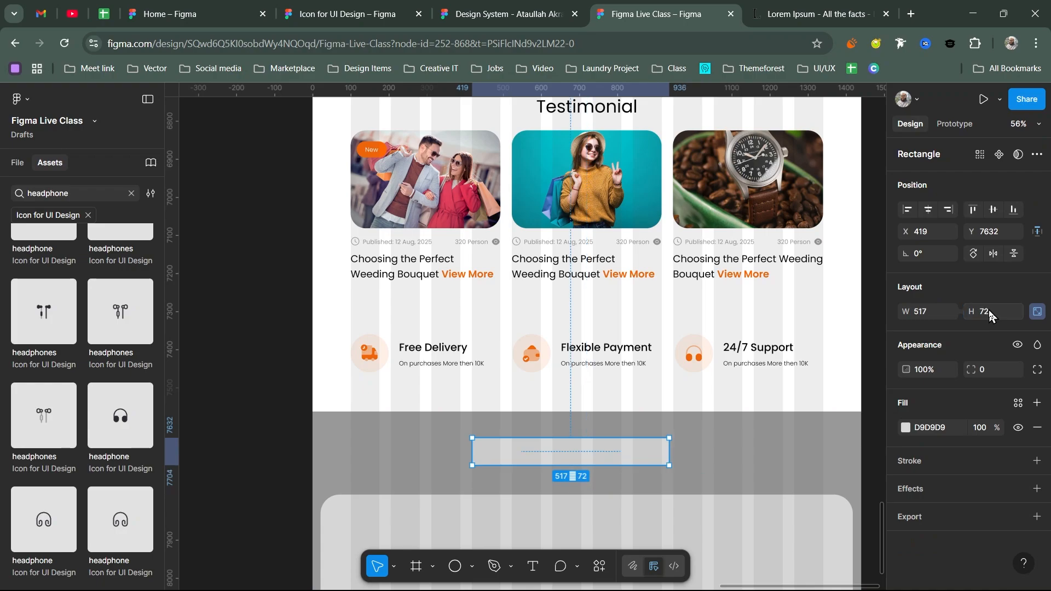
pyautogui.click(1037, 311)
pyautogui.click(926, 213)
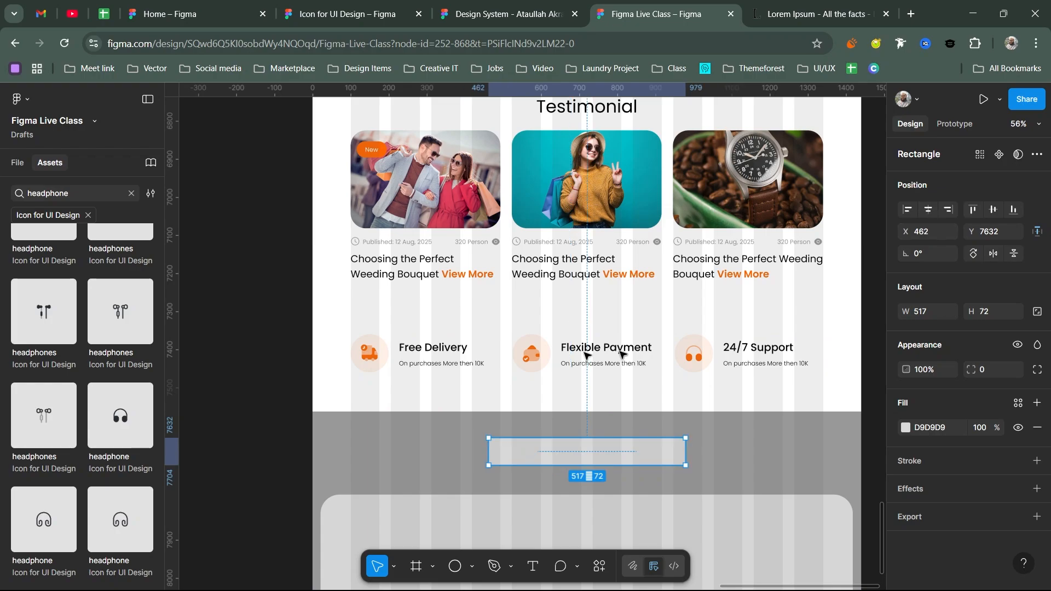
# - Round the bar's corners with a radius of 50
pyautogui.click(12, 163)
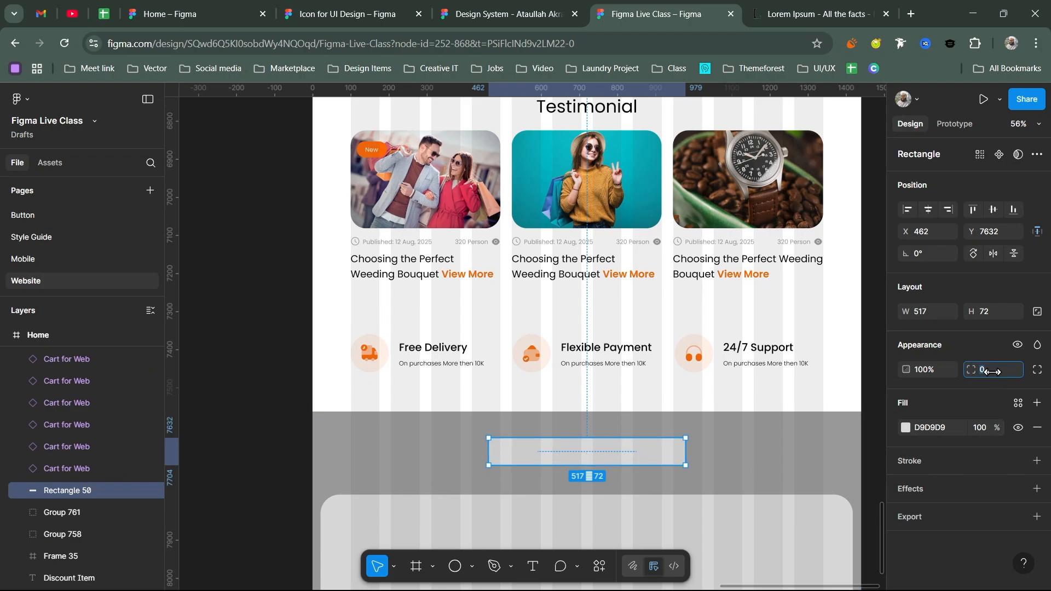
pyautogui.hotkey('alt', 'f')
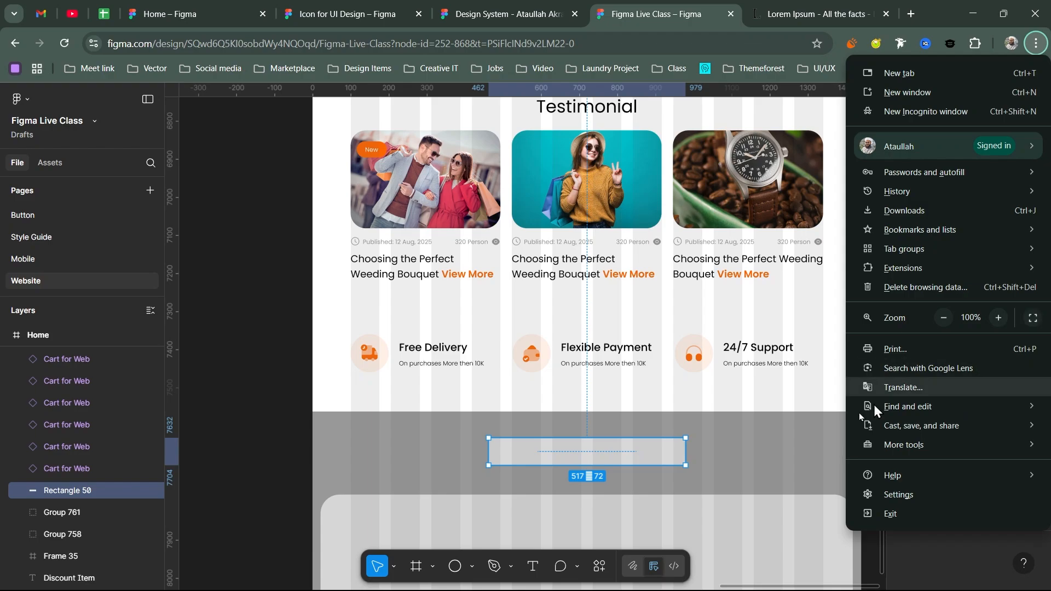
pyautogui.click(664, 453)
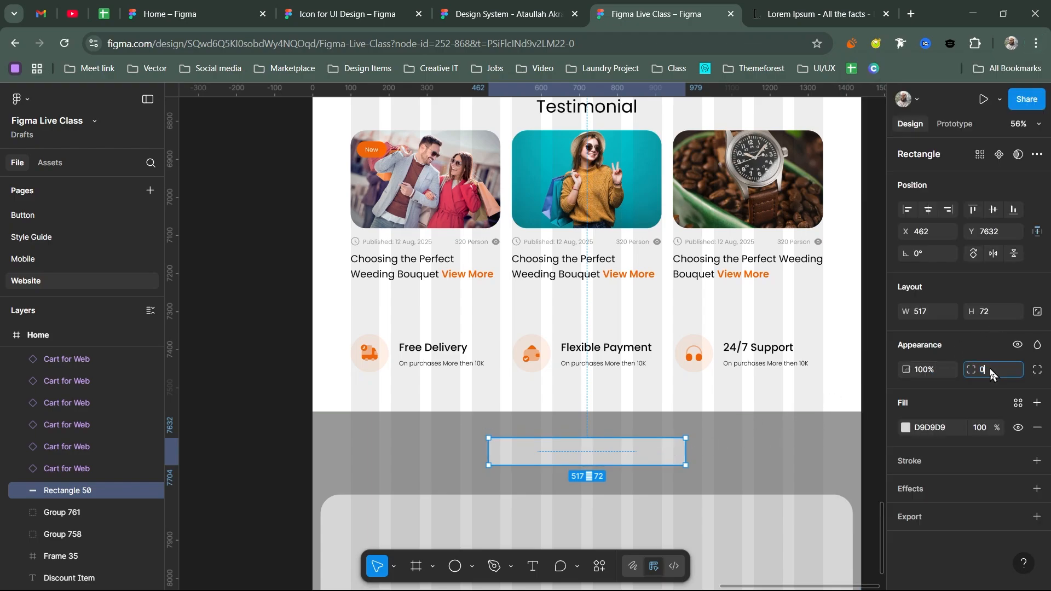
pyautogui.write('50')
pyautogui.press('Return')
# - Fill the section background with Orange/10 and the pill with Natural/White
pyautogui.click(774, 452)
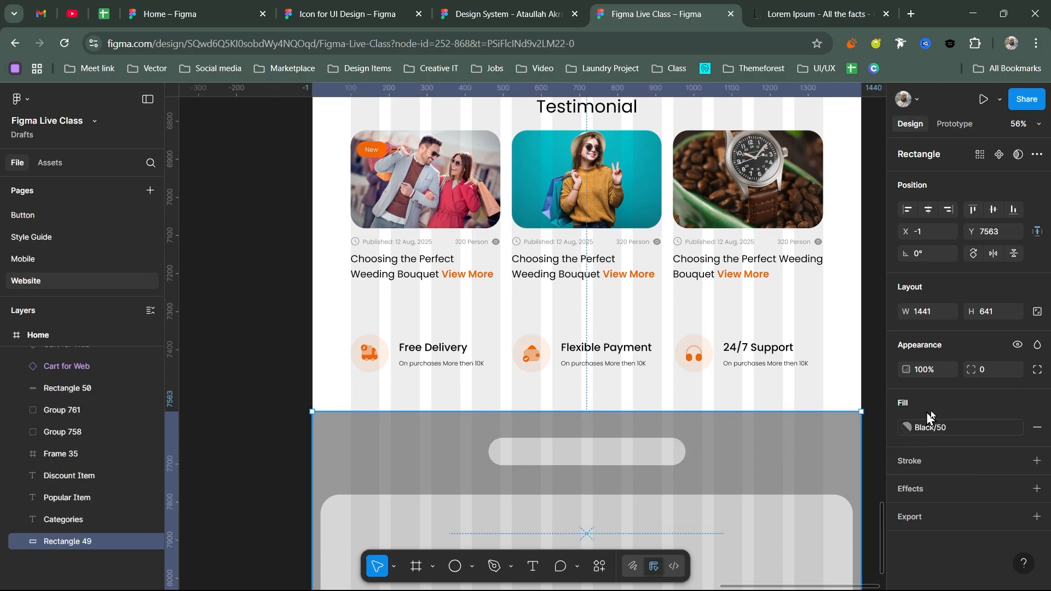
pyautogui.click(968, 429)
pyautogui.scroll(-5, 783, 485)
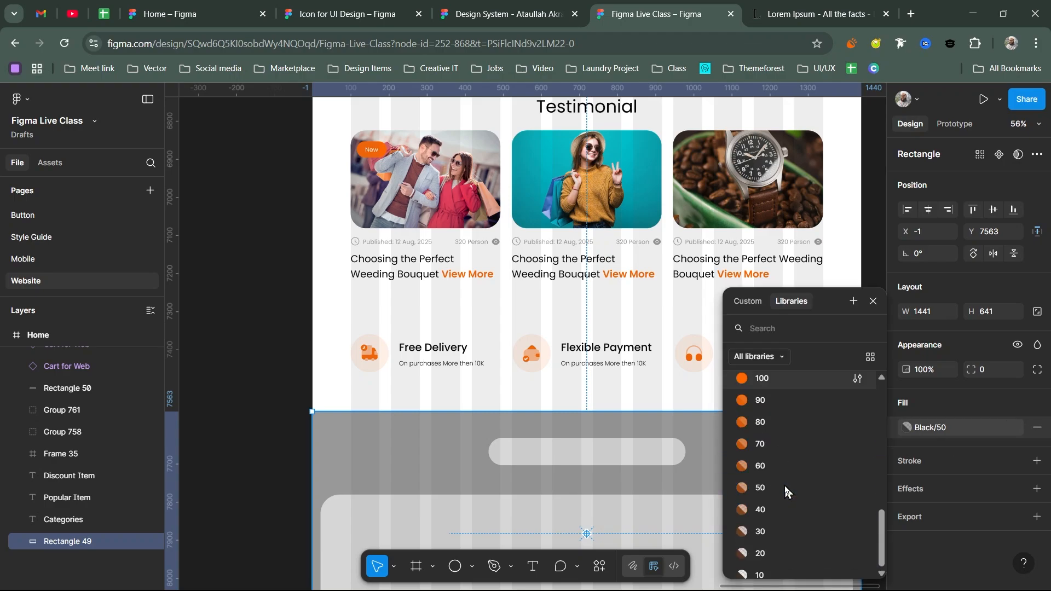
pyautogui.click(766, 545)
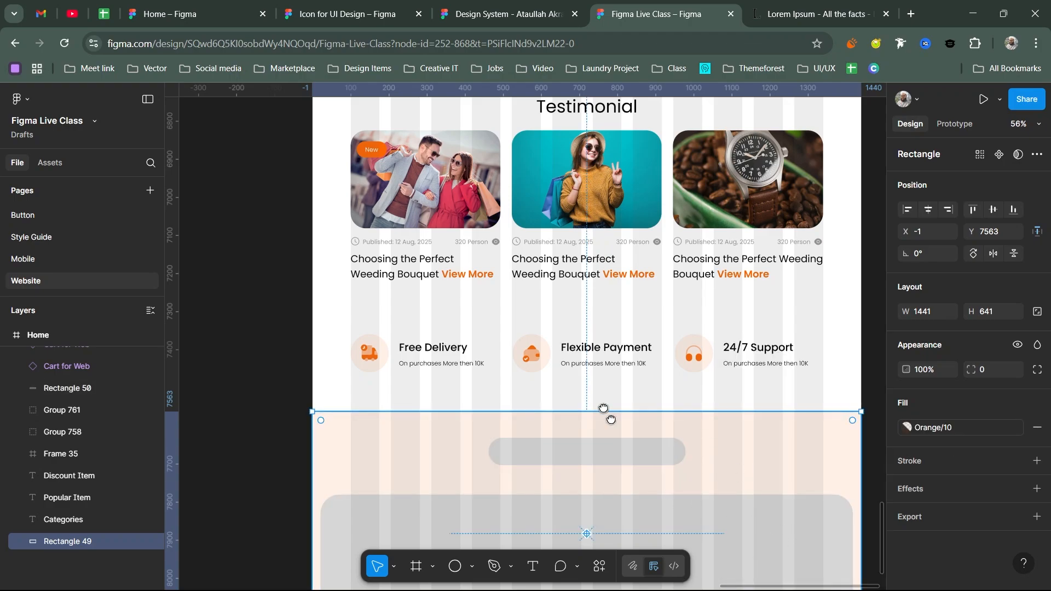
pyautogui.scroll(-2, 601, 392)
pyautogui.hscroll(1, 601, 392)
pyautogui.click(576, 402)
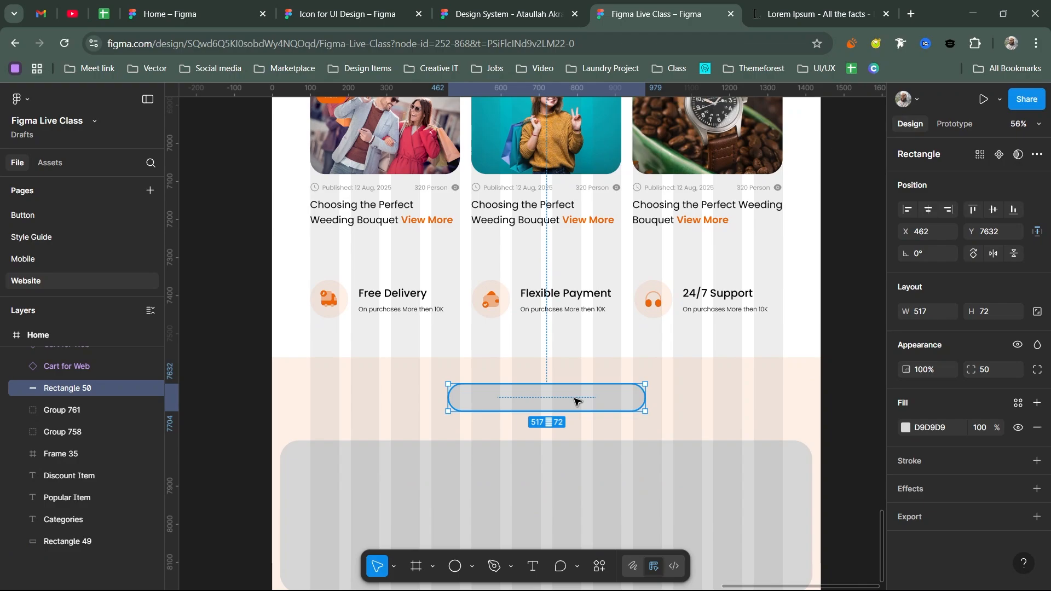
pyautogui.click(1018, 402)
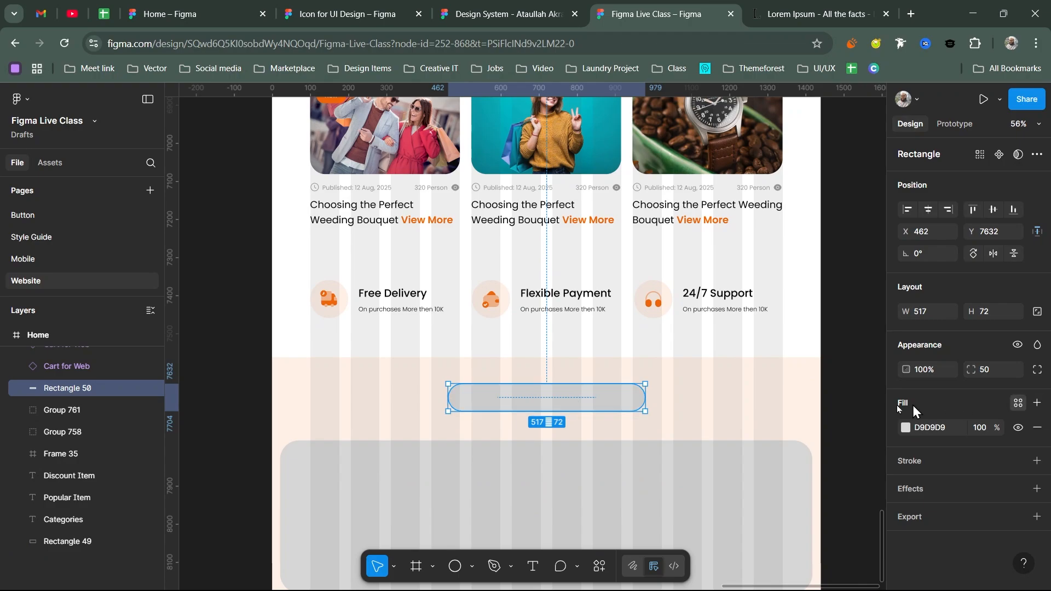
pyautogui.click(772, 498)
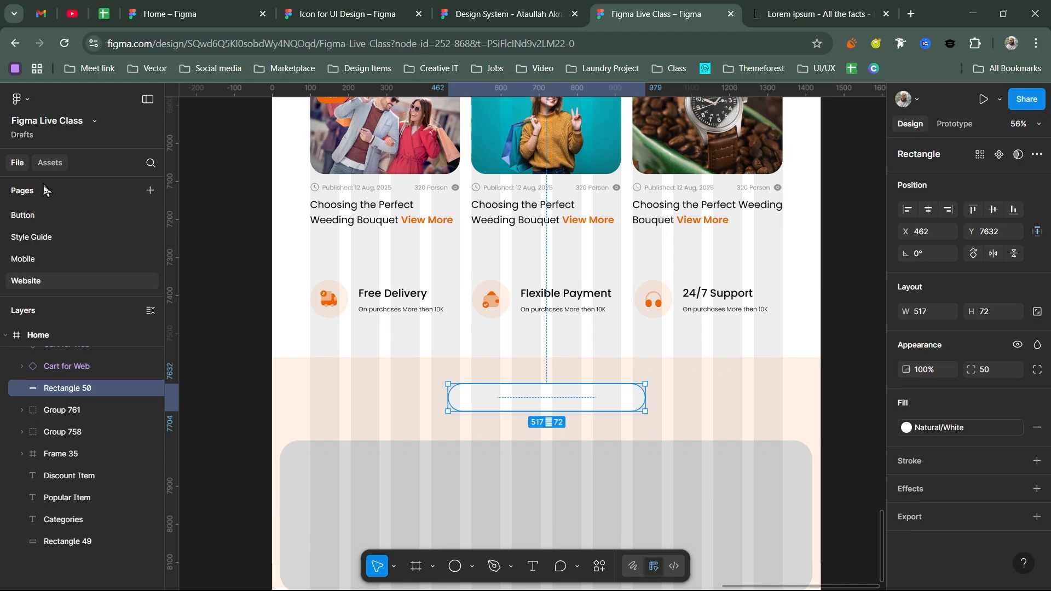
# - Add the Button component from the asset library next to the white pill
pyautogui.click(46, 164)
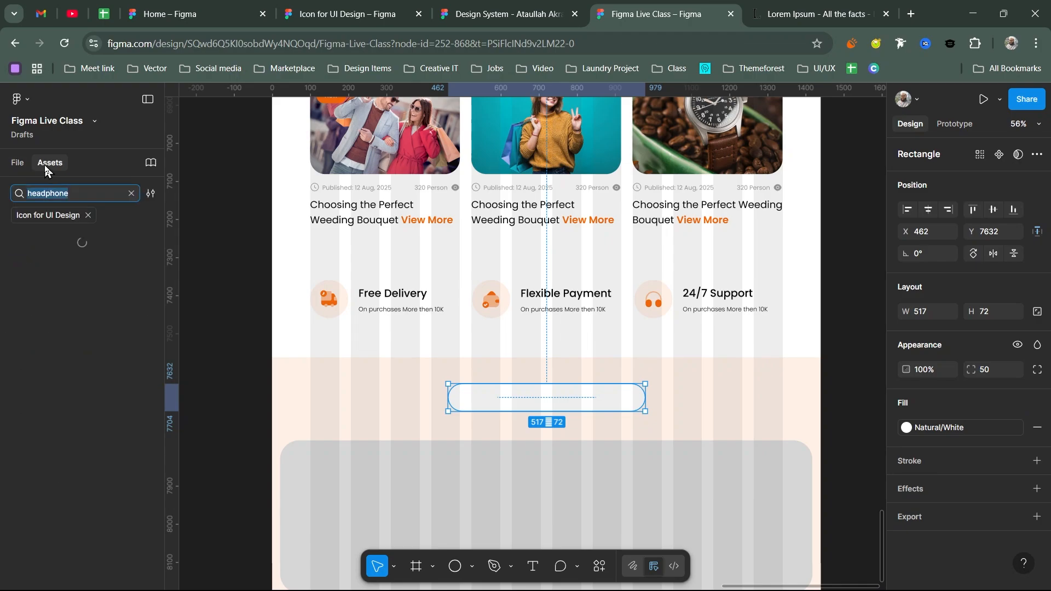
pyautogui.click(132, 193)
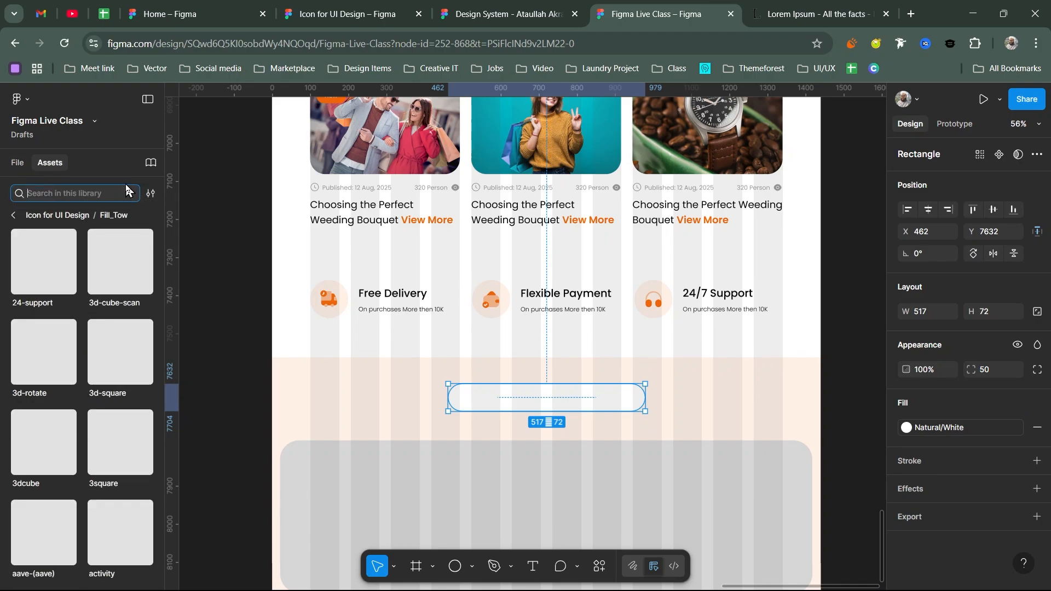
pyautogui.click(25, 213)
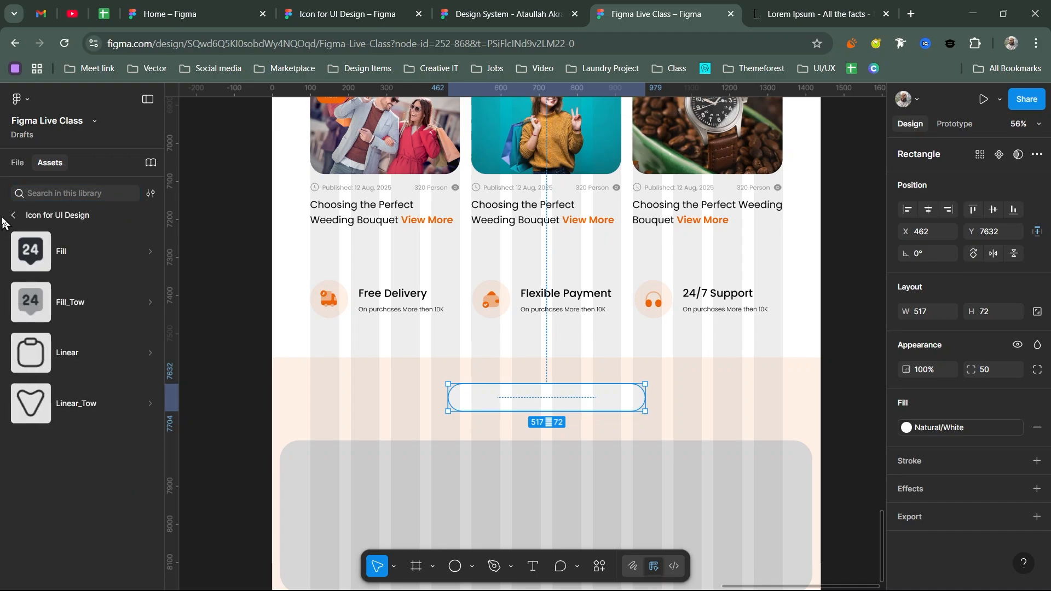
pyautogui.click(13, 215)
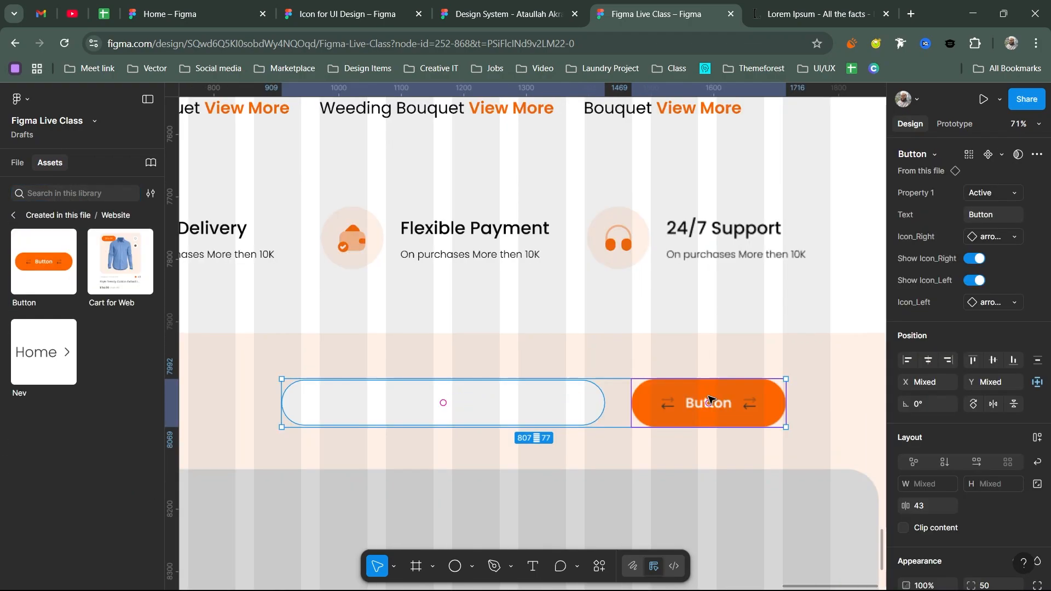
pyautogui.scroll(5, 542, 275)
pyautogui.click(542, 276)
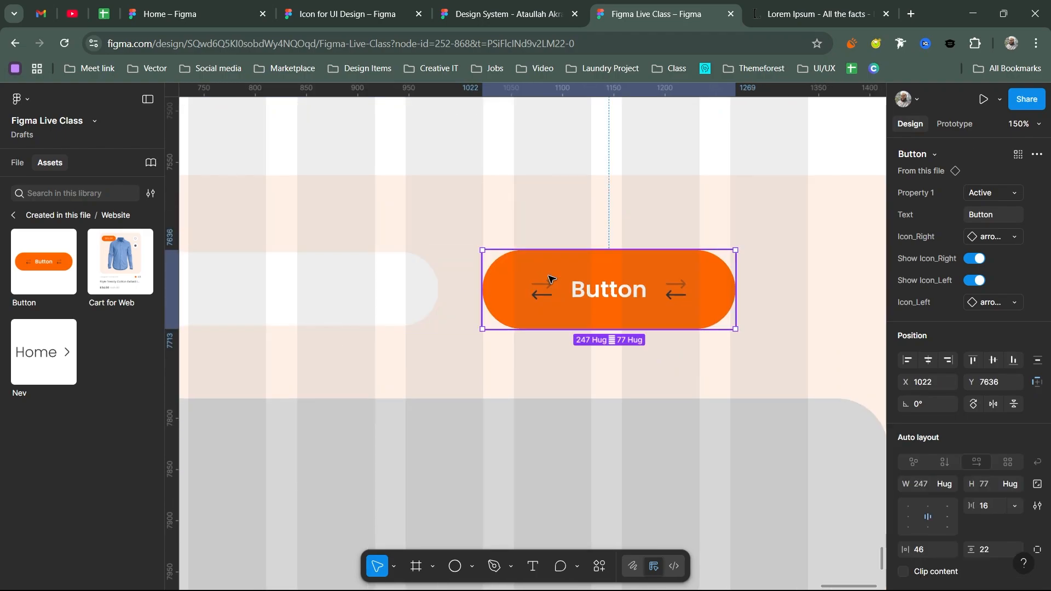
pyautogui.scroll(-2, 990, 389)
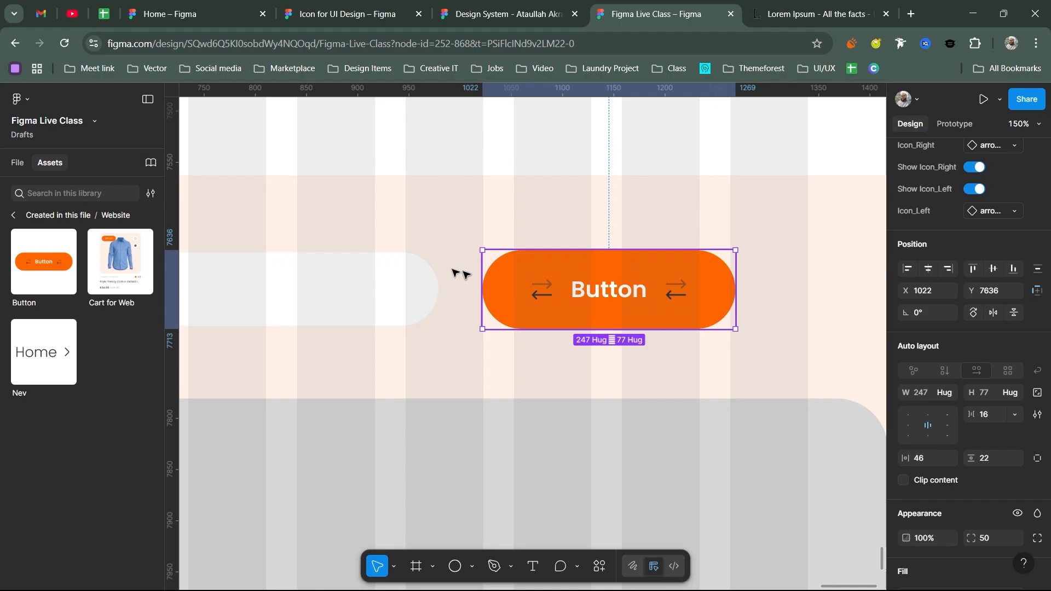
pyautogui.click(405, 277)
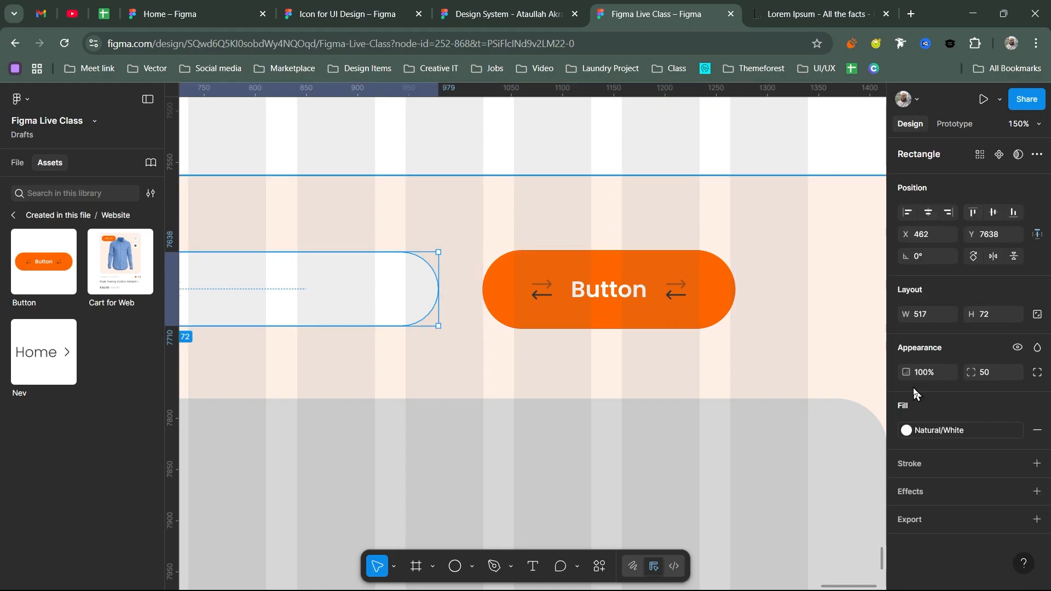
pyautogui.click(583, 307)
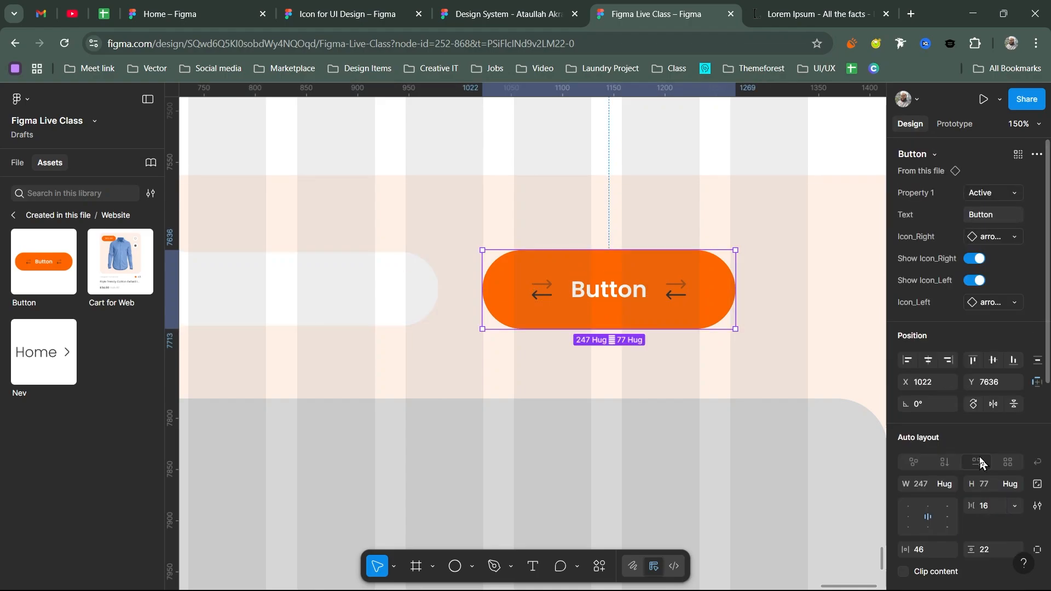
pyautogui.scroll(-2, 985, 465)
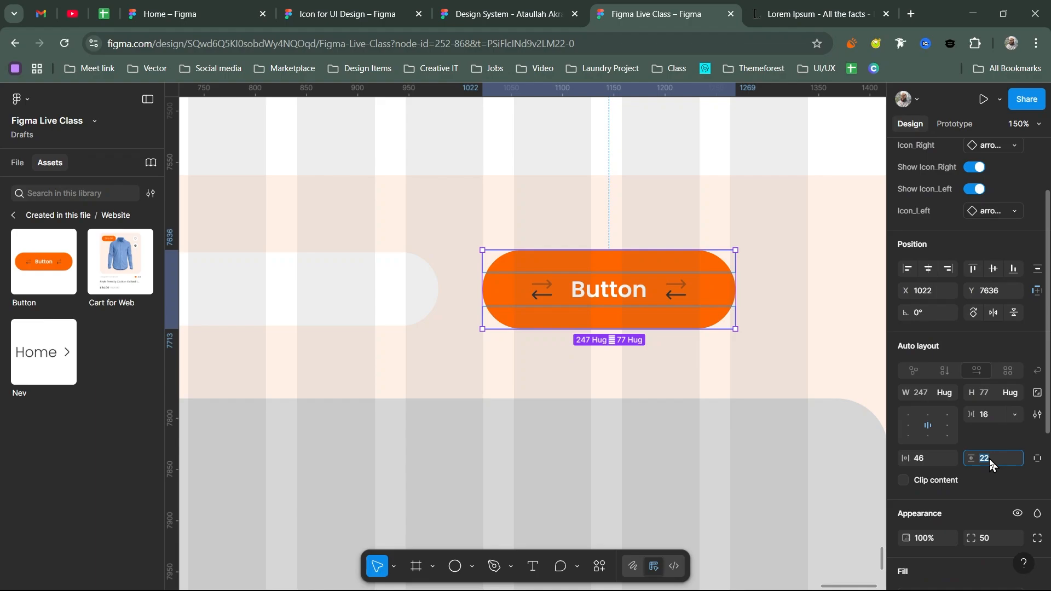
pyautogui.scroll(2, 976, 242)
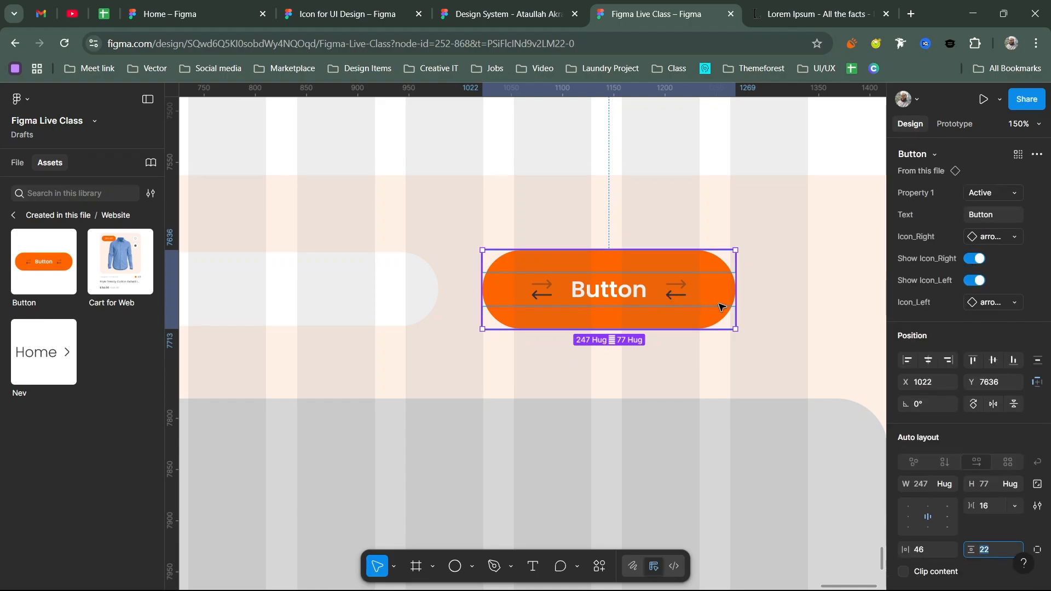
# - Hide the button's right and left icons and label it 'Subscribe'
pyautogui.click(979, 261)
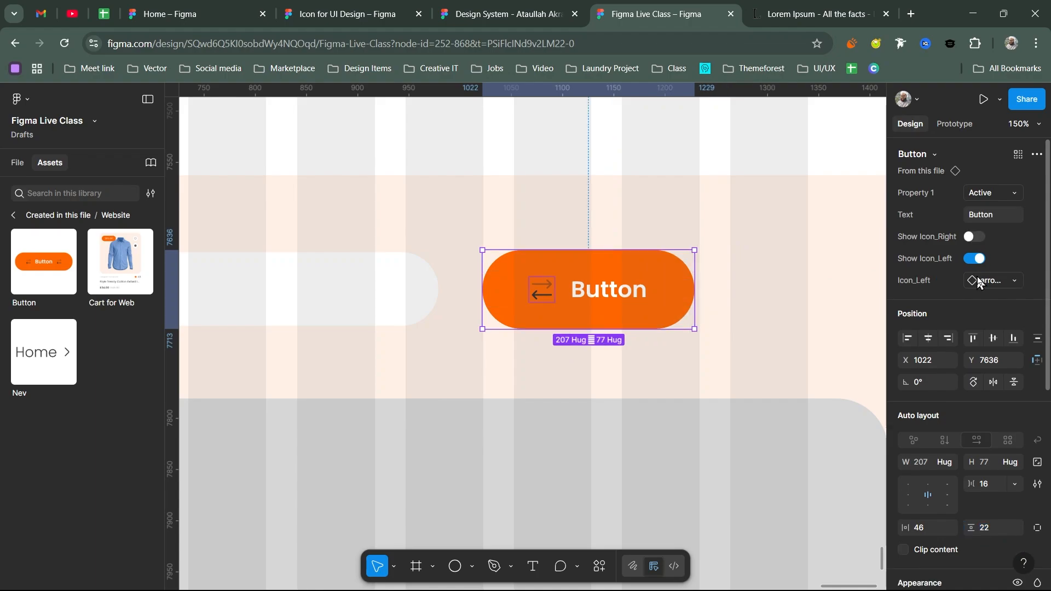
pyautogui.click(976, 260)
pyautogui.click(986, 218)
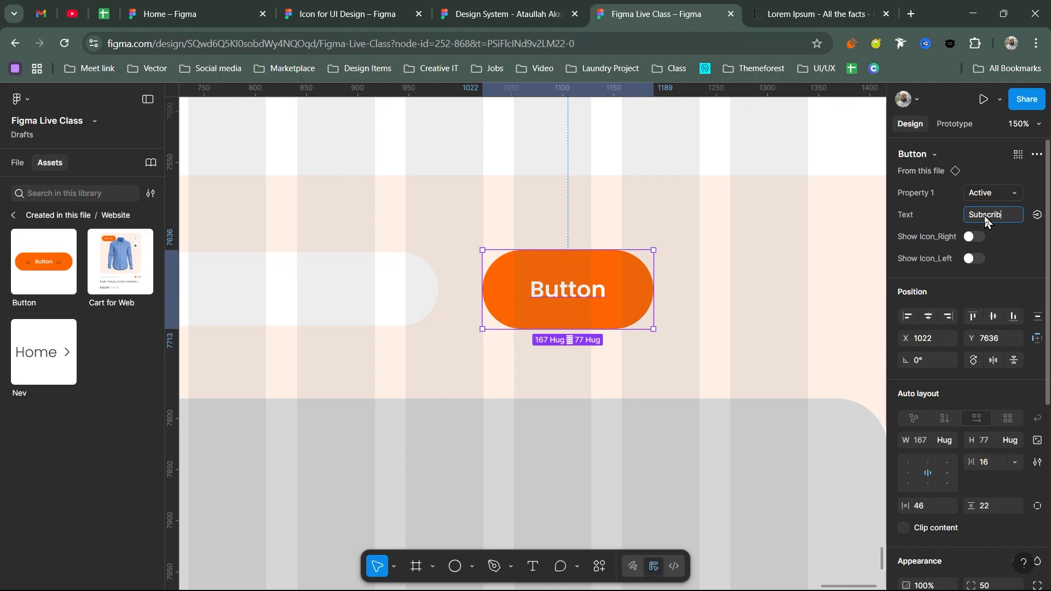
pyautogui.press('Return')
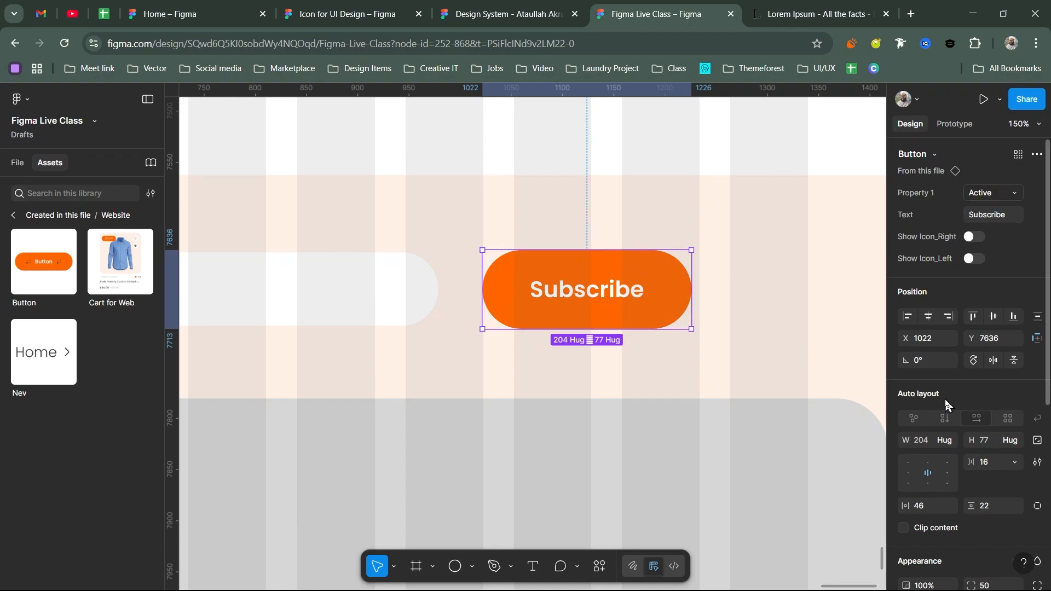
# - Set the button's vertical padding to 20 so it stands 73 tall
pyautogui.scroll(-3, 945, 403)
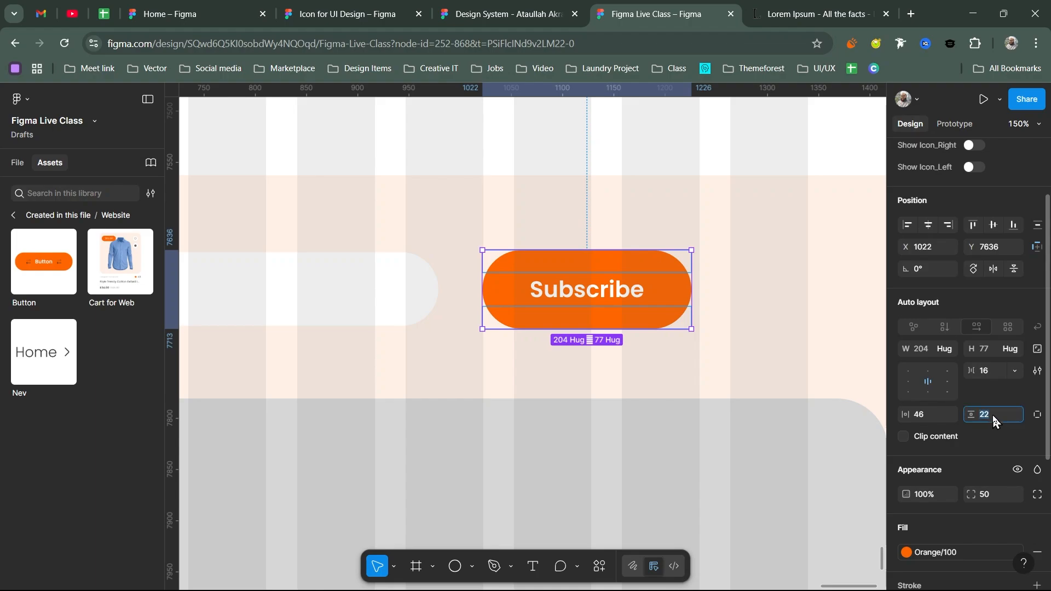
pyautogui.press('Down')
pyautogui.press('Down')
pyautogui.press('Down')
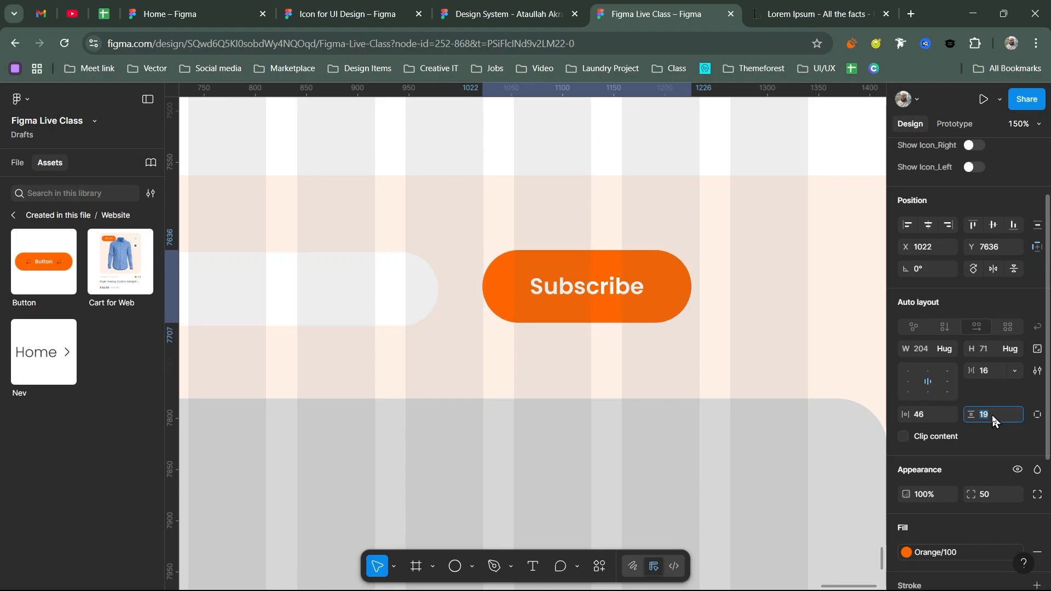
pyautogui.press('Up')
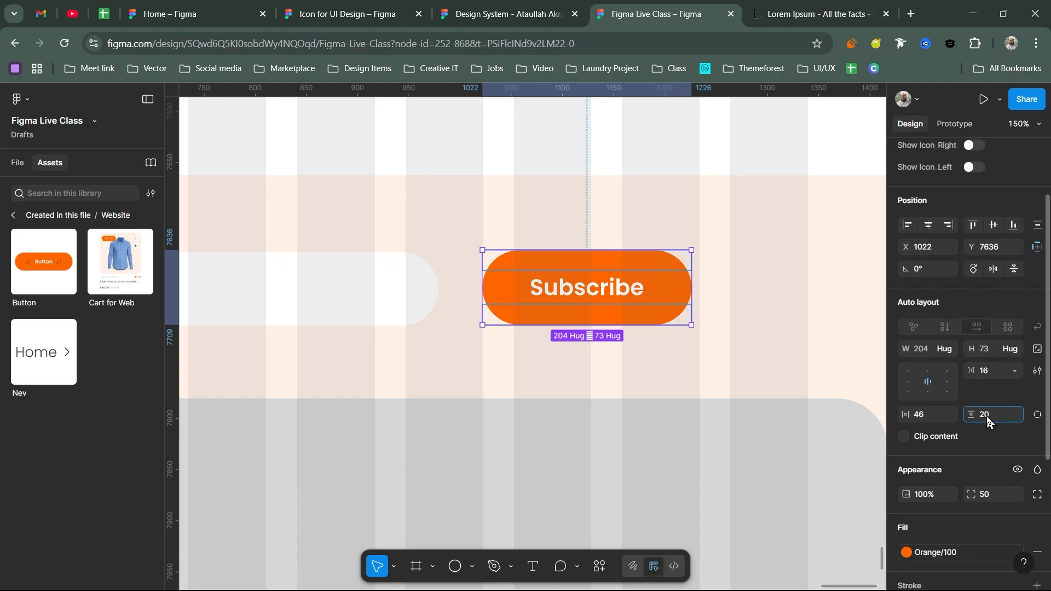
pyautogui.press('Down')
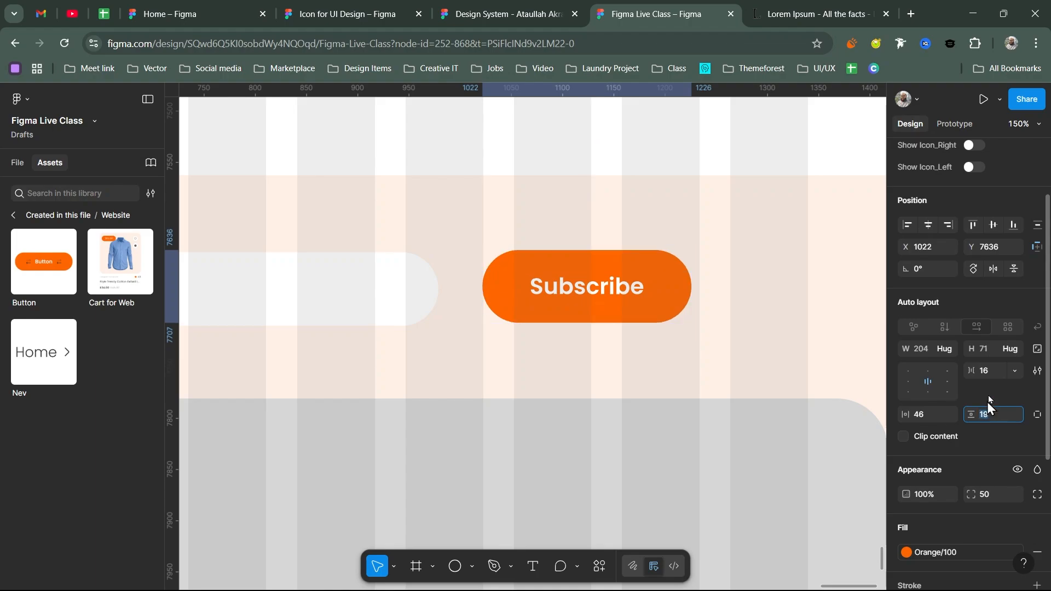
pyautogui.press('Up')
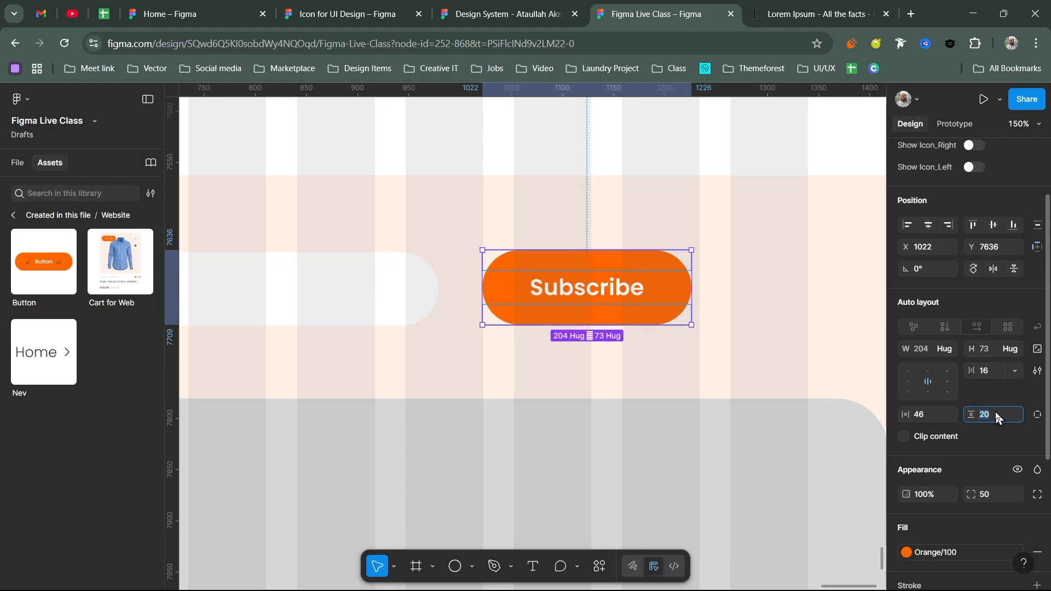
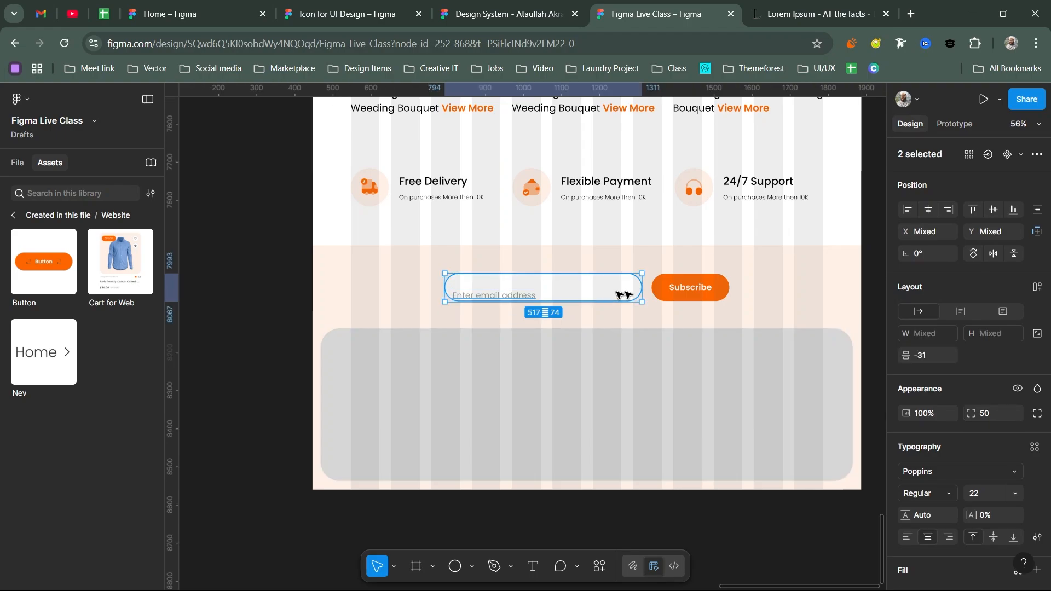
# - Nudge the placeholder text slightly right and frame it together with the email field
pyautogui.click(520, 290)
pyautogui.moveTo(518, 294); pyautogui.dragTo(522, 293)
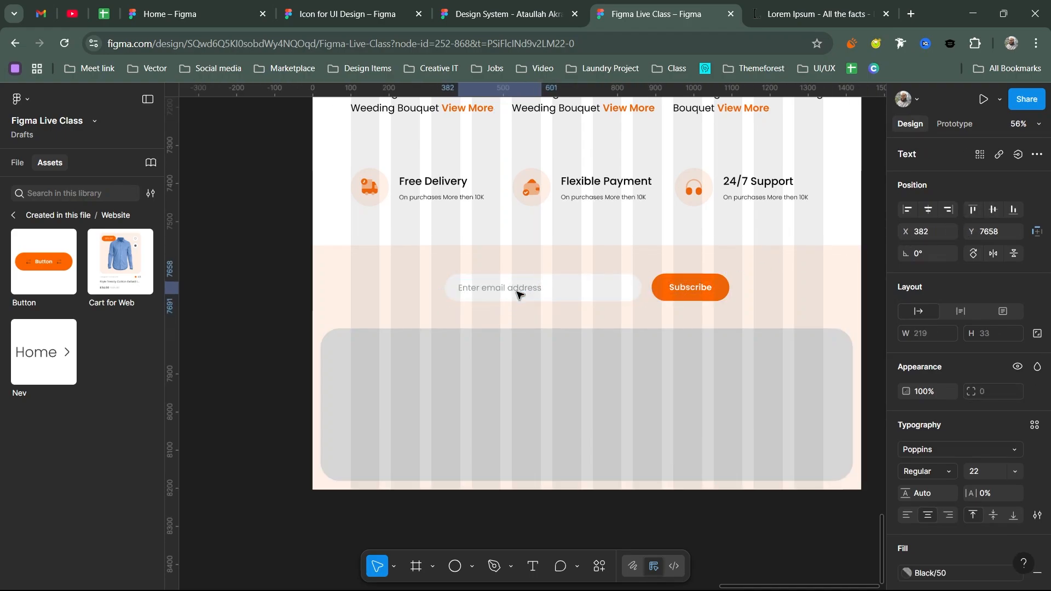
pyautogui.keyDown('shift'); pyautogui.click(606, 293); pyautogui.keyUp('shift')
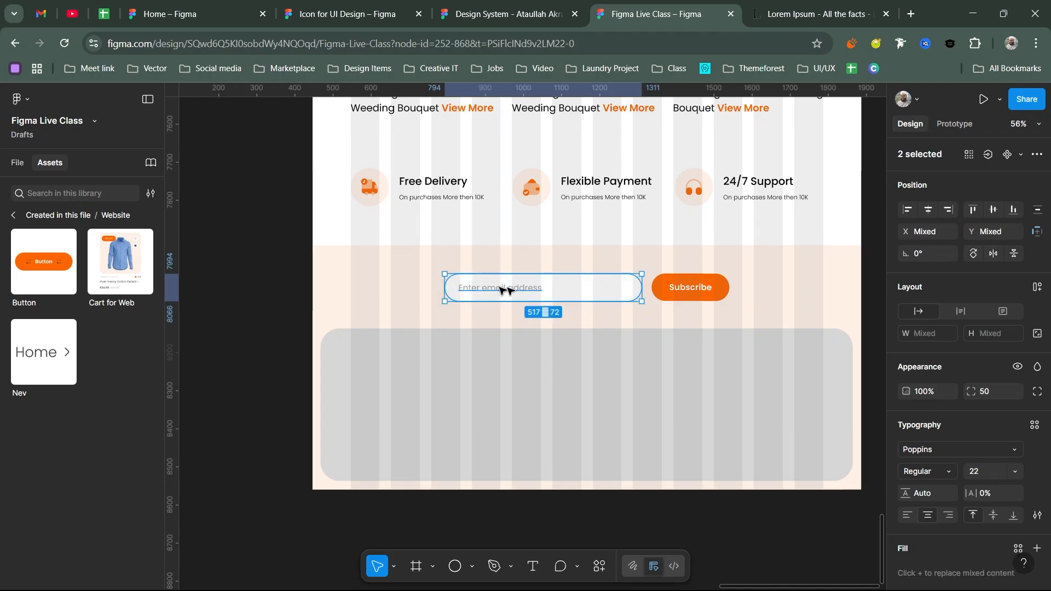
pyautogui.hotkey('ctrl', 'alt', 'g')
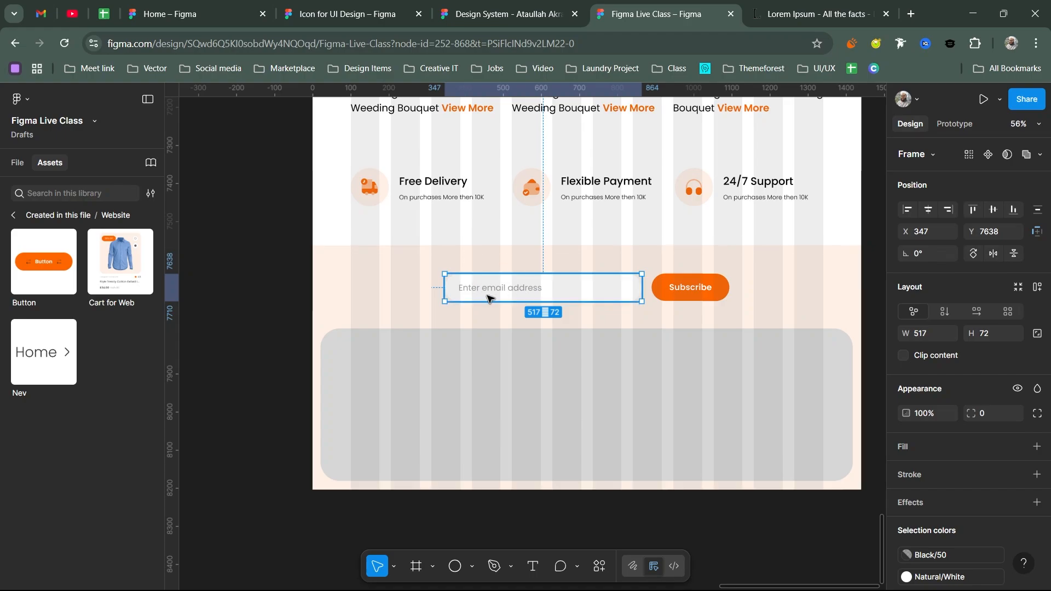
# - Wrap the email field and Subscribe button in a 747×72 auto-layout row with a 26 gap
pyautogui.keyDown('shift'); pyautogui.click(693, 289); pyautogui.keyUp('shift')
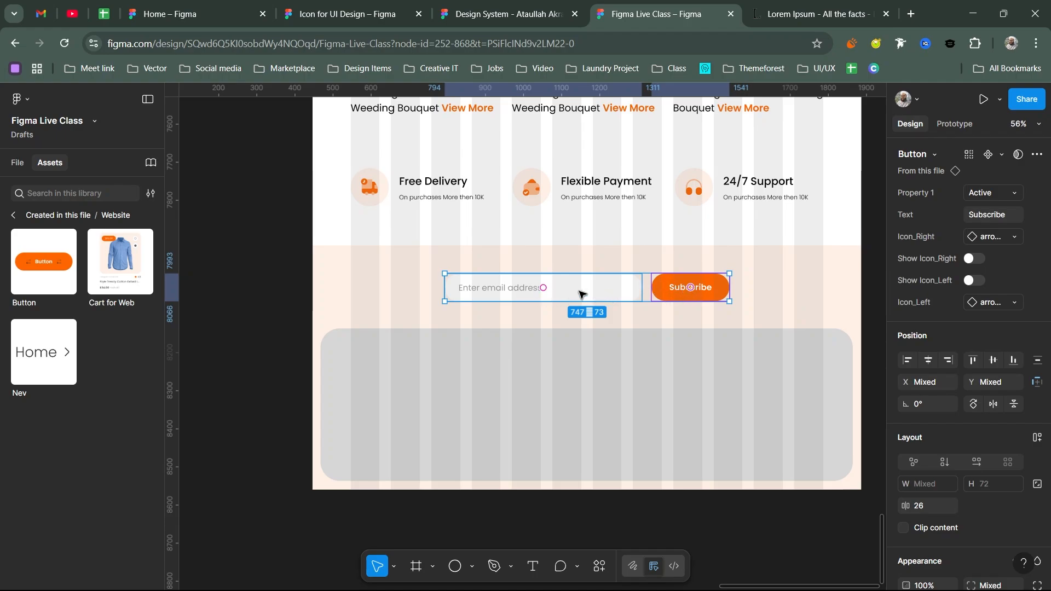
pyautogui.hotkey('shift', 'a')
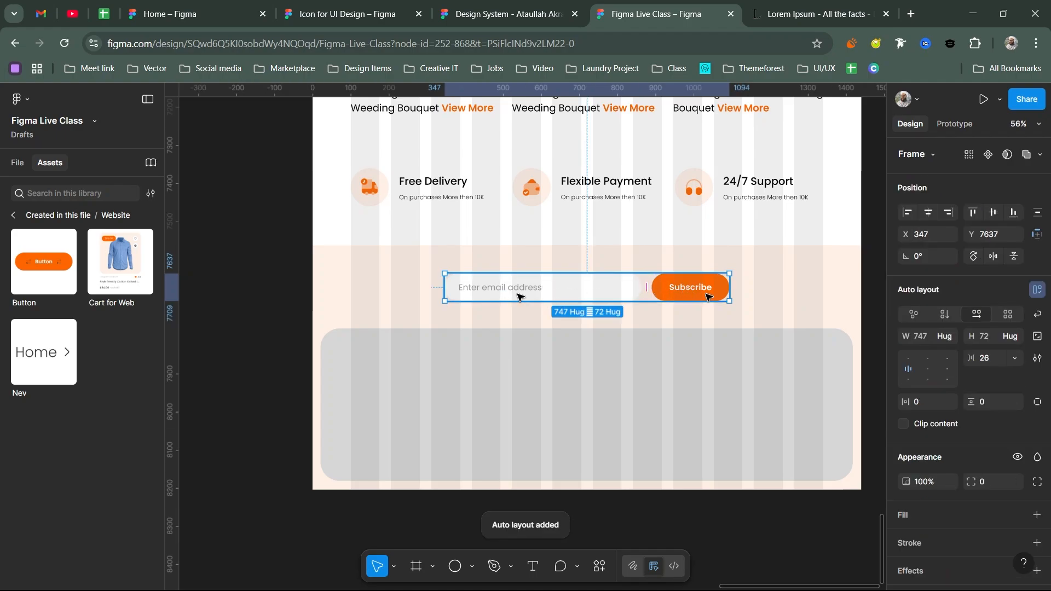
pyautogui.scroll(-2, 610, 295)
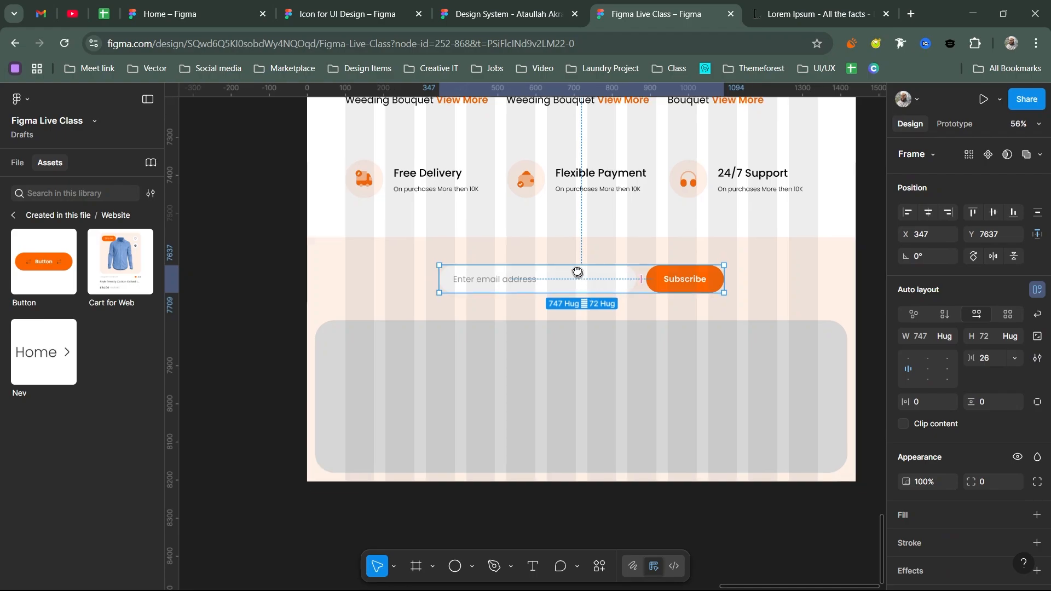
# - Fill the 1397×400 grey rounded banner with the Orange/100 colour style
pyautogui.click(364, 345)
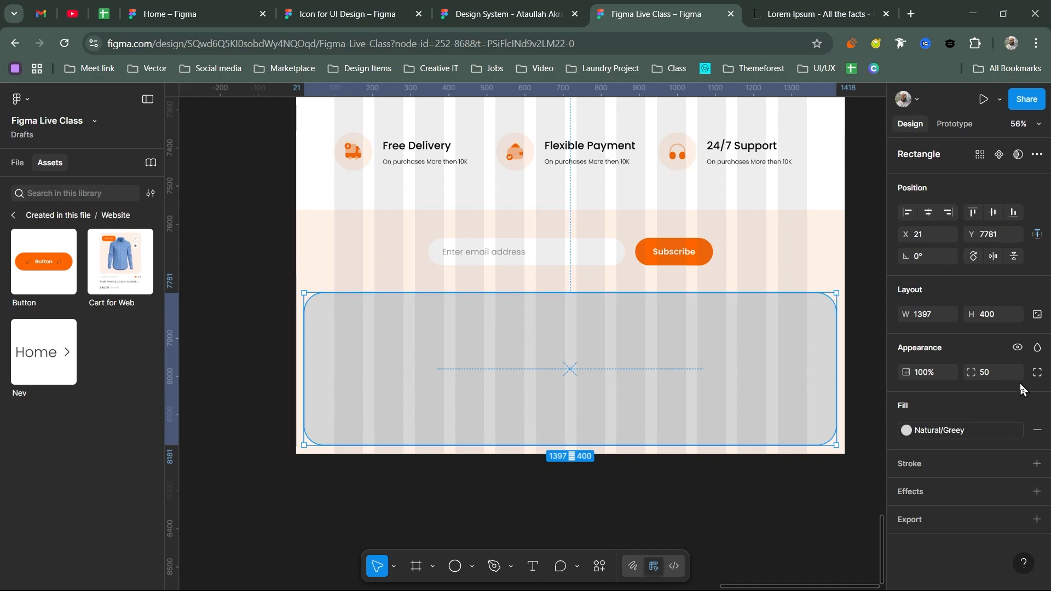
pyautogui.click(968, 433)
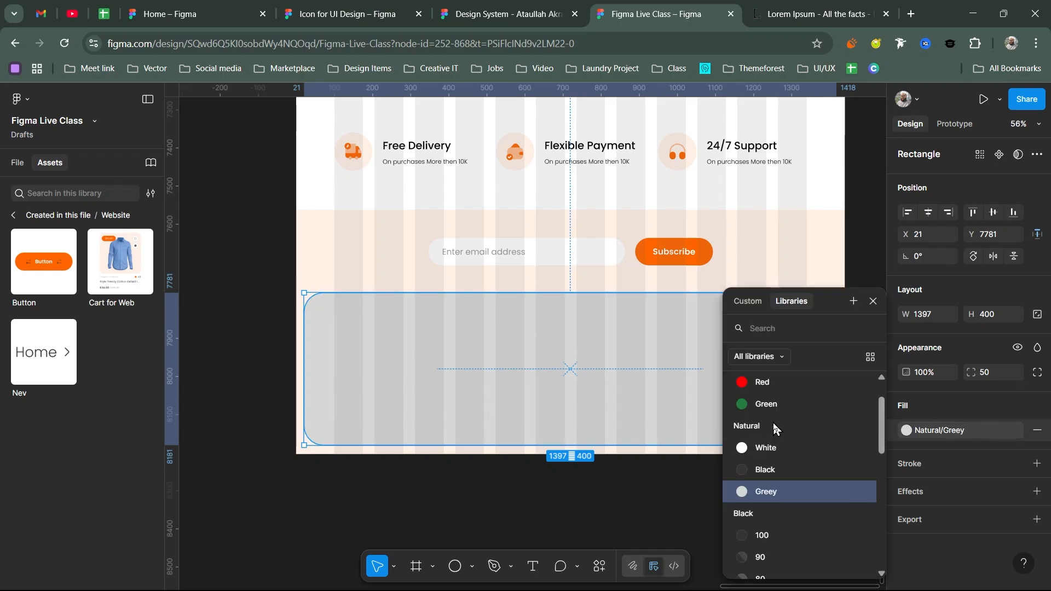
pyautogui.scroll(-5, 773, 423)
pyautogui.click(762, 461)
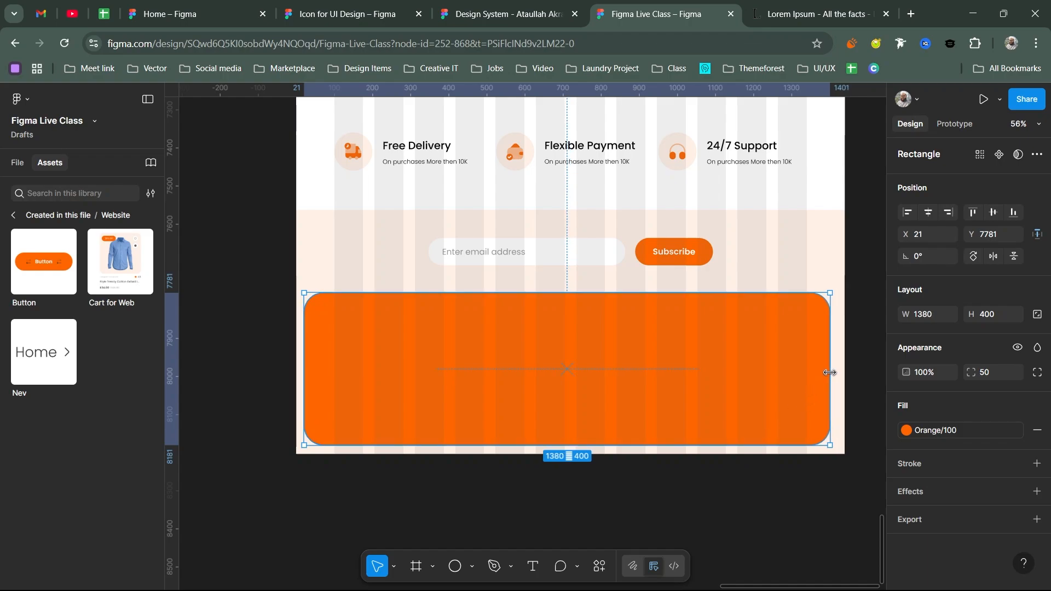
pyautogui.moveTo(795, 336); pyautogui.dragTo(768, 335)
pyautogui.hscroll(2, 768, 336)
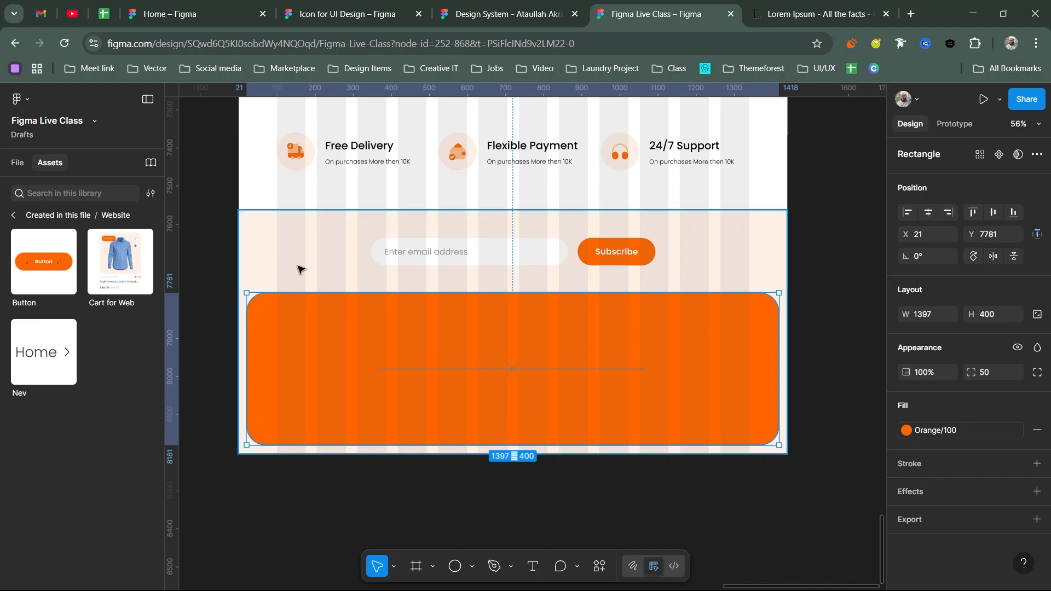
# - Draw a proportion-locked square and align it to the section's bottom-right corner
pyautogui.press('r')
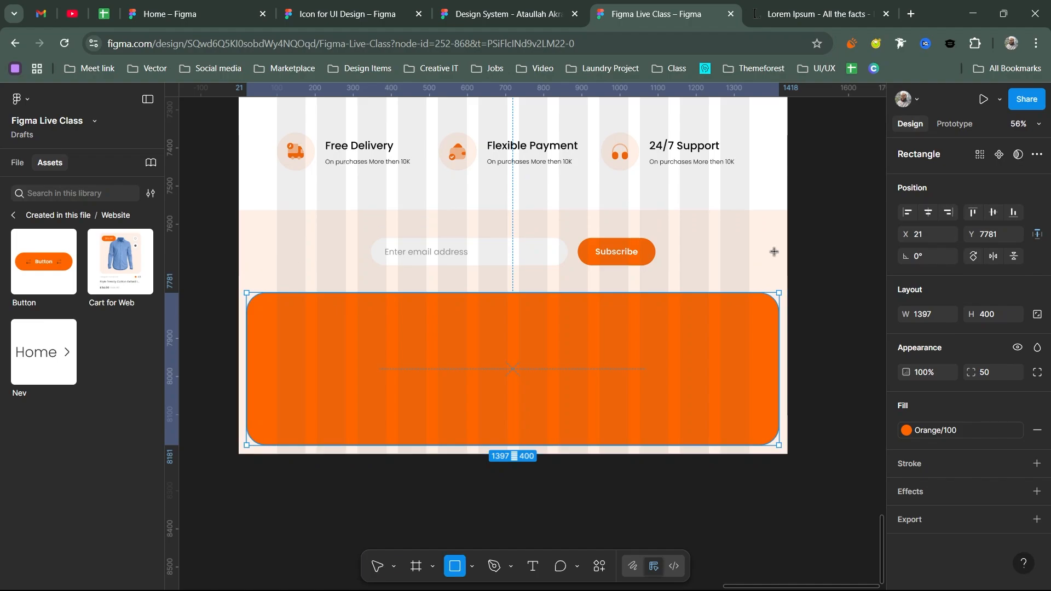
pyautogui.click(768, 249)
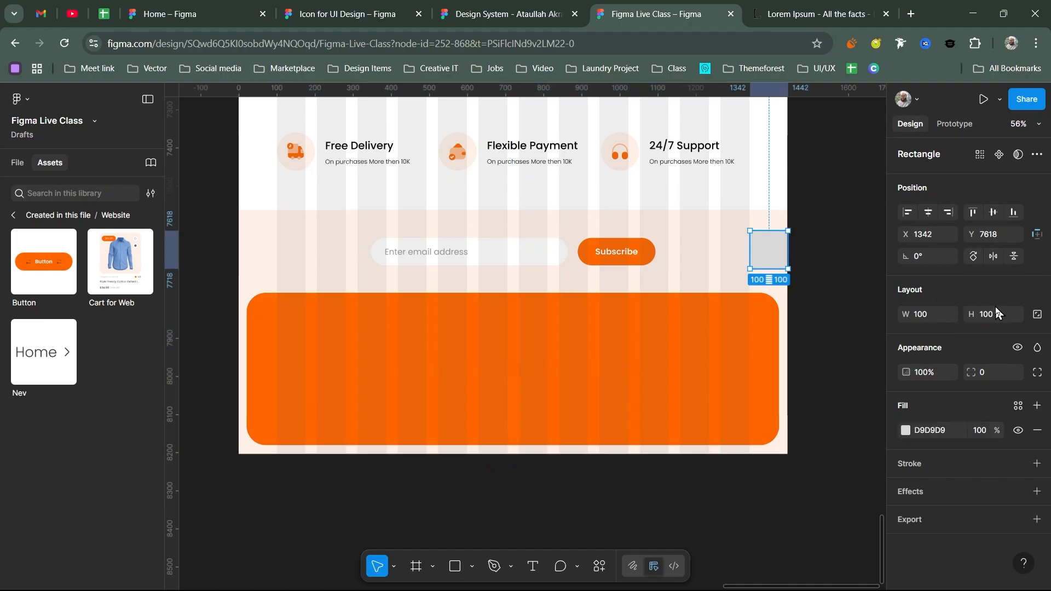
pyautogui.click(1037, 315)
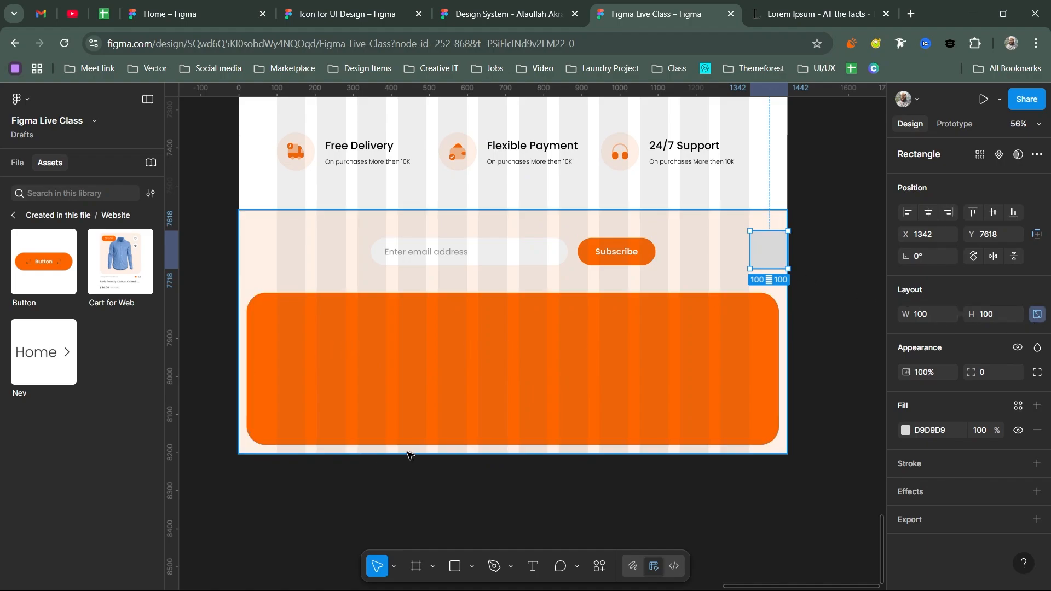
pyautogui.moveTo(750, 268); pyautogui.dragTo(759, 264)
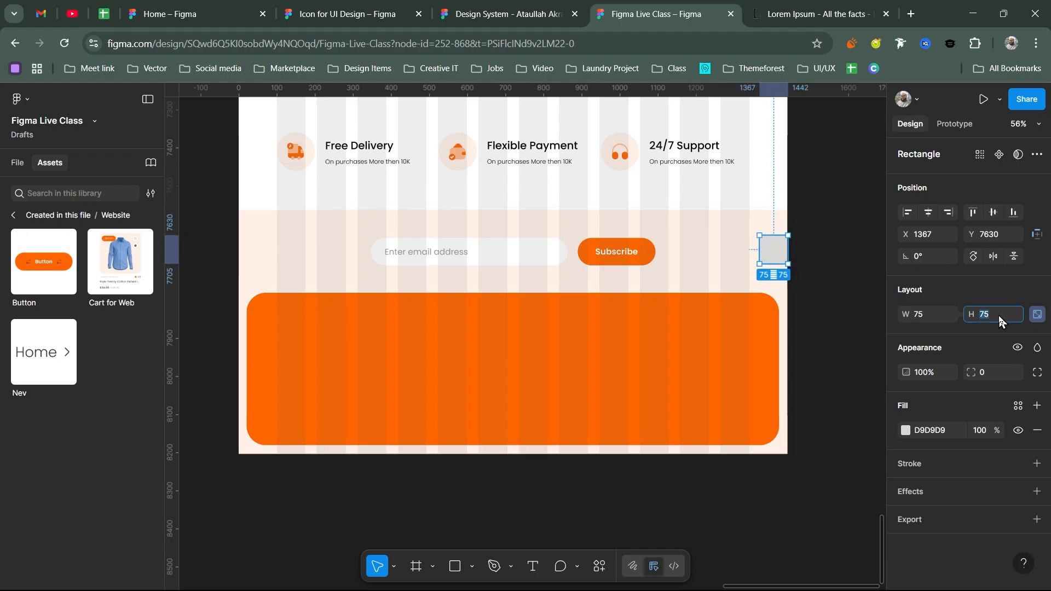
pyautogui.press('Return')
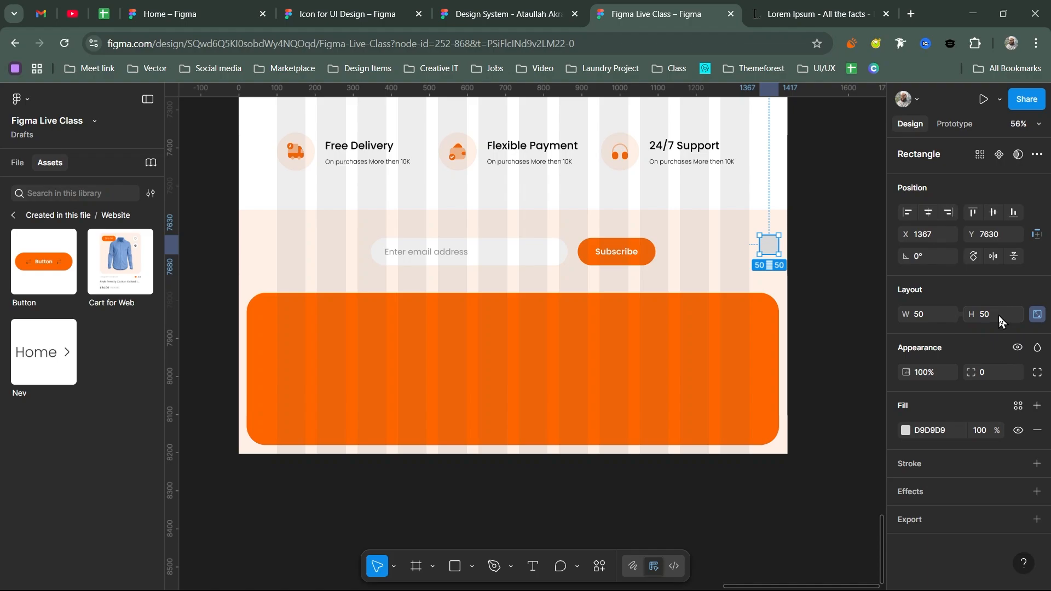
pyautogui.click(949, 213)
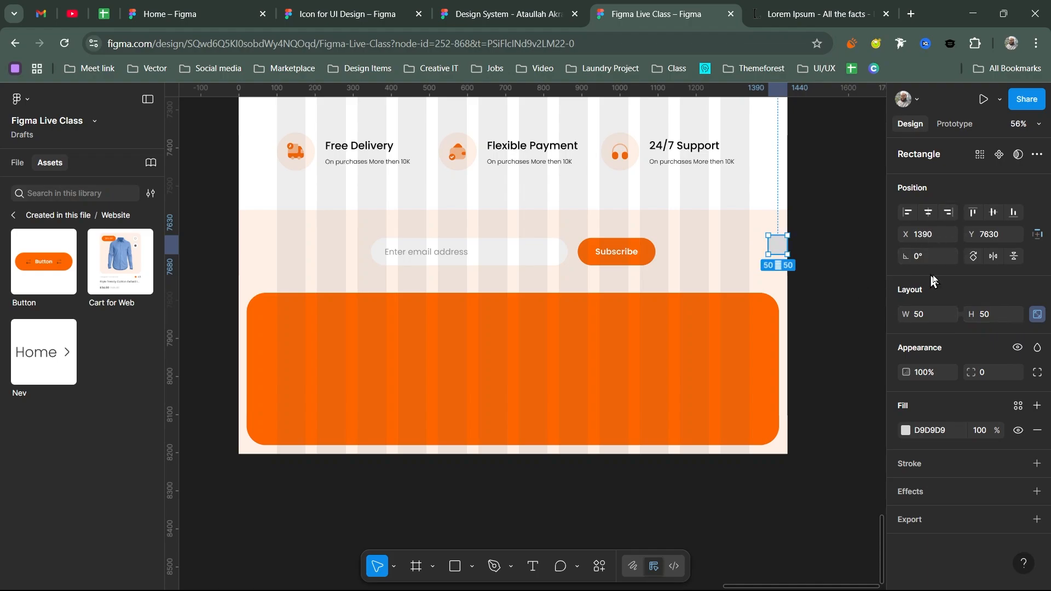
pyautogui.click(1012, 213)
pyautogui.scroll(5, 779, 436)
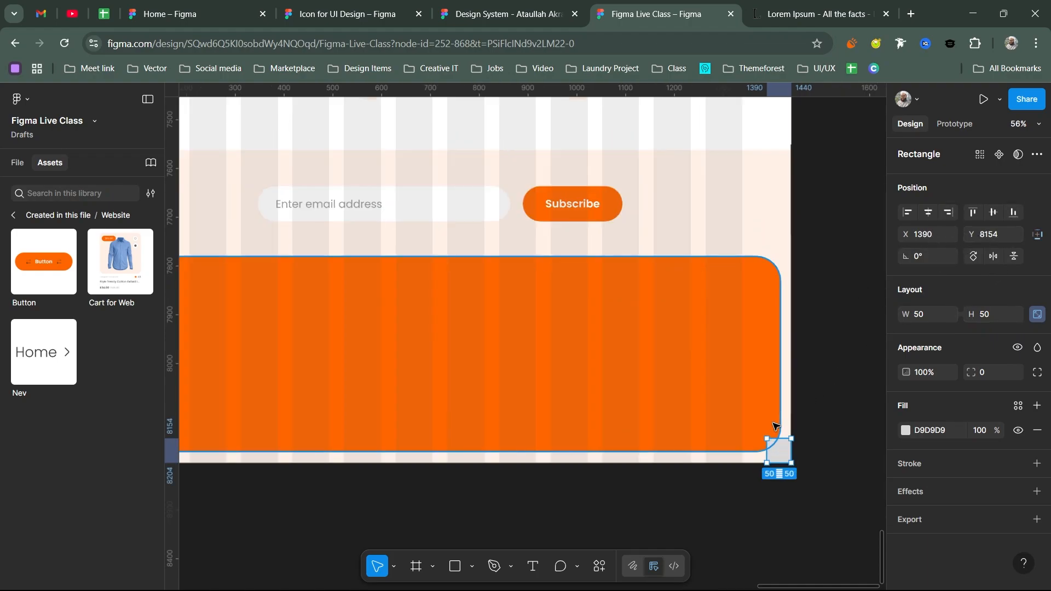
# - Narrow the orange banner, then resize the square to 40×40 and realign it bottom-right
pyautogui.click(783, 408)
pyautogui.moveTo(782, 371); pyautogui.dragTo(769, 375)
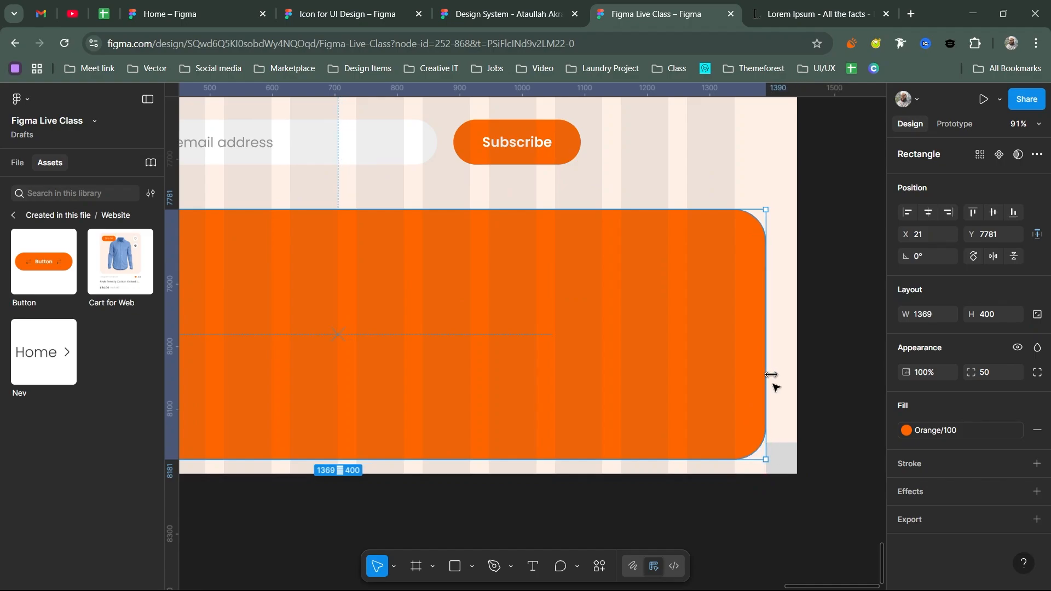
pyautogui.click(783, 454)
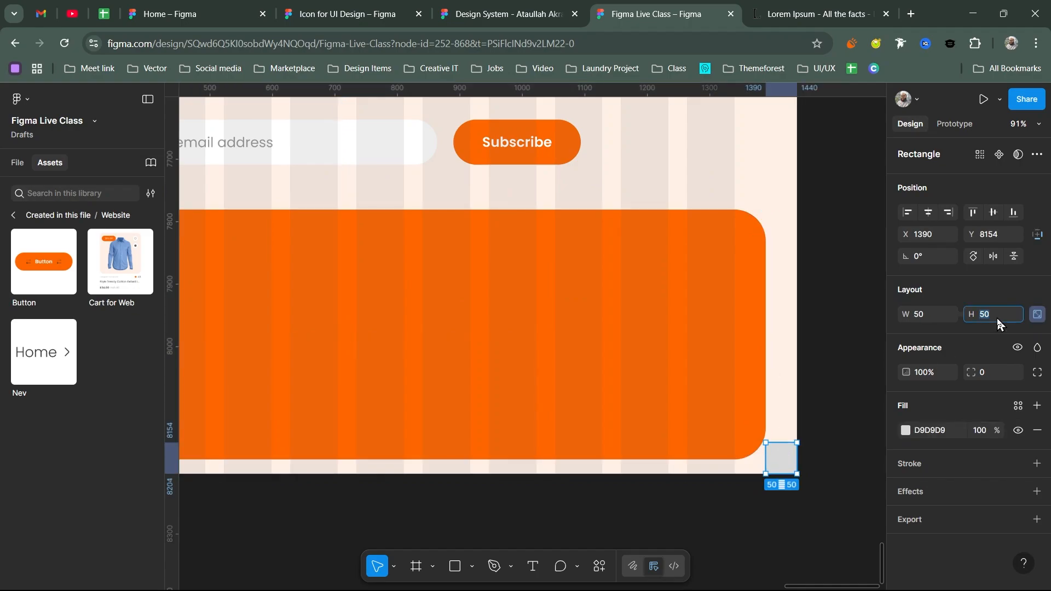
pyautogui.press('Return')
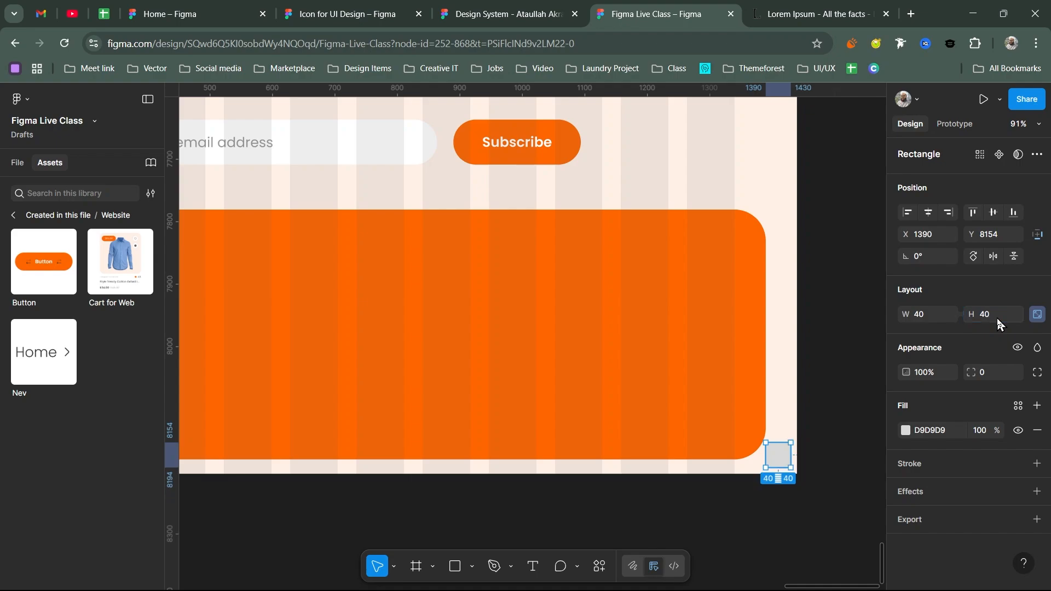
pyautogui.click(1013, 213)
pyautogui.click(946, 210)
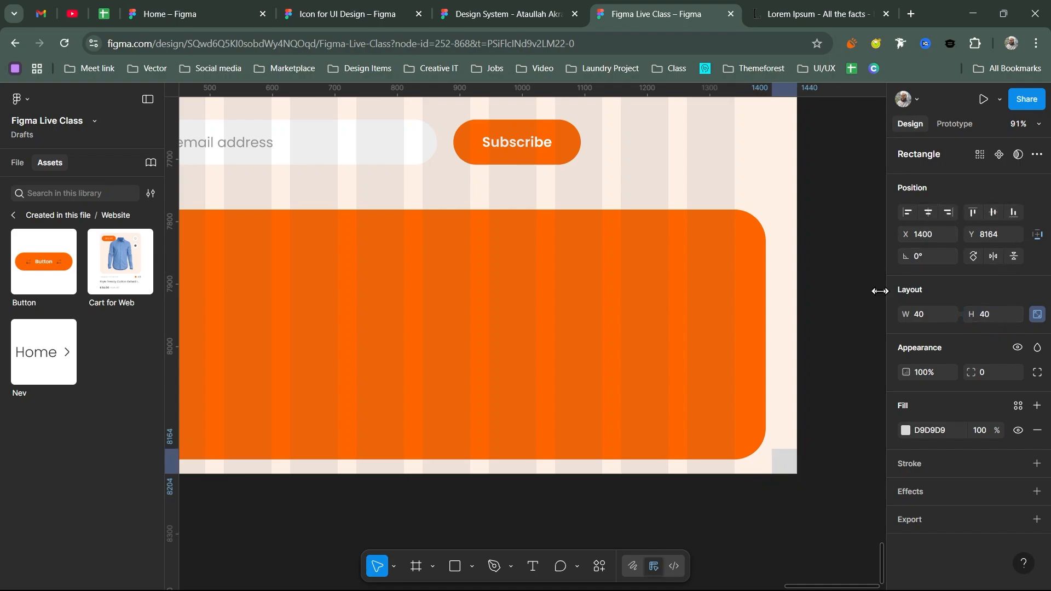
# - Resize the orange banner to 1379 wide by dragging its right edge
pyautogui.click(760, 367)
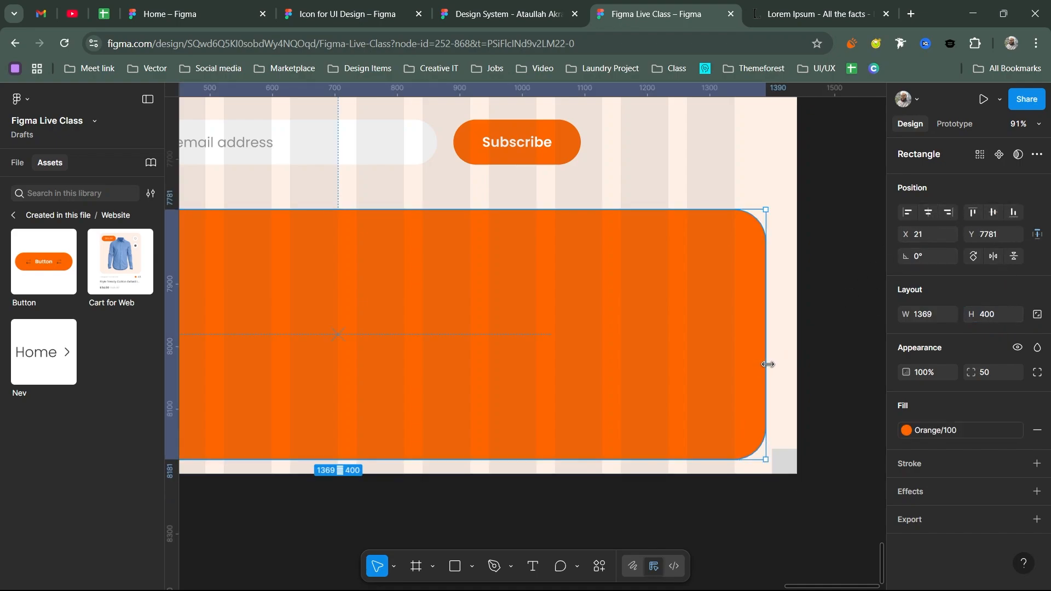
pyautogui.moveTo(765, 364); pyautogui.dragTo(775, 364)
pyautogui.scroll(-5, 785, 422)
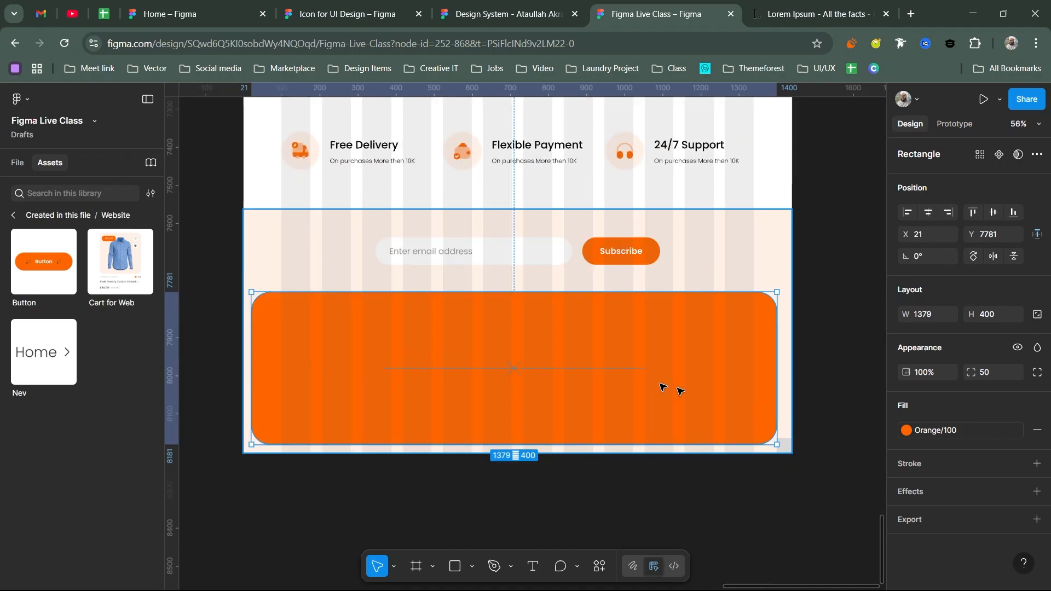
pyautogui.hscroll(-2, 669, 387)
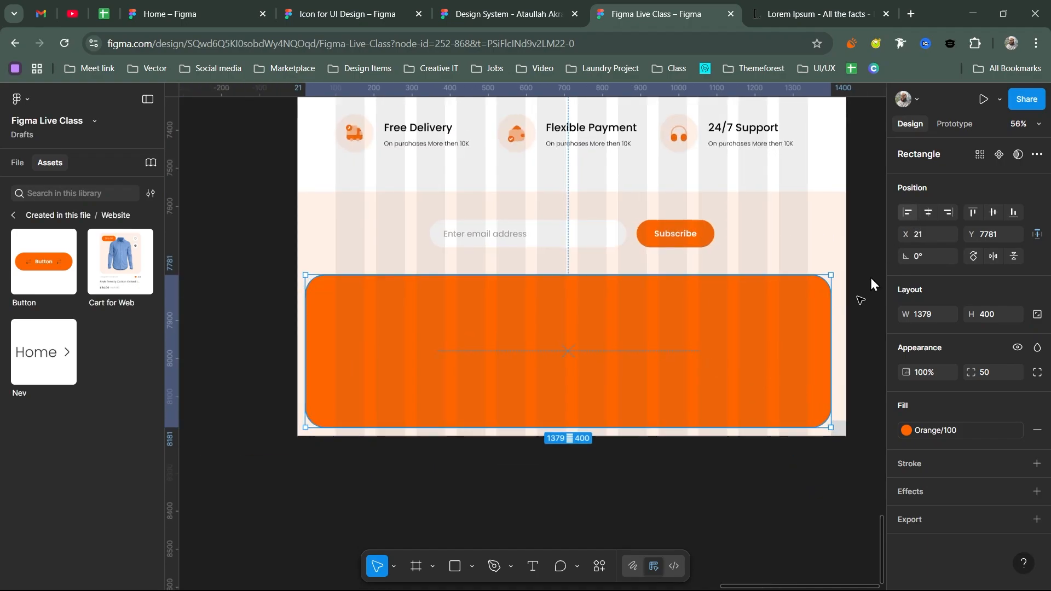
pyautogui.press('Tab')
# - Left-align the 40×40 square and pull the banner's left edge to X 40, making it 1360×400
pyautogui.click(906, 212)
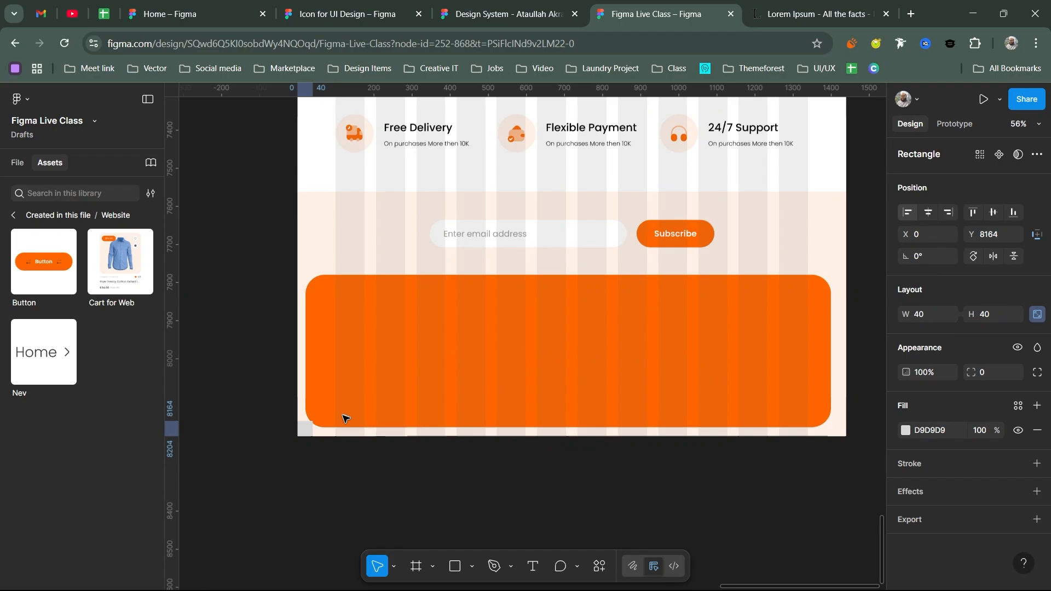
pyautogui.scroll(5, 305, 425)
pyautogui.click(329, 401)
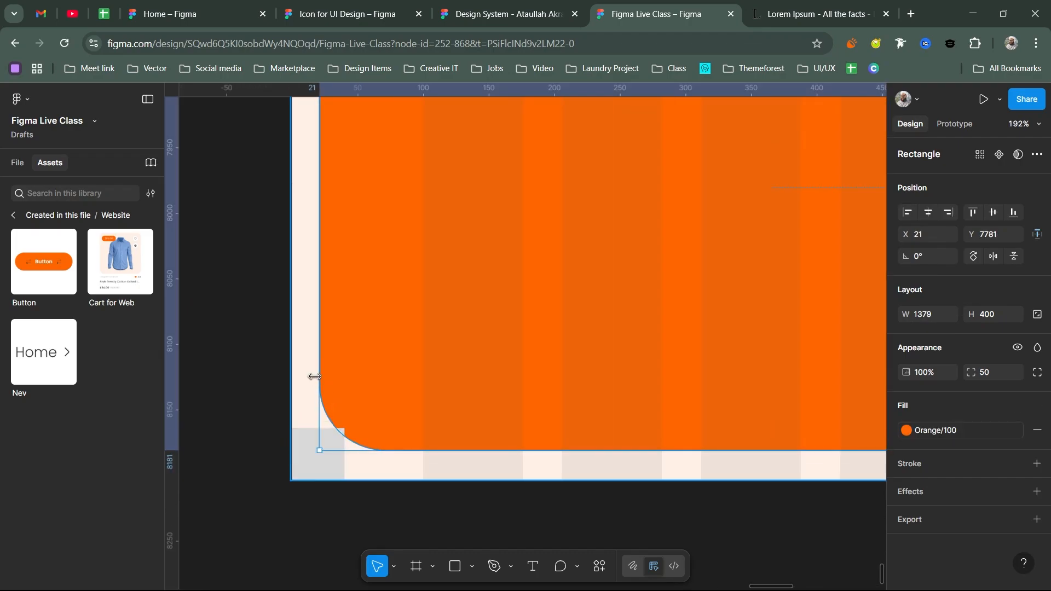
pyautogui.moveTo(320, 378); pyautogui.dragTo(351, 381)
pyautogui.scroll(-6, 436, 403)
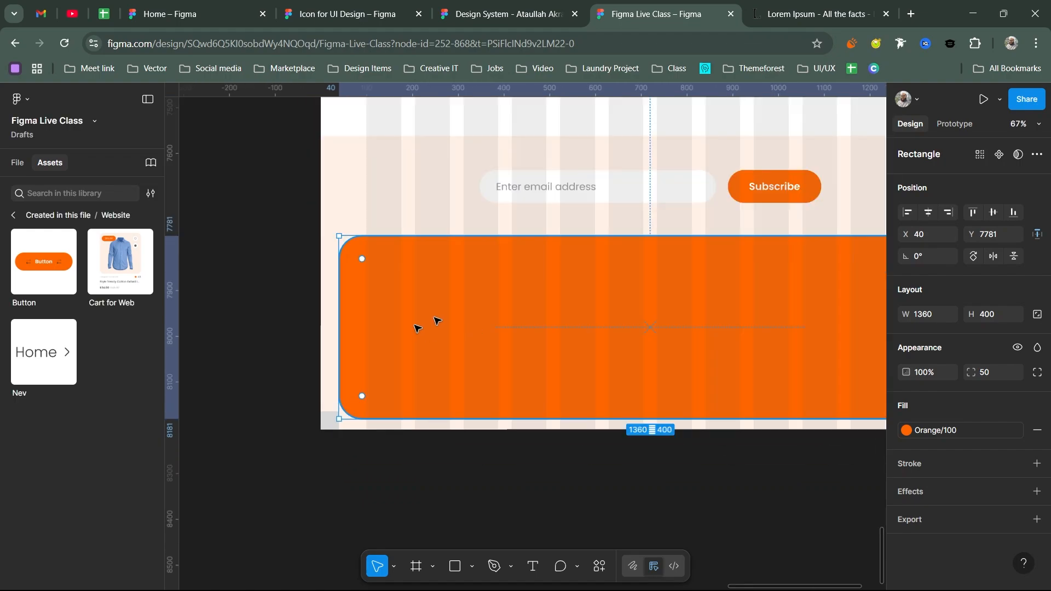
pyautogui.hscroll(2, 438, 322)
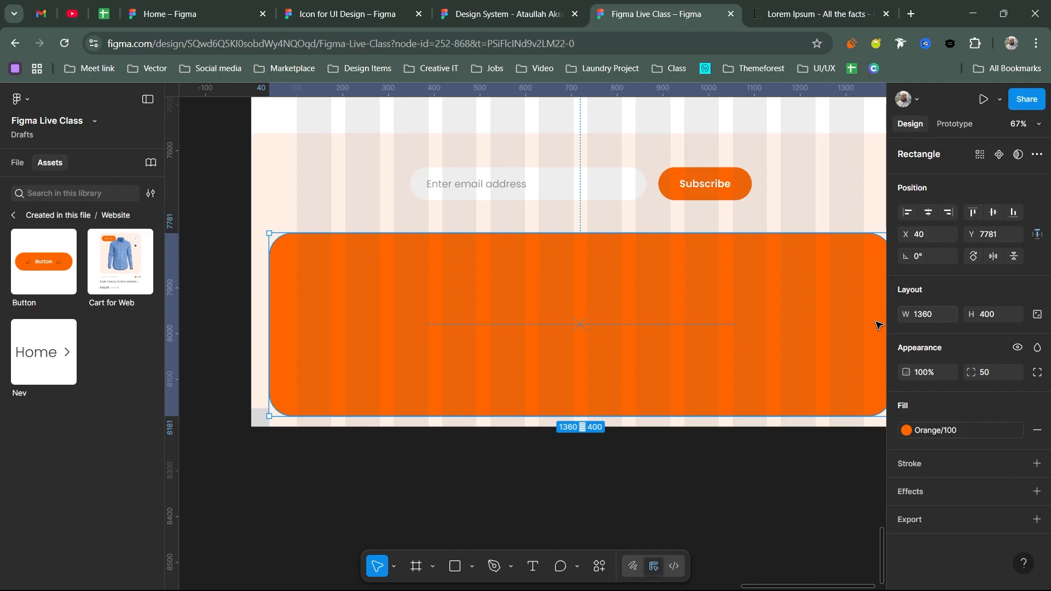
pyautogui.press('Tab')
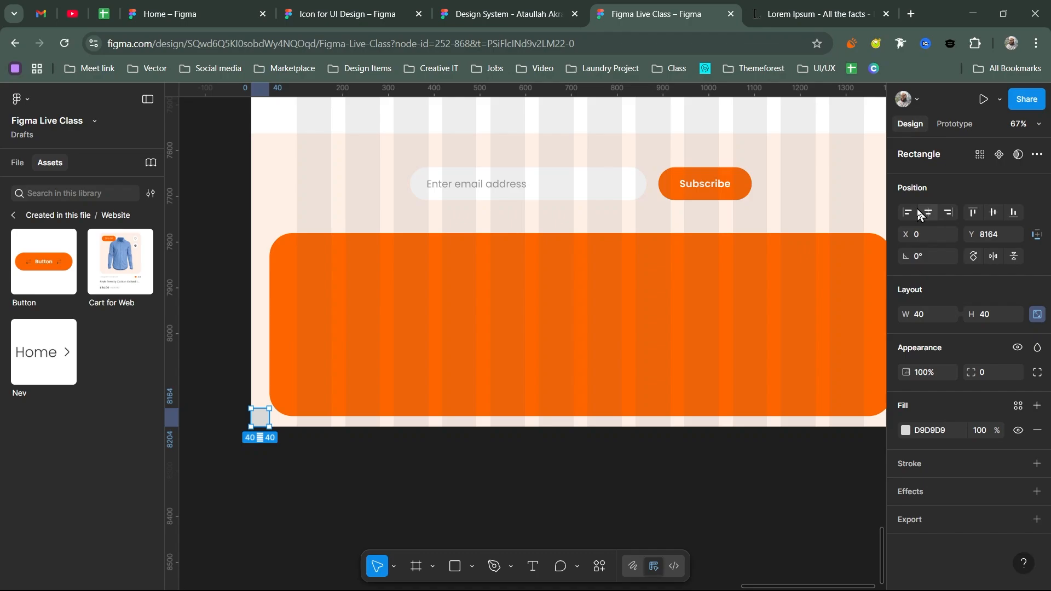
# - Centre the 40×40 grey square, then drag it below the Home frame to X 1147, Y 8623
pyautogui.click(927, 212)
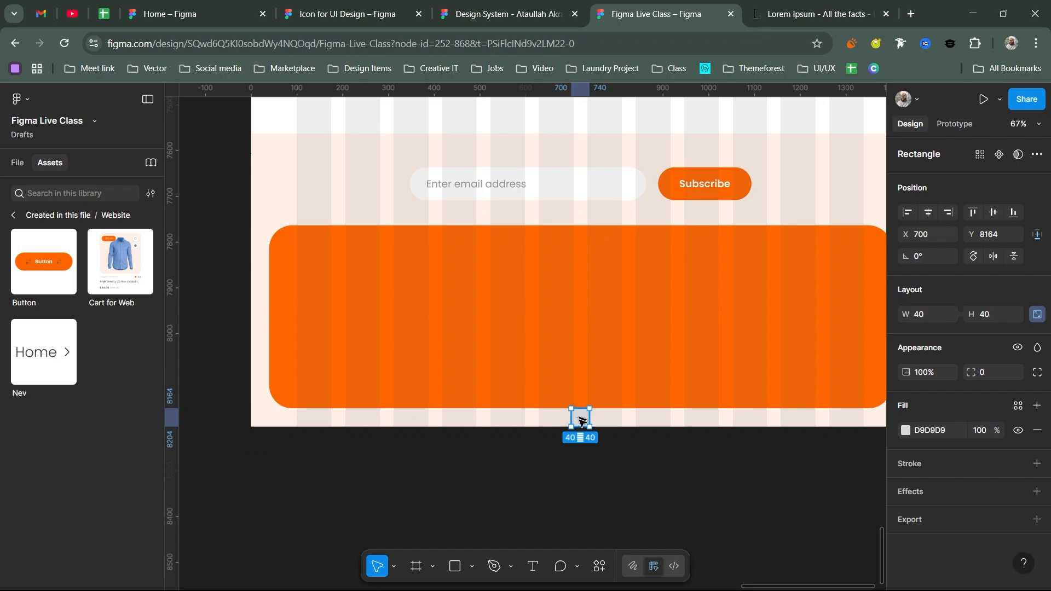
pyautogui.moveTo(579, 420); pyautogui.dragTo(569, 467)
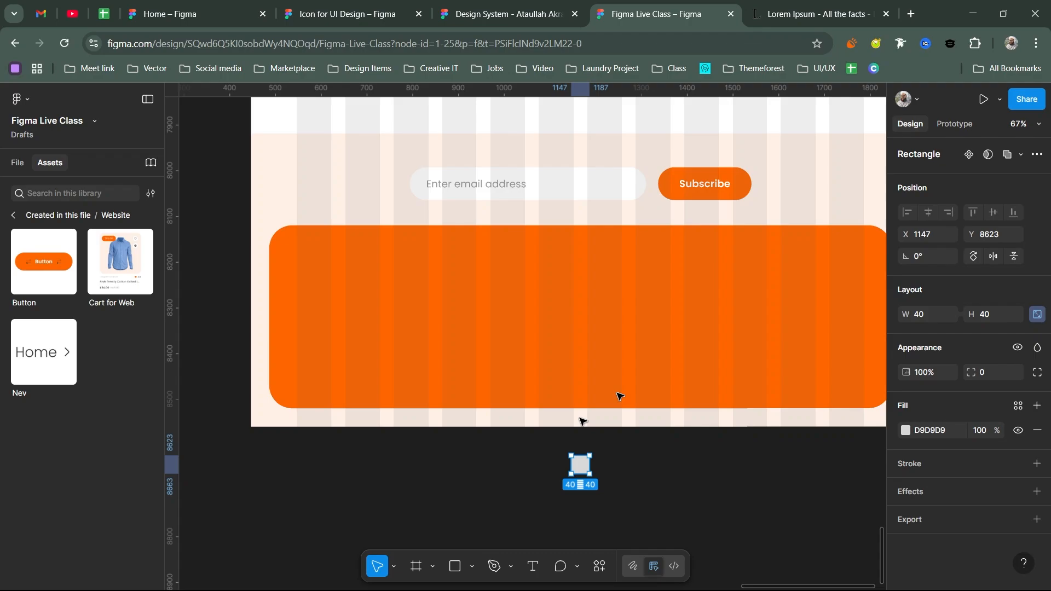
pyautogui.scroll(-3, 441, 405)
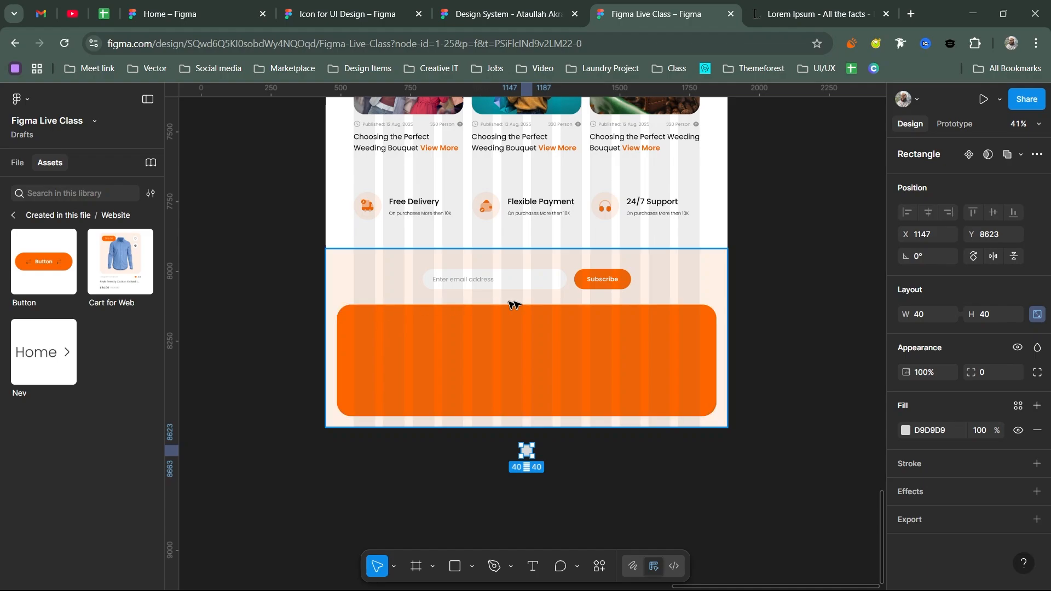
# - Scroll up through the Home frame past the header until the white logo above it shows
pyautogui.moveTo(754, 243); pyautogui.dragTo(756, 320)
pyautogui.scroll(3, 758, 343)
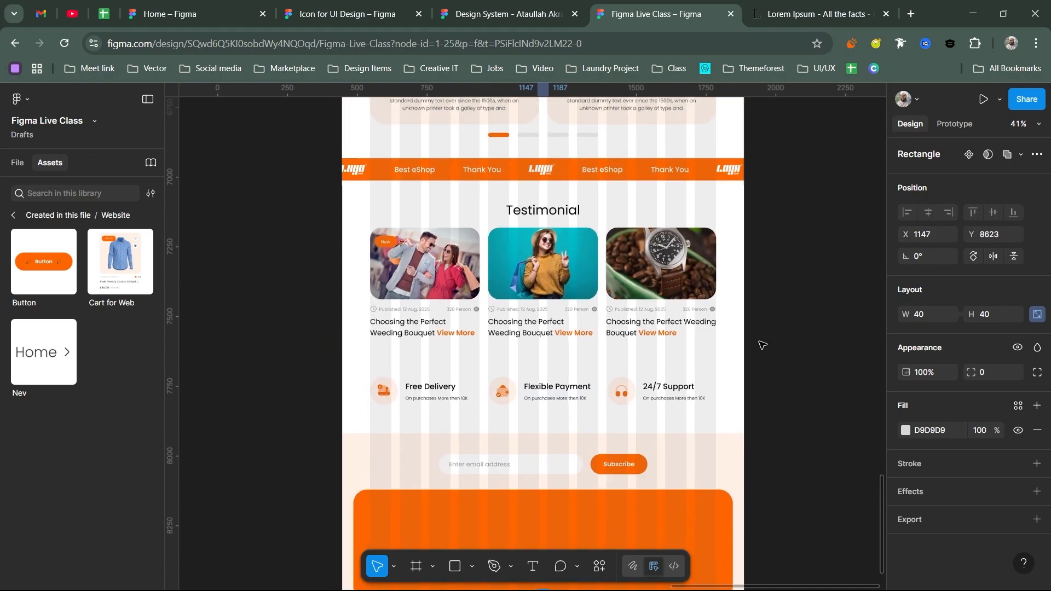
pyautogui.scroll(-3, 751, 244)
pyautogui.scroll(5, 750, 356)
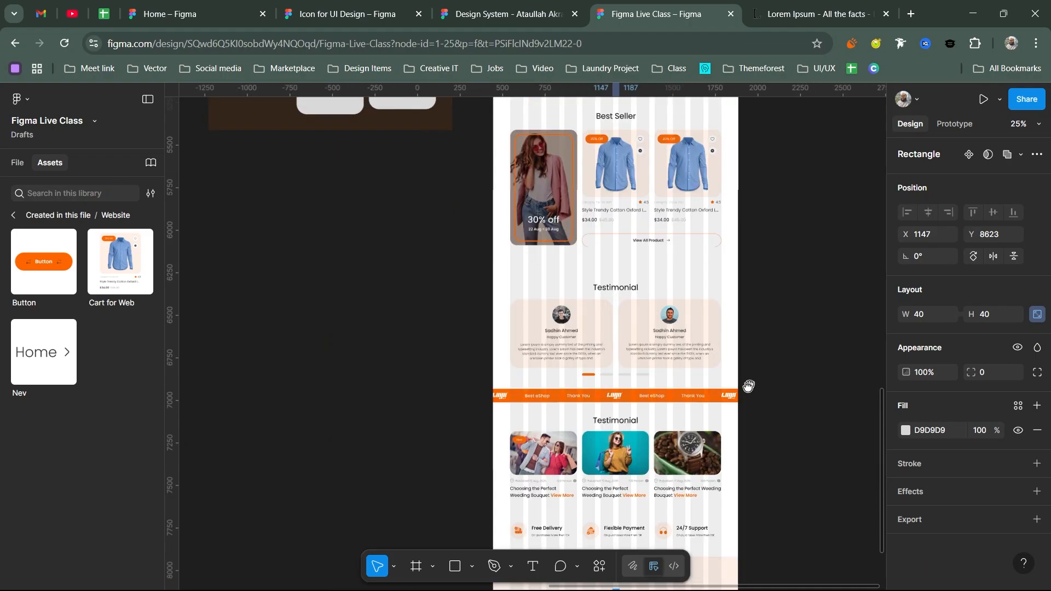
pyautogui.scroll(4, 713, 386)
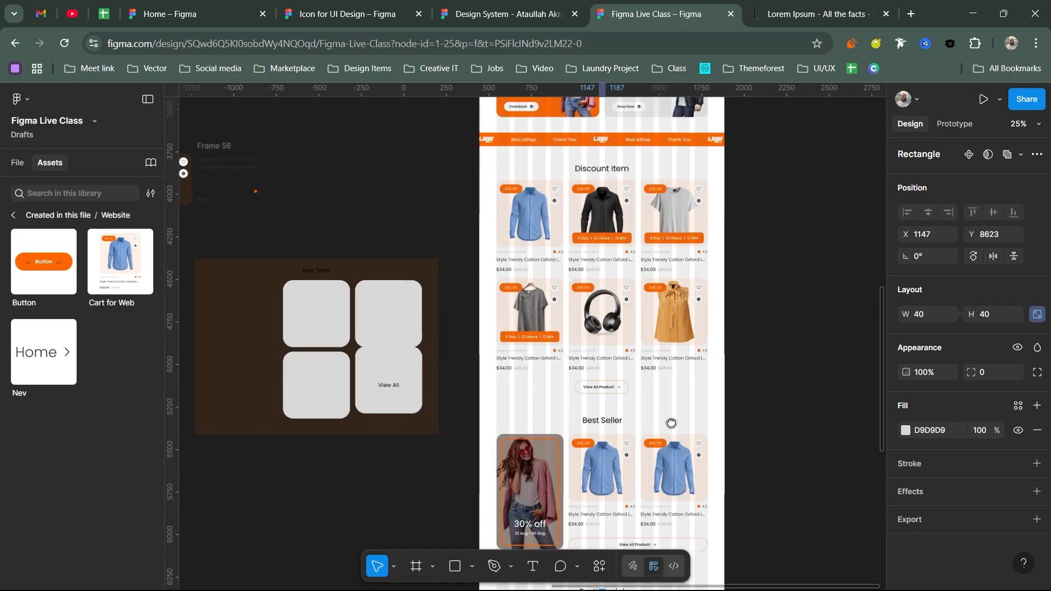
pyautogui.scroll(4, 671, 423)
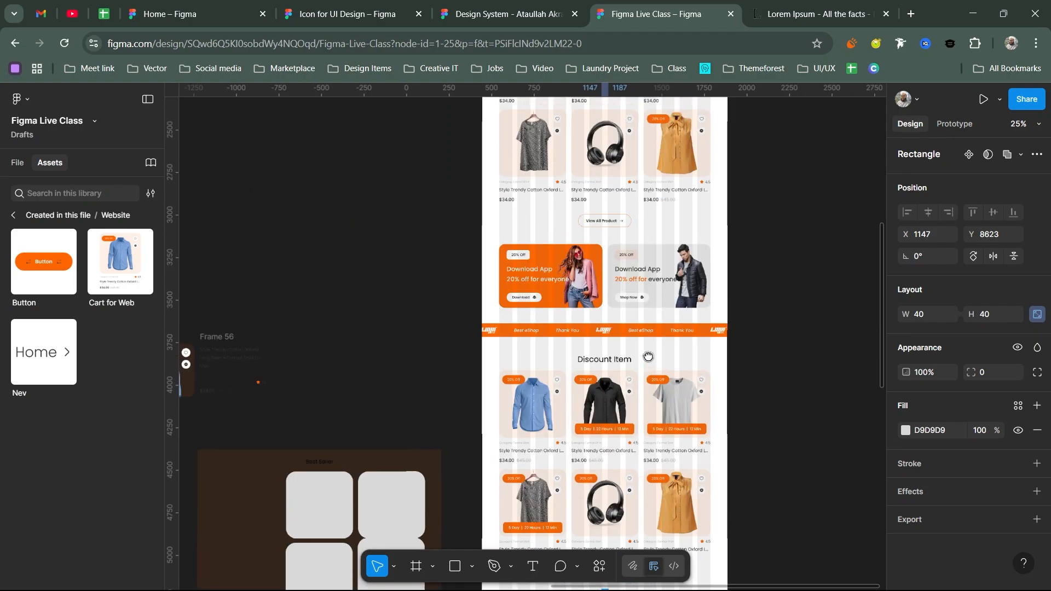
pyautogui.scroll(3, 648, 357)
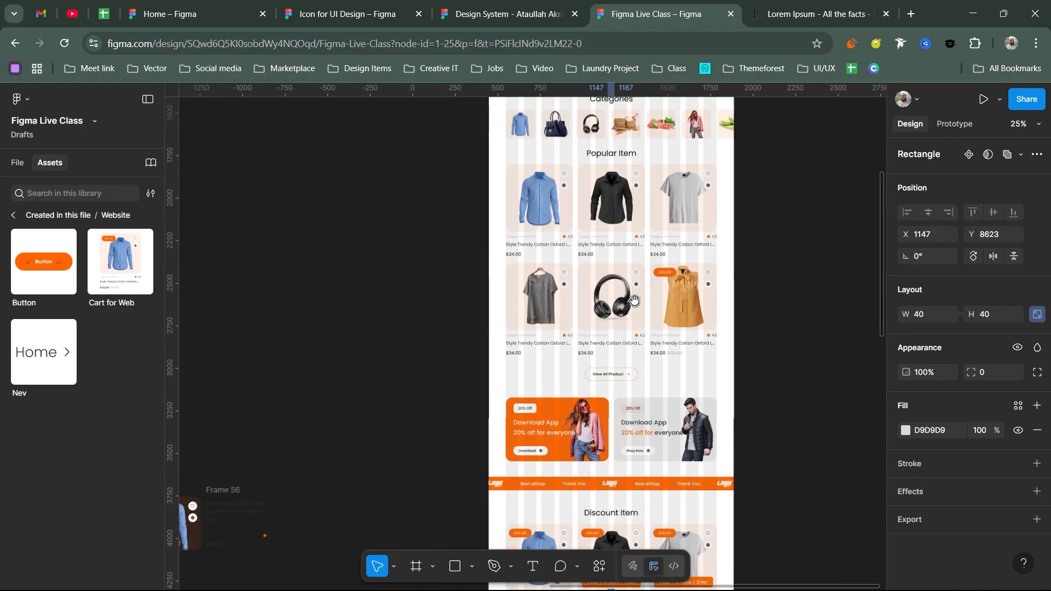
pyautogui.scroll(1, 634, 300)
pyautogui.scroll(2, 635, 242)
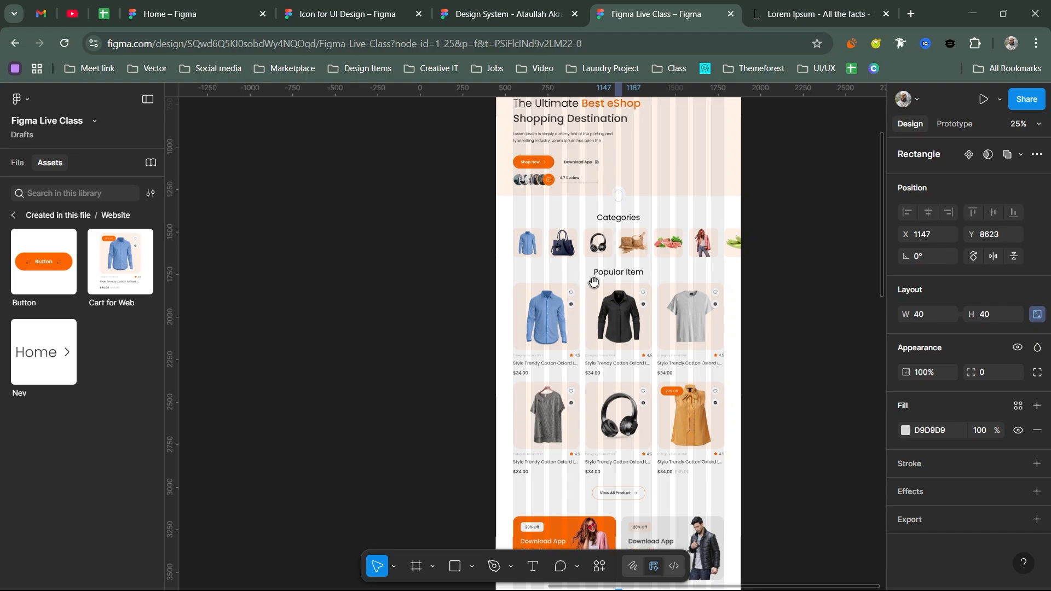
pyautogui.scroll(4, 597, 268)
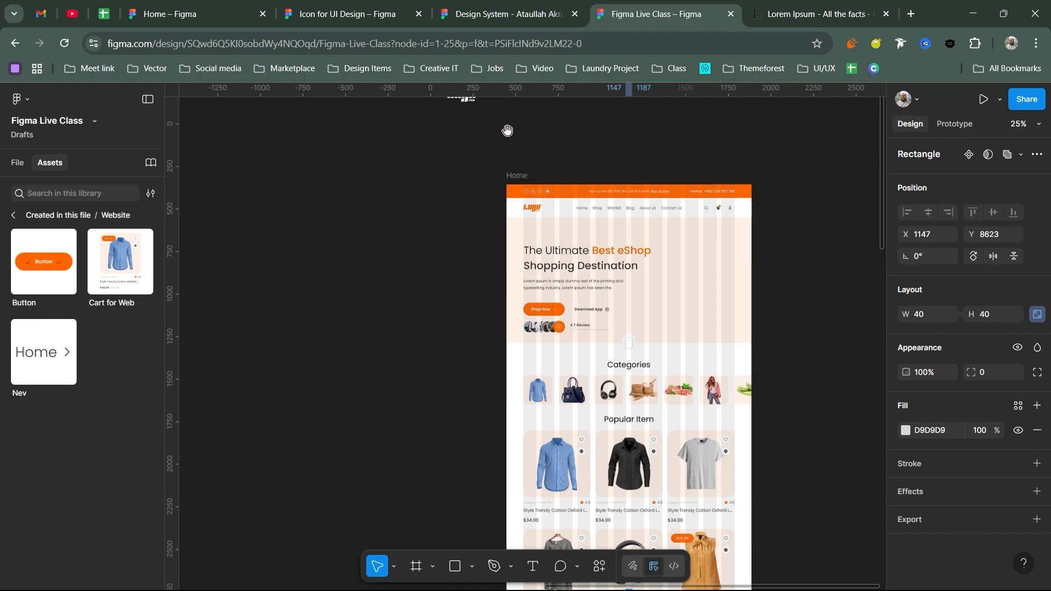
pyautogui.scroll(5, 528, 218)
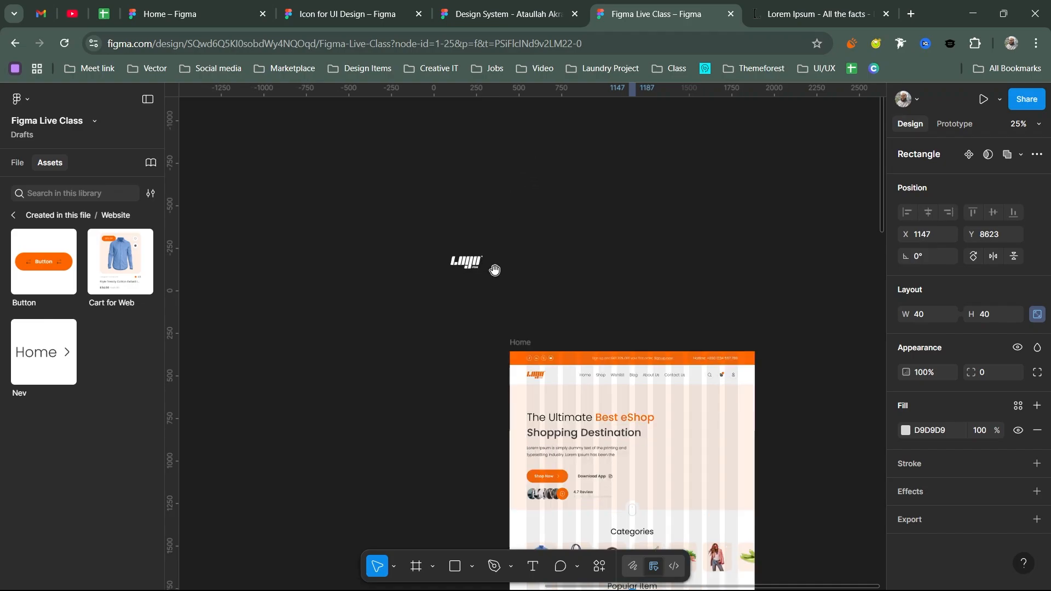
pyautogui.scroll(5, 472, 282)
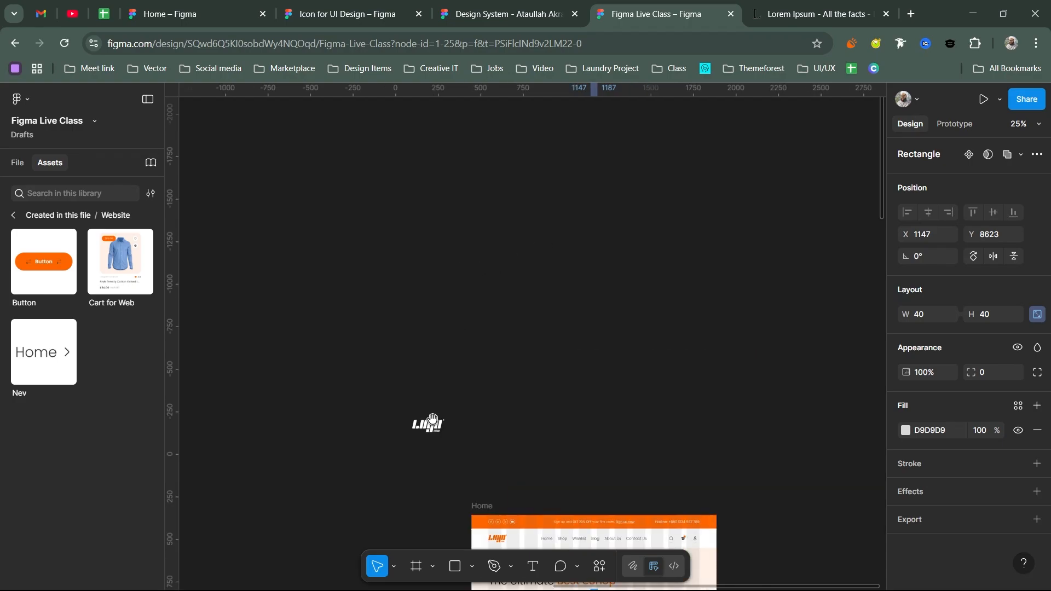
pyautogui.scroll(3, 450, 417)
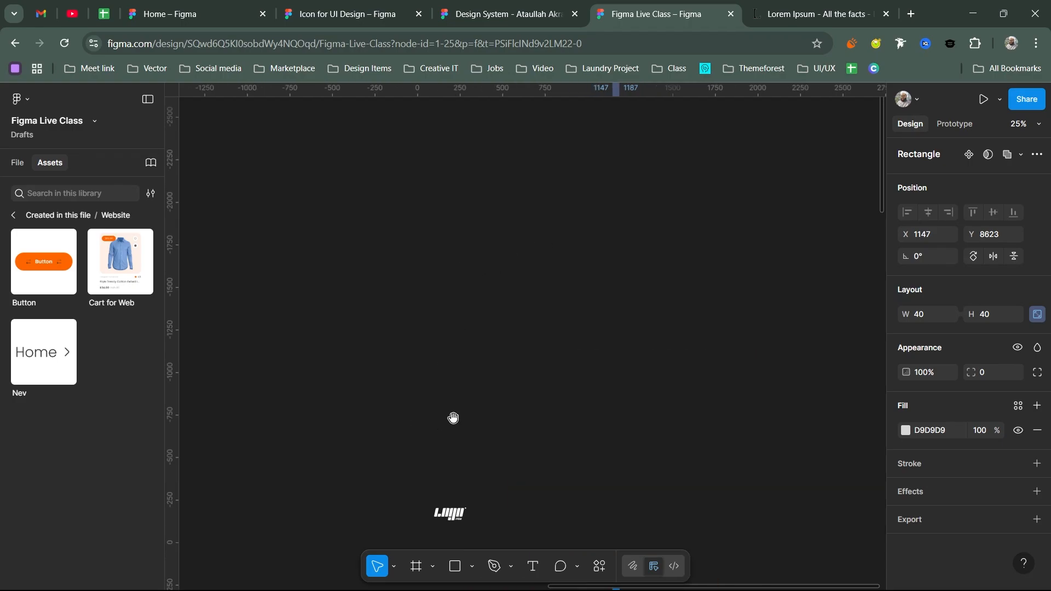
pyautogui.scroll(-7, 452, 417)
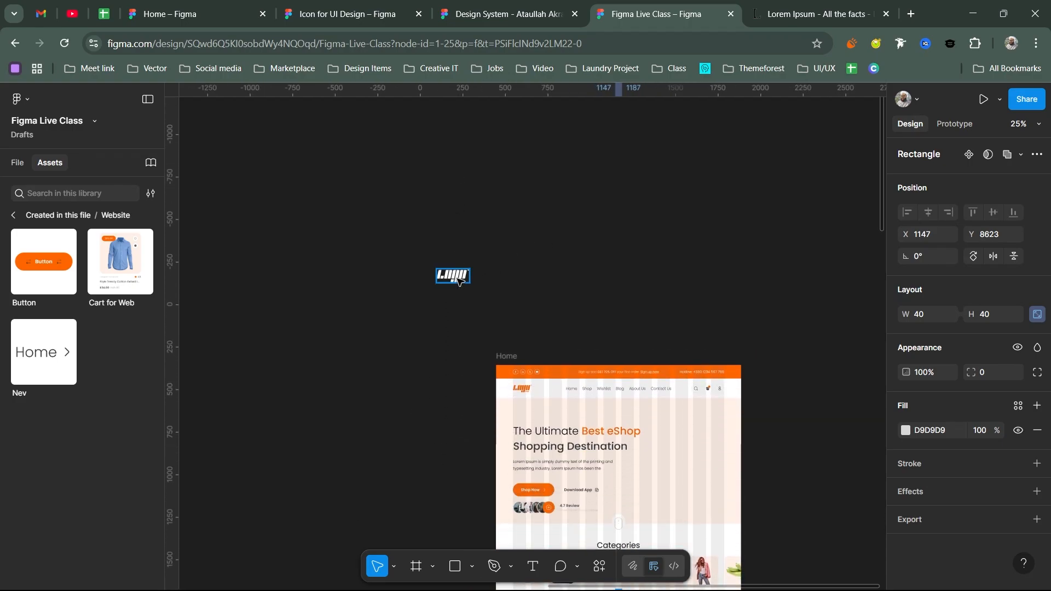
# - Select the white logo group above the page, then scroll back down to the orange banner
pyautogui.click(458, 265)
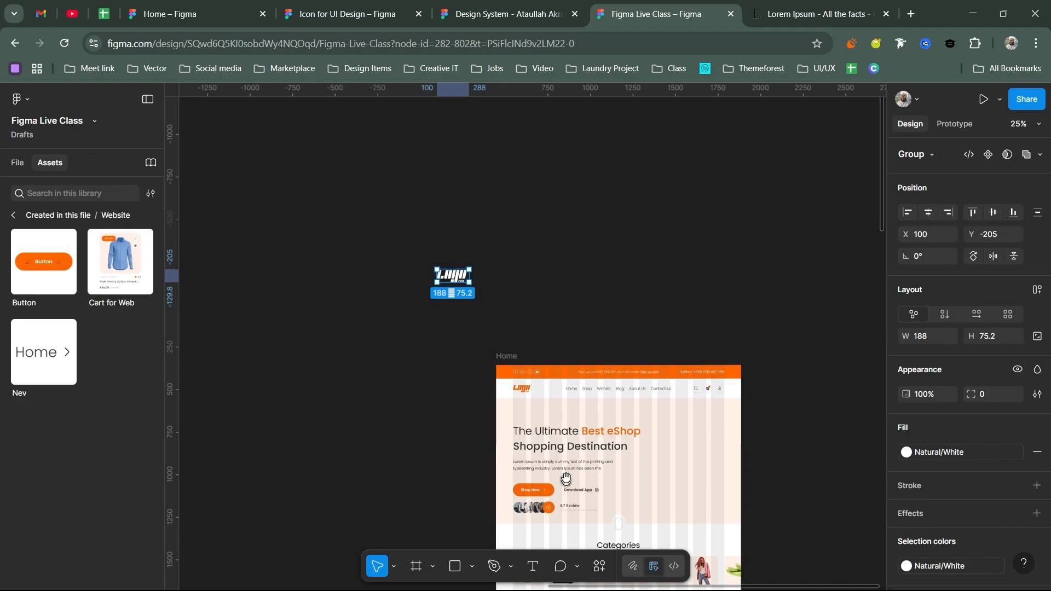
pyautogui.scroll(-7, 578, 476)
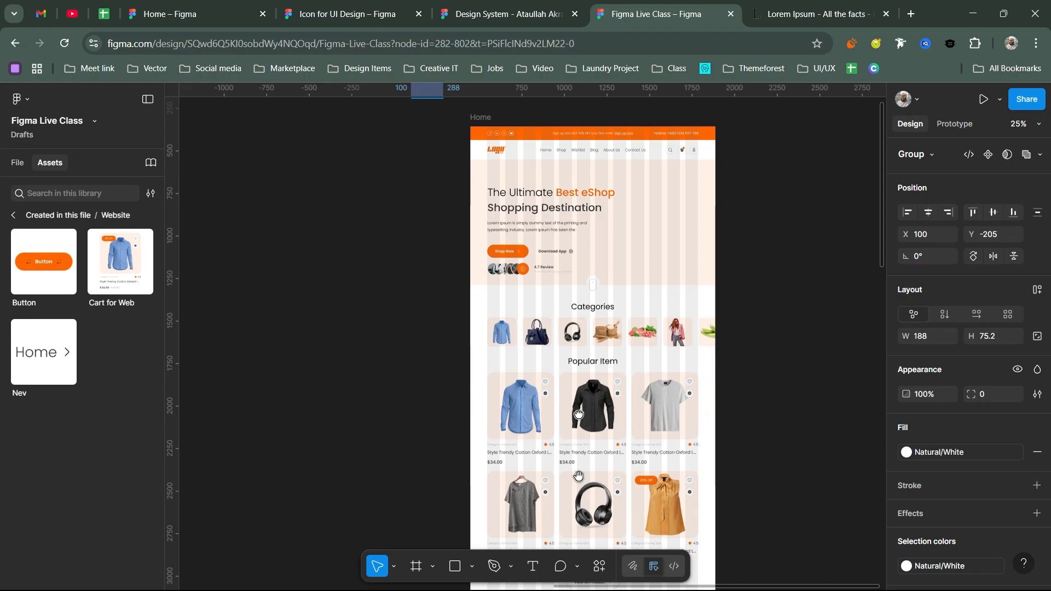
pyautogui.scroll(-15, 579, 476)
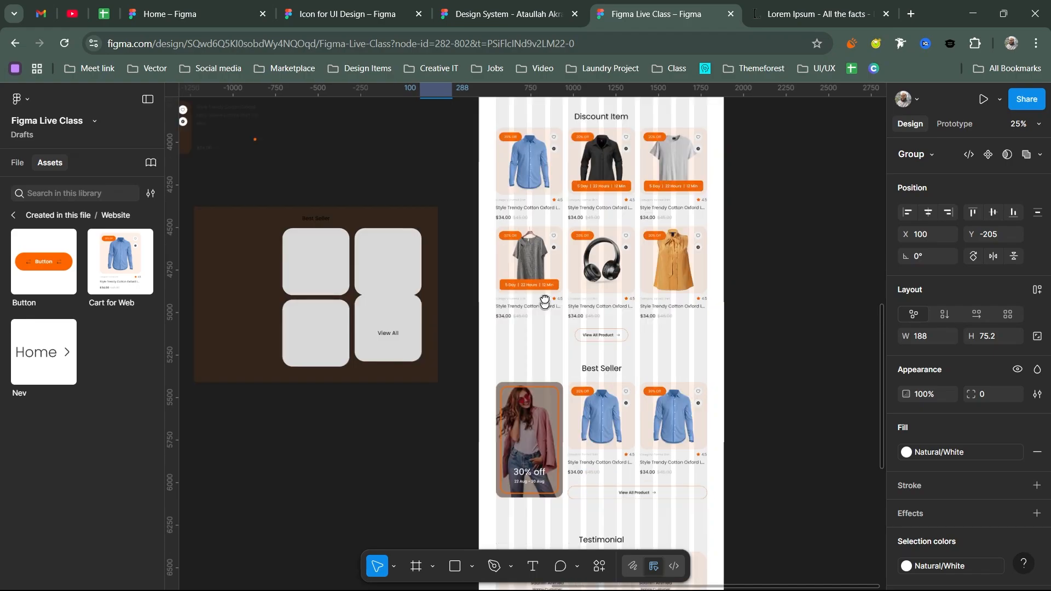
pyautogui.scroll(-3, 545, 301)
pyautogui.scroll(-3, 554, 504)
pyautogui.scroll(5, 544, 399)
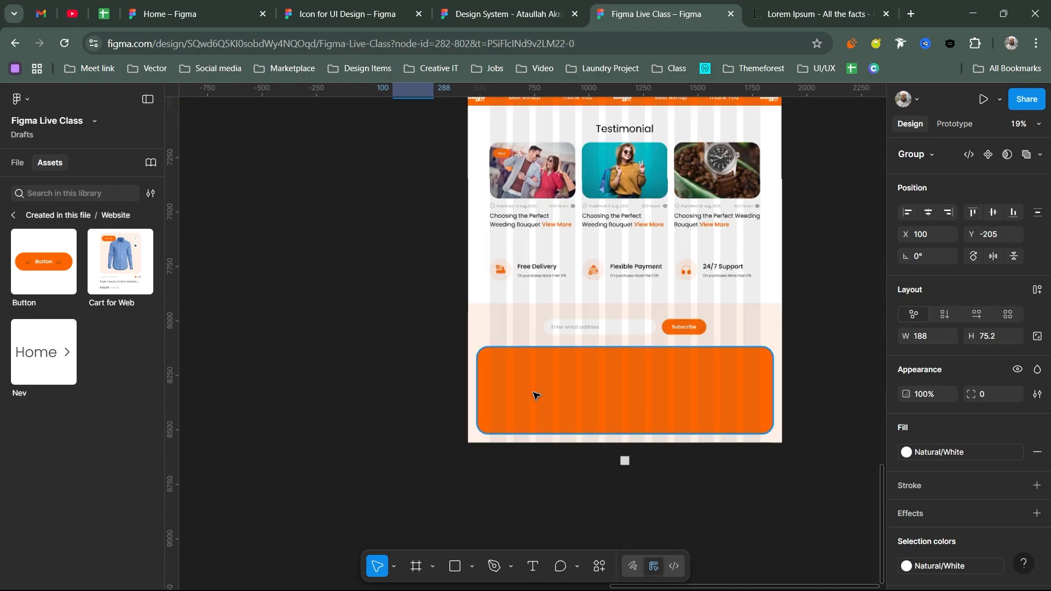
pyautogui.scroll(5, 536, 395)
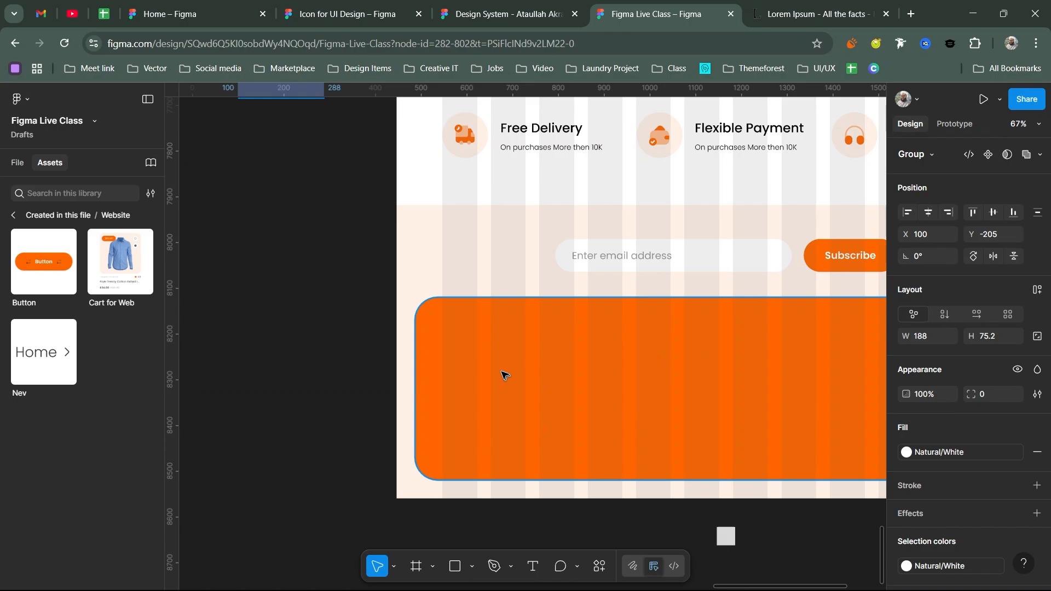
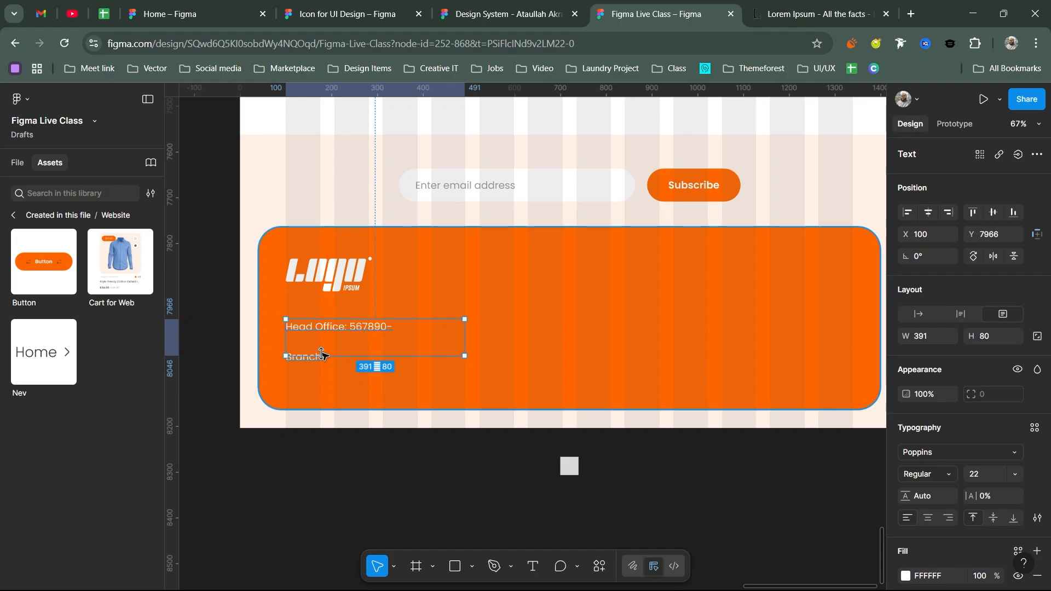
# - Enlarge the footer contact text box and set the text after Head Office to Light weight
pyautogui.moveTo(321, 355); pyautogui.dragTo(324, 374)
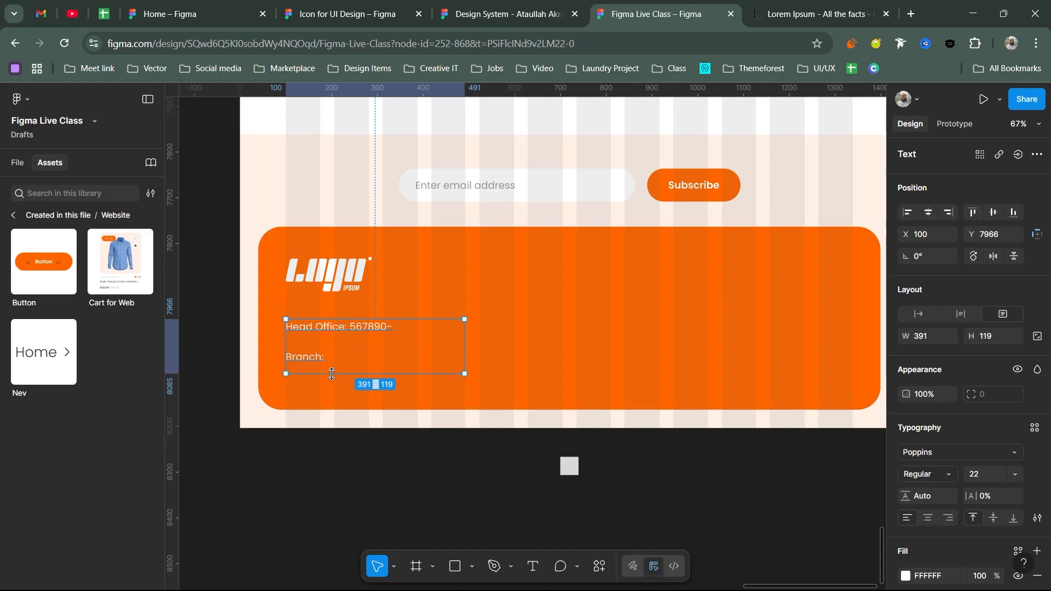
pyautogui.doubleClick(333, 330)
pyautogui.moveTo(350, 328); pyautogui.dragTo(282, 326)
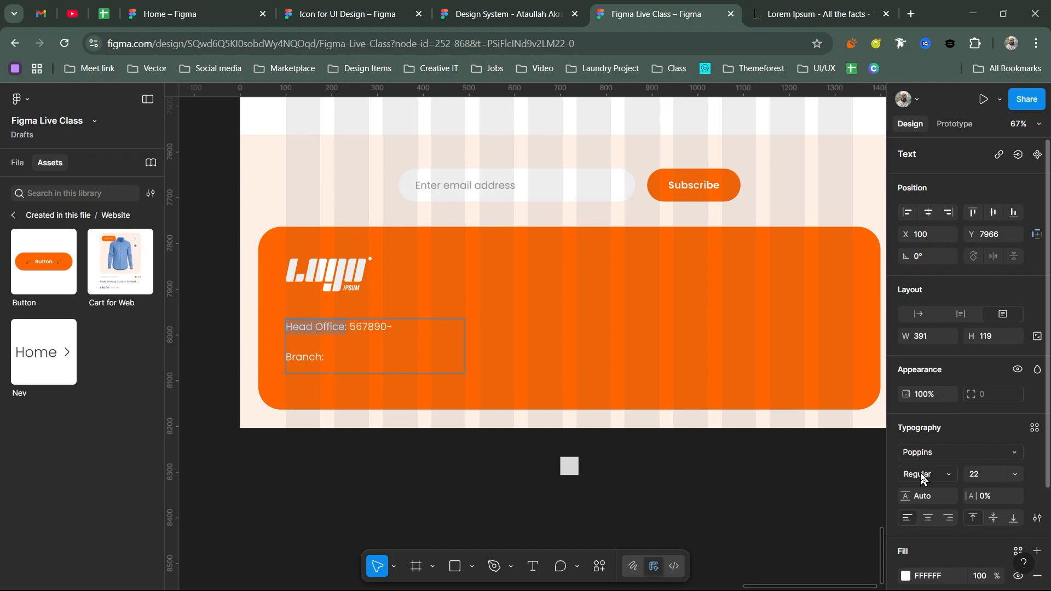
pyautogui.click(947, 472)
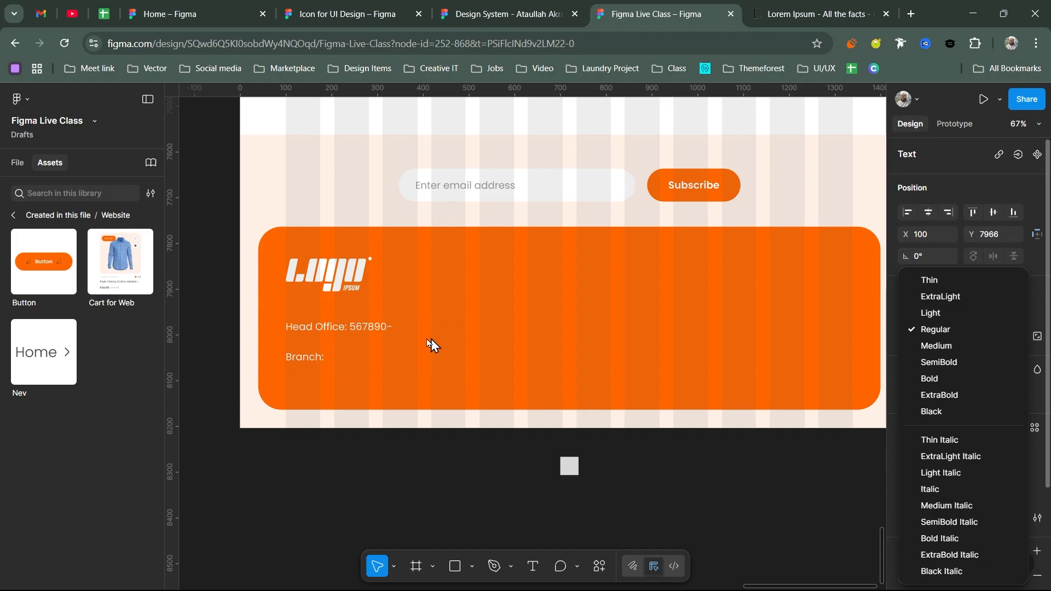
pyautogui.click(367, 326)
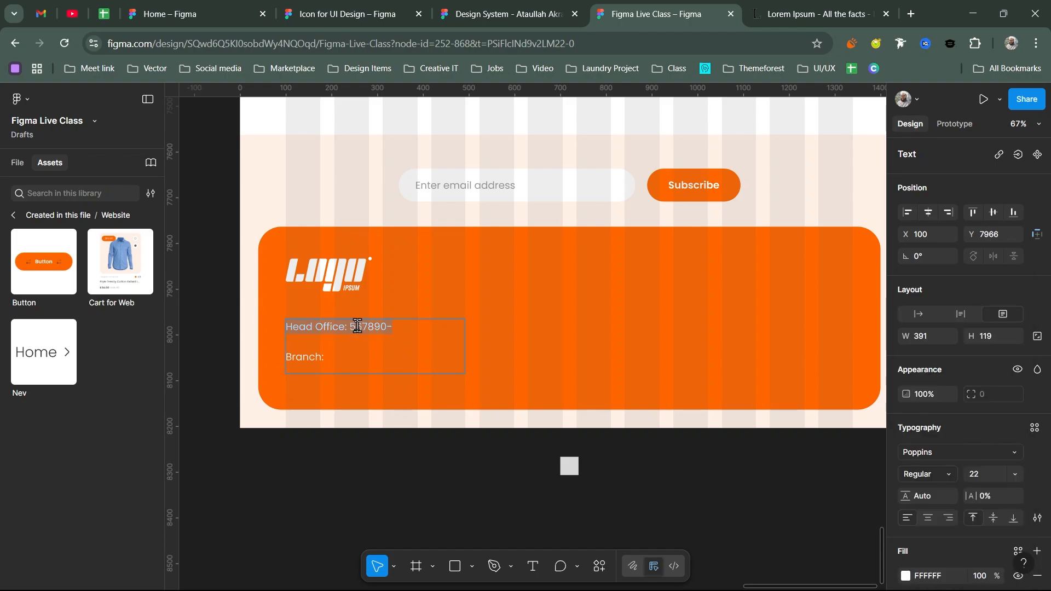
pyautogui.doubleClick(355, 326)
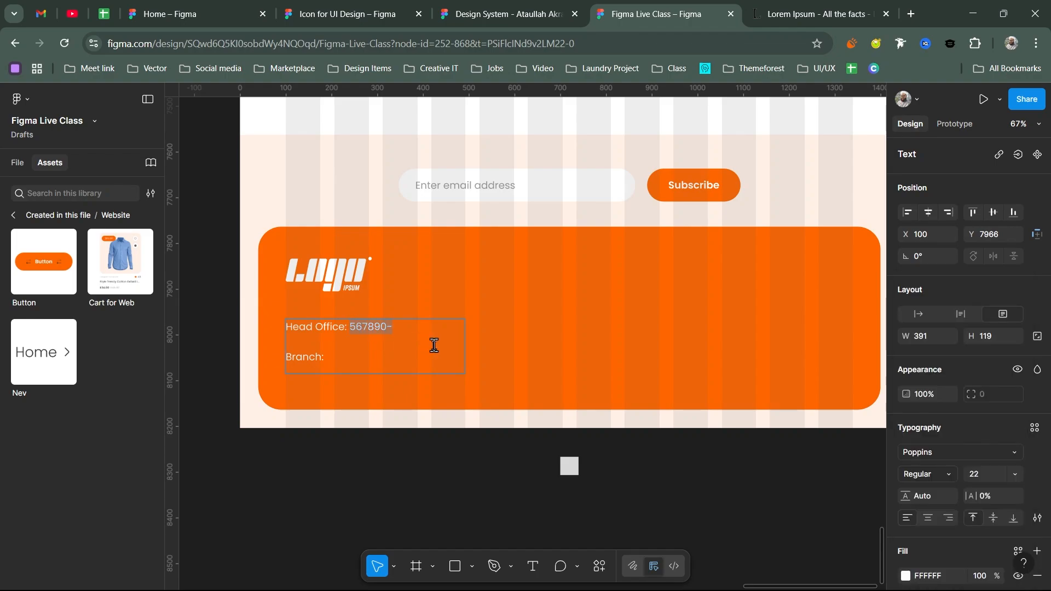
pyautogui.click(948, 474)
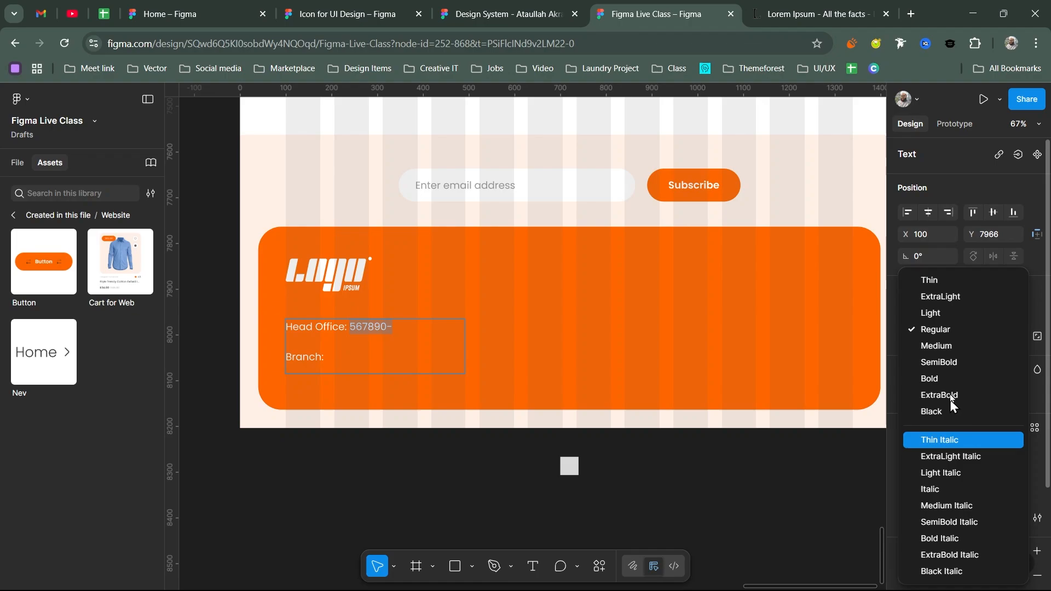
pyautogui.click(935, 315)
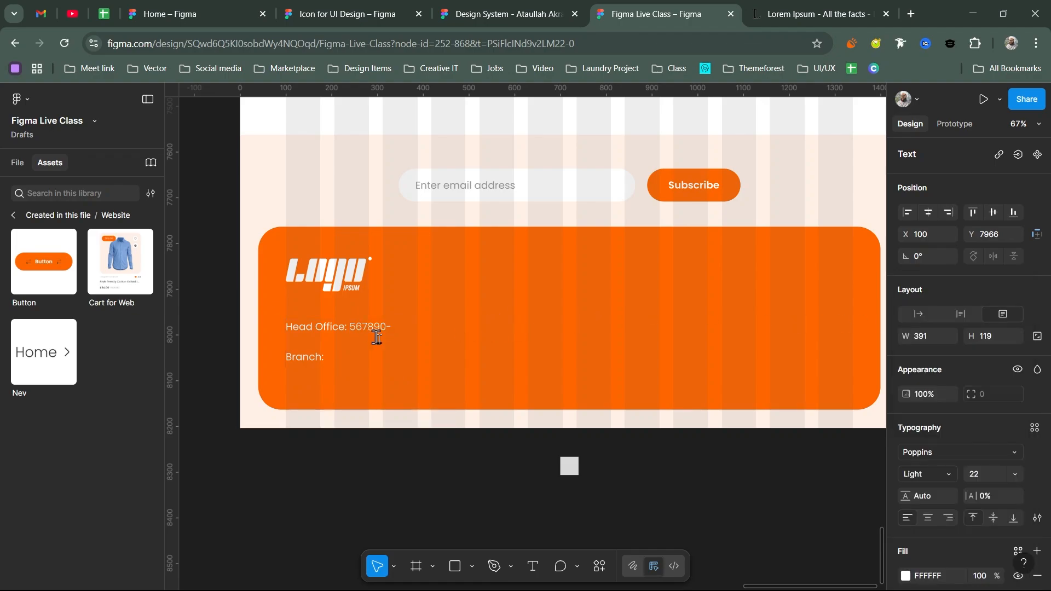
pyautogui.click(334, 360)
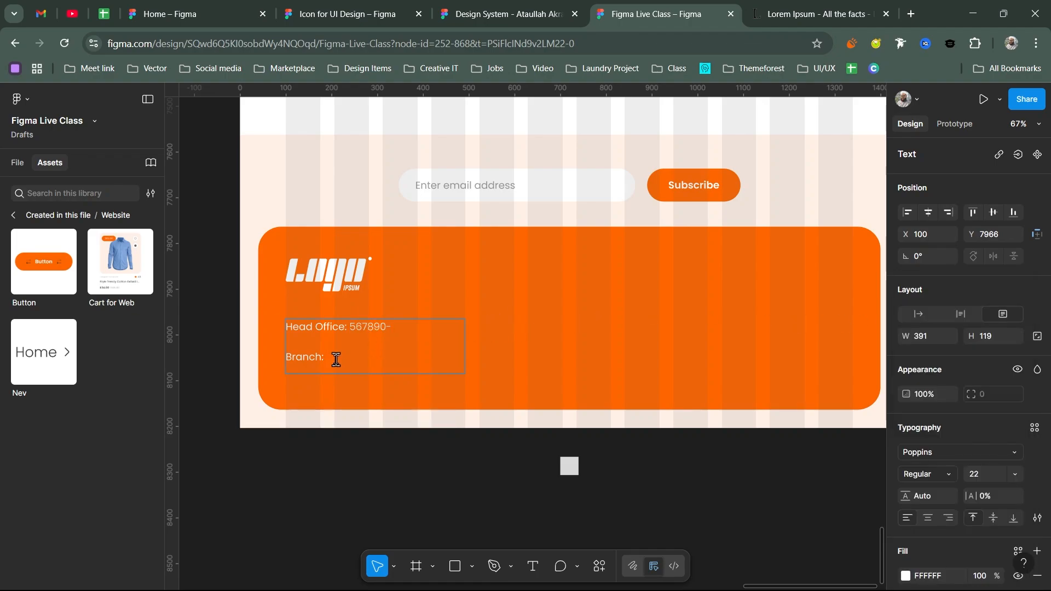
pyautogui.click(941, 475)
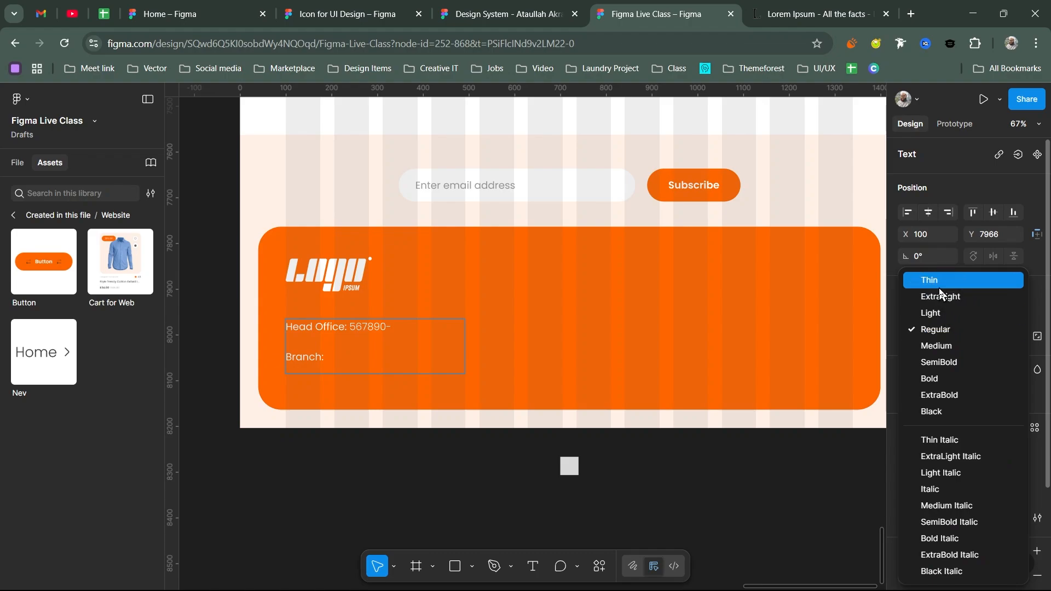
pyautogui.click(938, 312)
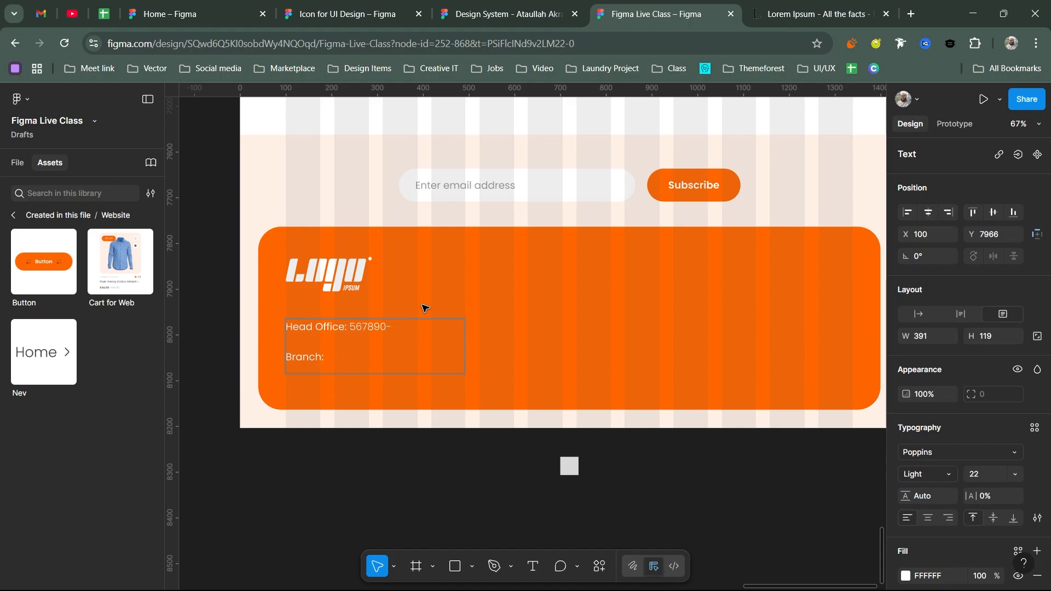
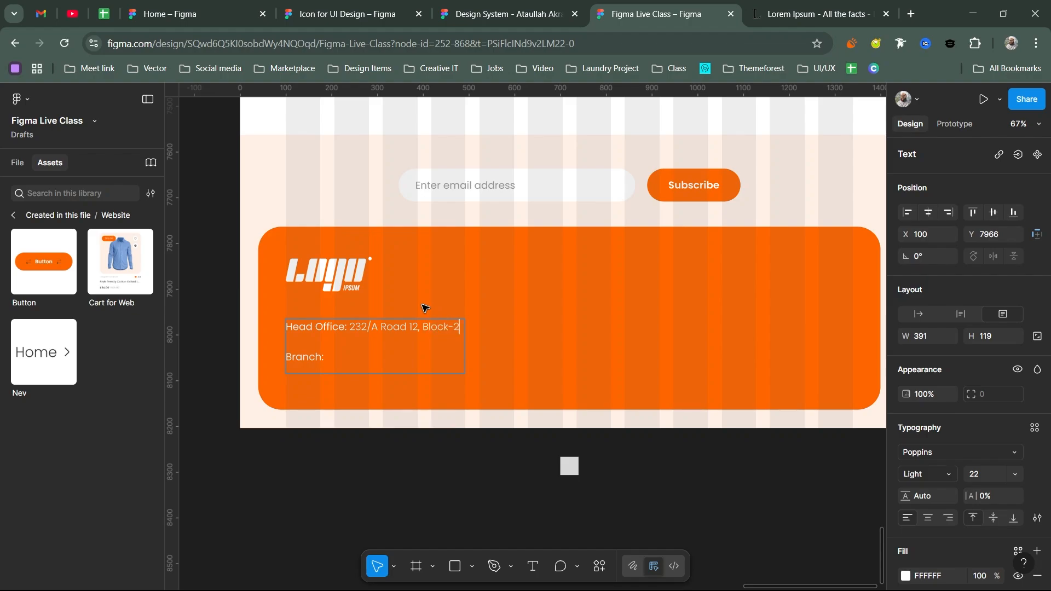
pyautogui.press('Return')
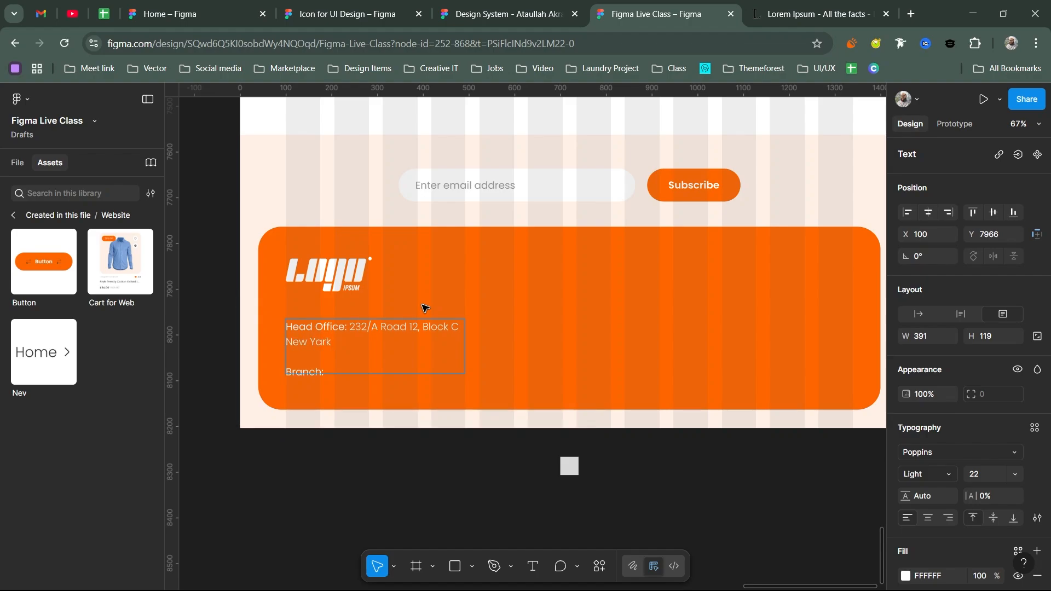
pyautogui.press('Escape')
pyautogui.doubleClick(352, 327)
pyautogui.click(350, 327)
pyautogui.press('Return')
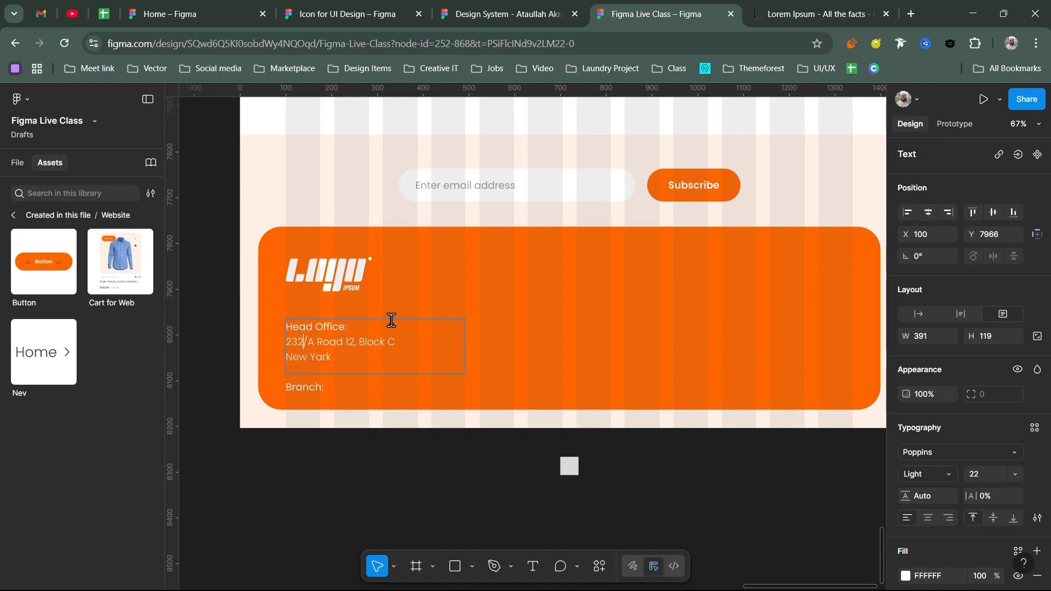
pyautogui.click(414, 388)
# - Join the city onto the address line and leave an empty line after it
pyautogui.doubleClick(319, 343)
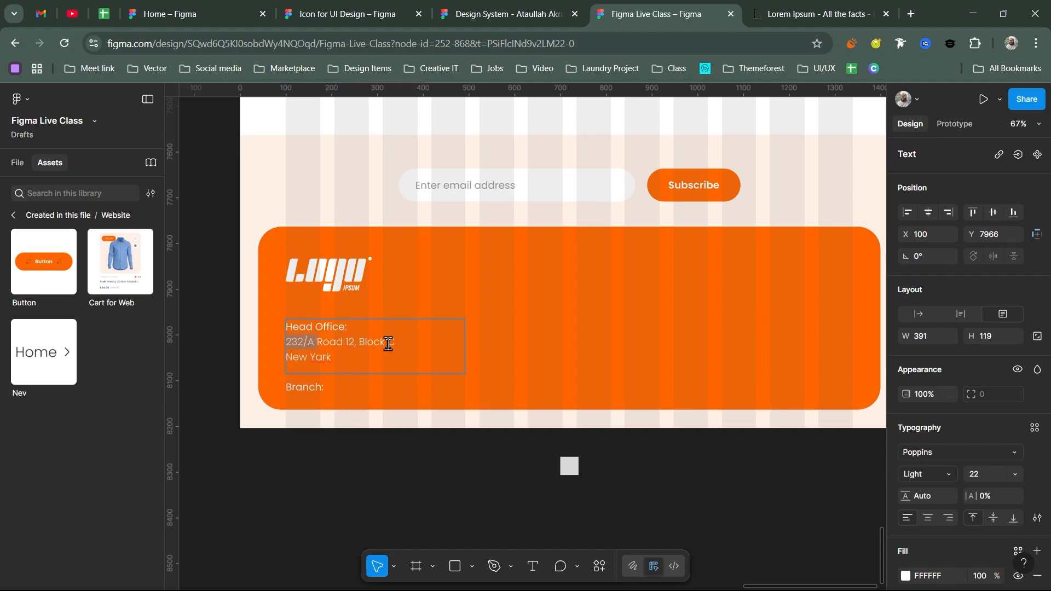
pyautogui.press('BackSpace')
pyautogui.hotkey('ctrl', 'z')
pyautogui.press('Down')
pyautogui.press('Home')
pyautogui.press('BackSpace')
pyautogui.press('Down')
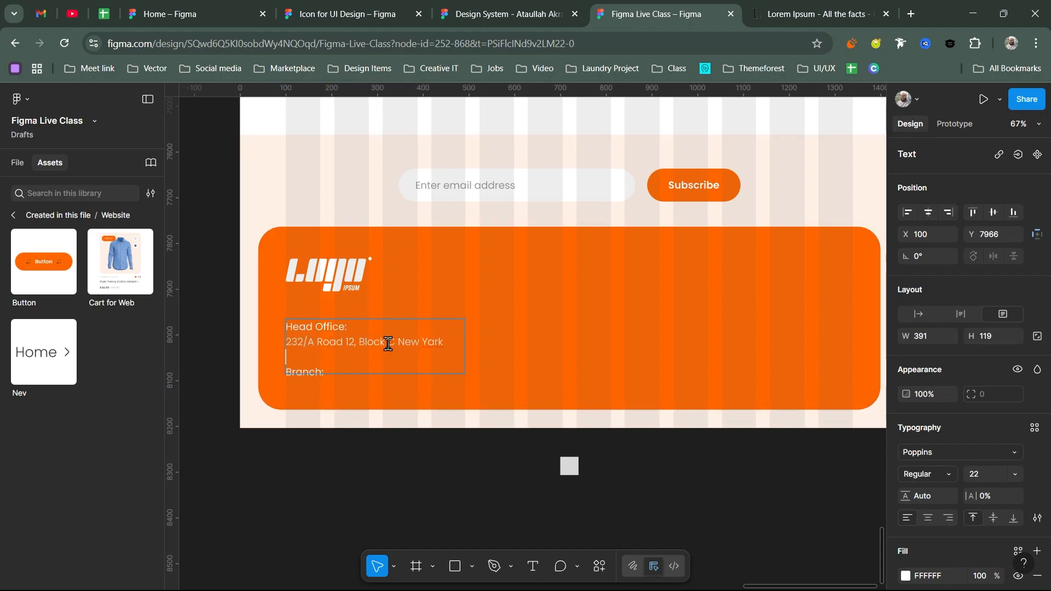
pyautogui.press('Escape')
# - Make the text box taller, paste the address under Branch, and nudge the block upward
pyautogui.moveTo(377, 375); pyautogui.dragTo(377, 406)
pyautogui.hotkey('ctrl', 'alt', ',')
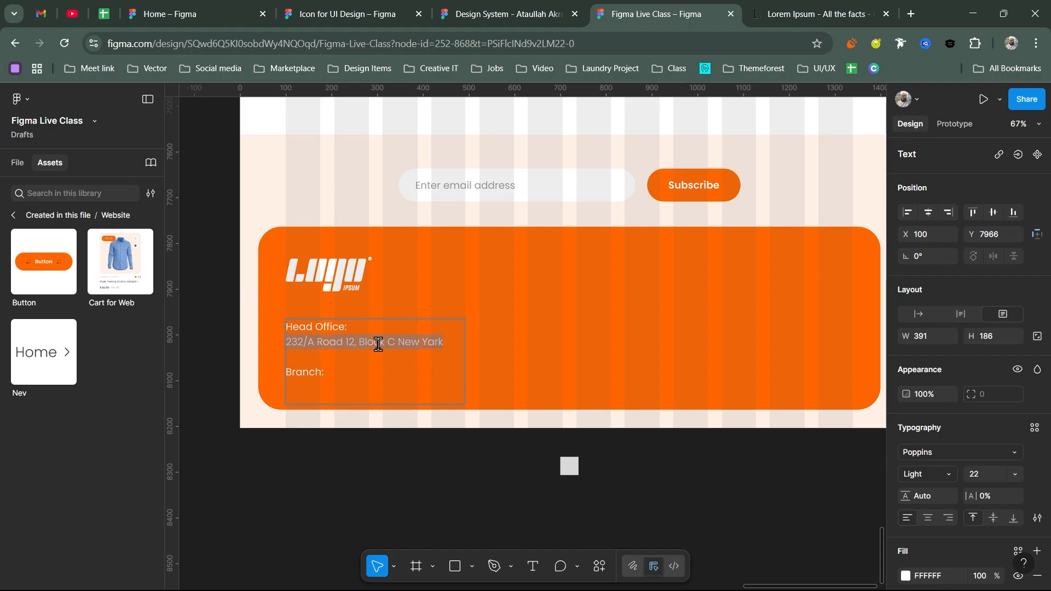
pyautogui.doubleClick(356, 379)
pyautogui.press('Return')
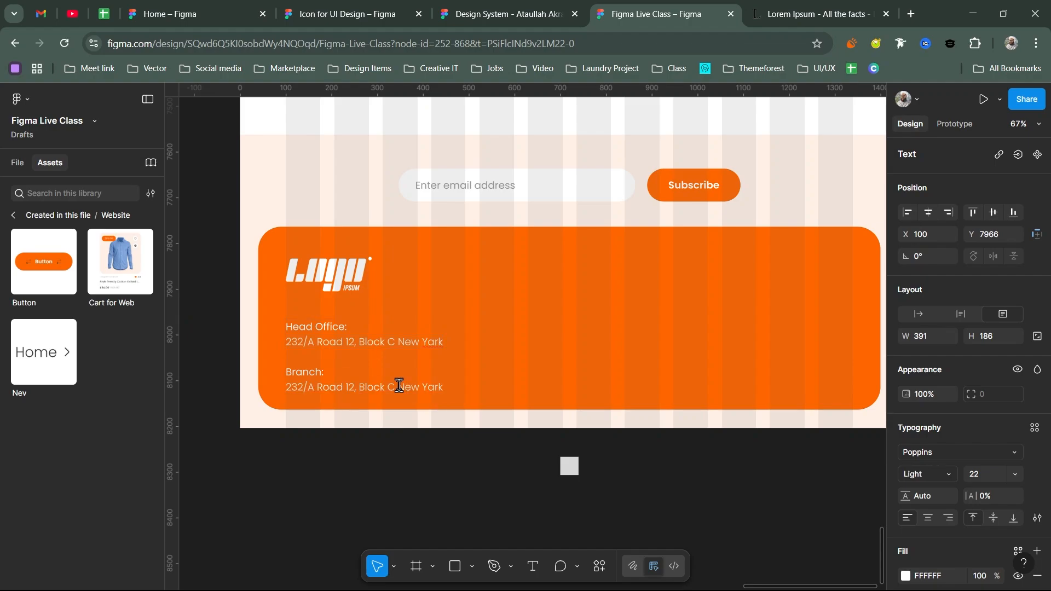
pyautogui.press('Escape')
pyautogui.moveTo(363, 351); pyautogui.dragTo(364, 345)
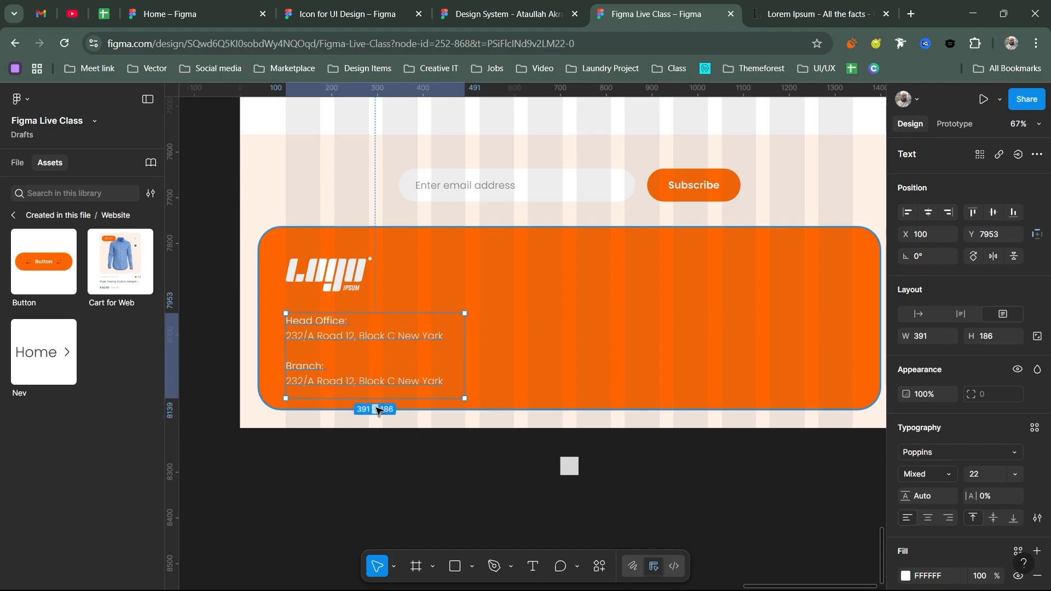
# - Set the address box to auto height and add an 'Our Information' text layer right of the logo
pyautogui.click(960, 314)
pyautogui.hscroll(3, 465, 312)
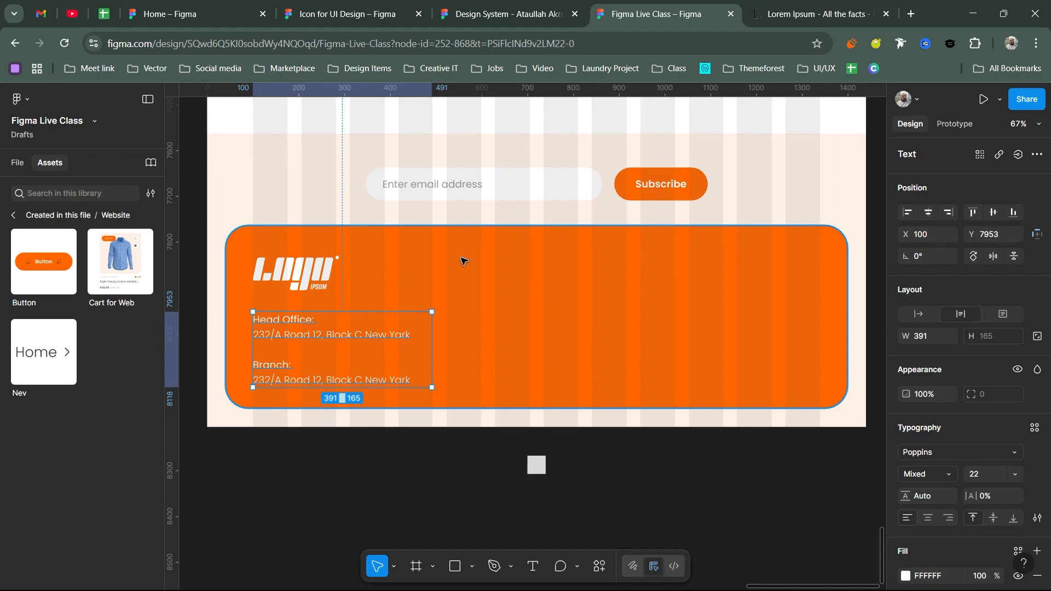
pyautogui.press('t')
pyautogui.click(450, 261)
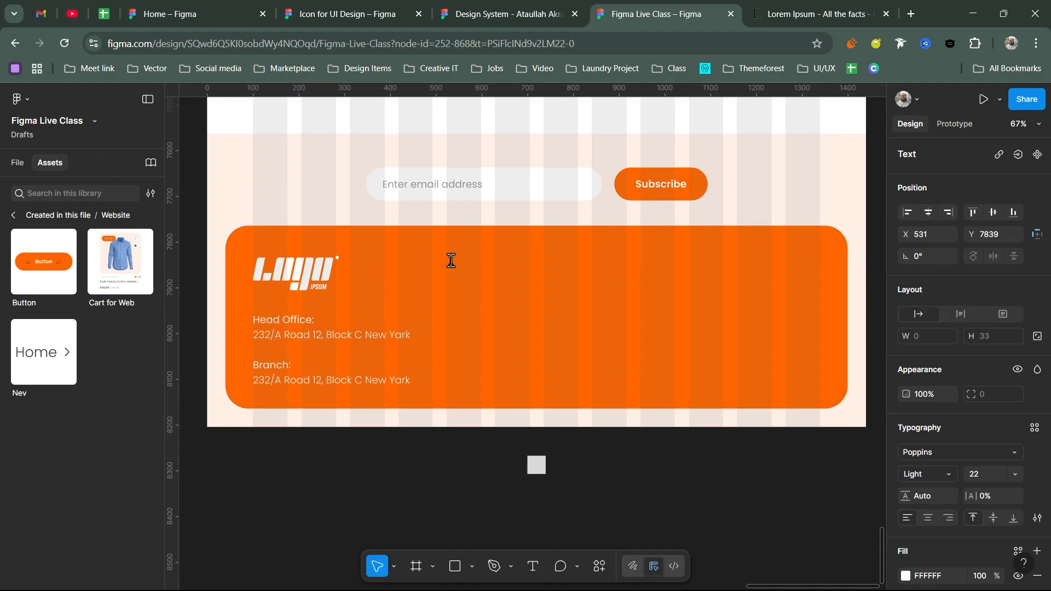
pyautogui.write('Our Informatioin')
pyautogui.press('BackSpace')
pyautogui.press('BackSpace')
pyautogui.press('BackSpace')
pyautogui.press('BackSpace')
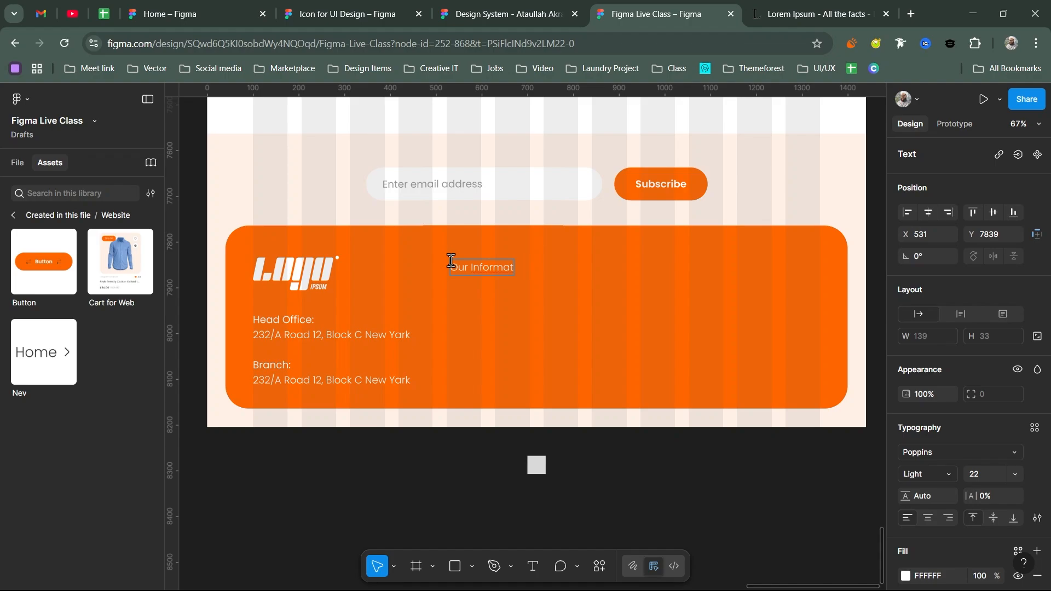
pyautogui.press('BackSpace')
pyautogui.press('BackSpace')
pyautogui.write('ation')
pyautogui.press('Escape')
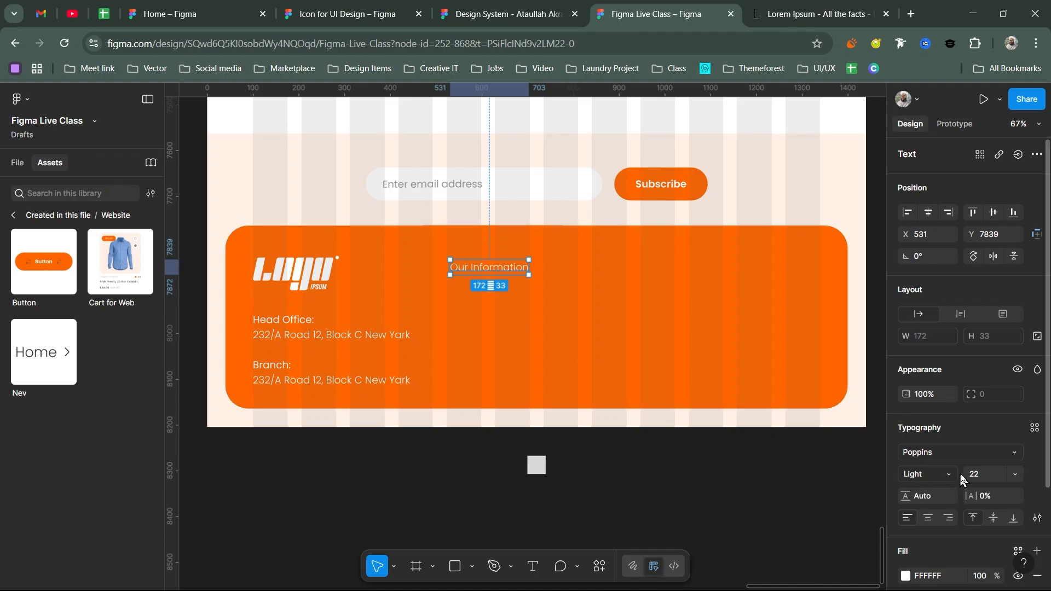
# - Make the heading size 28 Regular and place a duplicate 24 px below it
pyautogui.click(996, 466)
pyautogui.write('28')
pyautogui.press('Return')
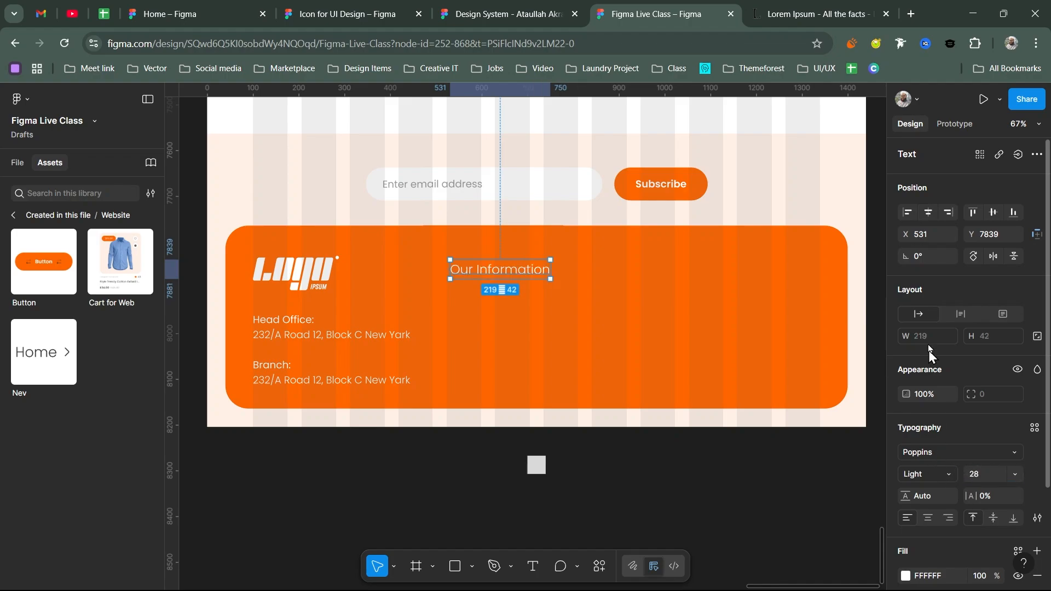
pyautogui.click(940, 474)
pyautogui.click(950, 329)
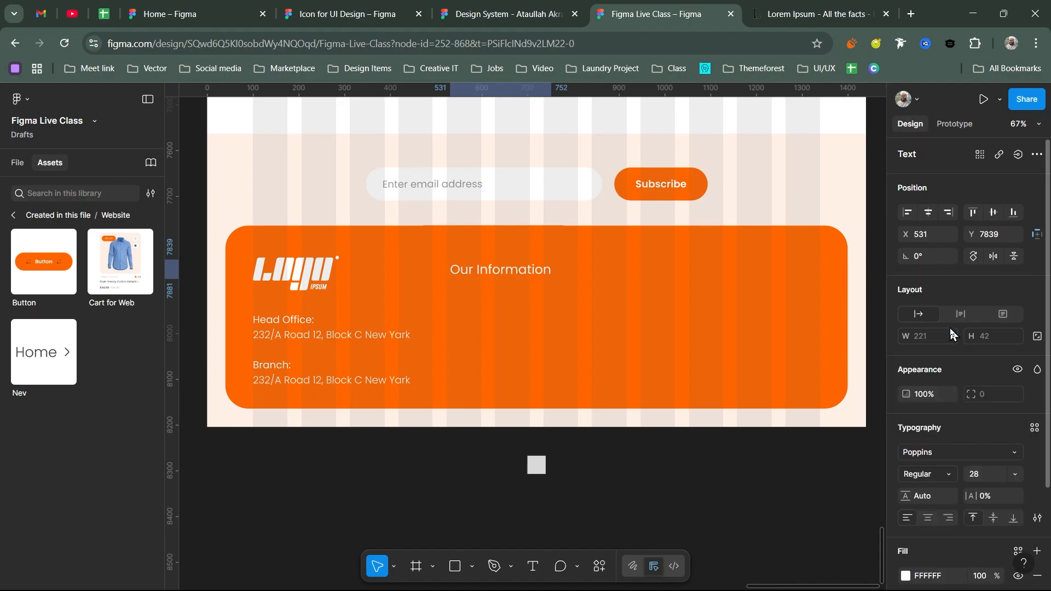
pyautogui.moveTo(495, 273)
pyautogui.mouseDown()
pyautogui.moveTo(493, 300)
pyautogui.moveTo(481, 267)
pyautogui.mouseUp()
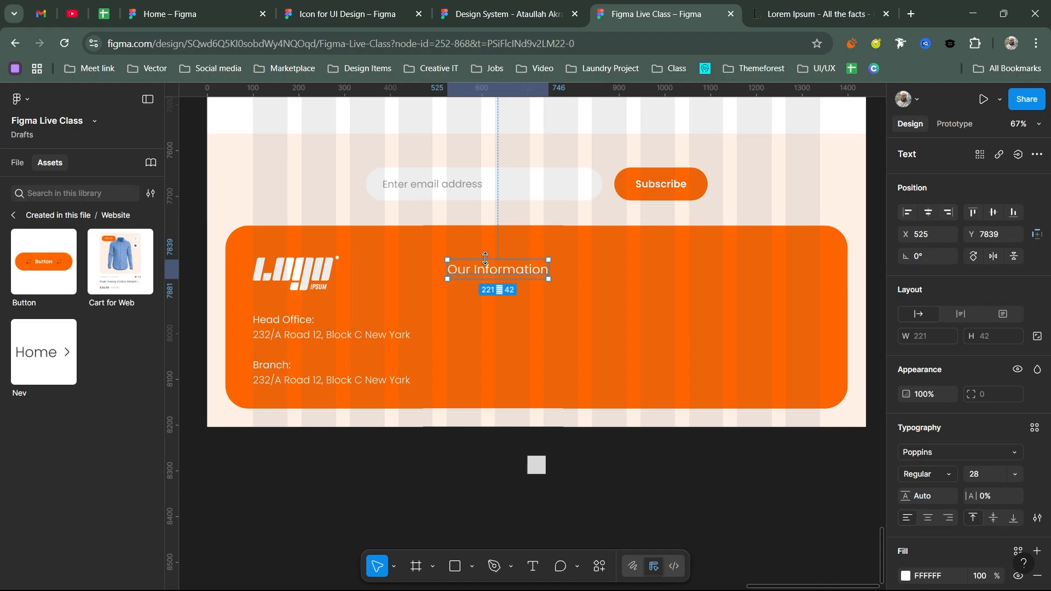
pyautogui.moveTo(476, 275); pyautogui.dragTo(471, 307)
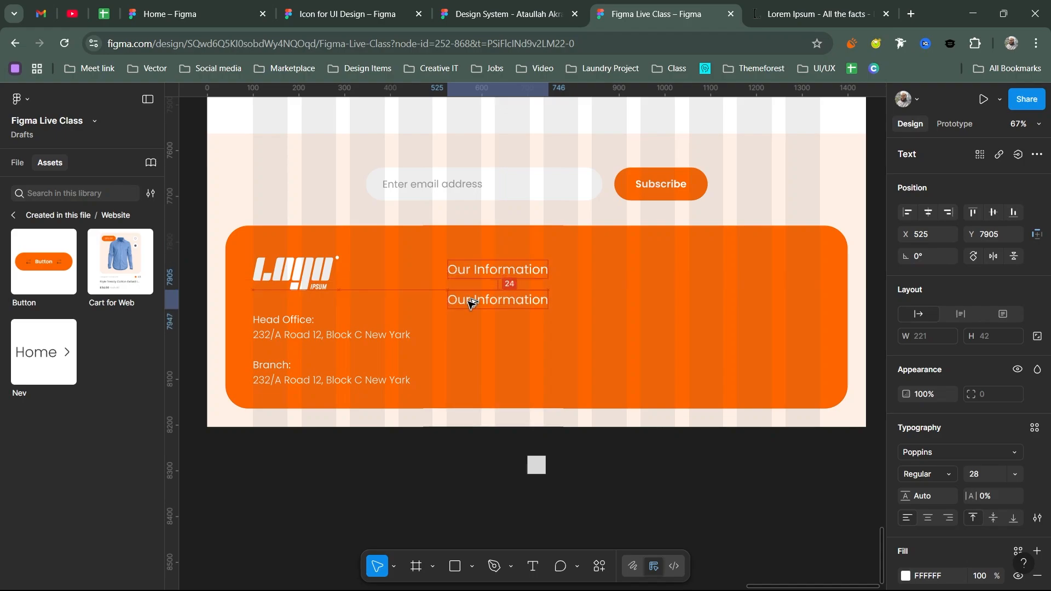
# - Set the copied text to size 22, Light weight
pyautogui.click(997, 474)
pyautogui.write('22')
pyautogui.press('Return')
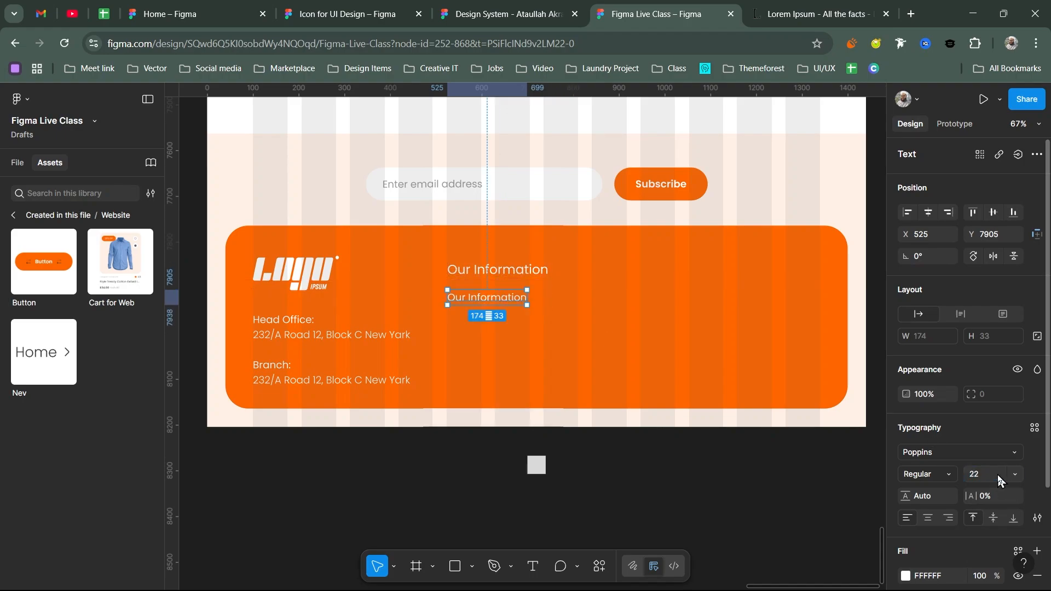
pyautogui.click(947, 474)
pyautogui.click(920, 312)
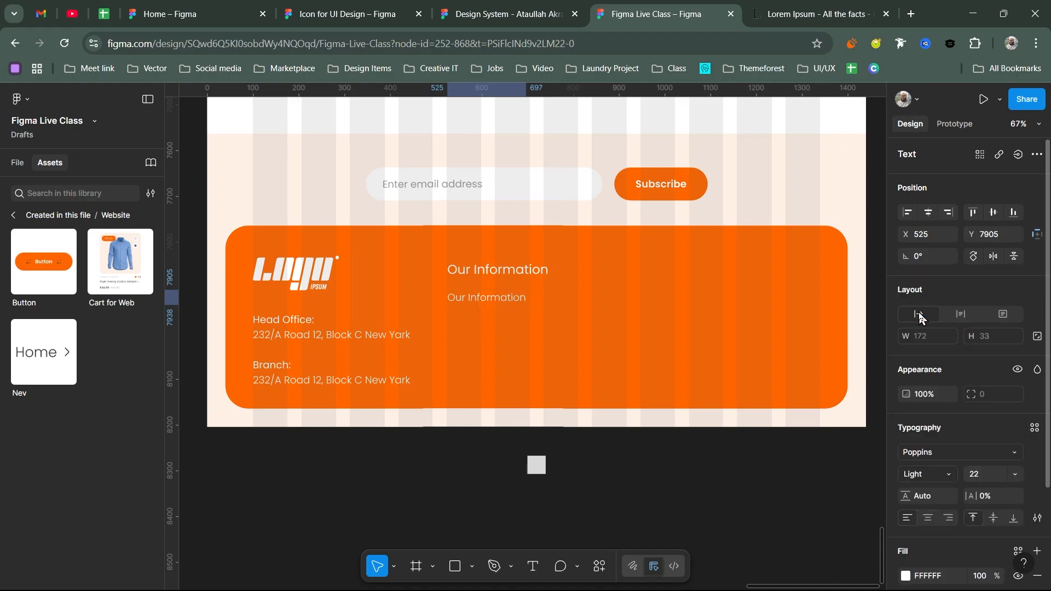
# - Replace the copy with the links Privacy, Terms & Condition and Return Policy
pyautogui.doubleClick(509, 297)
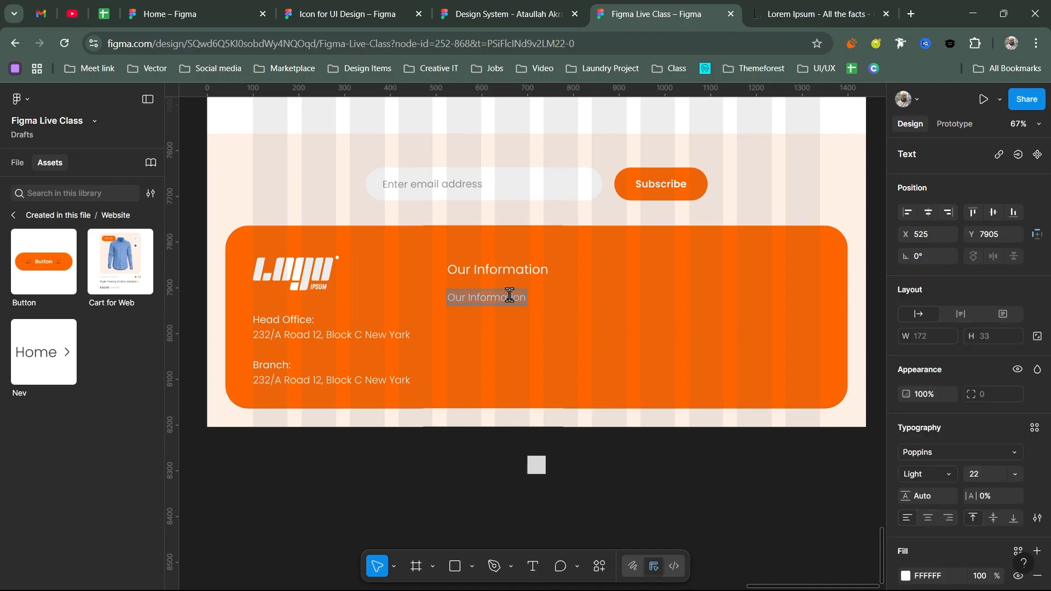
pyautogui.write('Privacy')
pyautogui.press('Return')
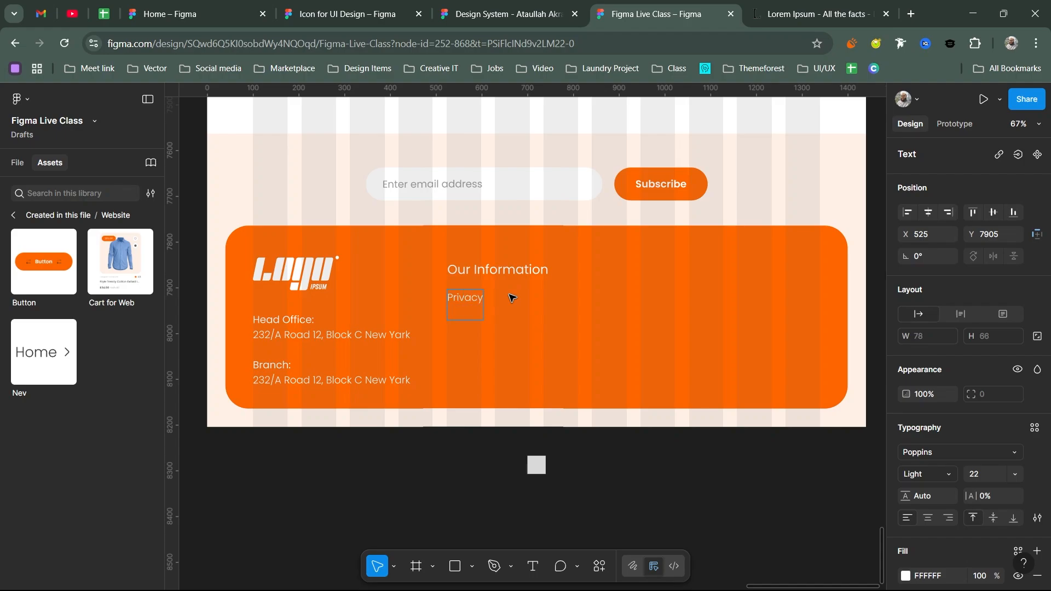
pyautogui.write('User')
pyautogui.press('BackSpace')
pyautogui.press('BackSpace')
pyautogui.press('BackSpace')
pyautogui.press('BackSpace')
pyautogui.write('Tr')
pyautogui.write('e')
pyautogui.write('rms')
pyautogui.write(' &')
pyautogui.write(' Con')
pyautogui.write('tition')
pyautogui.write('Ret')
pyautogui.write('ur')
pyautogui.write('nnPolicy')
pyautogui.press('Escape')
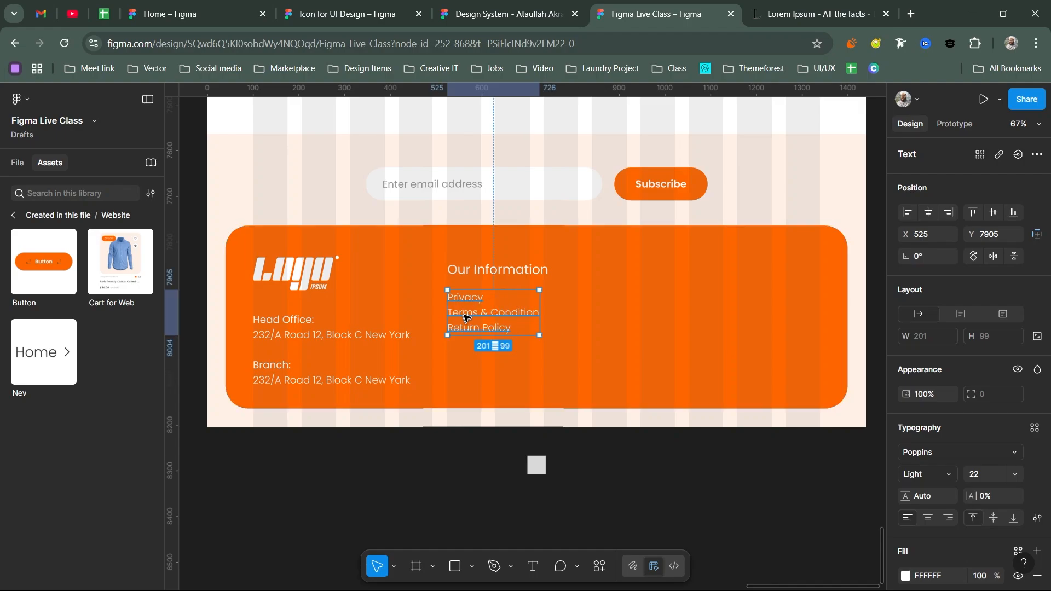
# - Give the link list a line height of 50, then select it with its heading
pyautogui.click(911, 497)
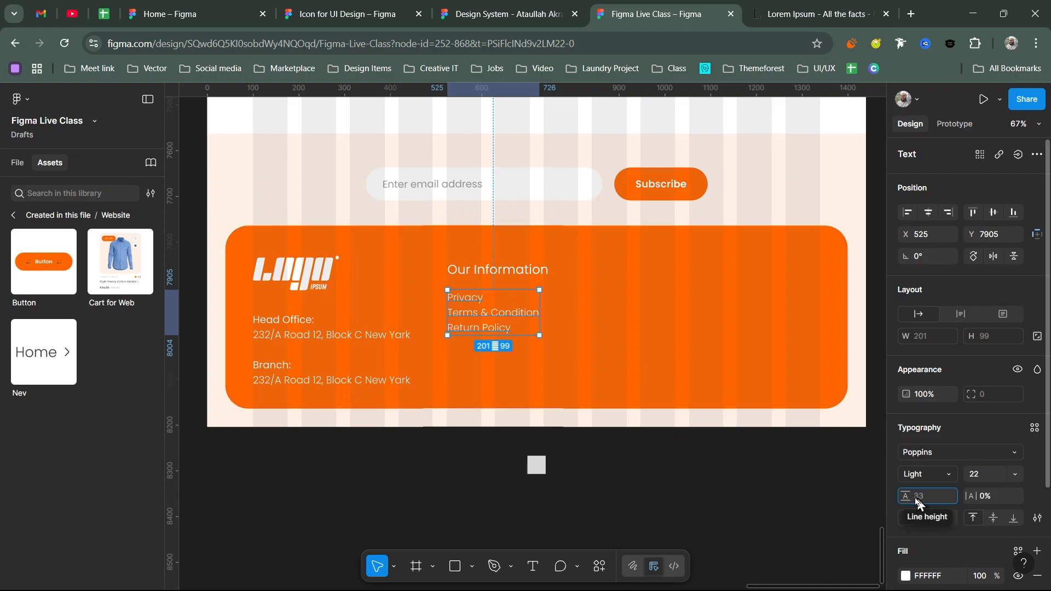
pyautogui.moveTo(911, 497); pyautogui.dragTo(981, 489)
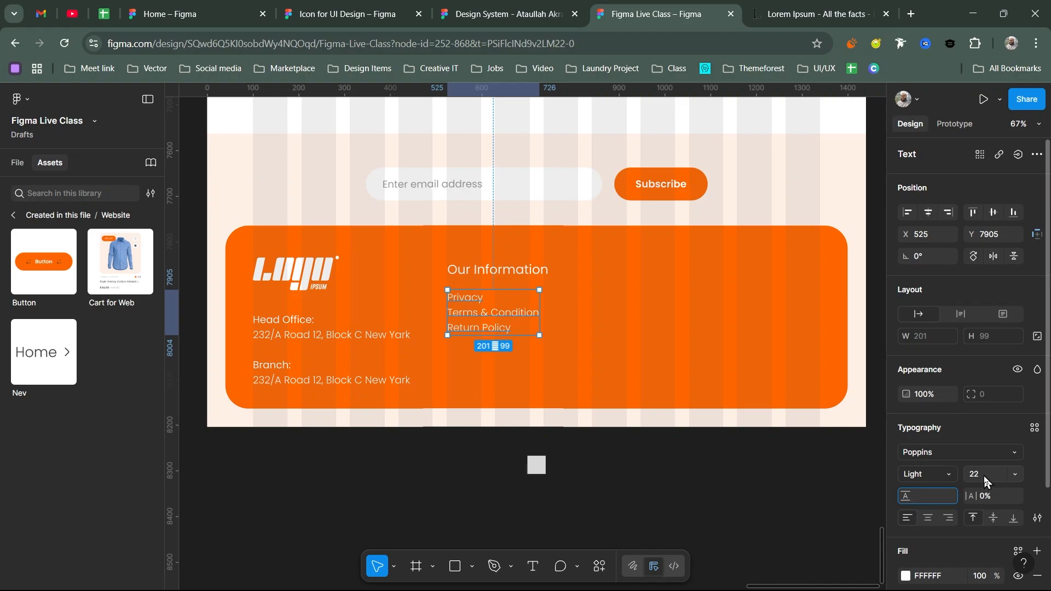
pyautogui.write('50')
pyautogui.press('Return')
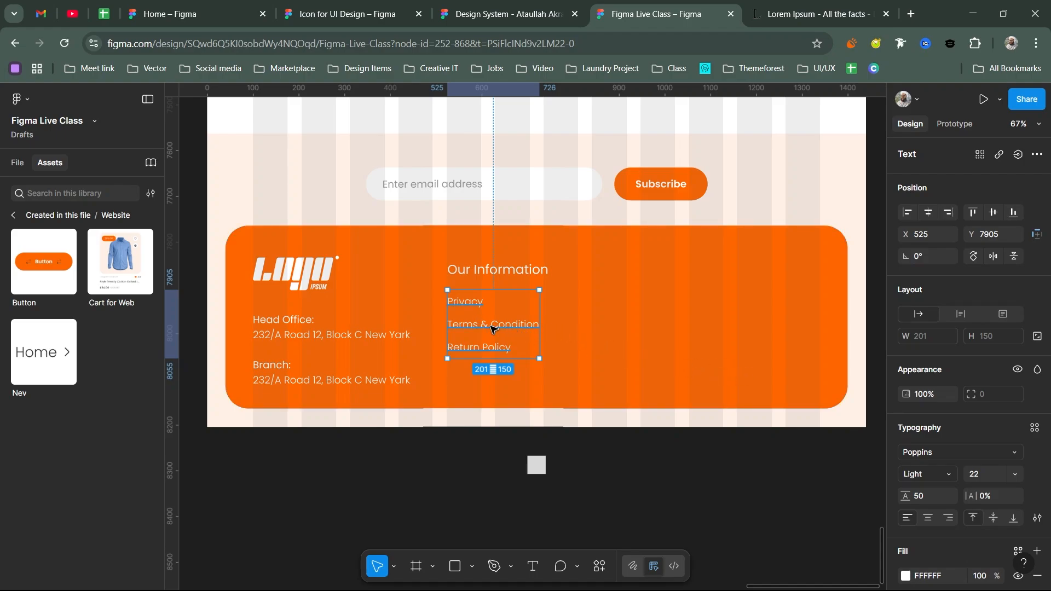
pyautogui.moveTo(505, 327); pyautogui.dragTo(614, 326)
pyautogui.hotkey('ctrl', 'z')
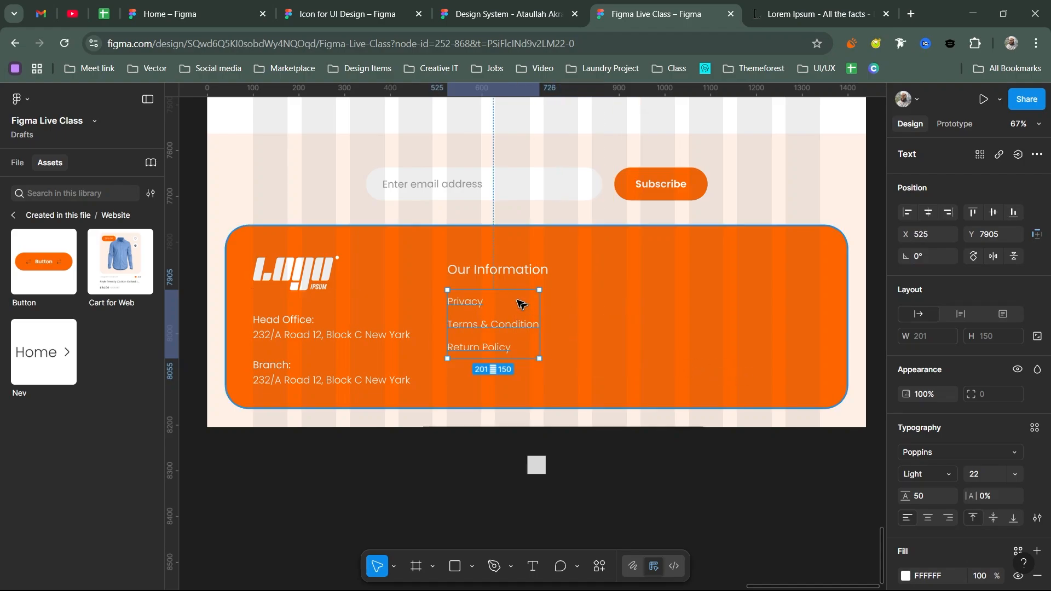
pyautogui.keyDown('shift'); pyautogui.click(507, 276); pyautogui.keyUp('shift')
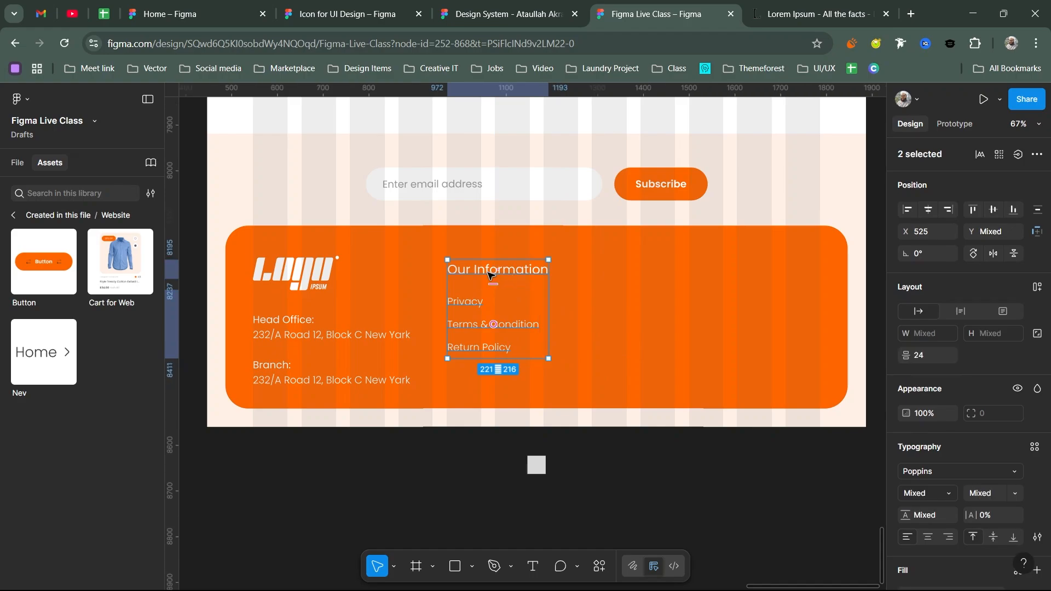
# - Duplicate the Our Information column, align the copy, and rename its heading Company
pyautogui.hotkey('ctrl', 'd')
pyautogui.moveTo(632, 282); pyautogui.dragTo(635, 281)
pyautogui.doubleClick(612, 281)
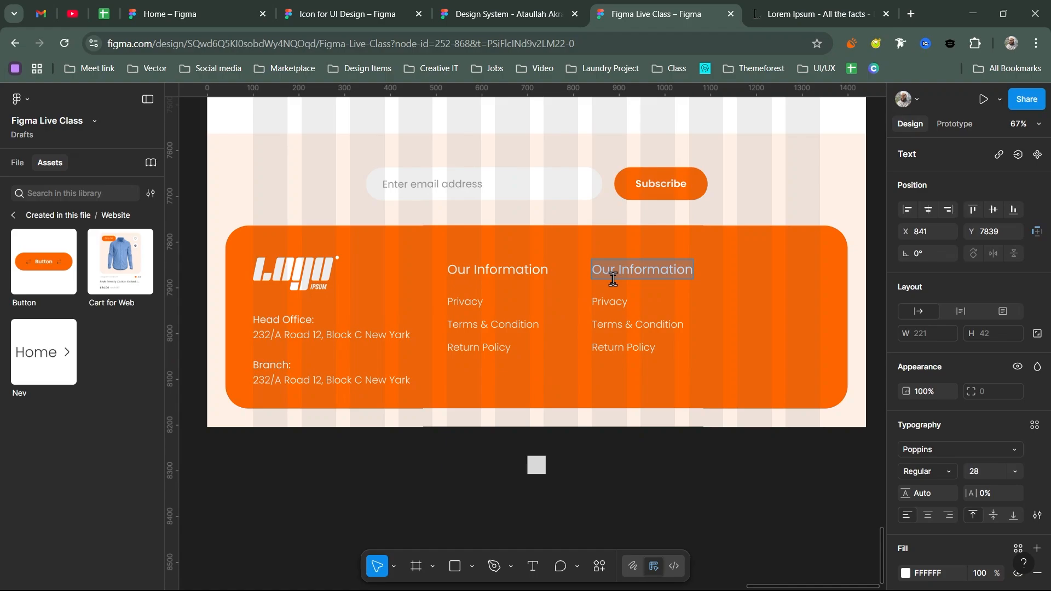
pyautogui.write('Compan')
pyautogui.press('BackSpace')
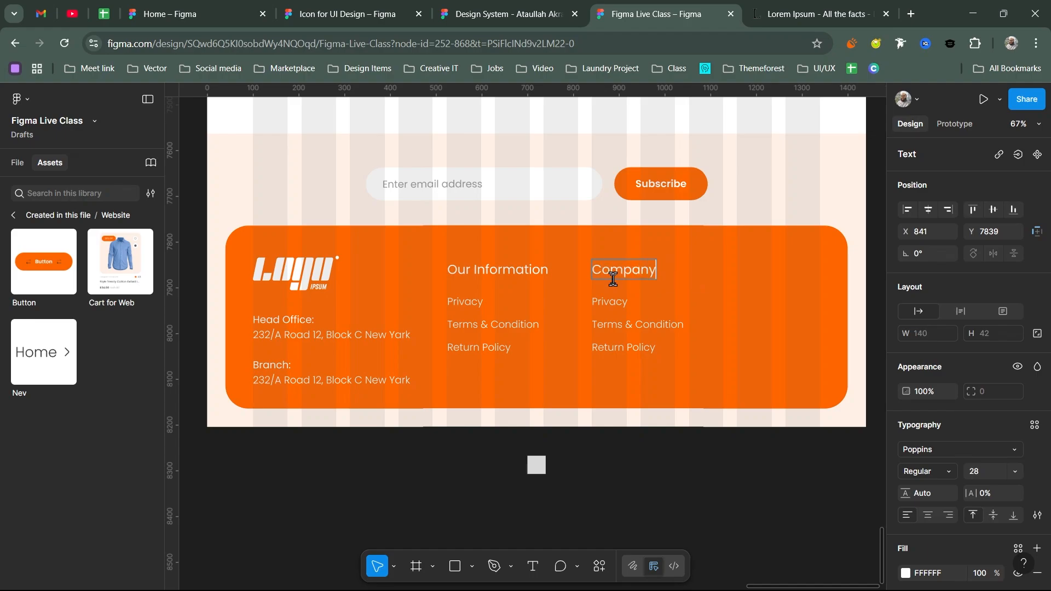
pyautogui.press('Escape')
# - Retype the Company links as About Us, Contact Us, Blog and Career
pyautogui.click(613, 323)
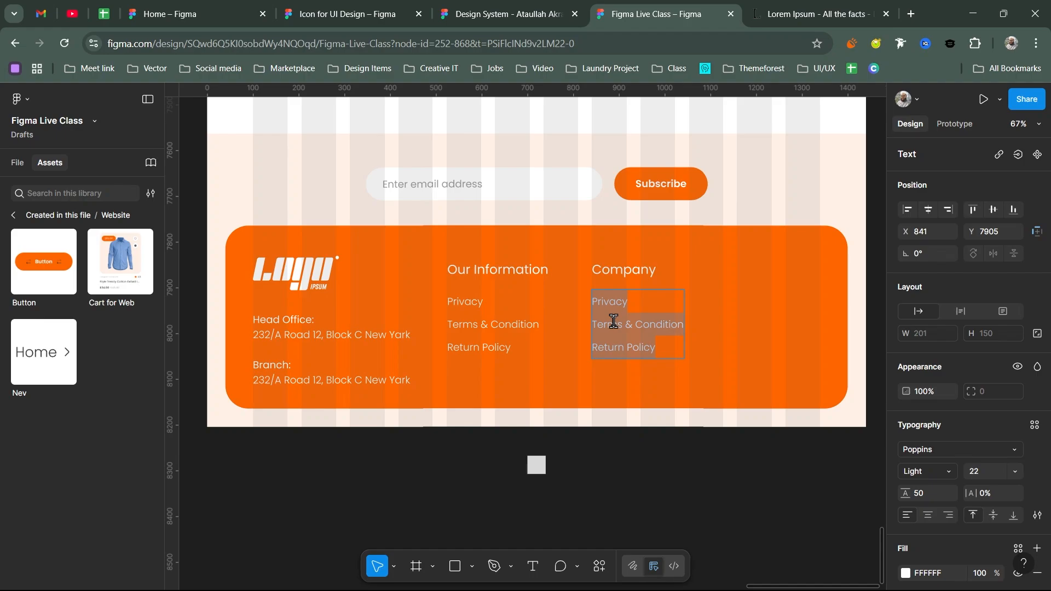
pyautogui.write('About')
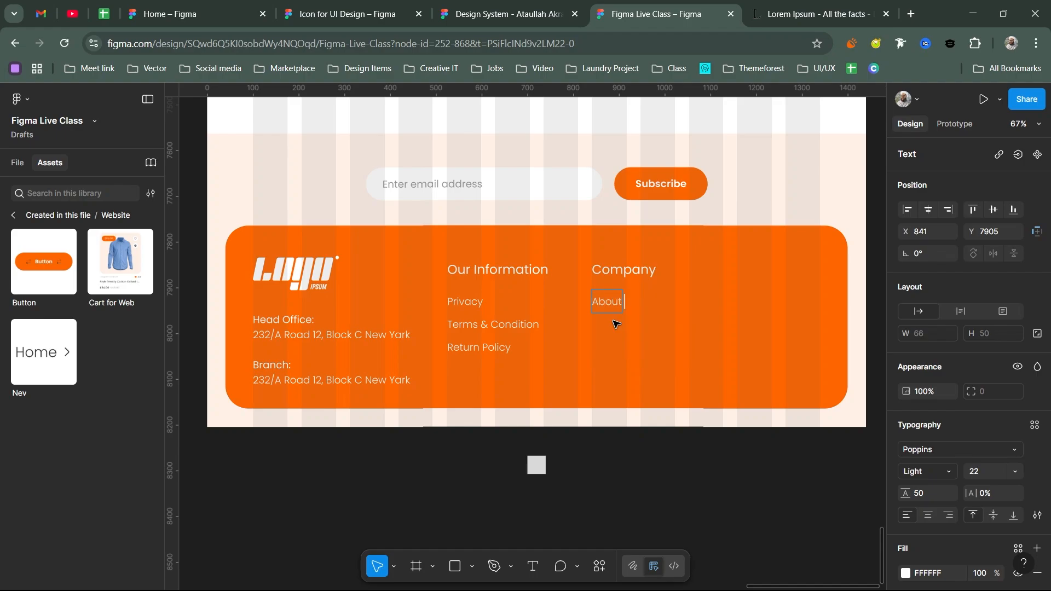
pyautogui.write(' Us')
pyautogui.press('Return')
pyautogui.write('Contacts')
pyautogui.press('BackSpace')
pyautogui.write('Us')
pyautogui.press('Return')
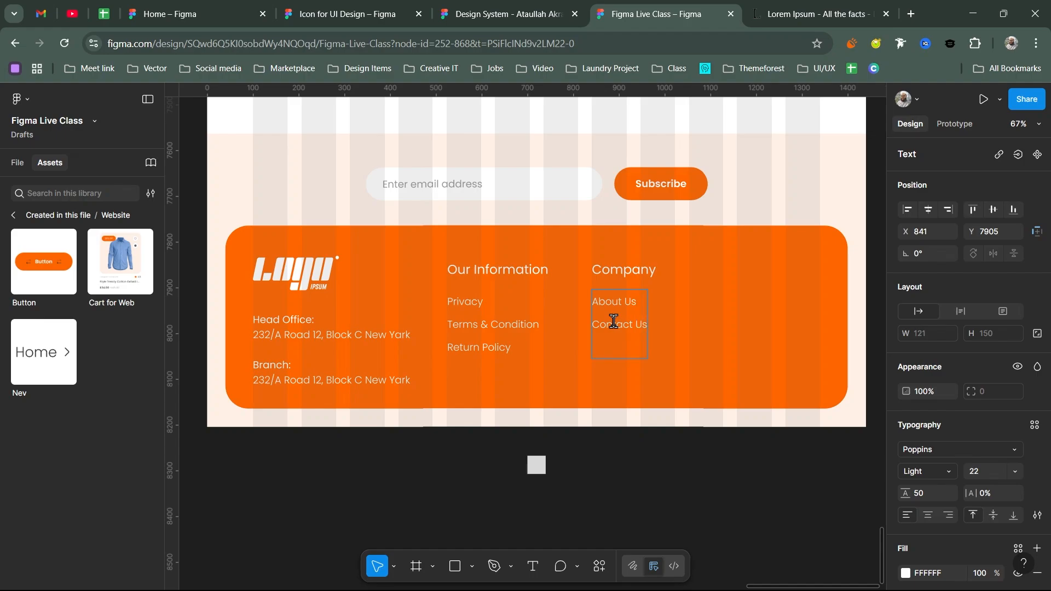
pyautogui.write('Blog')
pyautogui.press('Return')
pyautogui.write('Caree')
pyautogui.write('r')
# - Move FAQ out of the Company list to become the fourth Our Information link
pyautogui.write('Fa')
pyautogui.press('BackSpace')
pyautogui.write('AQ')
pyautogui.hotkey('shift', 'Home')
pyautogui.hotkey('ctrl', 'c')
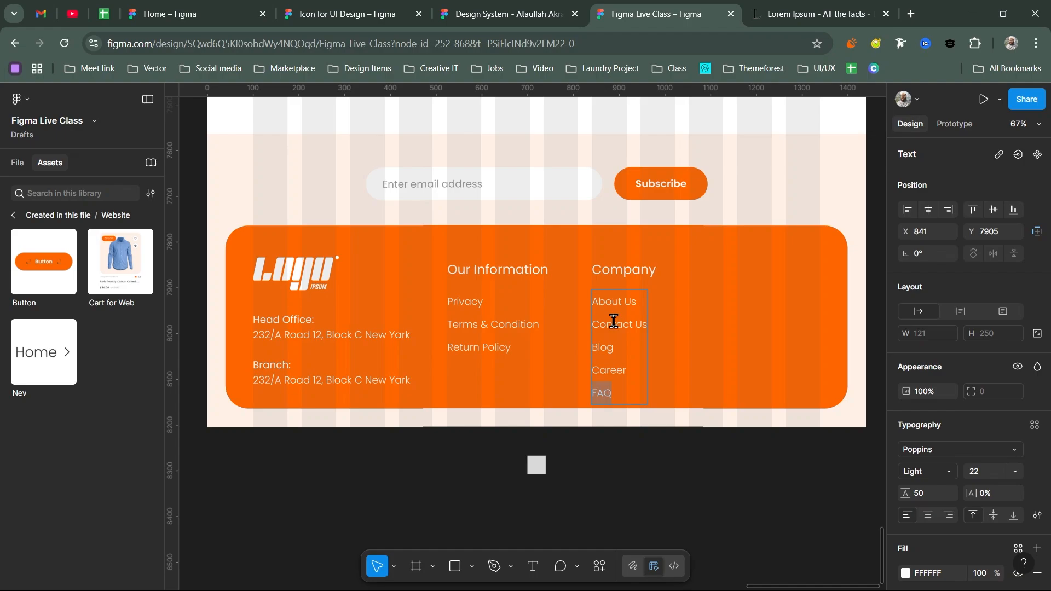
pyautogui.press('BackSpace')
pyautogui.click(484, 341)
pyautogui.press('End')
pyautogui.press('Return')
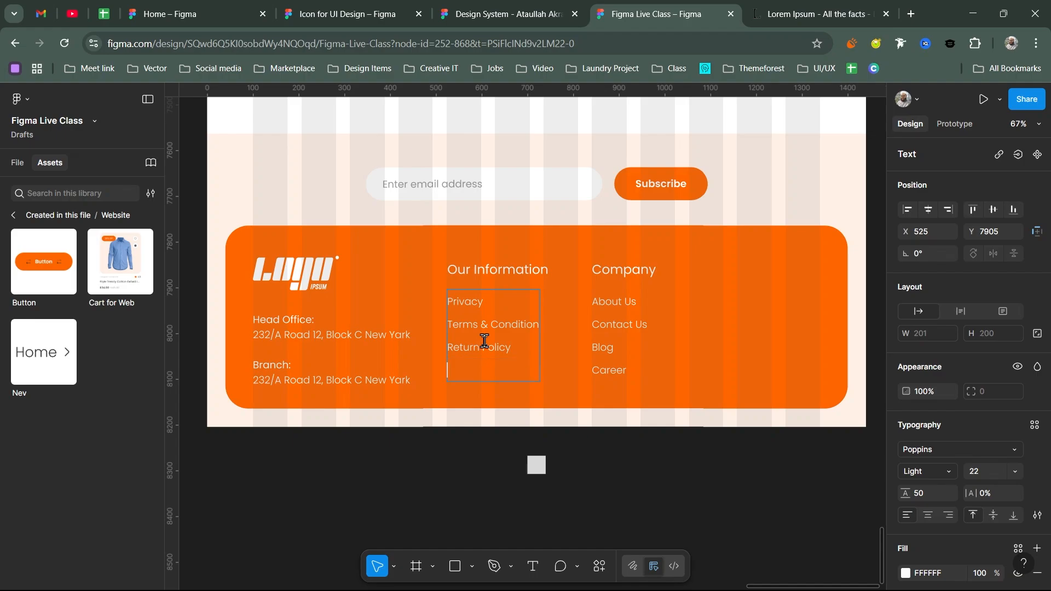
pyautogui.hotkey('ctrl', 'v')
pyautogui.press('Escape')
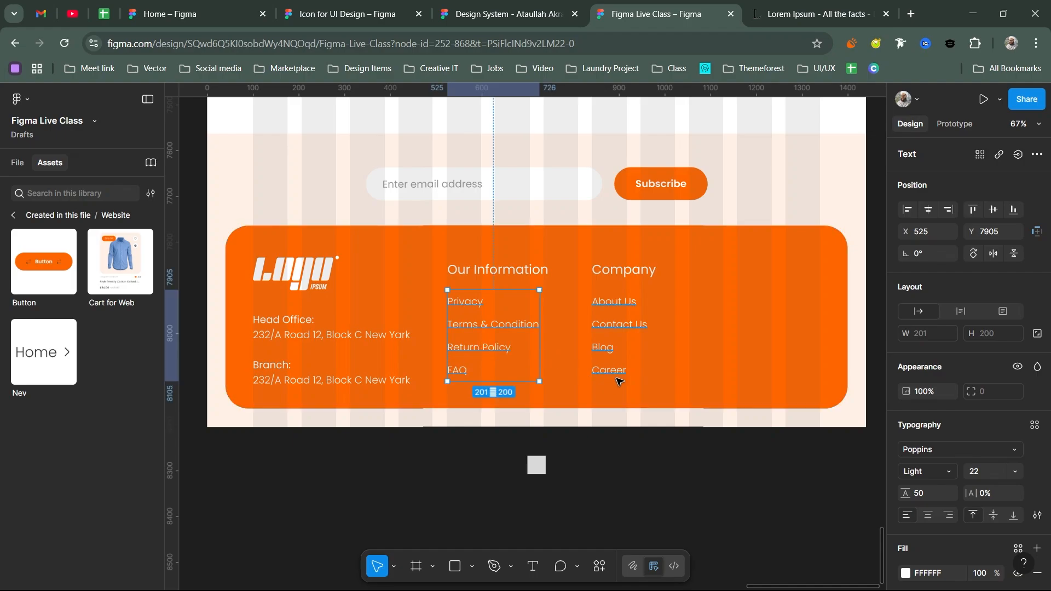
# - Set both the Company and Our Information link lists to auto height, then select the Company column
pyautogui.click(619, 380)
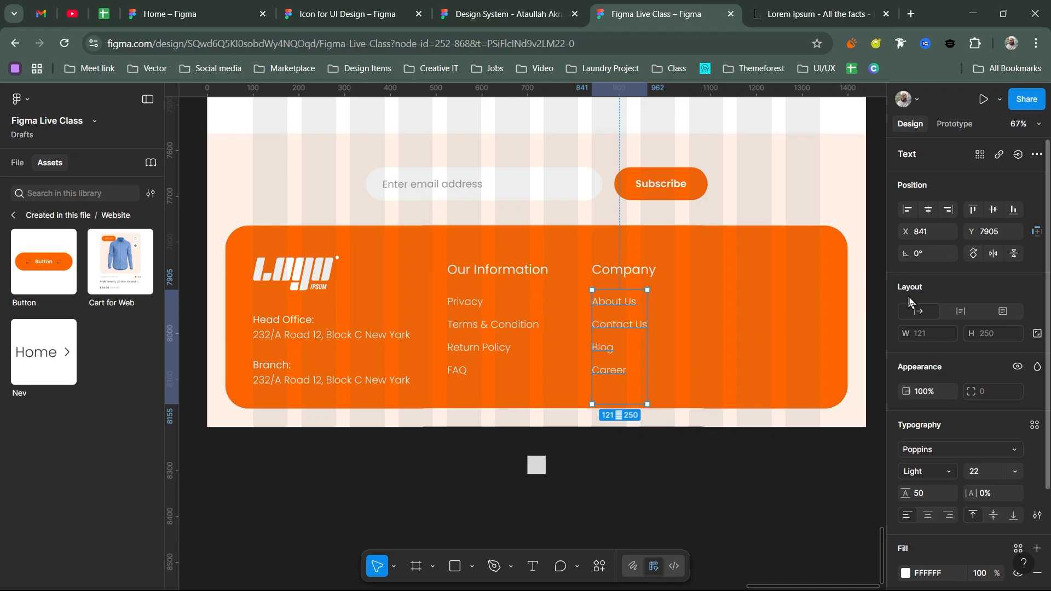
pyautogui.click(960, 311)
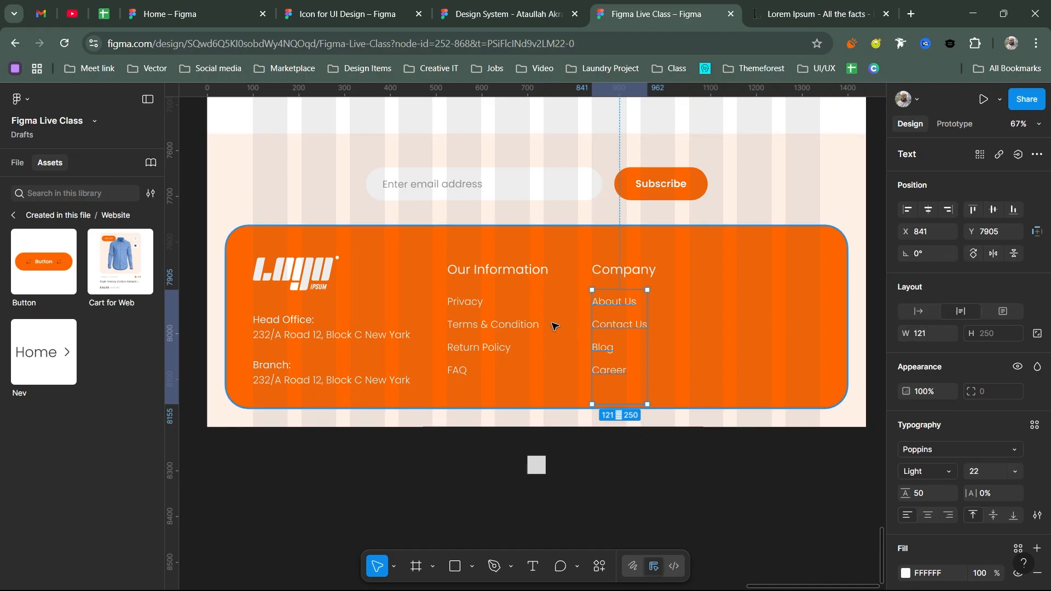
pyautogui.click(1003, 312)
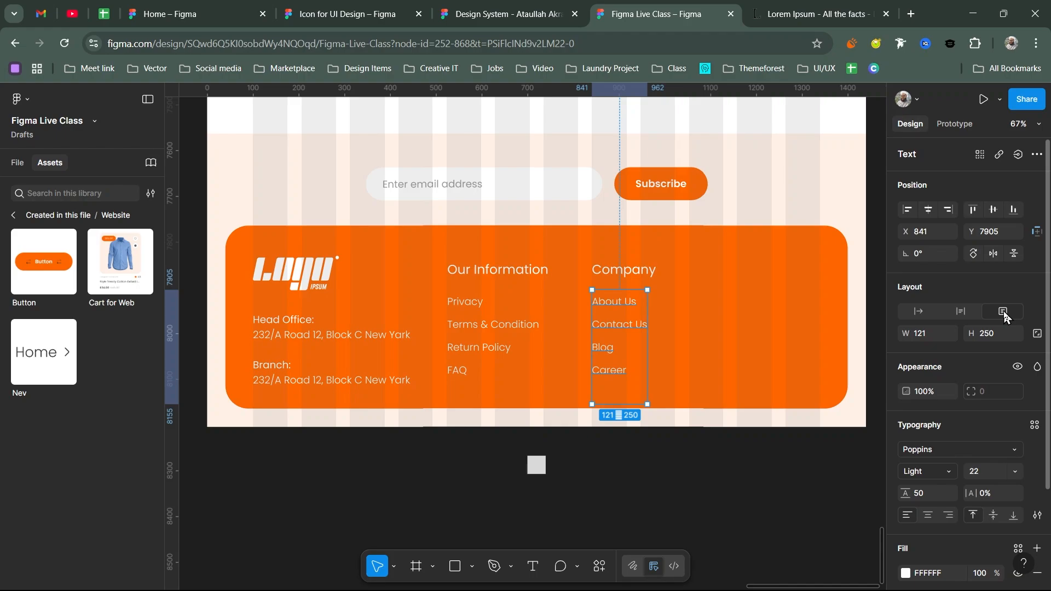
pyautogui.doubleClick(635, 337)
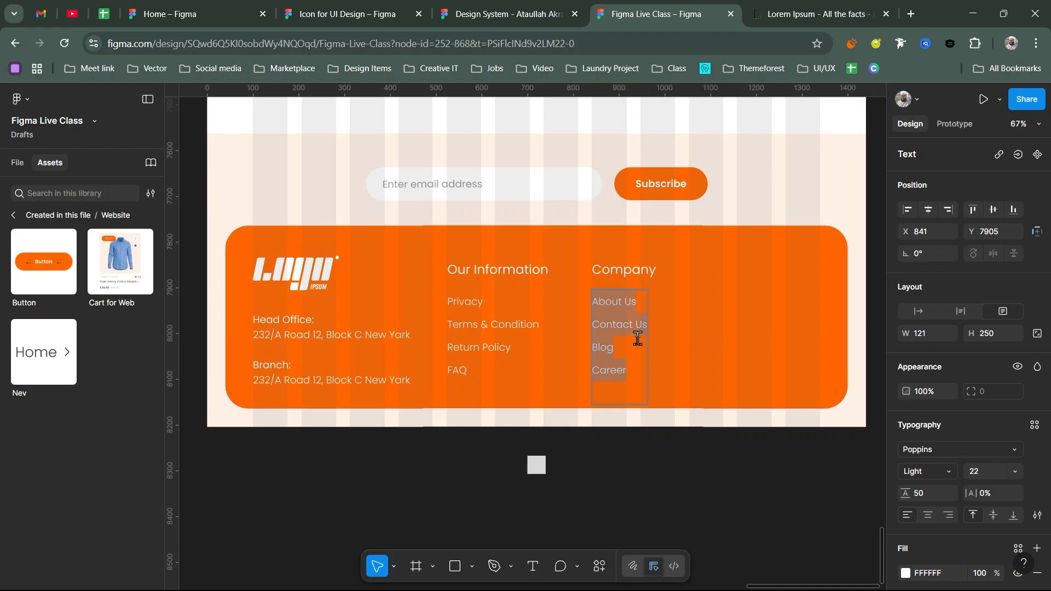
pyautogui.click(617, 398)
pyautogui.press('Escape')
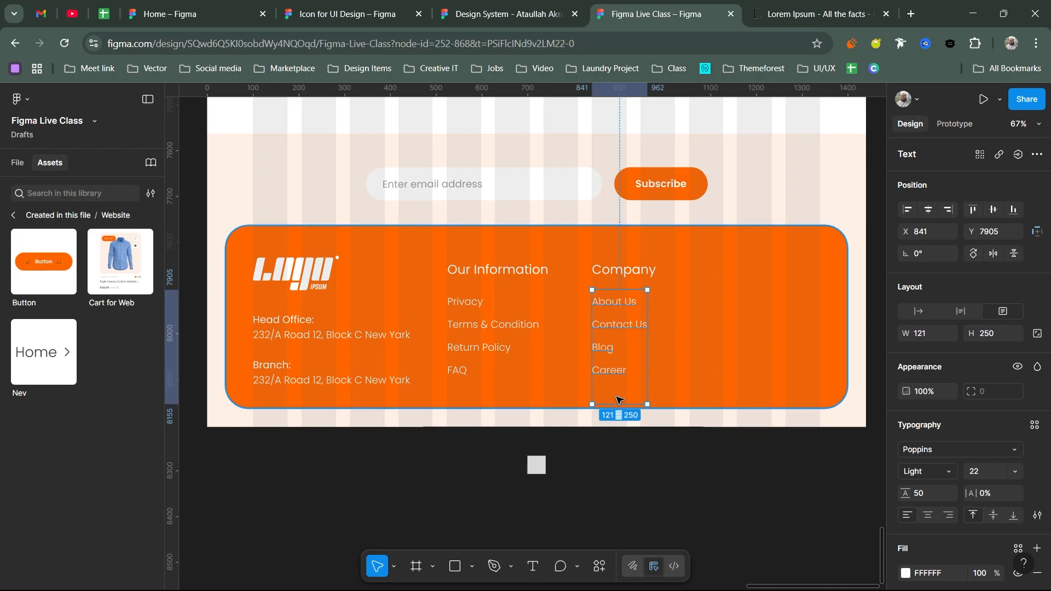
pyautogui.click(959, 311)
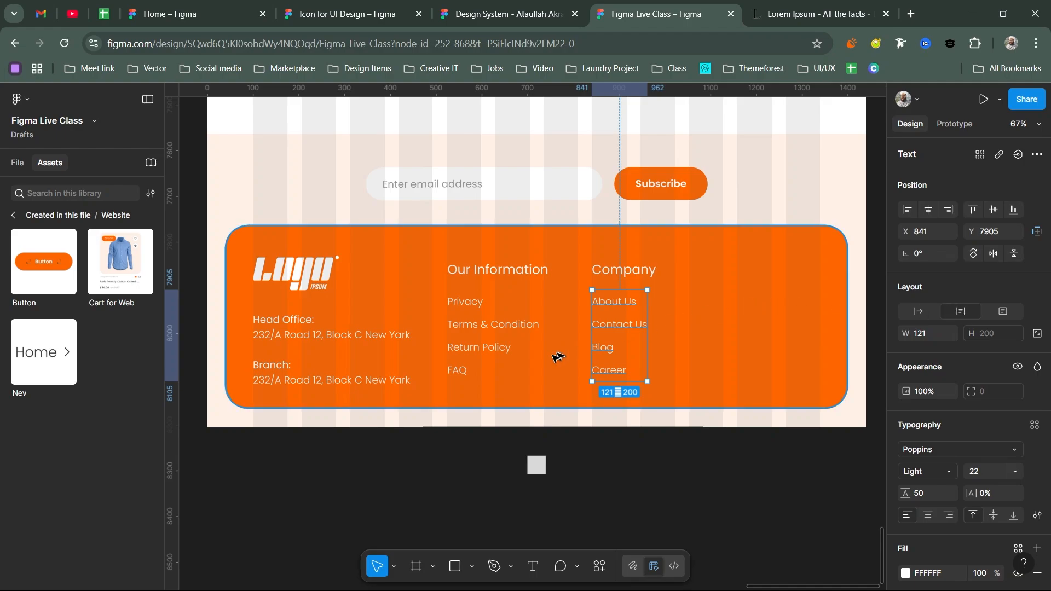
pyautogui.click(454, 340)
pyautogui.click(961, 312)
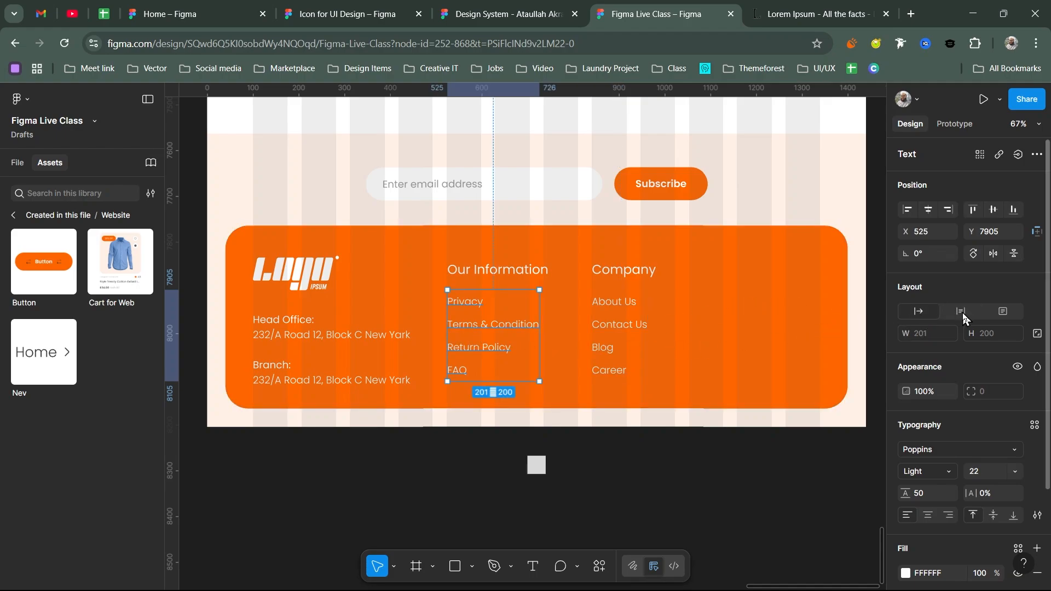
pyautogui.keyDown('shift'); pyautogui.click(616, 327); pyautogui.keyUp('shift')
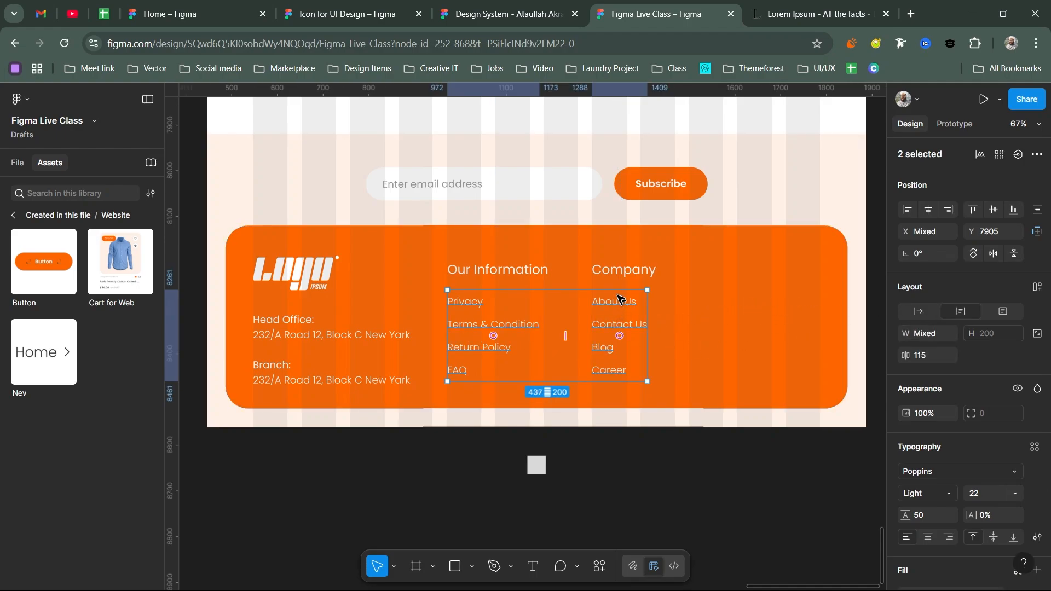
pyautogui.click(619, 270)
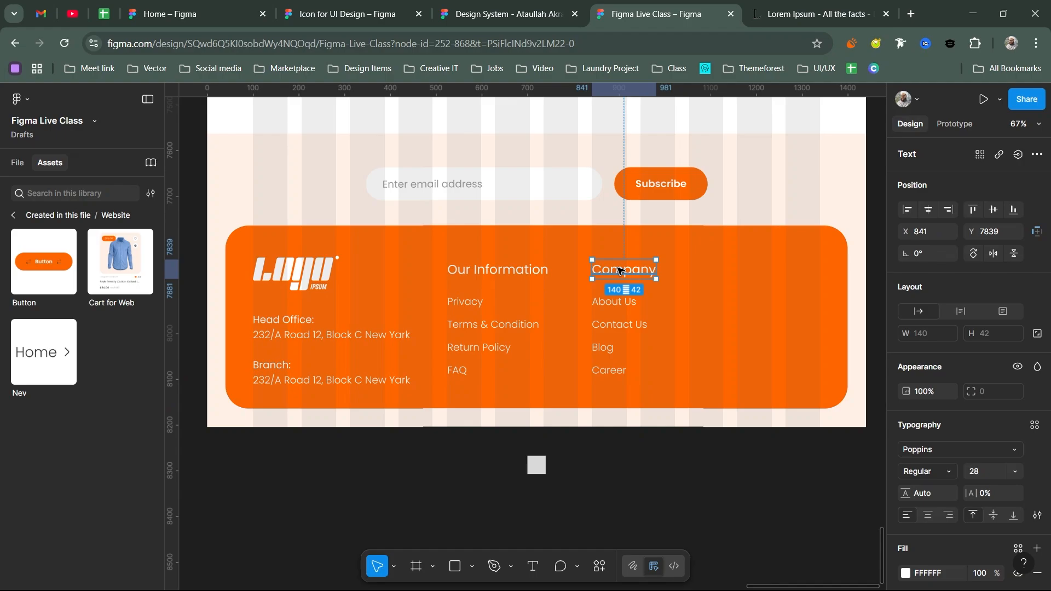
pyautogui.keyDown('shift'); pyautogui.click(610, 304); pyautogui.keyUp('shift')
# - Copy the Company column to the right and rename its heading Services
pyautogui.moveTo(655, 305); pyautogui.dragTo(710, 301)
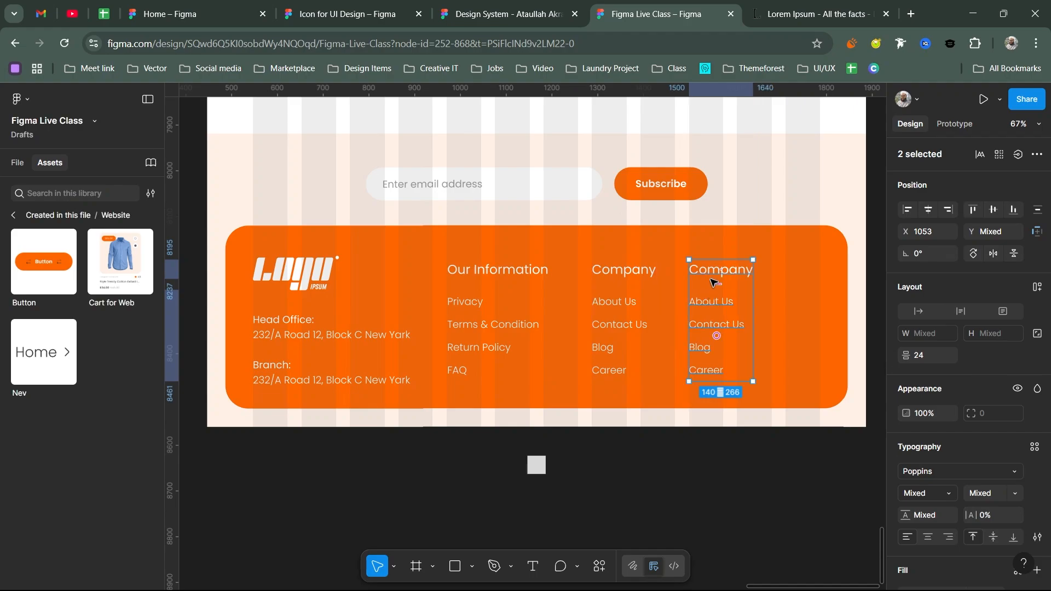
pyautogui.doubleClick(711, 274)
pyautogui.write('C')
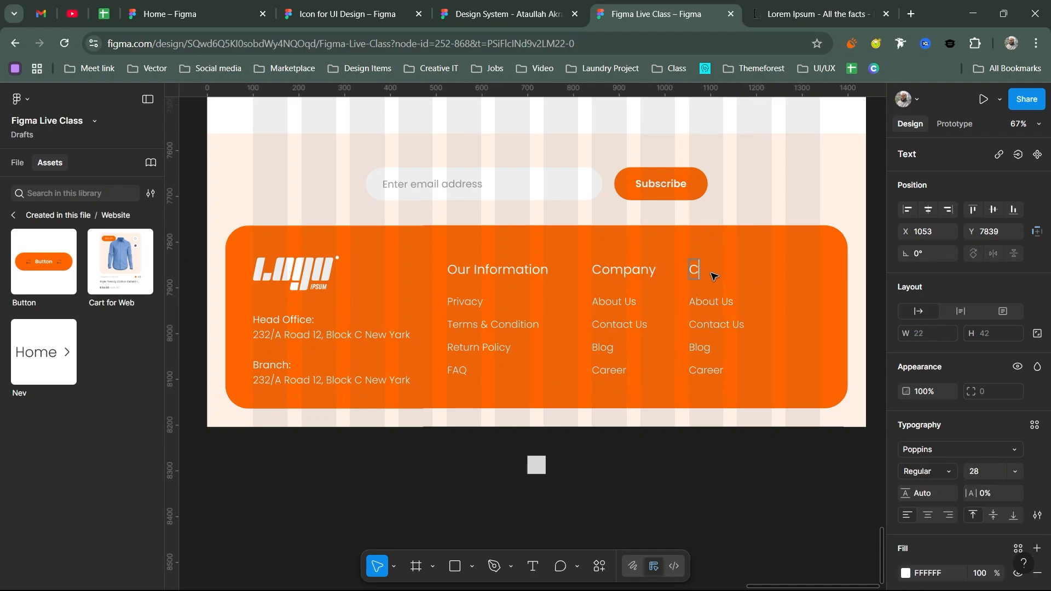
pyautogui.write('ustommer')
pyautogui.hotkey('ctrl', 'a')
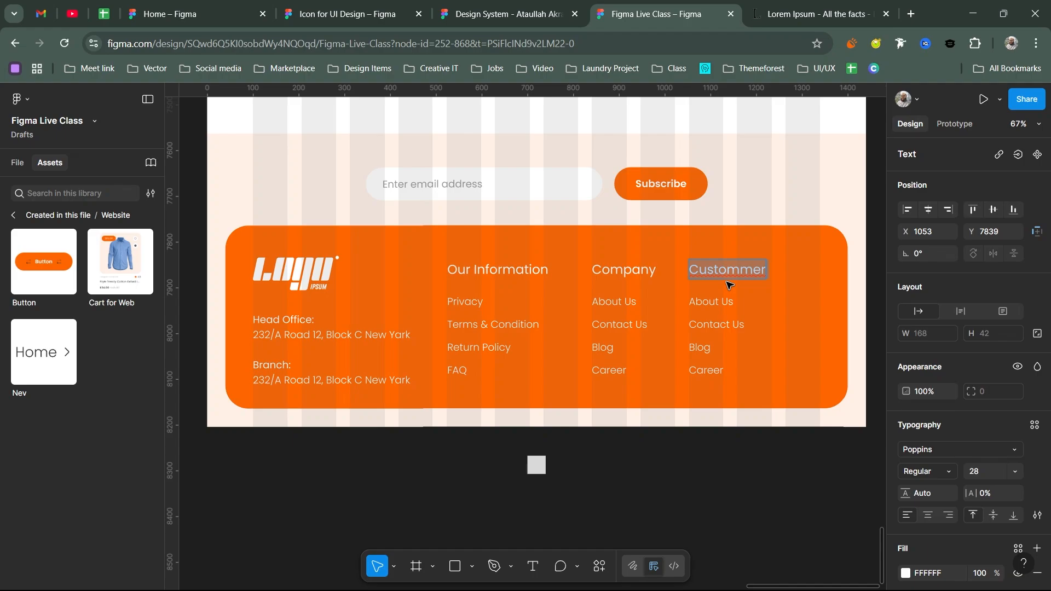
pyautogui.write('Services')
pyautogui.press('Escape')
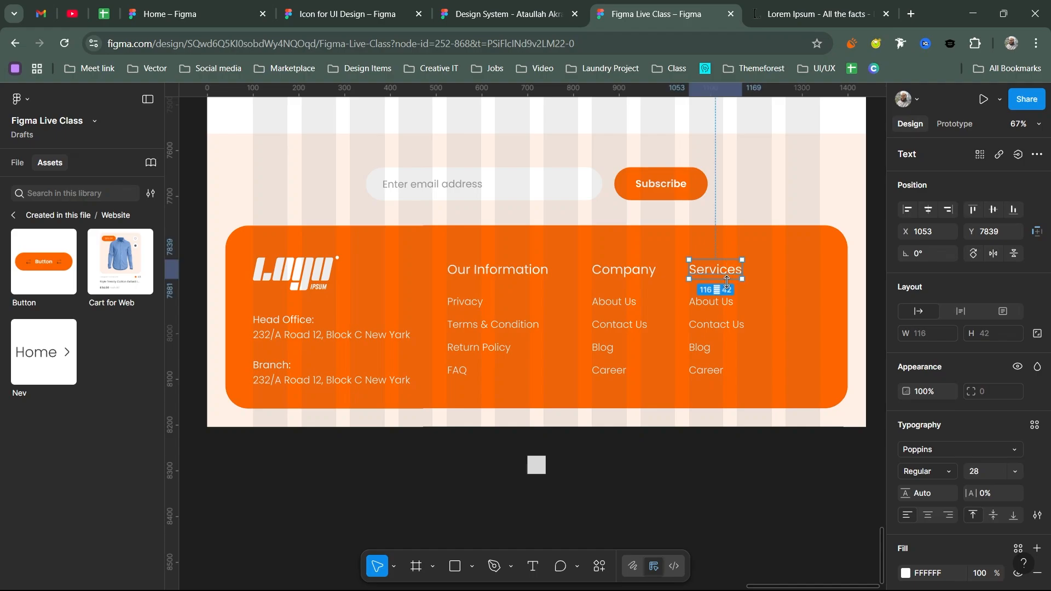
# - Replace the Services links with My Account, kept on a single line
pyautogui.doubleClick(711, 325)
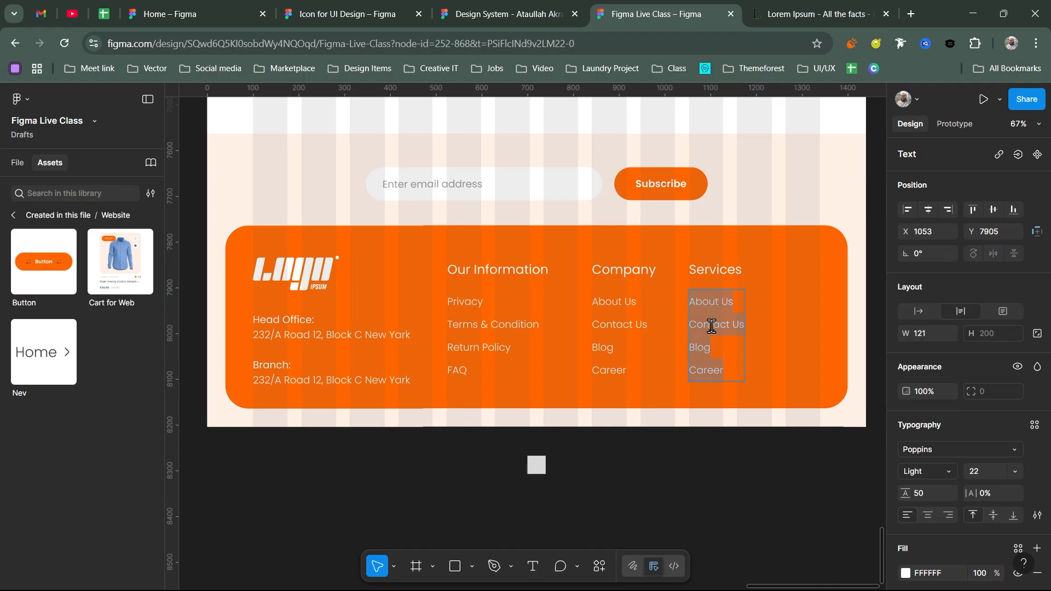
pyautogui.write('My Account')
pyautogui.press('Escape')
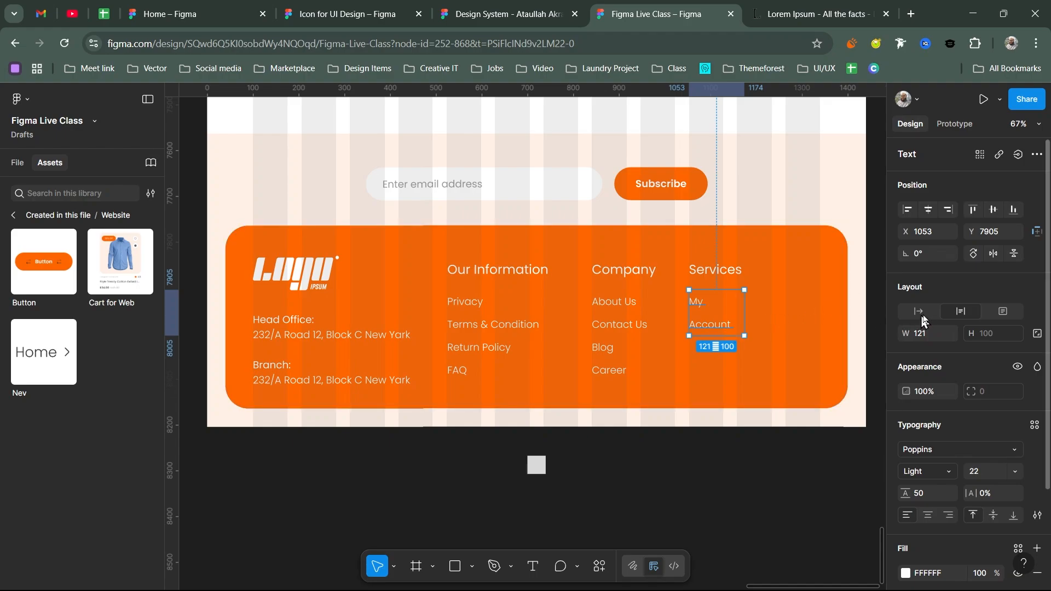
pyautogui.click(919, 311)
# - Add All Shop and Track Order below My Account in the Services list
pyautogui.doubleClick(732, 302)
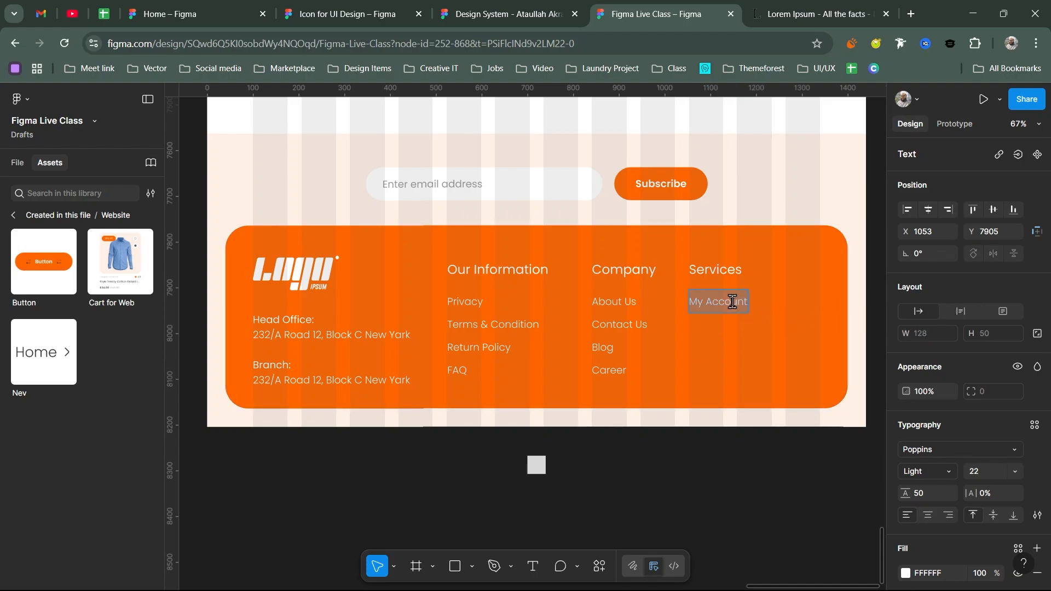
pyautogui.press('Return')
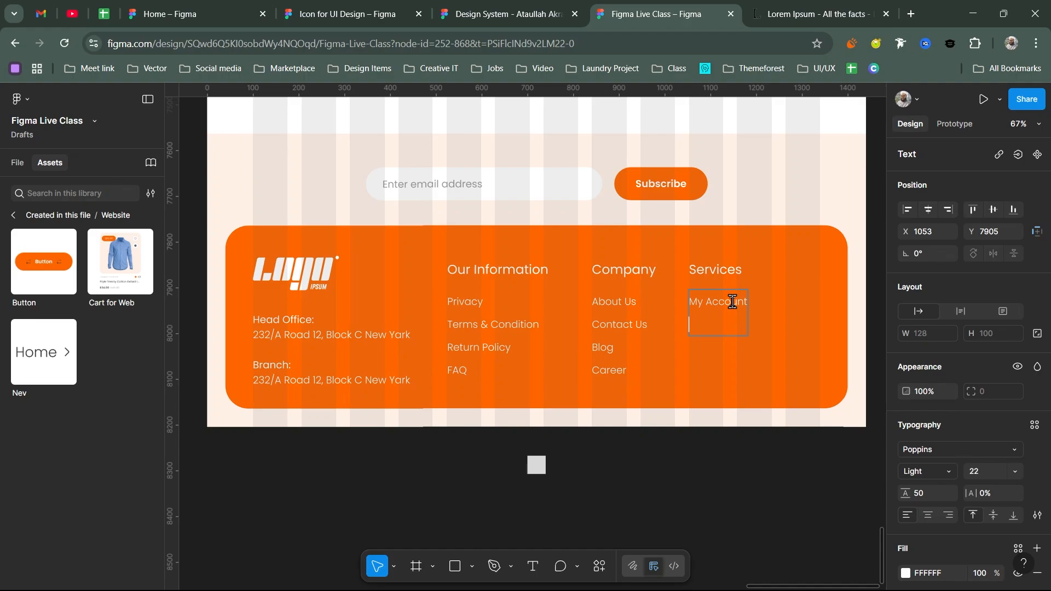
pyautogui.write('All shop')
pyautogui.hotkey('ctrl', 'Left')
pyautogui.press('Right')
pyautogui.press('BackSpace')
pyautogui.write('S')
pyautogui.press('End')
pyautogui.write('Trak')
pyautogui.press('BackSpace')
pyautogui.press('BackSpace')
pyautogui.write('ck Order')
pyautogui.press('Escape')
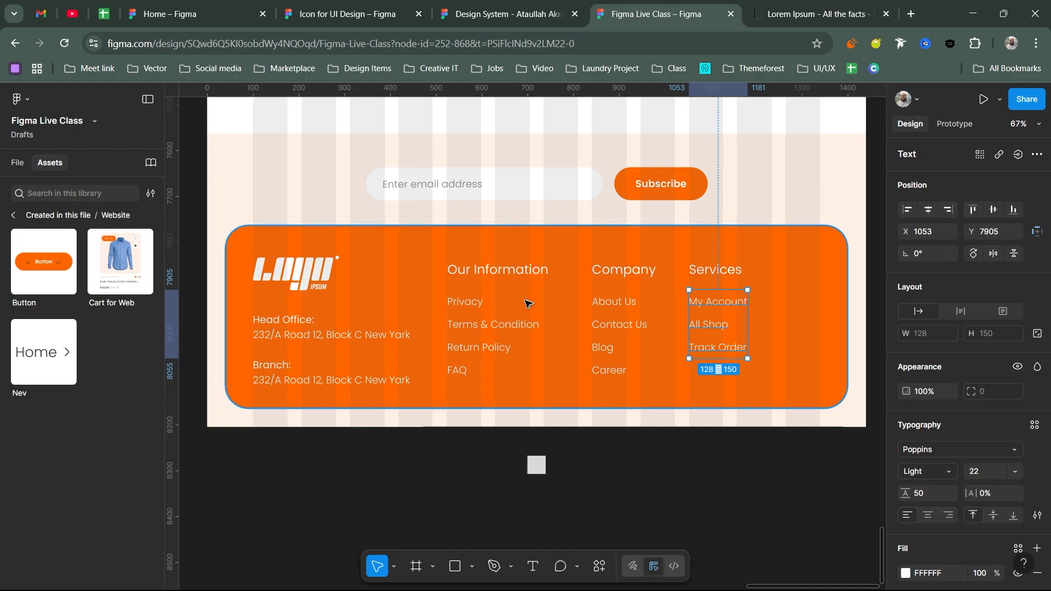
# - Wrap the Company column links in auto layout and reselect the Company and Our Information columns
pyautogui.click(373, 334)
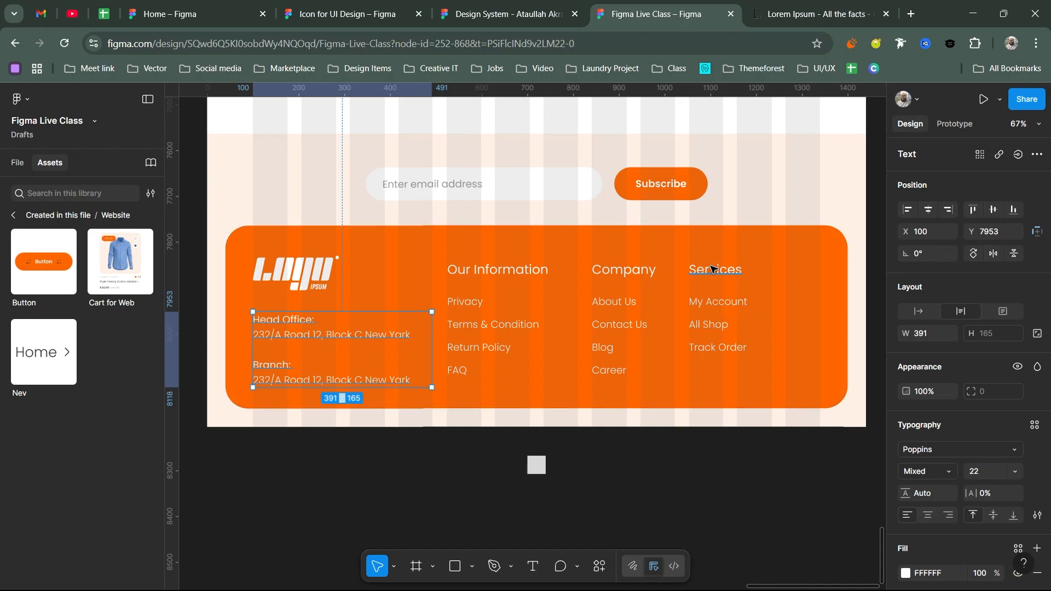
pyautogui.hotkey('shift', 'a')
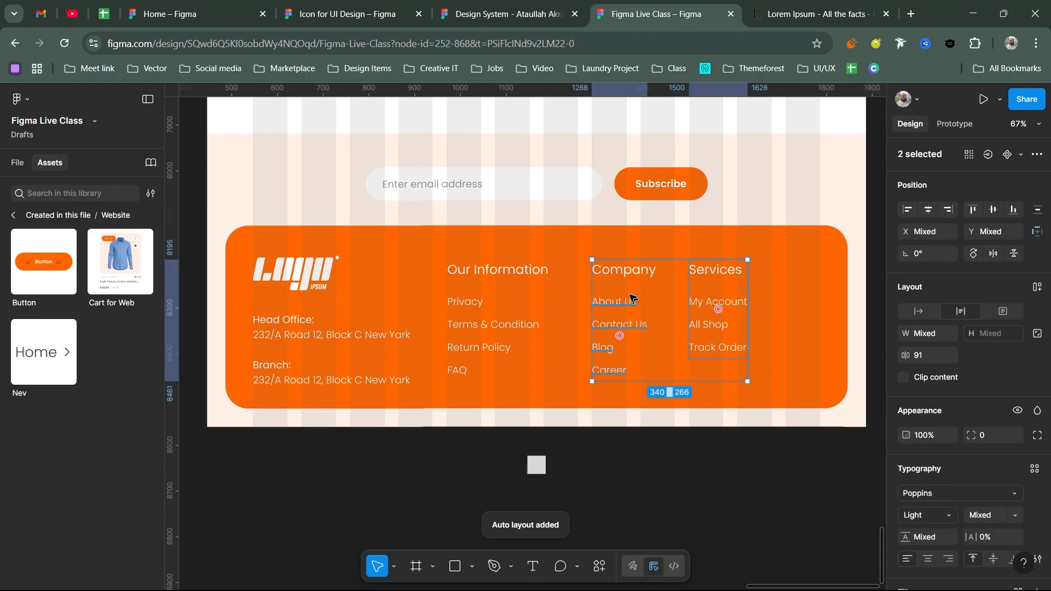
pyautogui.click(624, 271)
pyautogui.keyDown('shift'); pyautogui.click(611, 307); pyautogui.keyUp('shift')
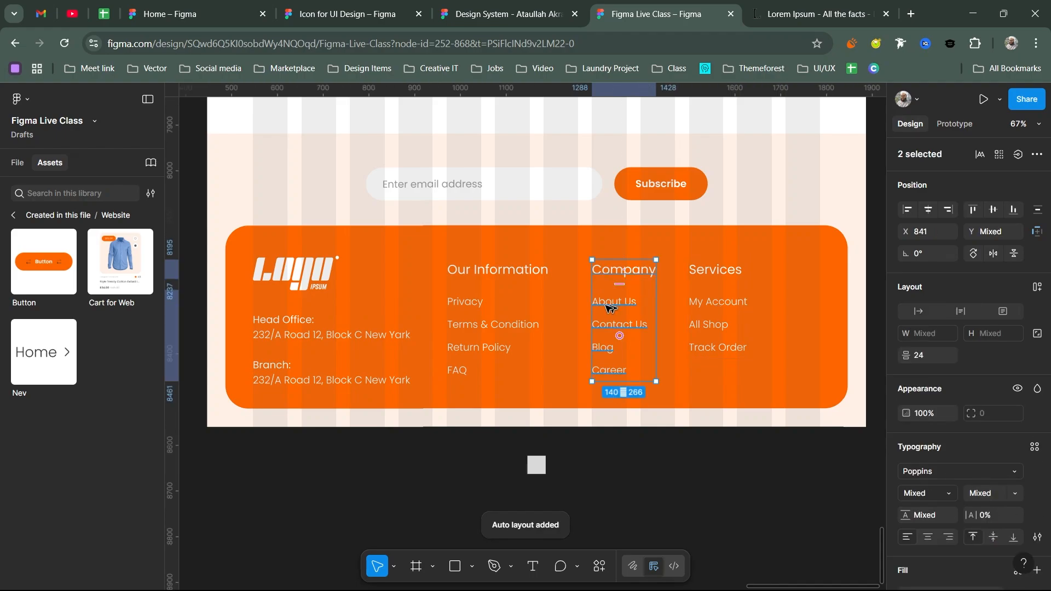
pyautogui.hotkey('shift', 'Tab')
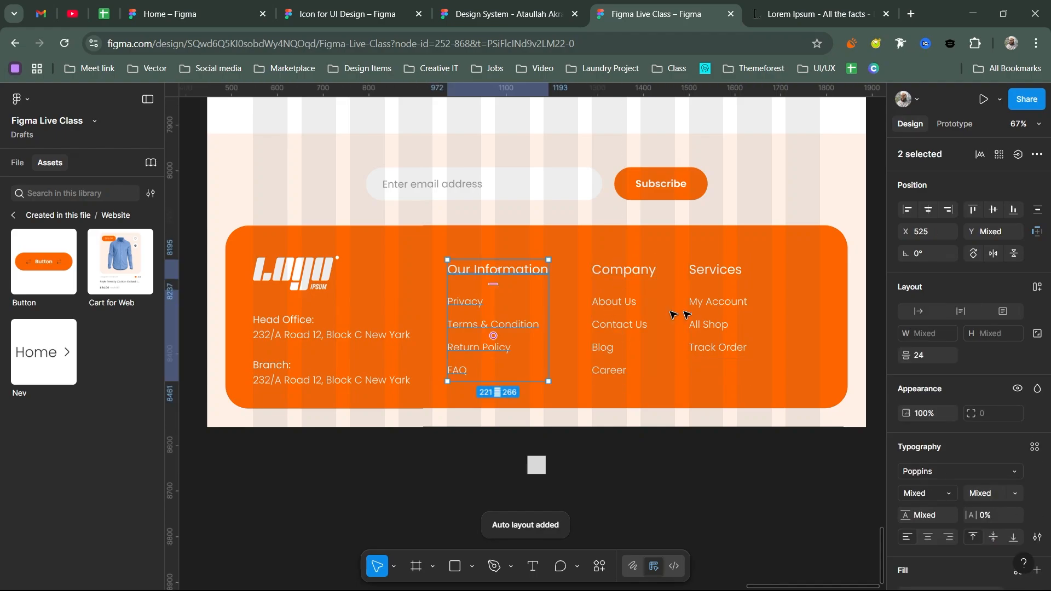
# - Move the Services column right and space all three footer columns evenly, 136 apart
pyautogui.click(710, 310)
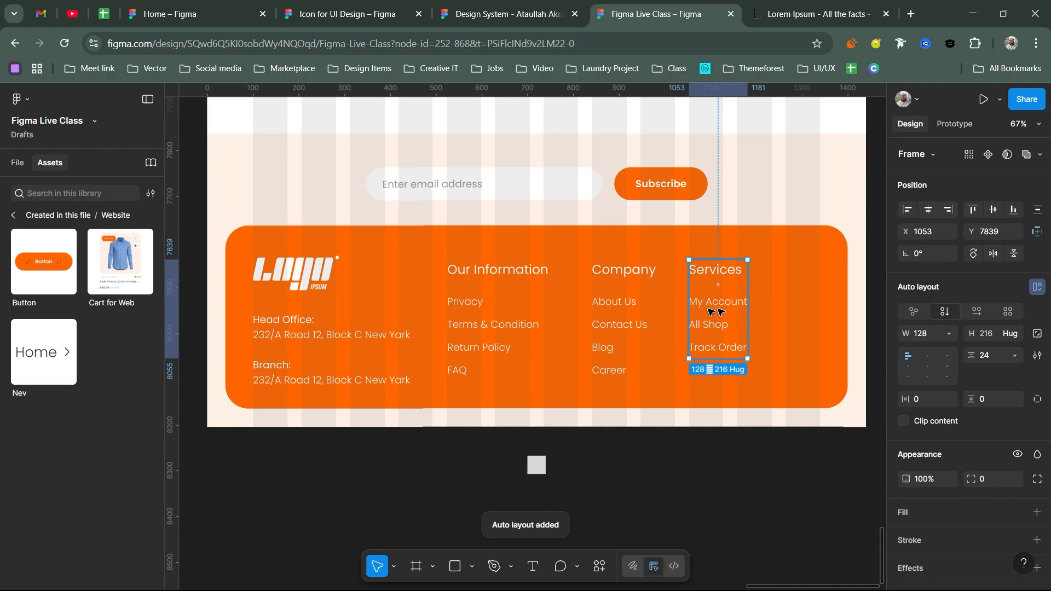
pyautogui.moveTo(709, 311); pyautogui.dragTo(753, 311)
pyautogui.keyDown('shift'); pyautogui.click(624, 317); pyautogui.keyUp('shift')
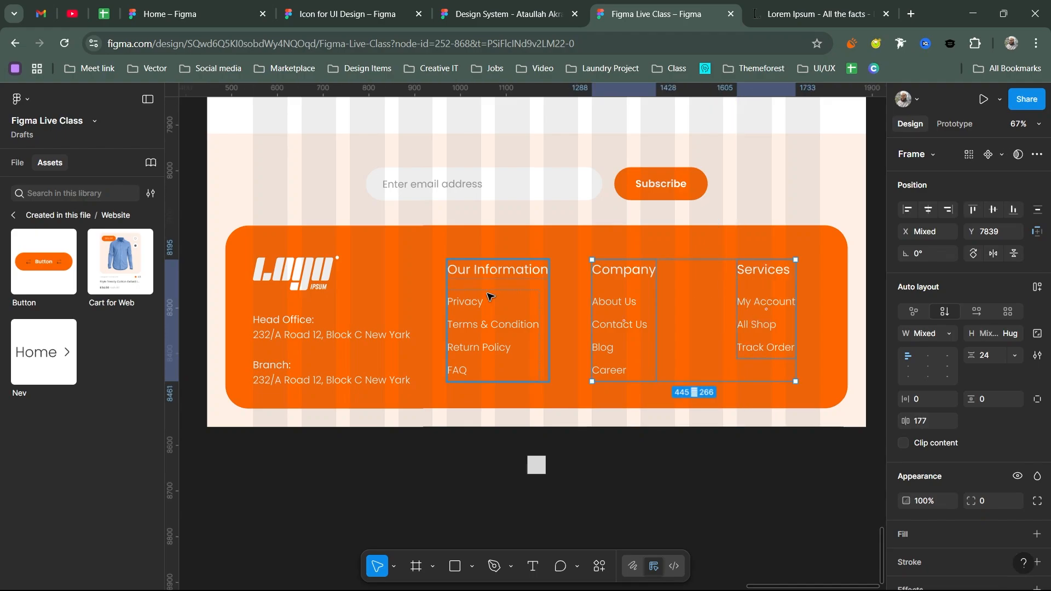
pyautogui.keyDown('shift'); pyautogui.click(489, 297); pyautogui.keyUp('shift')
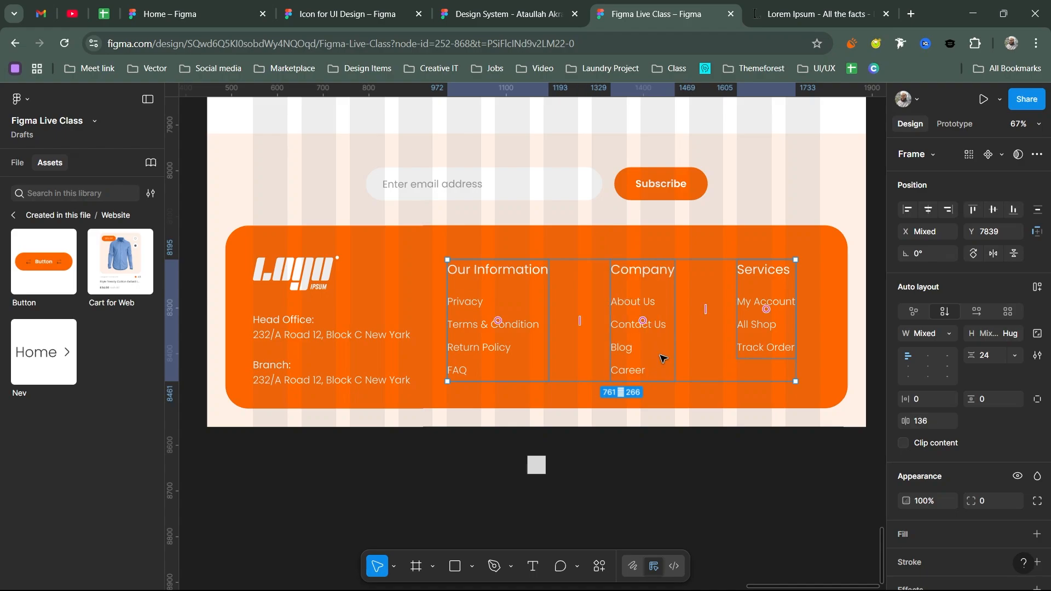
pyautogui.scroll(-3, 658, 349)
pyautogui.moveTo(625, 317); pyautogui.dragTo(624, 297)
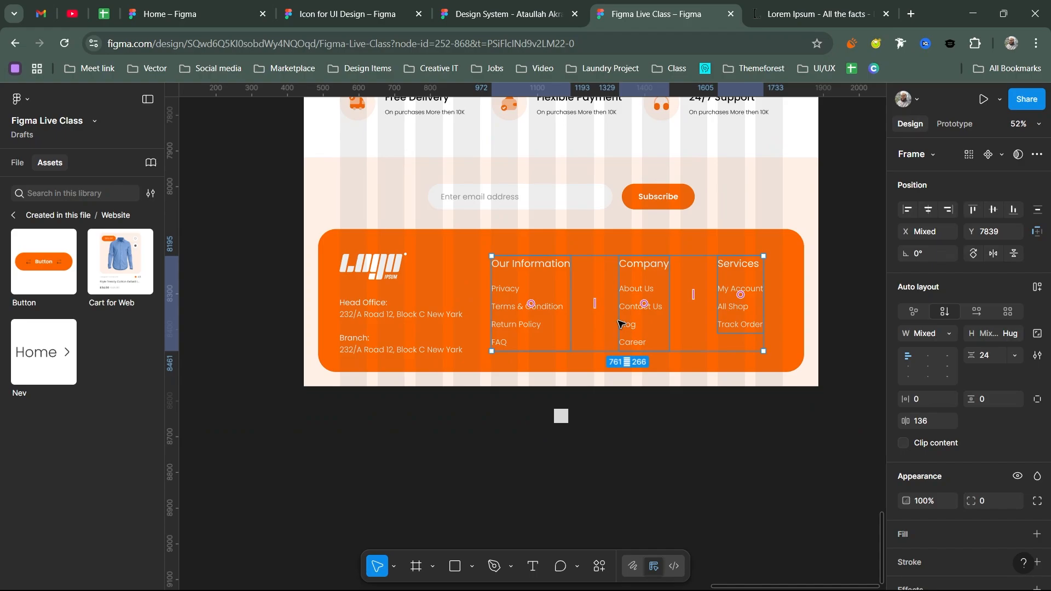
# - Wrap the top bar's four social icons in an auto-layout frame with Shift+A
pyautogui.scroll(15, 621, 324)
pyautogui.scroll(4, 728, 396)
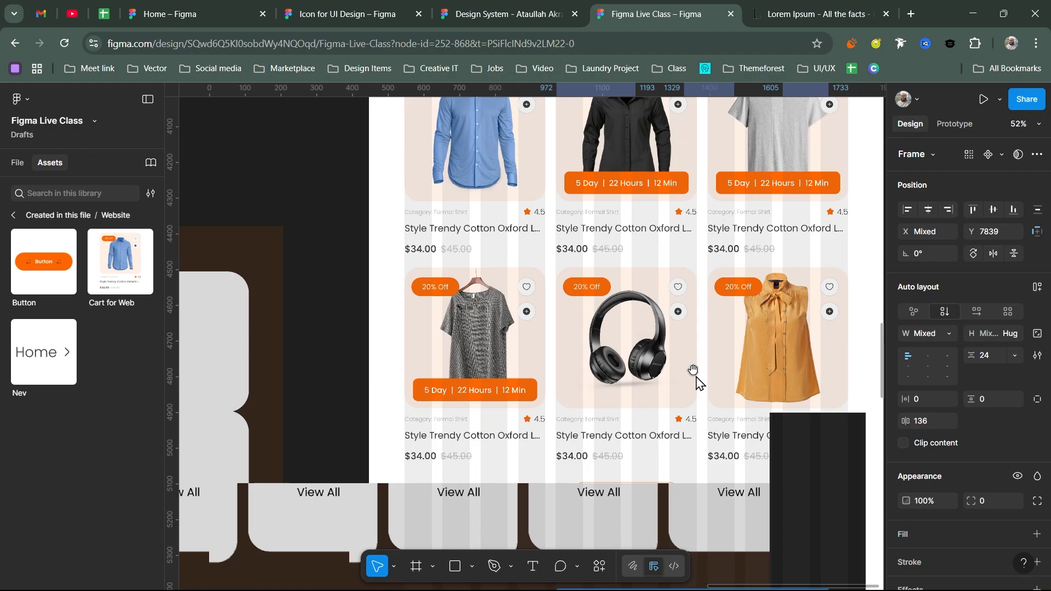
pyautogui.scroll(-1, 695, 378)
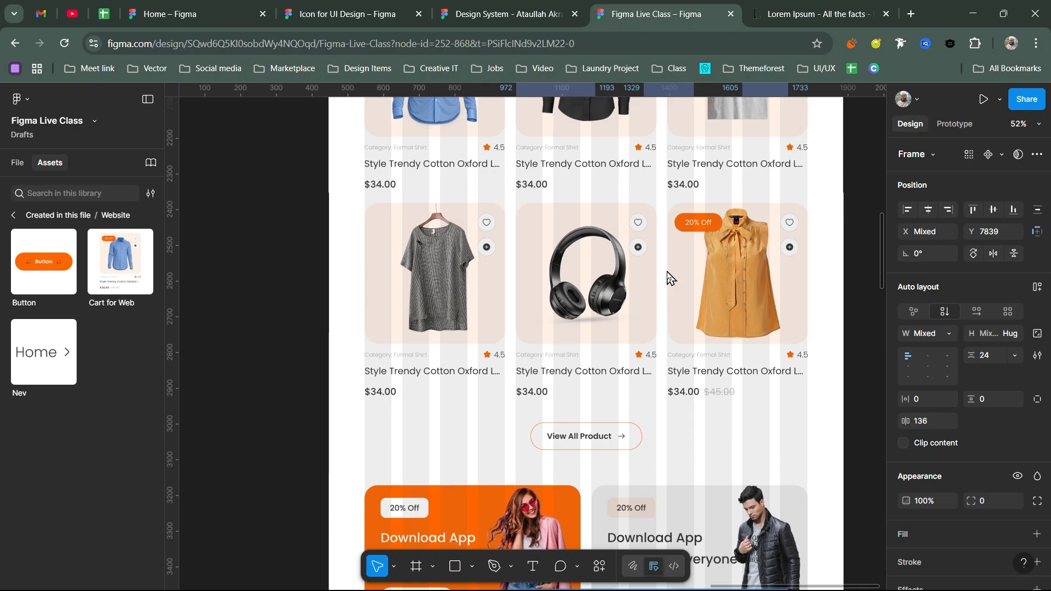
pyautogui.scroll(5, 668, 276)
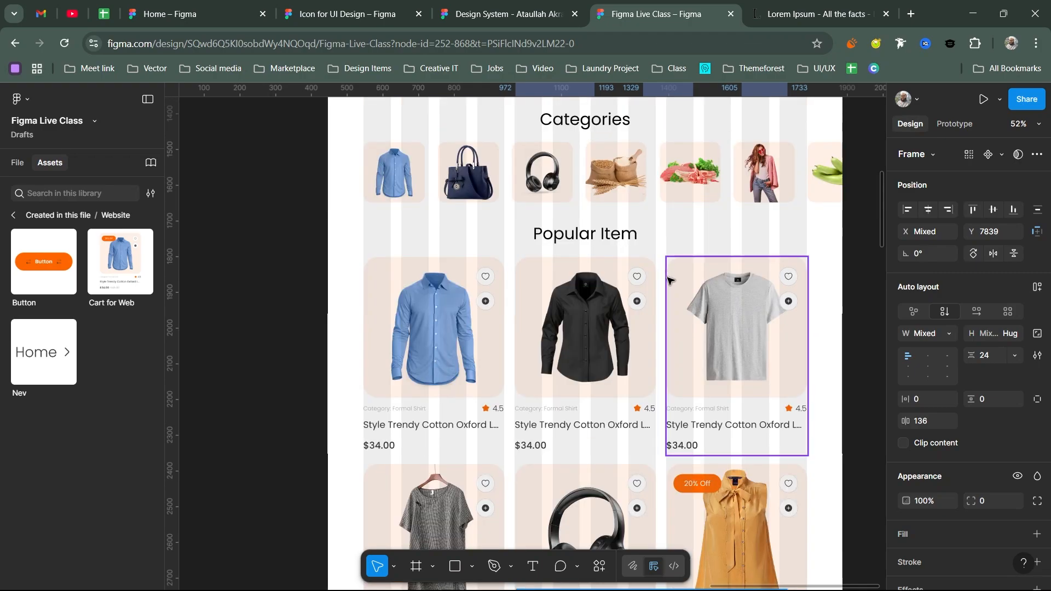
pyautogui.scroll(-5, 668, 280)
pyautogui.scroll(1, 663, 433)
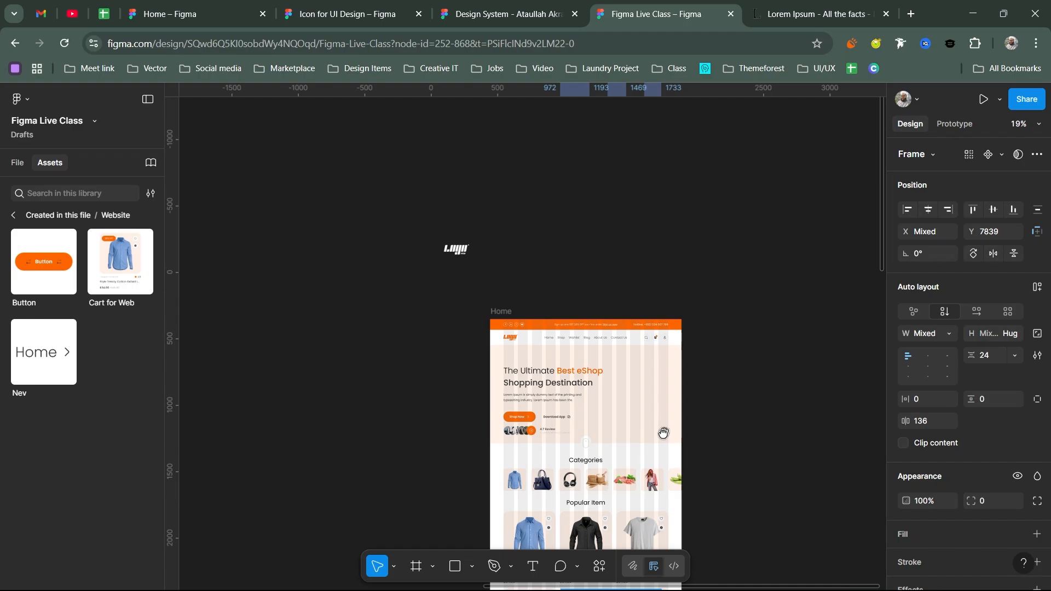
pyautogui.scroll(5, 542, 359)
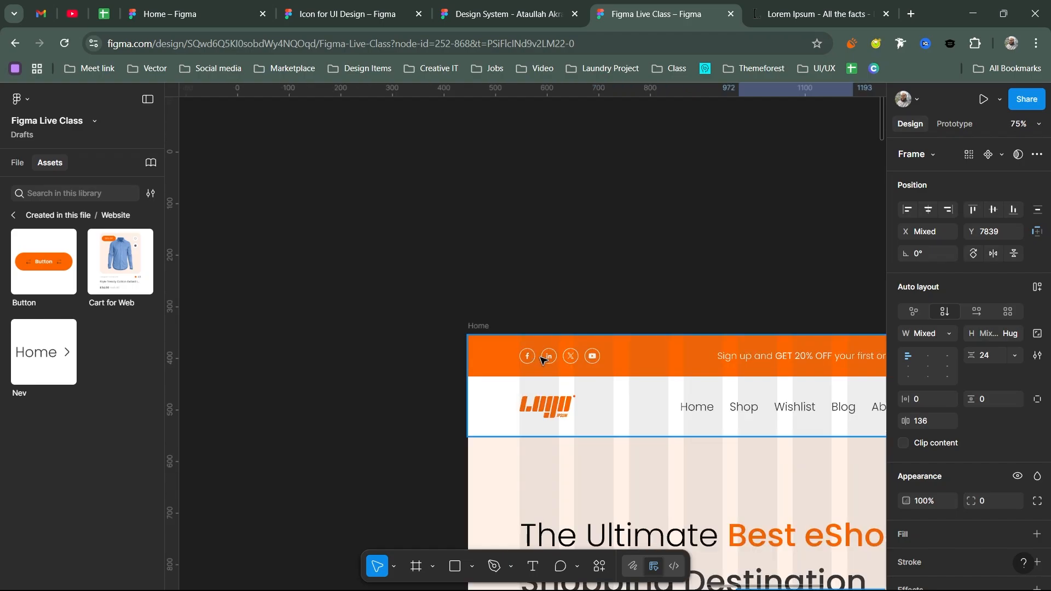
pyautogui.doubleClick(555, 359)
pyautogui.hotkey('shift', 'a')
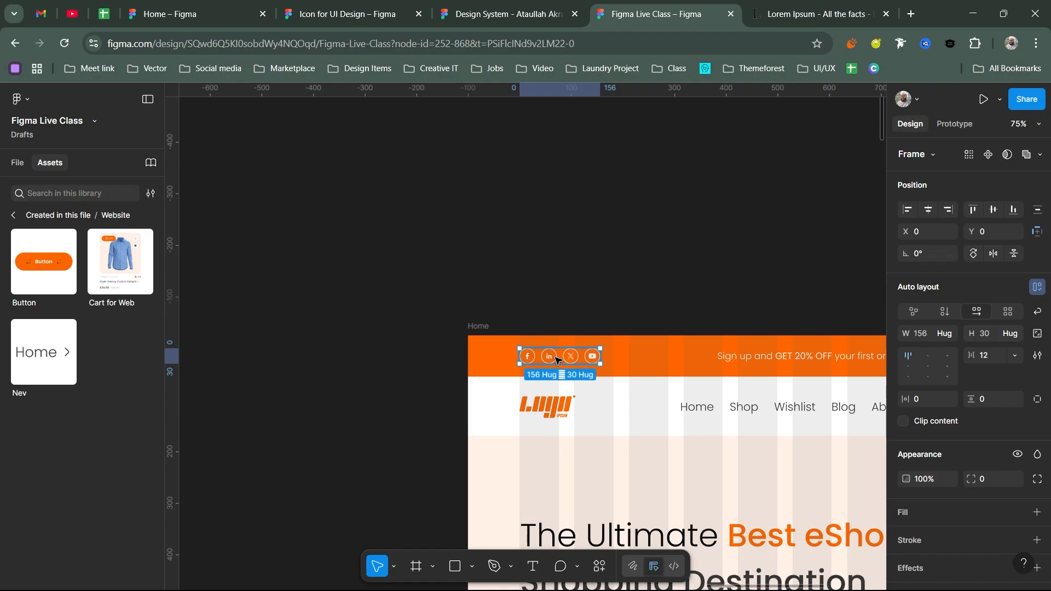
pyautogui.scroll(-10, 556, 360)
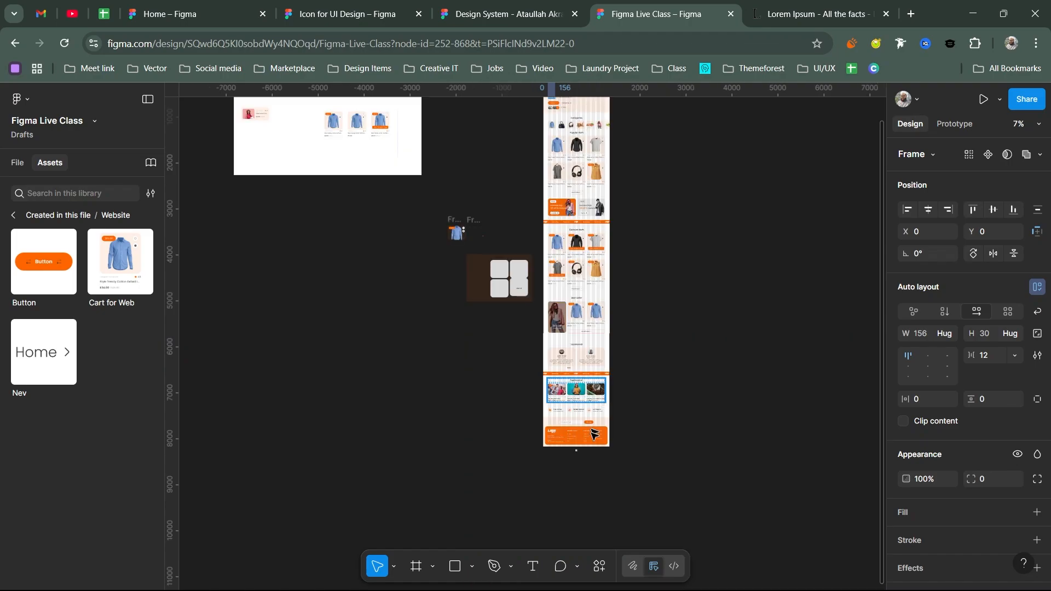
pyautogui.scroll(5, 594, 434)
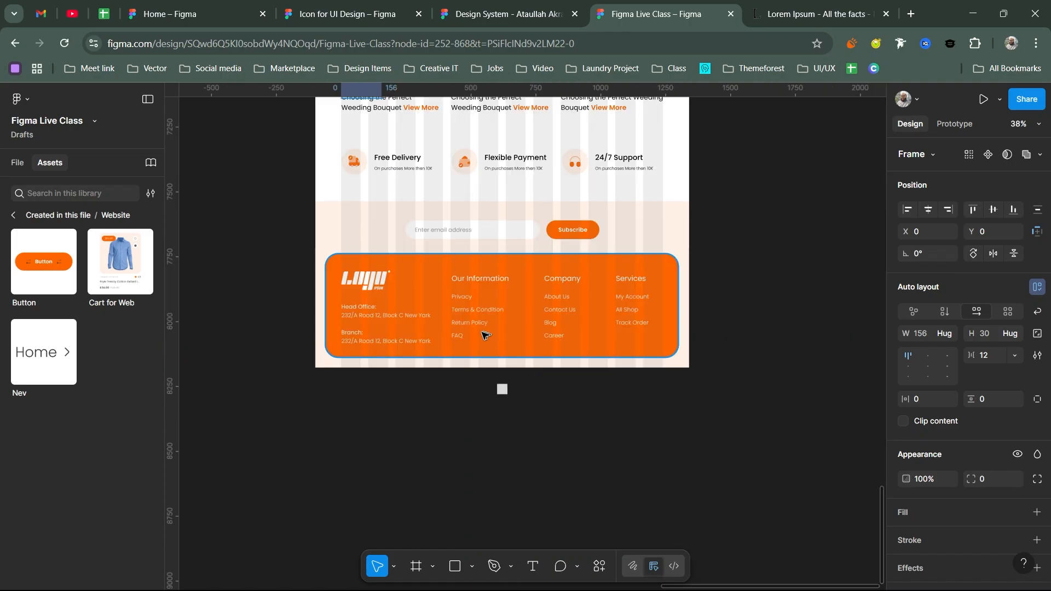
pyautogui.press('Escape')
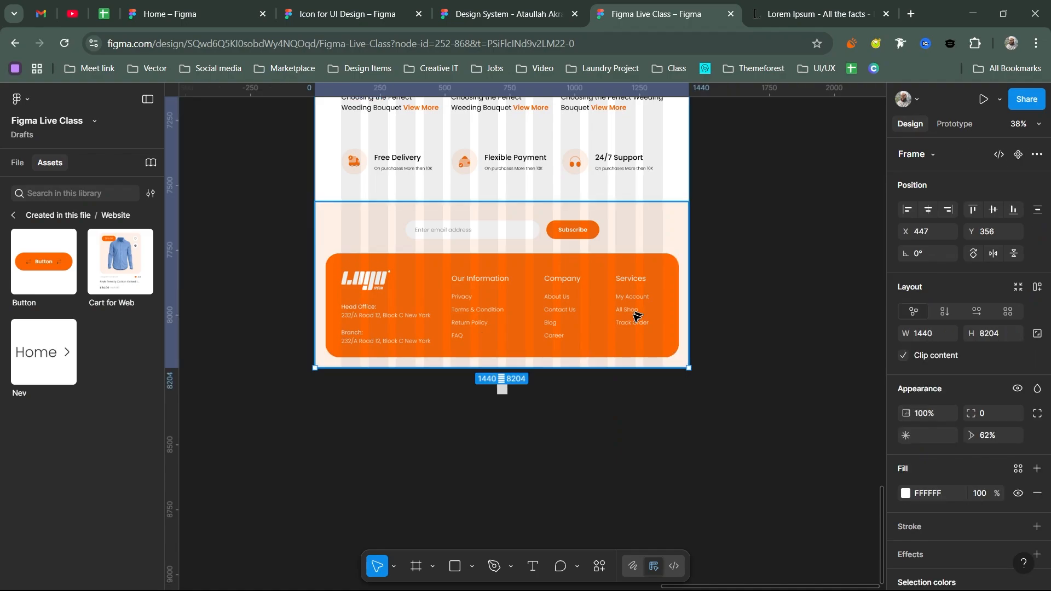
# - Lengthen the Home frame and the orange footer rectangle downward, moving the grey square aside
pyautogui.moveTo(622, 368); pyautogui.dragTo(613, 451)
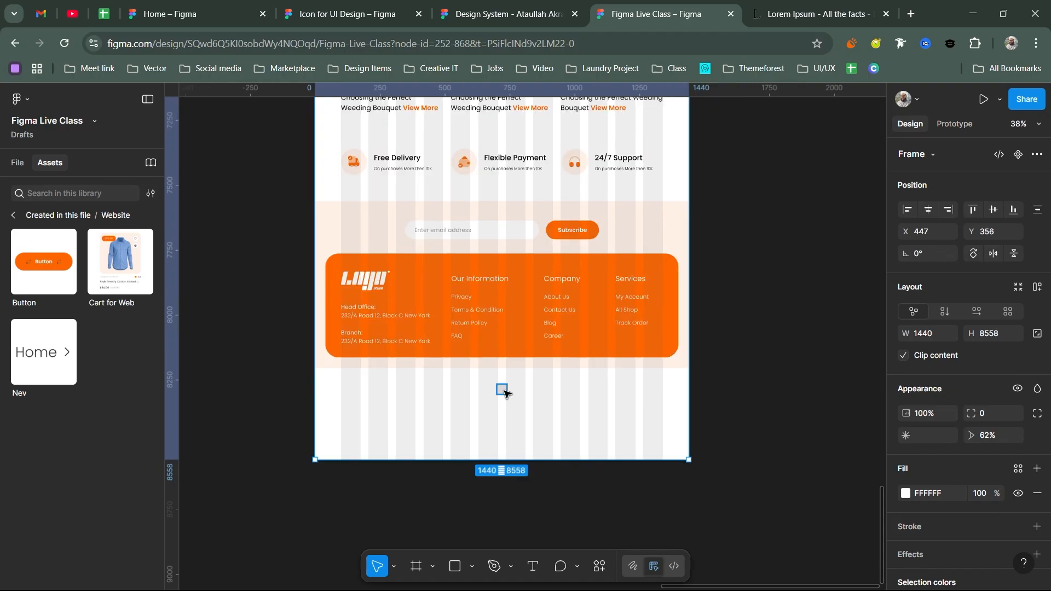
pyautogui.moveTo(504, 393); pyautogui.dragTo(720, 368)
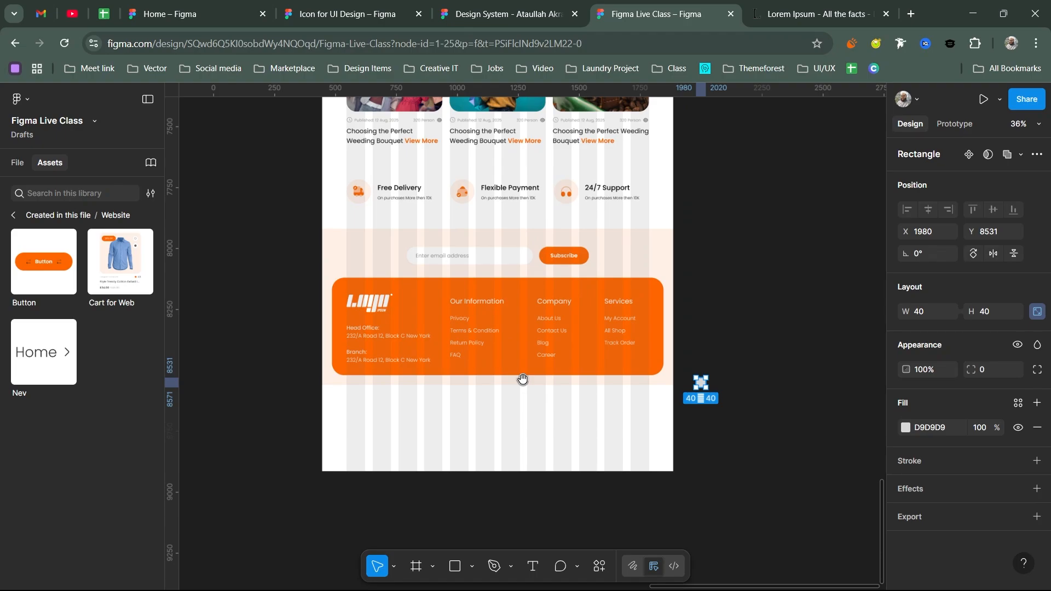
pyautogui.hotkey('ctrl', '\\')
pyautogui.scroll(3, 523, 380)
pyautogui.moveTo(525, 349); pyautogui.dragTo(531, 494)
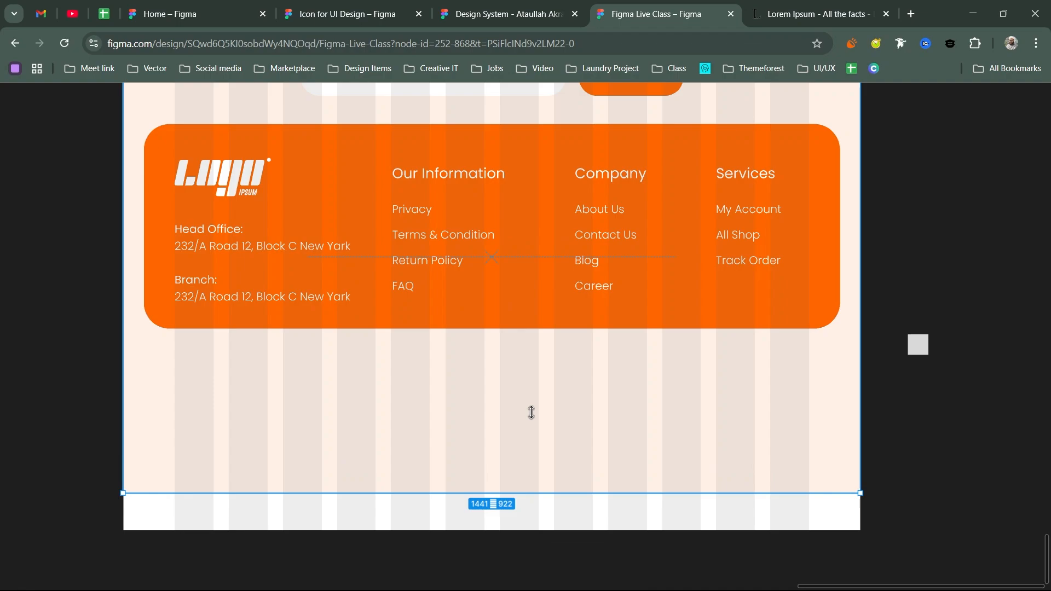
pyautogui.click(525, 323)
pyautogui.moveTo(525, 328); pyautogui.dragTo(512, 462)
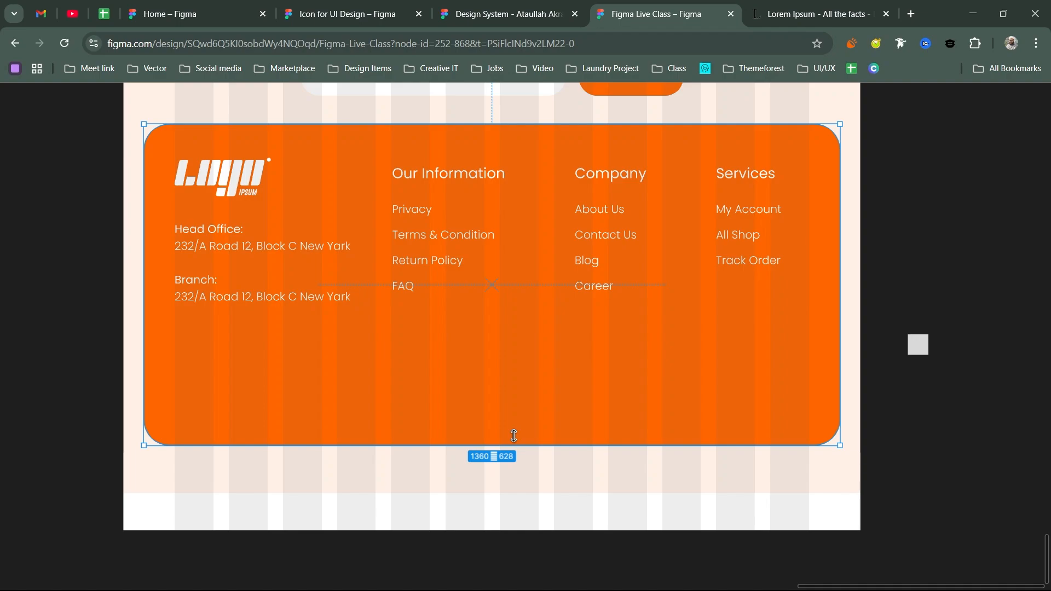
pyautogui.moveTo(514, 436); pyautogui.dragTo(514, 427)
pyautogui.press('Escape')
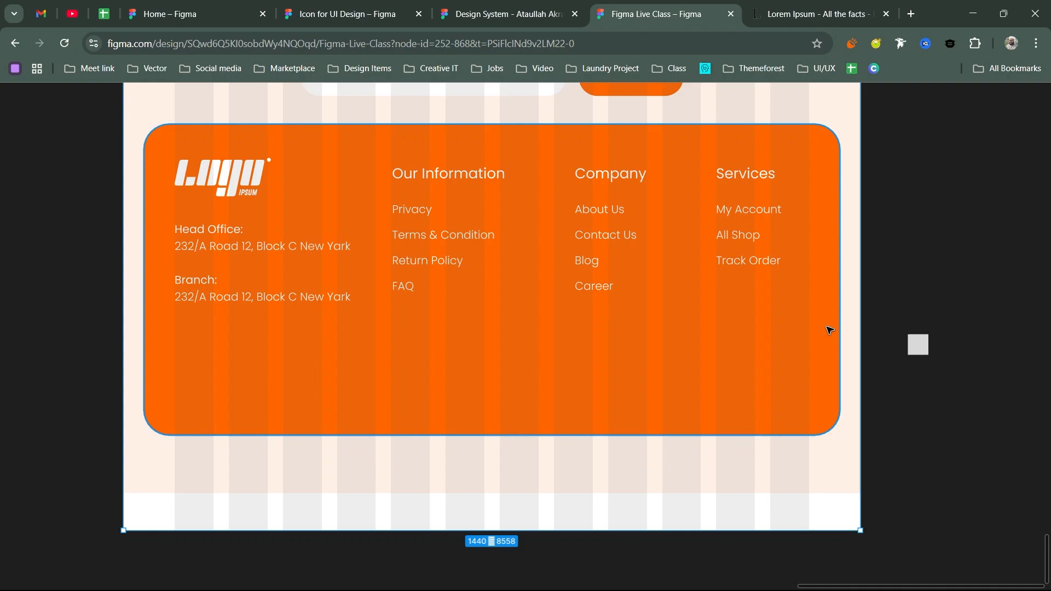
# - Draw a horizontal divider line across the orange footer, just below the link columns
pyautogui.press('l')
pyautogui.moveTo(837, 319); pyautogui.dragTo(144, 319)
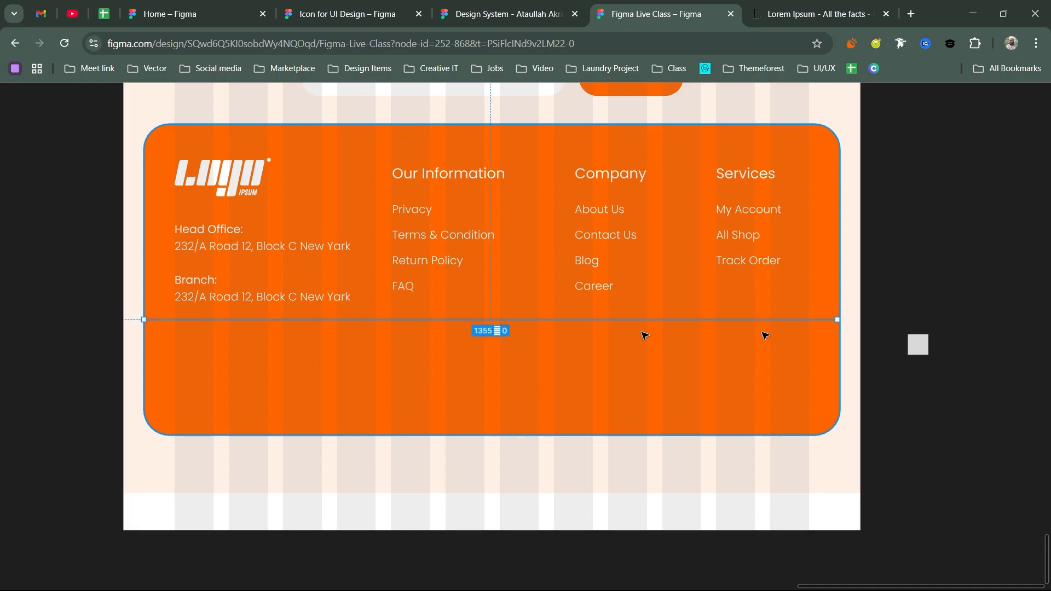
pyautogui.moveTo(793, 319); pyautogui.dragTo(794, 329)
# - Set the divider to 40% opacity and paste the social icons into the footer's lower band
pyautogui.press('4')
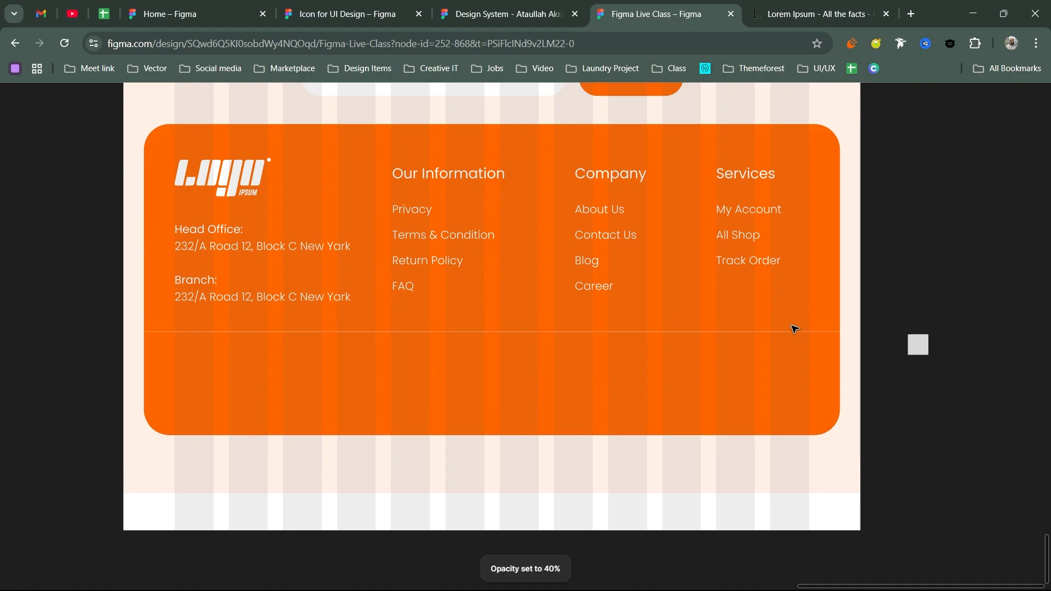
pyautogui.click(794, 329)
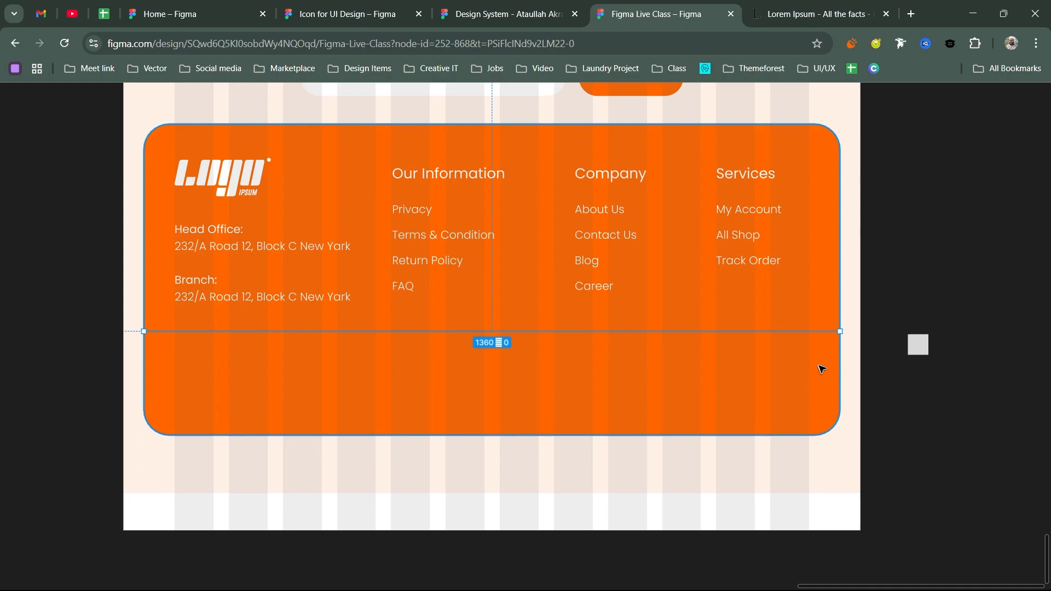
pyautogui.hotkey('ctrl', 'v')
pyautogui.moveTo(821, 368); pyautogui.dragTo(772, 355)
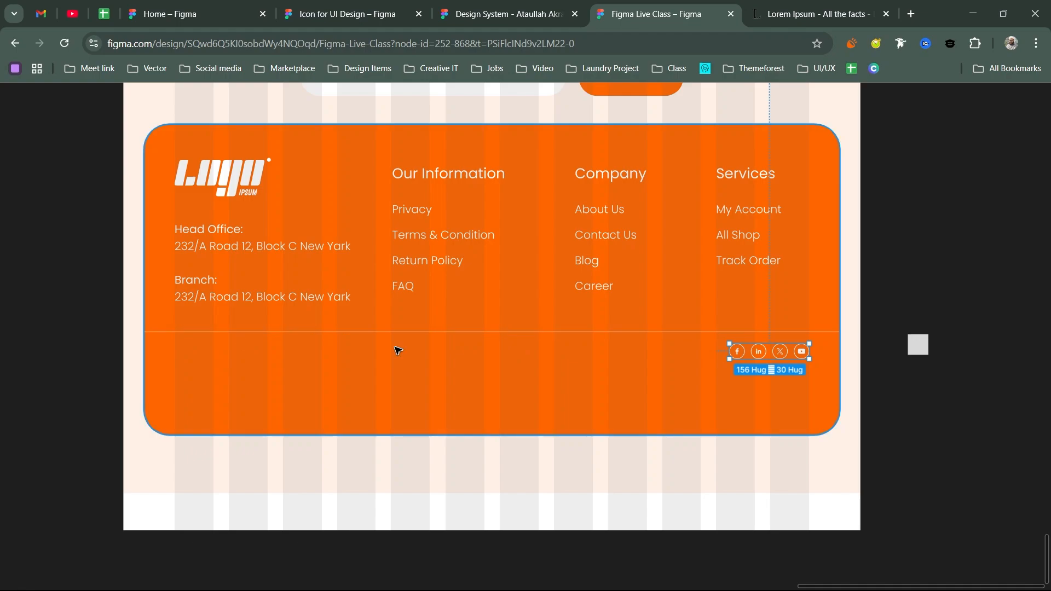
pyautogui.click(258, 300)
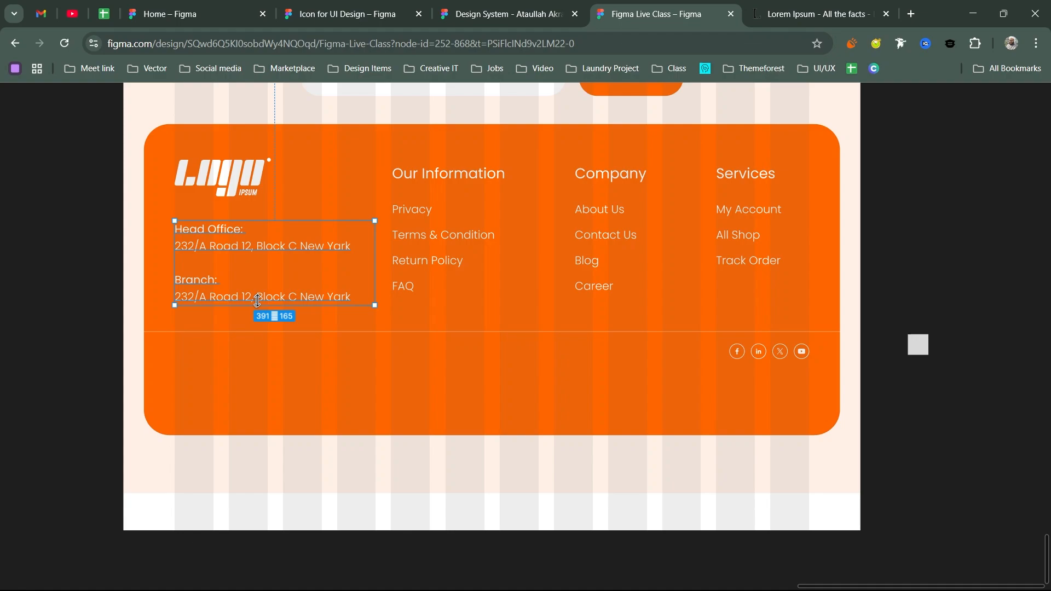
pyautogui.moveTo(769, 352); pyautogui.dragTo(273, 359)
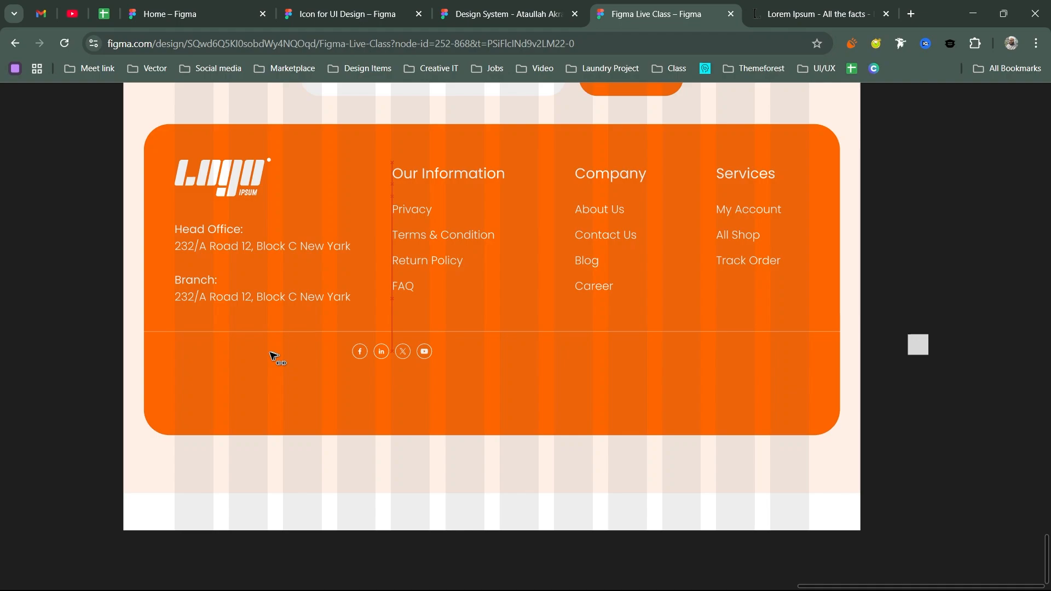
pyautogui.moveTo(274, 359); pyautogui.dragTo(191, 353)
# - Right-align the pasted social icons with the Services column
pyautogui.scroll(5, 191, 353)
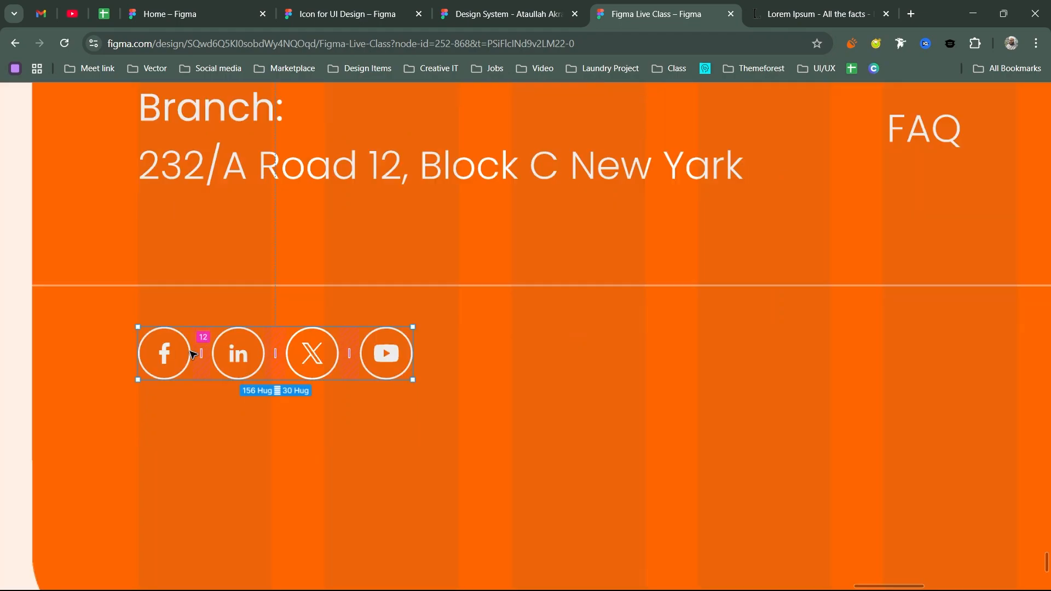
pyautogui.scroll(-5, 192, 354)
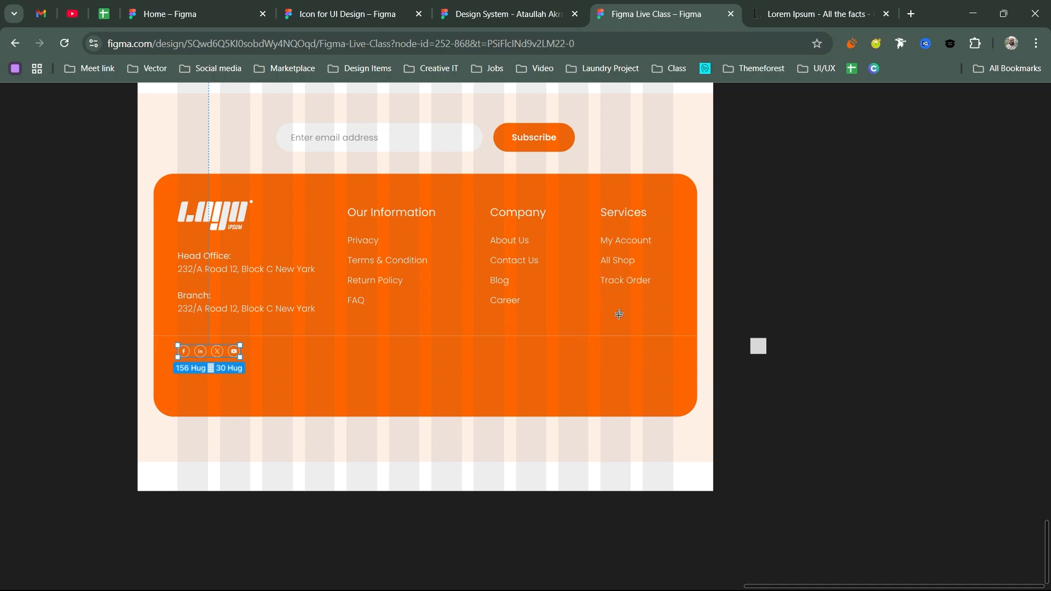
pyautogui.keyDown('shift'); pyautogui.click(632, 278); pyautogui.keyUp('shift')
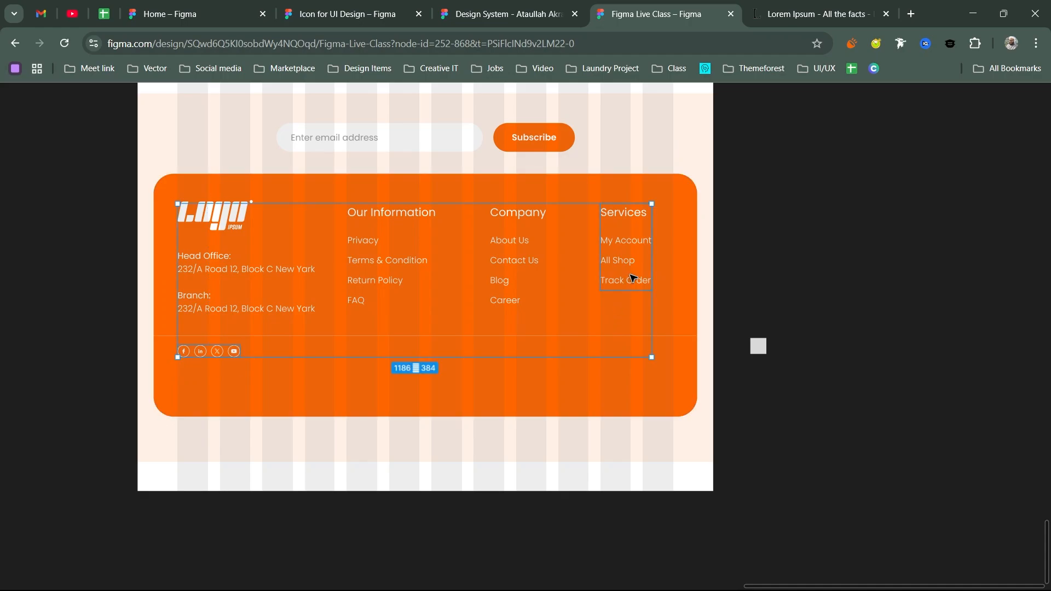
pyautogui.hotkey('ctrl', '\\')
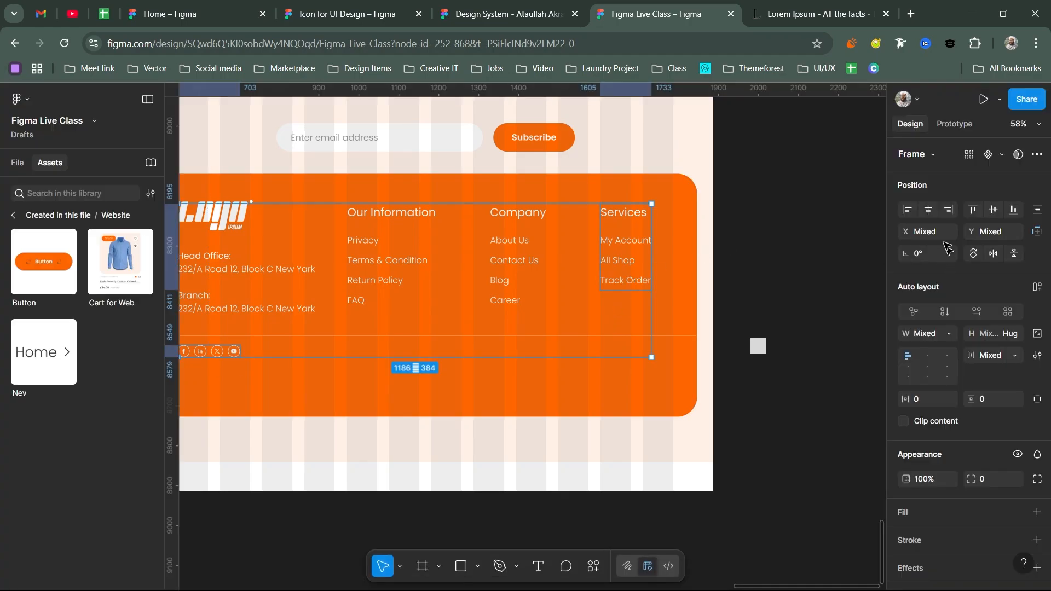
pyautogui.click(948, 210)
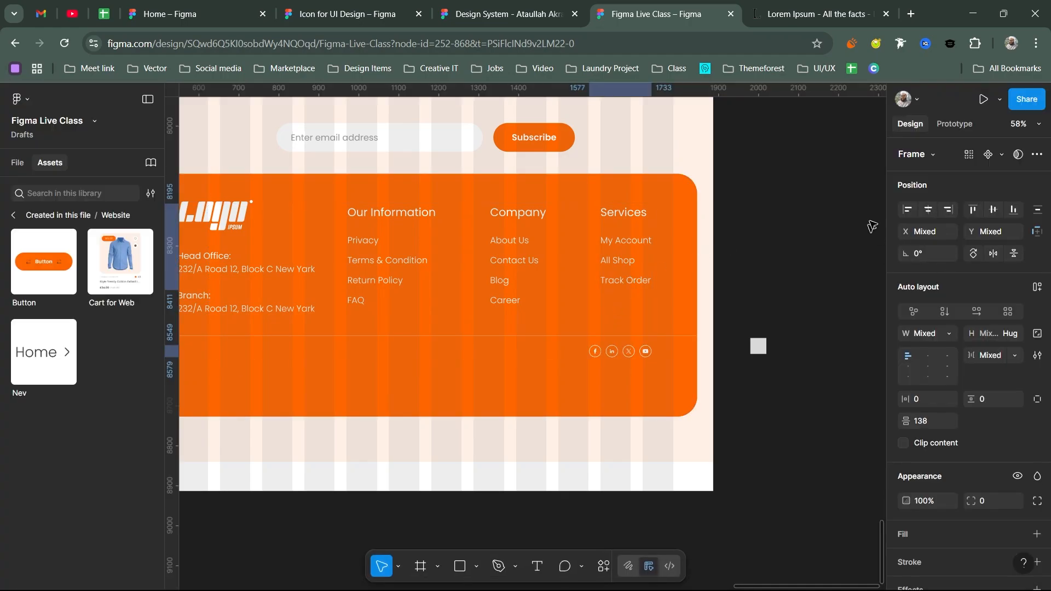
pyautogui.click(846, 191)
pyautogui.hotkey('ctrl', '\\')
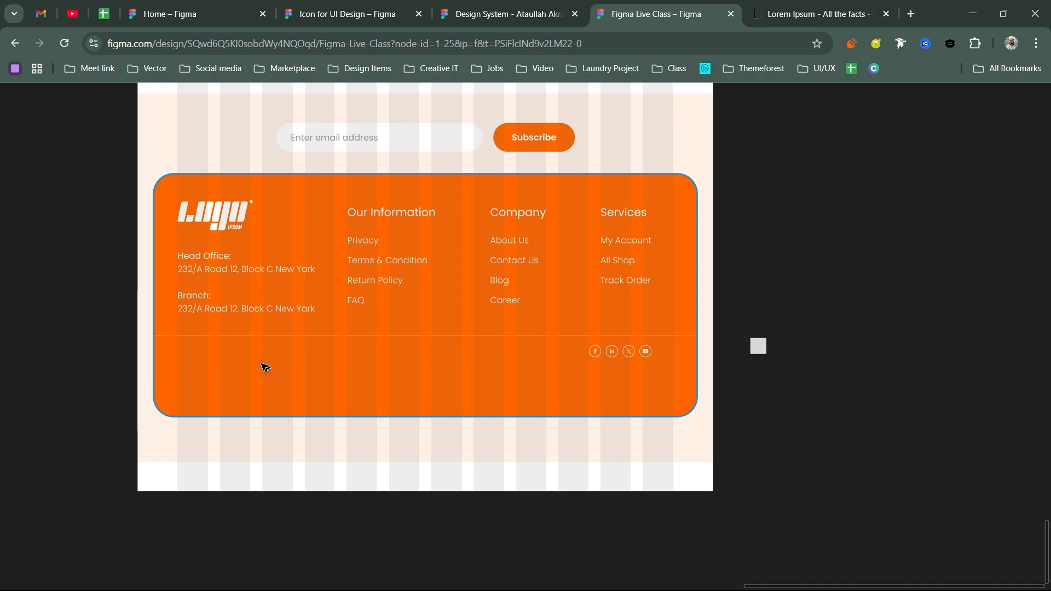
# - Add the text '© Copyright 2025 | Best eShop' at the footer's lower left
pyautogui.press('r')
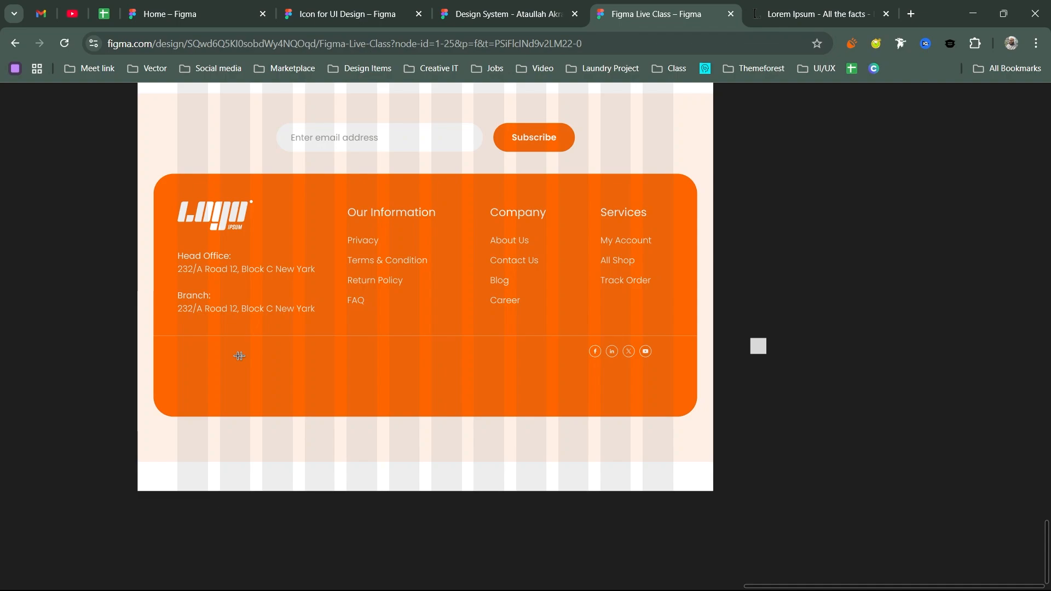
pyautogui.click(219, 363)
pyautogui.write('Copyright')
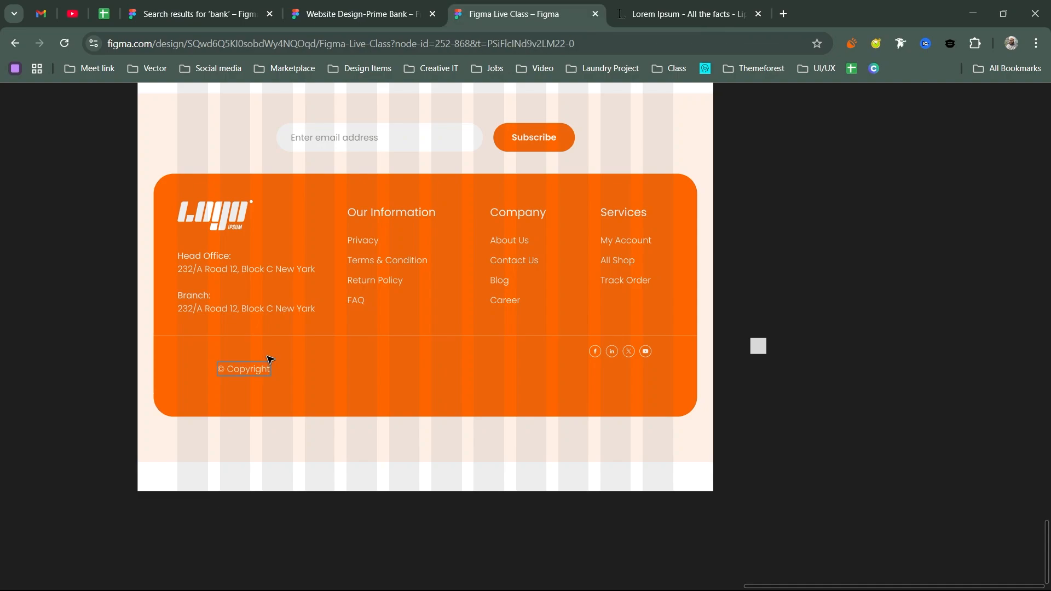
pyautogui.write('2025 | Best eShop')
pyautogui.hotkey('ctrl', 'shift', 'Left')
pyautogui.hotkey('ctrl', 'shift', 'Left')
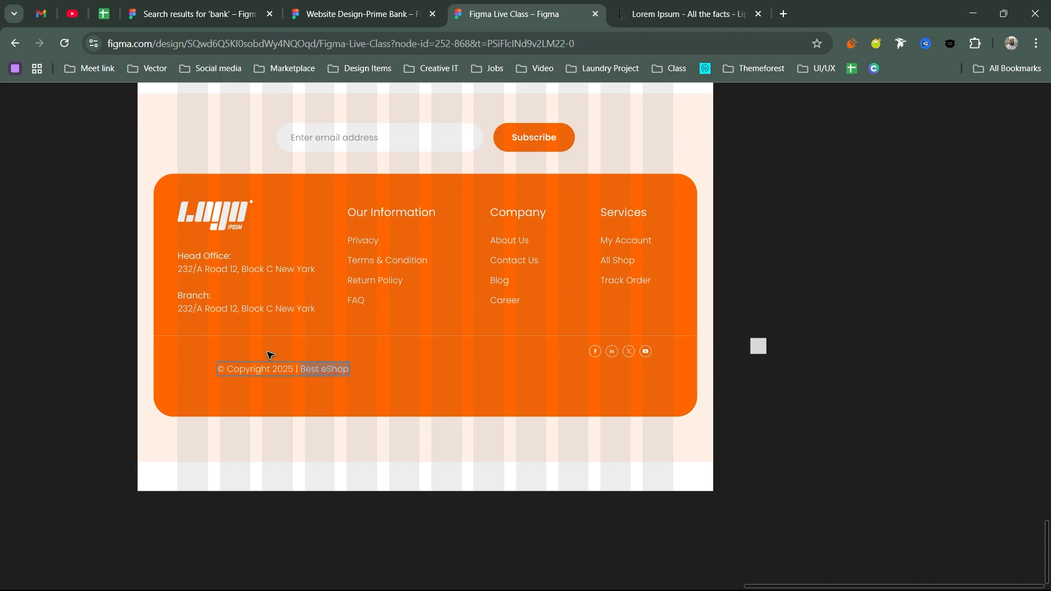
pyautogui.press('Escape')
pyautogui.hotkey('ctrl', '\\')
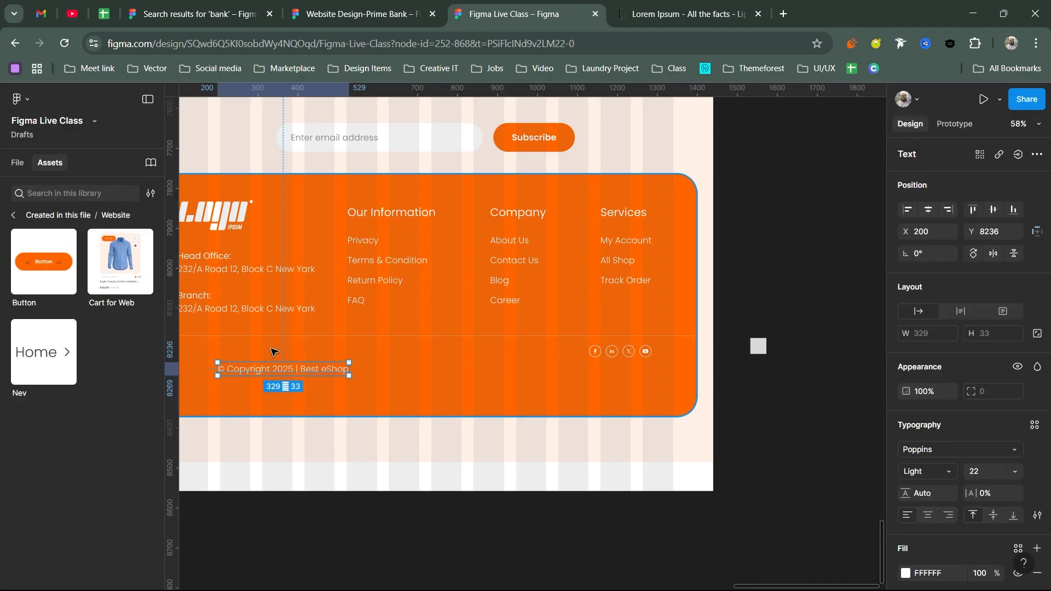
# - Change 'Best eShop' in the copyright line to Medium weight
pyautogui.doubleClick(306, 370)
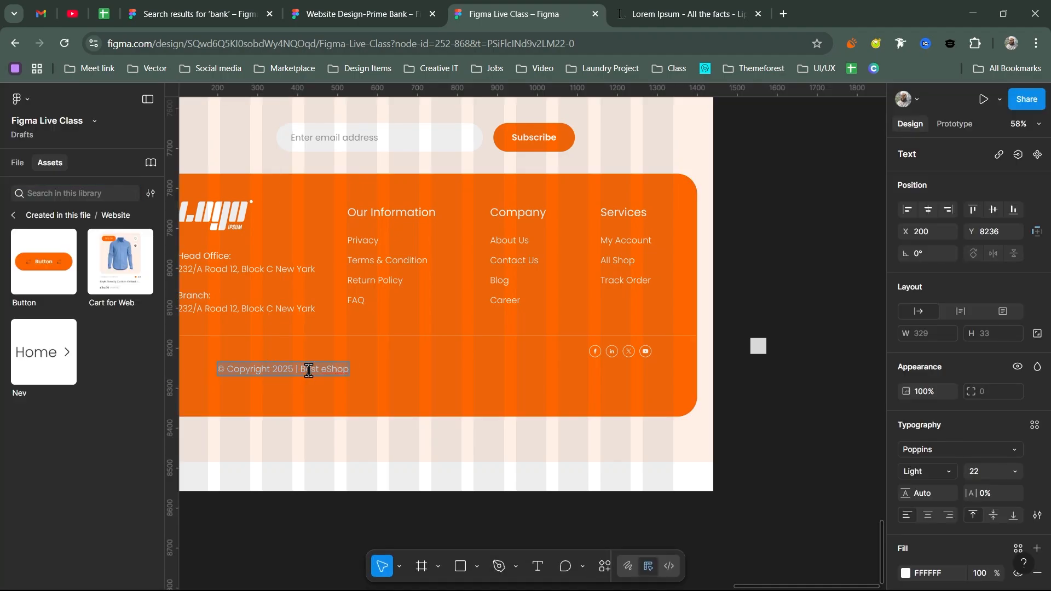
pyautogui.moveTo(301, 370); pyautogui.dragTo(352, 369)
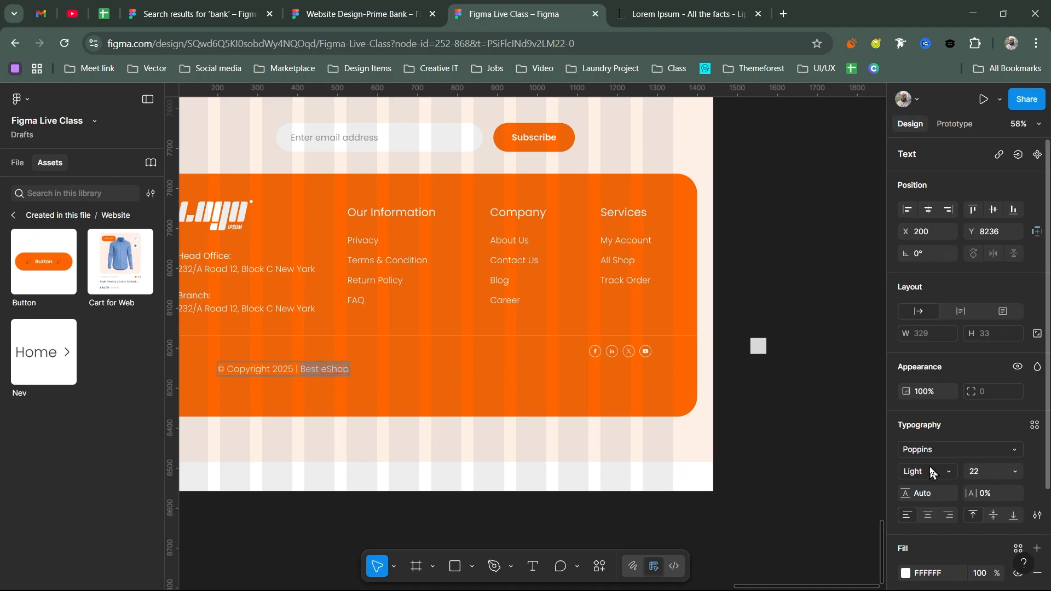
pyautogui.click(945, 471)
pyautogui.click(953, 347)
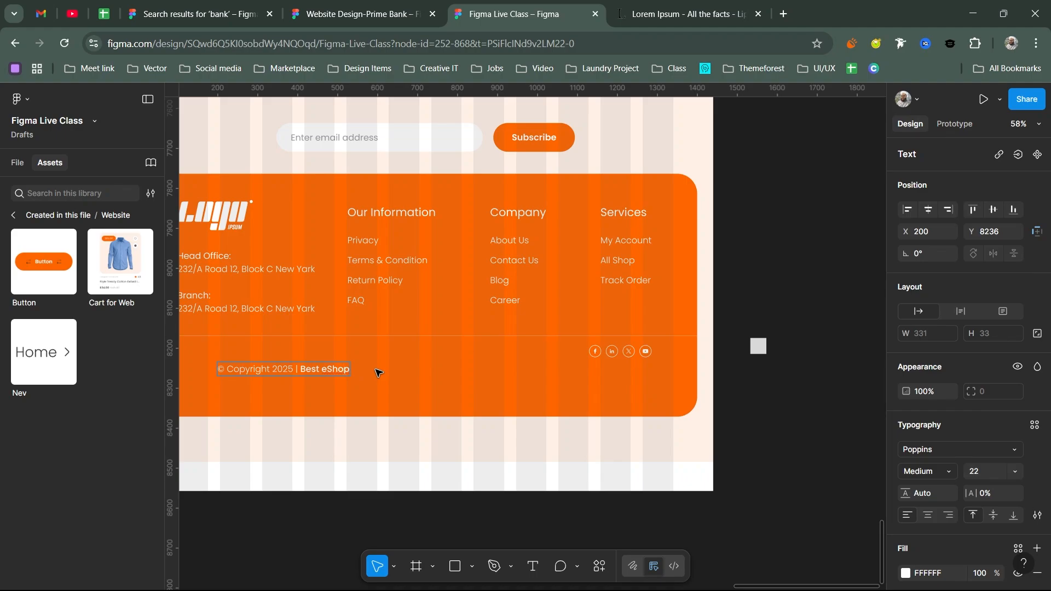
pyautogui.press('Escape')
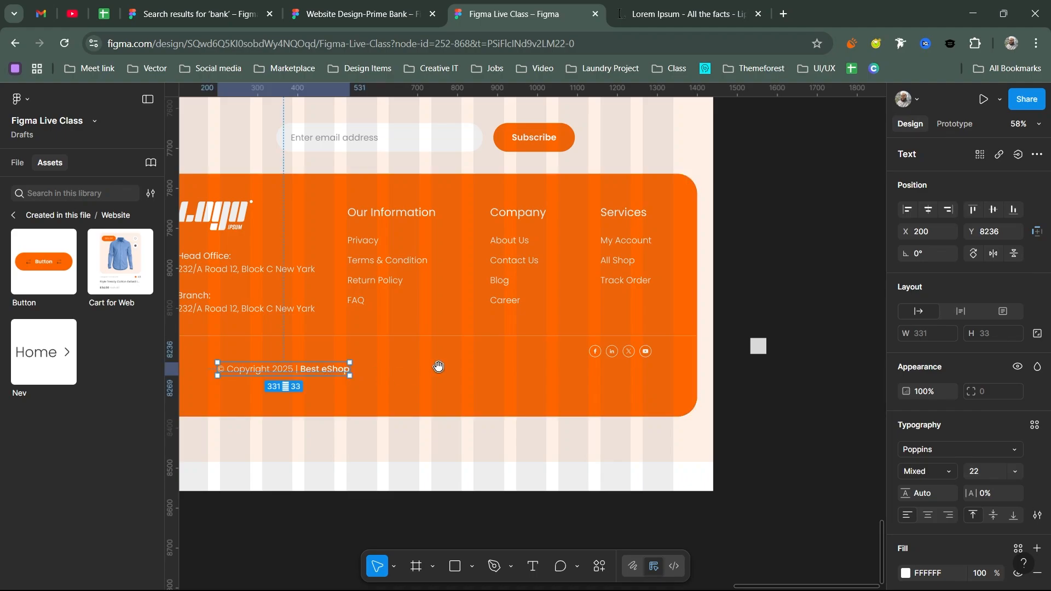
pyautogui.hscroll(-5, 437, 366)
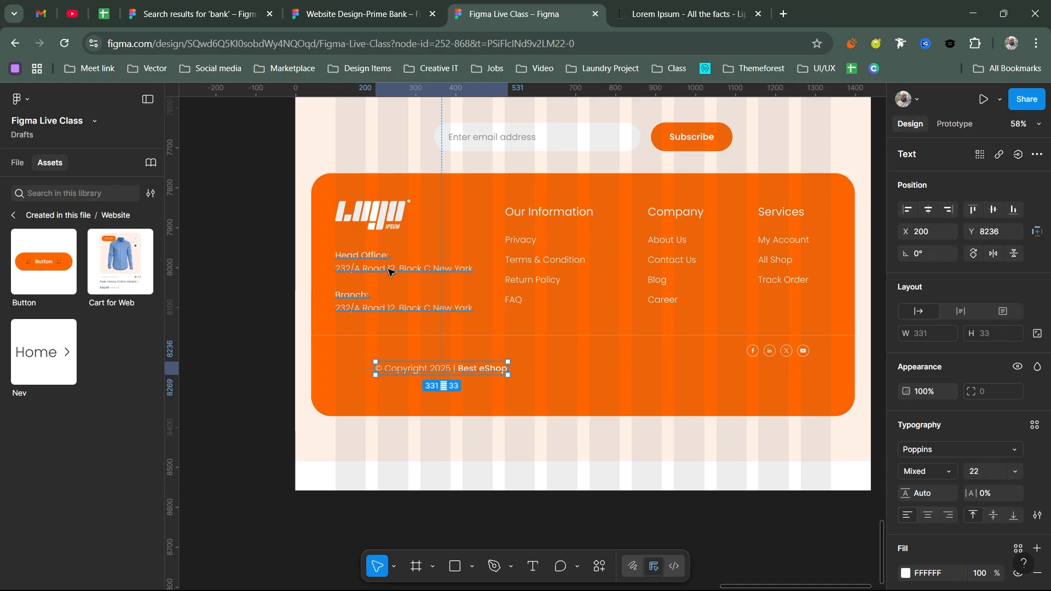
# - Left-align the copyright line with the address block, centre it with the icons, and wrap both in auto layout
pyautogui.keyDown('shift'); pyautogui.click(391, 271); pyautogui.keyUp('shift')
pyautogui.click(907, 210)
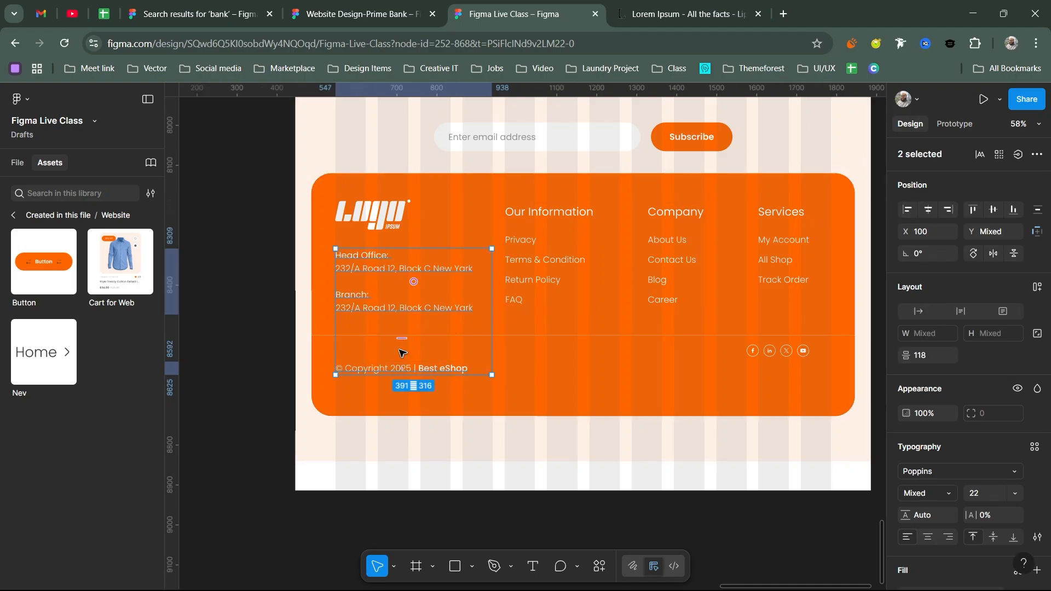
pyautogui.moveTo(400, 340); pyautogui.dragTo(409, 320)
pyautogui.click(410, 348)
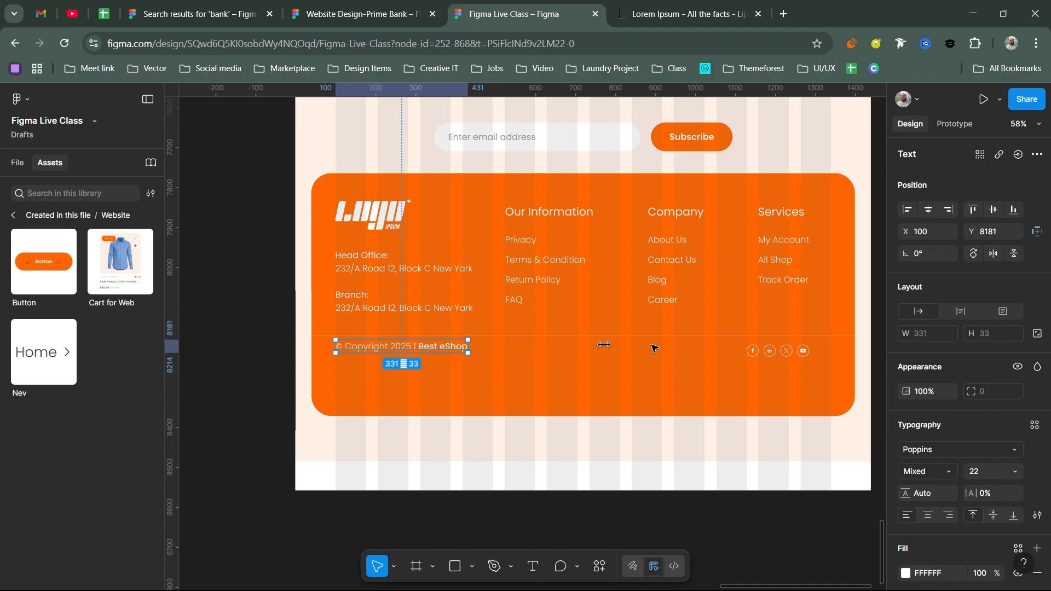
pyautogui.keyDown('shift'); pyautogui.click(751, 351); pyautogui.keyUp('shift')
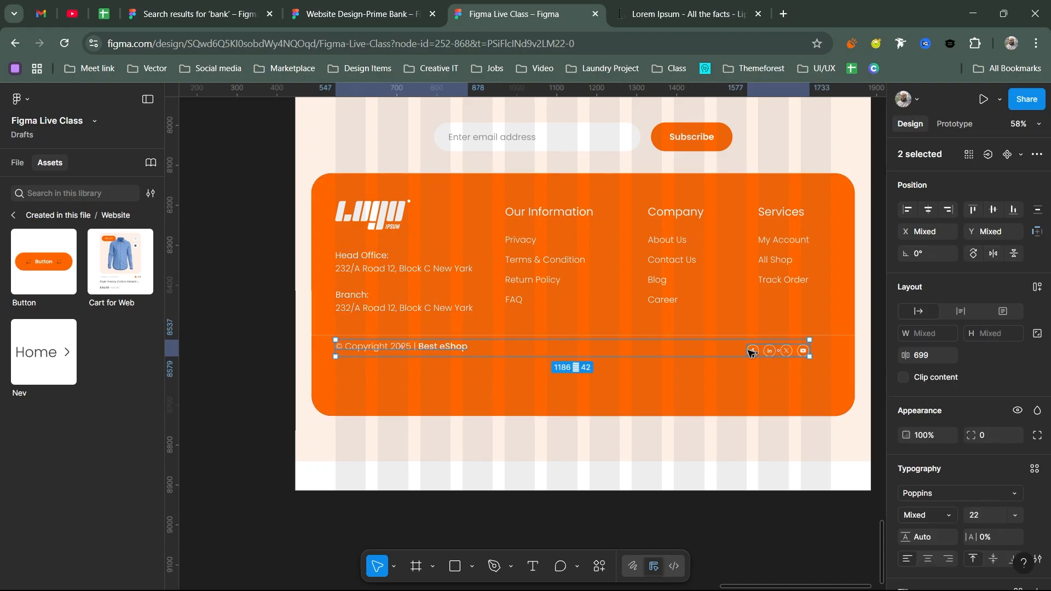
pyautogui.click(993, 210)
pyautogui.hotkey('shift', 'a')
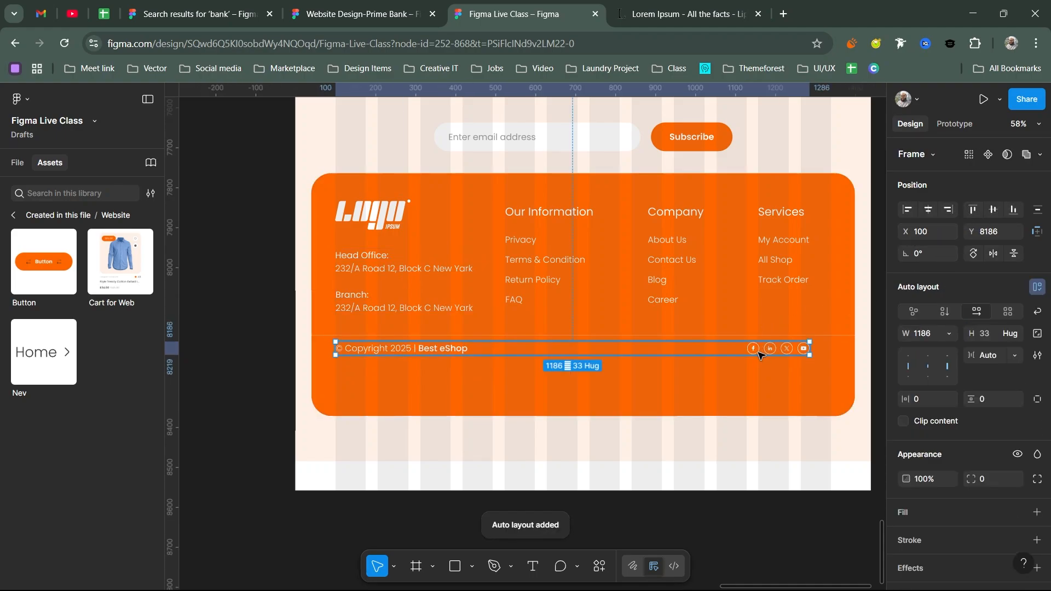
pyautogui.moveTo(761, 358); pyautogui.dragTo(765, 361)
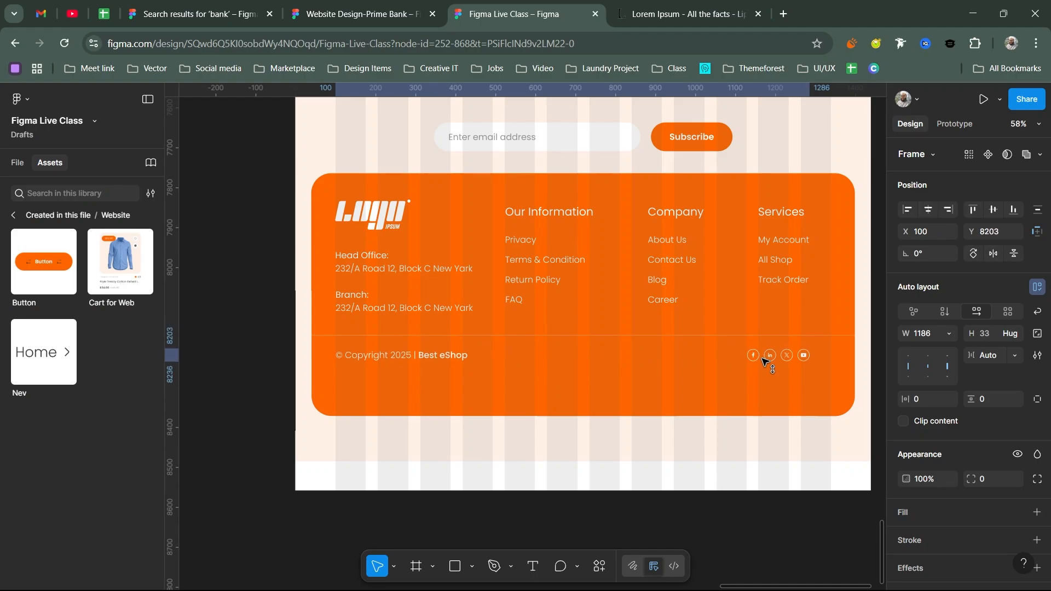
# - Shorten the orange footer panel and the peach footer background
pyautogui.keyDown('shift'); pyautogui.click(569, 335); pyautogui.keyUp('shift')
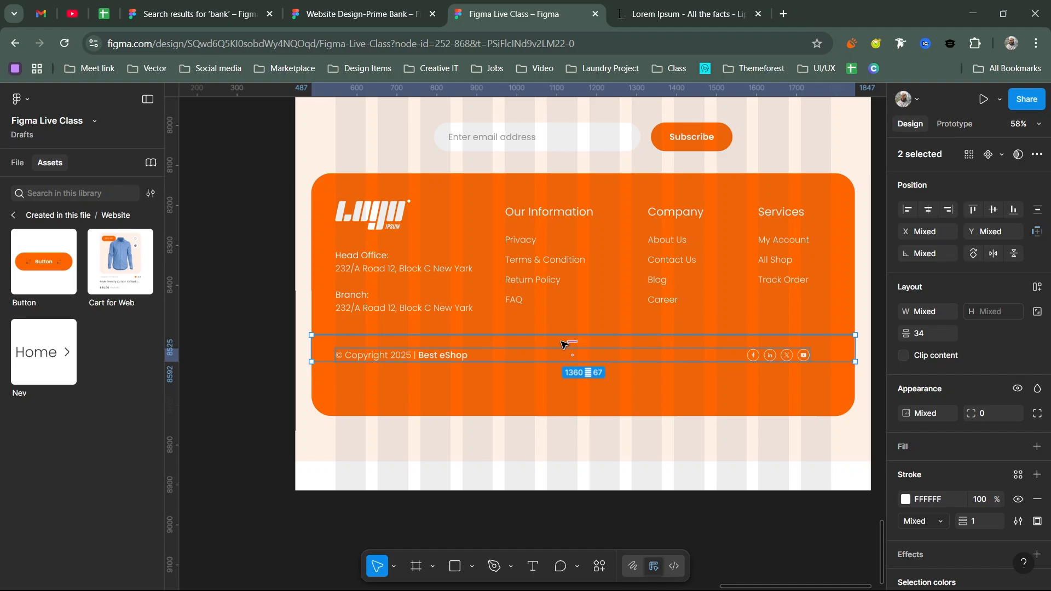
pyautogui.click(454, 393)
pyautogui.moveTo(482, 415); pyautogui.dragTo(488, 385)
pyautogui.click(487, 460)
pyautogui.moveTo(487, 461); pyautogui.dragTo(510, 408)
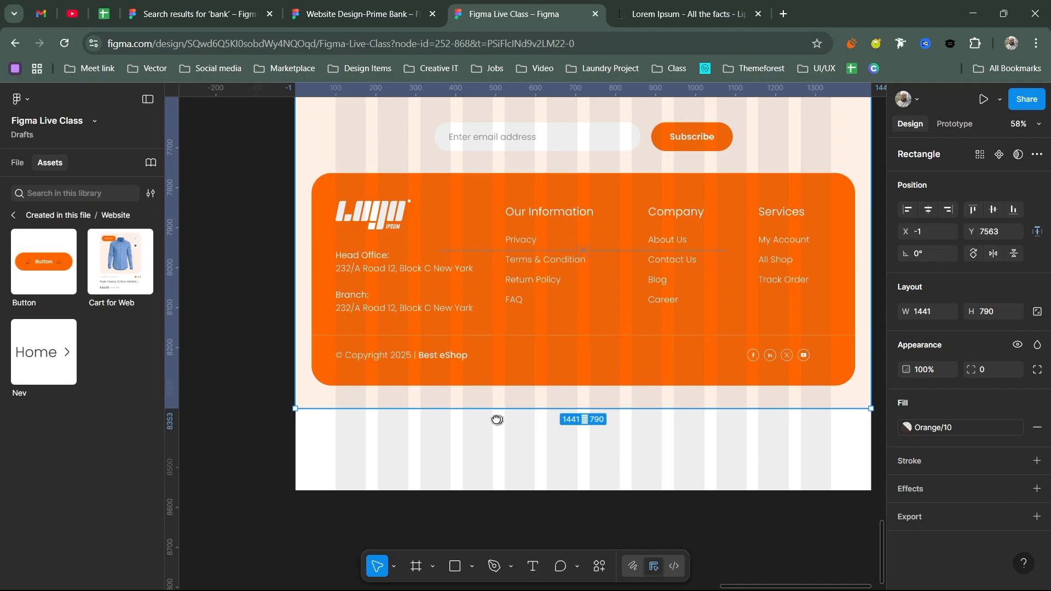
# - Shorten the Home frame and move the grey square out of the page onto empty canvas
pyautogui.hscroll(5, 496, 420)
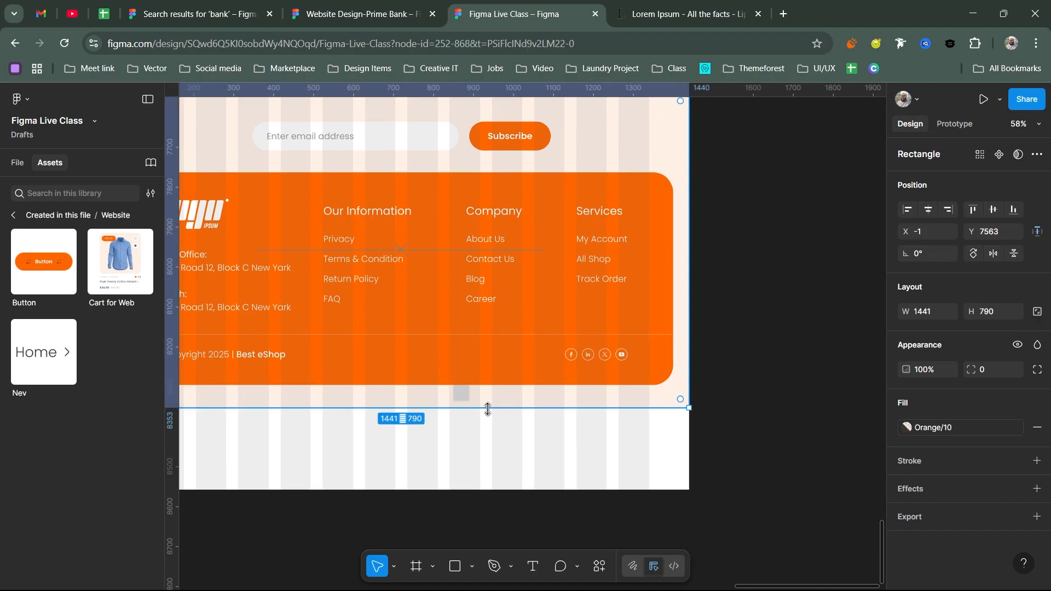
pyautogui.moveTo(461, 394); pyautogui.dragTo(465, 408)
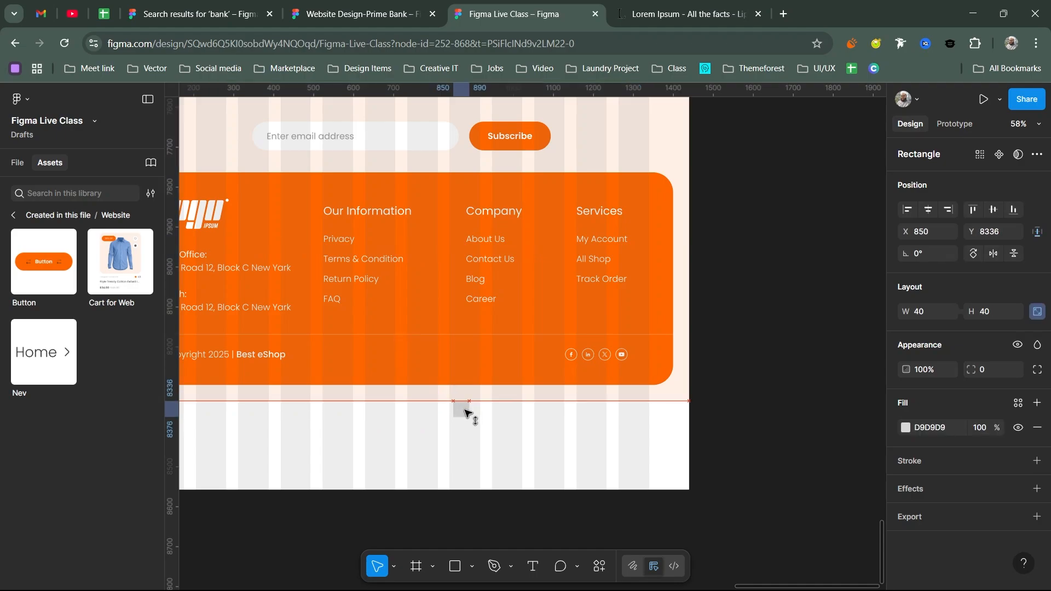
pyautogui.click(481, 487)
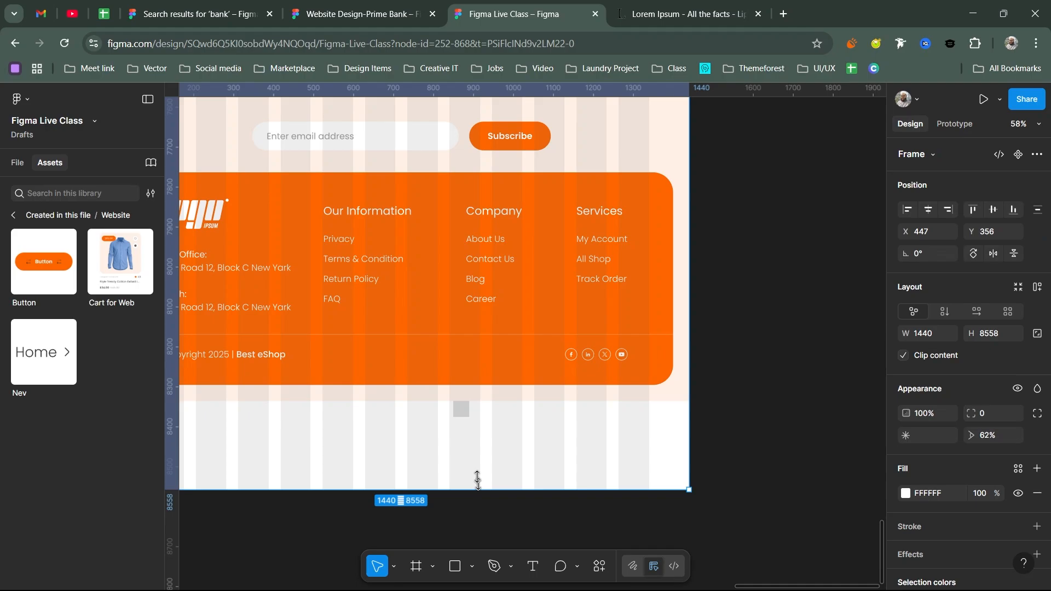
pyautogui.moveTo(479, 486); pyautogui.dragTo(467, 411)
pyautogui.click(465, 412)
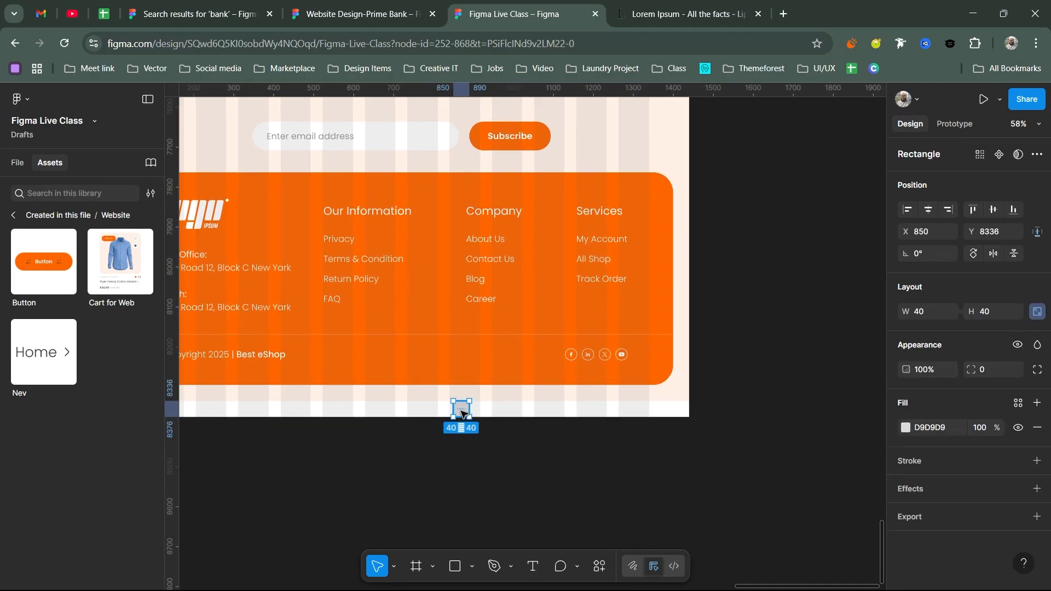
pyautogui.moveTo(744, 409); pyautogui.dragTo(756, 403)
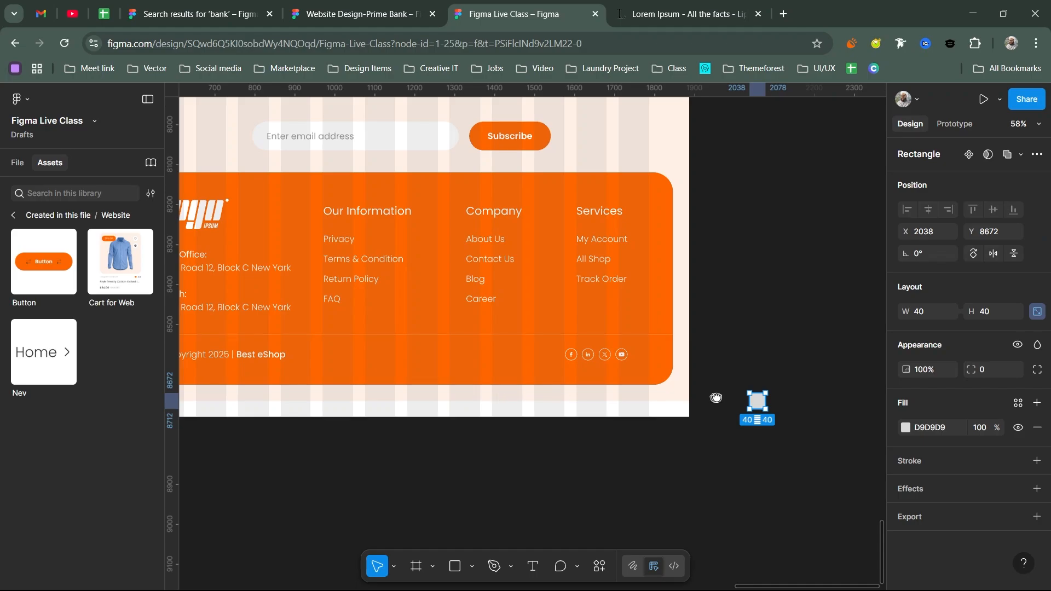
pyautogui.moveTo(482, 399); pyautogui.dragTo(709, 397)
# - Make the peach background 813 tall and end the Home frame flush at 8376 height
pyautogui.moveTo(544, 397); pyautogui.dragTo(494, 415)
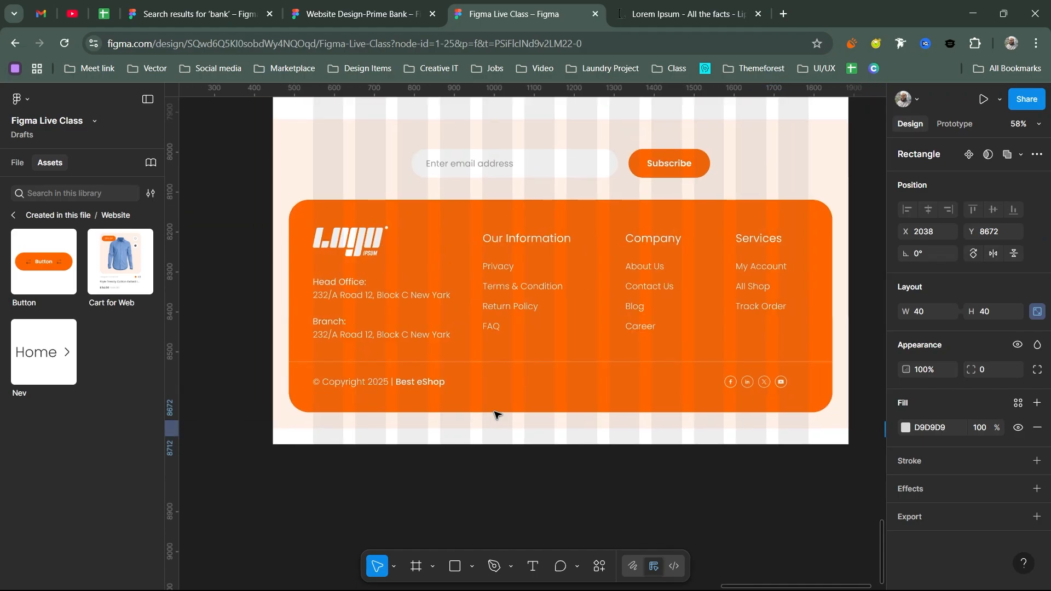
pyautogui.click(496, 425)
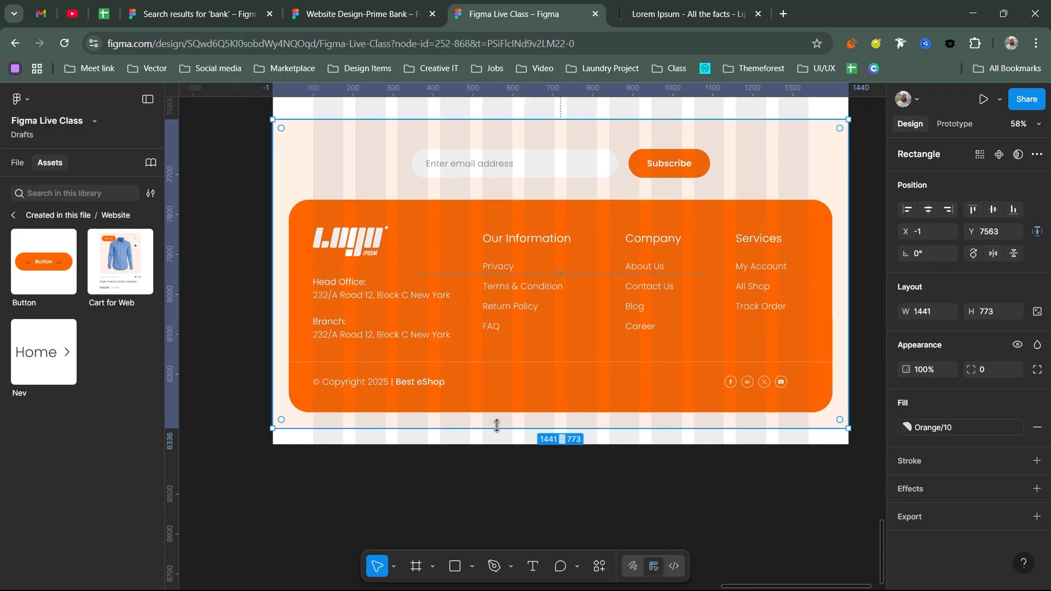
pyautogui.moveTo(497, 426); pyautogui.dragTo(498, 444)
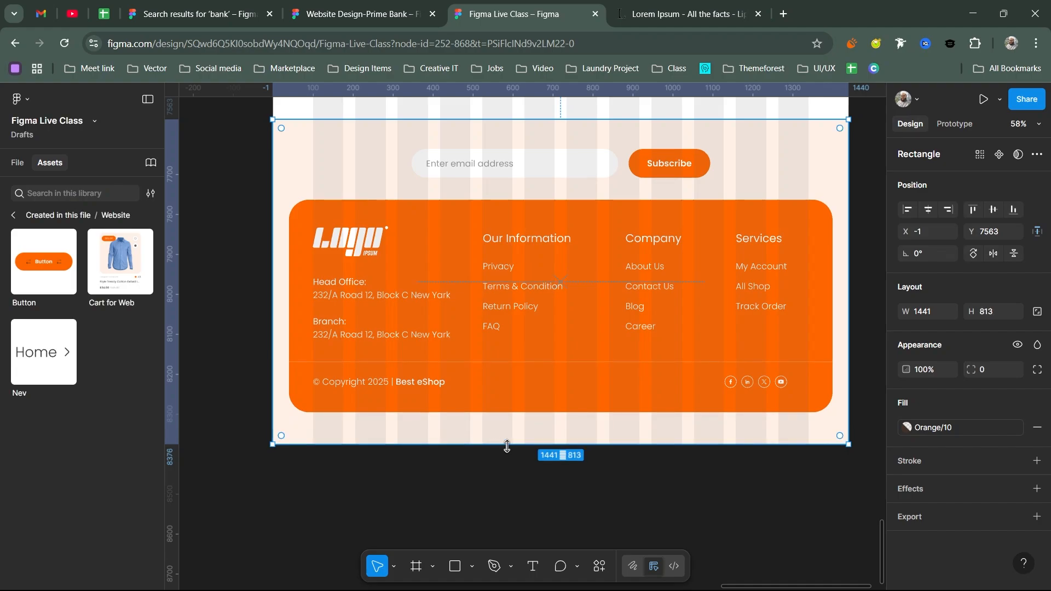
pyautogui.hscroll(2, 476, 435)
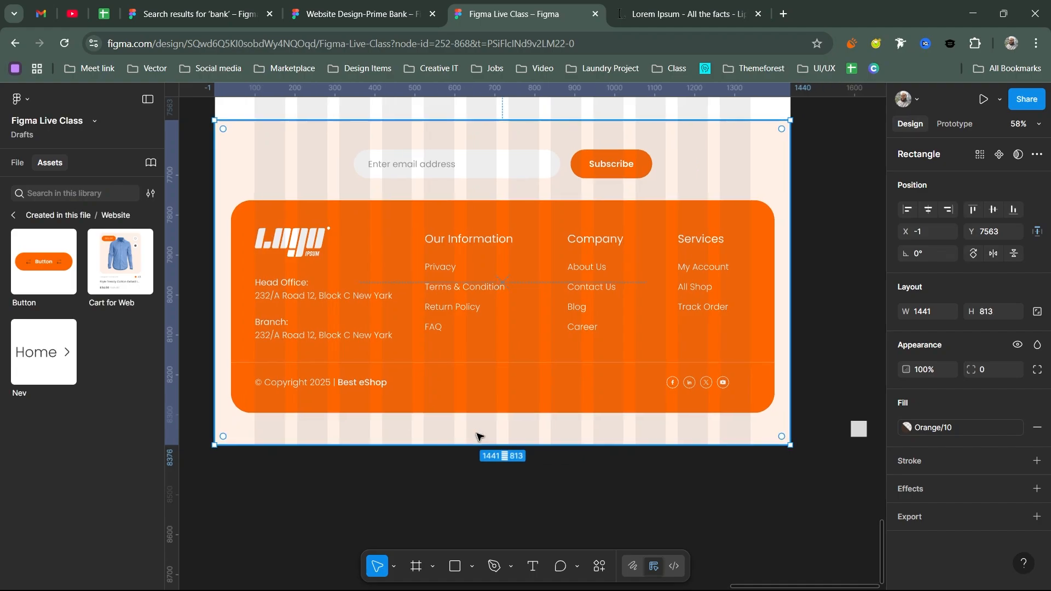
pyautogui.moveTo(506, 433); pyautogui.dragTo(518, 429)
pyautogui.press('Escape')
pyautogui.click(493, 455)
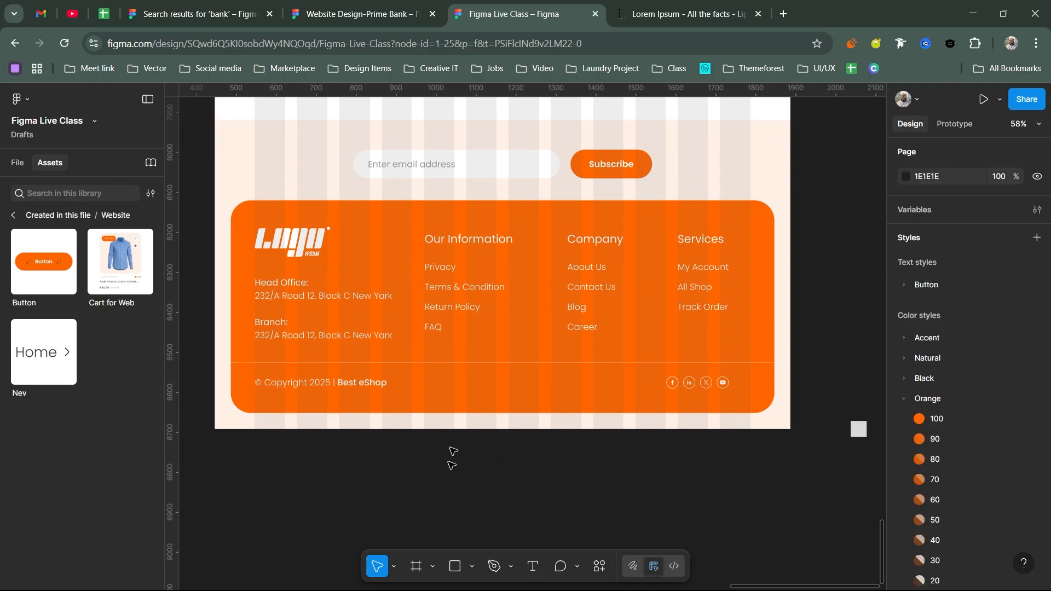
# - Wrap the logo and address block in auto layout, then top-align and frame the four footer columns
pyautogui.scroll(-3, 596, 392)
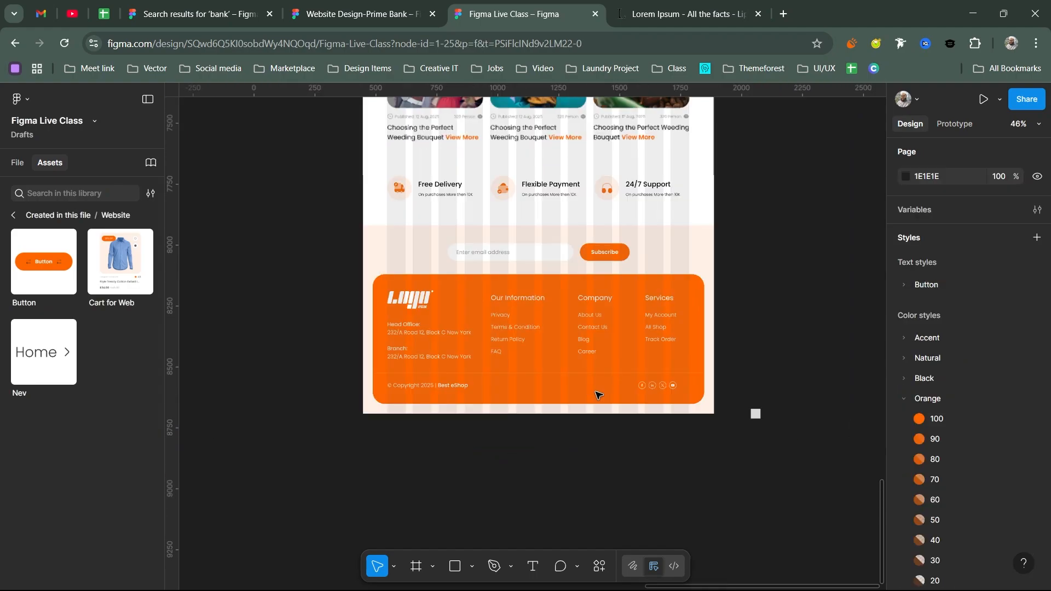
pyautogui.scroll(3, 599, 394)
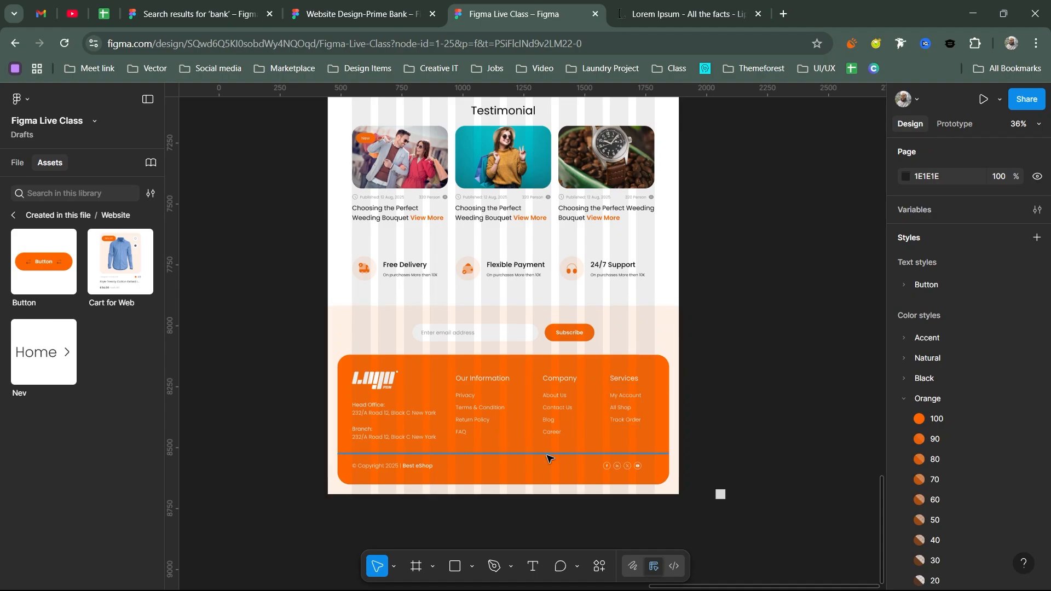
pyautogui.click(613, 465)
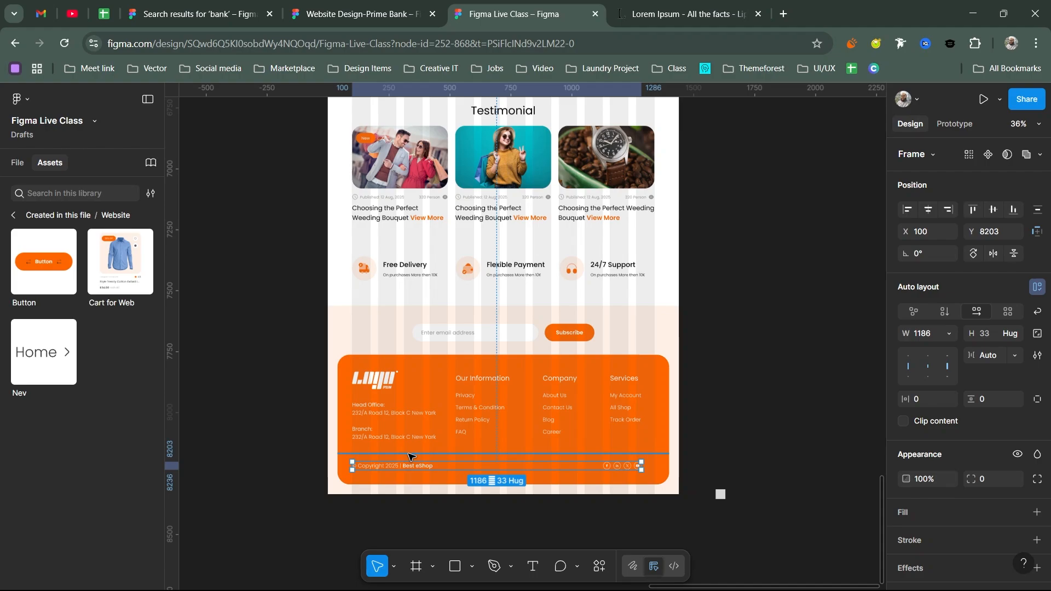
pyautogui.click(416, 421)
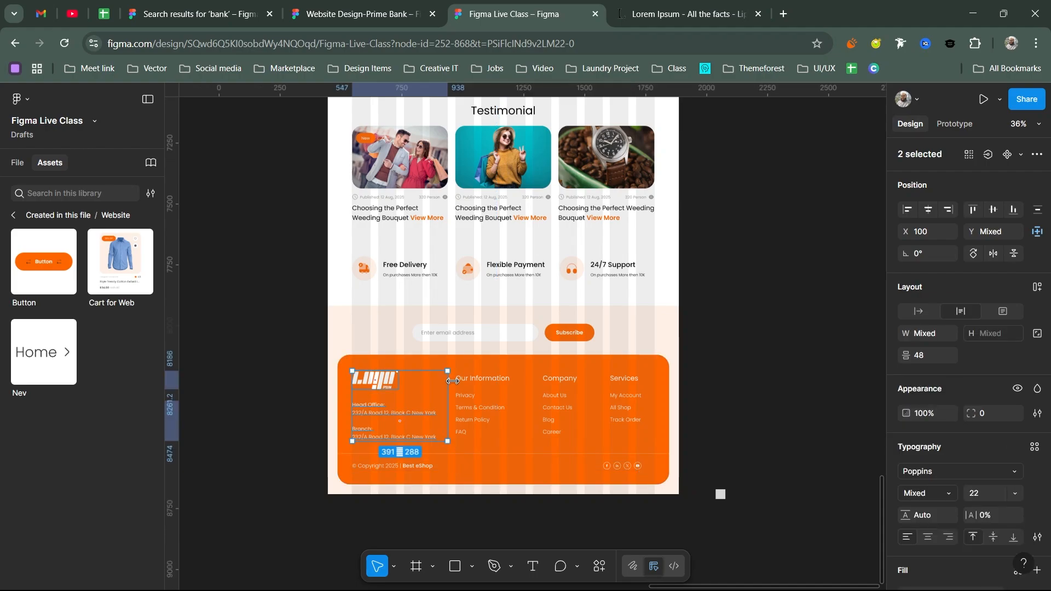
pyautogui.hotkey('shift', 'a')
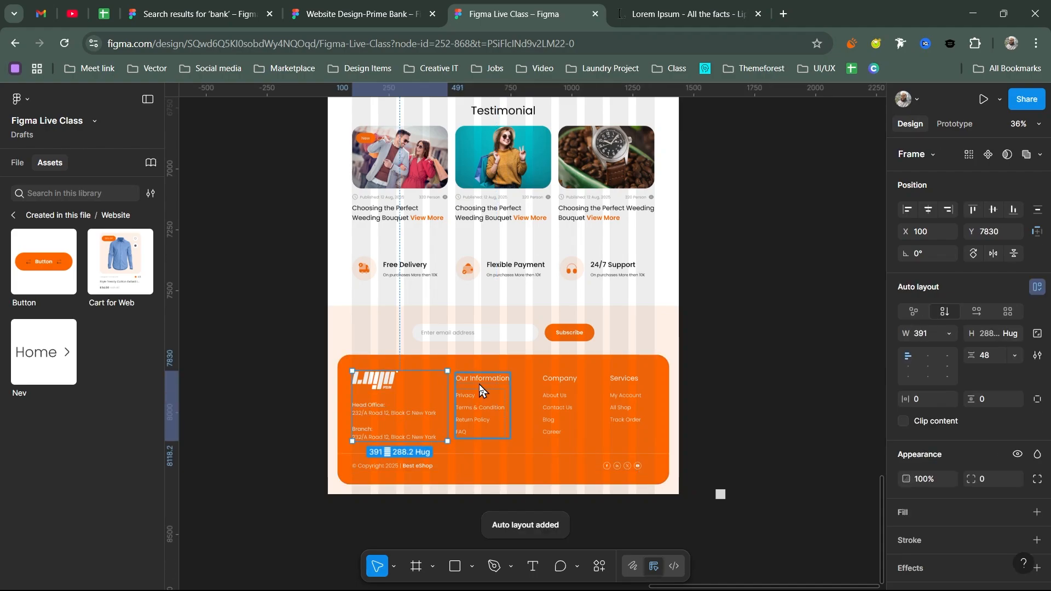
pyautogui.keyDown('shift'); pyautogui.click(480, 389); pyautogui.keyUp('shift')
pyautogui.keyDown('shift'); pyautogui.click(559, 383); pyautogui.keyUp('shift')
pyautogui.keyDown('shift'); pyautogui.click(632, 398); pyautogui.keyUp('shift')
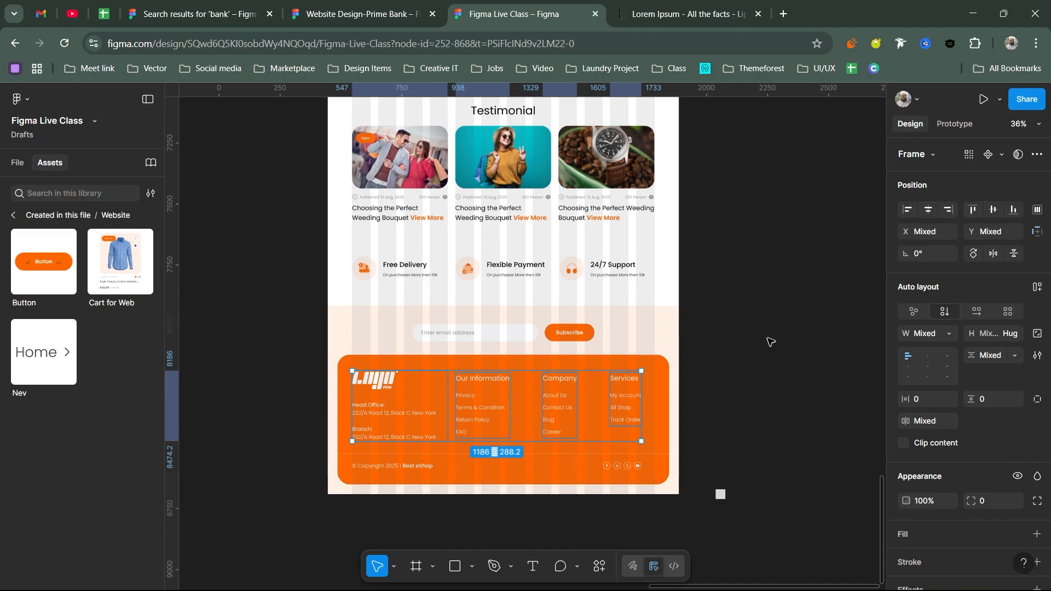
pyautogui.click(974, 207)
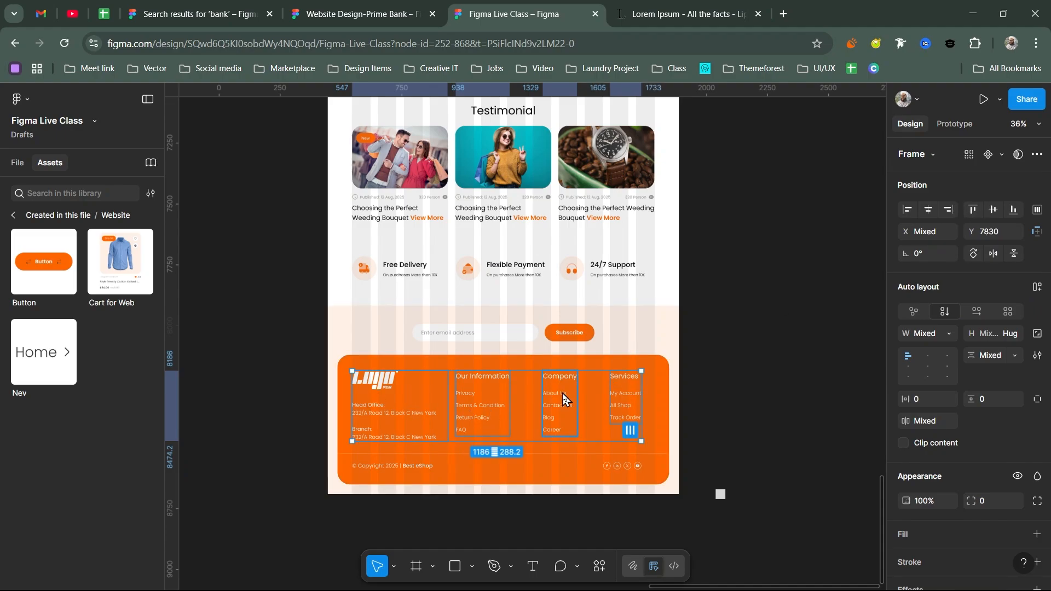
pyautogui.hotkey('ctrl', 'alt', 'g')
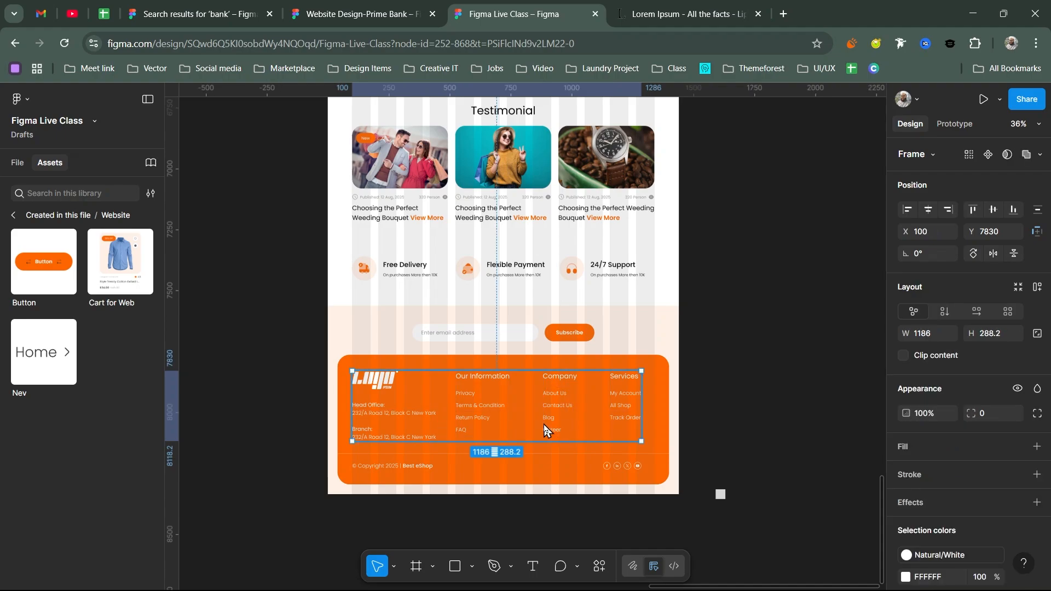
pyautogui.hotkey('shift', 'a')
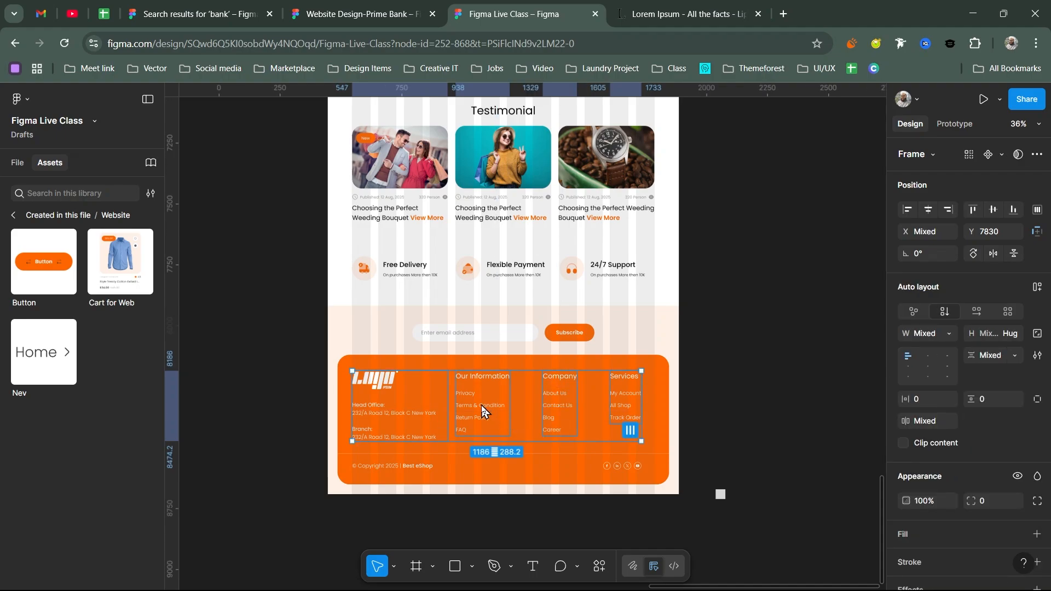
# - Space the three link columns evenly, wrap them in auto layout, and nest them with the logo block
pyautogui.click(481, 406)
pyautogui.moveTo(482, 408); pyautogui.dragTo(509, 406)
pyautogui.keyDown('shift'); pyautogui.click(551, 405); pyautogui.keyUp('shift')
pyautogui.keyDown('shift'); pyautogui.click(625, 408); pyautogui.keyUp('shift')
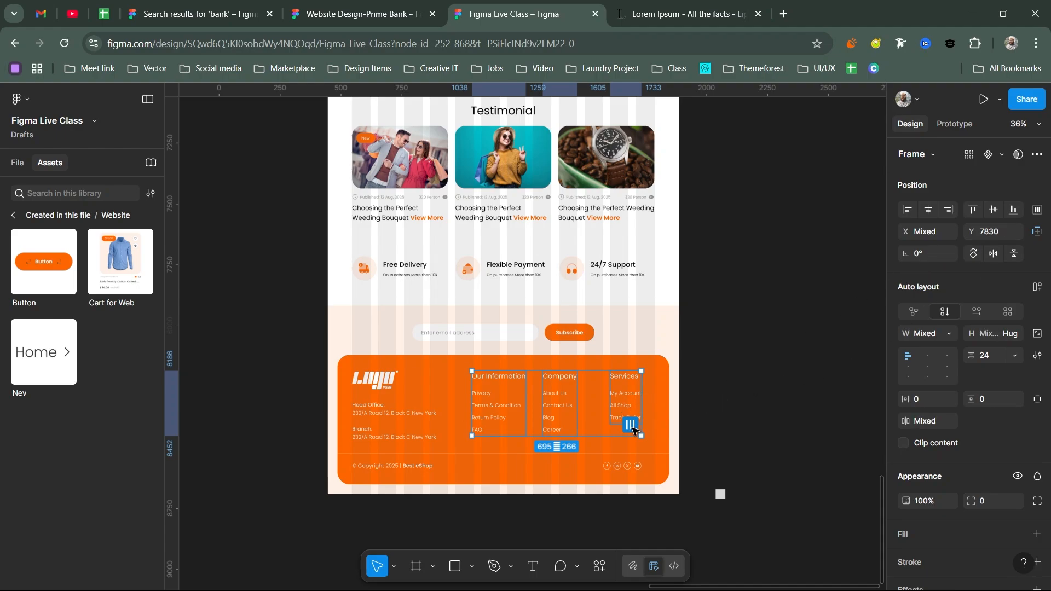
pyautogui.click(631, 425)
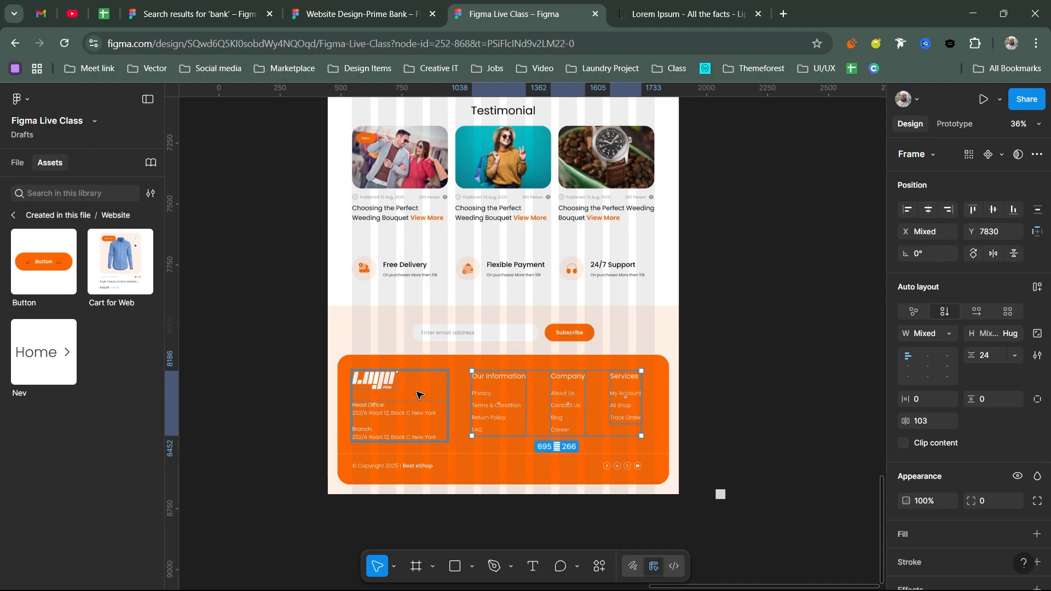
pyautogui.hotkey('shift', 'a')
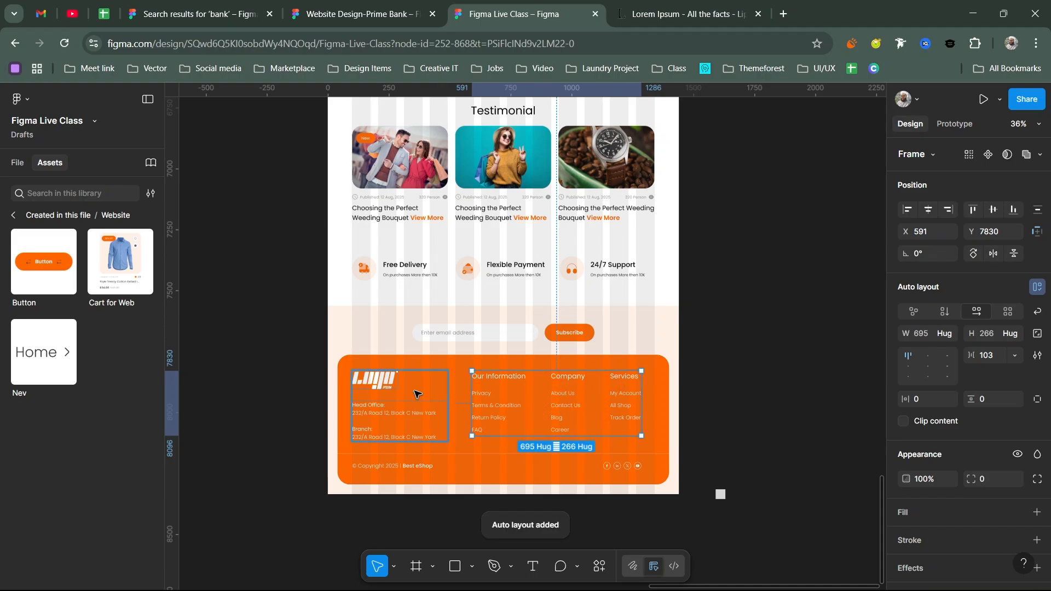
pyautogui.keyDown('shift'); pyautogui.click(416, 393); pyautogui.keyUp('shift')
pyautogui.hotkey('shift', 'a')
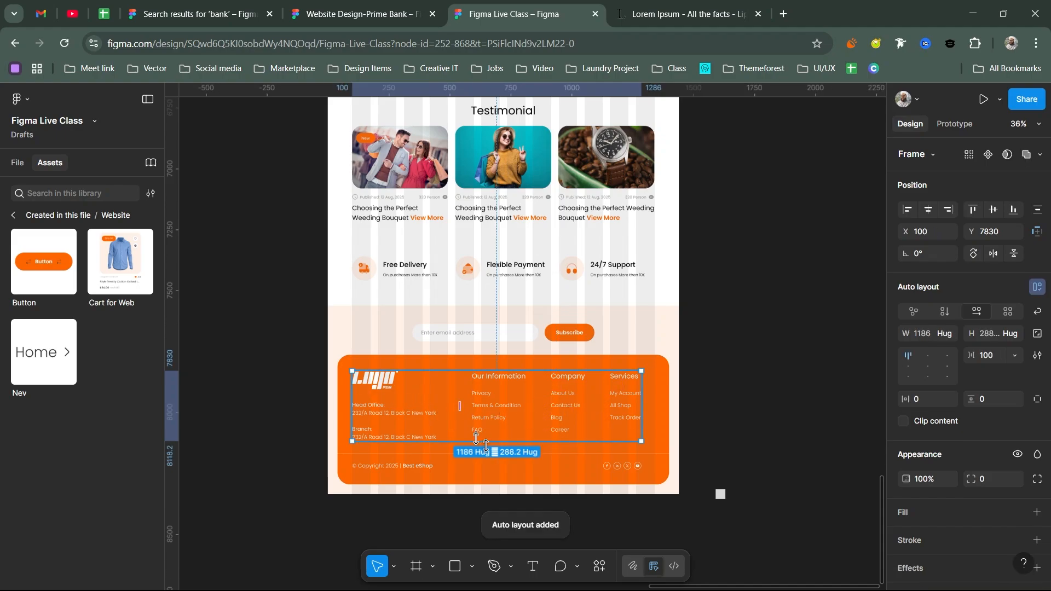
pyautogui.keyDown('shift'); pyautogui.click(418, 466); pyautogui.keyUp('shift')
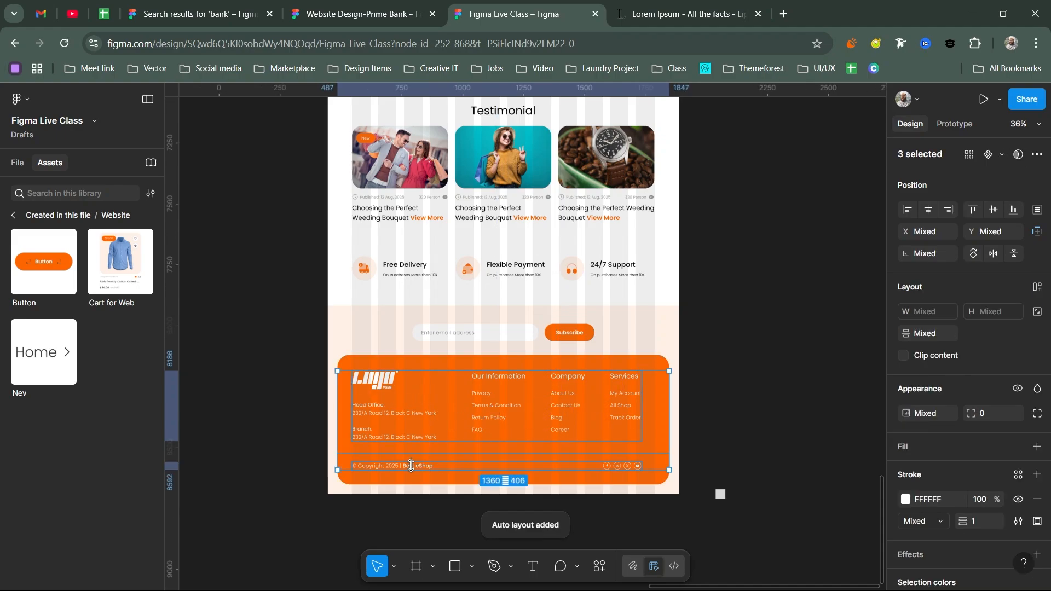
pyautogui.hotkey('shift', 'a')
pyautogui.press('Return')
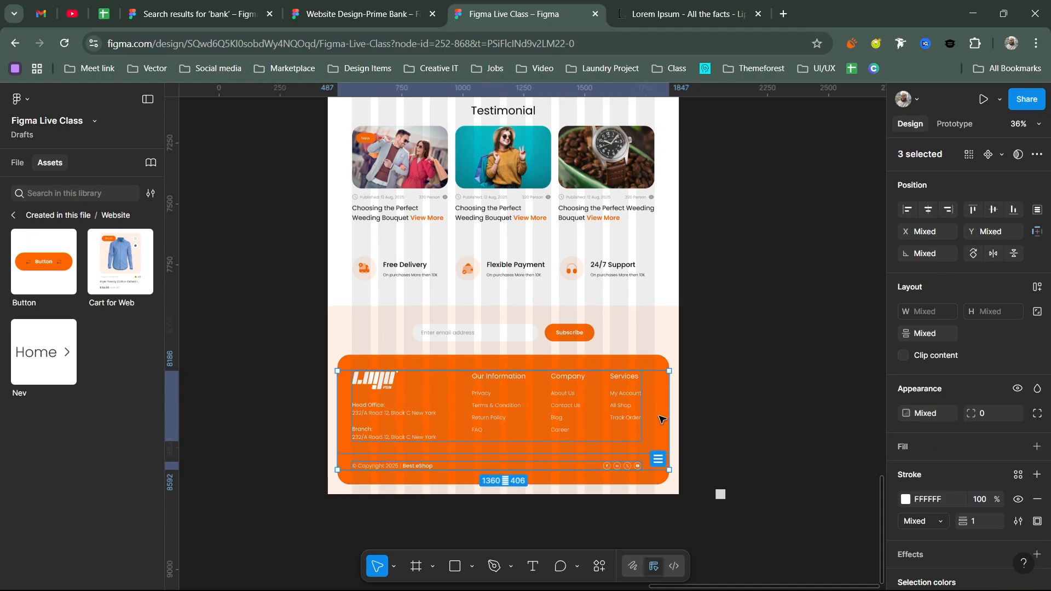
# - Widen the footer's top row to 1237 and stack it with the copyright row in a 51-gap vertical auto layout
pyautogui.click(654, 446)
pyautogui.click(635, 435)
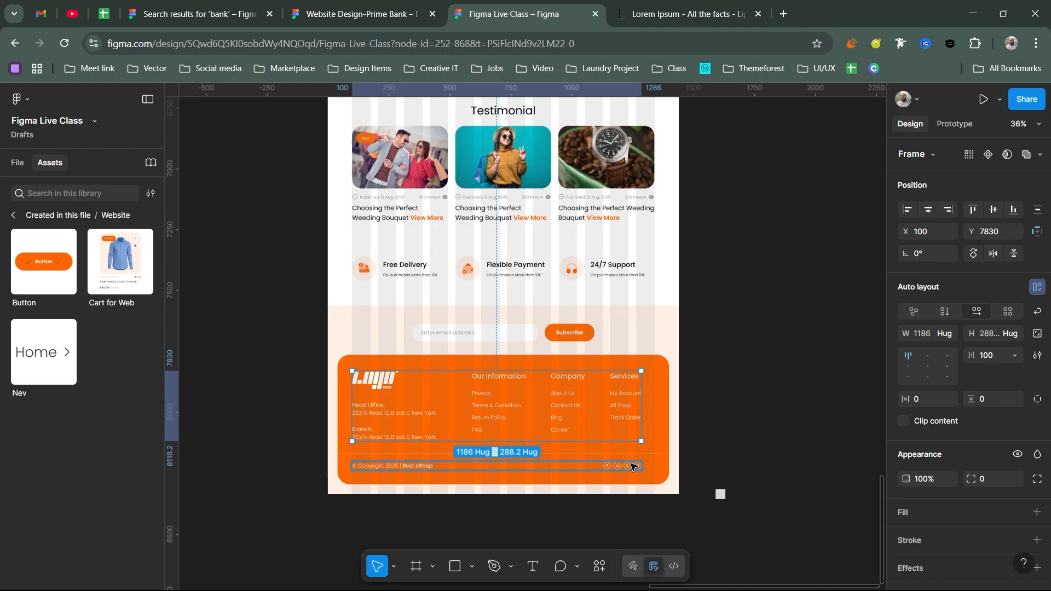
pyautogui.click(633, 466)
pyautogui.press('Escape')
pyautogui.hotkey('shift', 'a')
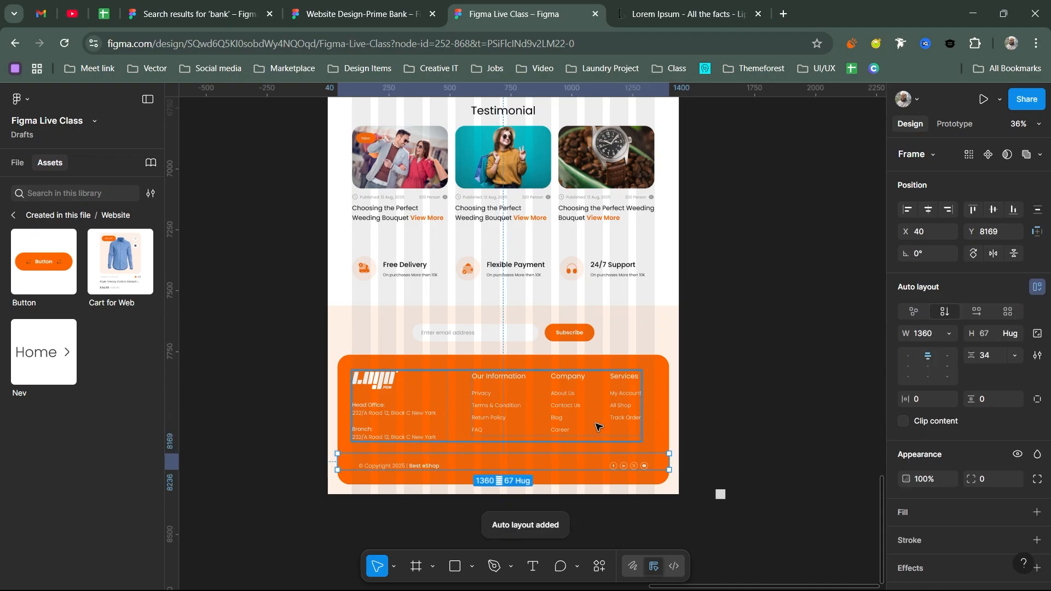
pyautogui.press('Return')
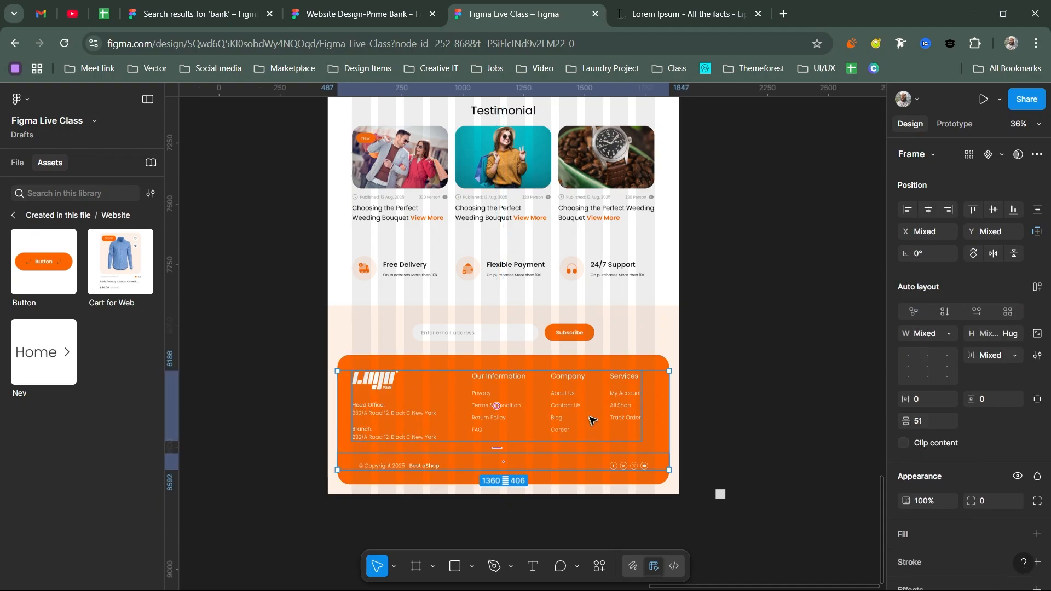
pyautogui.click(593, 420)
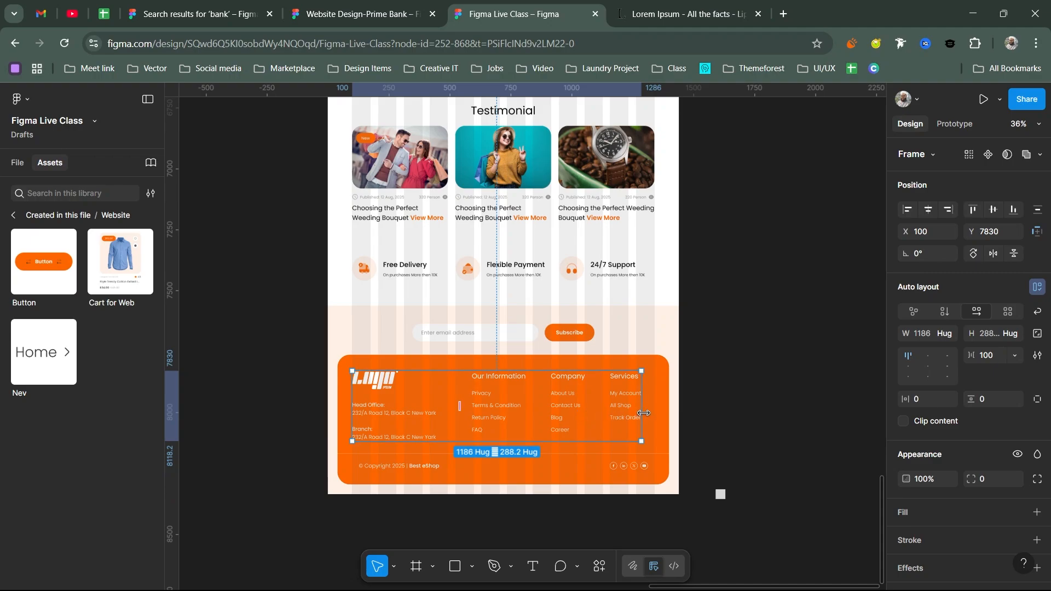
pyautogui.moveTo(646, 413); pyautogui.dragTo(654, 415)
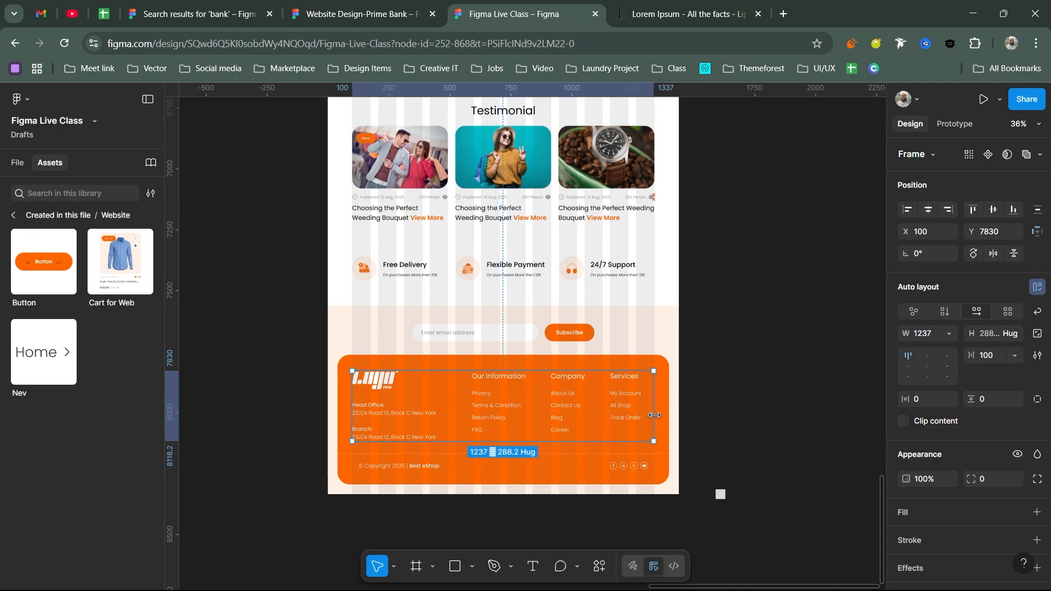
pyautogui.keyDown('shift'); pyautogui.click(629, 460); pyautogui.keyUp('shift')
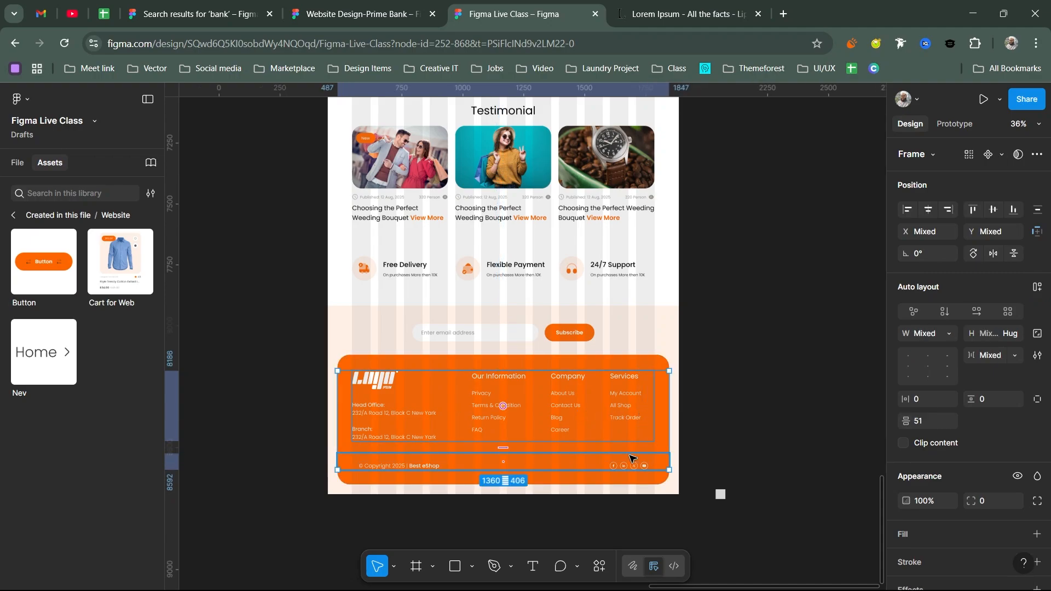
pyautogui.hotkey('shift', 'a')
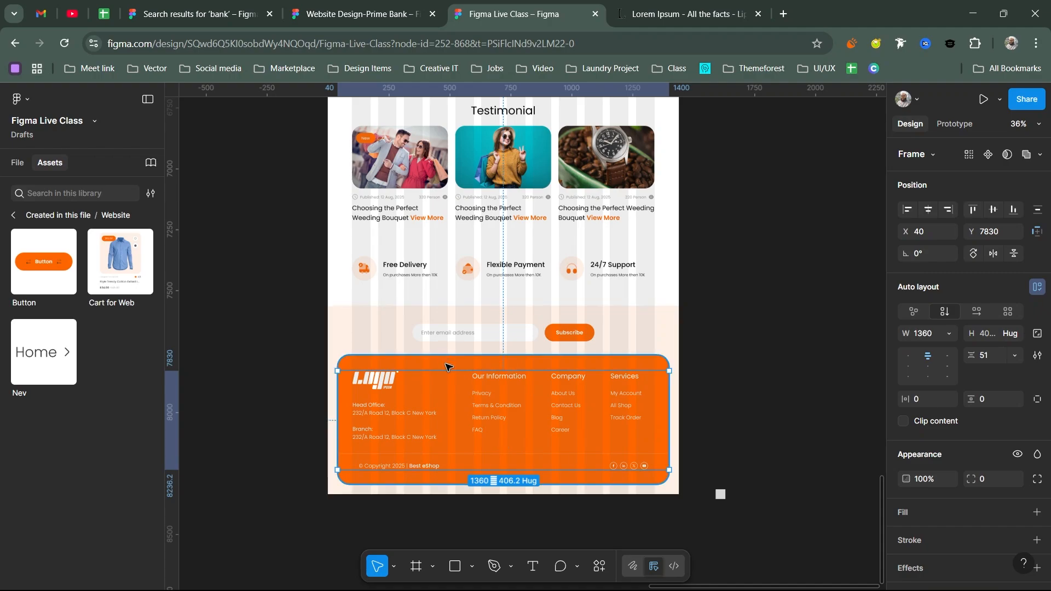
# - Frame the footer with its orange background, then with the newsletter section into a 1441×773 frame
pyautogui.keyDown('shift'); pyautogui.click(463, 364); pyautogui.keyUp('shift')
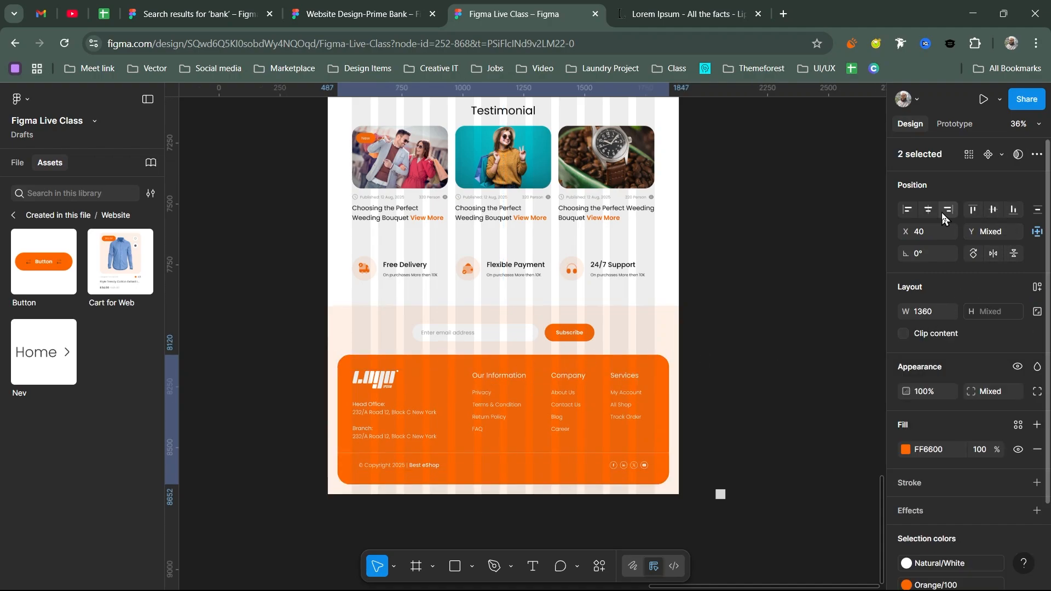
pyautogui.hotkey('ctrl', 'alt', 'g')
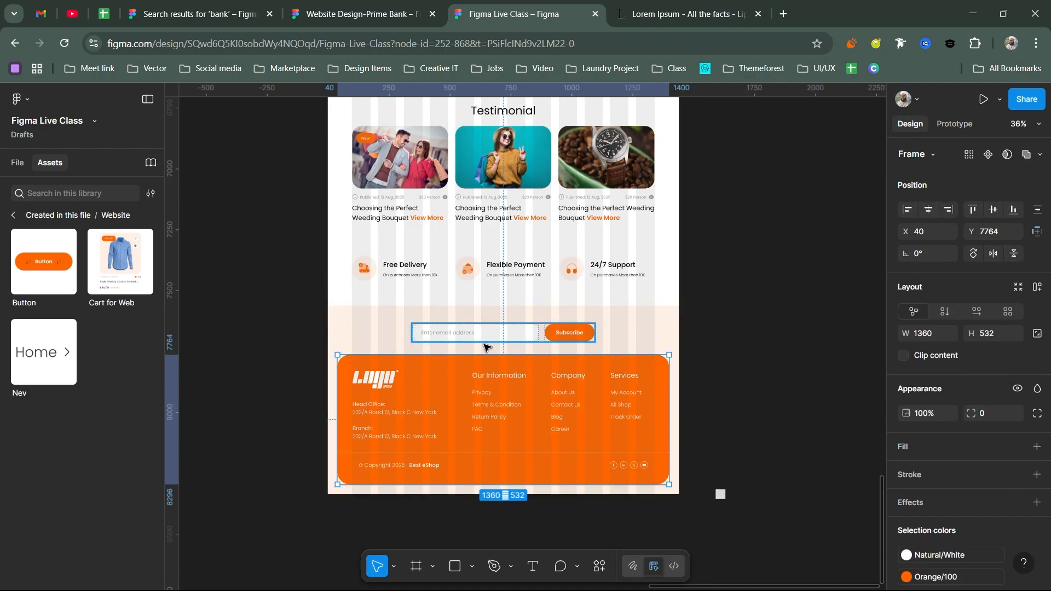
pyautogui.keyDown('shift'); pyautogui.click(576, 345); pyautogui.keyUp('shift')
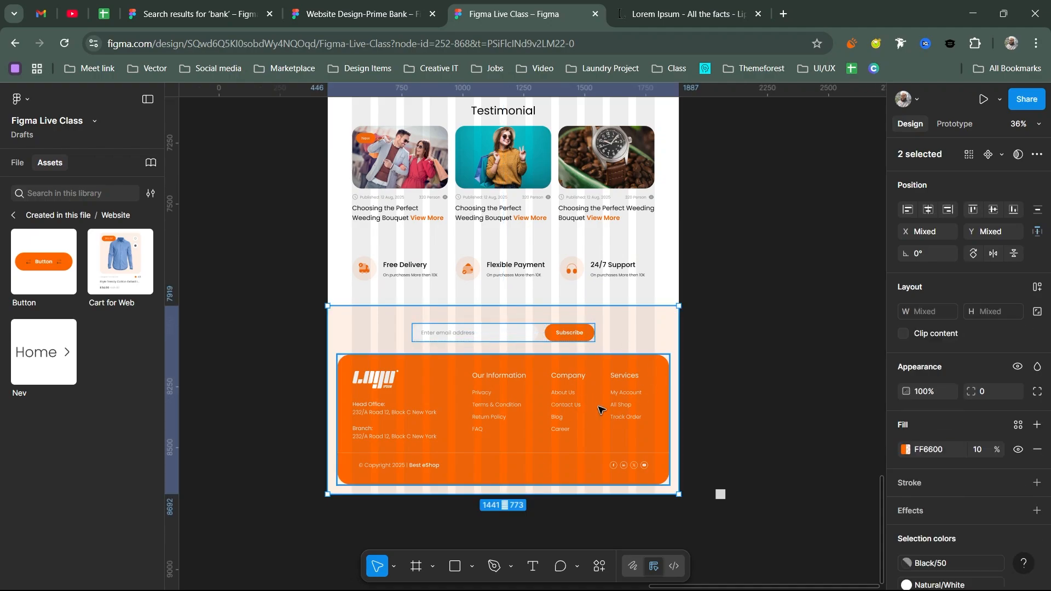
pyautogui.hotkey('ctrl', 'alt', 'g')
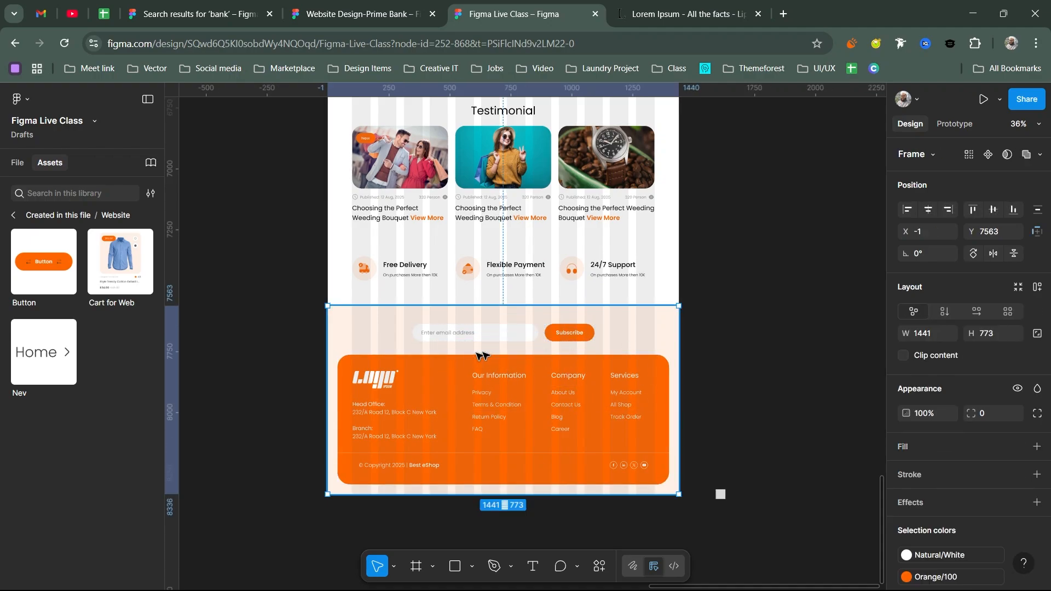
pyautogui.click(18, 162)
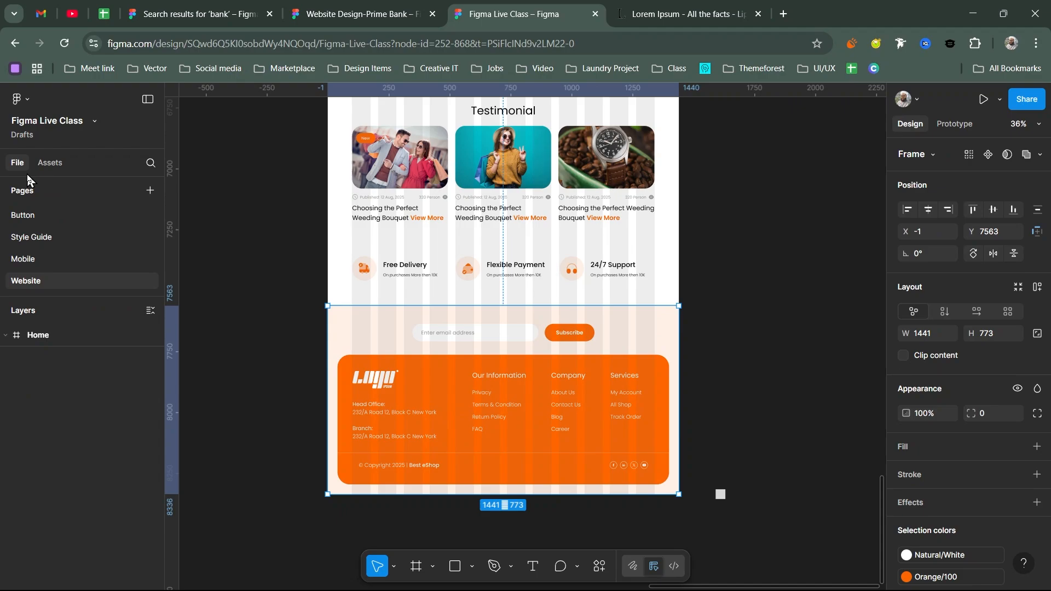
# - Wrap Frame 69 and the Testimonial heading in a 1240-wide vertical auto layout with a 30 gap
pyautogui.scroll(3, 416, 334)
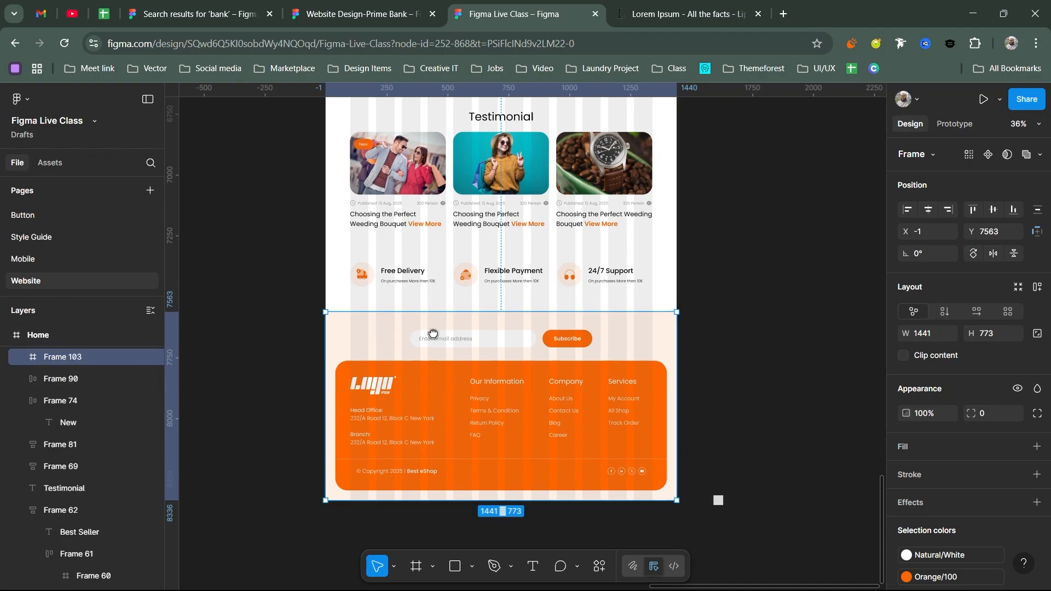
pyautogui.click(422, 336)
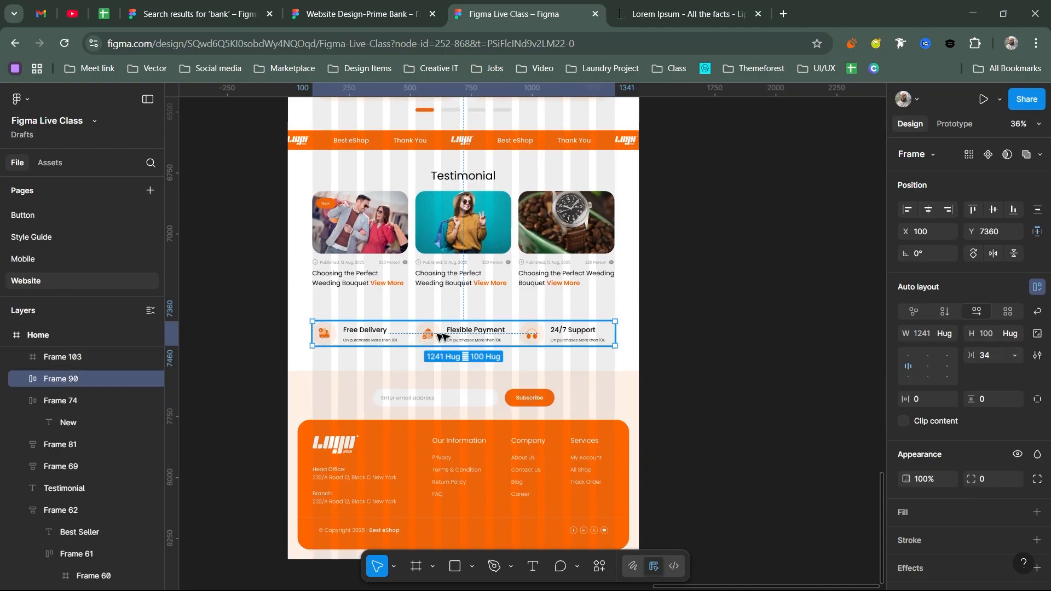
pyautogui.scroll(3, 465, 328)
pyautogui.click(493, 264)
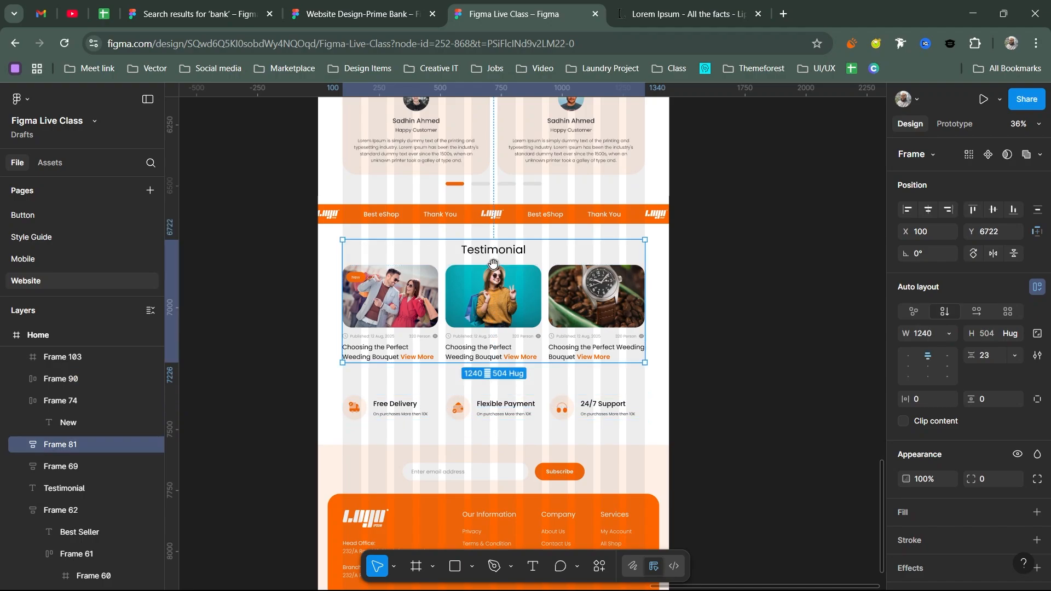
pyautogui.scroll(3, 494, 312)
pyautogui.click(458, 307)
pyautogui.scroll(3, 459, 306)
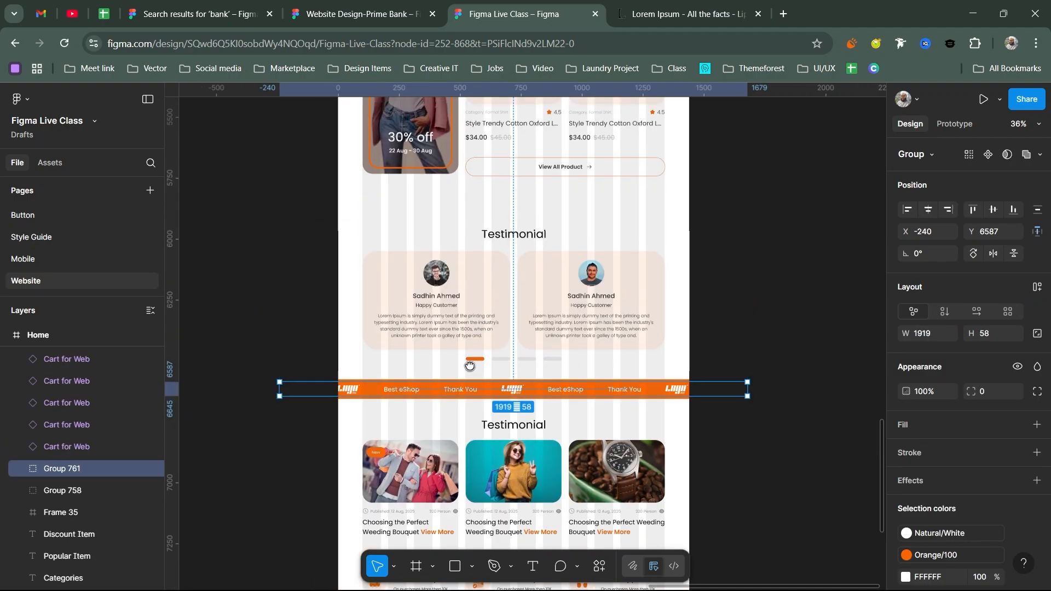
pyautogui.click(501, 312)
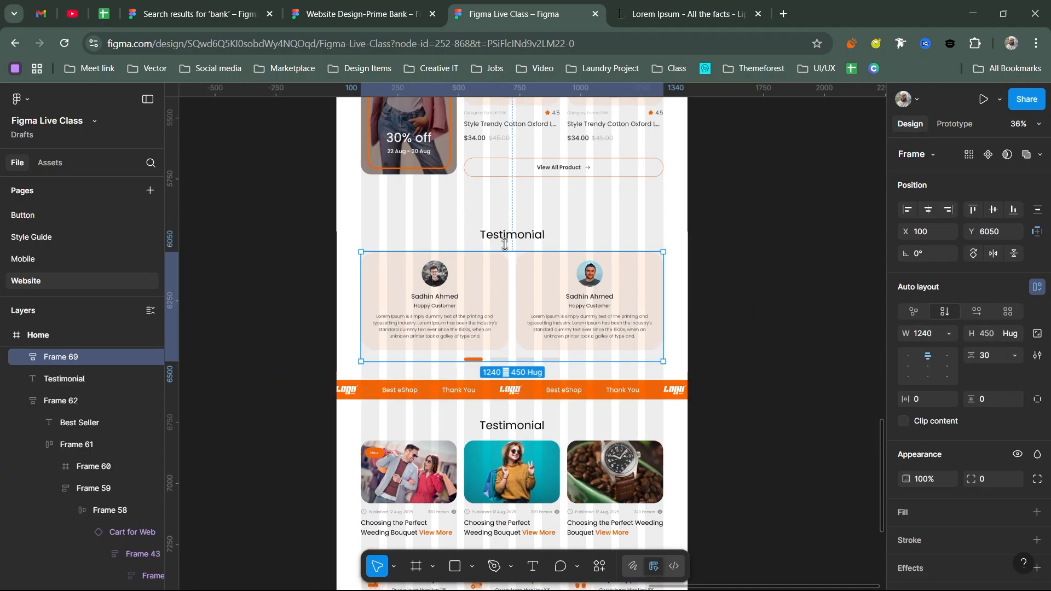
pyautogui.keyDown('shift'); pyautogui.click(520, 243); pyautogui.keyUp('shift')
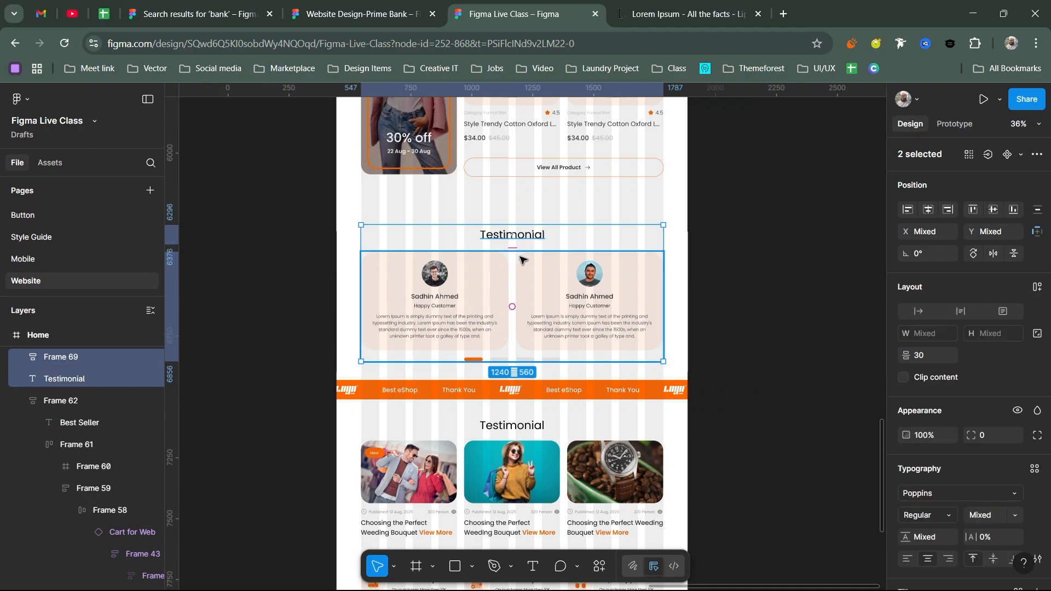
pyautogui.hotkey('shift', 'a')
# - Select the Best Seller section and its View All Product buttons further up the page
pyautogui.scroll(5, 524, 265)
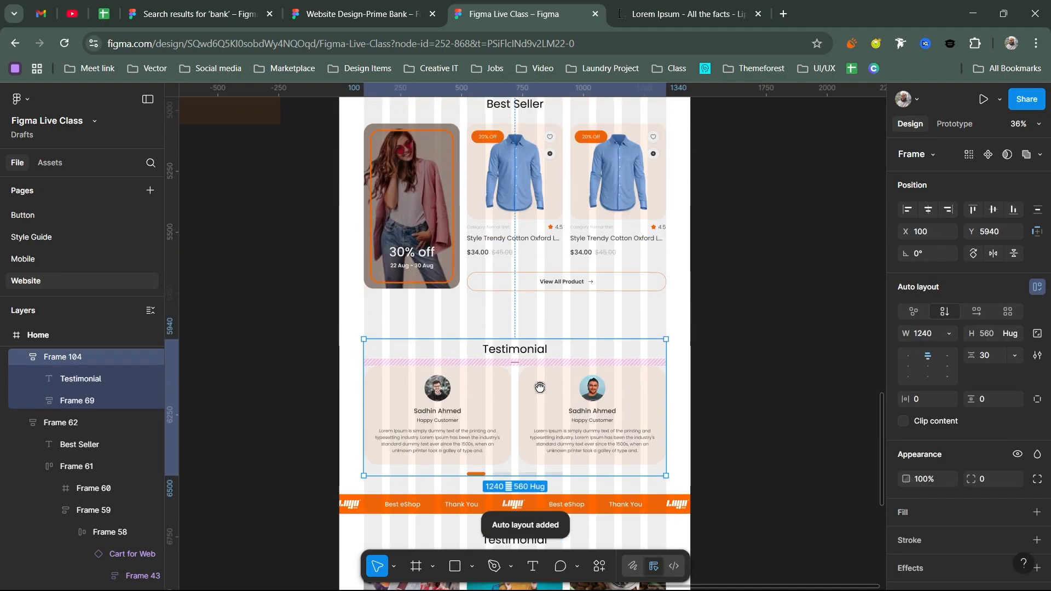
pyautogui.click(524, 264)
pyautogui.scroll(4, 508, 271)
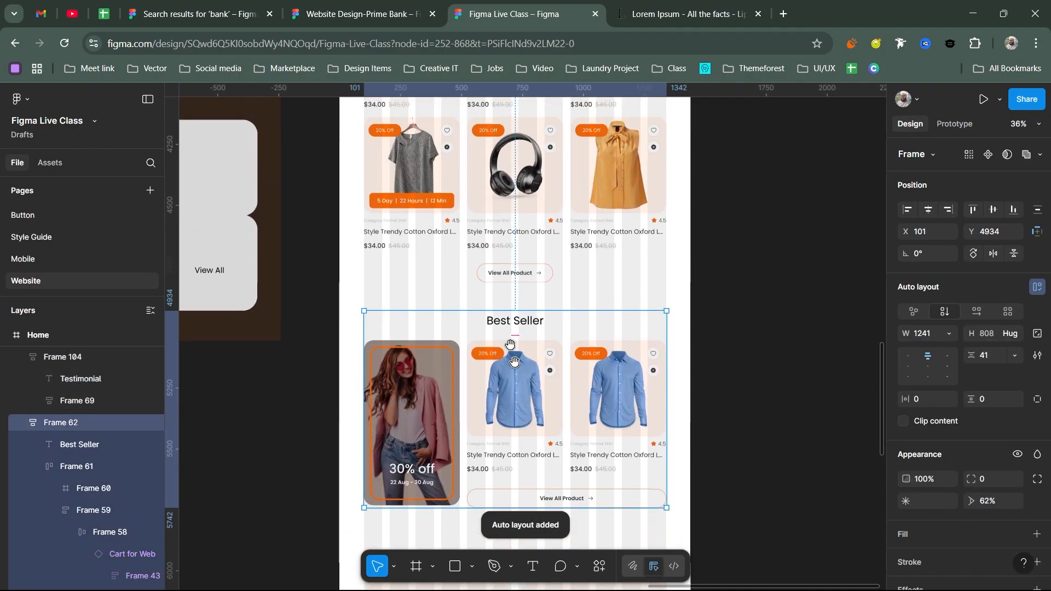
pyautogui.click(498, 277)
pyautogui.scroll(3, 496, 328)
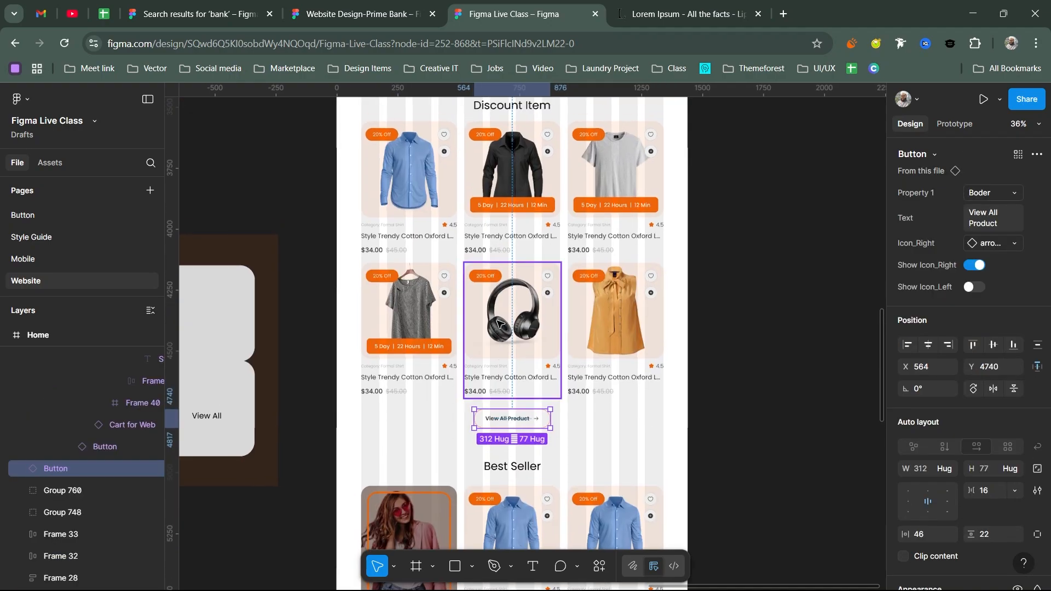
pyautogui.click(495, 328)
pyautogui.scroll(2, 495, 327)
# - Wrap the six Discount Item cards in auto layout, then nest them with the heading and View All button
pyautogui.moveTo(350, 254); pyautogui.dragTo(634, 379)
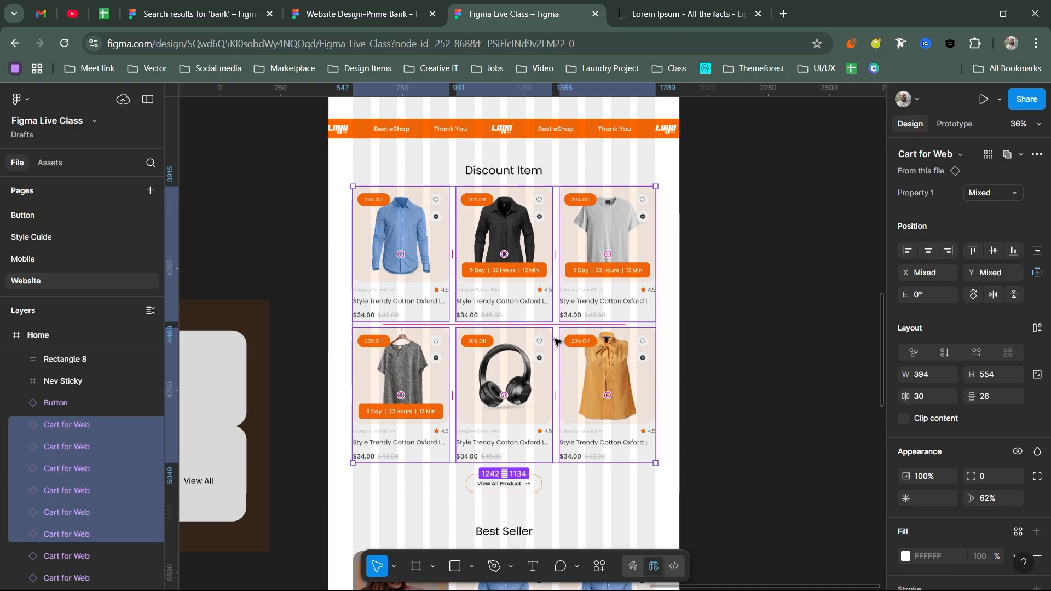
pyautogui.hotkey('shift', 'a')
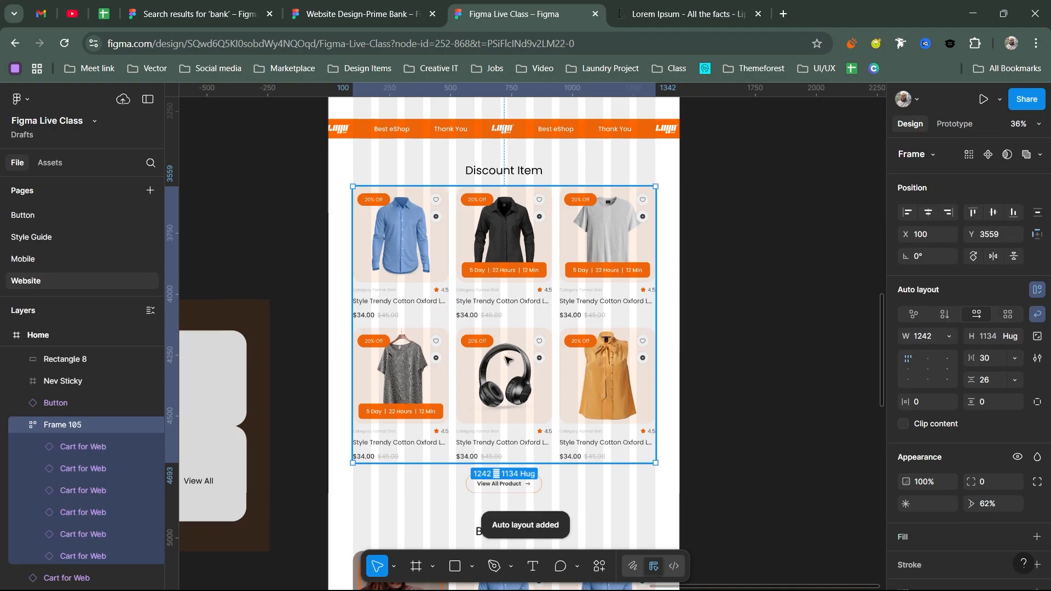
pyautogui.keyDown('shift'); pyautogui.click(503, 483); pyautogui.keyUp('shift')
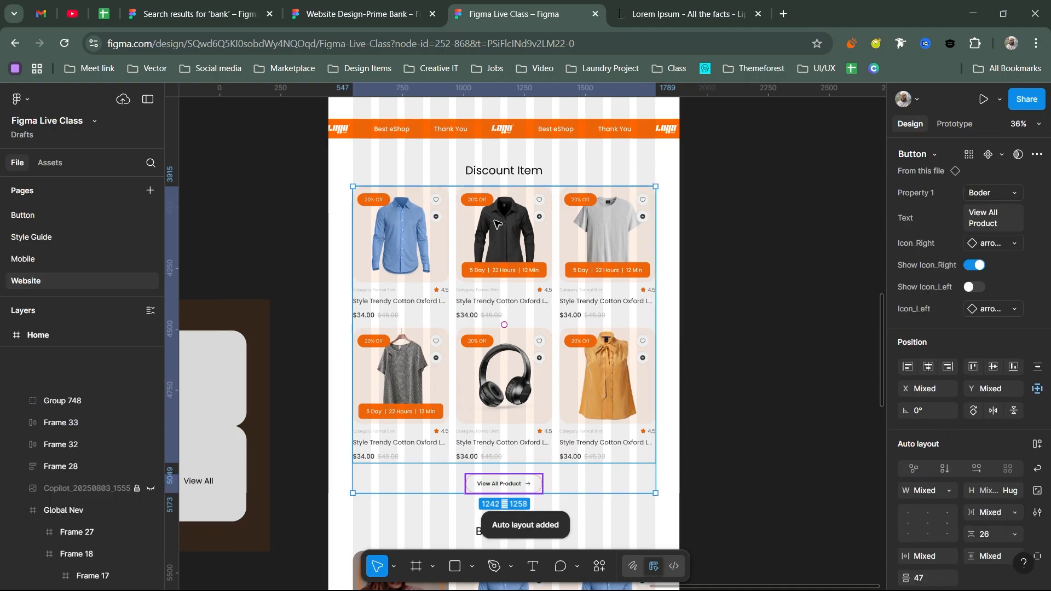
pyautogui.keyDown('shift'); pyautogui.click(503, 175); pyautogui.keyUp('shift')
pyautogui.hotkey('shift', 'a')
# - Nest the six Popular Item cards, View All Product button and heading in auto-layout frames
pyautogui.scroll(5, 493, 247)
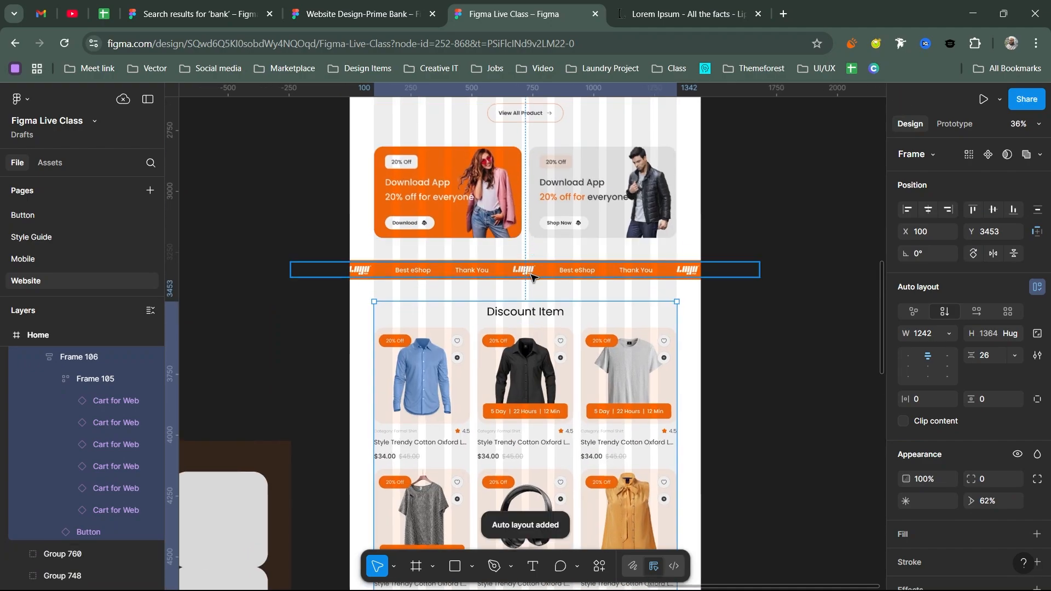
pyautogui.click(526, 269)
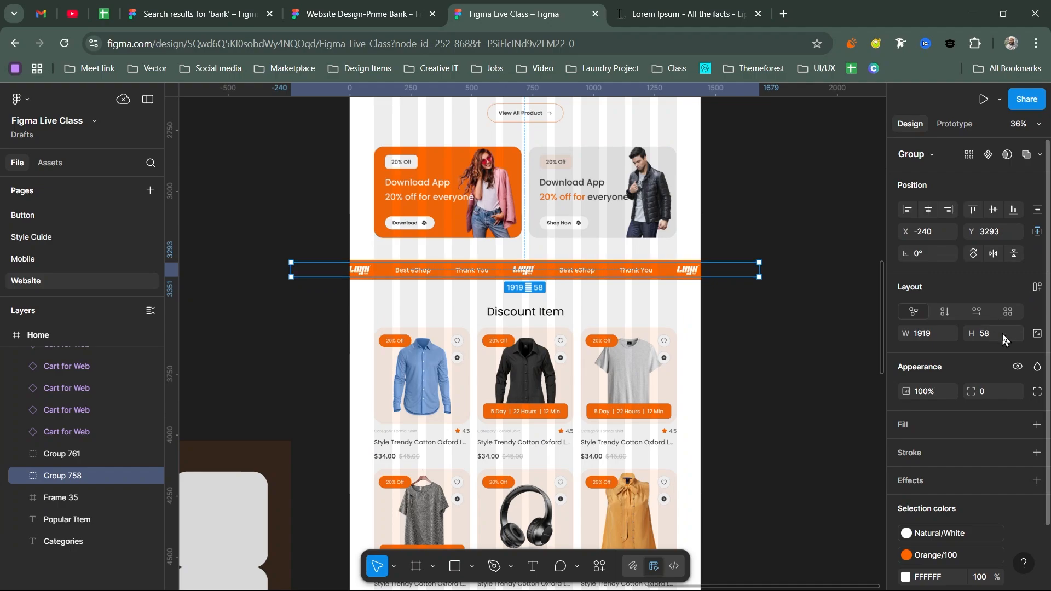
pyautogui.click(621, 205)
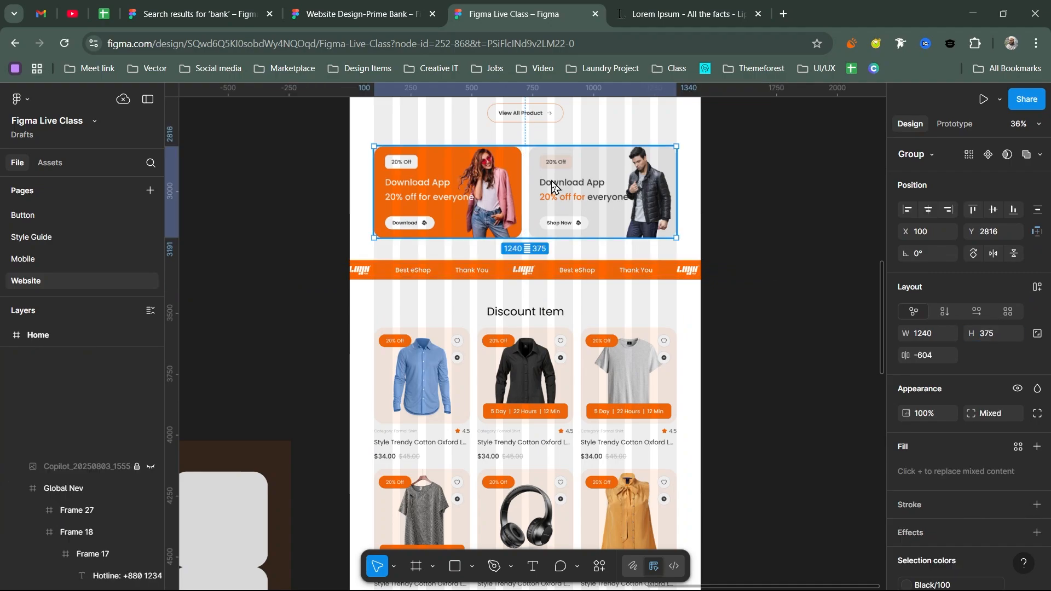
pyautogui.scroll(3, 557, 316)
pyautogui.click(542, 236)
pyautogui.scroll(5, 533, 328)
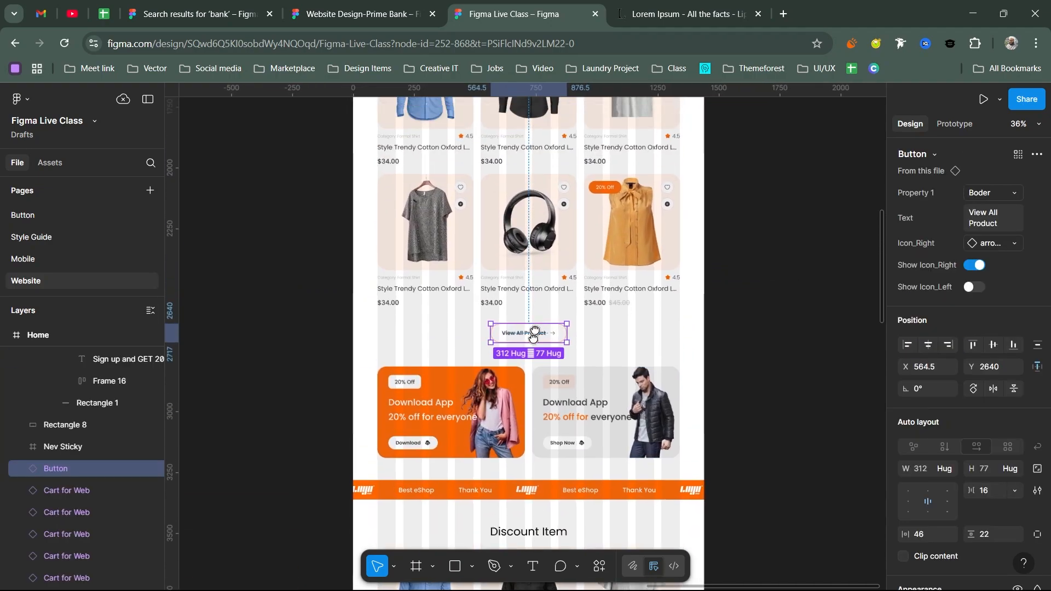
pyautogui.moveTo(306, 102); pyautogui.dragTo(667, 413)
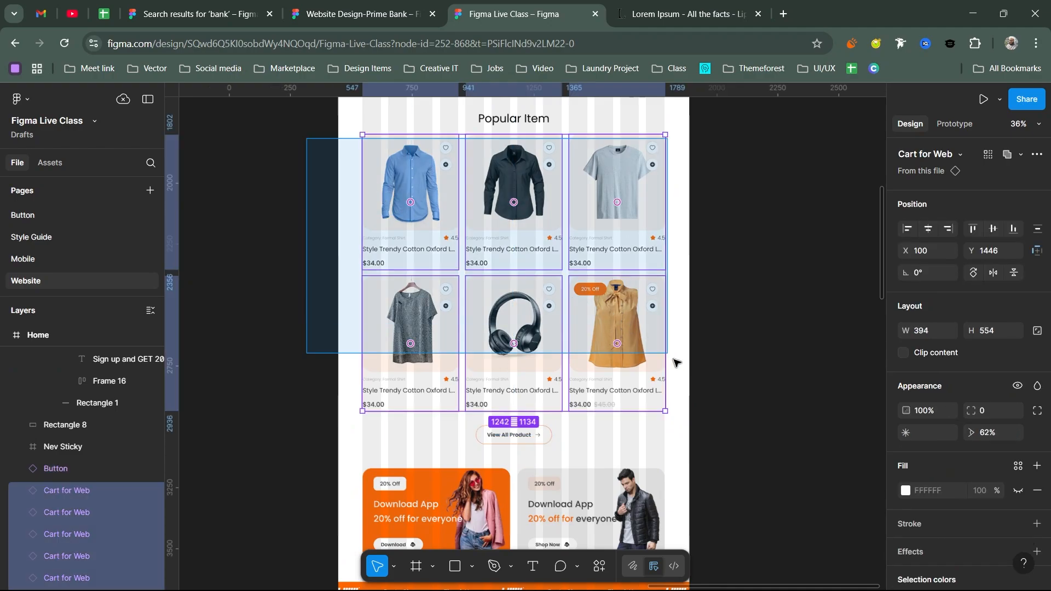
pyautogui.hotkey('shift', 'a')
pyautogui.keyDown('shift'); pyautogui.click(535, 433); pyautogui.keyUp('shift')
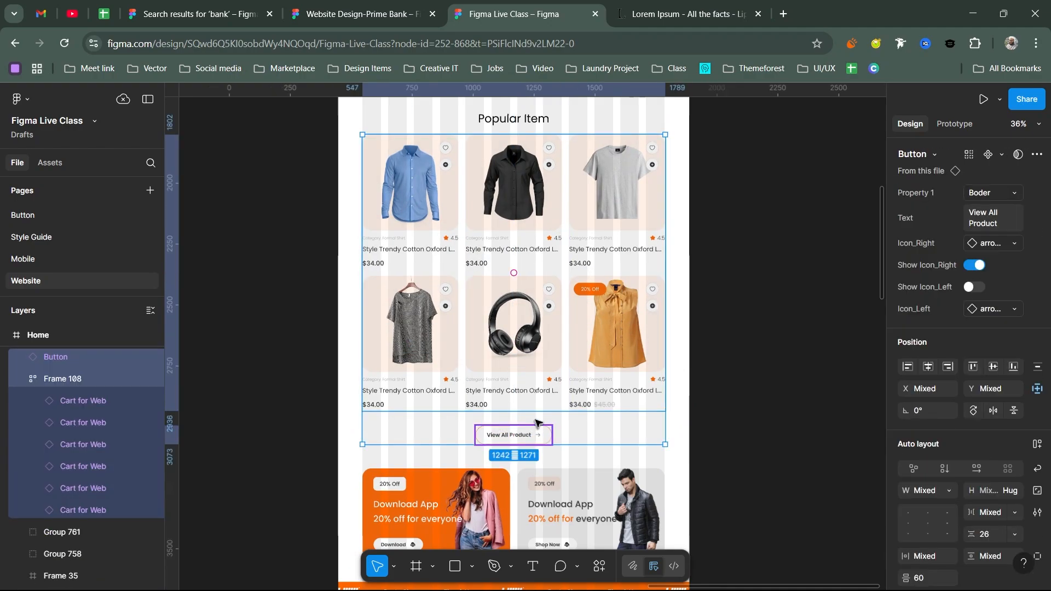
pyautogui.hotkey('shift', 'a')
pyautogui.keyDown('shift'); pyautogui.click(531, 122); pyautogui.keyUp('shift')
pyautogui.hotkey('shift', 'a')
# - Wrap the Categories heading and image row together in an auto-layout frame
pyautogui.scroll(5, 542, 301)
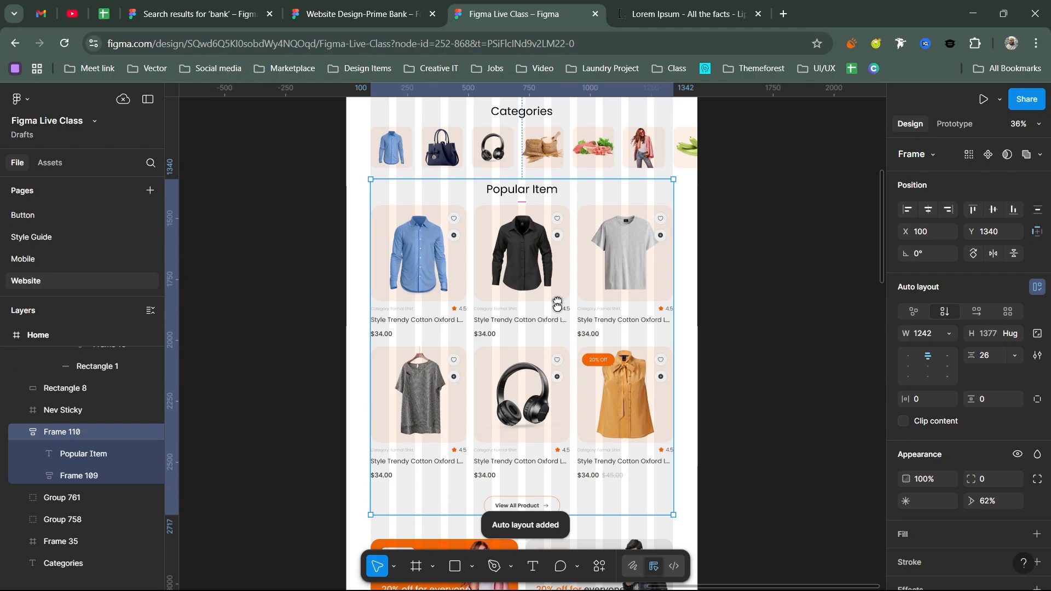
pyautogui.click(542, 323)
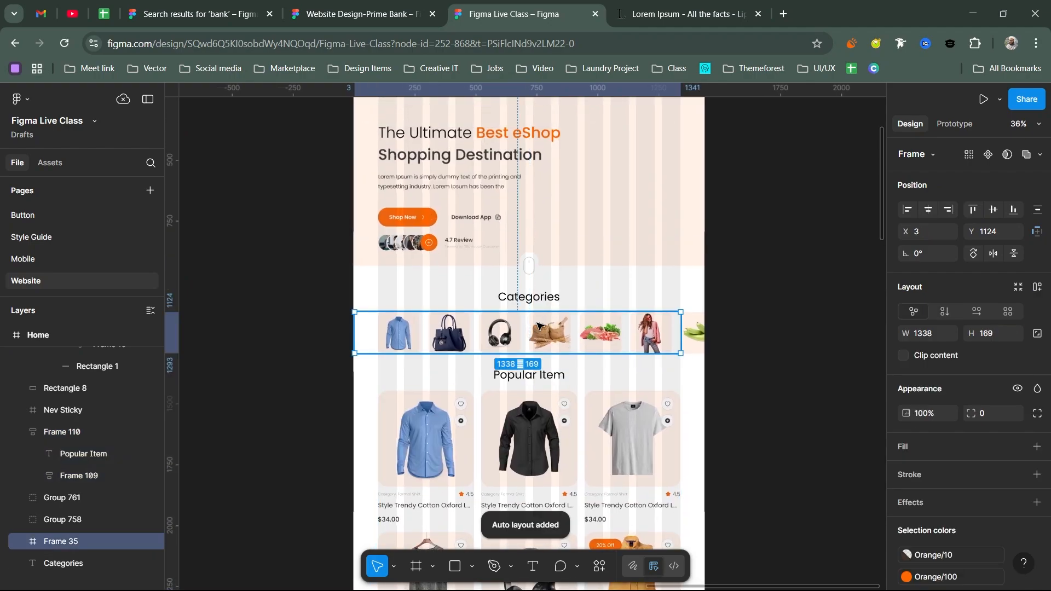
pyautogui.keyDown('shift'); pyautogui.click(554, 301); pyautogui.keyUp('shift')
pyautogui.hotkey('shift', 'a')
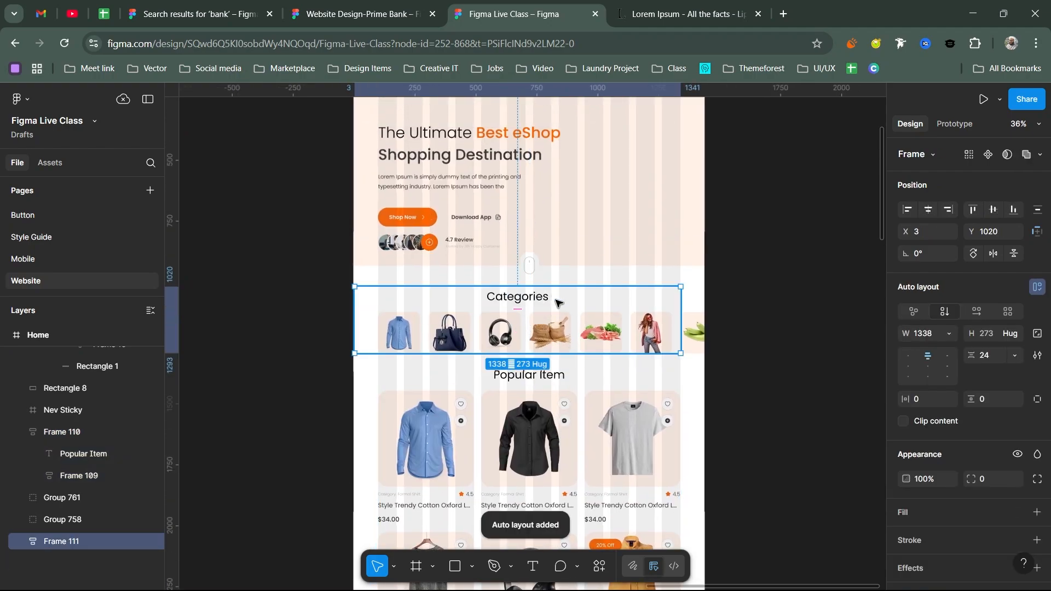
pyautogui.hotkey('ctrl', 'z')
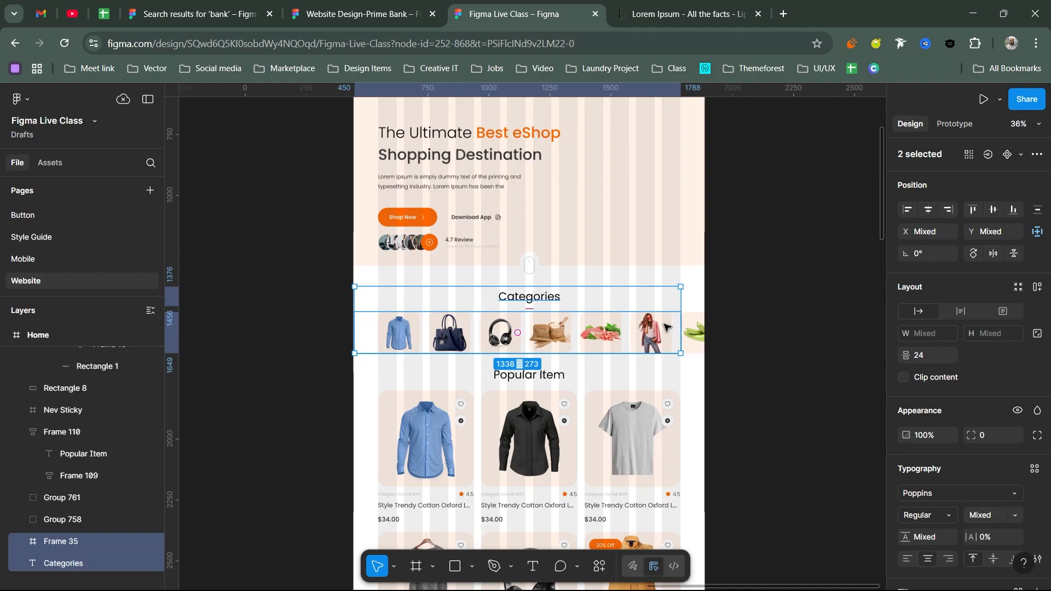
pyautogui.hotkey('shift', 'a')
pyautogui.click(529, 267)
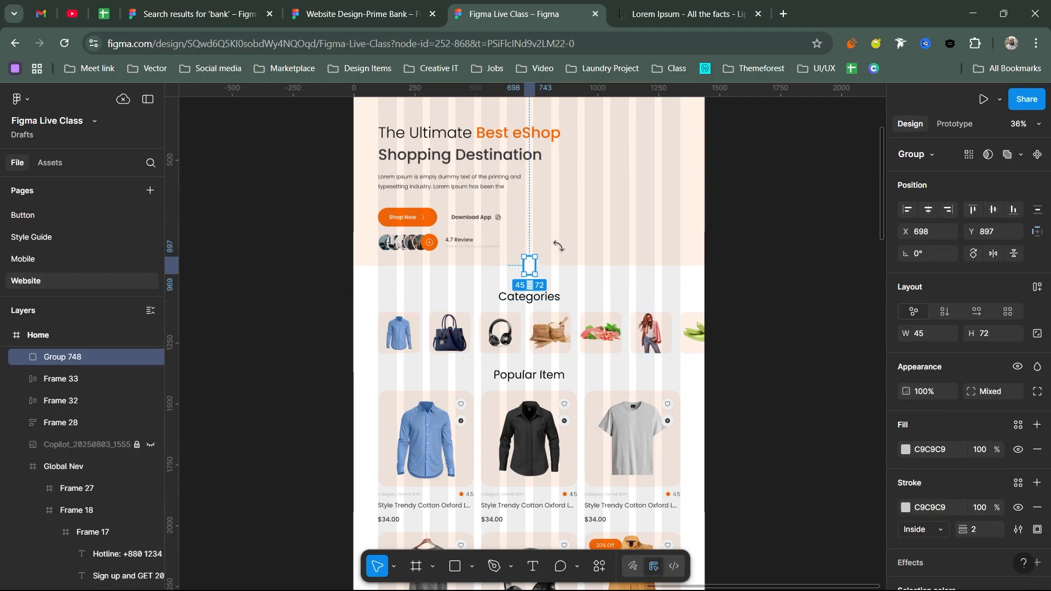
pyautogui.keyDown('shift'); pyautogui.click(561, 248); pyautogui.keyUp('shift')
pyautogui.scroll(3, 560, 236)
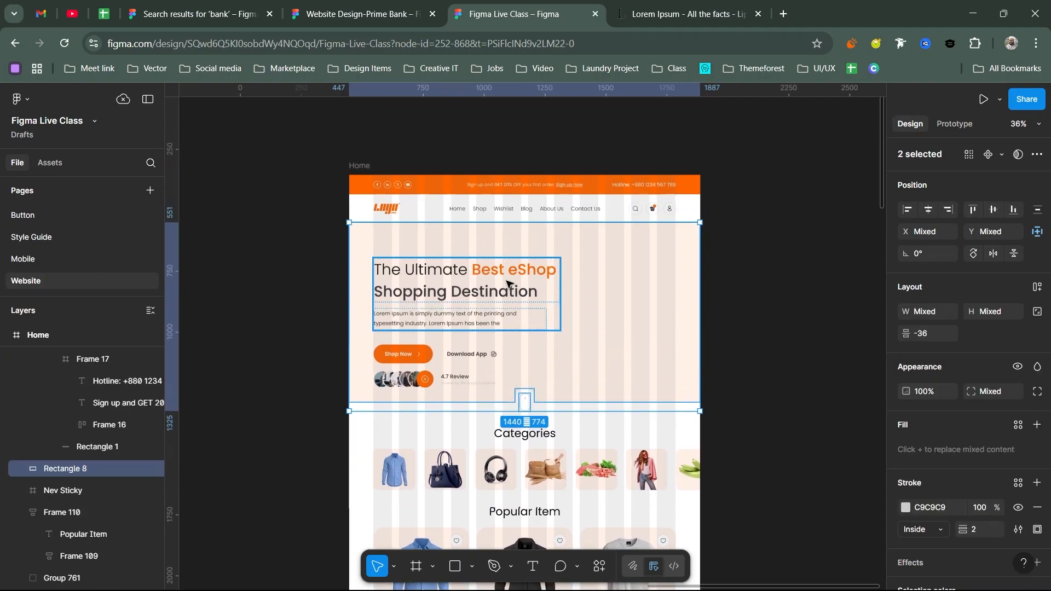
# - Reveal the hidden hero model image and move the hero text block higher
pyautogui.click(481, 288)
pyautogui.click(602, 331)
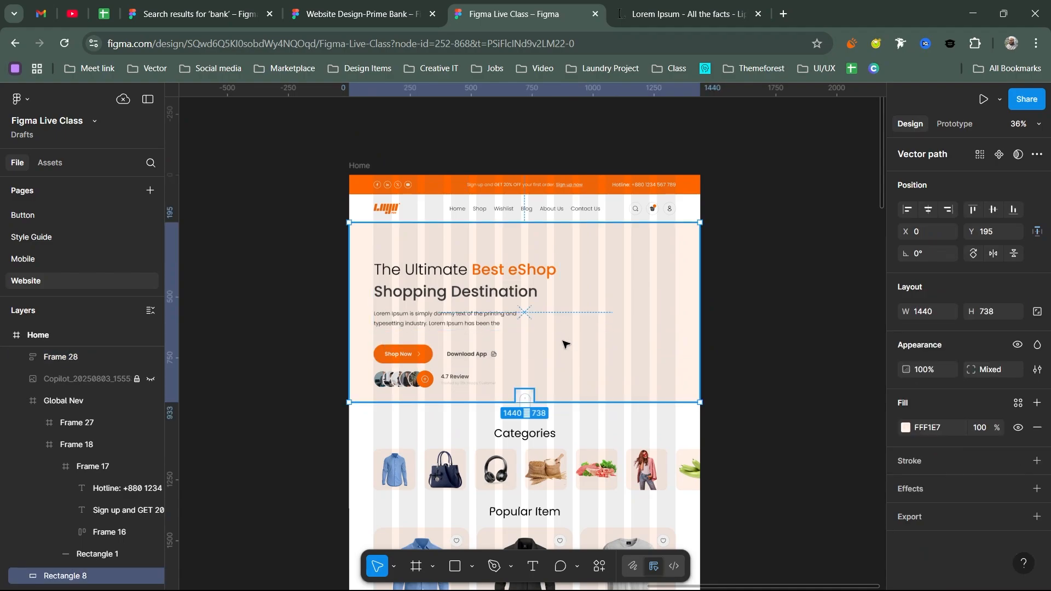
pyautogui.click(150, 379)
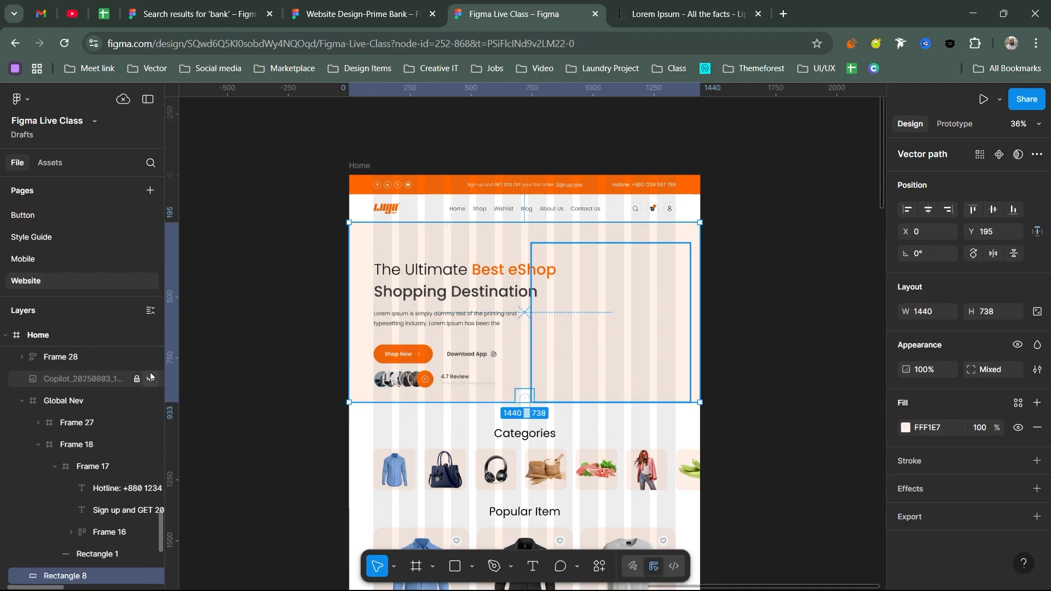
pyautogui.click(392, 316)
pyautogui.moveTo(460, 294); pyautogui.dragTo(493, 178)
# - Select the hero heading text and the Shop Now and Download App button row
pyautogui.click(471, 349)
pyautogui.moveTo(503, 288); pyautogui.dragTo(469, 378)
pyautogui.doubleClick(504, 235)
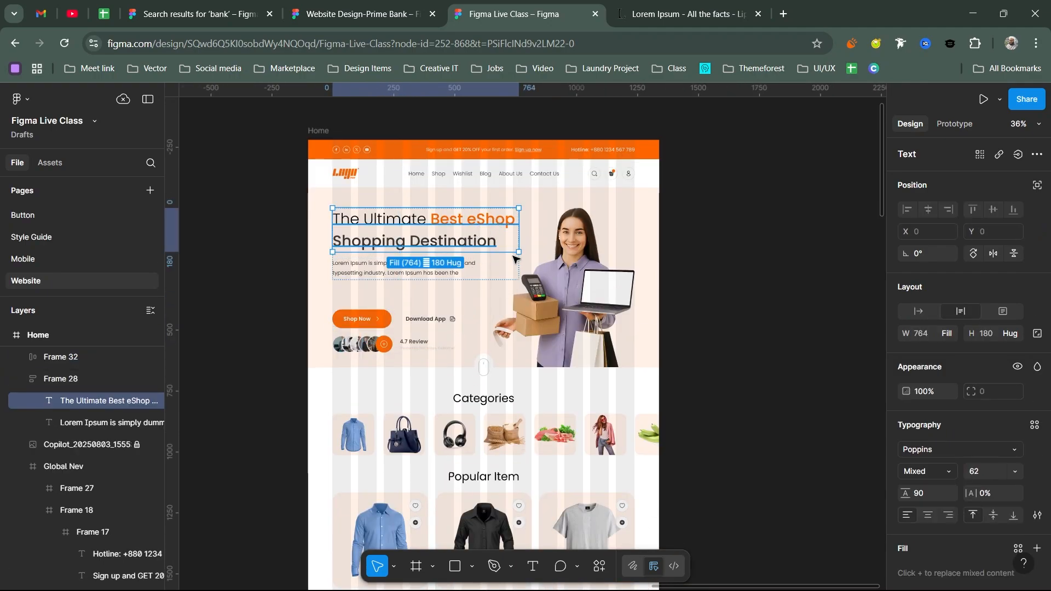
pyautogui.scroll(2, 489, 229)
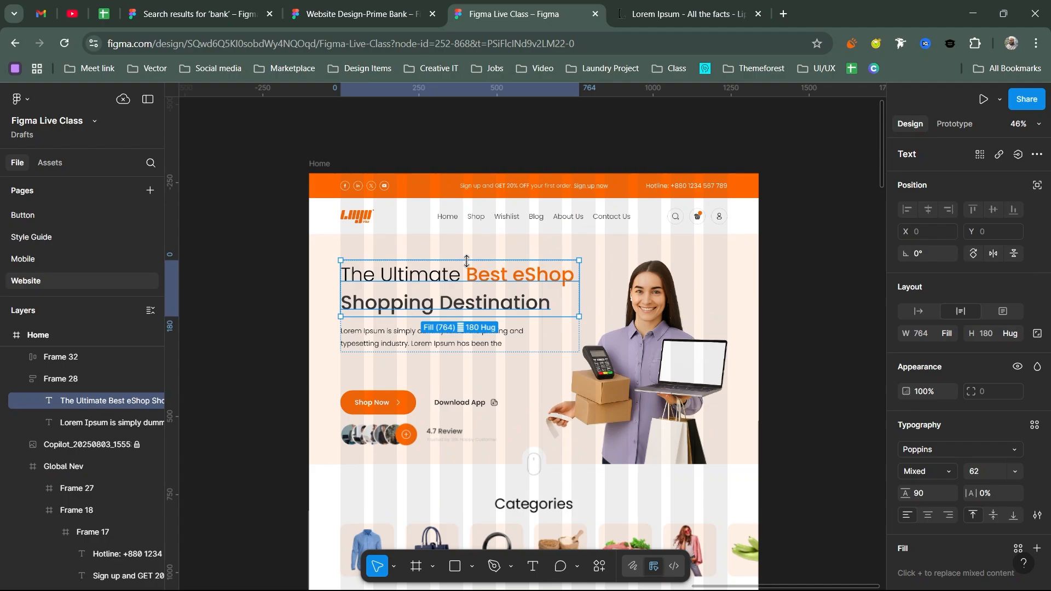
pyautogui.scroll(2, 465, 263)
pyautogui.scroll(-1, 446, 280)
pyautogui.click(468, 382)
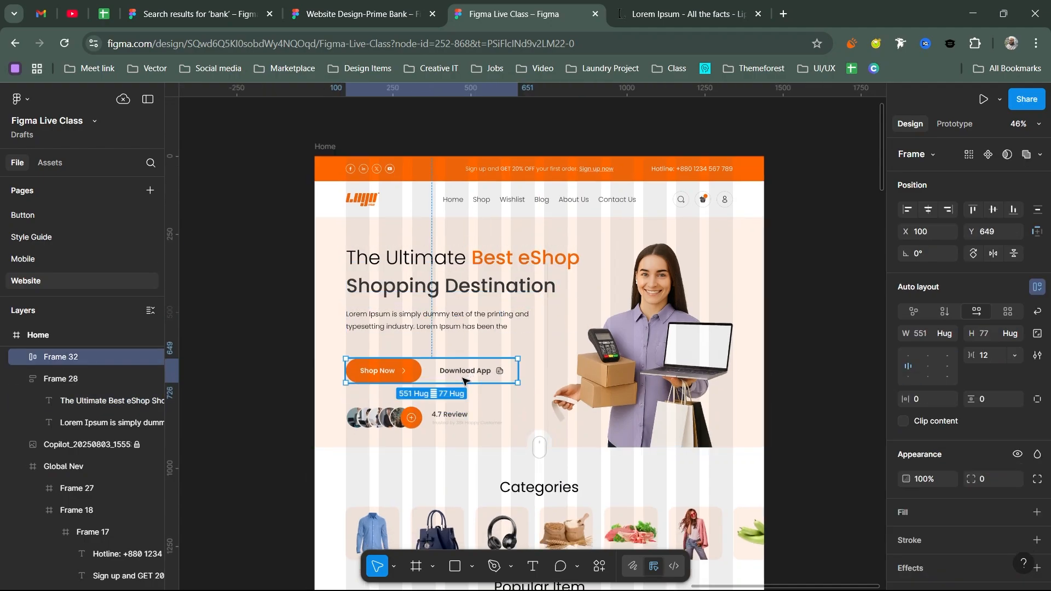
pyautogui.scroll(-1, 470, 367)
pyautogui.scroll(-2, 471, 353)
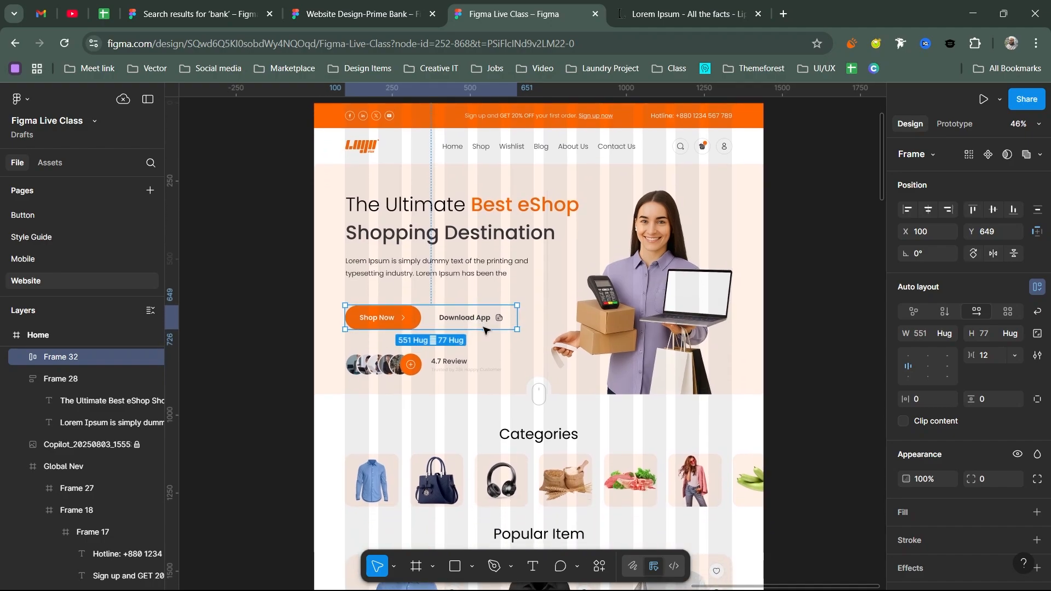
# - Wrap the hero text block, button row and 4.7 Review row in vertical auto layout with 72 gap
pyautogui.click(454, 257)
pyautogui.scroll(1, 453, 315)
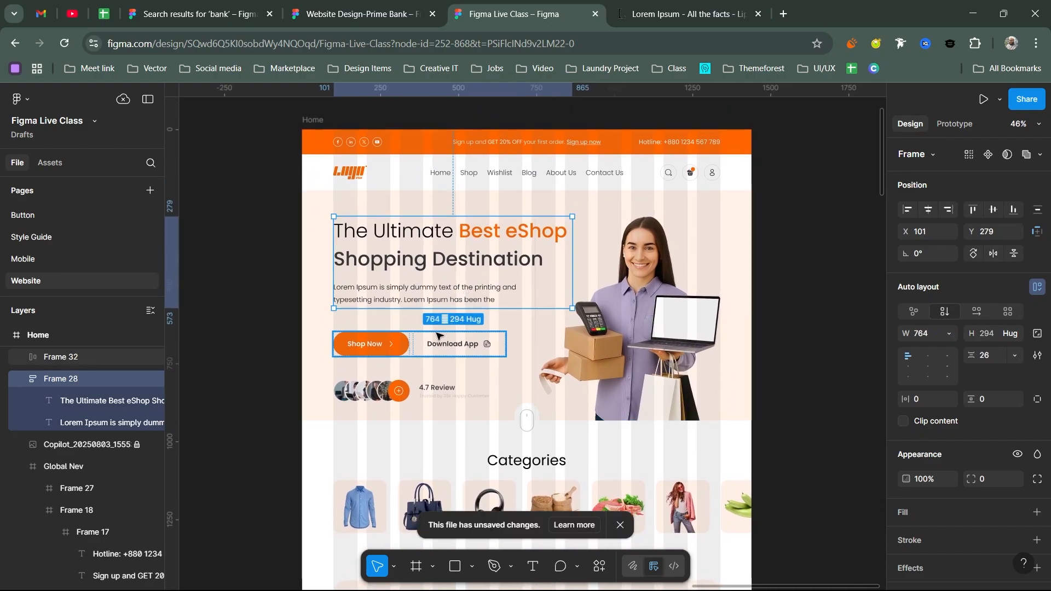
pyautogui.click(414, 381)
pyautogui.click(459, 345)
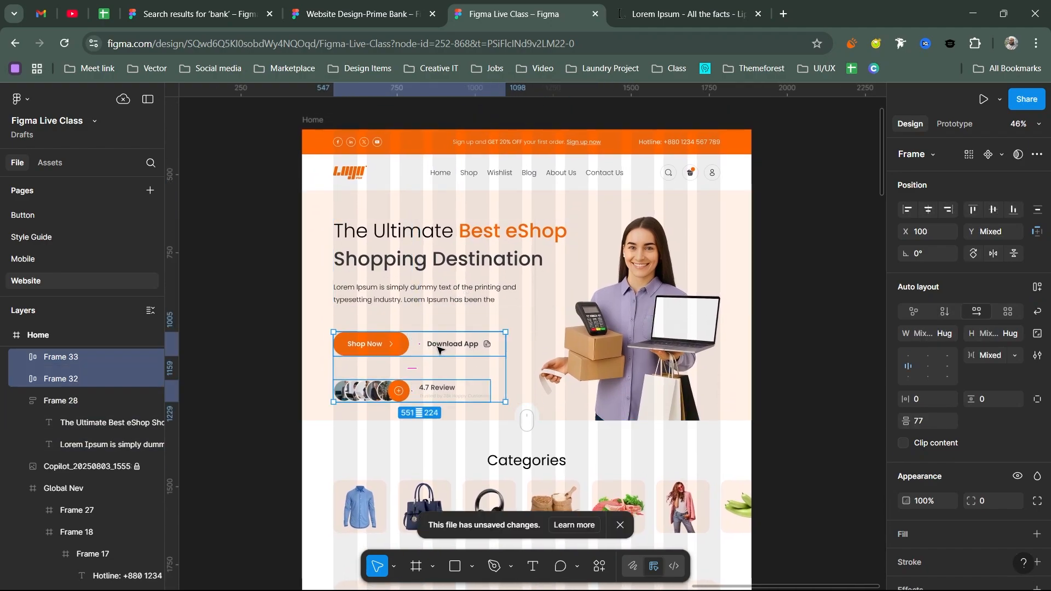
pyautogui.keyDown('shift'); pyautogui.click(434, 293); pyautogui.keyUp('shift')
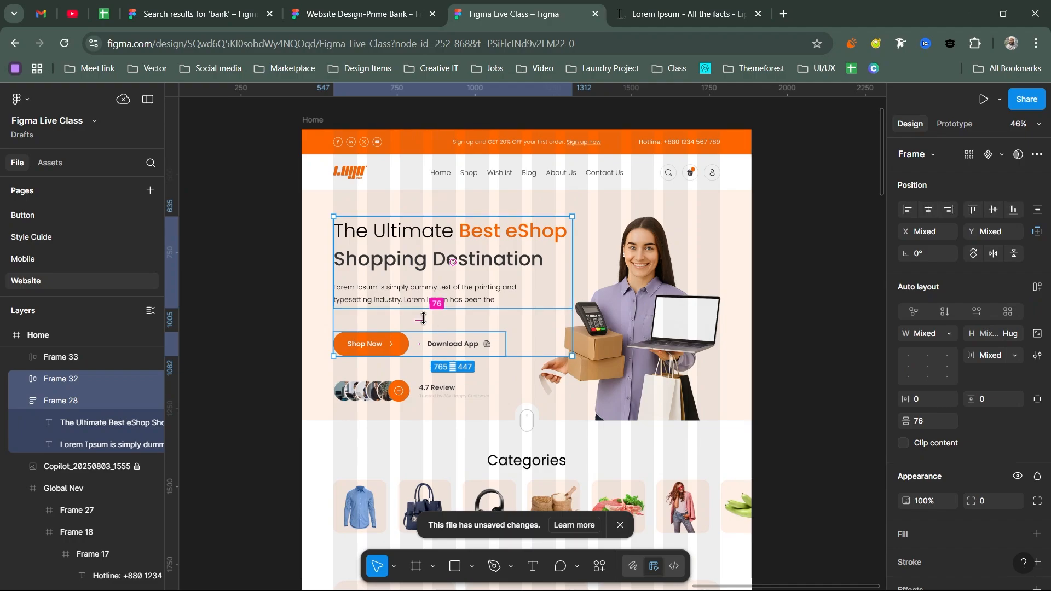
pyautogui.moveTo(435, 318); pyautogui.dragTo(439, 317)
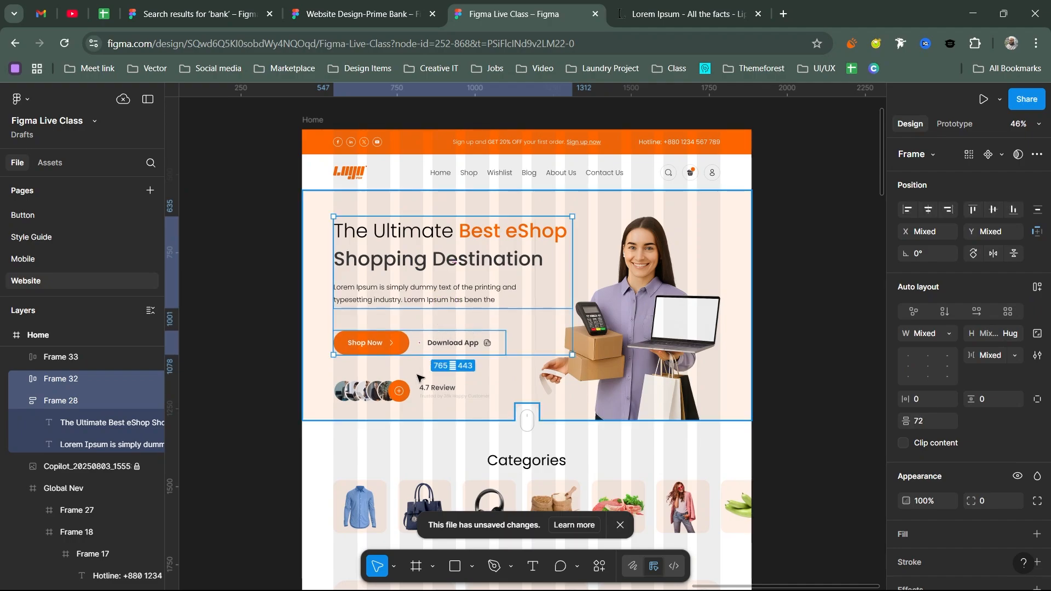
pyautogui.click(420, 390)
pyautogui.hotkey('ctrl', 'z')
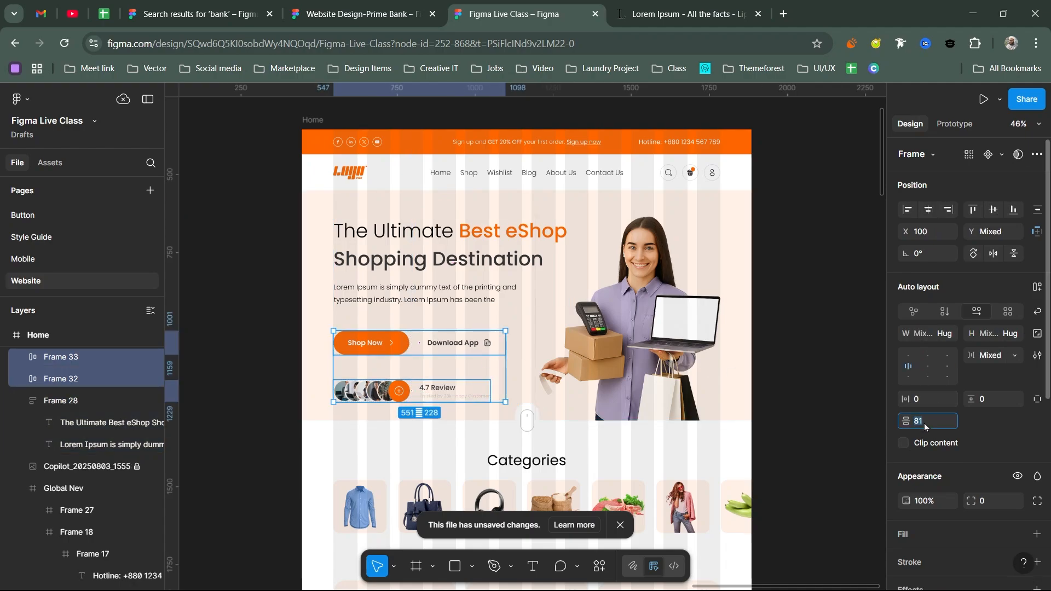
pyautogui.moveTo(906, 421); pyautogui.dragTo(894, 422)
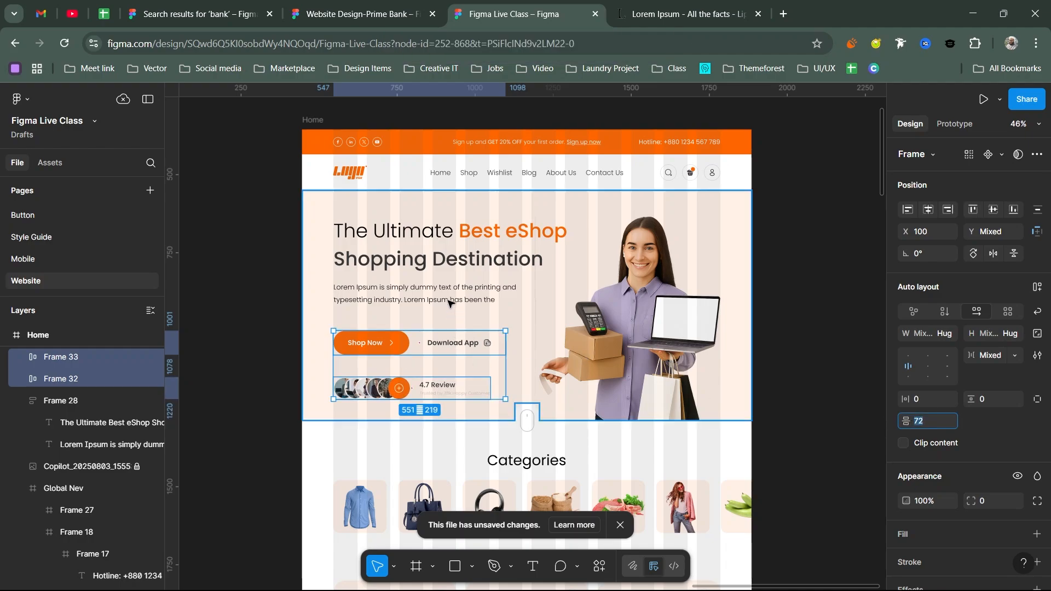
pyautogui.keyDown('shift'); pyautogui.click(415, 309); pyautogui.keyUp('shift')
pyautogui.hotkey('shift', 'a')
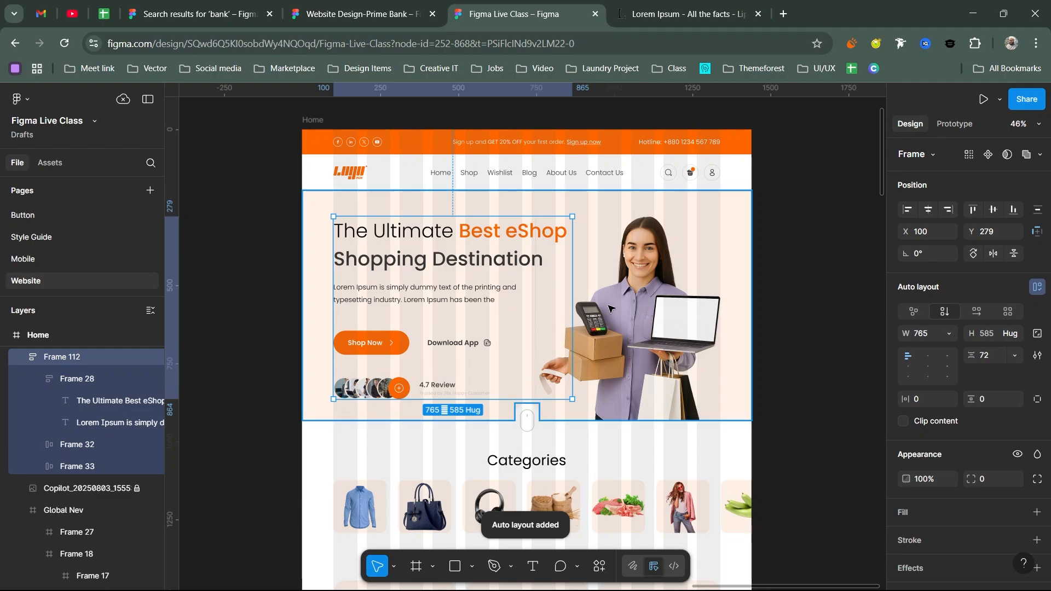
# - Lock the hero background rectangle from its context menu
pyautogui.keyDown('shift'); pyautogui.click(648, 306); pyautogui.keyUp('shift')
pyautogui.click(647, 306)
pyautogui.scroll(5, 602, 323)
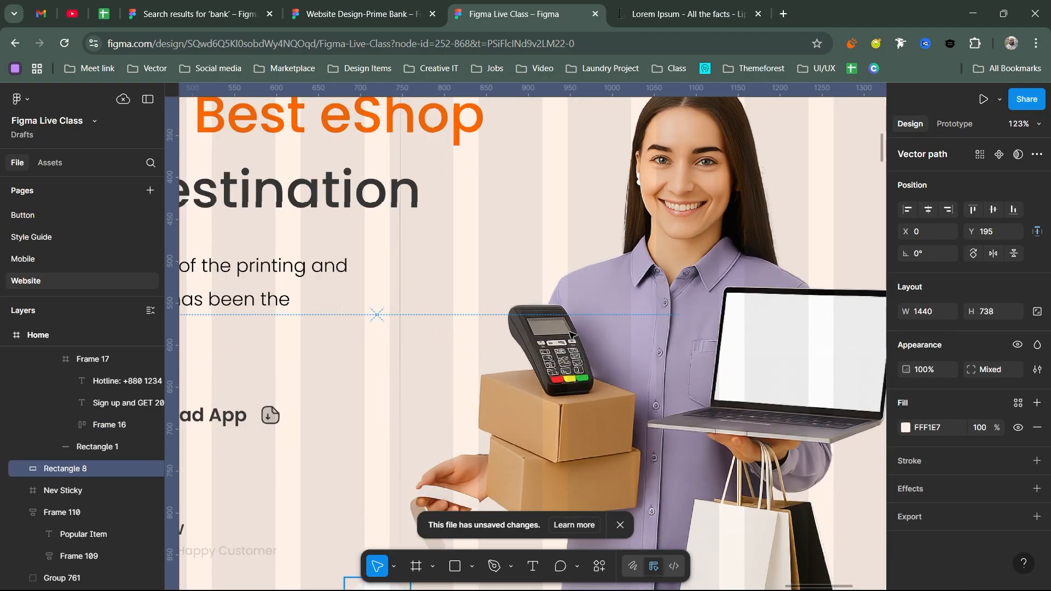
pyautogui.scroll(2, 130, 447)
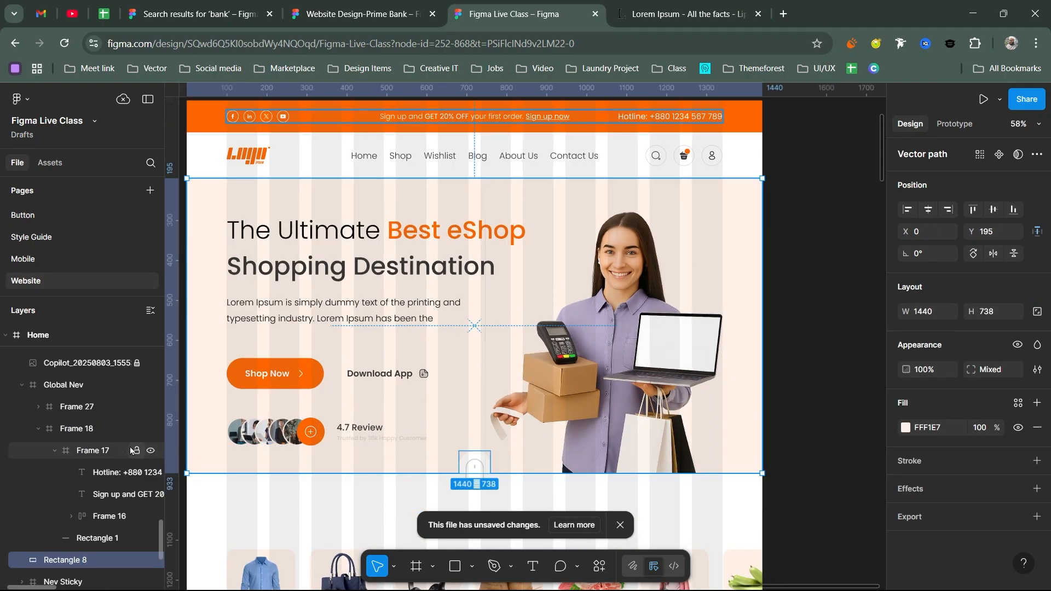
pyautogui.scroll(-2, 130, 446)
pyautogui.scroll(-3, 129, 447)
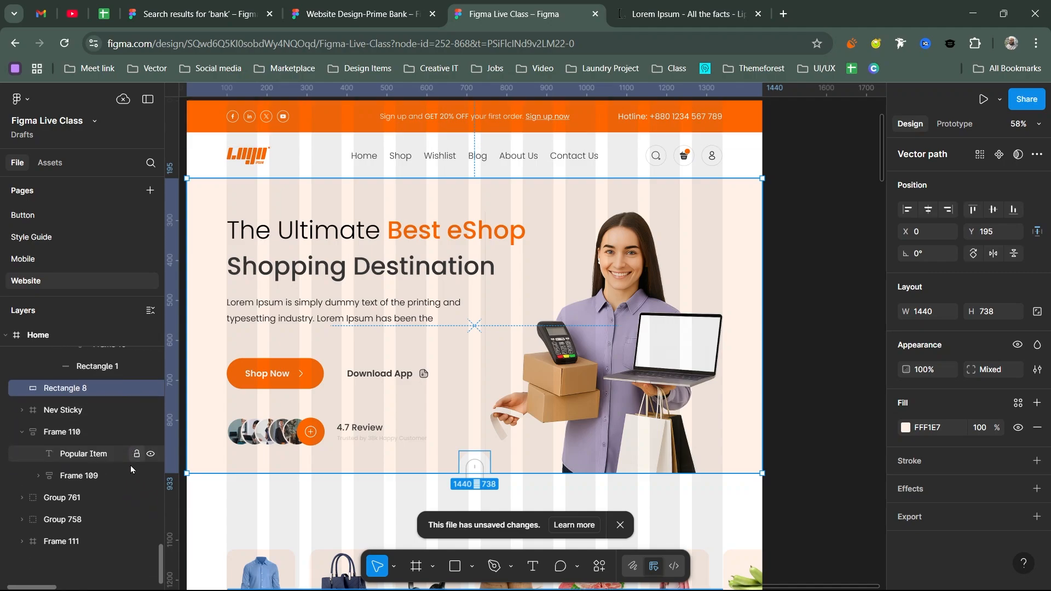
pyautogui.rightClick(627, 336)
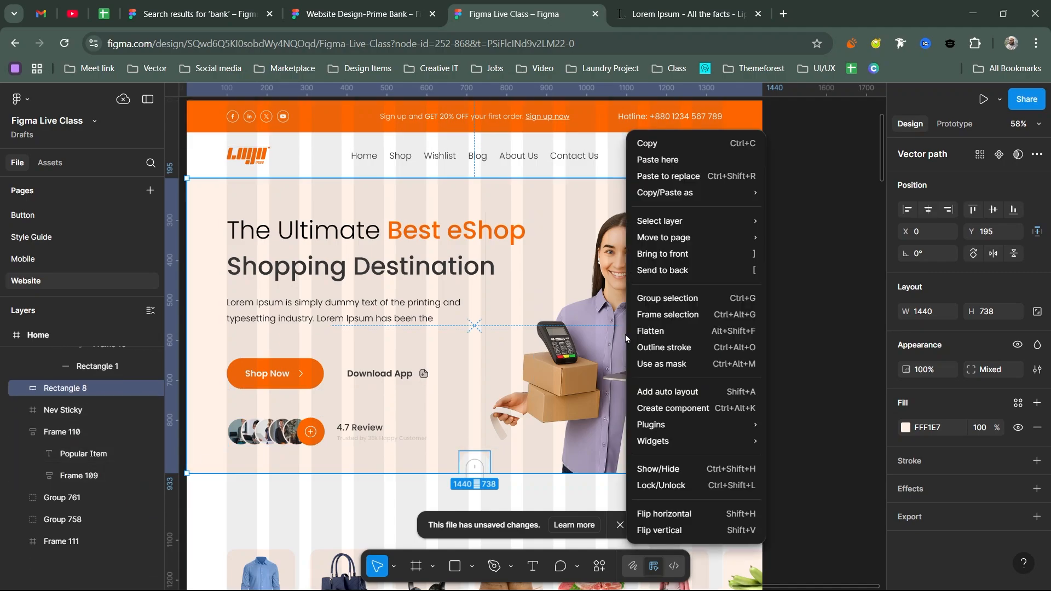
pyautogui.click(673, 485)
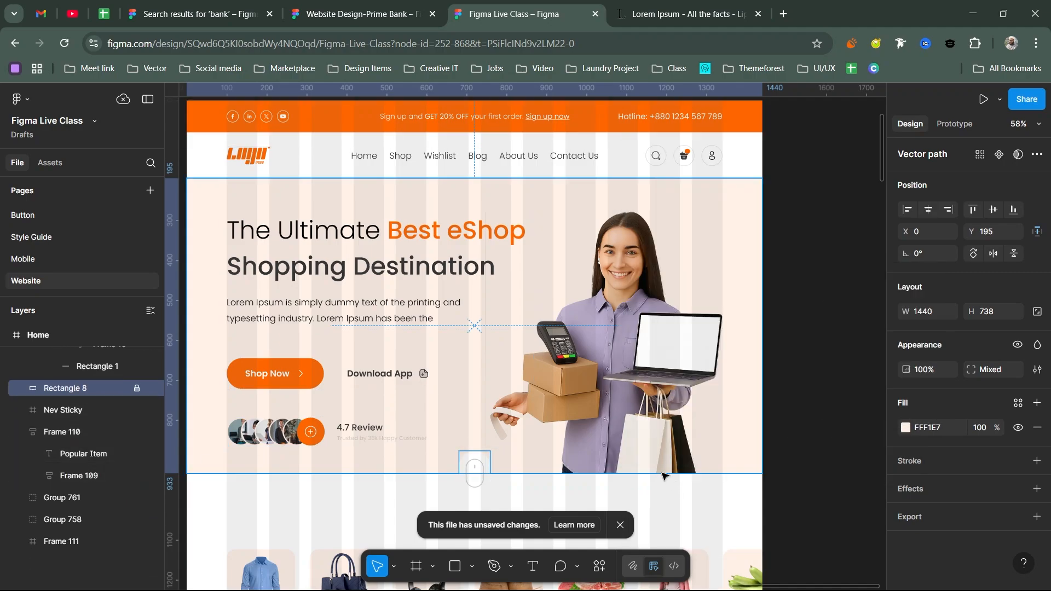
pyautogui.click(604, 345)
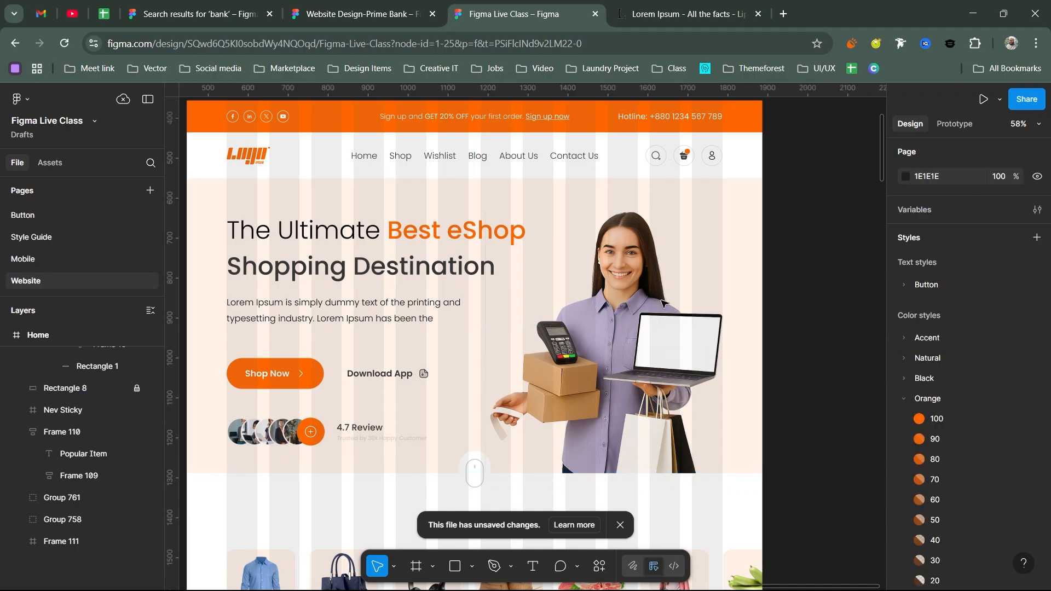
# - Unlock the background and hero image layers, then trim the image's left edge to X 754
pyautogui.click(137, 388)
pyautogui.scroll(3, 108, 395)
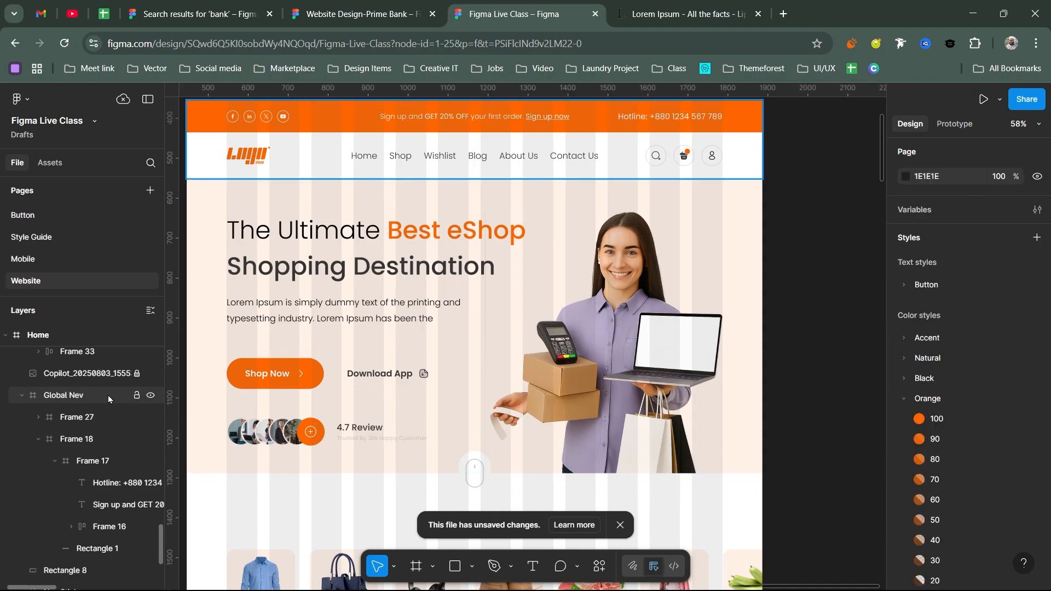
pyautogui.click(137, 377)
pyautogui.scroll(5, 498, 386)
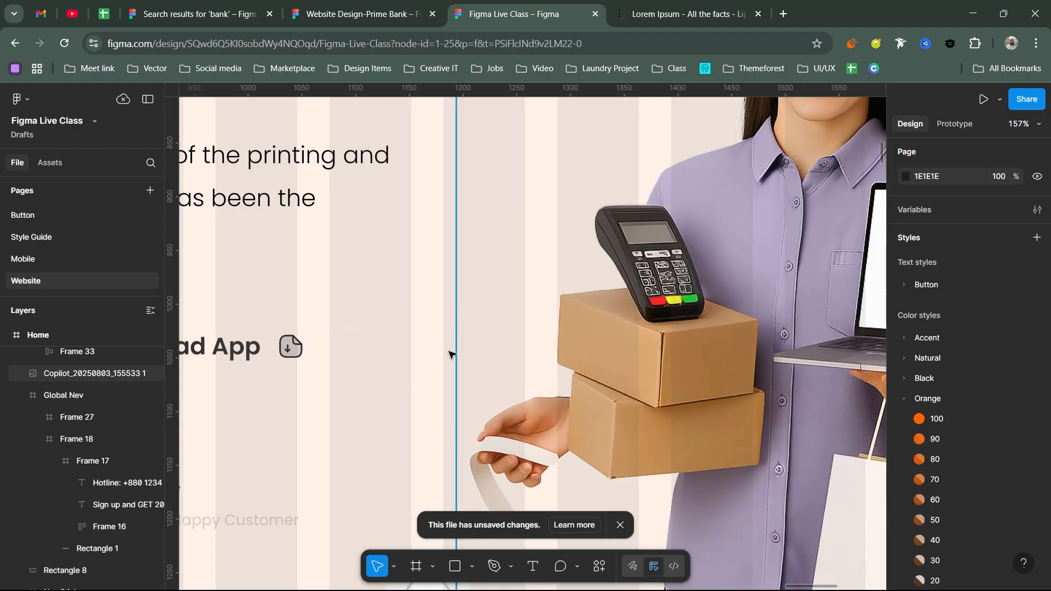
pyautogui.click(460, 325)
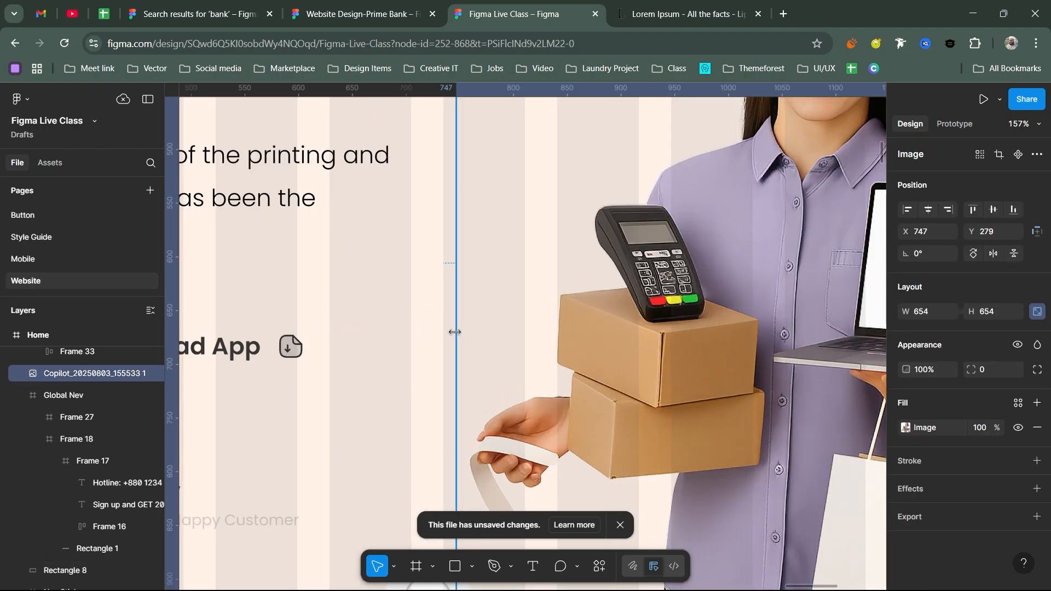
pyautogui.moveTo(454, 333); pyautogui.dragTo(464, 331)
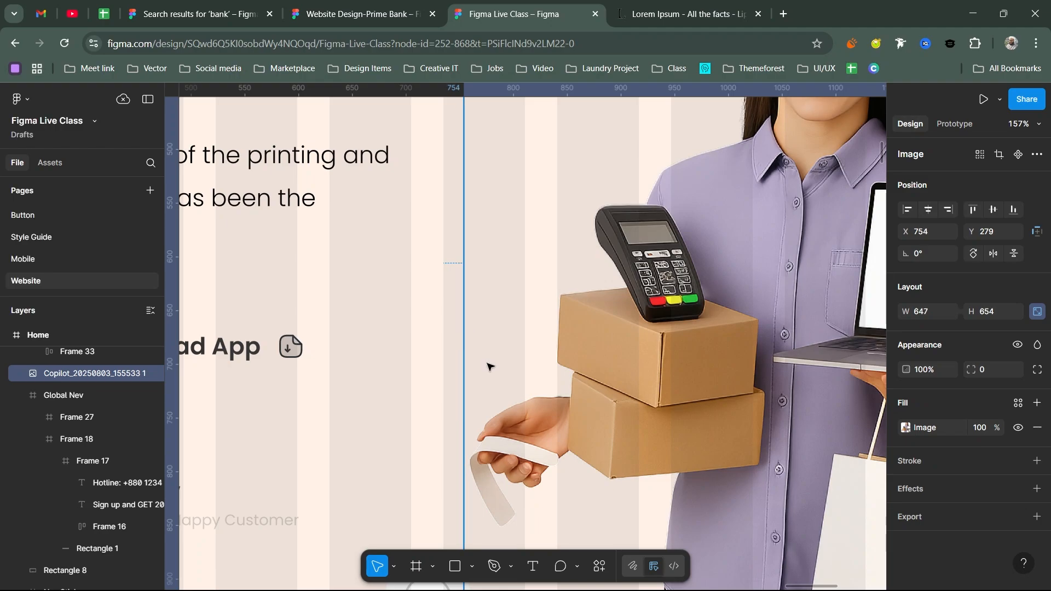
pyautogui.scroll(-6, 489, 366)
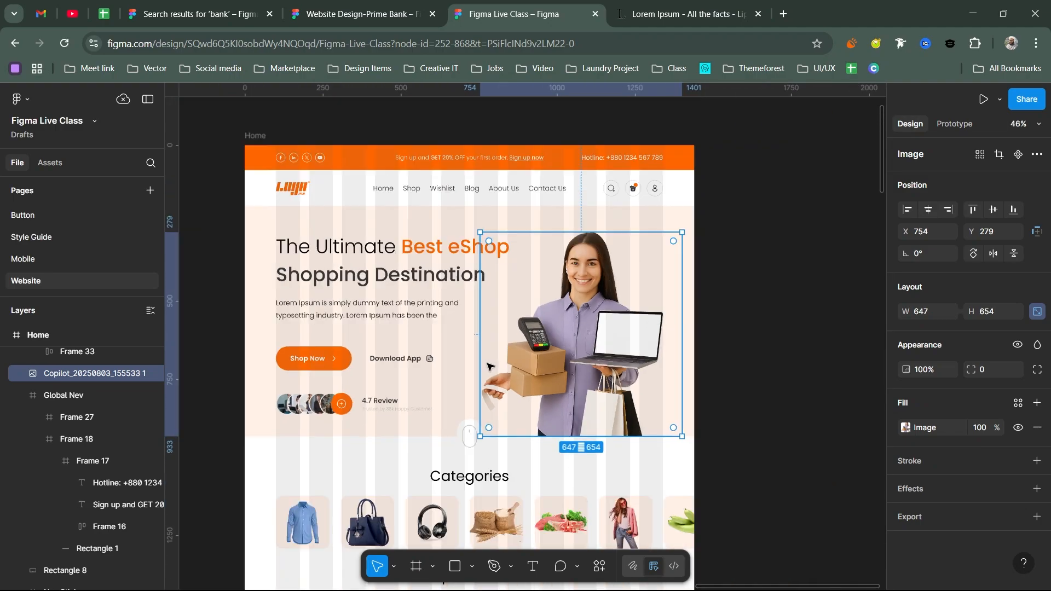
pyautogui.keyDown('shift'); pyautogui.click(615, 218); pyautogui.keyUp('shift')
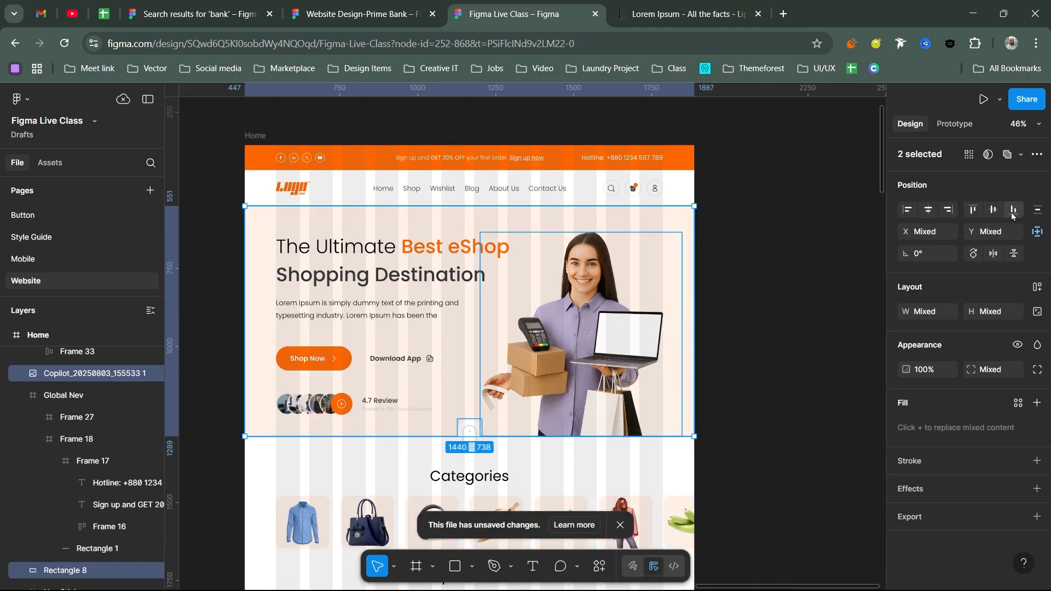
# - Frame the hero background, image, text frame and scroll icon into a 1440×774 frame
pyautogui.keyDown('shift'); pyautogui.click(471, 433); pyautogui.keyUp('shift')
pyautogui.hotkey('ctrl', 'alt', 'g')
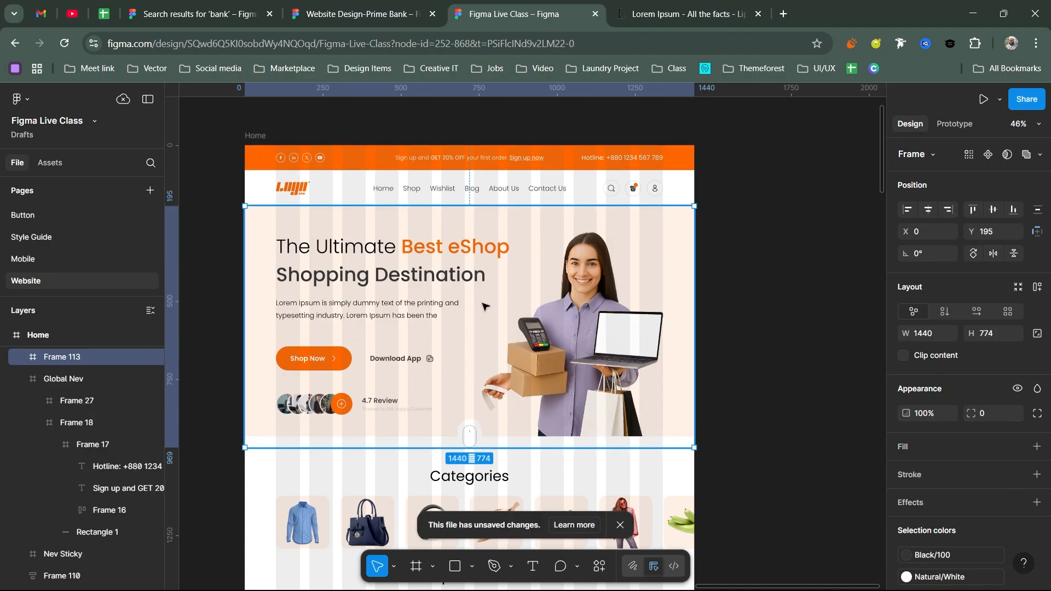
pyautogui.scroll(-5, 483, 305)
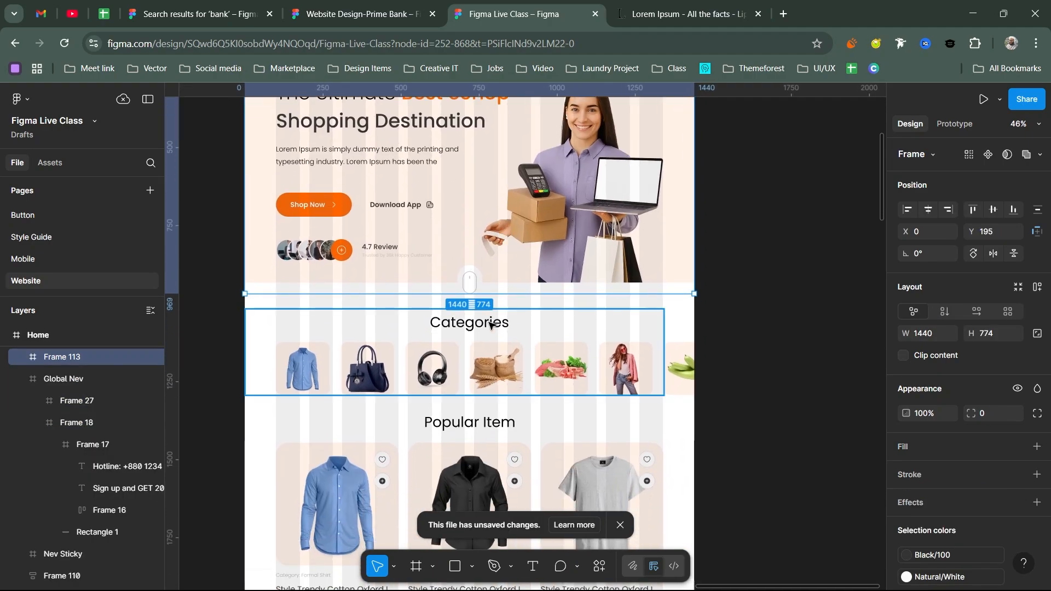
pyautogui.doubleClick(489, 325)
pyautogui.scroll(-2, 520, 384)
pyautogui.scroll(-4, 520, 328)
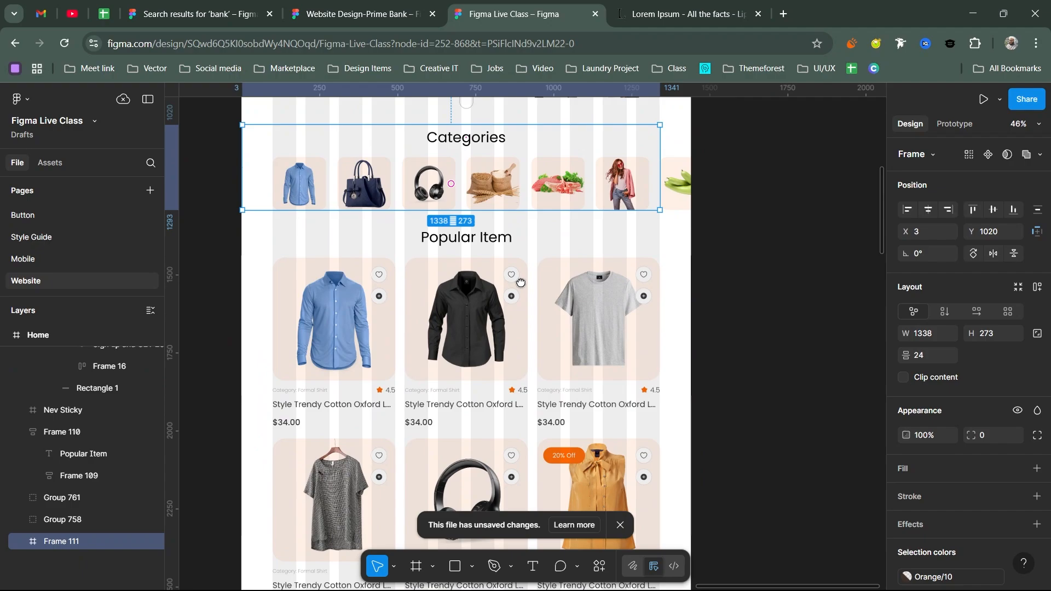
pyautogui.scroll(1, 520, 282)
# - Scroll through the page reviewing the Popular Item section and Download App banners
pyautogui.click(520, 288)
pyautogui.scroll(-4, 521, 296)
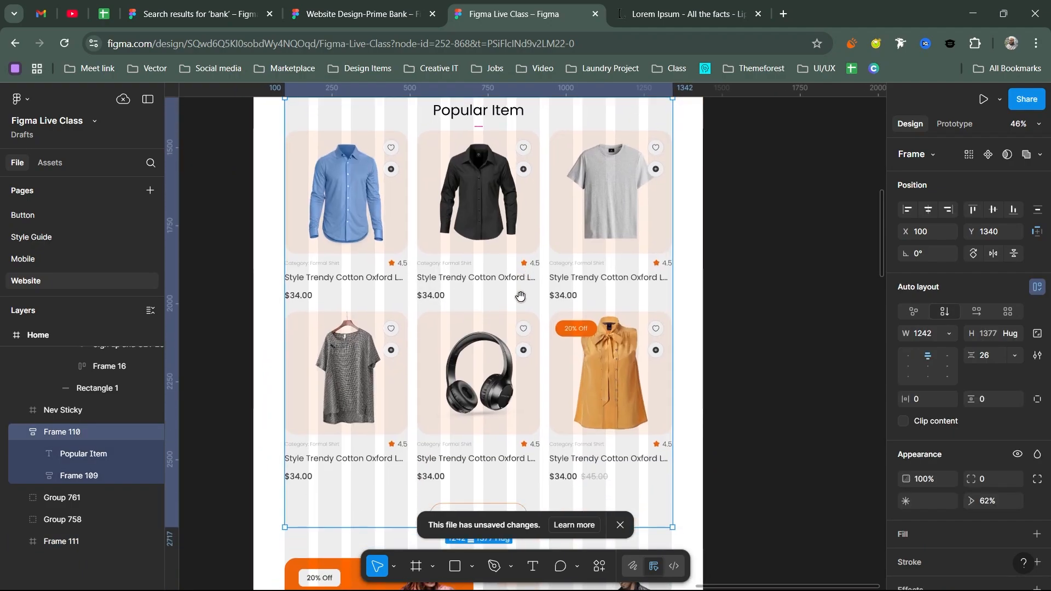
pyautogui.scroll(8, 520, 296)
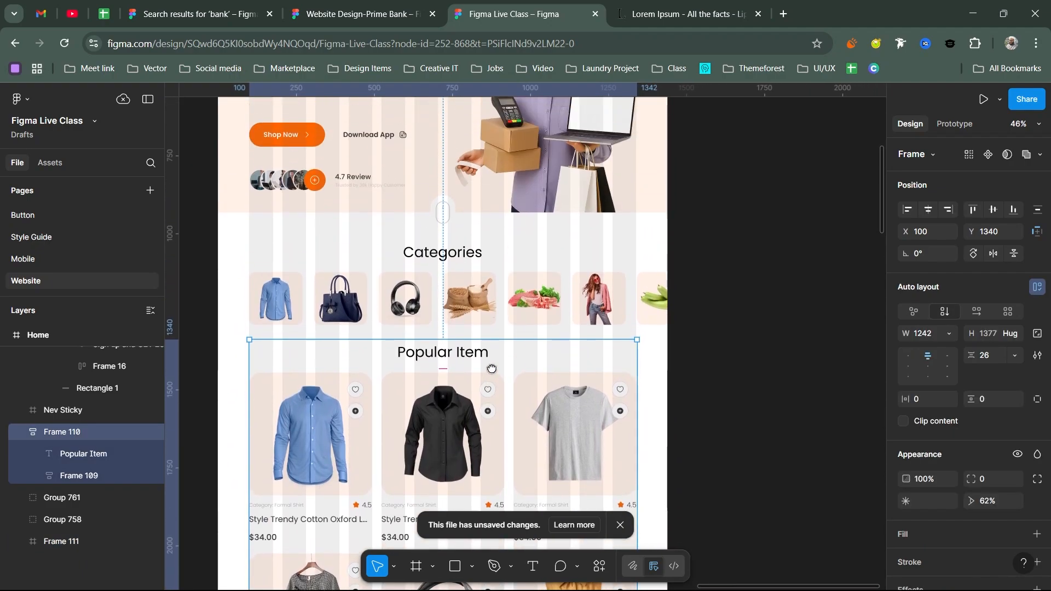
pyautogui.scroll(-12, 491, 368)
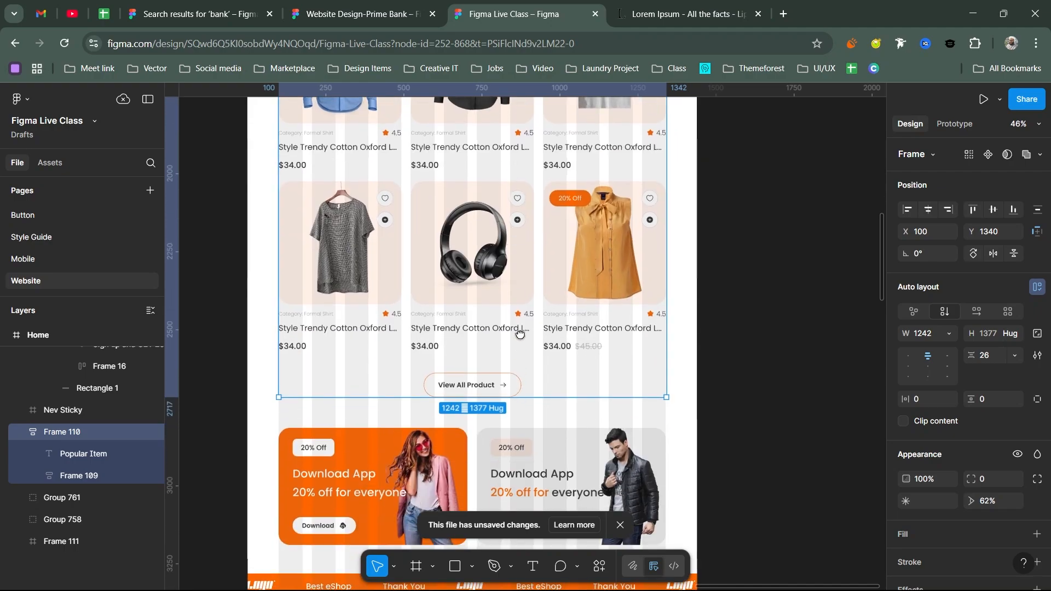
pyautogui.scroll(-5, 521, 334)
pyautogui.click(522, 336)
pyautogui.scroll(-10, 523, 340)
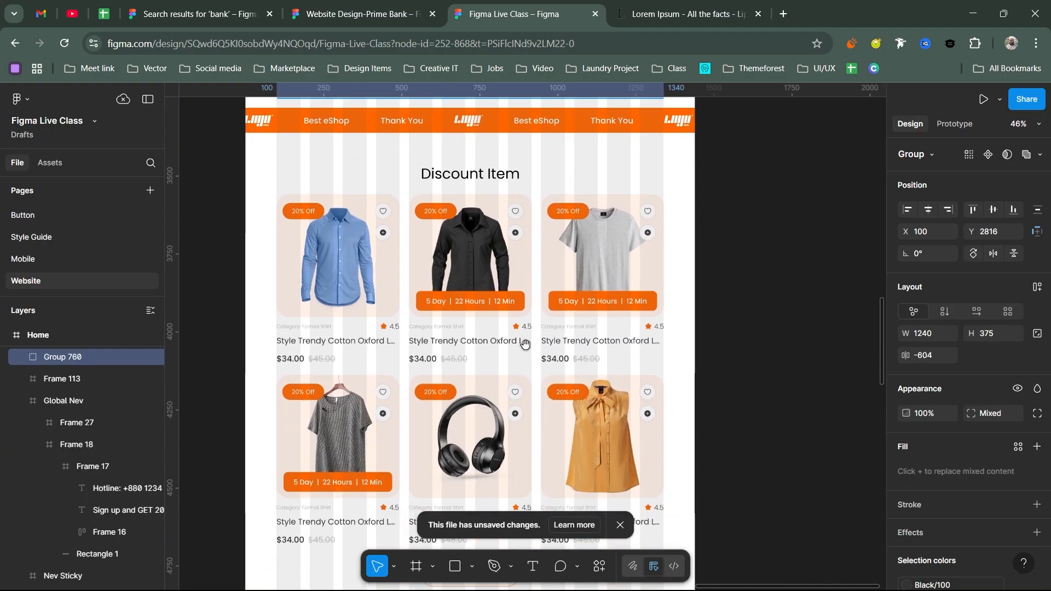
pyautogui.scroll(-5, 525, 344)
pyautogui.scroll(20, 514, 383)
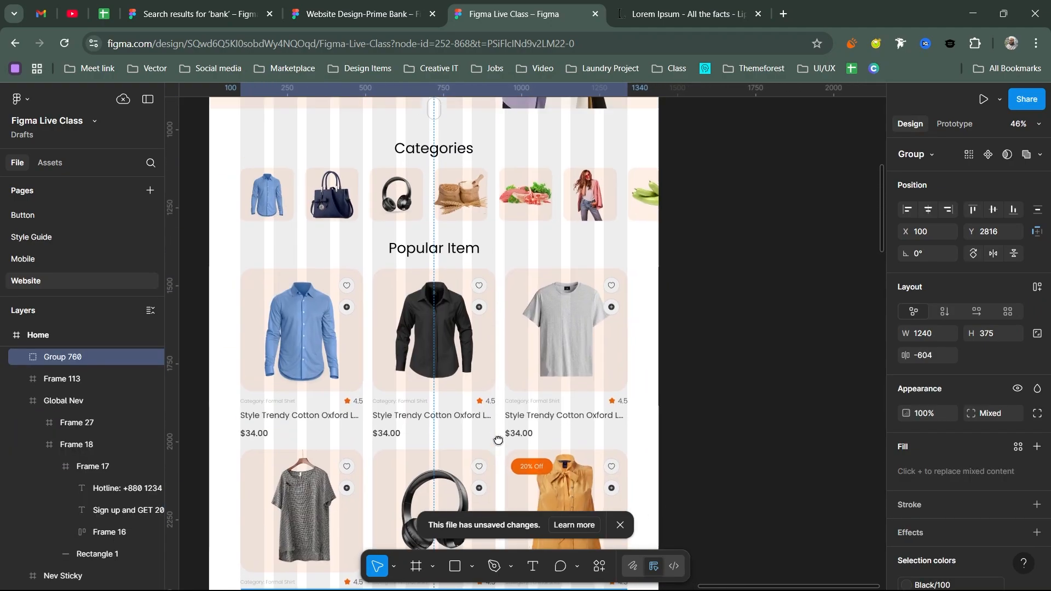
pyautogui.scroll(6, 498, 441)
pyautogui.scroll(2, 481, 352)
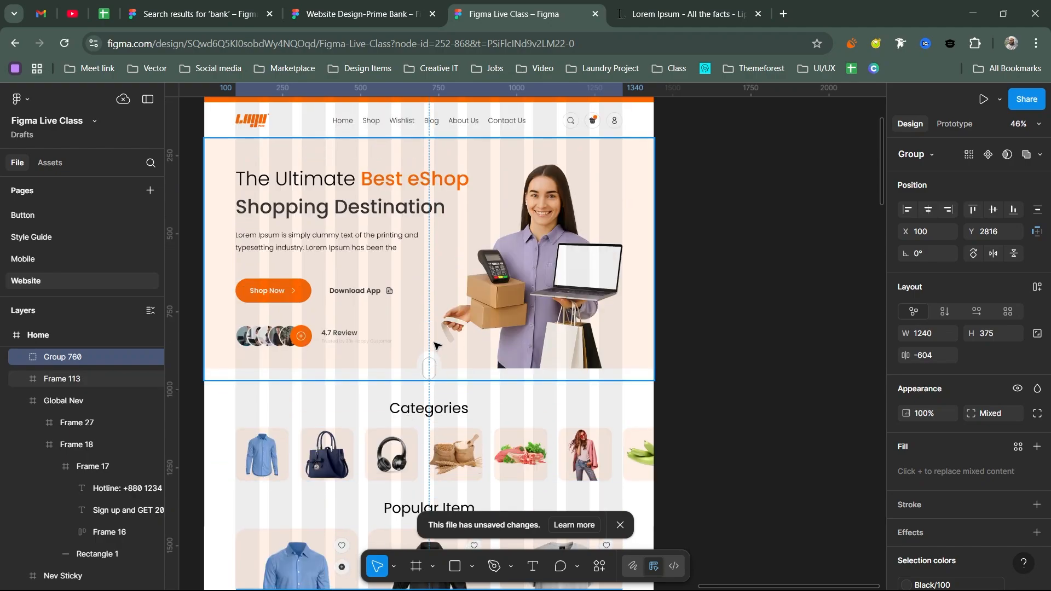
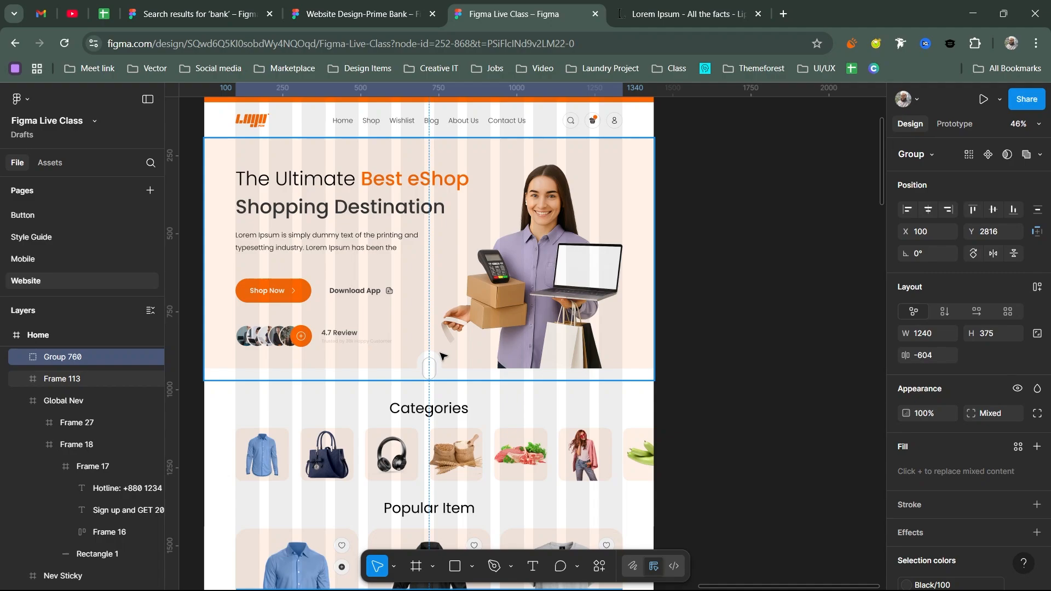
# - Set the spacing between the hero and Categories sections to 100
pyautogui.click(433, 412)
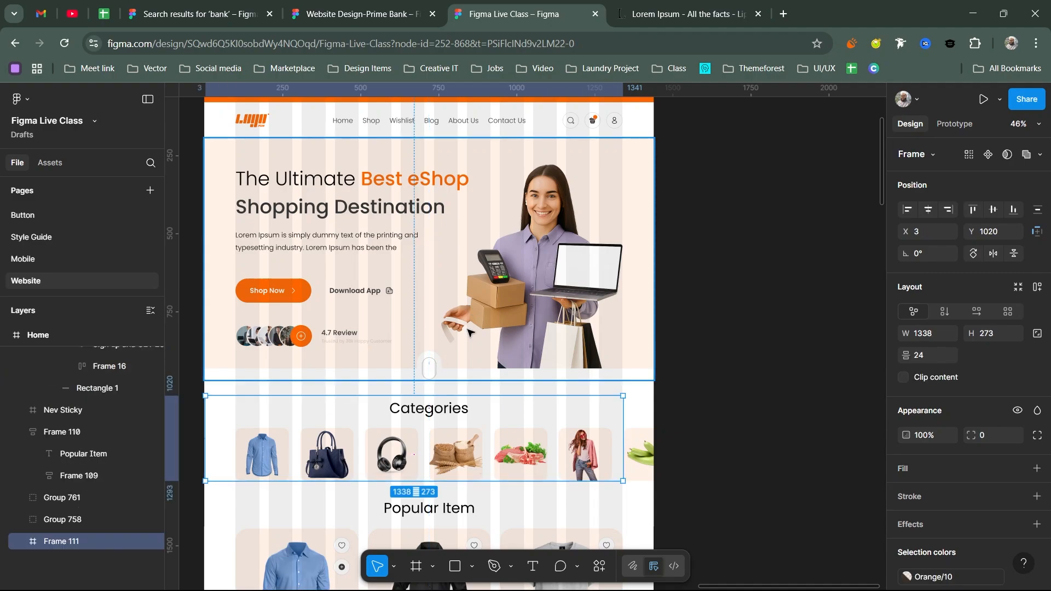
pyautogui.keyDown('shift'); pyautogui.click(423, 336); pyautogui.keyUp('shift')
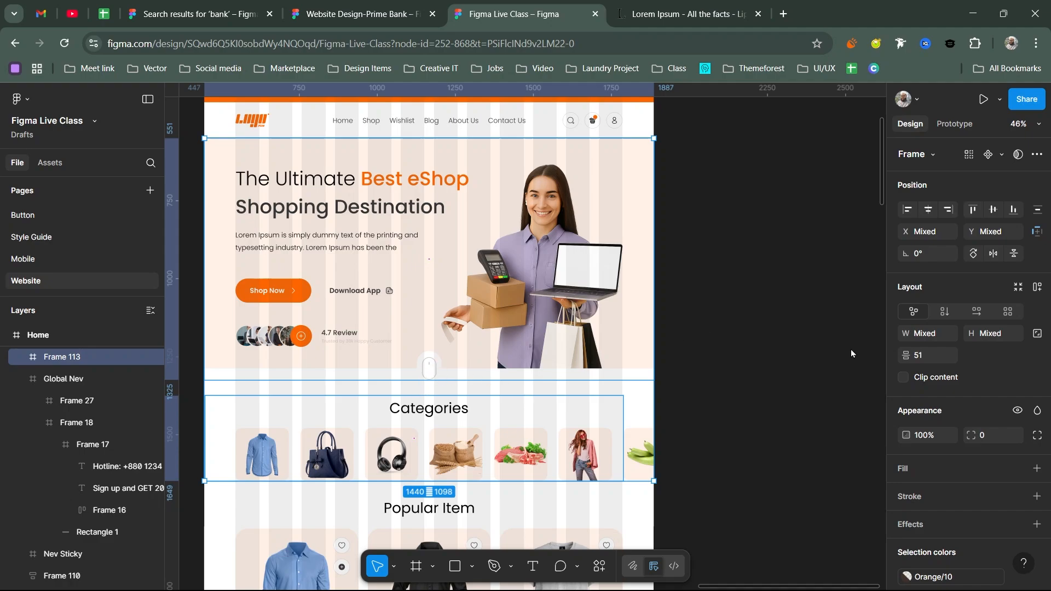
pyautogui.click(923, 359)
pyautogui.write('100')
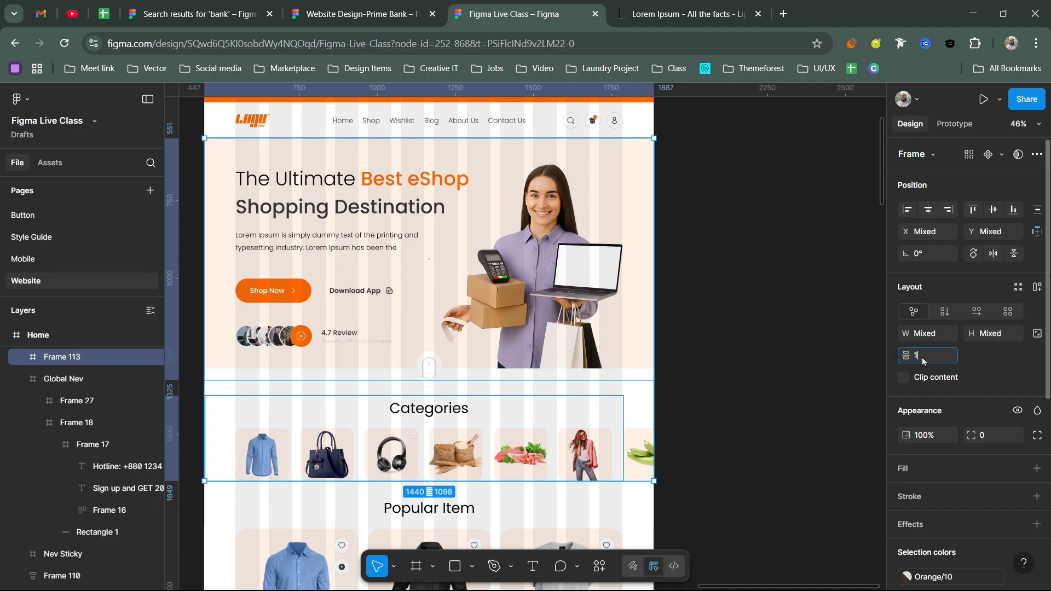
pyautogui.press('Return')
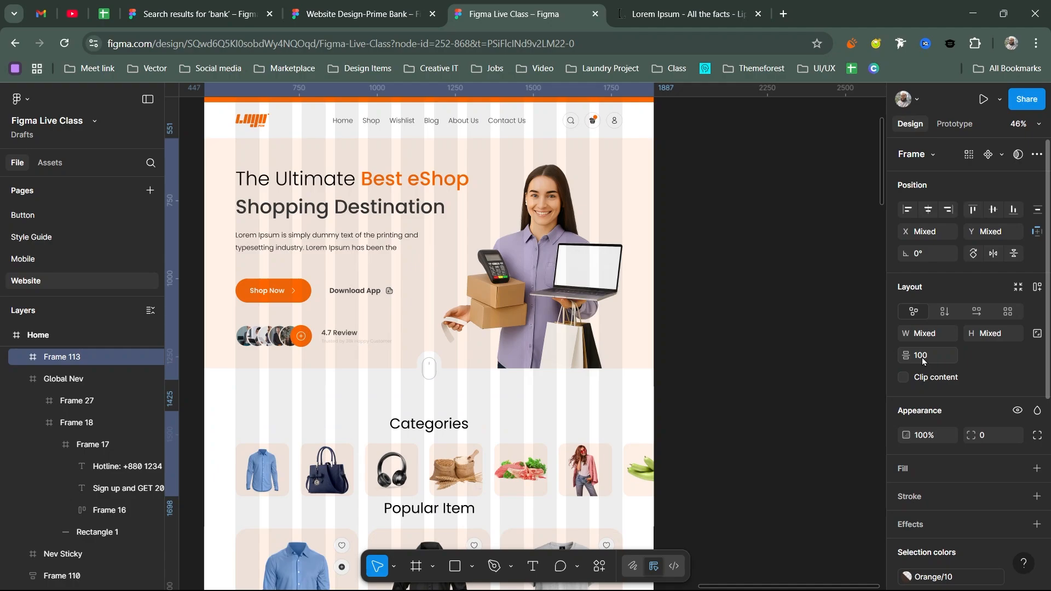
# - Check the Popular Item and Categories frames' spacing, leaving the Categories frame selected
pyautogui.moveTo(481, 393); pyautogui.dragTo(520, 220)
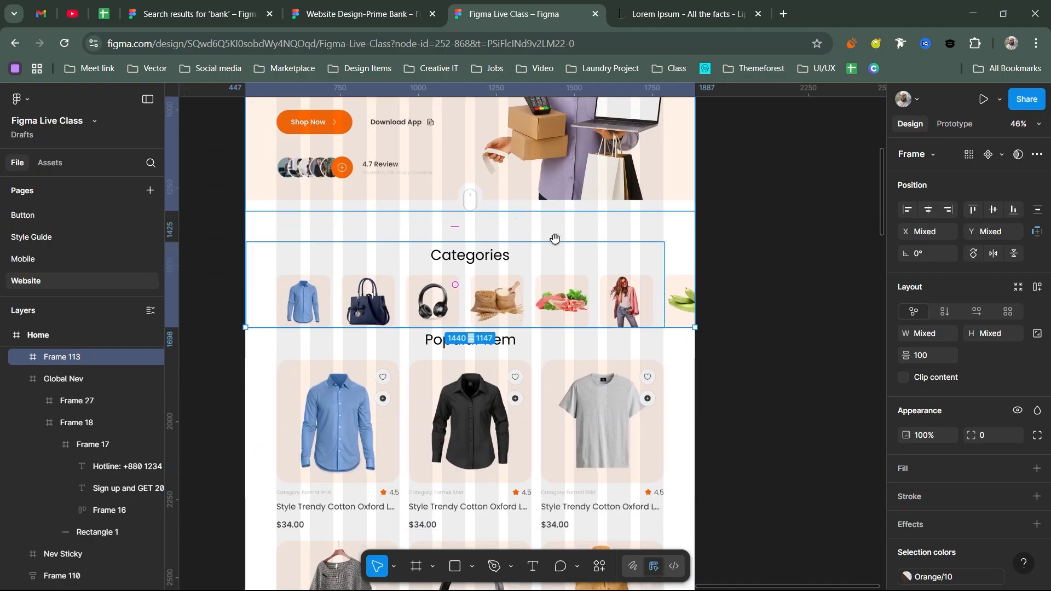
pyautogui.click(550, 344)
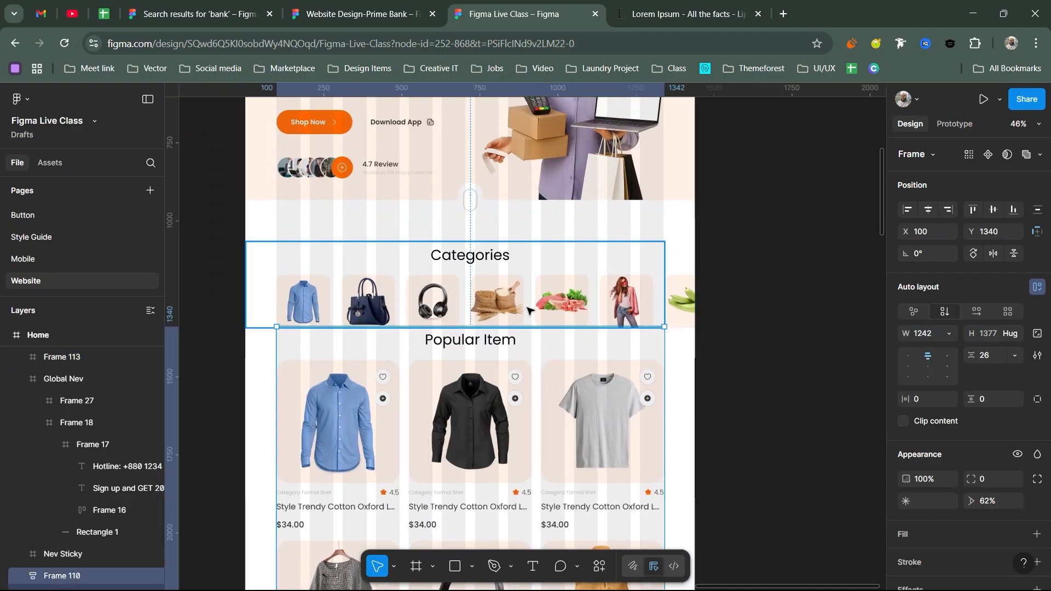
pyautogui.keyDown('shift'); pyautogui.click(527, 309); pyautogui.keyUp('shift')
pyautogui.moveTo(532, 340); pyautogui.dragTo(519, 296)
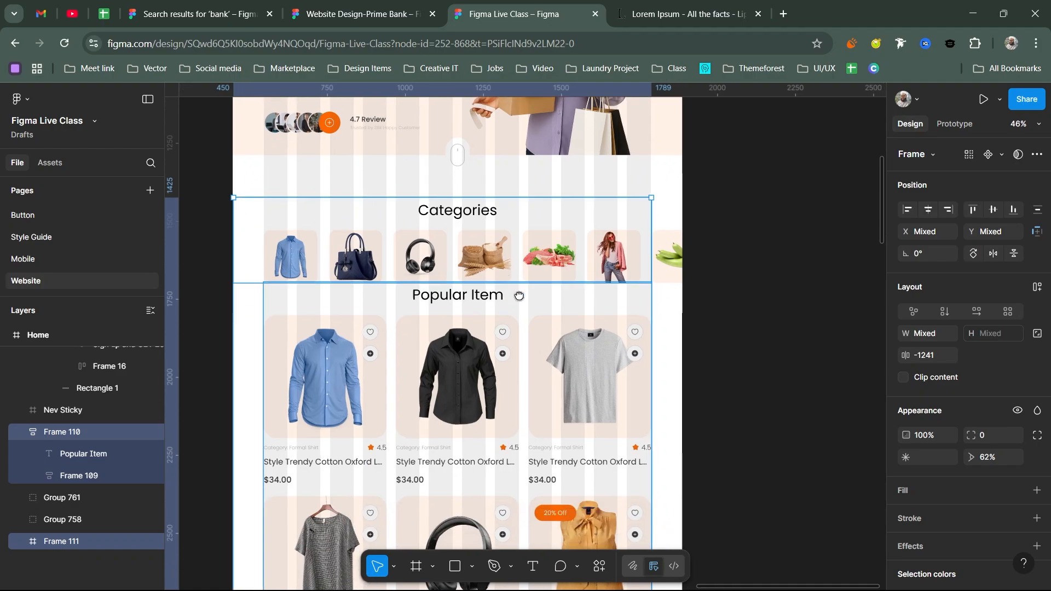
pyautogui.click(444, 335)
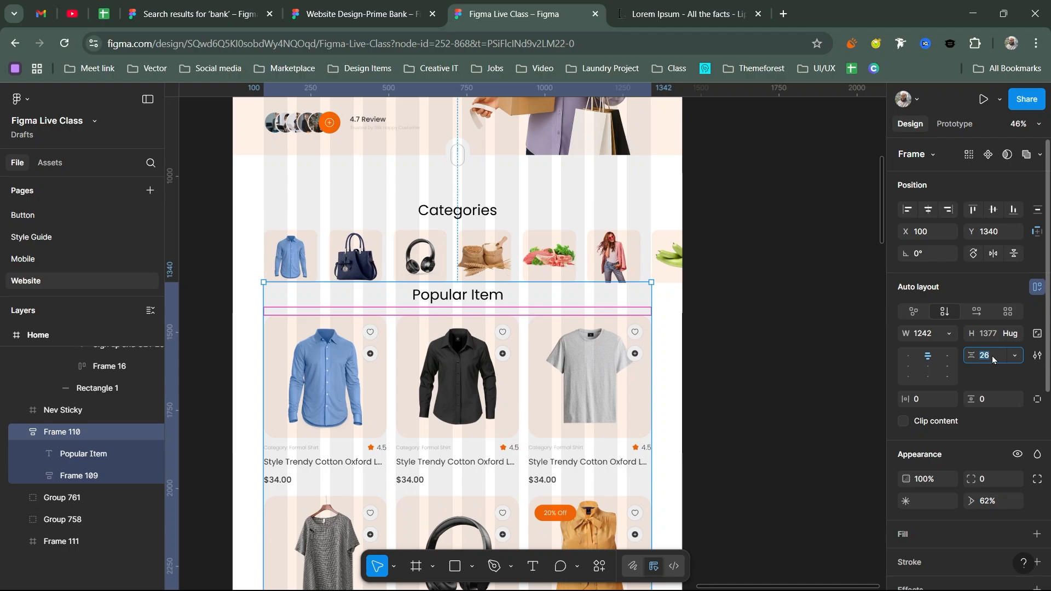
pyautogui.press('Escape')
pyautogui.press('Escape')
pyautogui.scroll(-2, 594, 226)
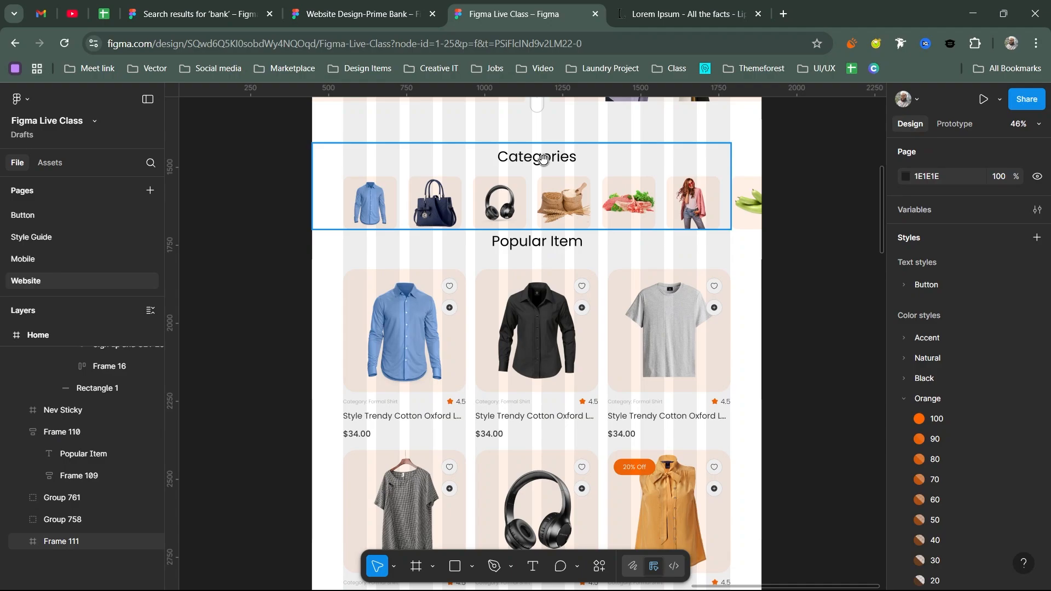
pyautogui.click(543, 159)
pyautogui.scroll(1, 543, 158)
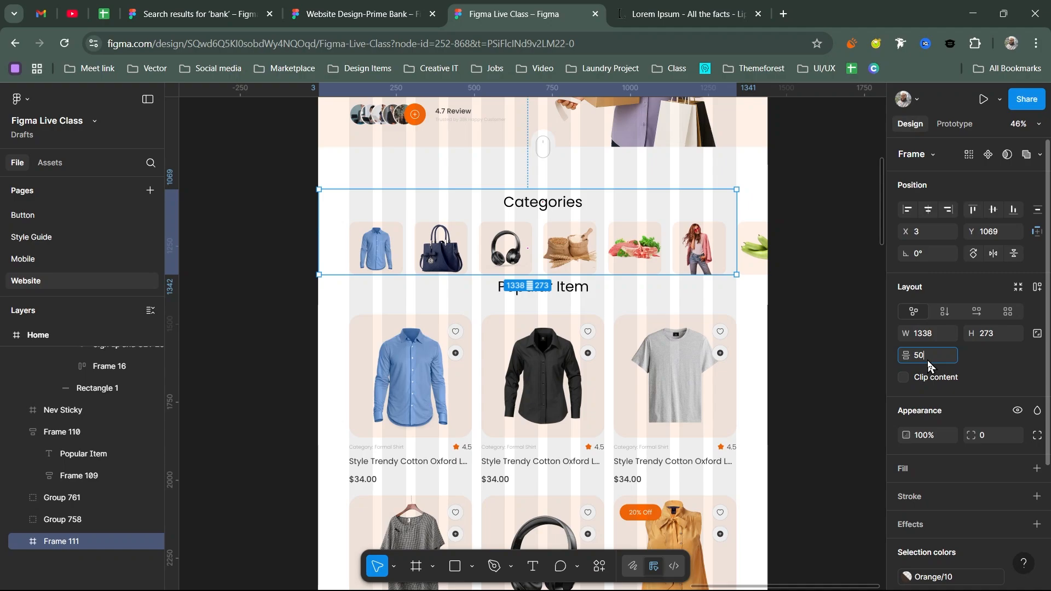
# - Set the Best Seller section's heading-to-cards gap to 50
pyautogui.click(62, 432)
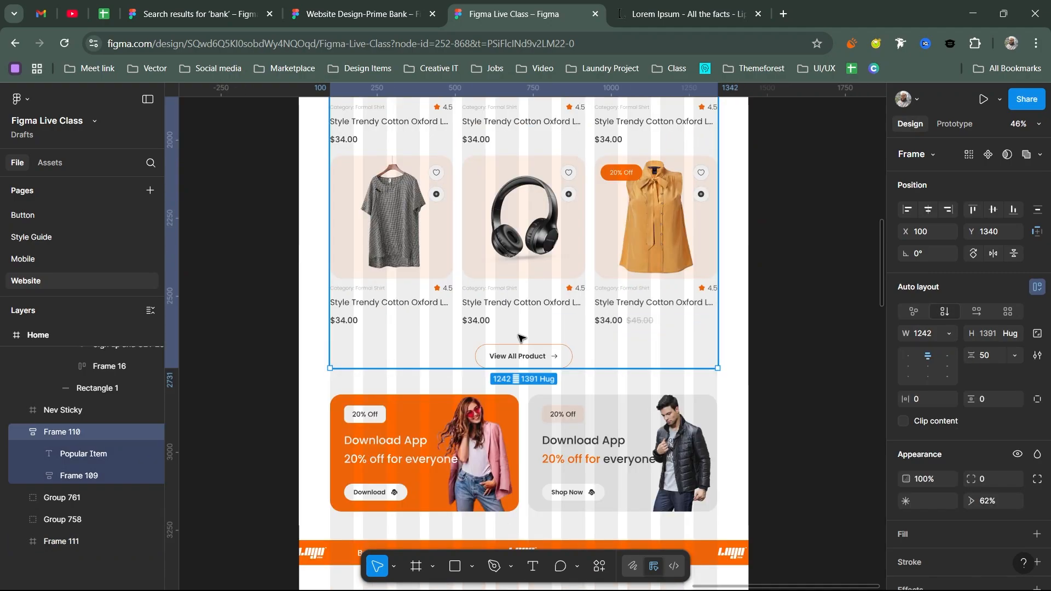
pyautogui.click(78, 475)
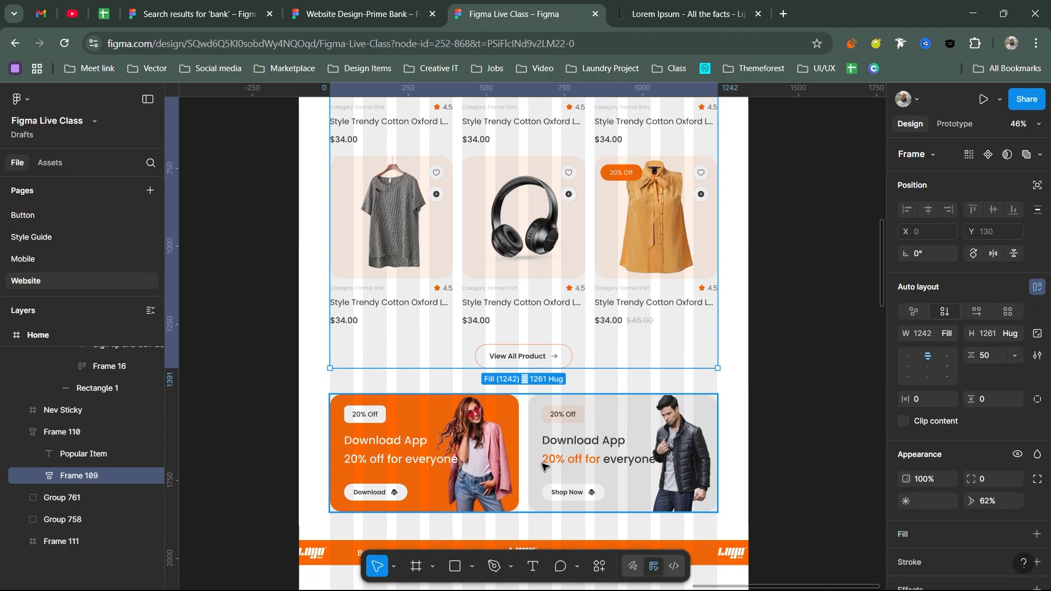
pyautogui.press('Tab')
pyautogui.scroll(-1, 550, 282)
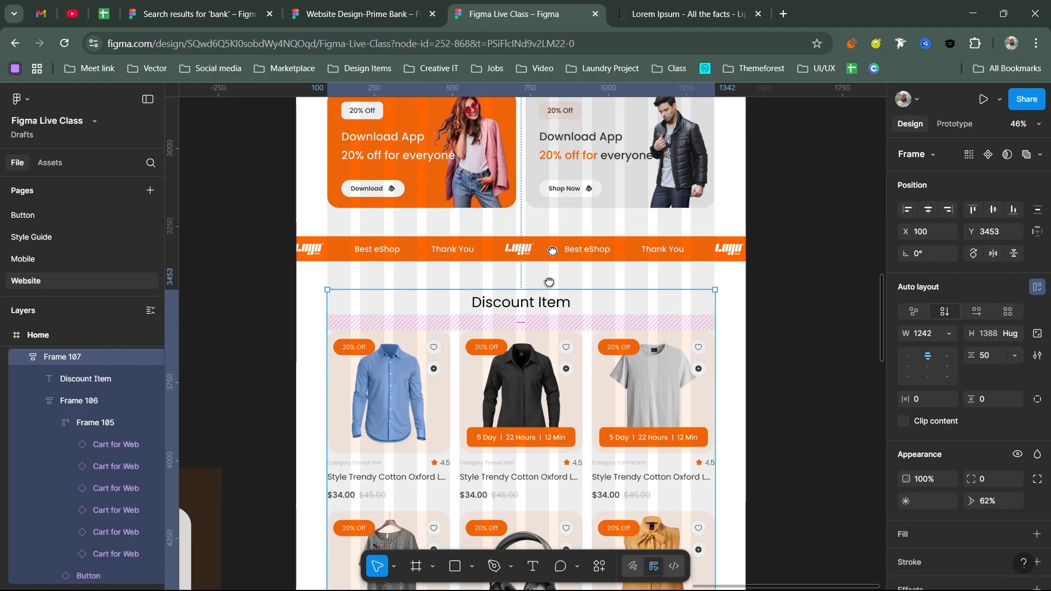
pyautogui.scroll(-3, 537, 278)
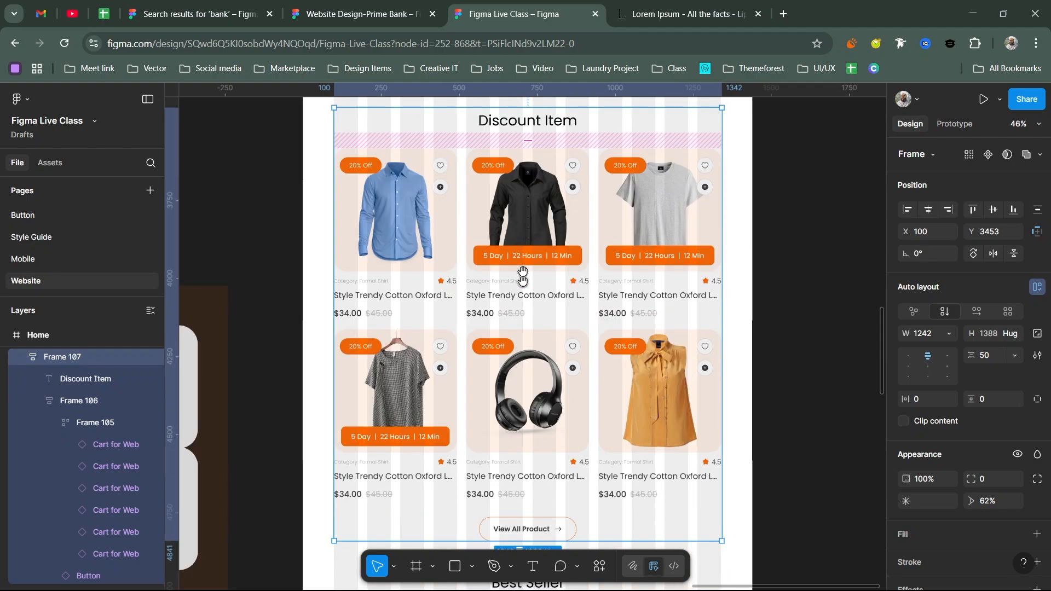
pyautogui.scroll(-3, 523, 275)
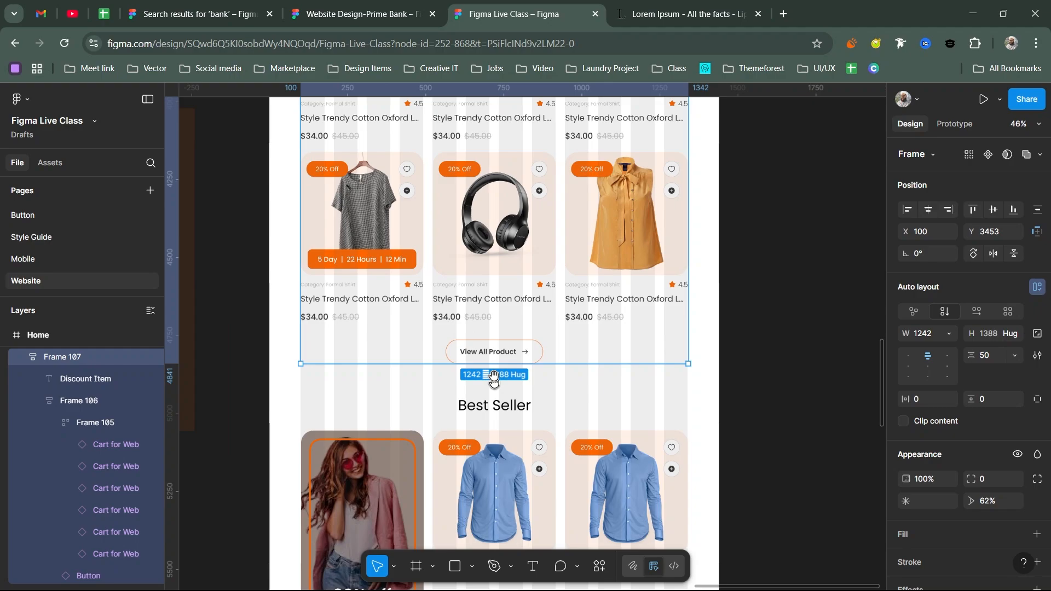
pyautogui.scroll(-2, 493, 378)
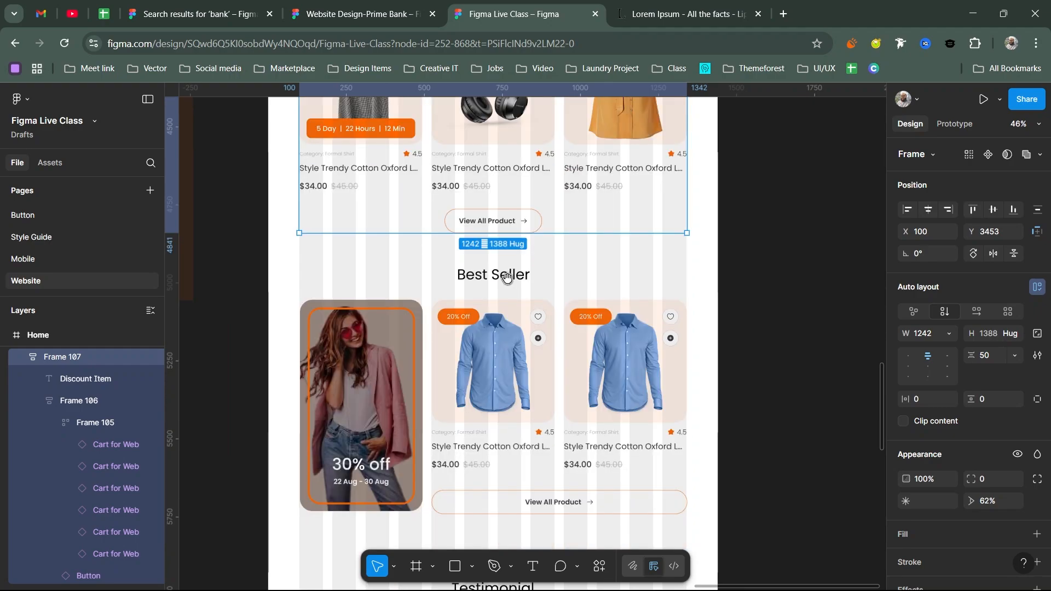
pyautogui.click(506, 276)
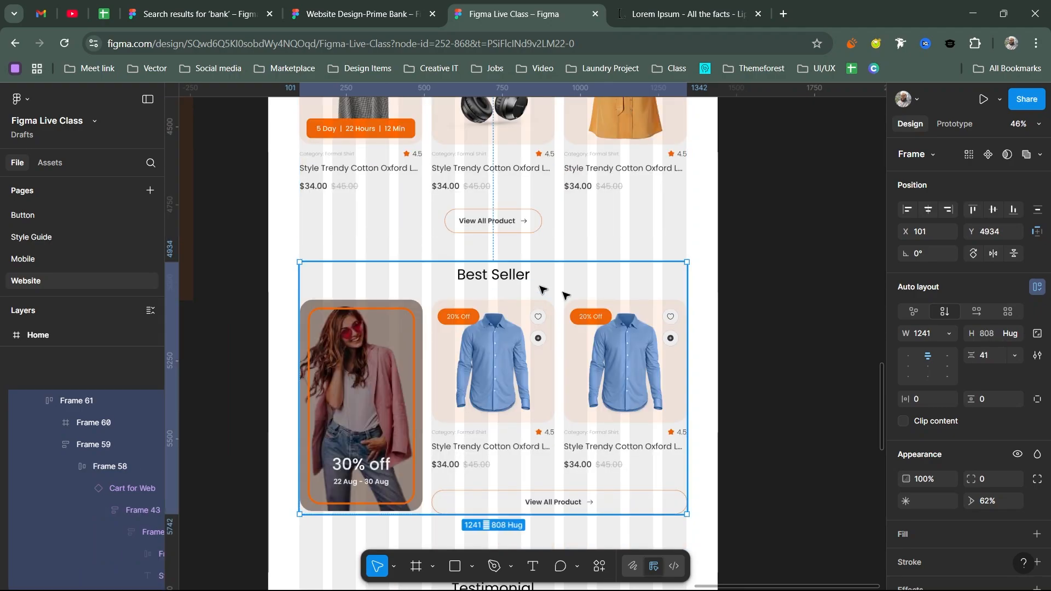
pyautogui.click(990, 359)
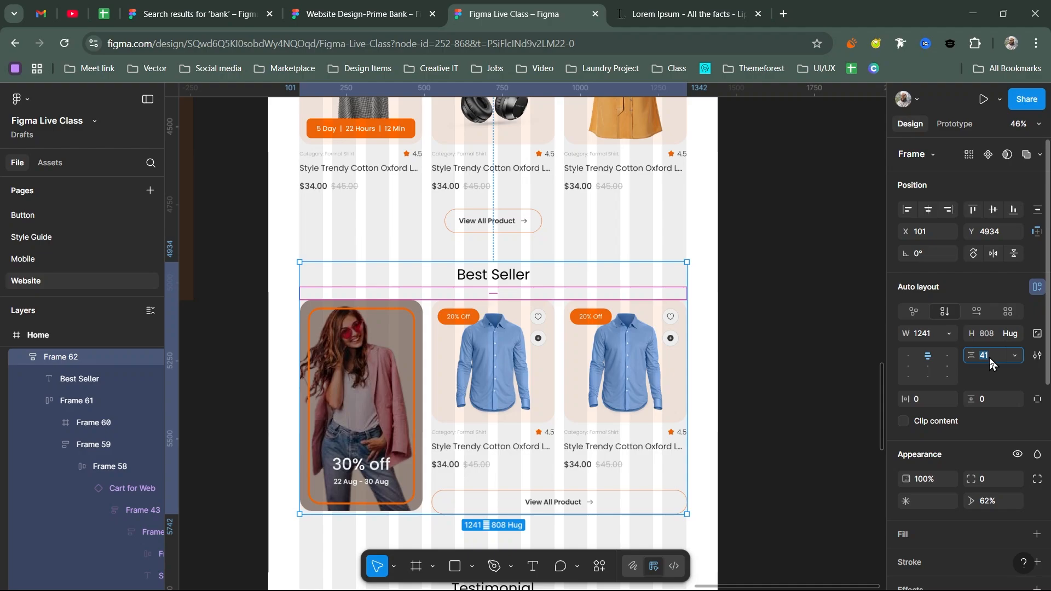
pyautogui.write('50')
pyautogui.press('Return')
# - Give the Testimonial section and its cards group a 50 gap
pyautogui.moveTo(494, 296); pyautogui.dragTo(493, 288)
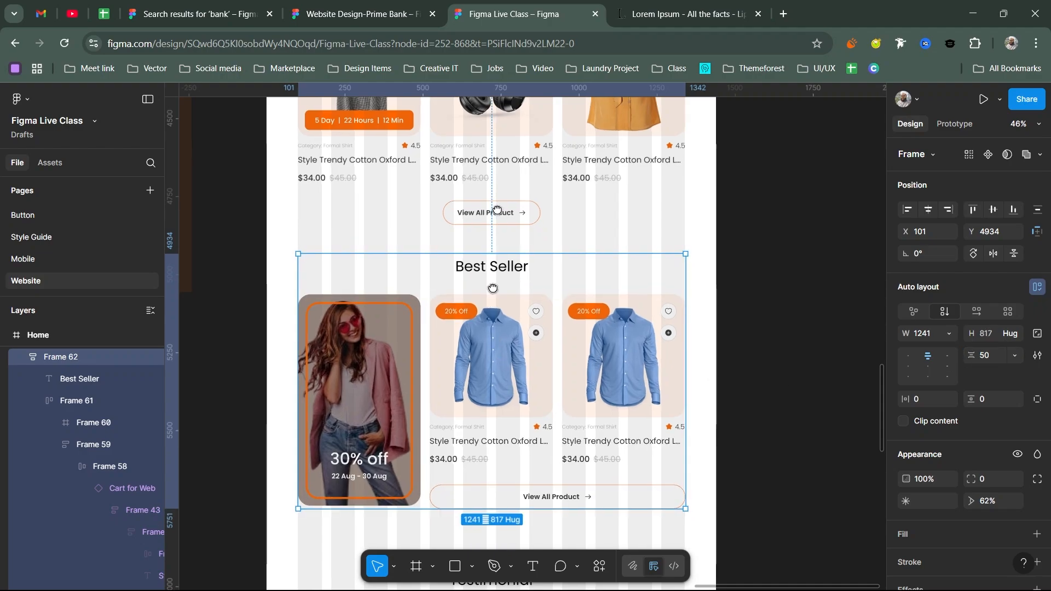
pyautogui.scroll(-6, 493, 289)
pyautogui.click(493, 263)
pyautogui.click(995, 358)
pyautogui.write('5')
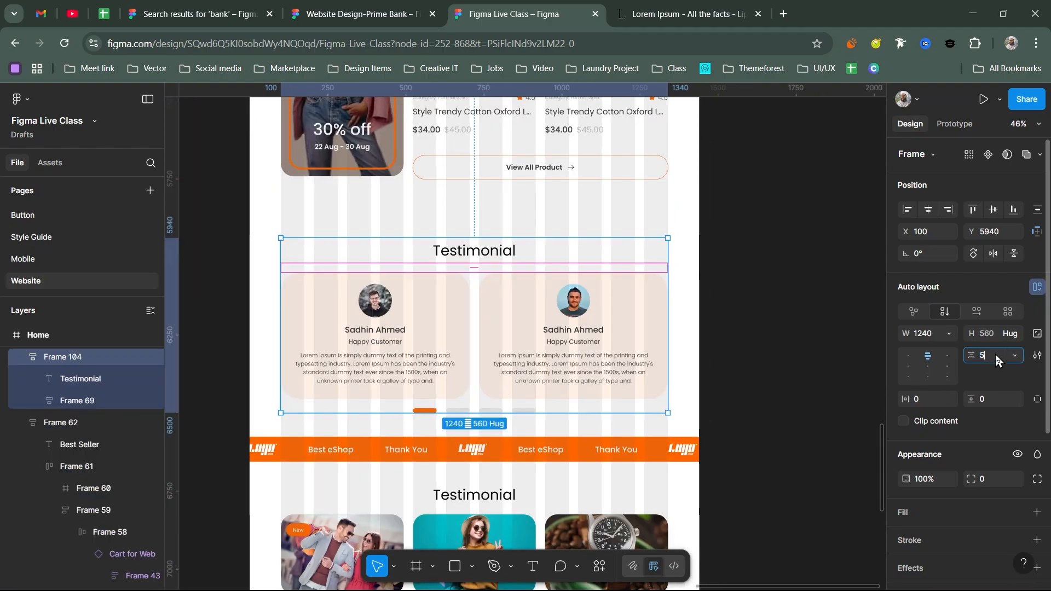
pyautogui.write('0')
pyautogui.click(474, 404)
pyautogui.click(987, 356)
# - Set the blog section's gap to 50, then select the subscribe and footer section
pyautogui.write('50')
pyautogui.press('Return')
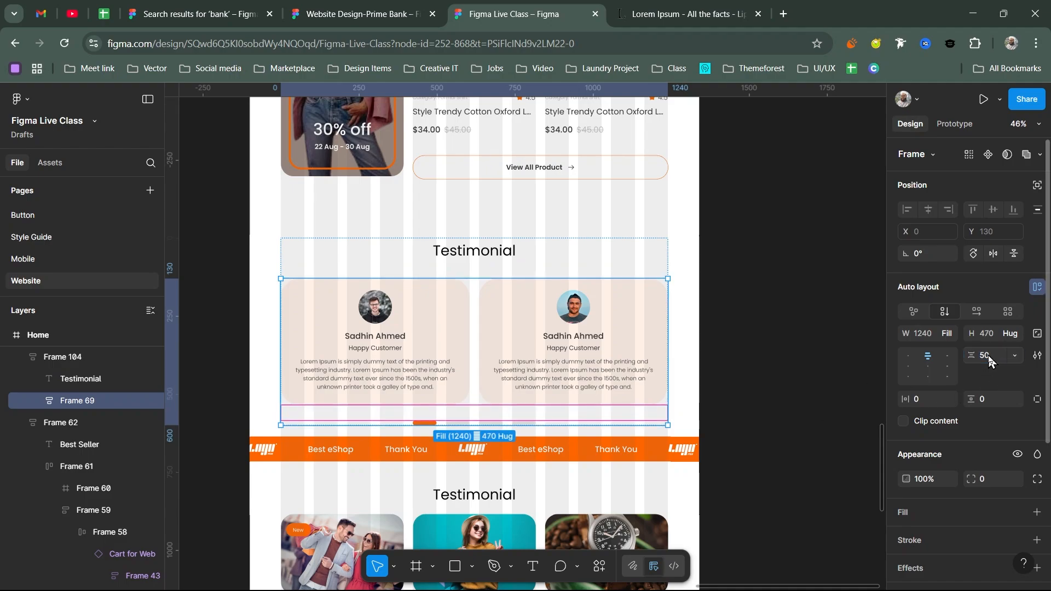
pyautogui.scroll(-3, 492, 328)
pyautogui.click(519, 329)
pyautogui.click(987, 356)
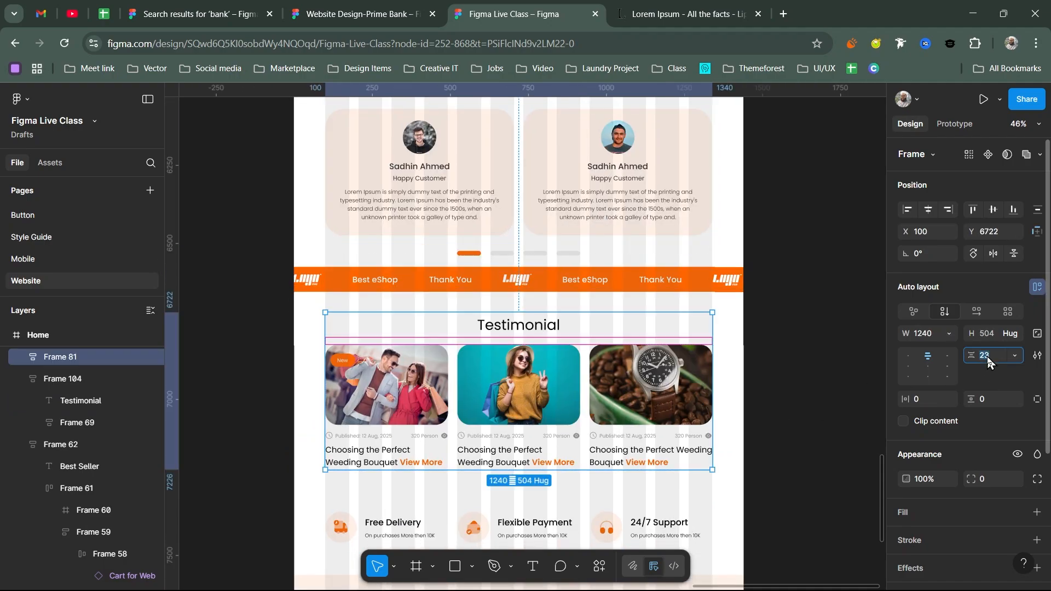
pyautogui.write('50')
pyautogui.press('Return')
pyautogui.scroll(-3, 547, 329)
pyautogui.click(602, 446)
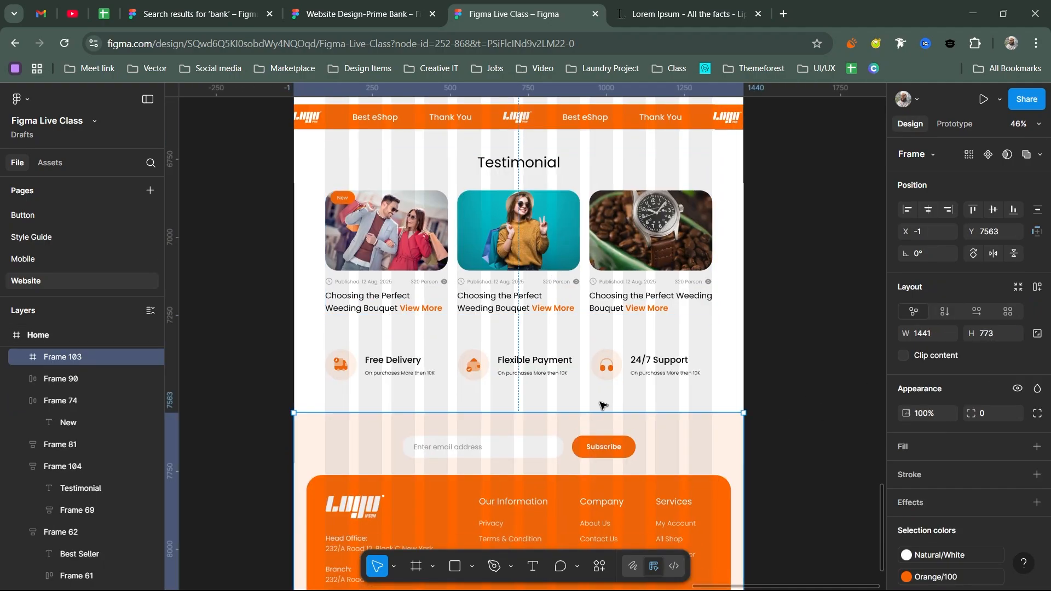
pyautogui.scroll(-3, 601, 405)
pyautogui.scroll(15, 527, 376)
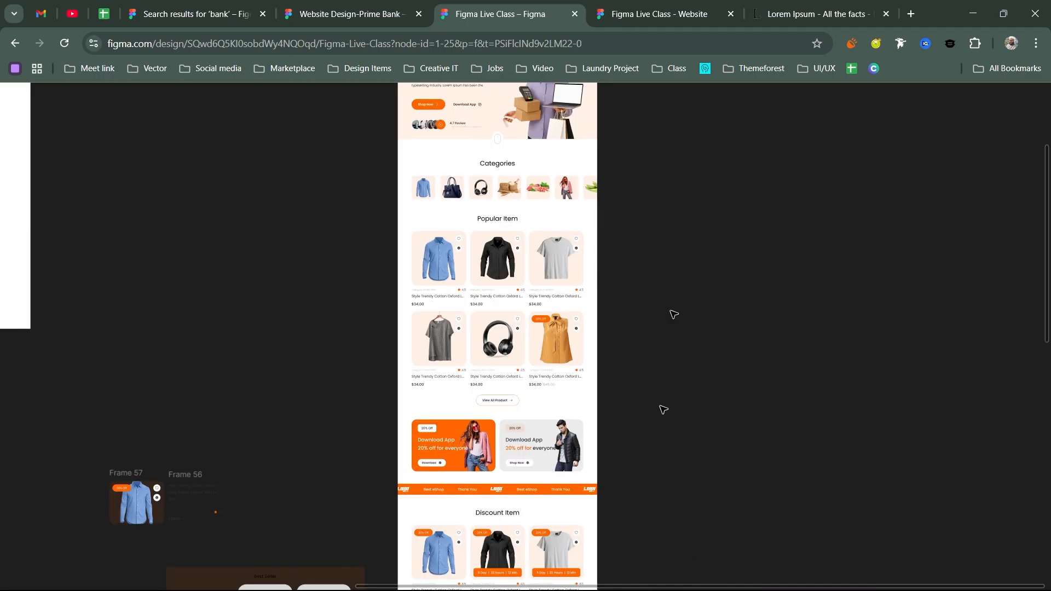
# - Switch to the home page prototype and scroll down to the footer
pyautogui.scroll(-5, 642, 288)
pyautogui.scroll(-8, 645, 289)
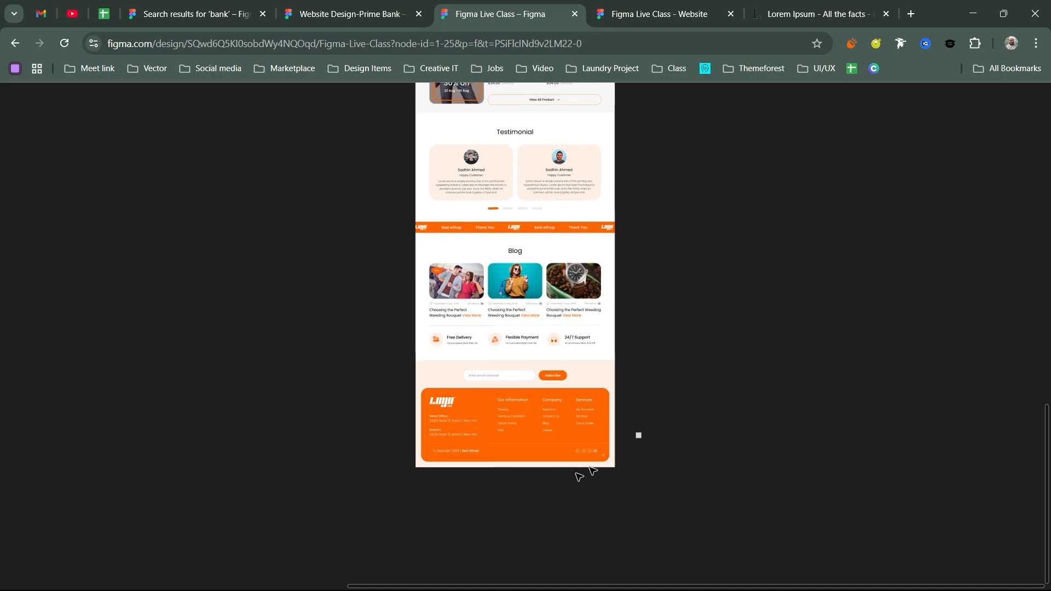
pyautogui.scroll(5, 591, 470)
pyautogui.click(724, 6)
pyautogui.scroll(-10, 673, 310)
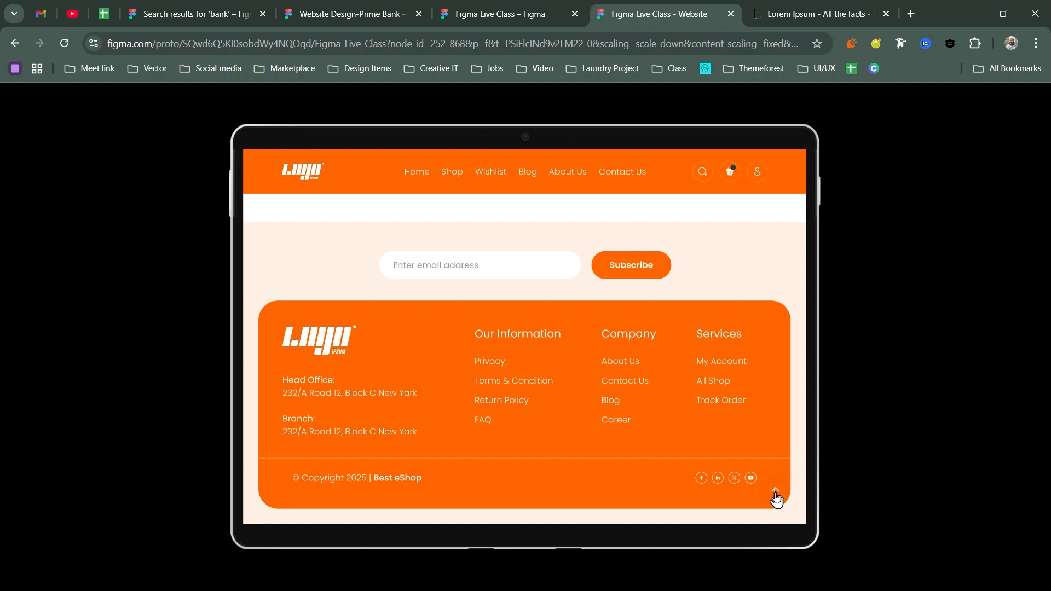
# - Use the footer's back-to-top arrow in the prototype, then return to the design file
pyautogui.moveTo(774, 500)
pyautogui.click(777, 499)
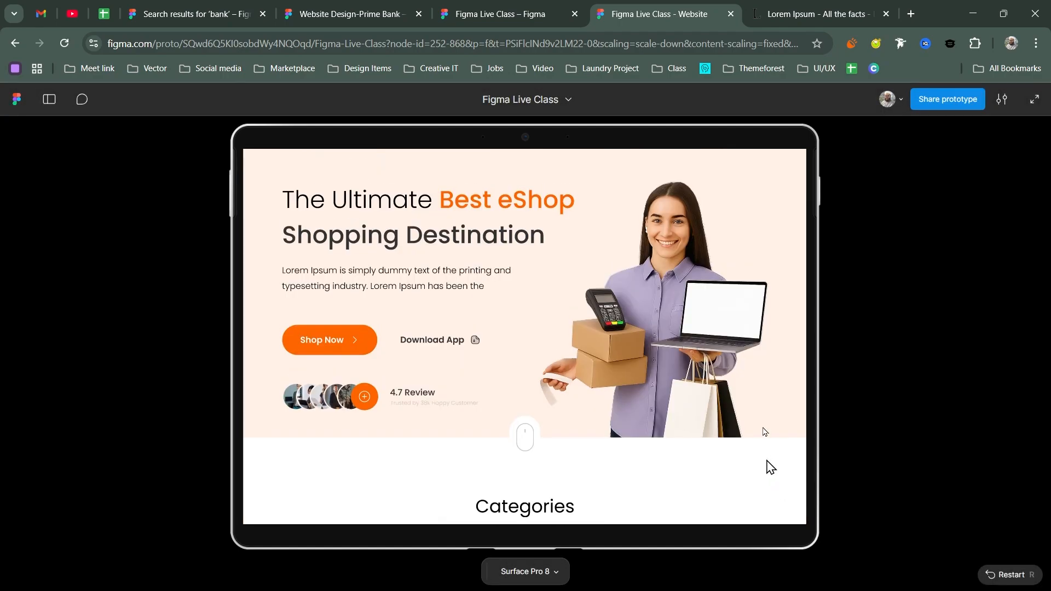
pyautogui.scroll(2, 629, 252)
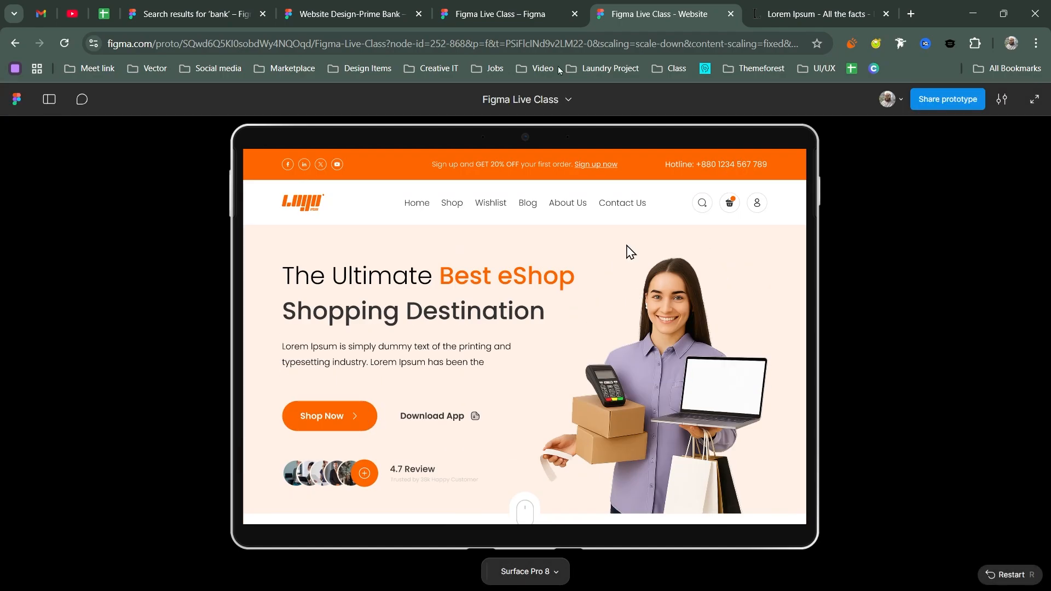
pyautogui.click(484, 6)
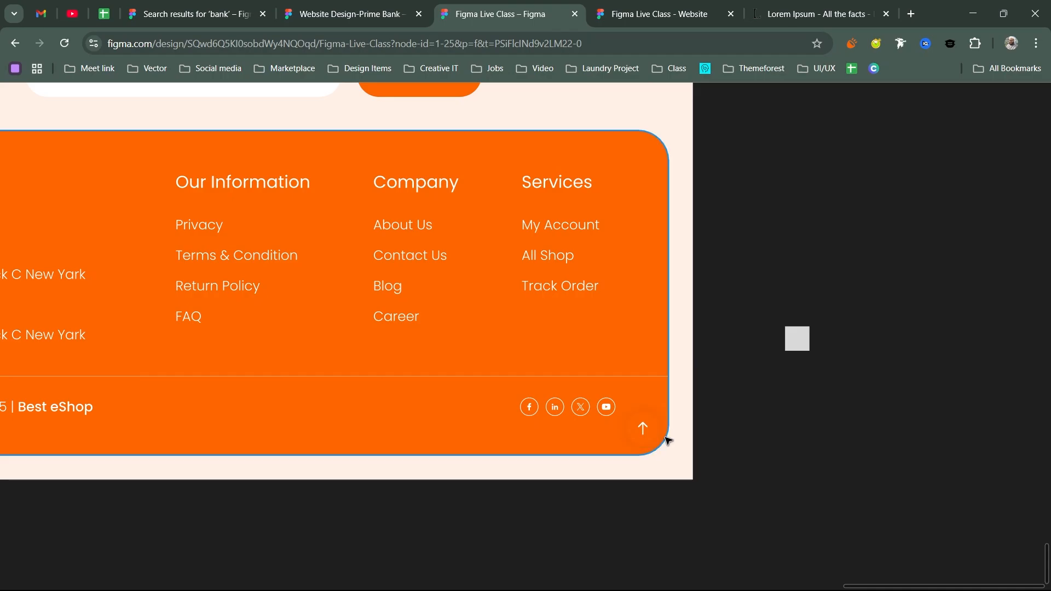
# - Restore the editor panels and view Group 764's Tap → Rectangle 8 prototype interaction
pyautogui.hotkey('ctrl', '\\')
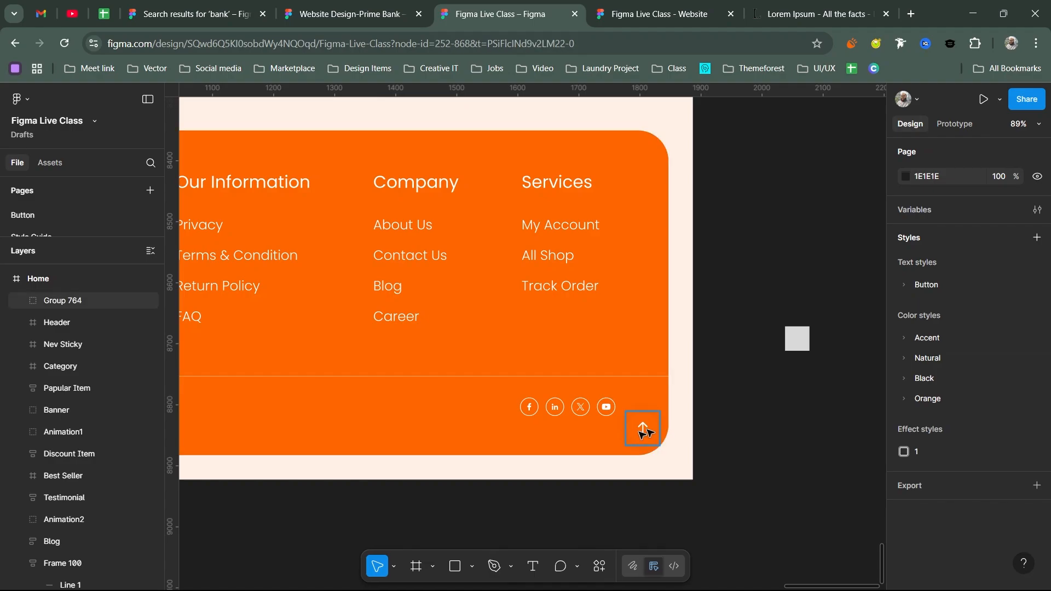
pyautogui.click(645, 431)
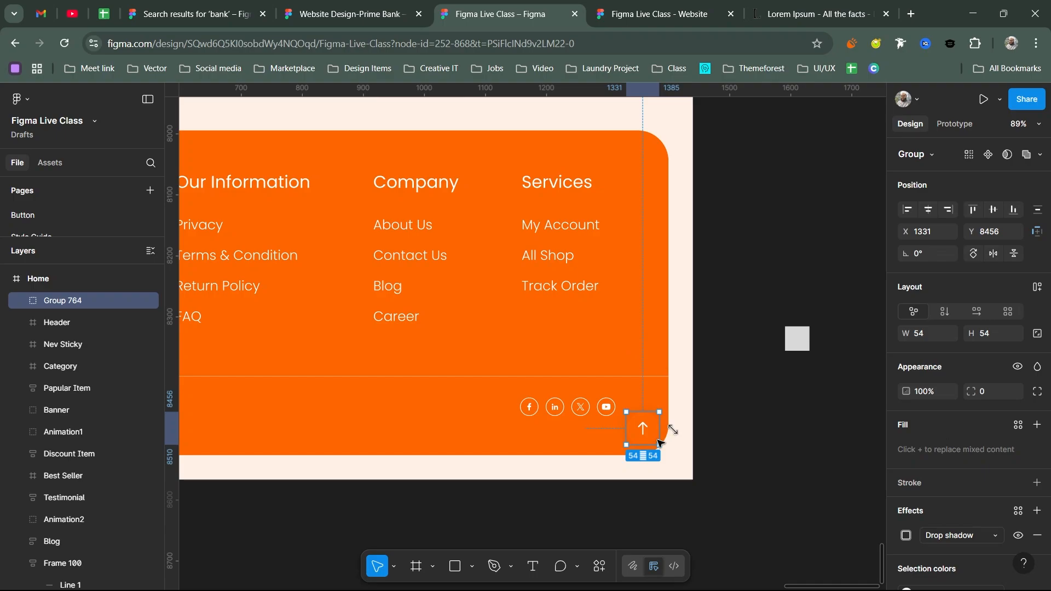
pyautogui.click(953, 124)
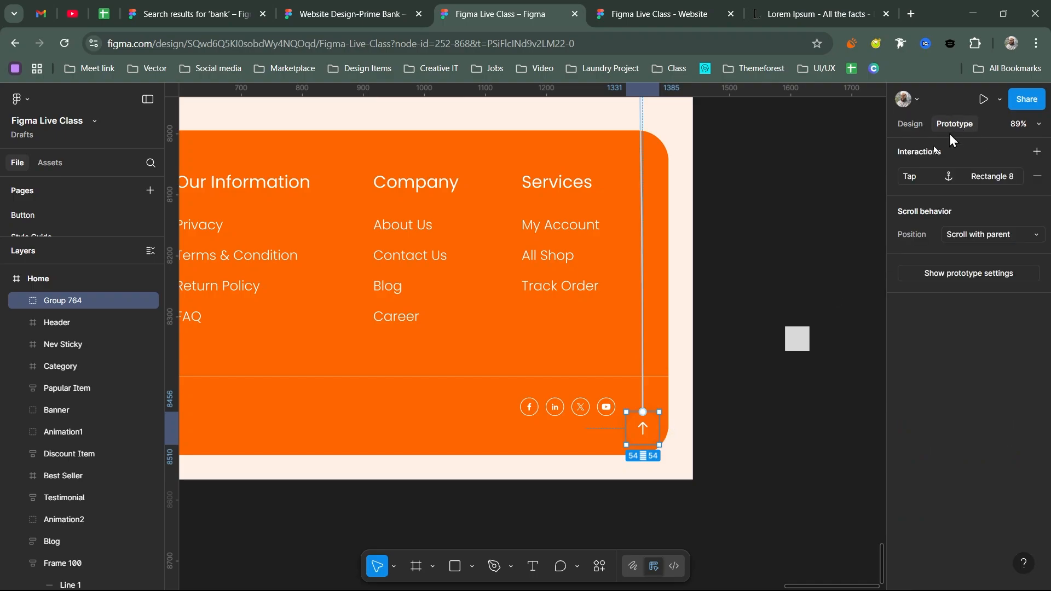
pyautogui.scroll(-5, 745, 251)
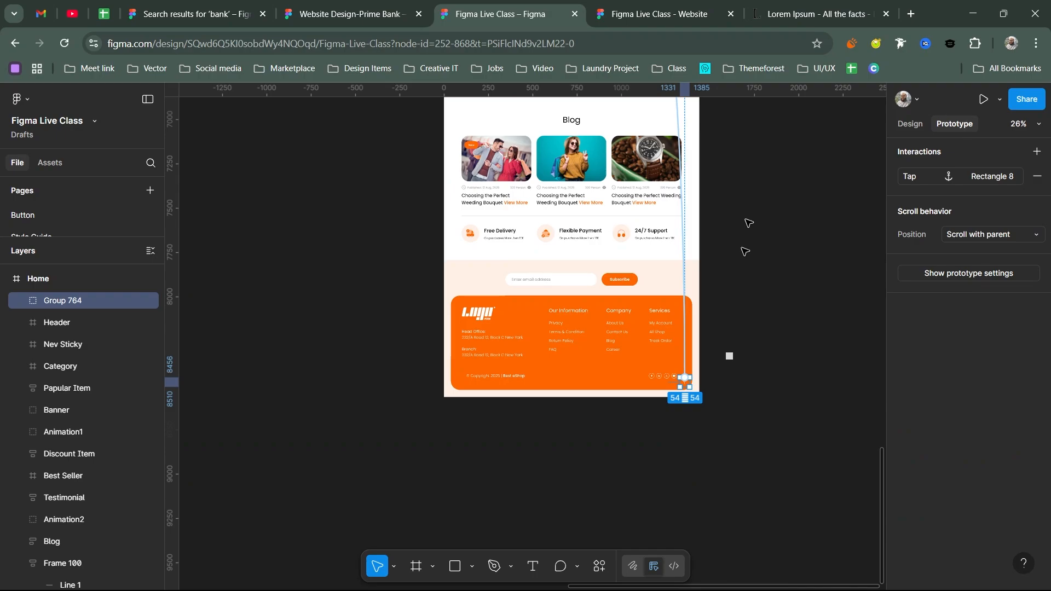
# - Replace the arrow's old interaction with a connection to Rectangle 1 at the page top
pyautogui.press('Delete')
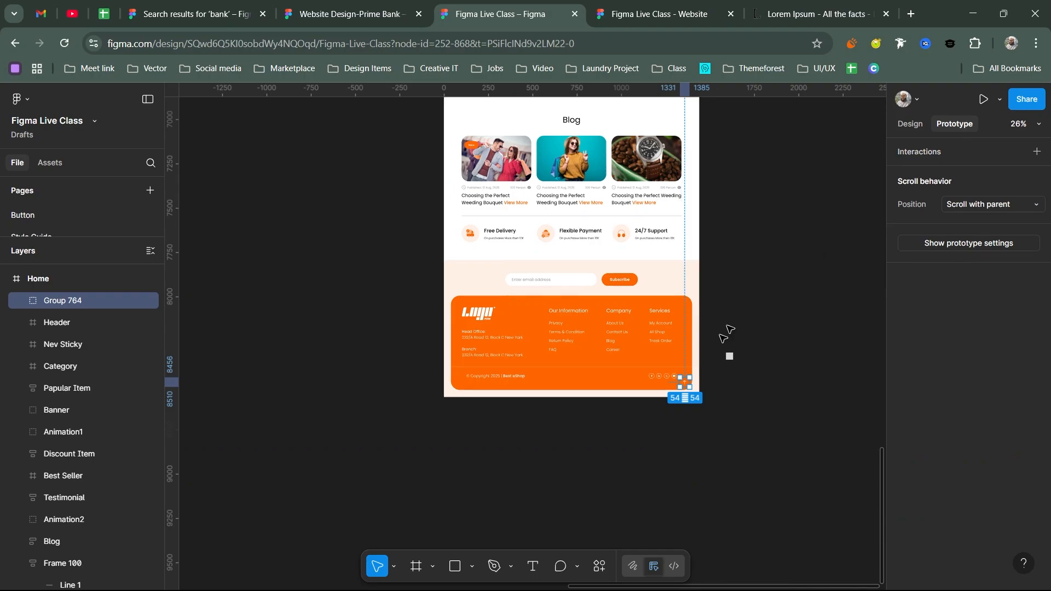
pyautogui.moveTo(690, 383); pyautogui.dragTo(695, 385)
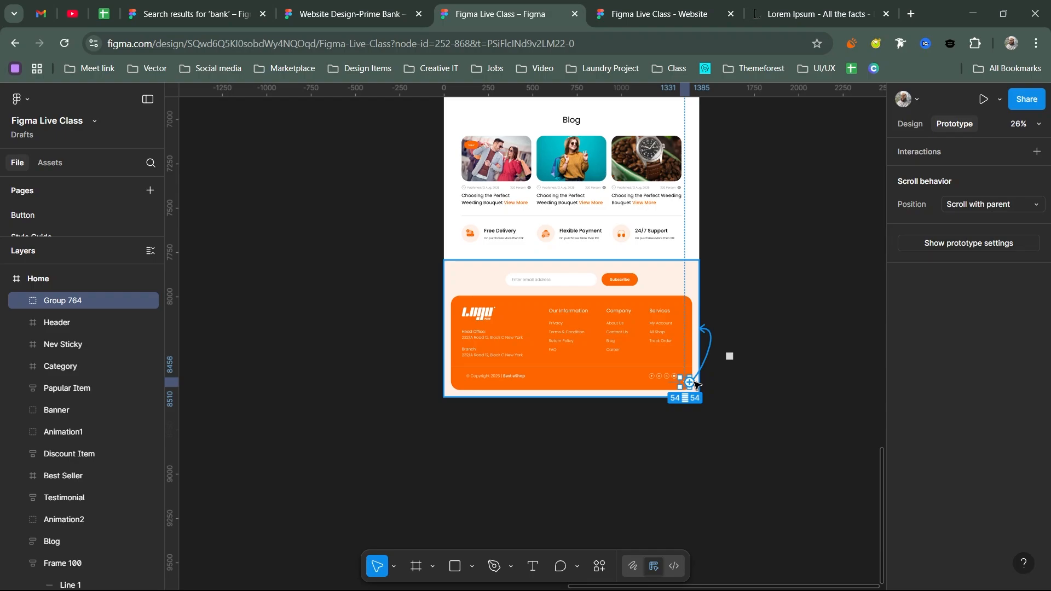
pyautogui.scroll(-3, 695, 384)
pyautogui.moveTo(695, 384); pyautogui.dragTo(620, 392)
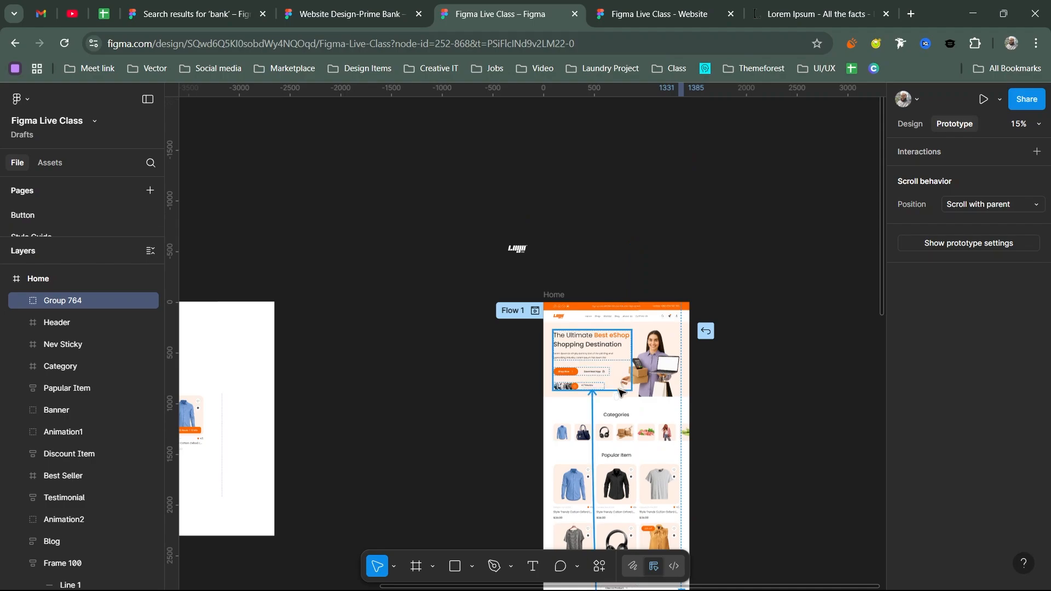
pyautogui.moveTo(620, 391); pyautogui.dragTo(653, 397)
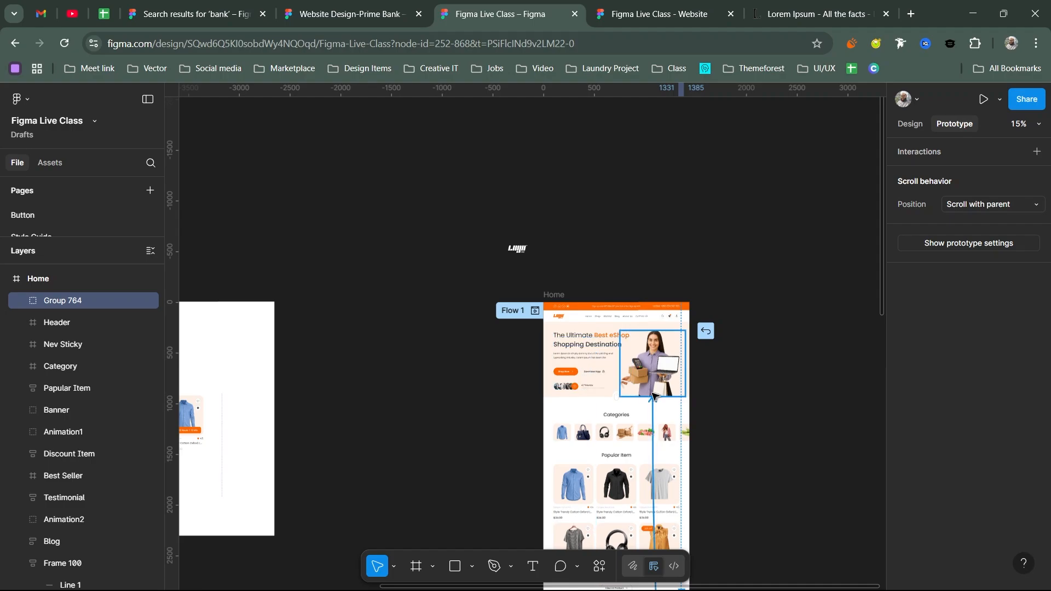
pyautogui.moveTo(654, 396); pyautogui.dragTo(581, 312)
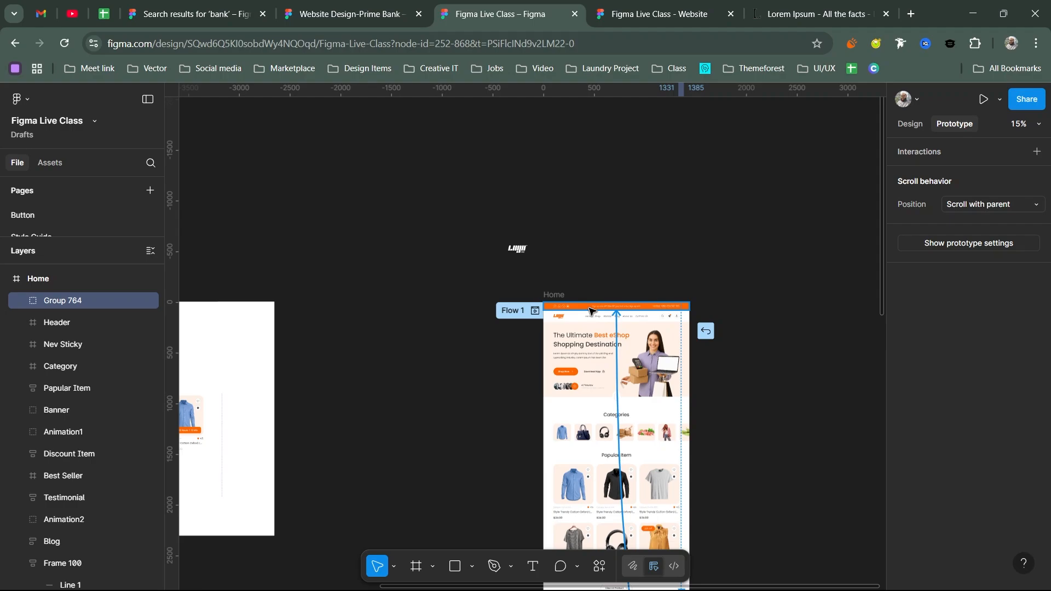
pyautogui.moveTo(590, 311); pyautogui.dragTo(421, 177)
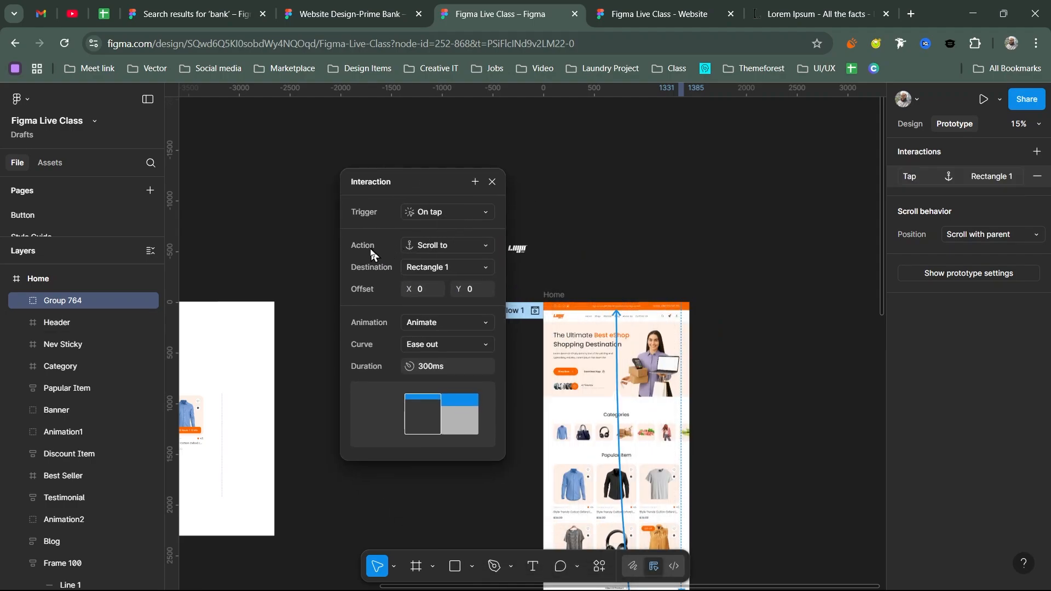
# - Set the action to Scroll to with an animated 300ms ease-out, then preview it
pyautogui.click(446, 247)
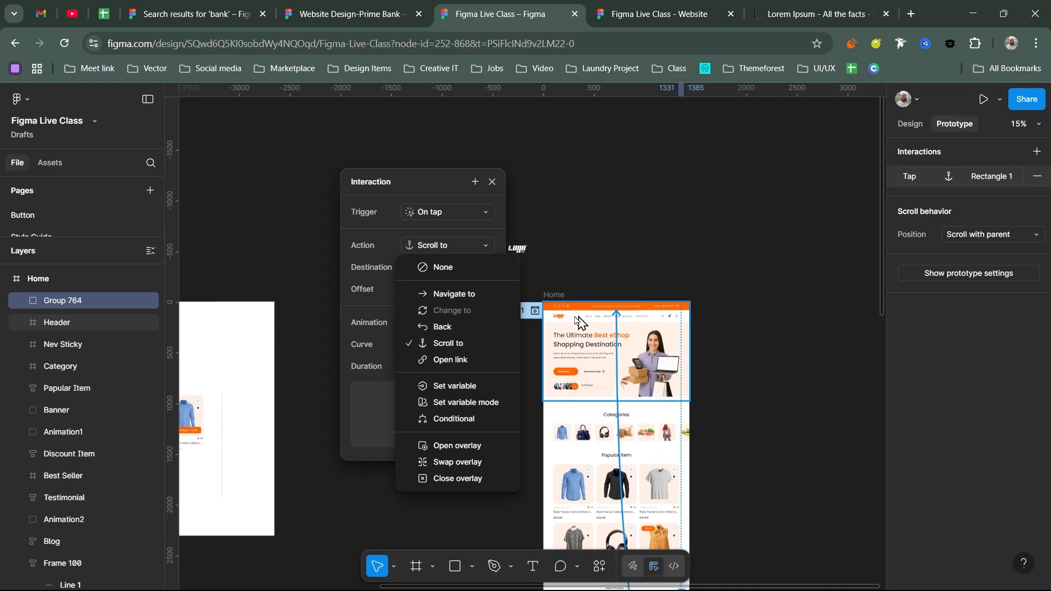
pyautogui.click(439, 343)
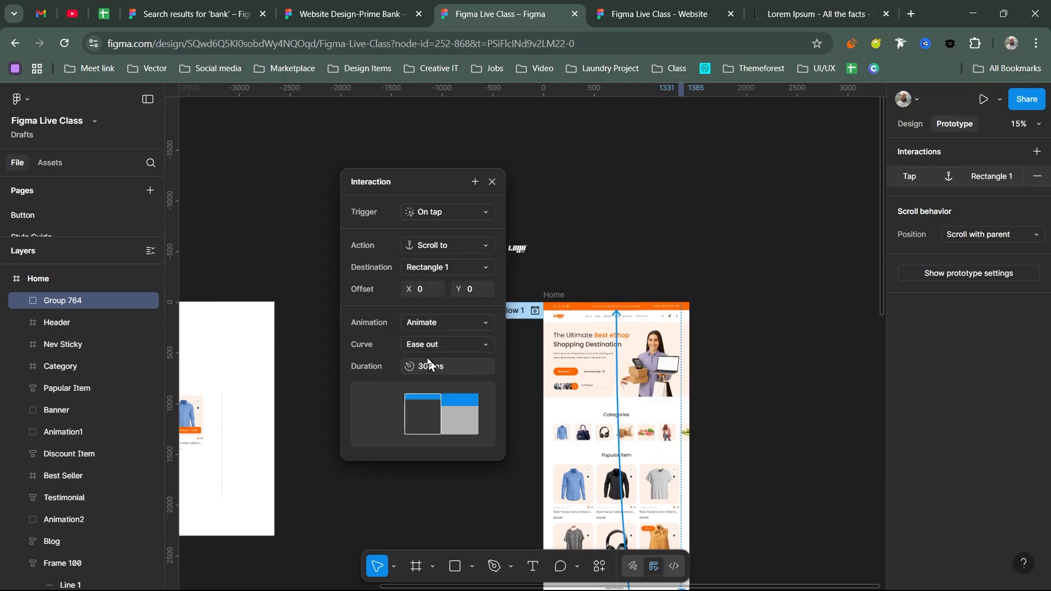
pyautogui.click(432, 324)
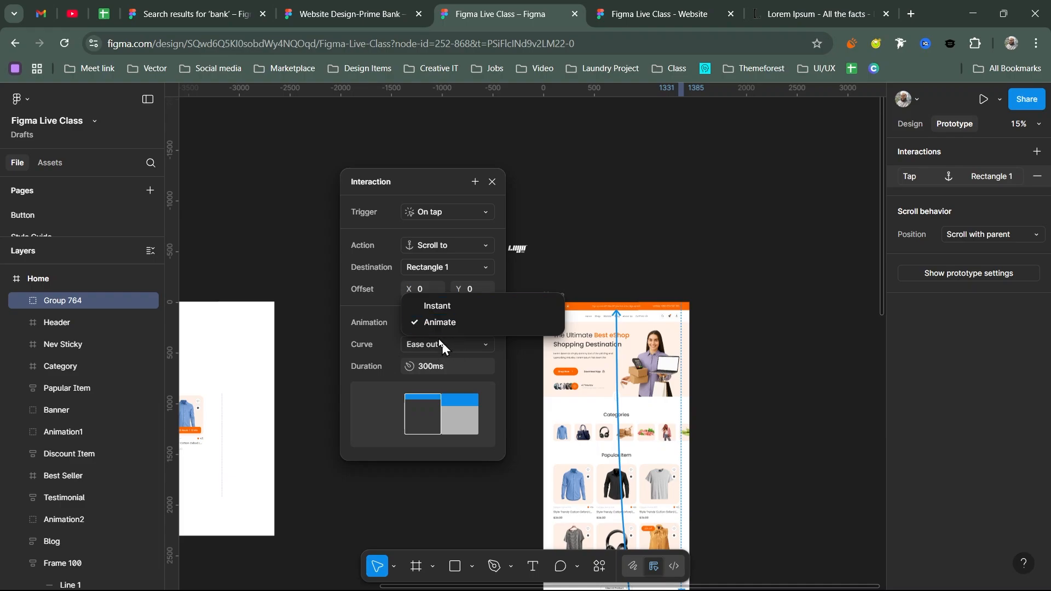
pyautogui.click(443, 367)
pyautogui.click(447, 369)
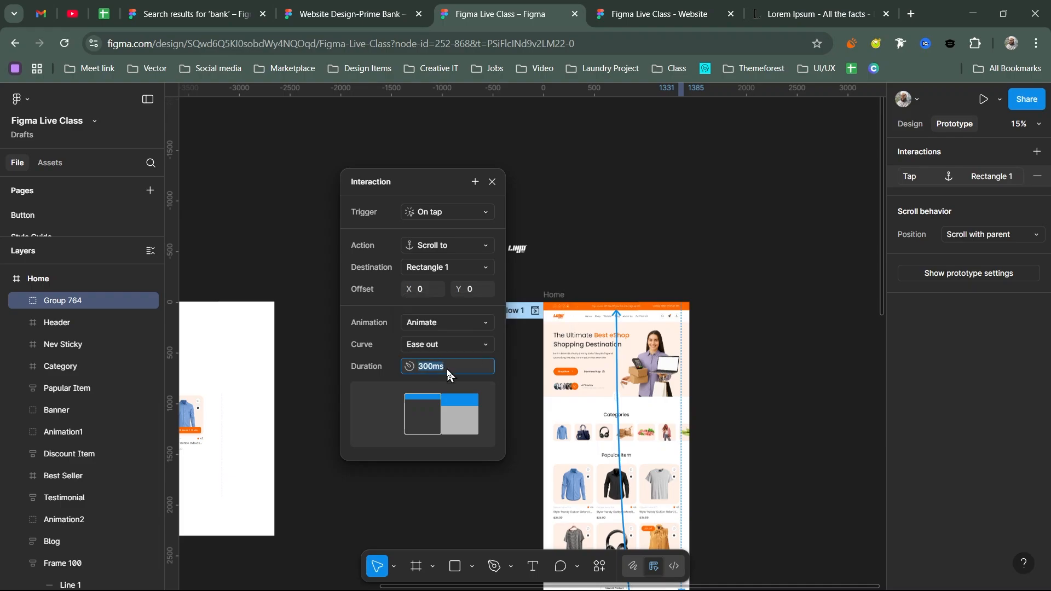
pyautogui.click(651, 13)
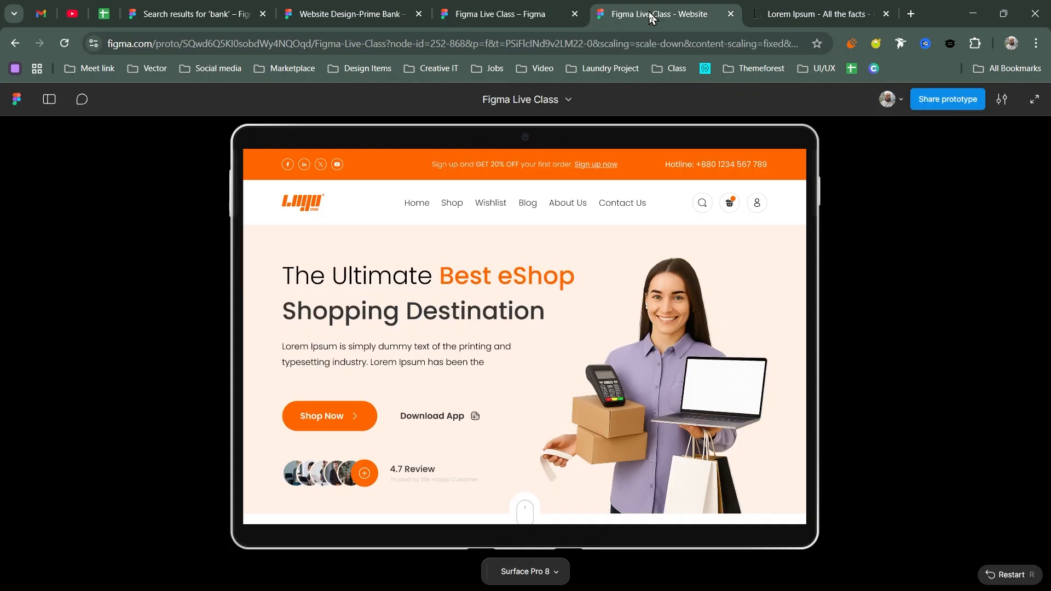
# - Test the back-to-top arrow in the preview, then close the interaction settings in the editor
pyautogui.scroll(-15, 740, 333)
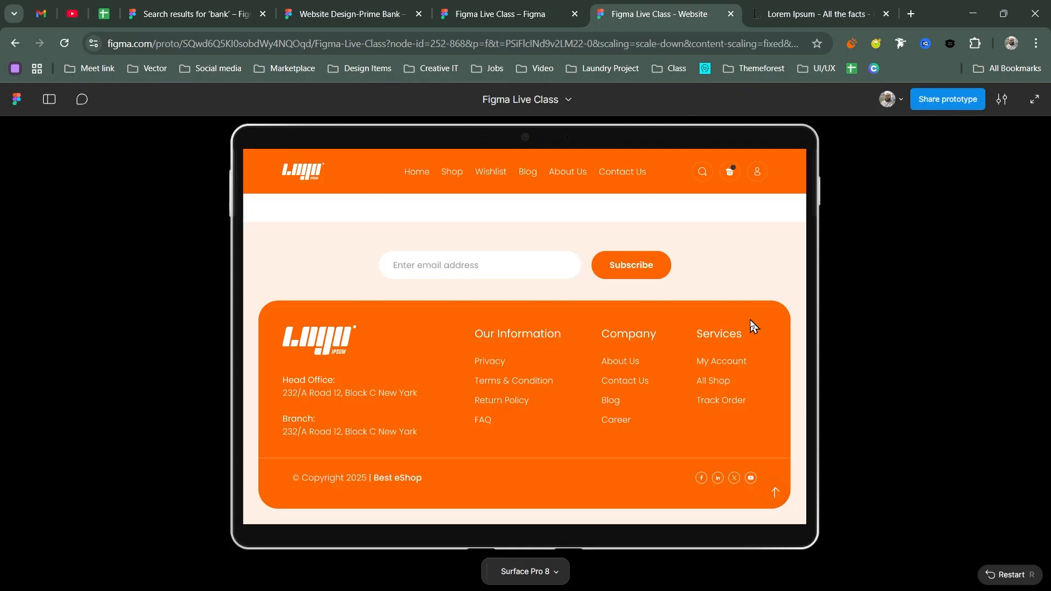
pyautogui.click(776, 494)
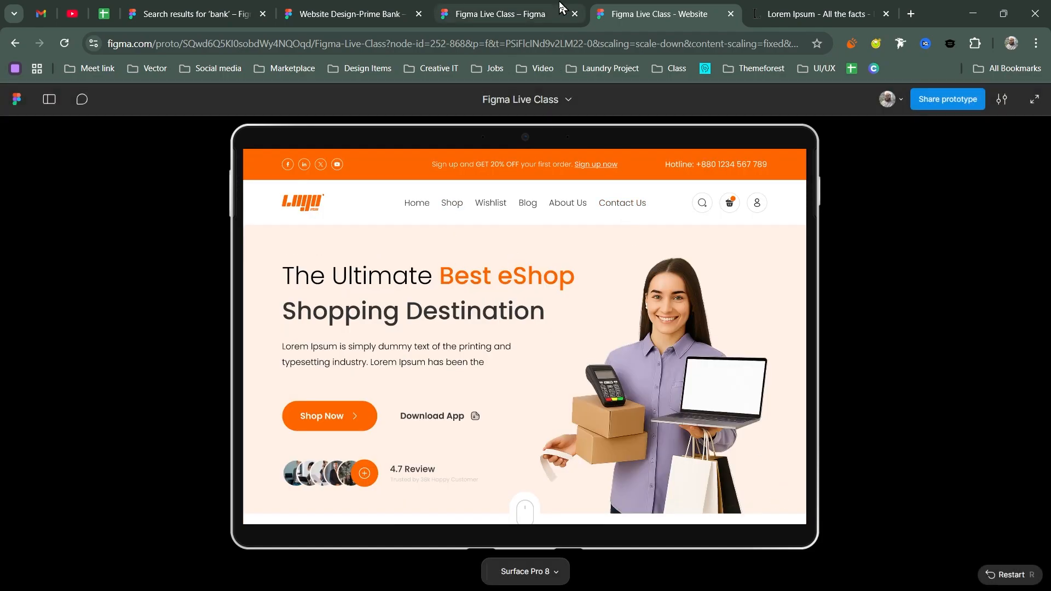
pyautogui.click(537, 12)
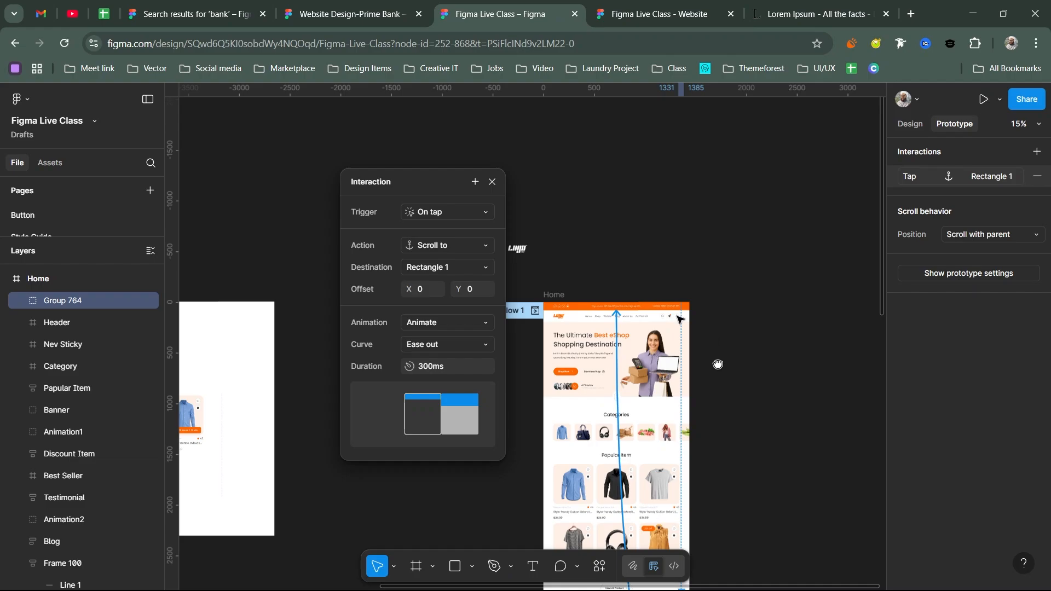
pyautogui.scroll(-5, 717, 365)
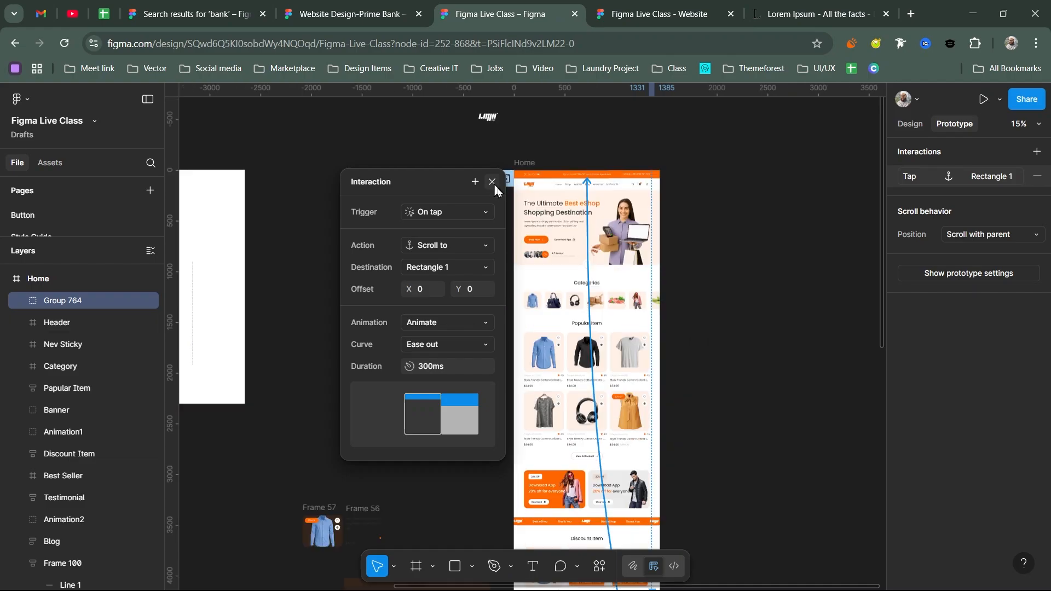
pyautogui.click(492, 181)
# - Recheck the prototype preview and return to the design editor
pyautogui.scroll(-10, 553, 286)
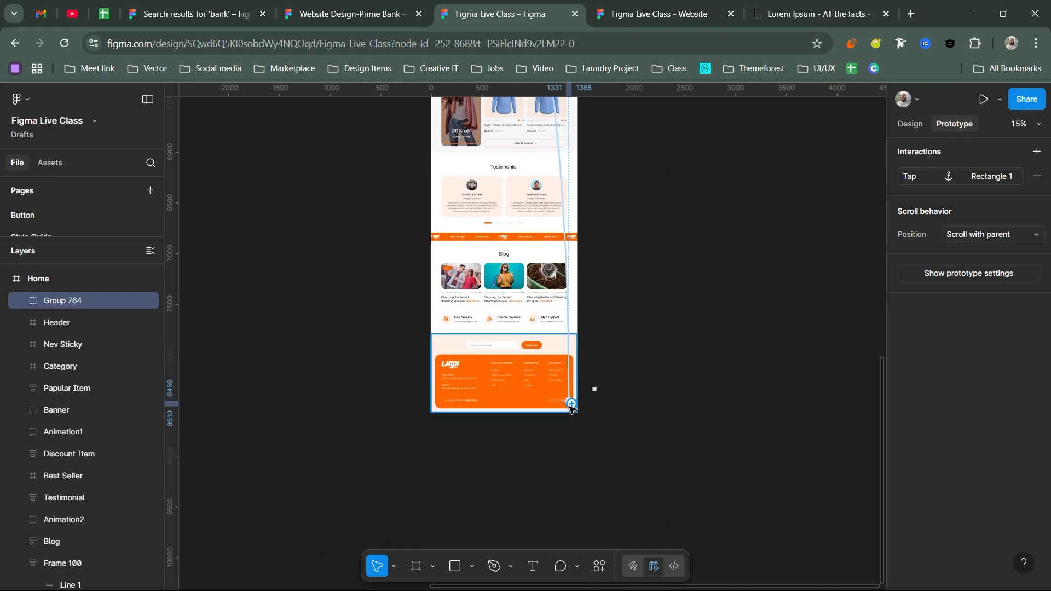
pyautogui.scroll(10, 569, 408)
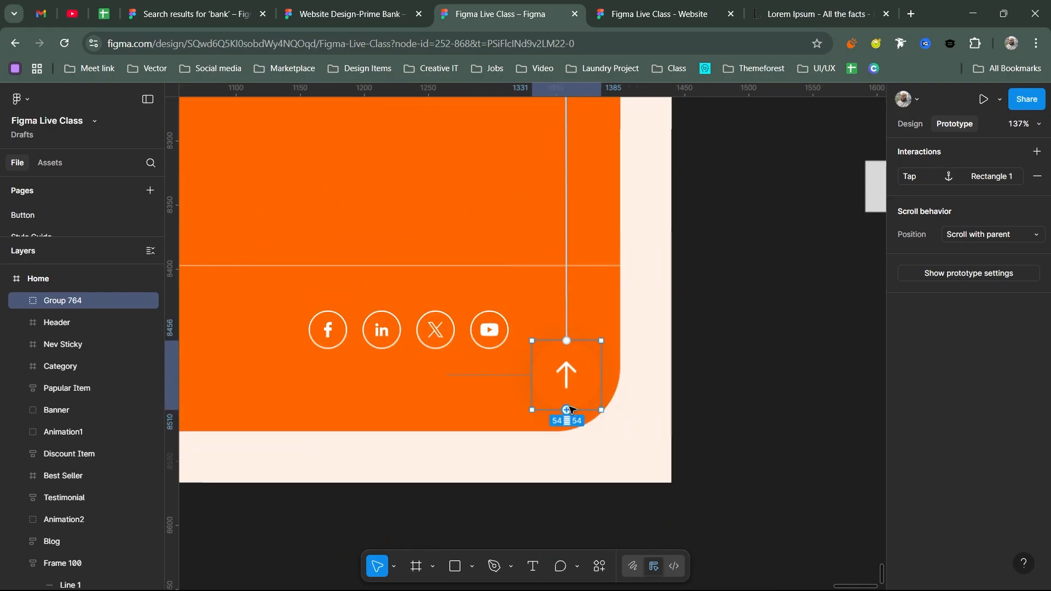
pyautogui.click(651, 14)
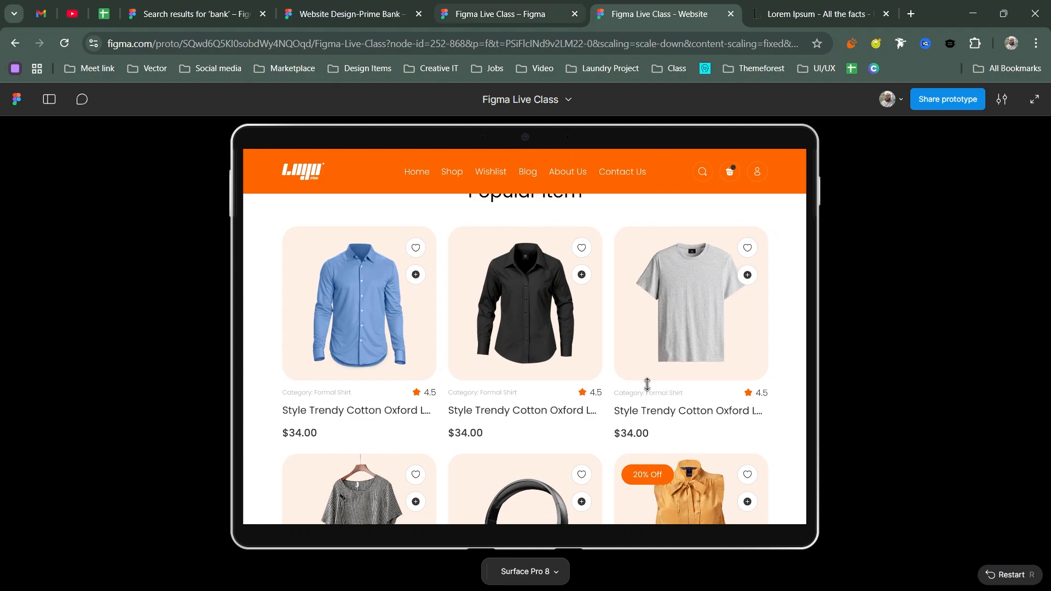
pyautogui.hotkey('ctrl', 'shift', 'Tab')
pyautogui.keyDown('ctrl'); pyautogui.scroll(-10, 620, 275); pyautogui.keyUp('ctrl')
pyautogui.scroll(3, 767, 293)
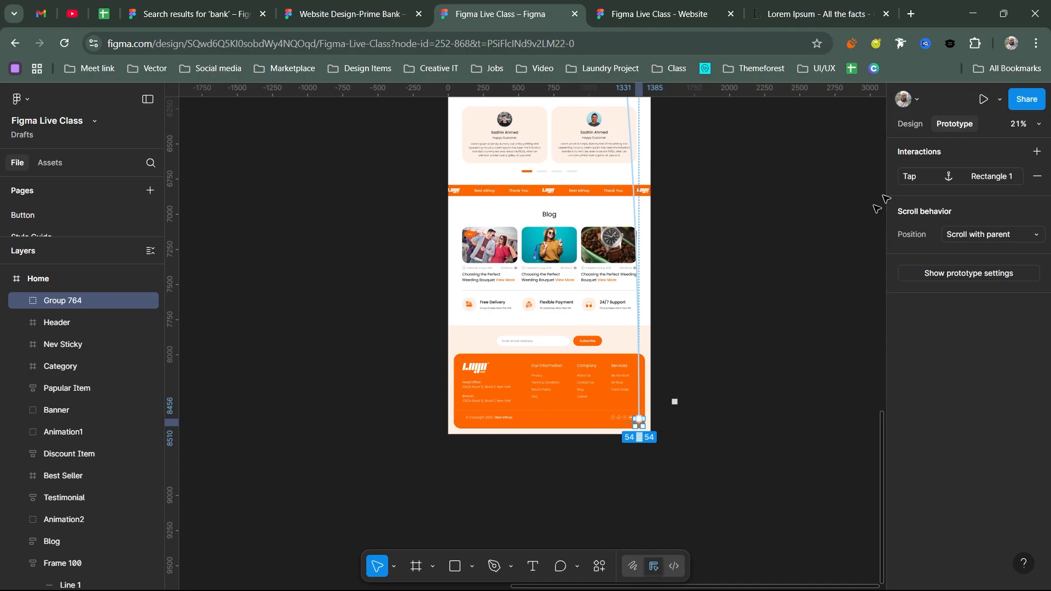
# - Switch the properties panel back to Design and select the Header, Category and Popular Item frames
pyautogui.scroll(15, 582, 312)
pyautogui.hotkey('alt', '8')
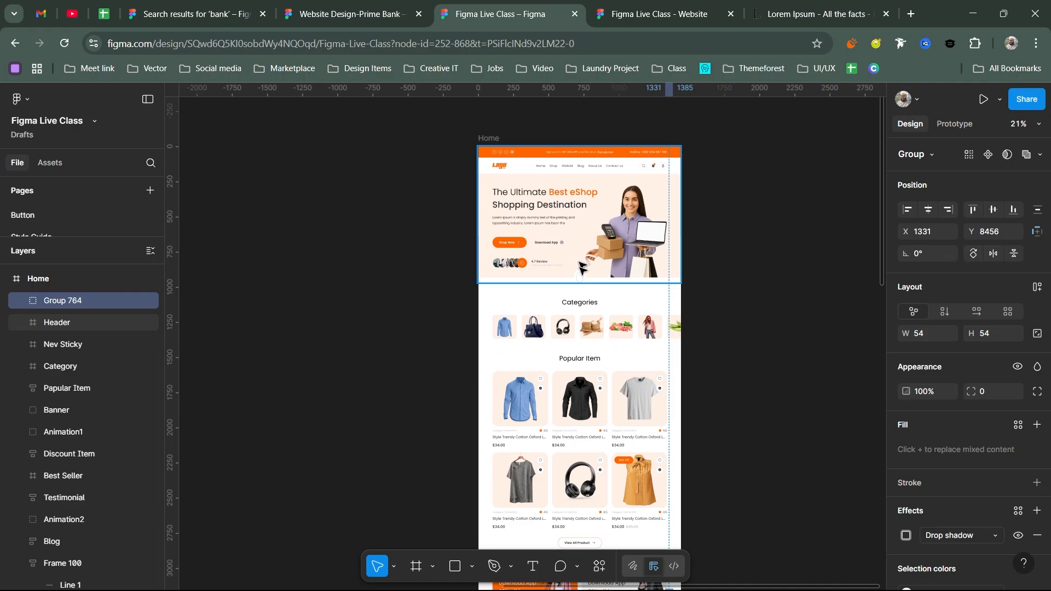
pyautogui.scroll(5, 585, 328)
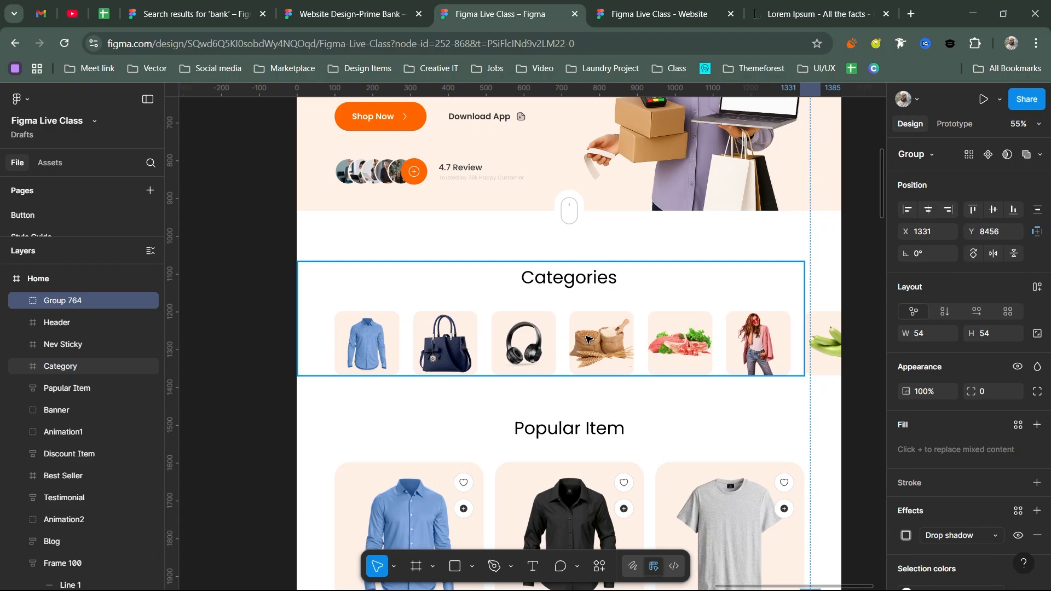
pyautogui.keyDown('shift'); pyautogui.click(586, 339); pyautogui.keyUp('shift')
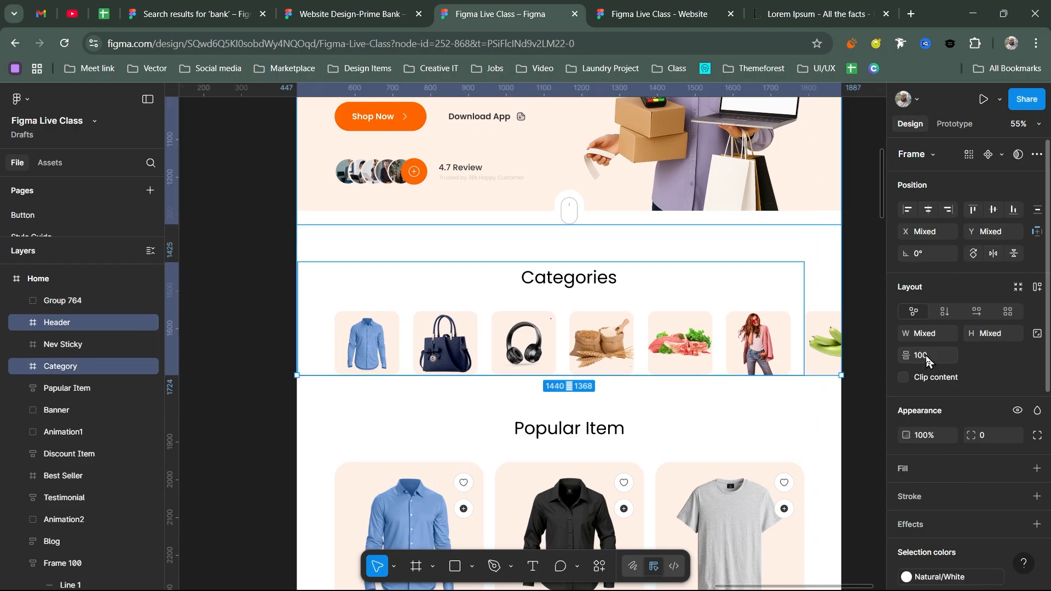
pyautogui.keyDown('shift'); pyautogui.click(663, 450); pyautogui.keyUp('shift')
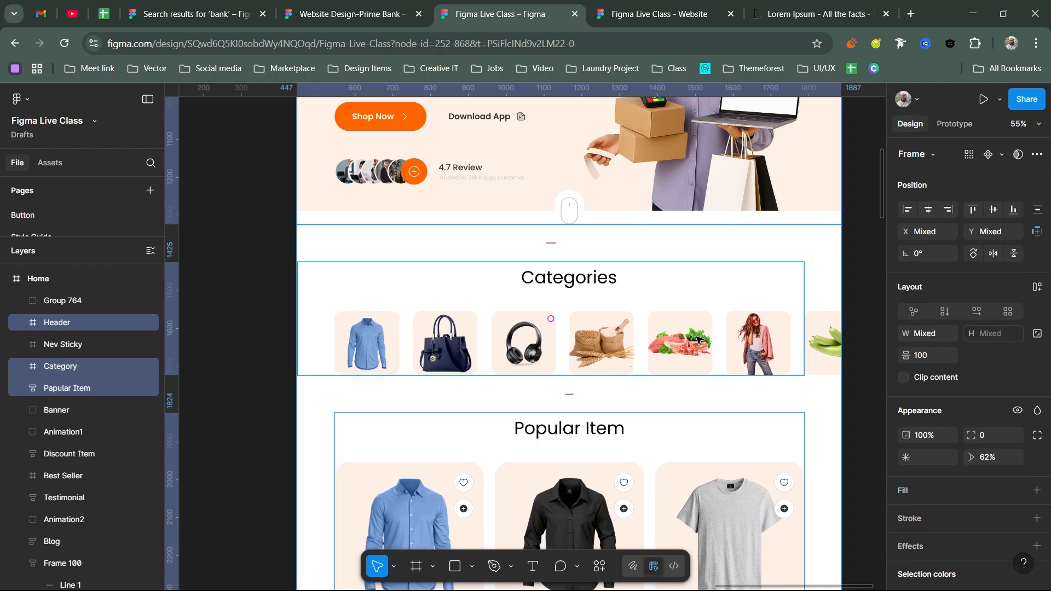
# - Select the Category frame alone, zoom to fit the Home page, and switch to the Website prototype
pyautogui.click(671, 335)
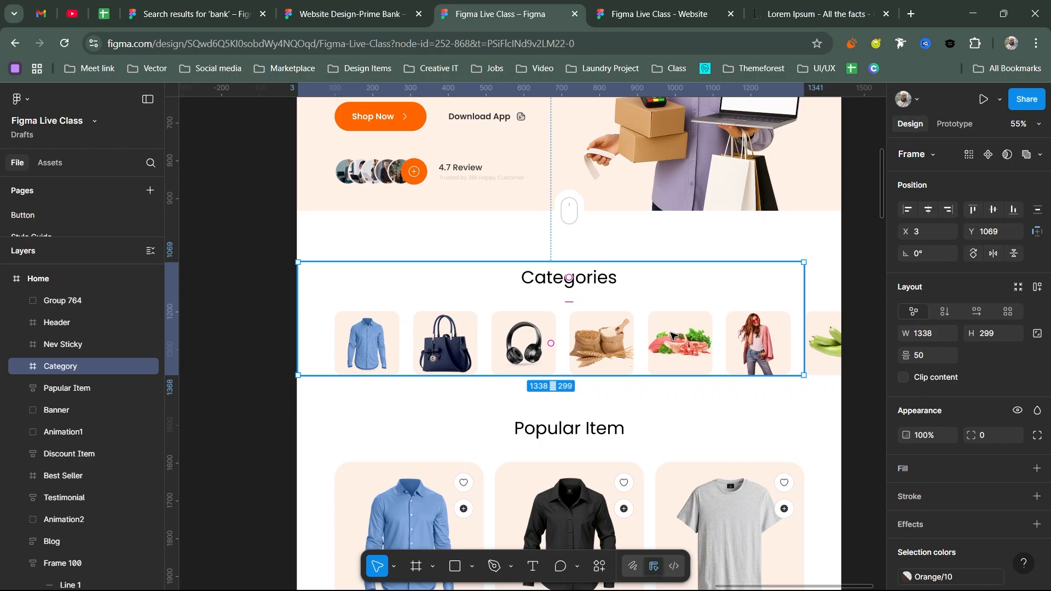
pyautogui.click(704, 272)
pyautogui.hotkey('shift', '1')
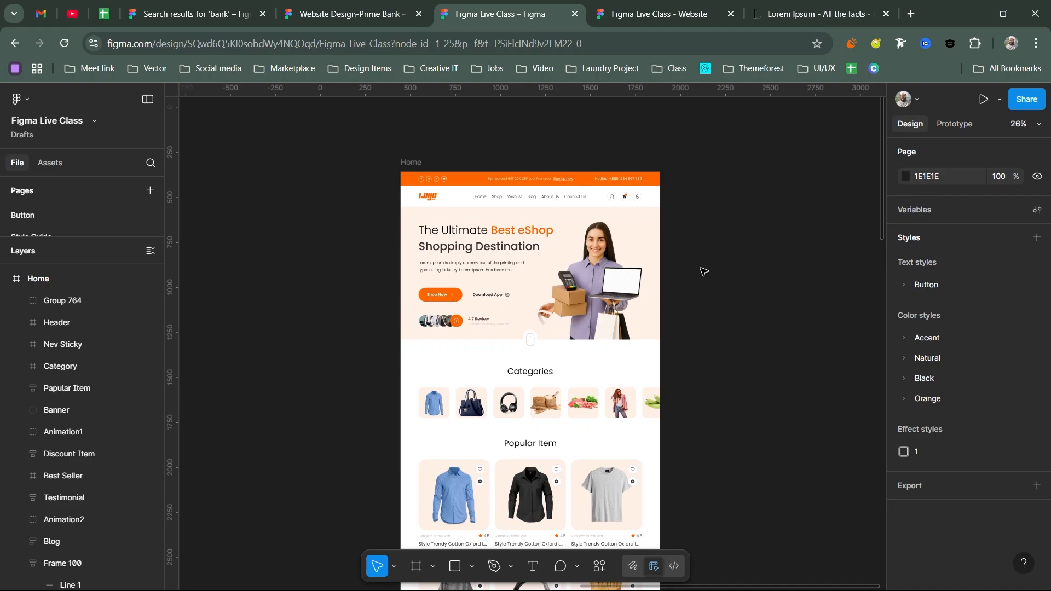
pyautogui.hotkey('ctrl', 'Tab')
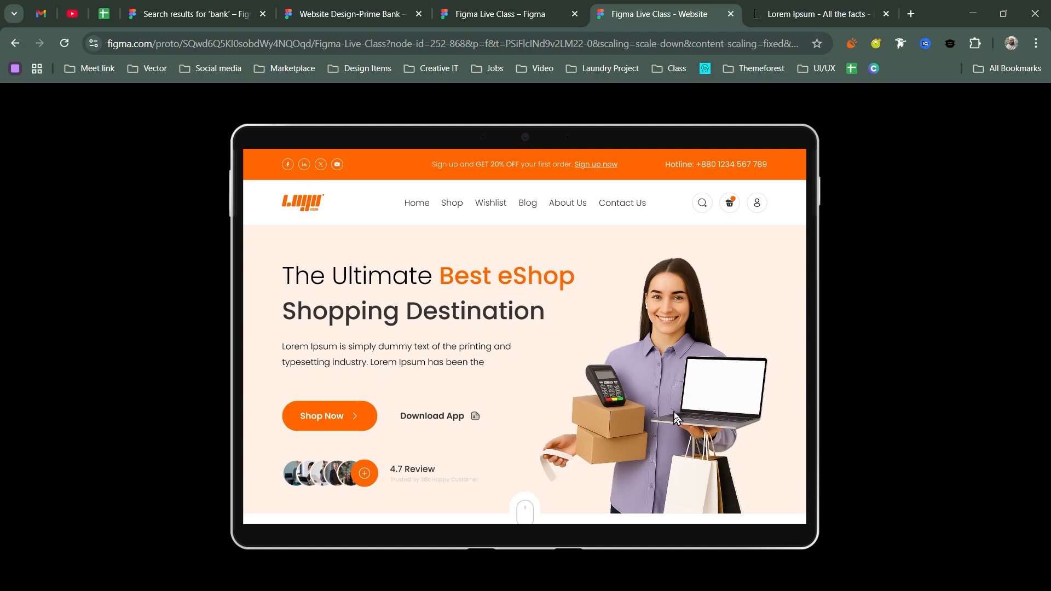
# - Scroll the whole prototype from hero to footer and back, then return to the design file
pyautogui.scroll(-1, 677, 373)
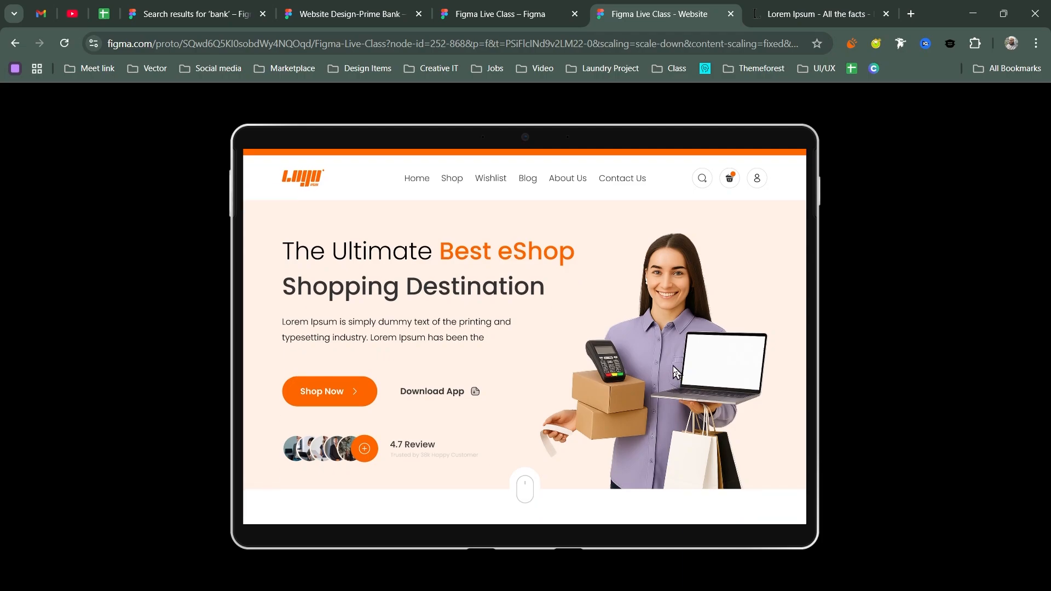
pyautogui.scroll(1, 689, 334)
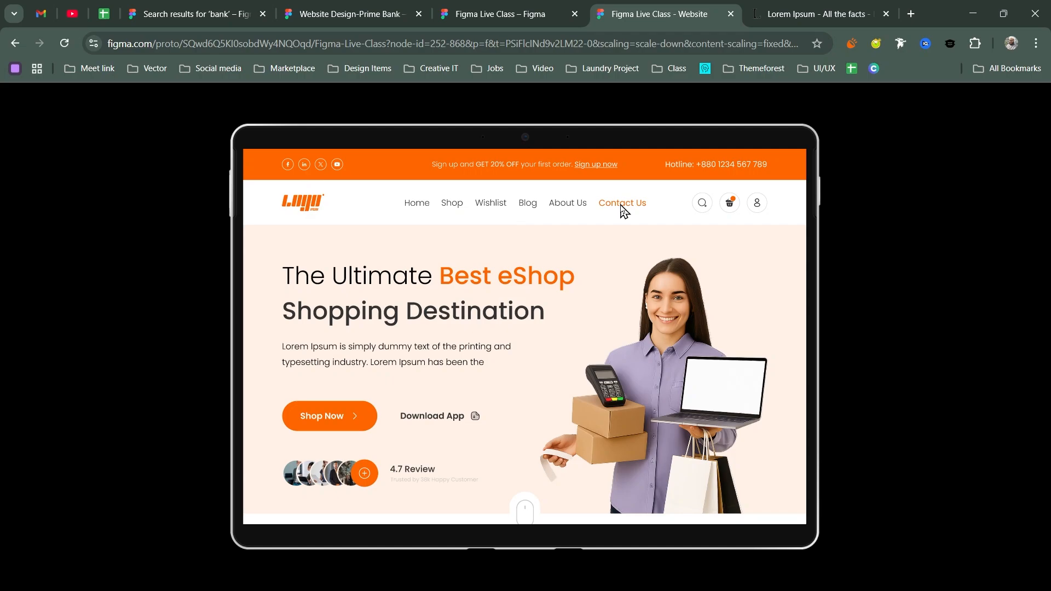
pyautogui.scroll(-3, 533, 321)
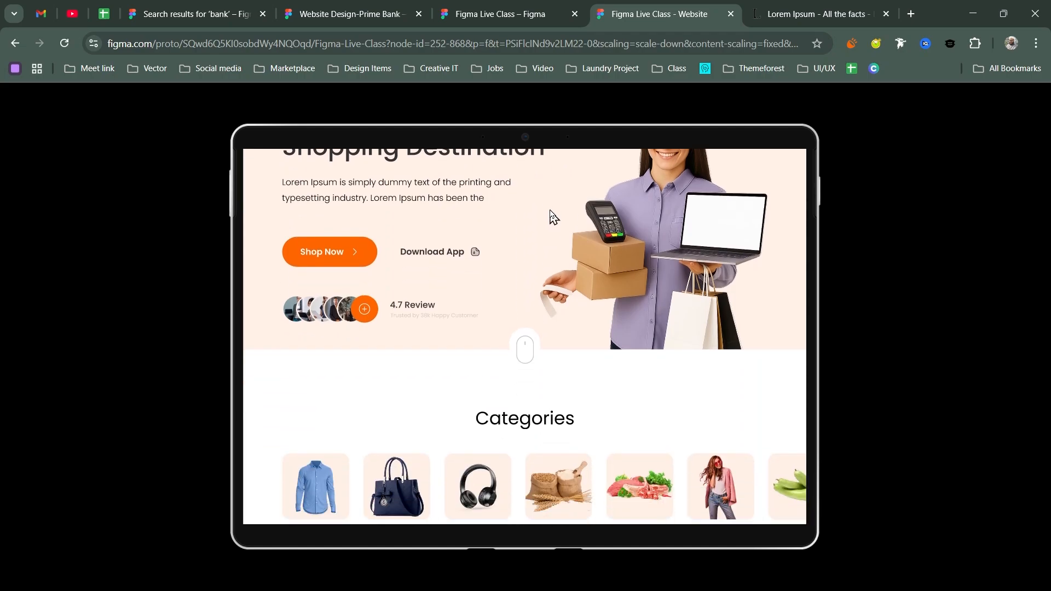
pyautogui.scroll(-3, 639, 268)
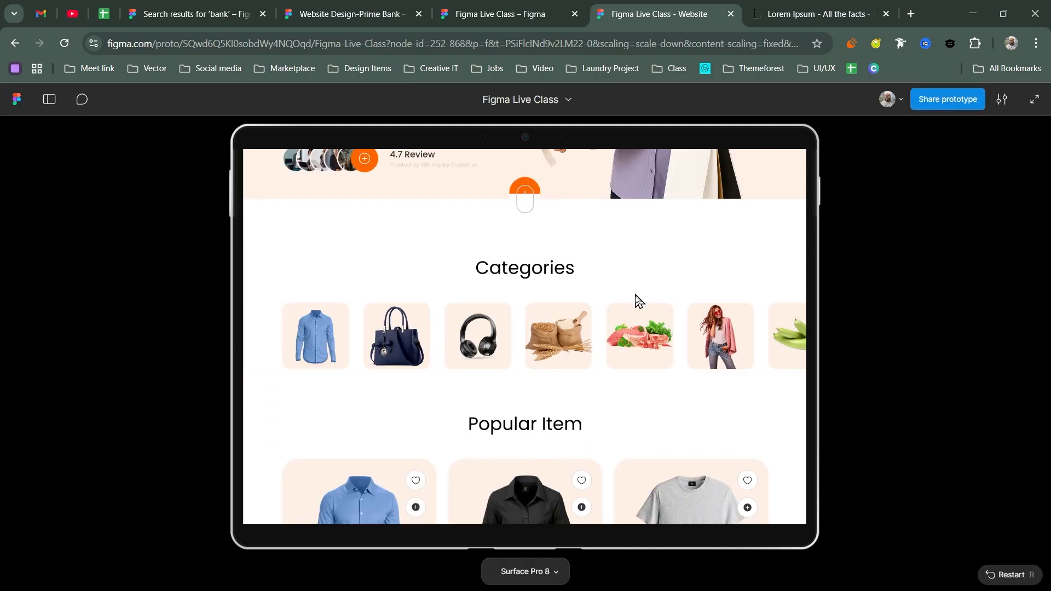
pyautogui.scroll(-2, 599, 219)
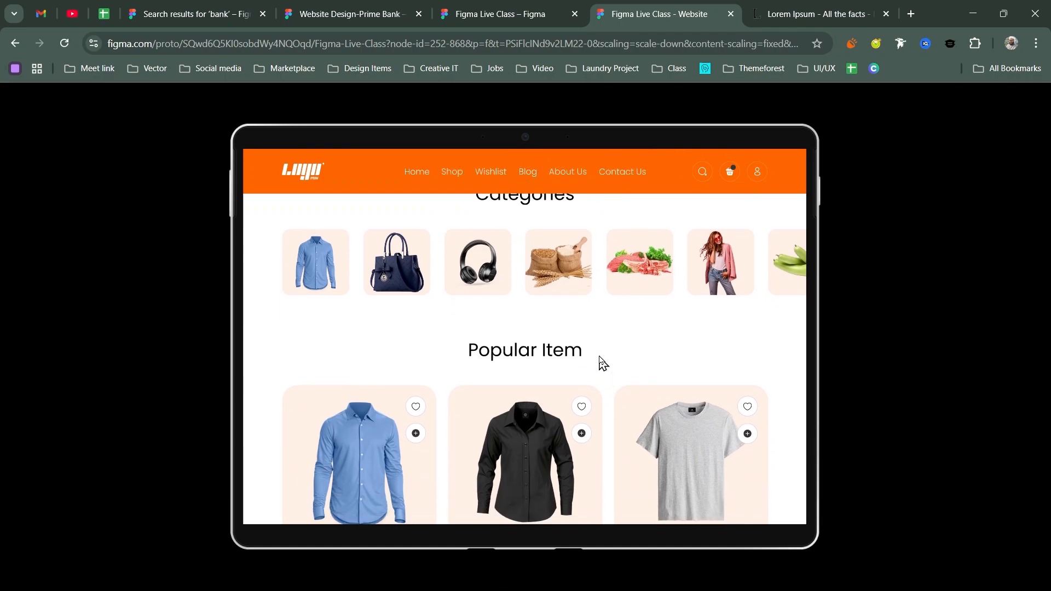
pyautogui.scroll(-5, 602, 362)
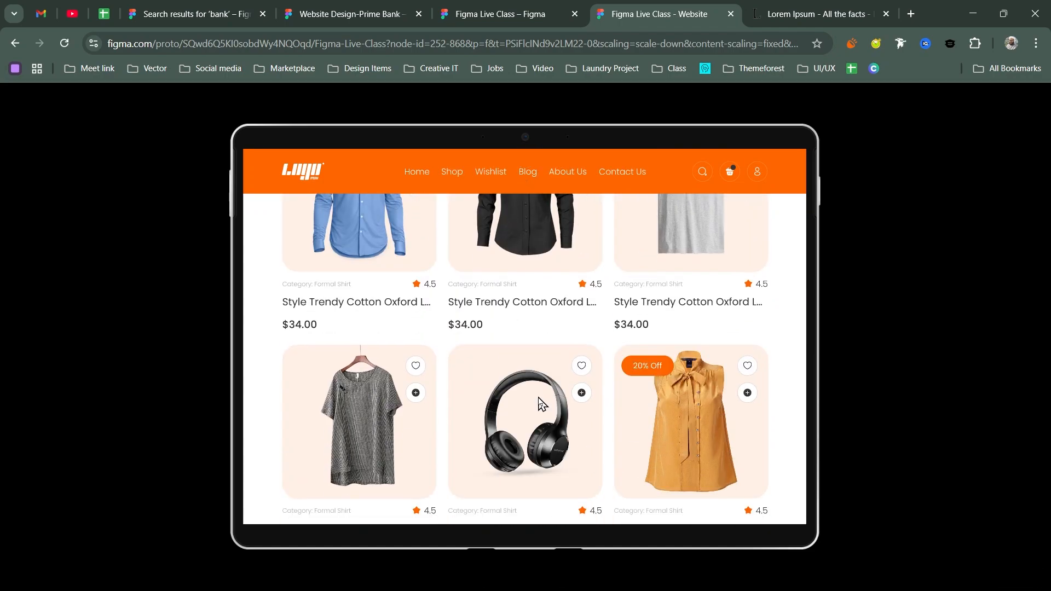
pyautogui.scroll(-3, 542, 404)
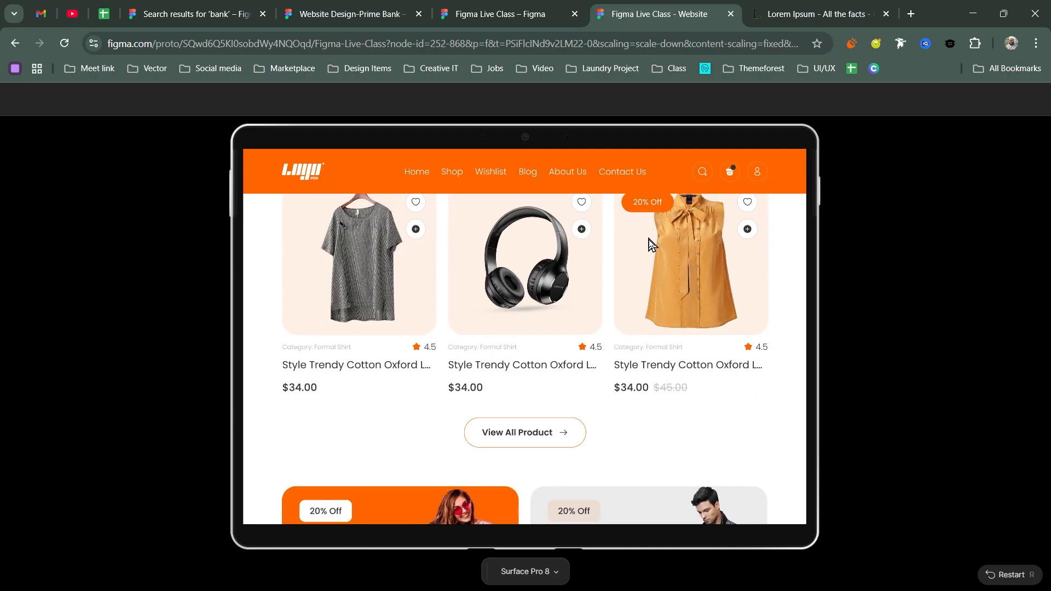
pyautogui.scroll(-7, 556, 301)
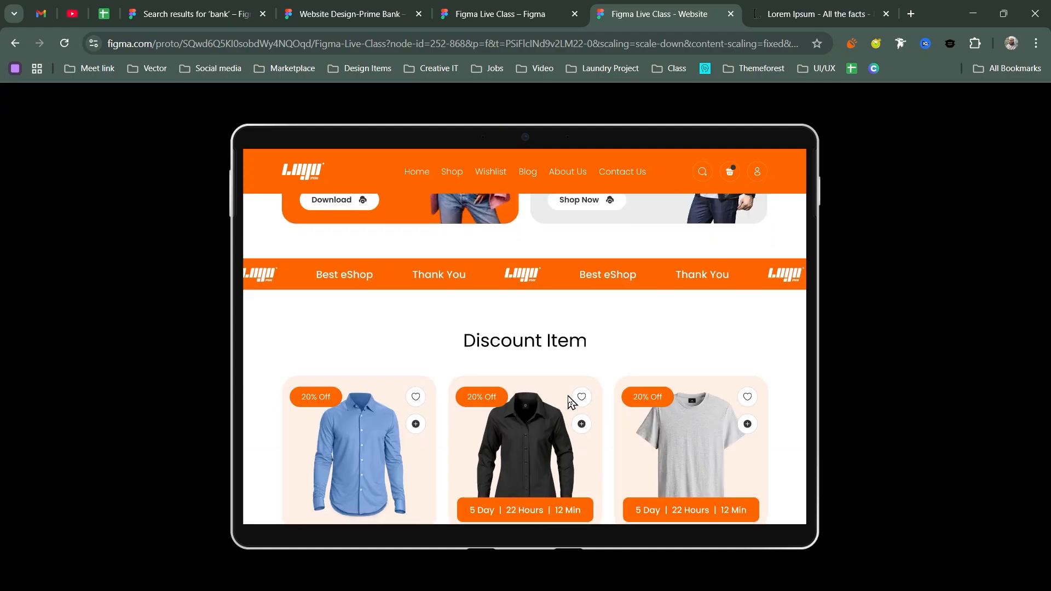
pyautogui.scroll(-2, 569, 402)
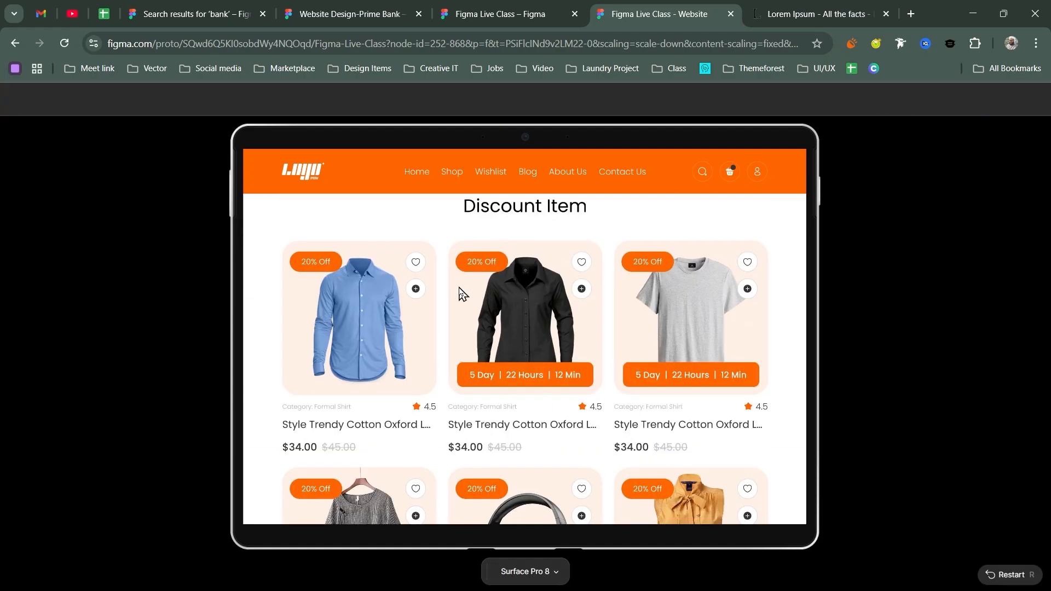
pyautogui.scroll(-7, 541, 344)
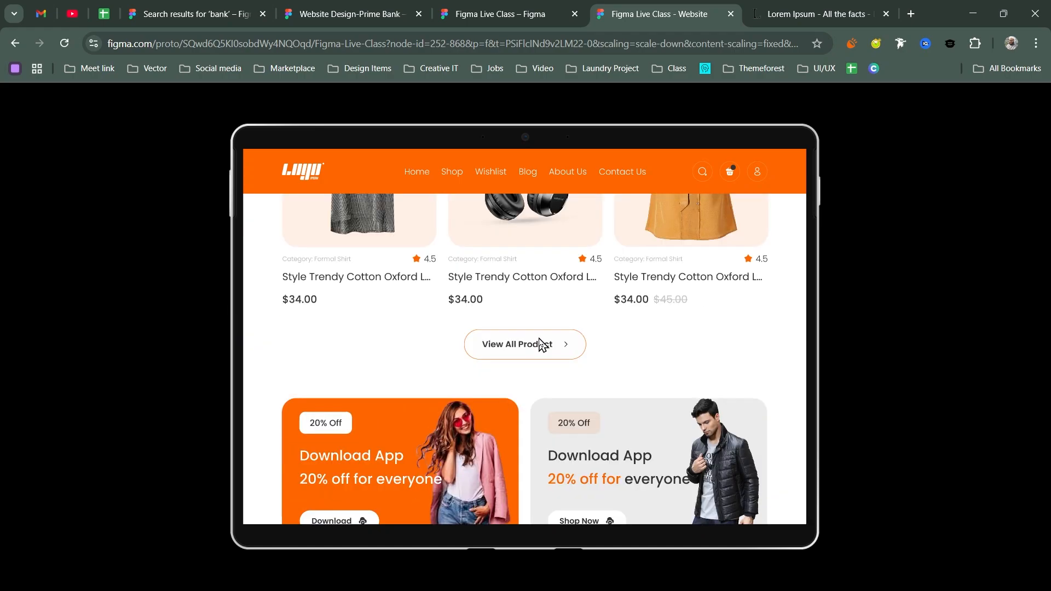
pyautogui.scroll(4, 541, 343)
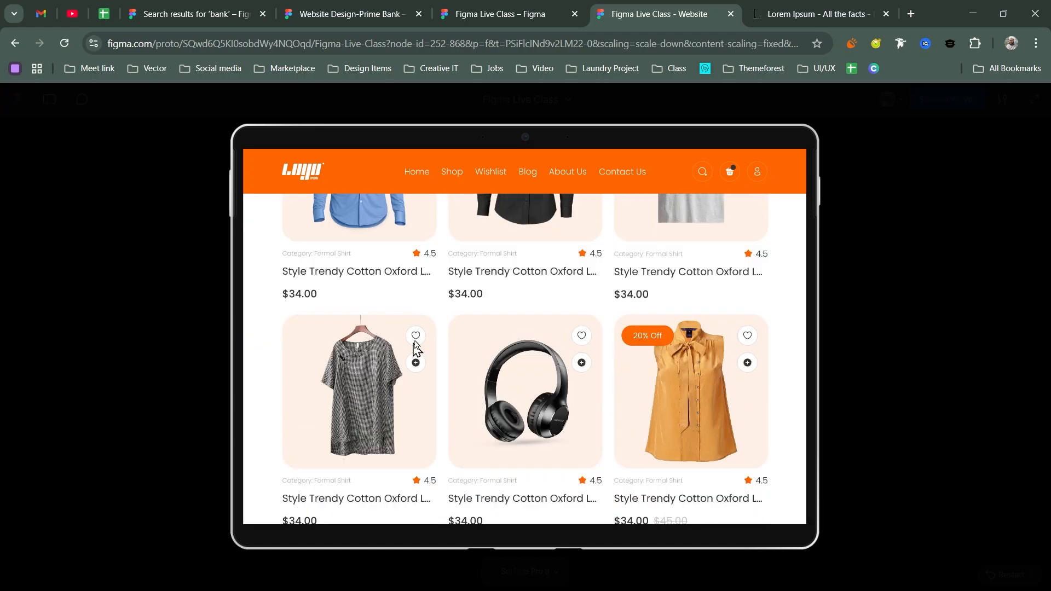
pyautogui.scroll(-2, 458, 451)
pyautogui.scroll(7, 467, 453)
pyautogui.scroll(-2, 463, 399)
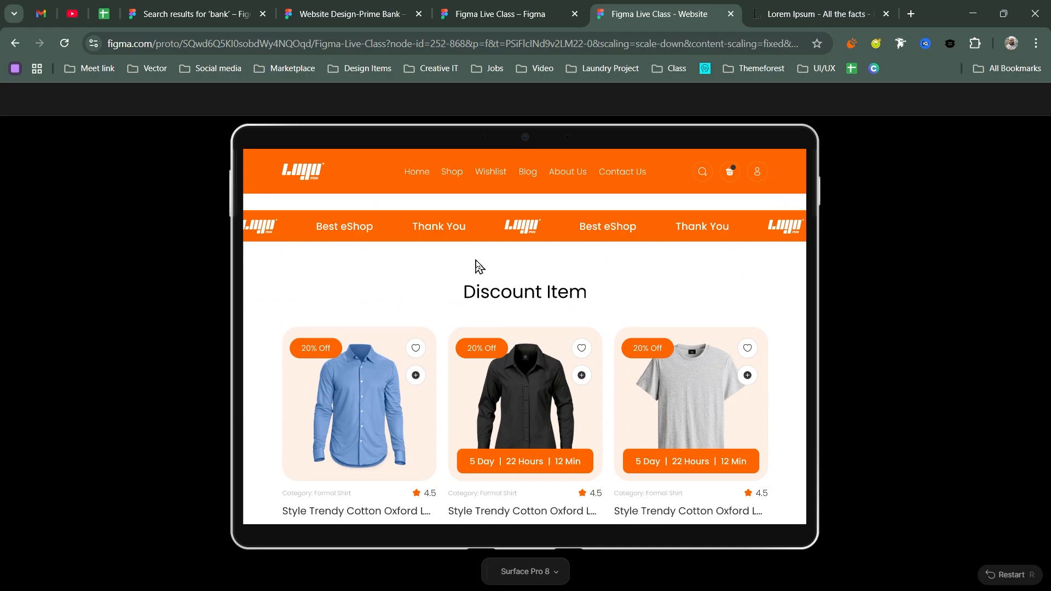
pyautogui.scroll(-2, 475, 266)
pyautogui.scroll(5, 520, 329)
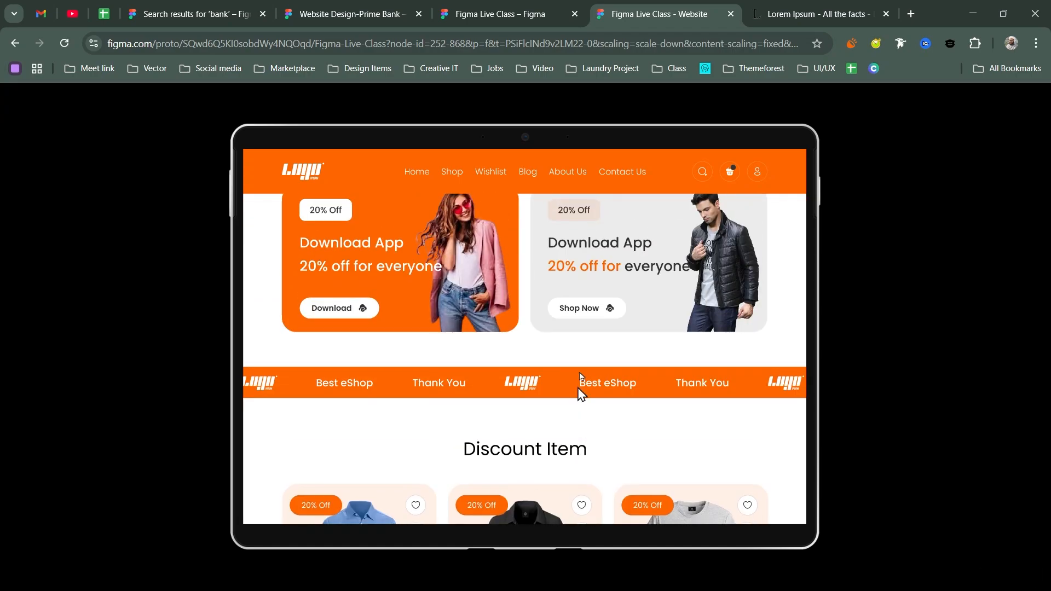
pyautogui.scroll(-2, 581, 393)
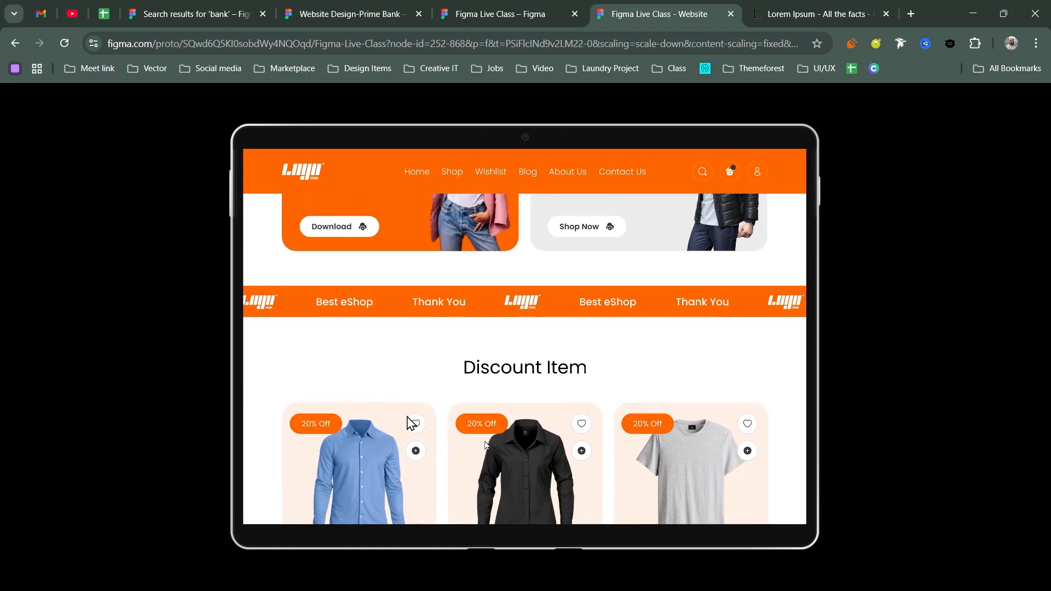
pyautogui.scroll(-3, 596, 253)
pyautogui.scroll(-2, 597, 296)
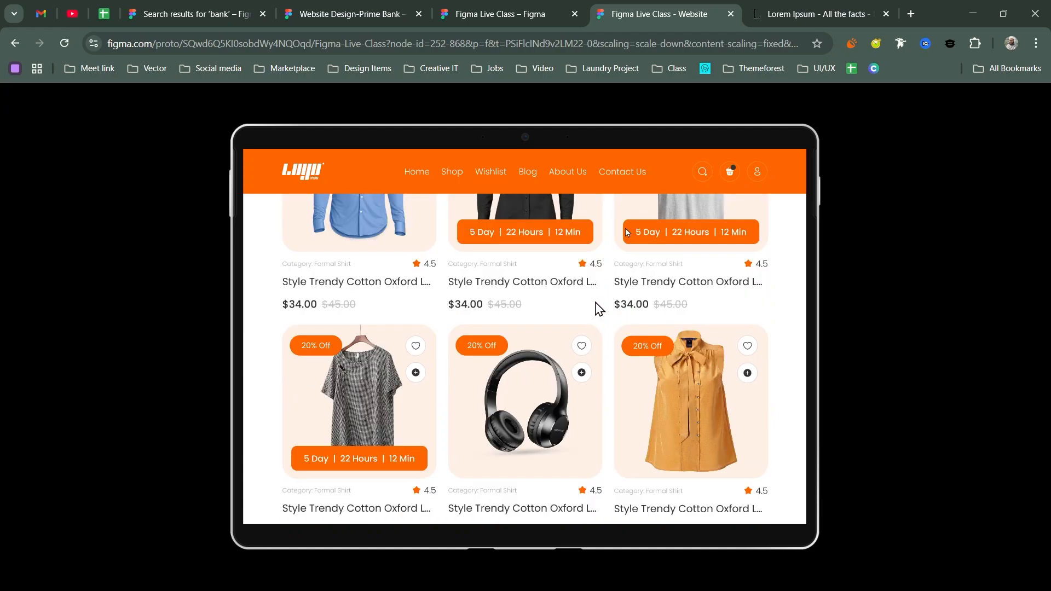
pyautogui.scroll(-5, 599, 310)
pyautogui.scroll(-2, 603, 372)
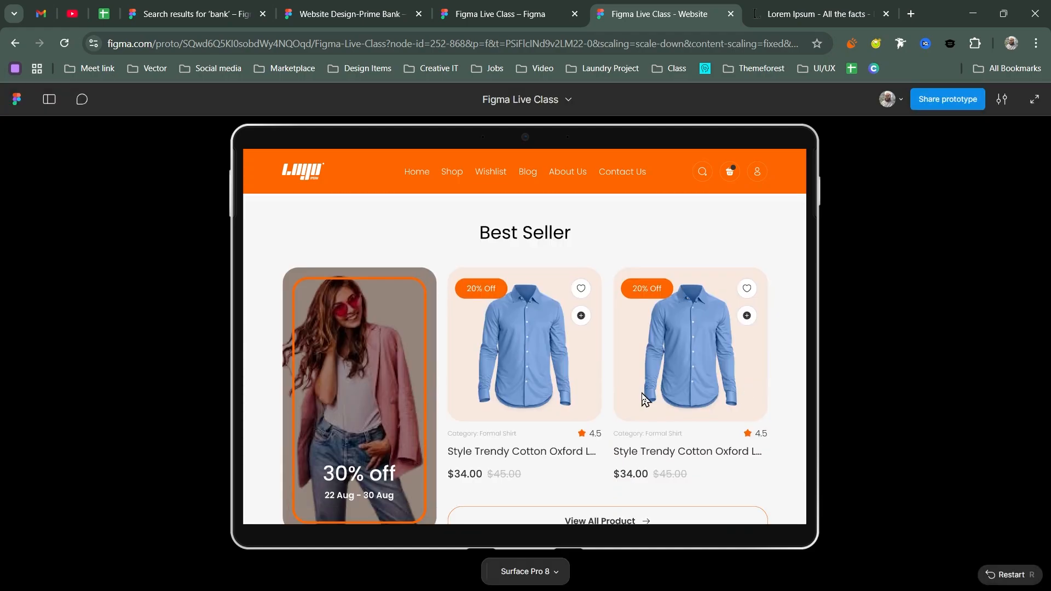
pyautogui.scroll(-3, 643, 398)
pyautogui.scroll(-4, 656, 285)
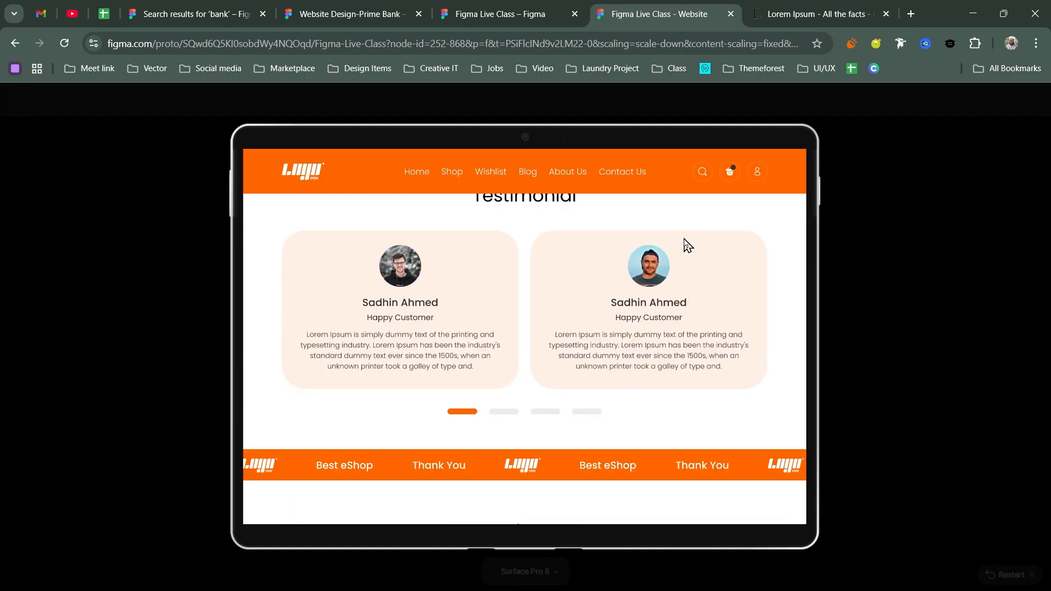
pyautogui.scroll(1, 467, 347)
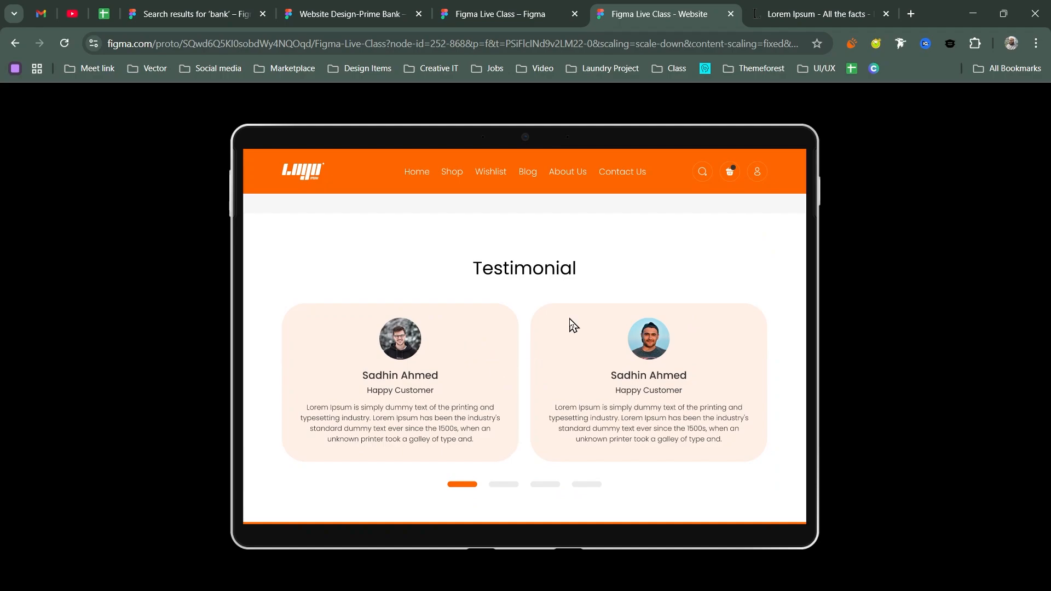
pyautogui.scroll(-1, 602, 348)
pyautogui.scroll(-2, 602, 347)
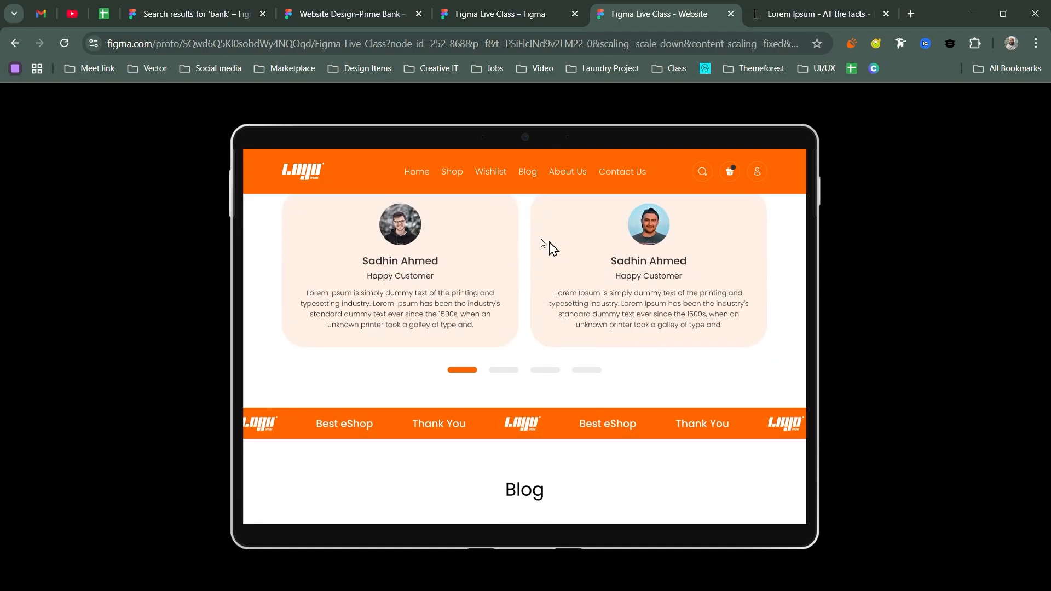
pyautogui.scroll(-3, 586, 312)
pyautogui.scroll(-3, 604, 243)
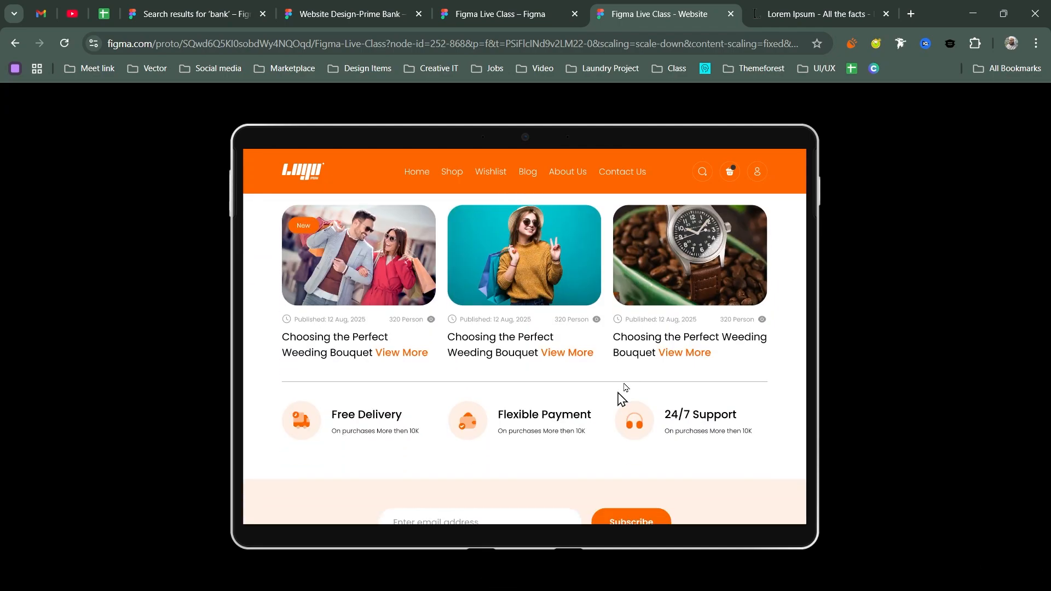
pyautogui.scroll(-3, 613, 392)
pyautogui.scroll(-2, 558, 307)
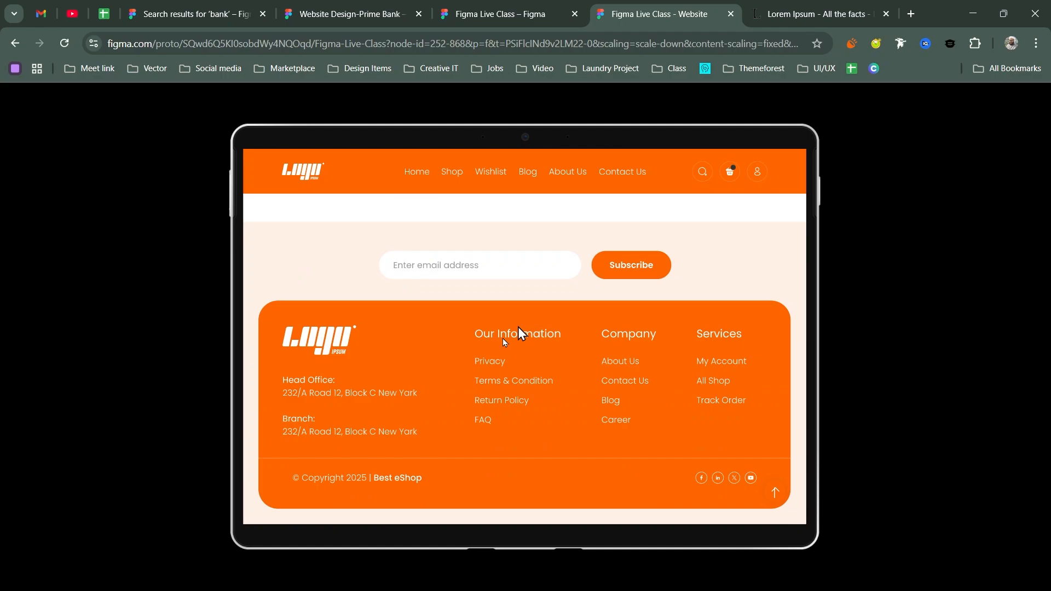
pyautogui.scroll(15, 630, 398)
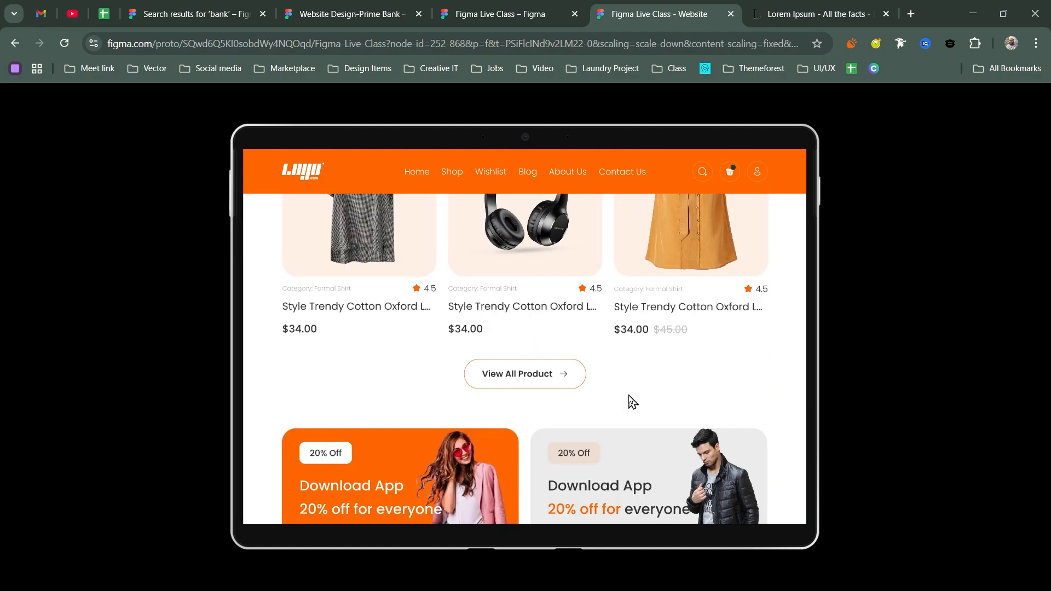
pyautogui.hotkey('ctrl', 'shift', 'Tab')
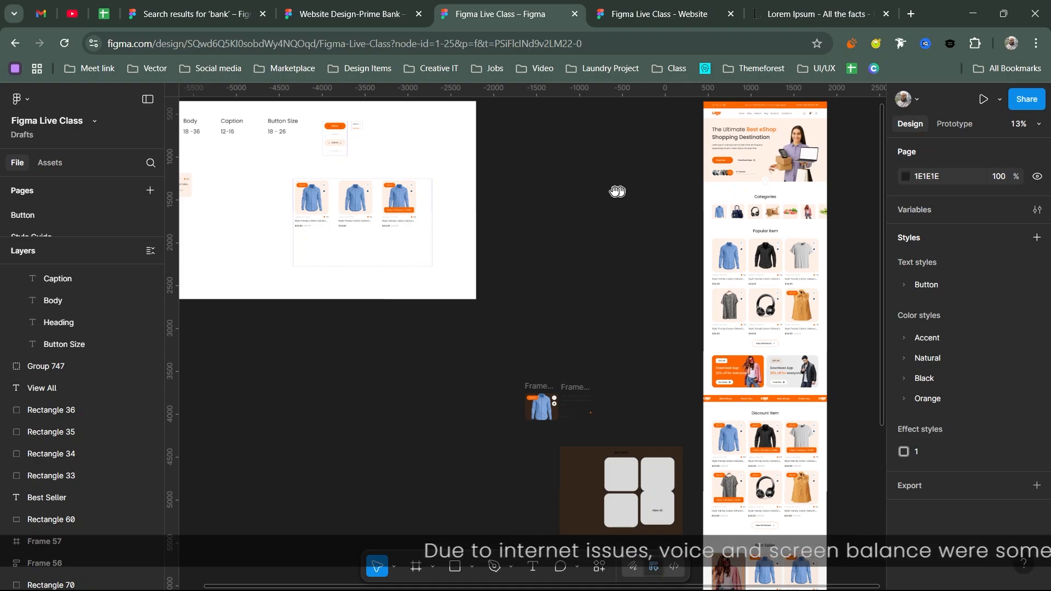
# - Paste a duplicate of the Home frame with Ctrl+V
pyautogui.hotkey('ctrl', 'v')
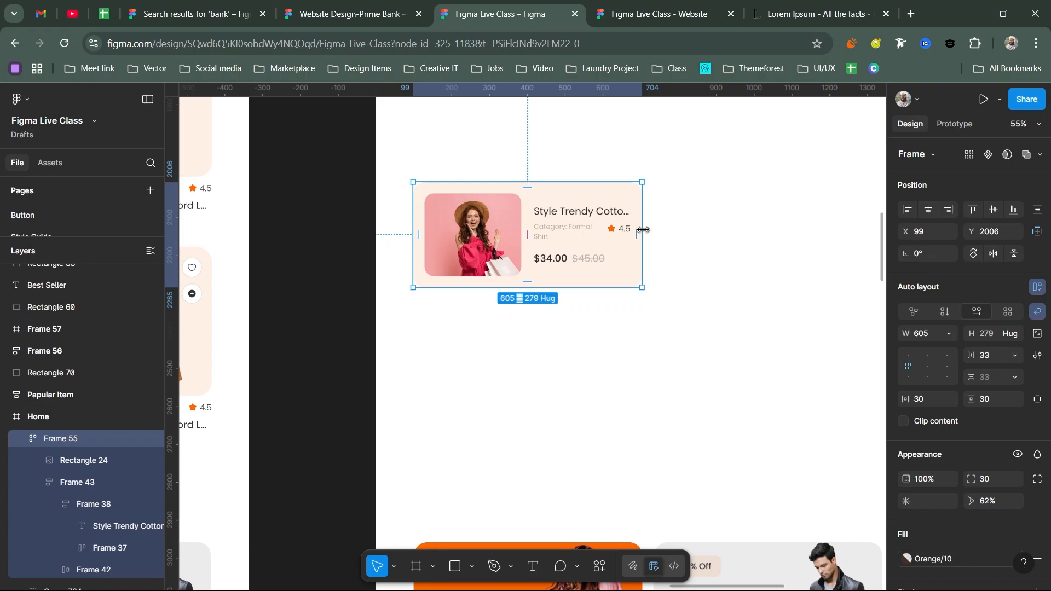
# - Narrow Frame 55 to about 249 so it stacks vertically, then widen it back to side-by-side
pyautogui.moveTo(642, 230); pyautogui.dragTo(451, 234)
pyautogui.scroll(-2, 451, 235)
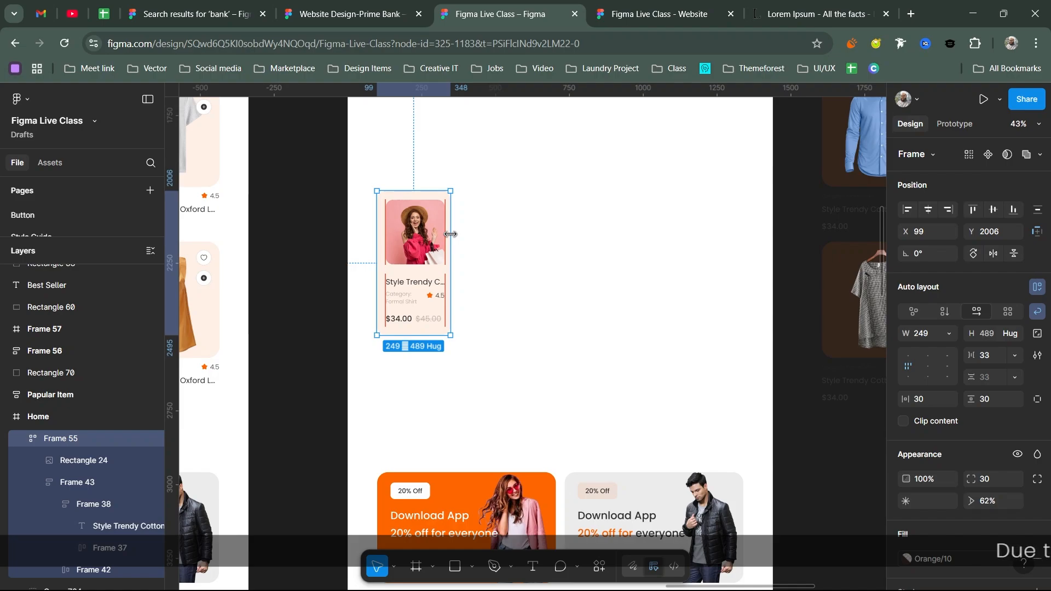
pyautogui.moveTo(450, 234); pyautogui.dragTo(453, 232)
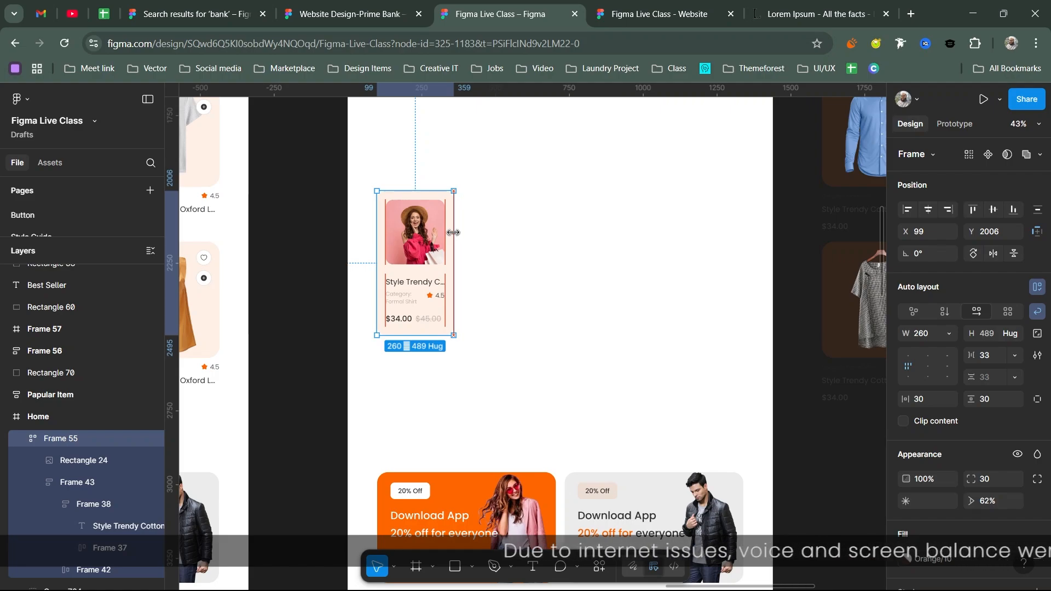
pyautogui.moveTo(453, 232); pyautogui.dragTo(557, 236)
pyautogui.click(527, 285)
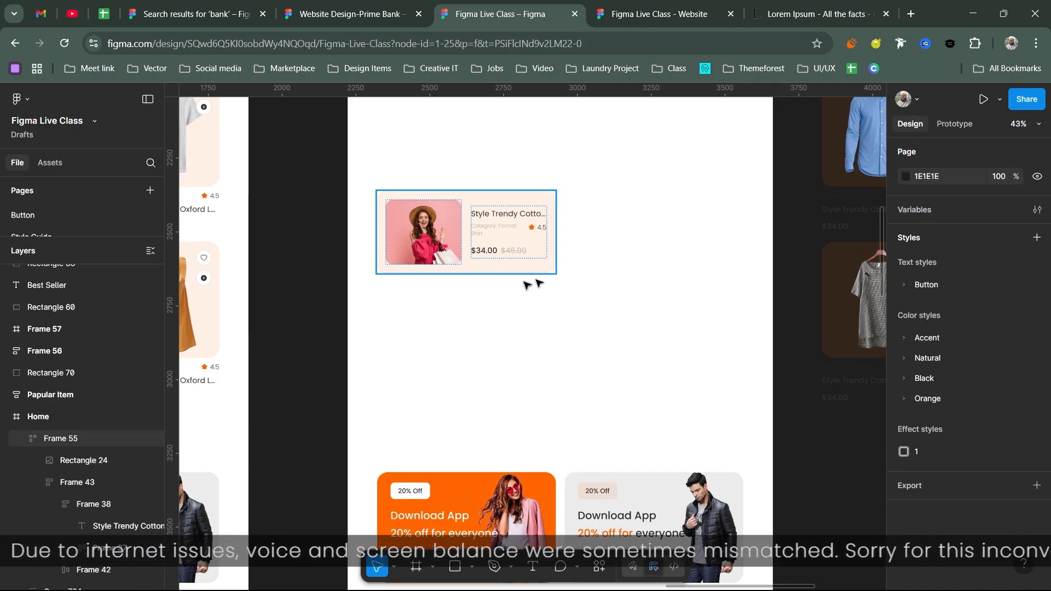
pyautogui.click(508, 241)
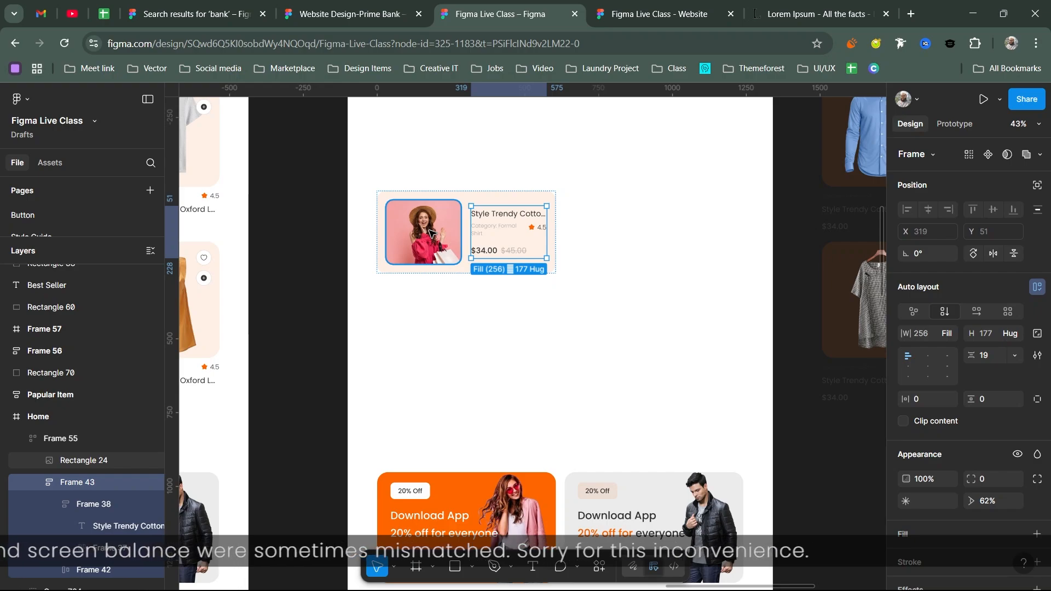
pyautogui.click(430, 232)
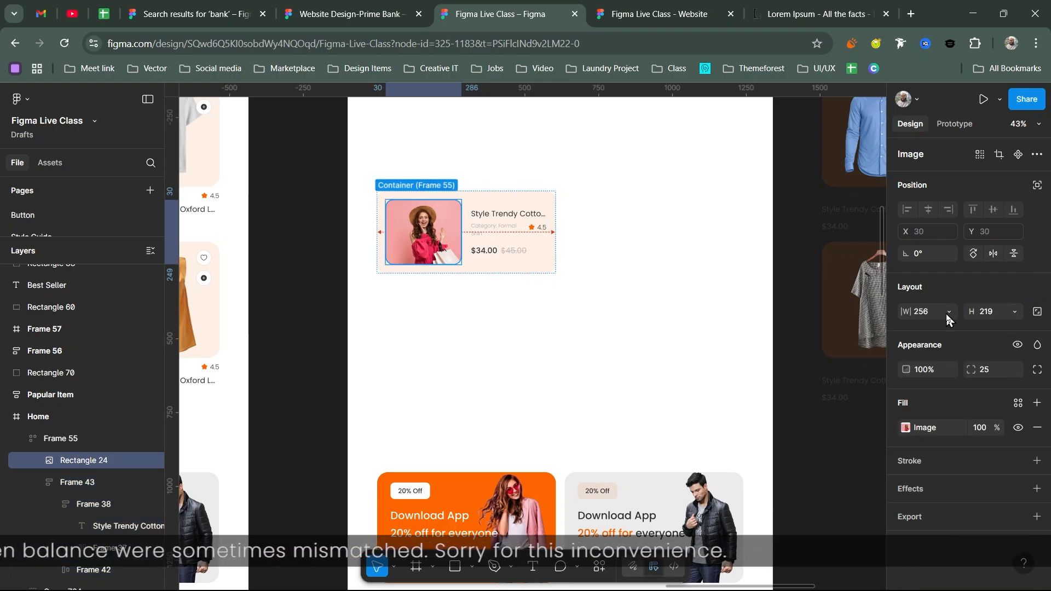
pyautogui.click(946, 314)
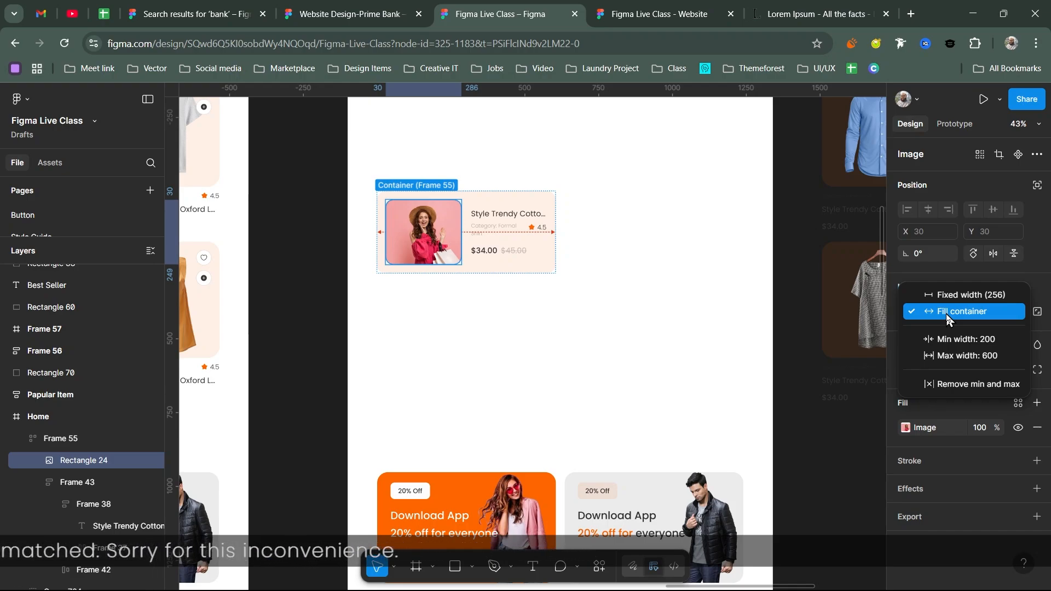
pyautogui.click(504, 235)
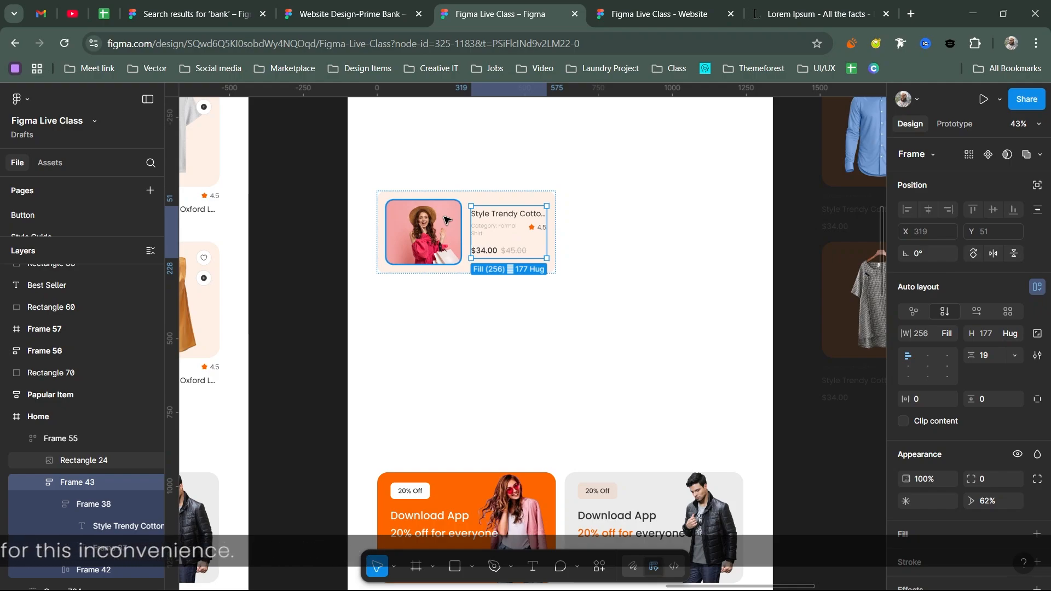
pyautogui.click(446, 220)
pyautogui.click(947, 315)
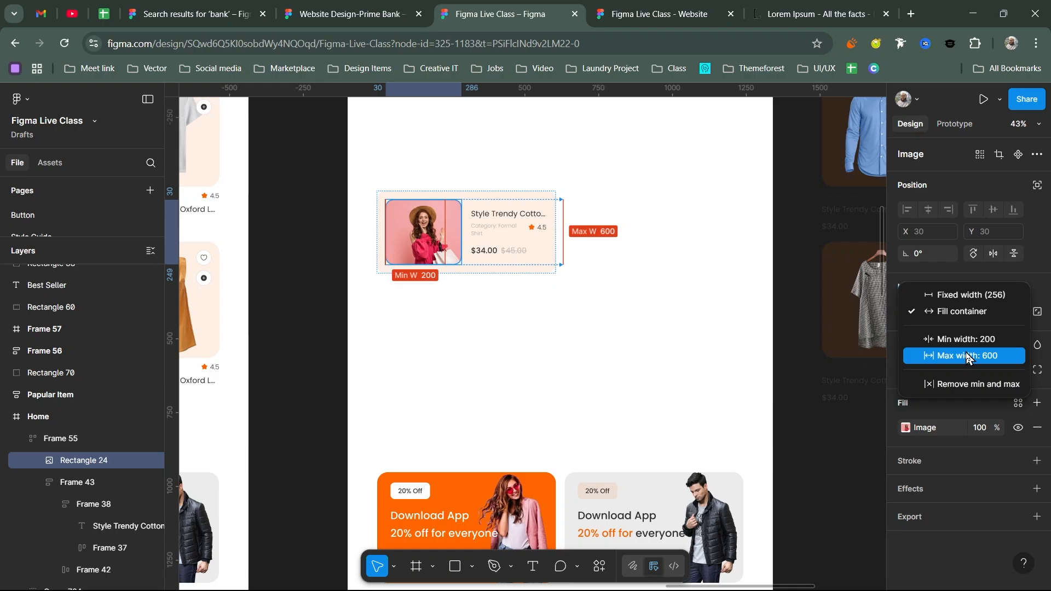
pyautogui.click(491, 251)
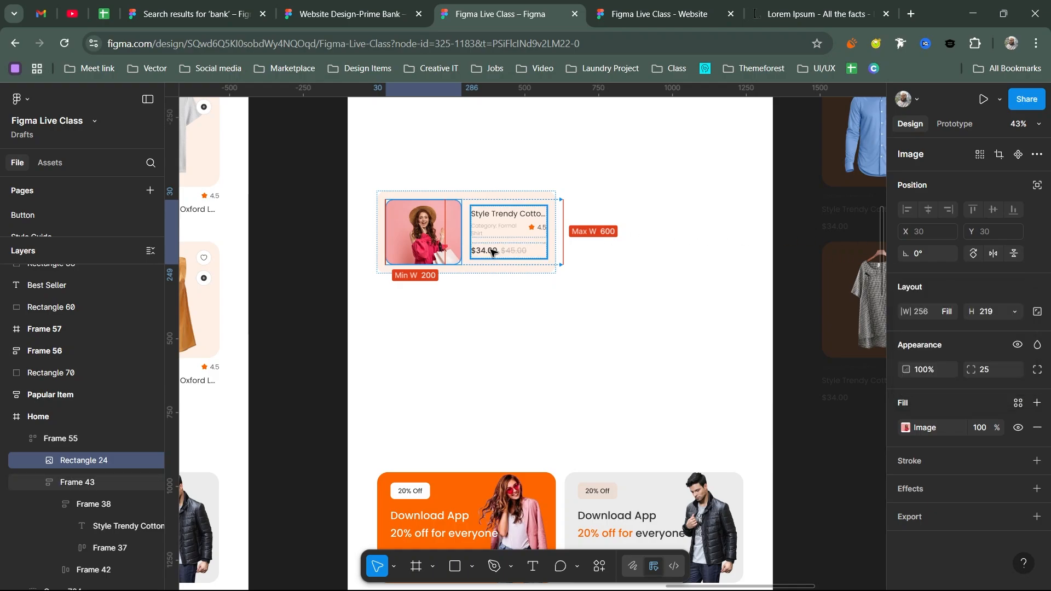
pyautogui.click(491, 252)
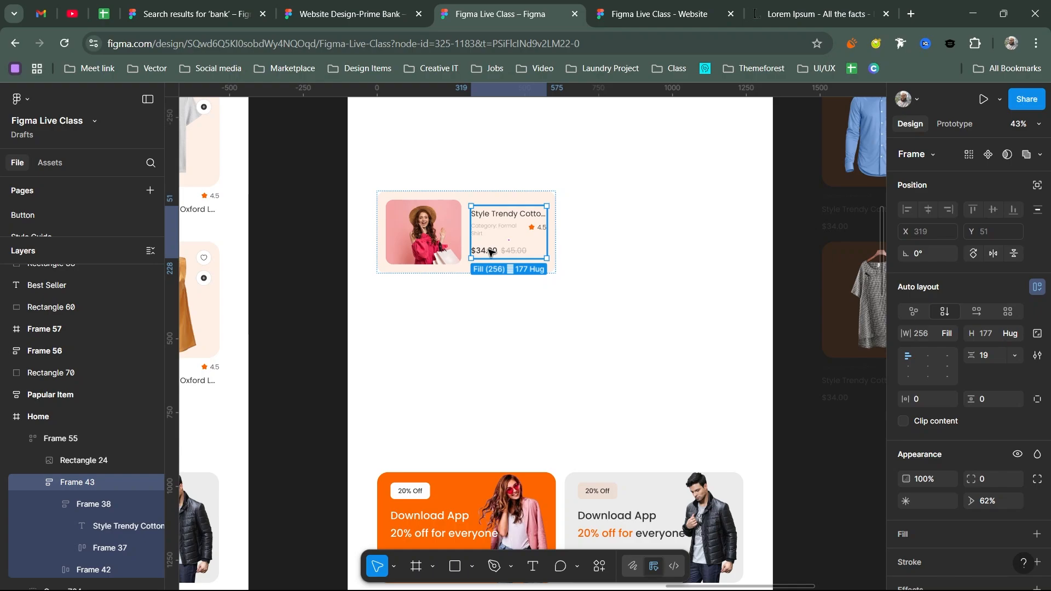
# - Resize Frame 55's width to test the responsive image, settling at 723 wide
pyautogui.click(502, 198)
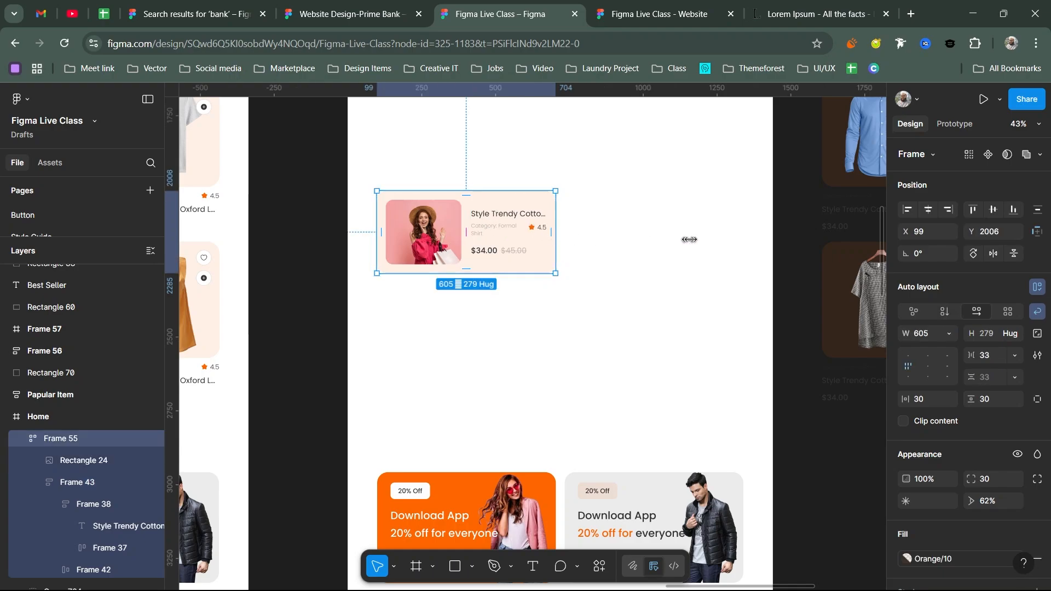
pyautogui.moveTo(689, 239); pyautogui.dragTo(543, 238)
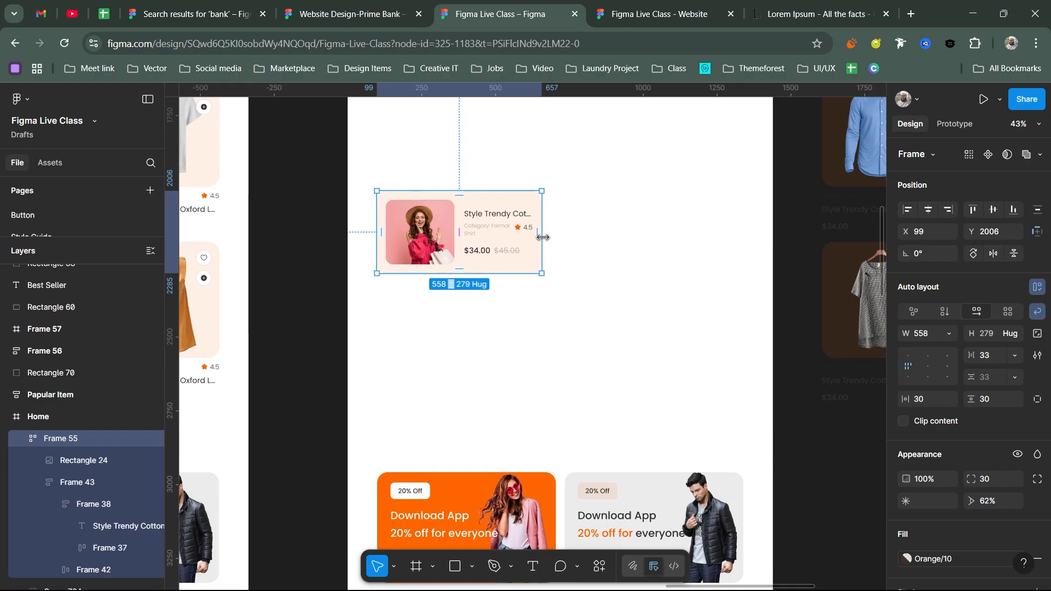
pyautogui.moveTo(543, 237); pyautogui.dragTo(589, 232)
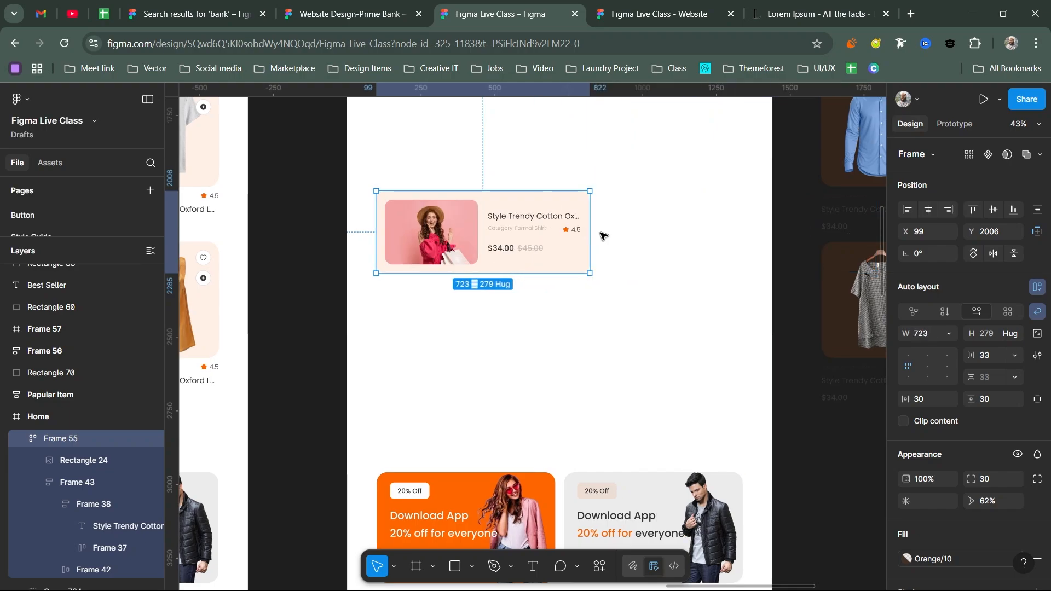
# - Show the layout grid guides and shrink the card so its text stacks under the image
pyautogui.hotkey('ctrl', 'shift', '4')
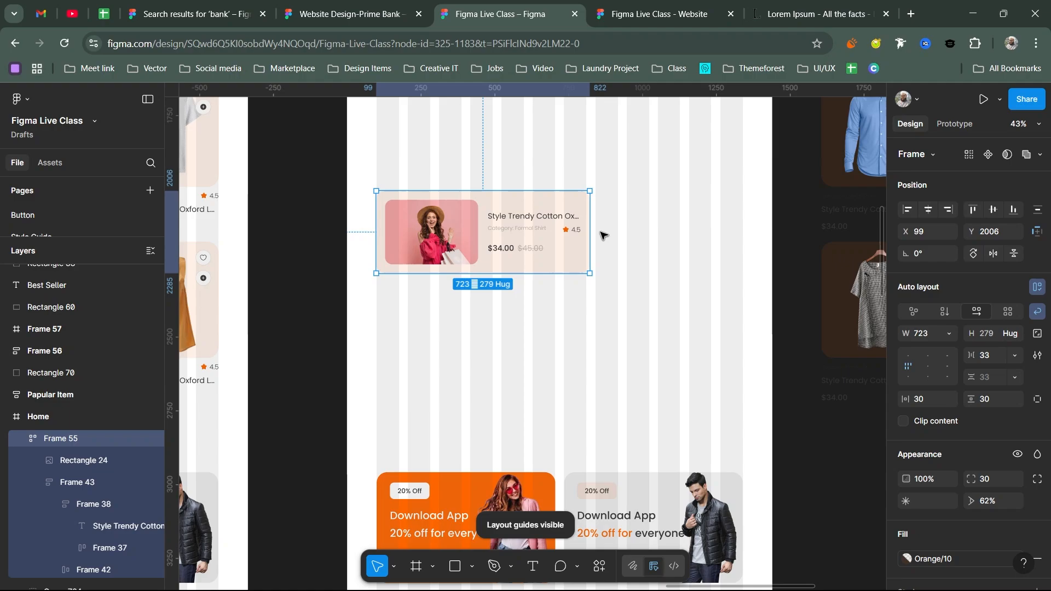
pyautogui.moveTo(581, 228); pyautogui.dragTo(610, 214)
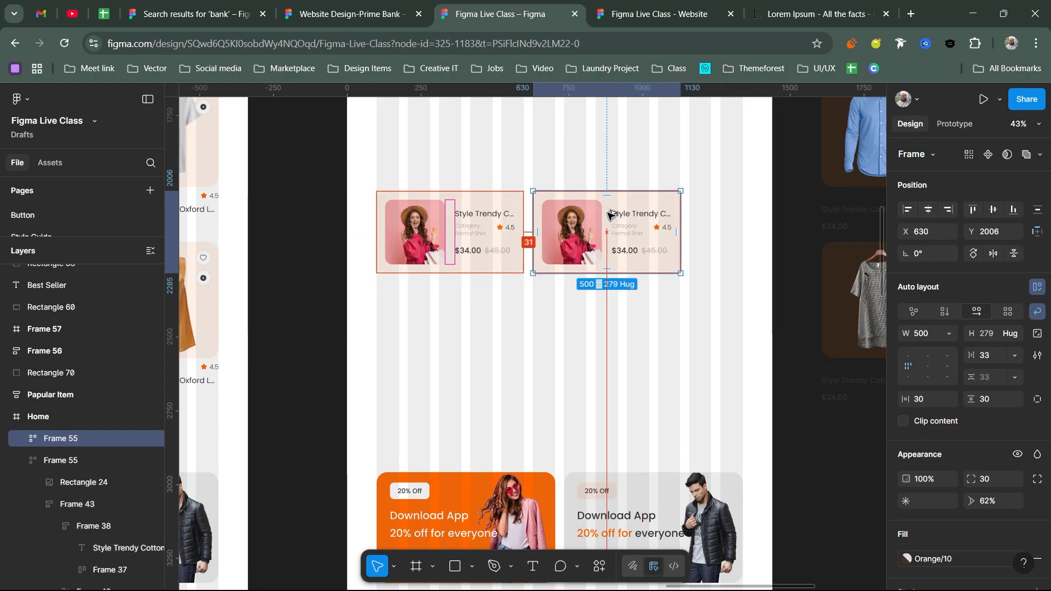
pyautogui.hotkey('ctrl', 'z')
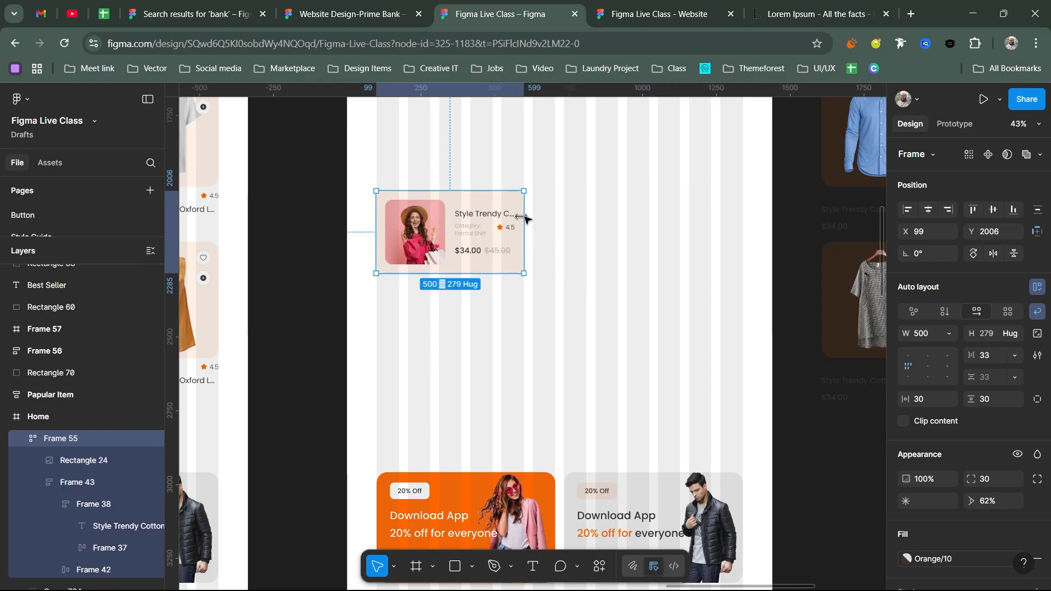
pyautogui.moveTo(520, 218); pyautogui.dragTo(492, 219)
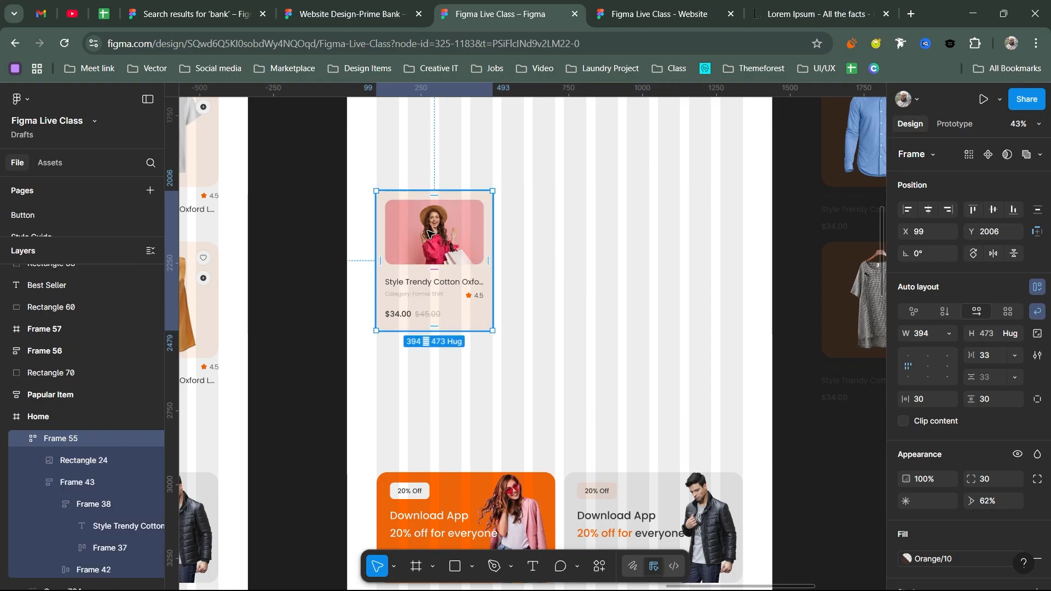
# - Duplicate the card to its right, then repeat to make a third card
pyautogui.moveTo(428, 233); pyautogui.dragTo(555, 237)
pyautogui.hotkey('ctrl', 'd')
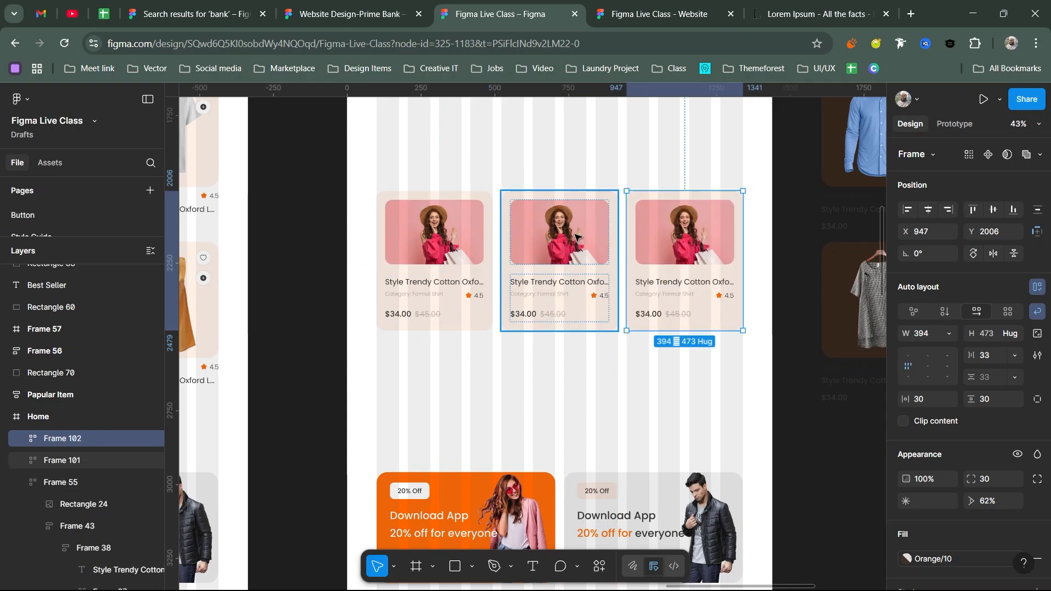
pyautogui.hscroll(-4, 575, 246)
pyautogui.scroll(2, 575, 246)
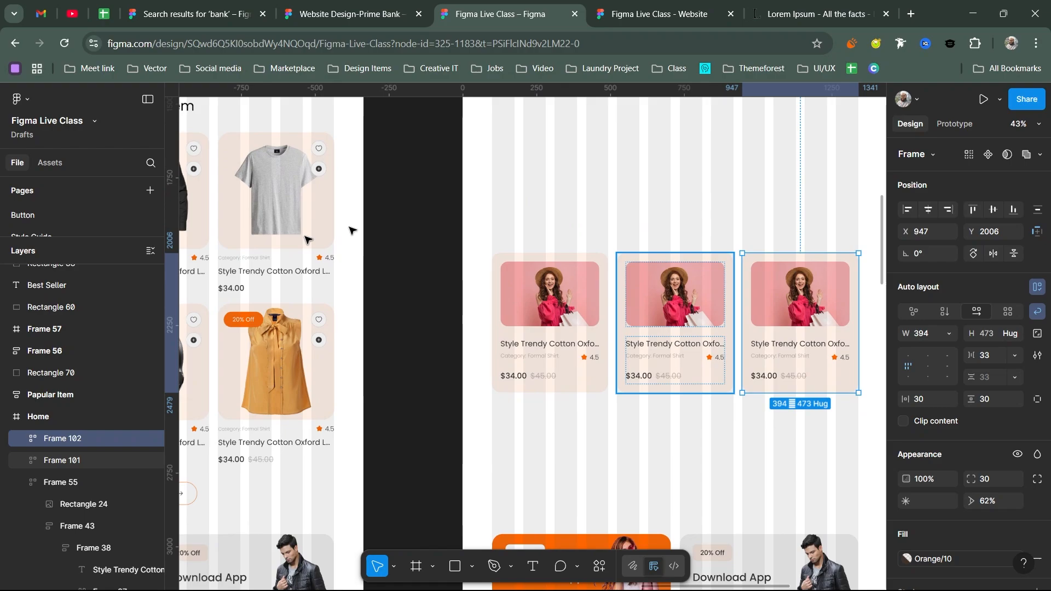
pyautogui.moveTo(619, 328); pyautogui.dragTo(494, 336)
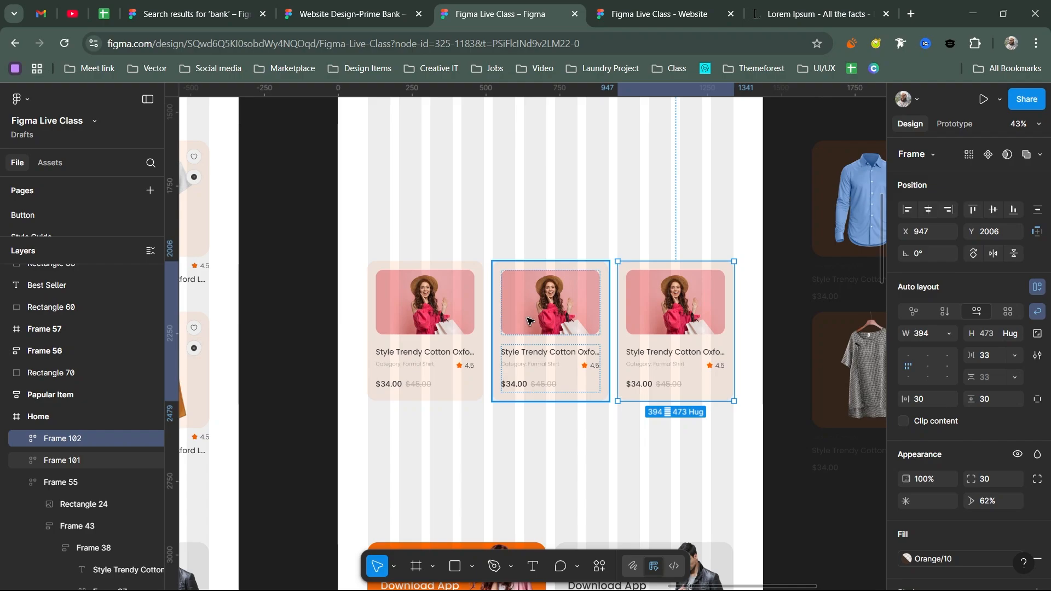
# - Select all three cards and narrow them together
pyautogui.click(468, 323)
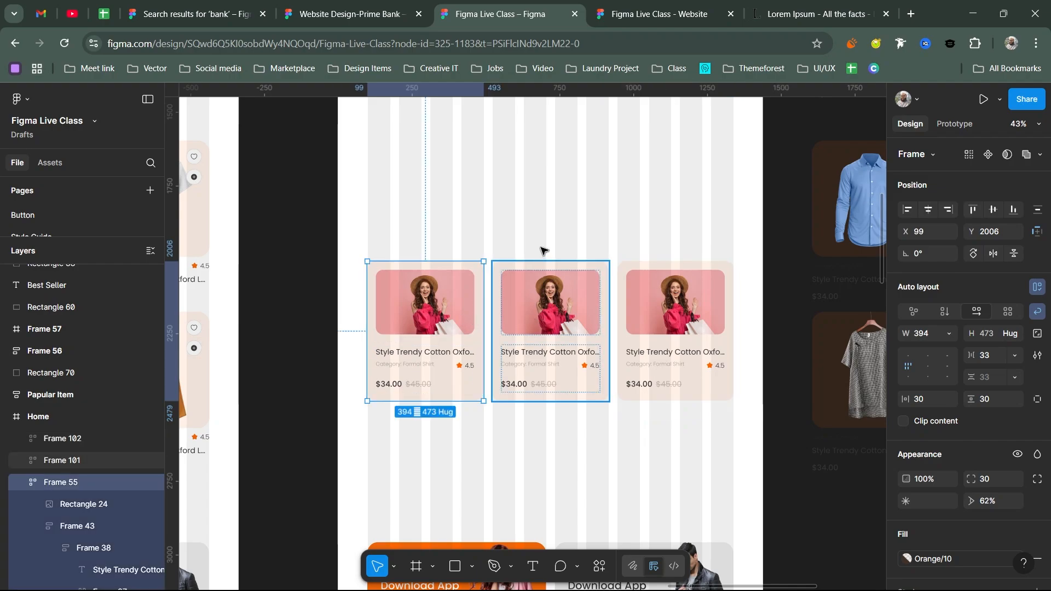
pyautogui.moveTo(537, 225); pyautogui.dragTo(614, 231)
pyautogui.hotkey('ctrl', 'a')
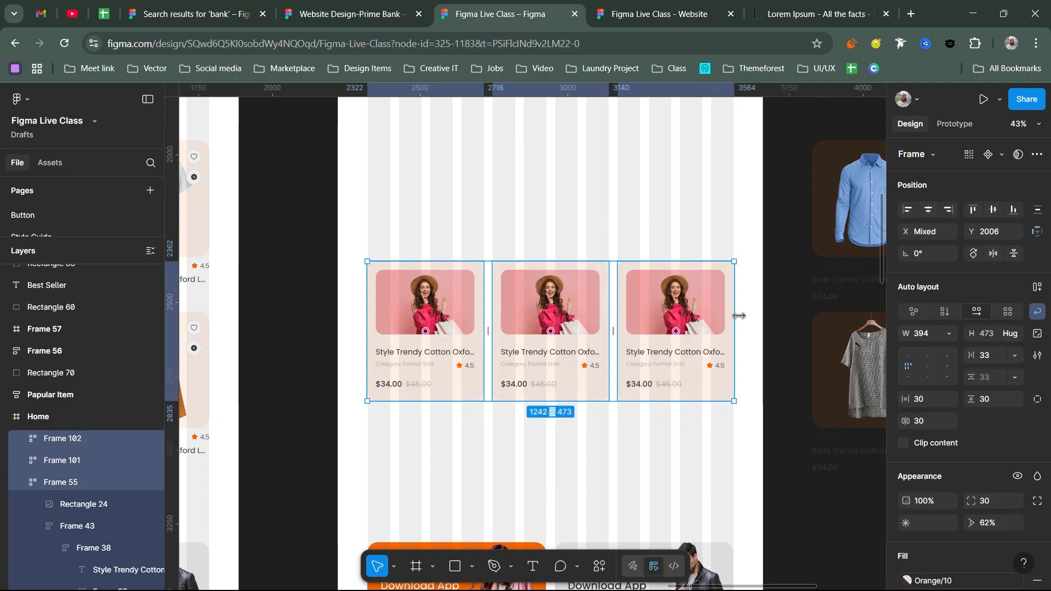
pyautogui.moveTo(739, 316); pyautogui.dragTo(638, 315)
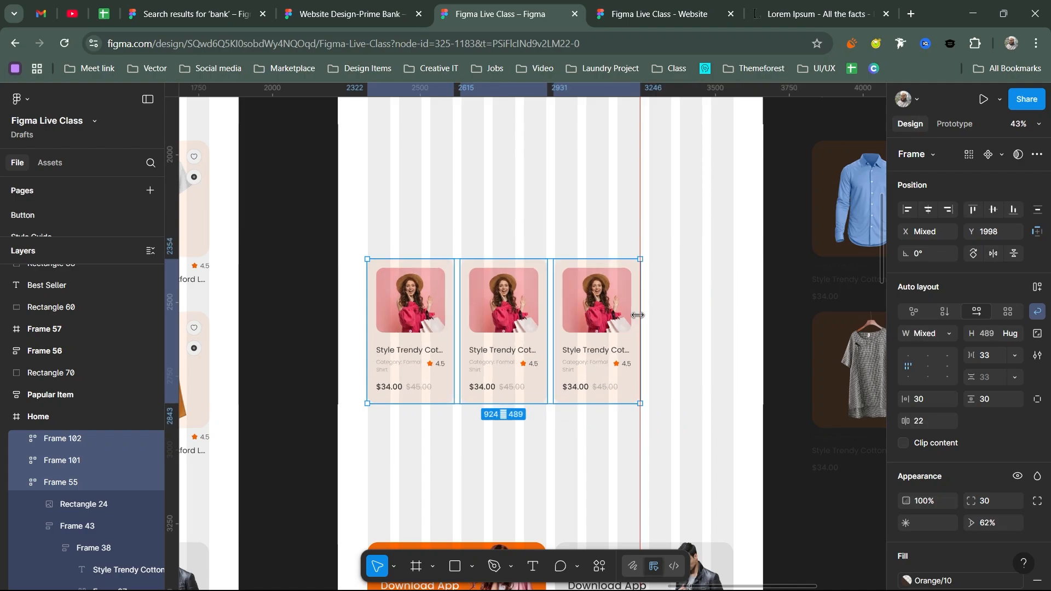
pyautogui.moveTo(638, 315); pyautogui.dragTo(638, 315)
# - Delete the extra third and fourth cards, leaving two cards in the row
pyautogui.click(608, 294)
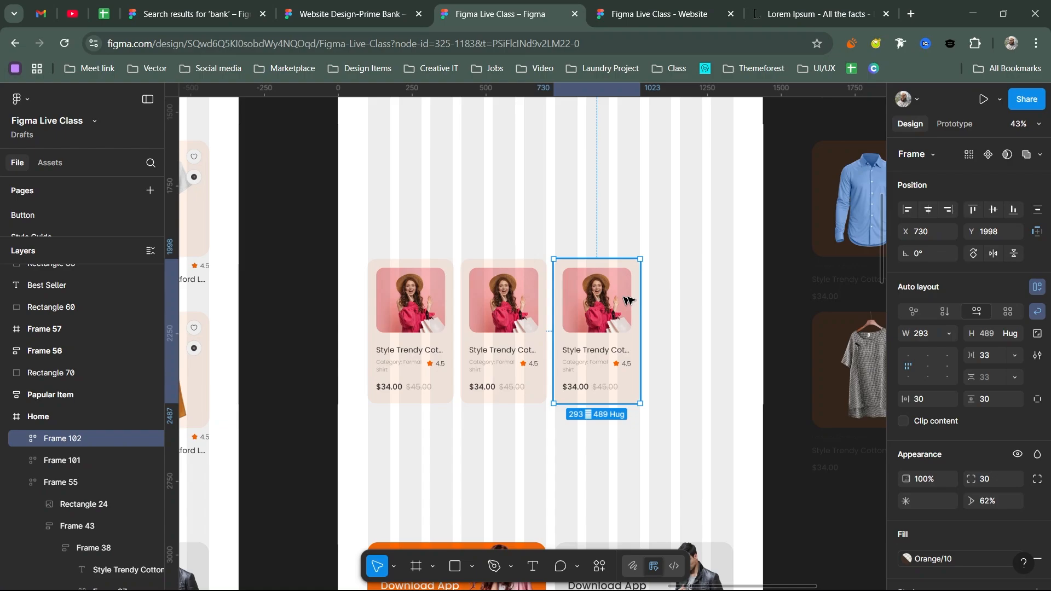
pyautogui.hotkey('ctrl', 'd')
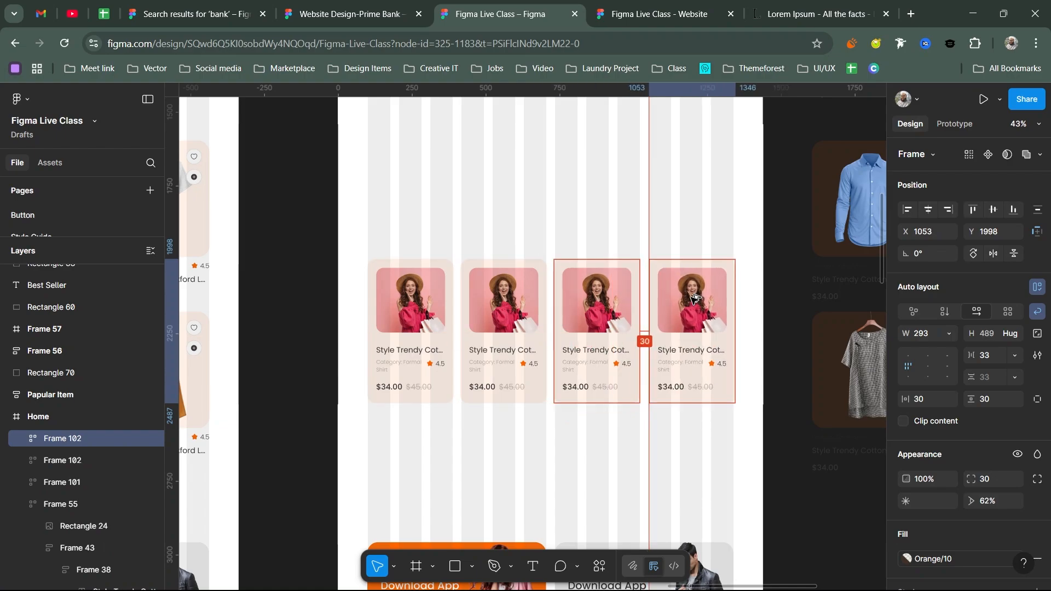
pyautogui.keyDown('shift'); pyautogui.click(616, 303); pyautogui.keyUp('shift')
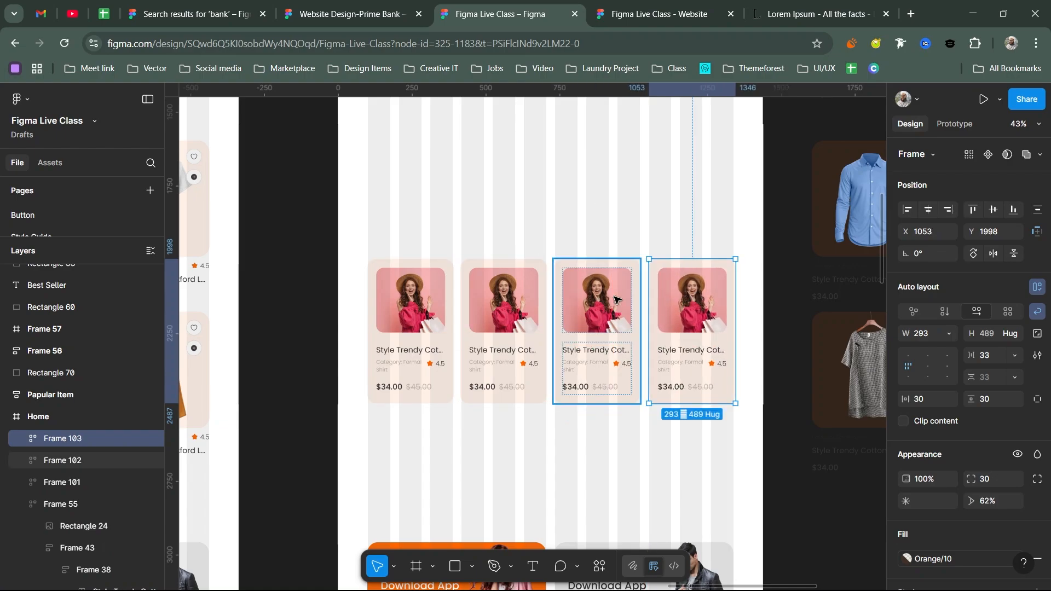
pyautogui.keyDown('shift'); pyautogui.click(527, 305); pyautogui.keyUp('shift')
pyautogui.keyDown('shift'); pyautogui.click(452, 358); pyautogui.keyUp('shift')
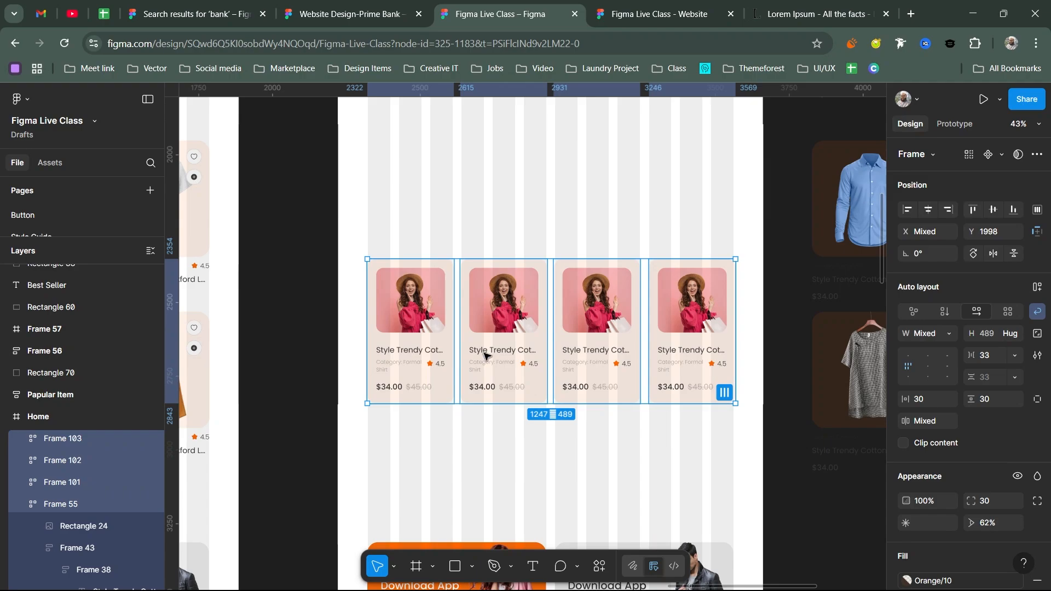
pyautogui.click(597, 320)
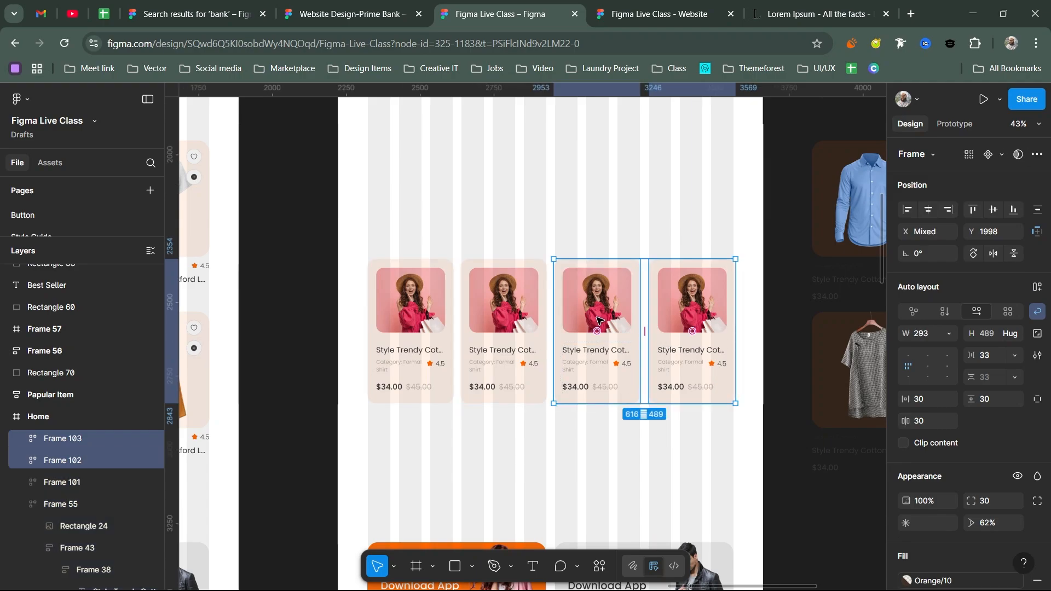
pyautogui.press('Delete')
# - Widen the remaining two cards across the grid columns so they turn horizontal
pyautogui.click(524, 317)
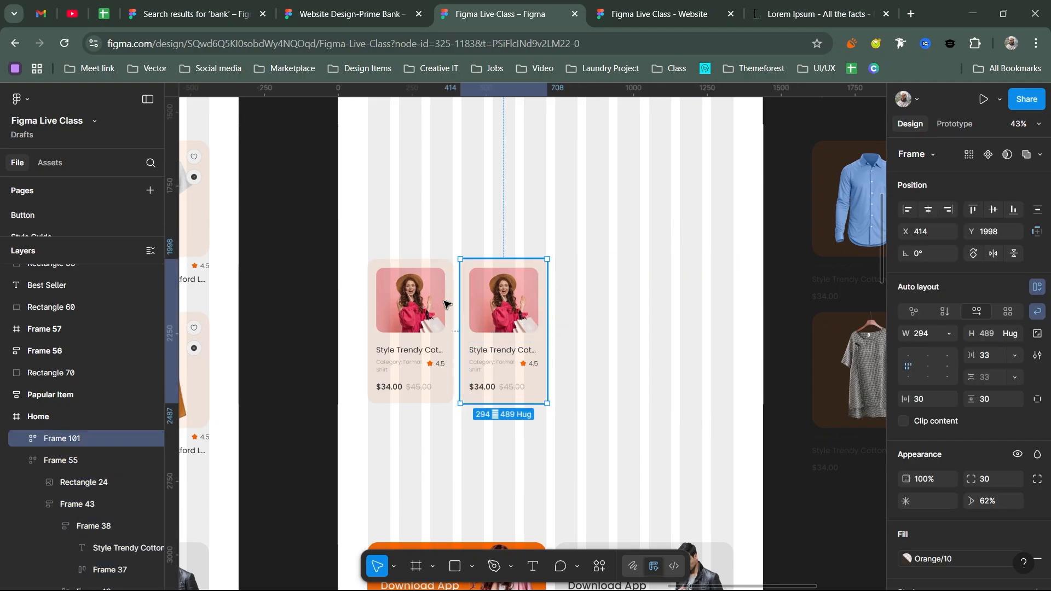
pyautogui.keyDown('shift'); pyautogui.click(445, 305); pyautogui.keyUp('shift')
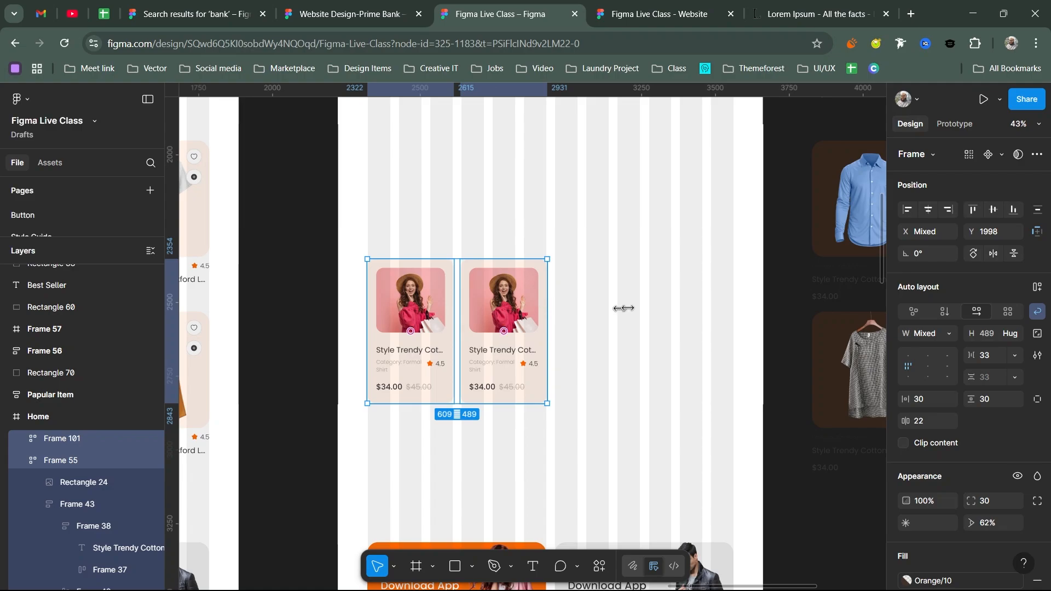
pyautogui.moveTo(624, 309); pyautogui.dragTo(734, 307)
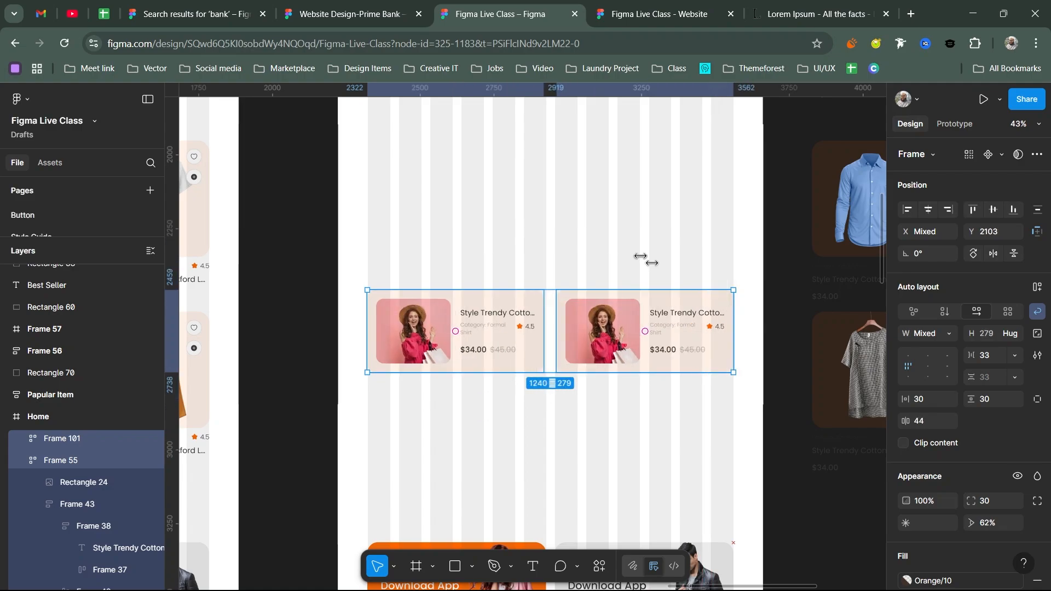
pyautogui.press('Escape')
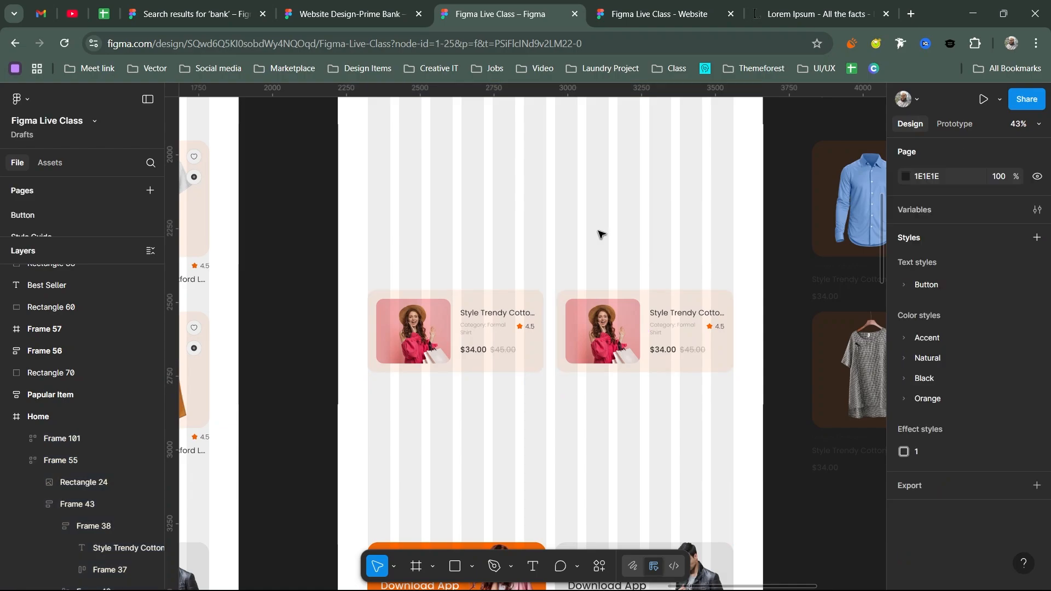